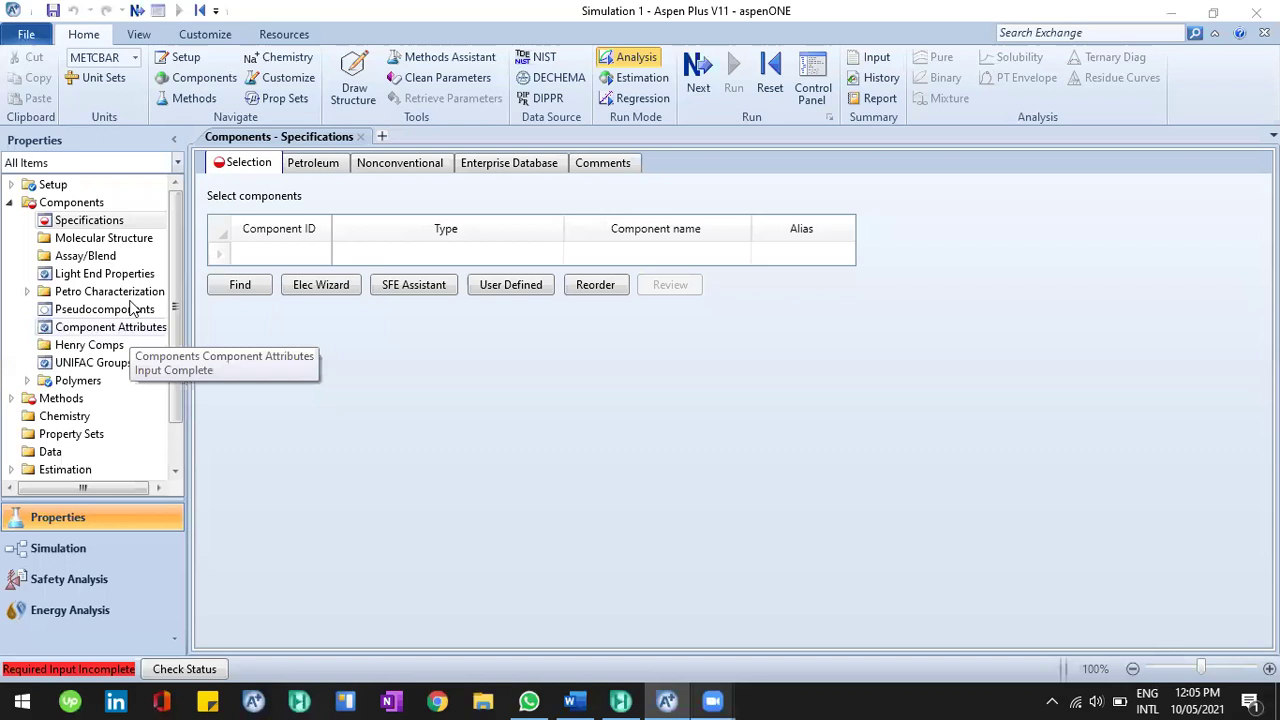
Switch to the Simulation environment and place an RStoic reactor block on the main flowsheet.
click(63, 552)
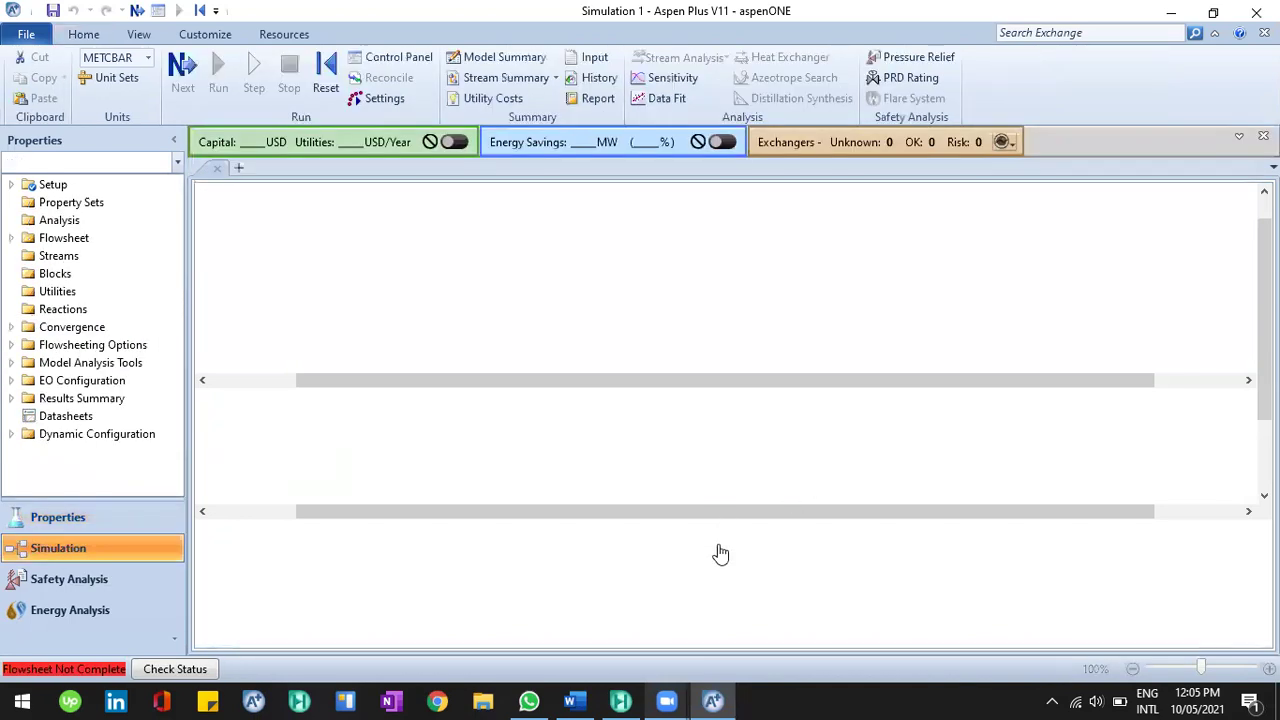
click(671, 570)
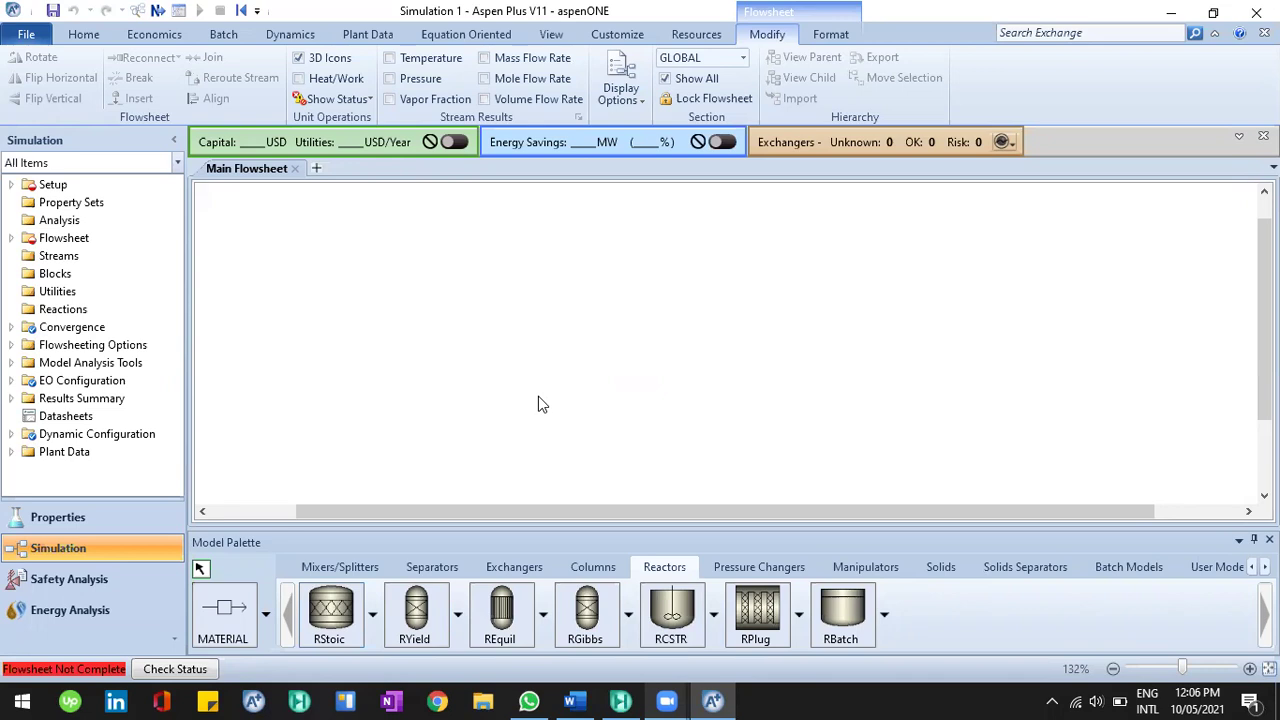
click(328, 625)
click(447, 327)
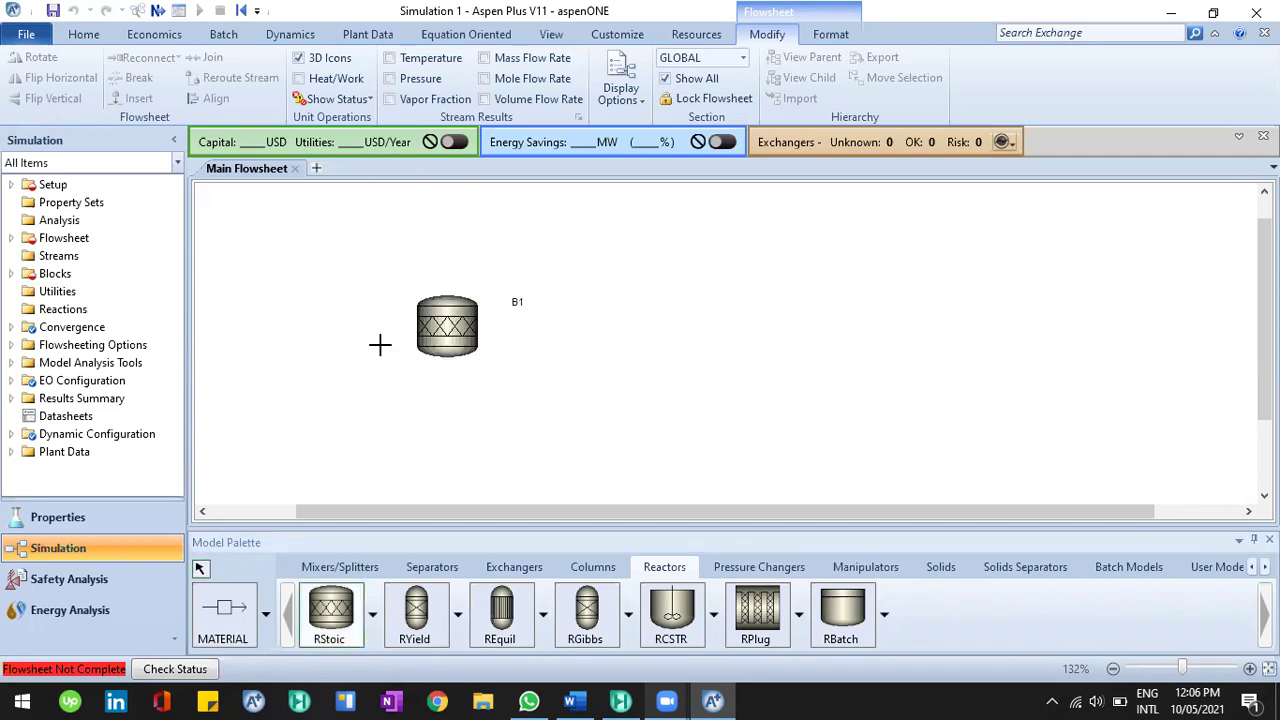
Add RYield and REquil reactor blocks in the row beside the RStoic block and adjust their positions.
click(438, 600)
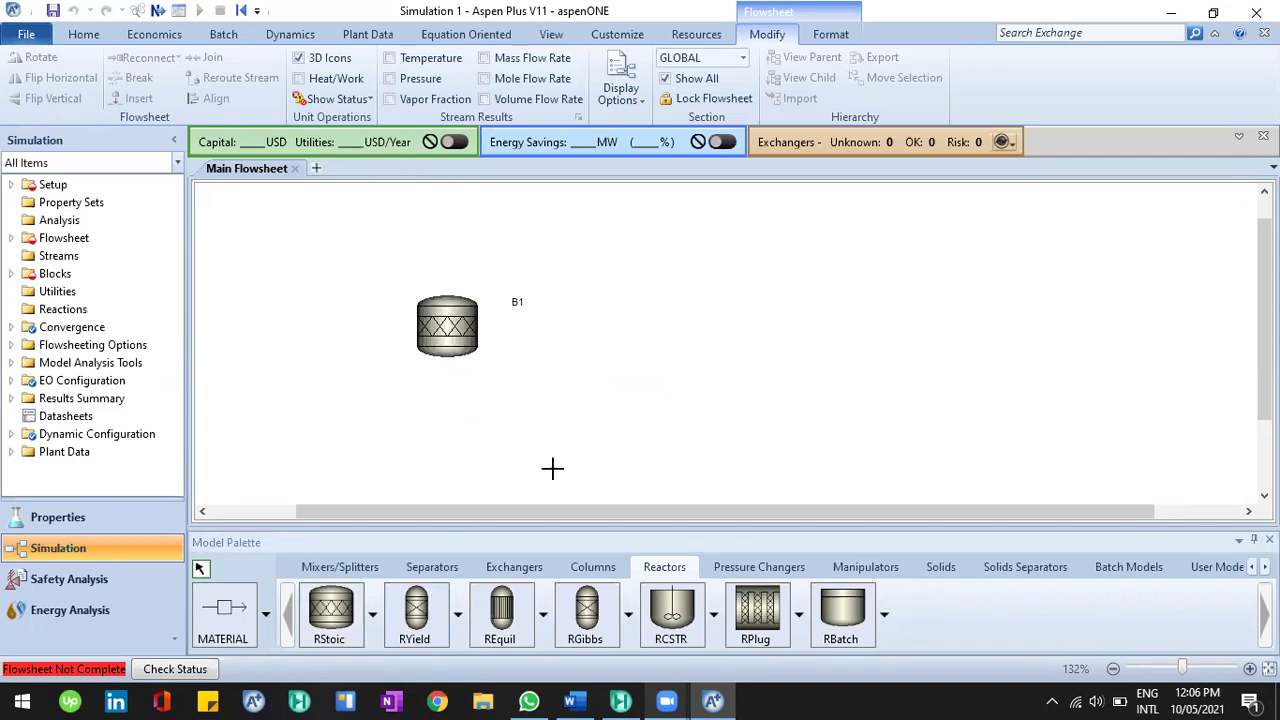
click(665, 345)
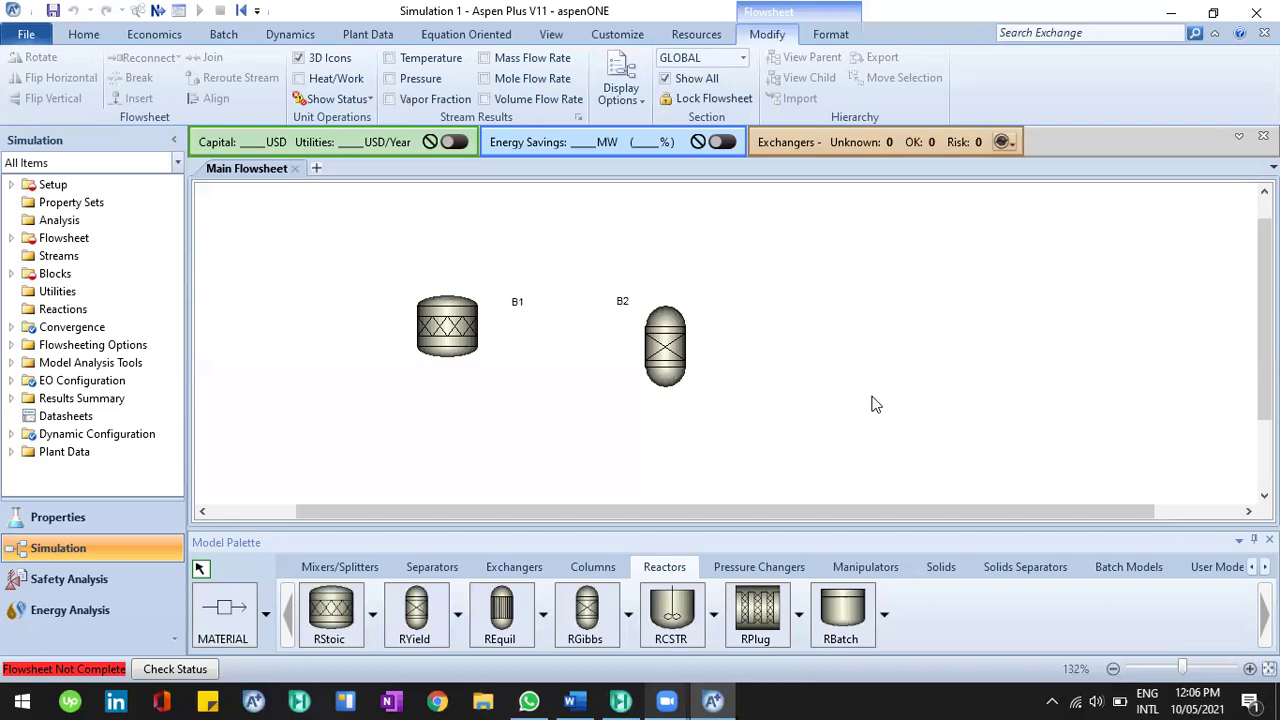
click(683, 348)
key(ctrl+z)
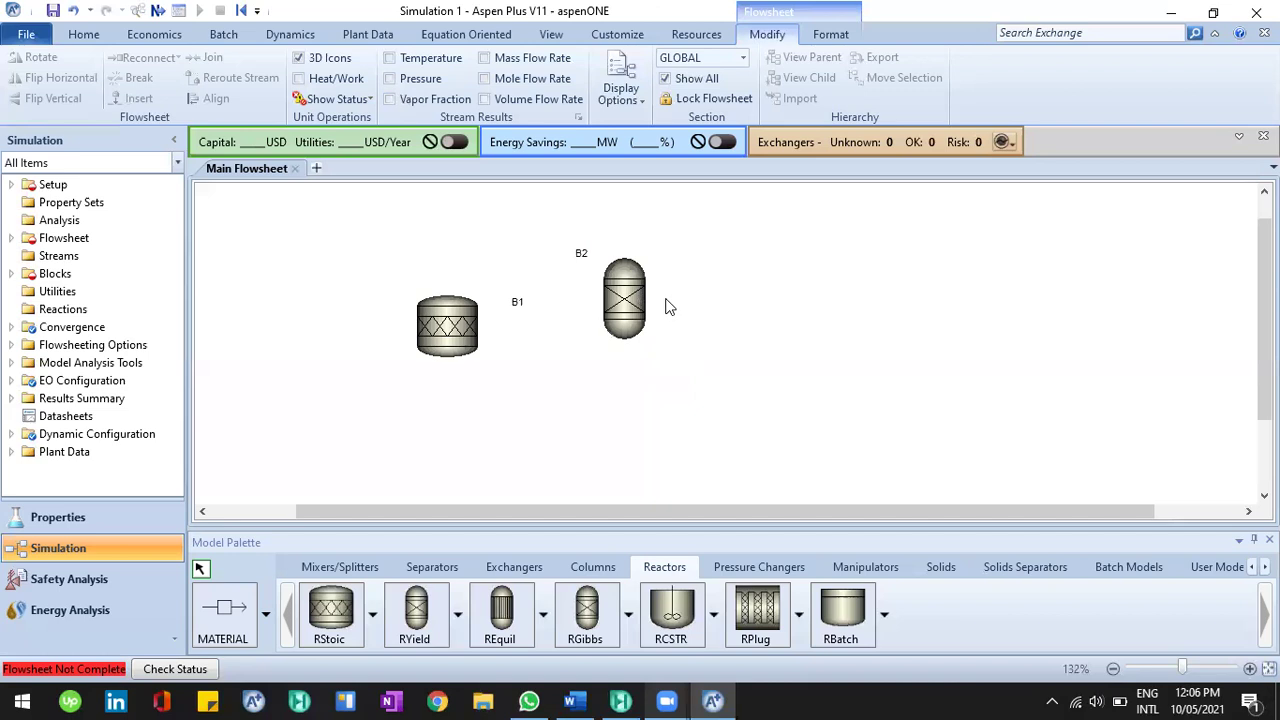
click(519, 614)
click(801, 333)
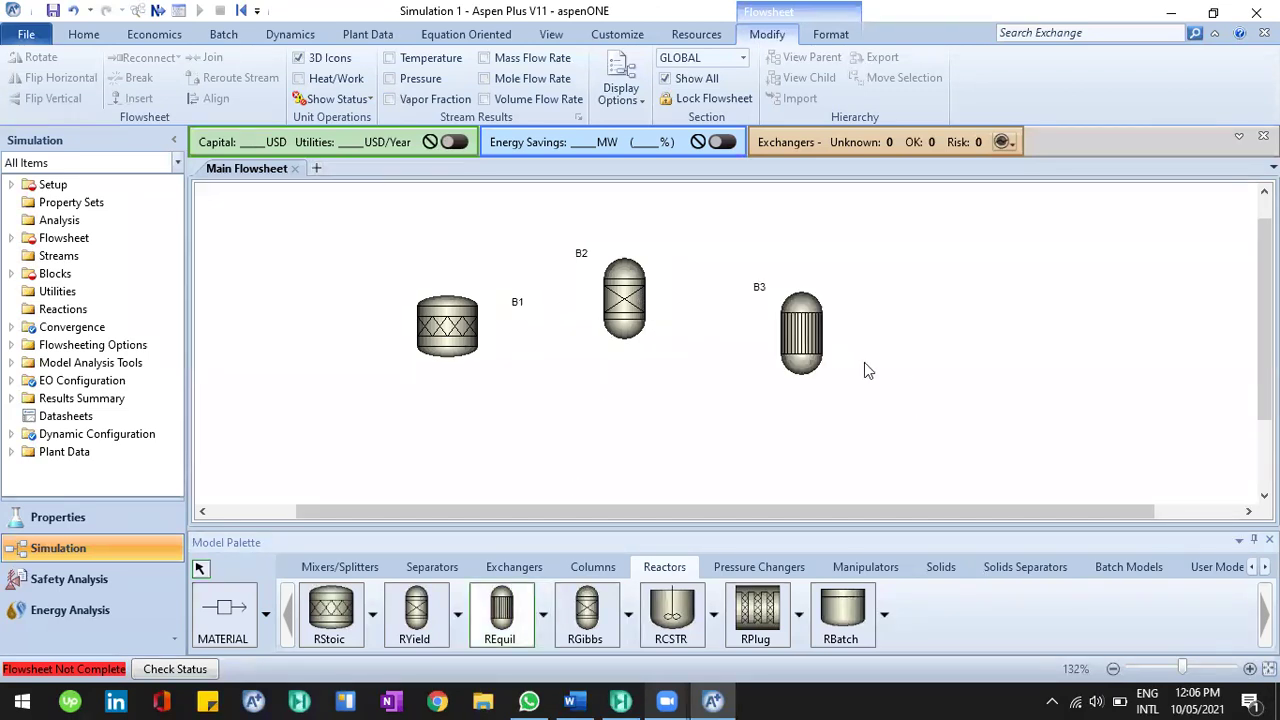
drag(802, 372, 769, 375)
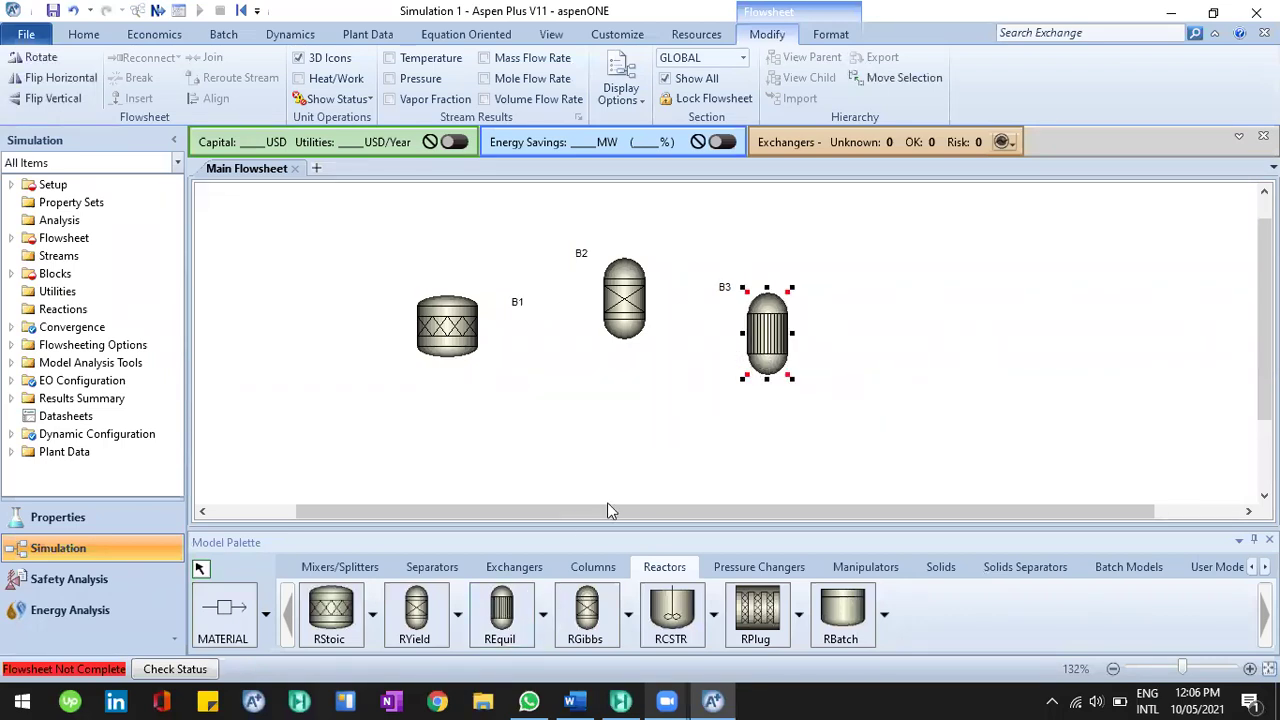
Add an RGibbs reactor beyond the REquil block and an RCSTR reactor below it to the right.
click(591, 620)
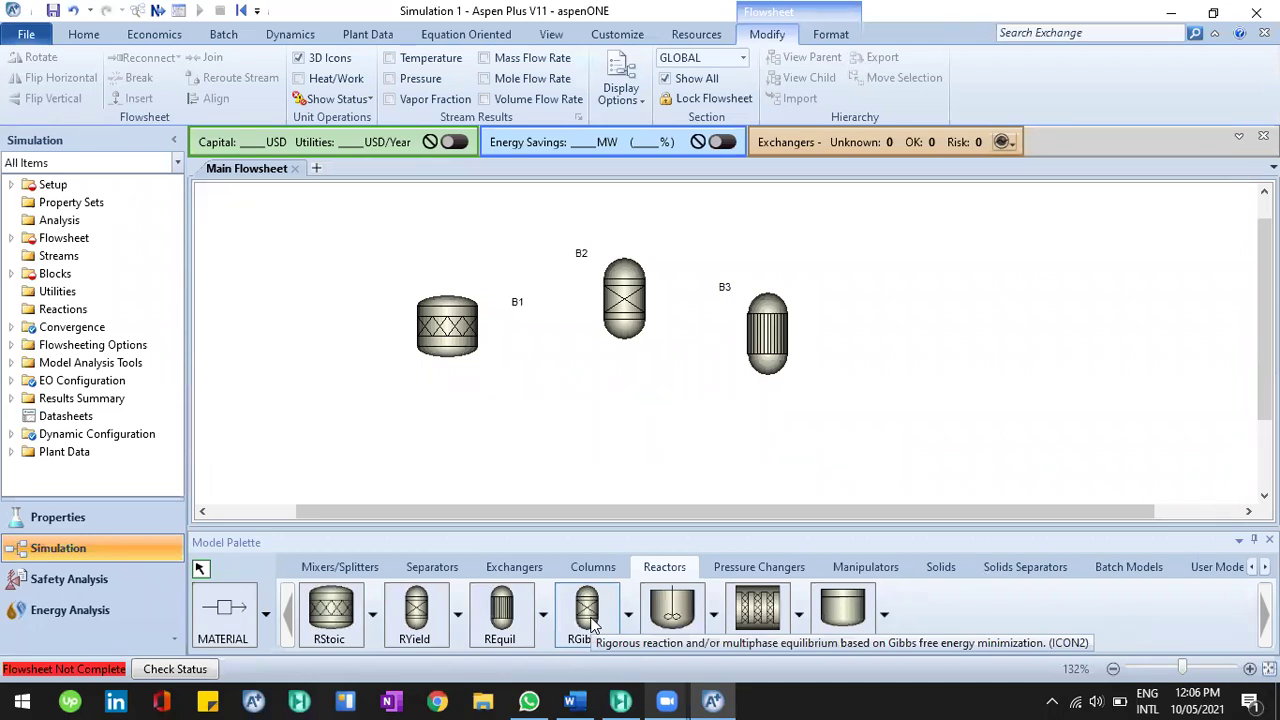
click(588, 612)
click(943, 291)
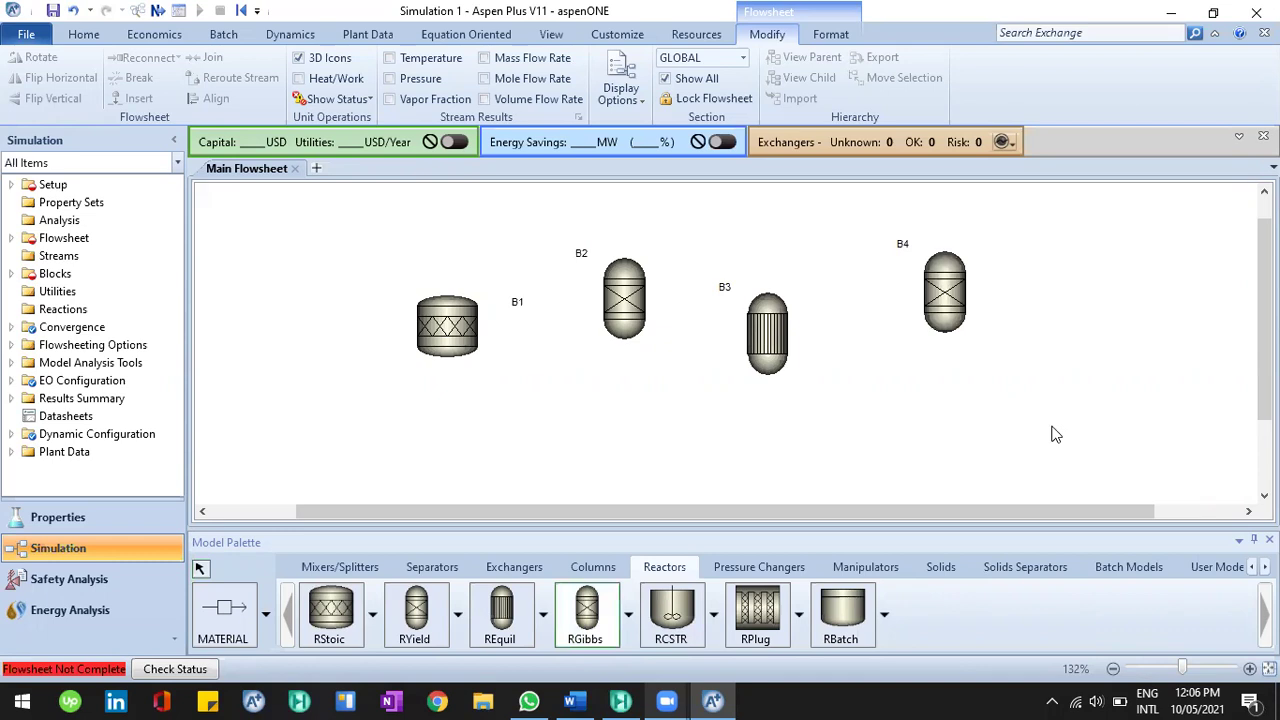
click(678, 628)
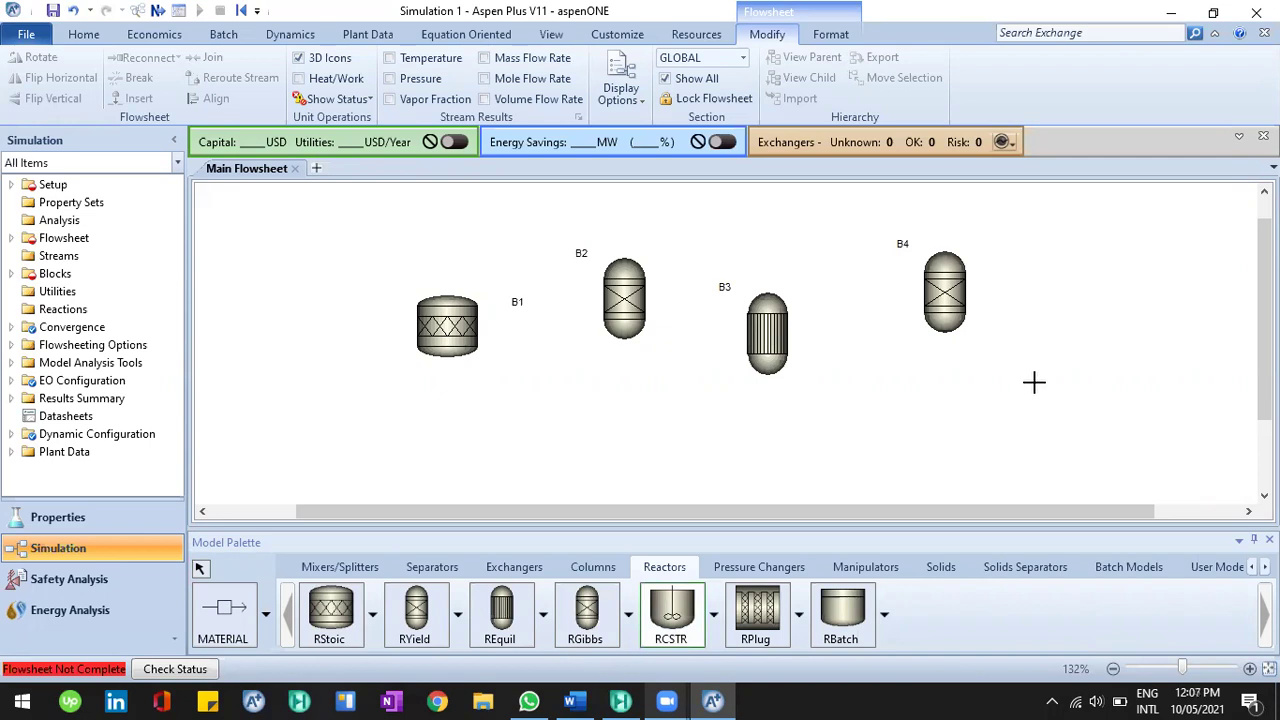
click(1026, 377)
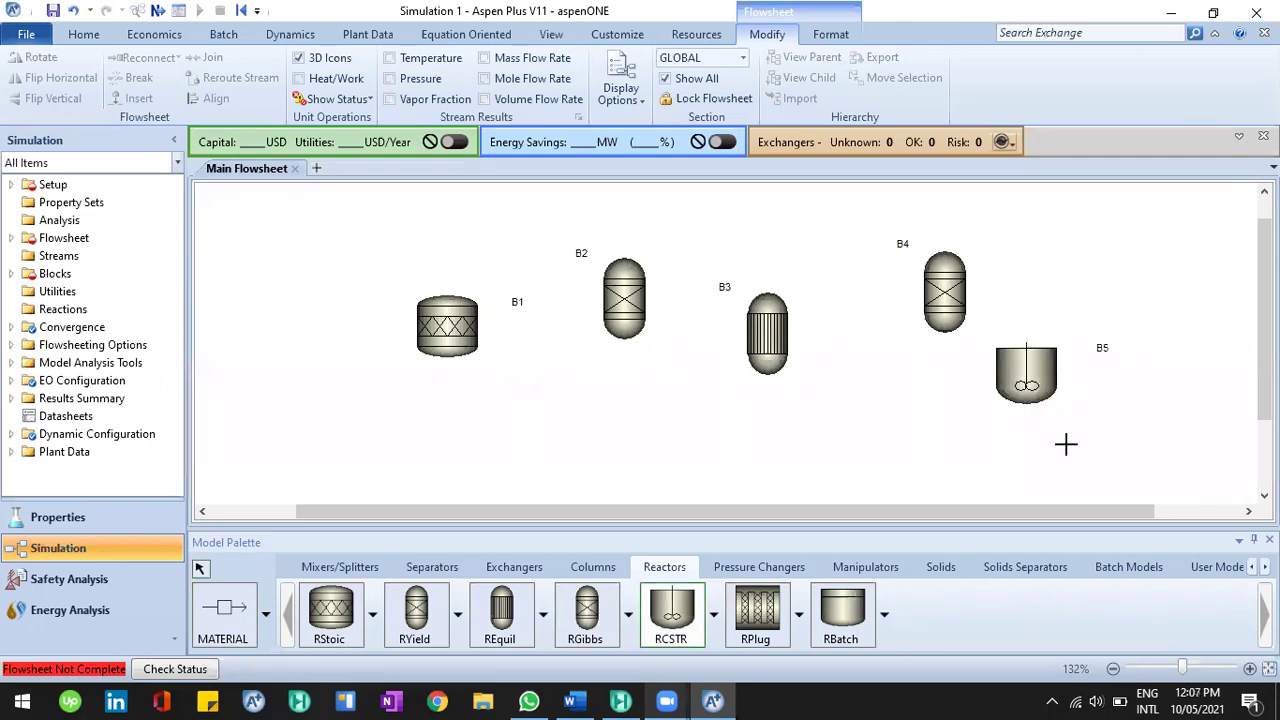
Add an RPlug reactor below the RYield block and an RBatch reactor below the REquil block.
click(611, 432)
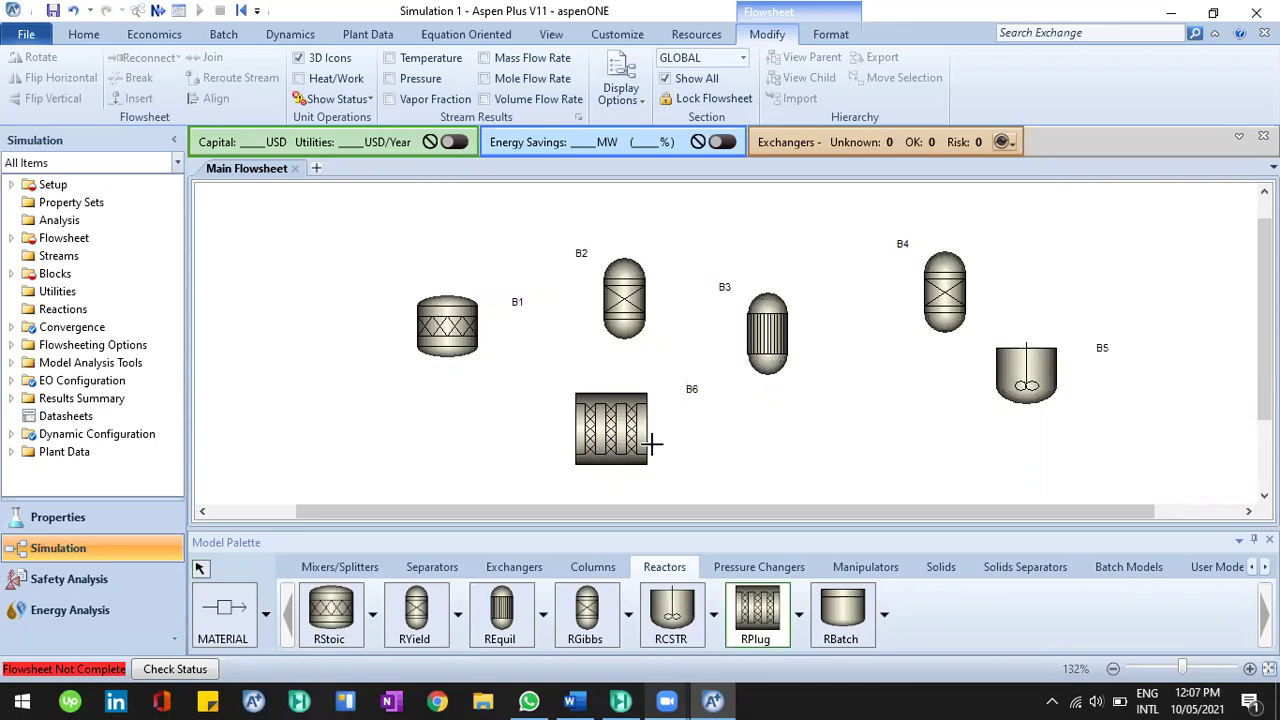
click(846, 621)
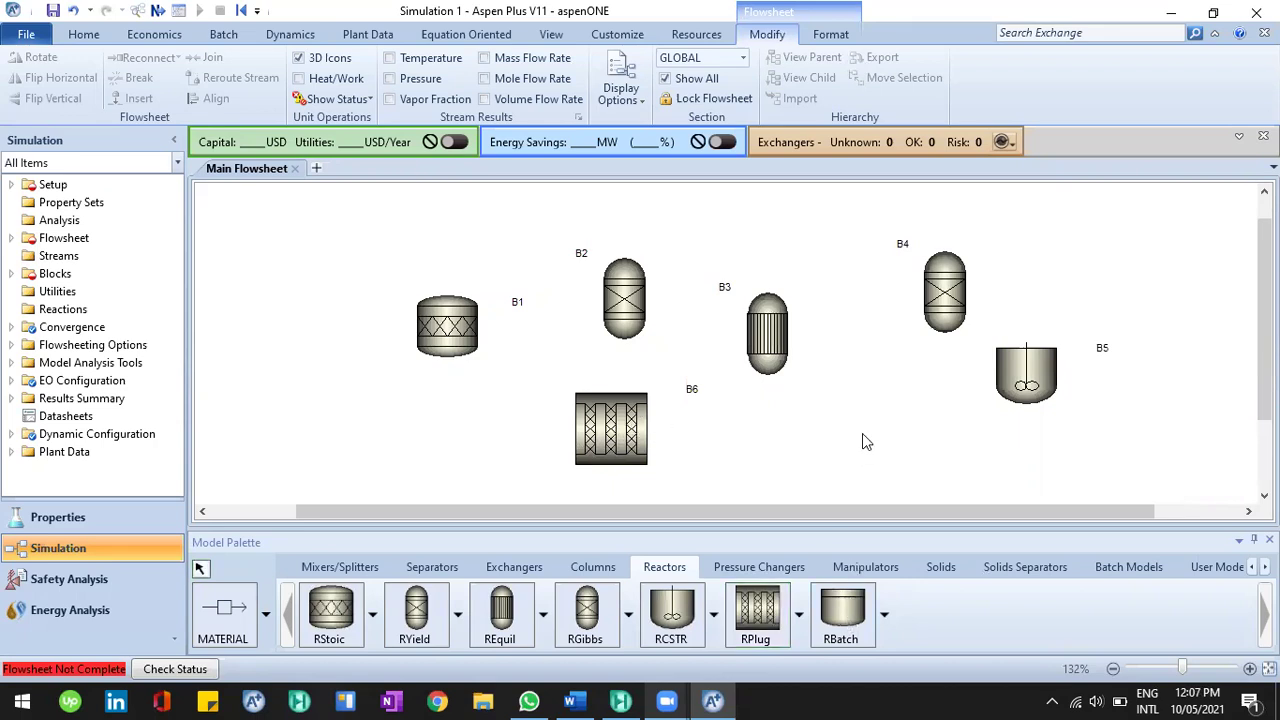
click(850, 605)
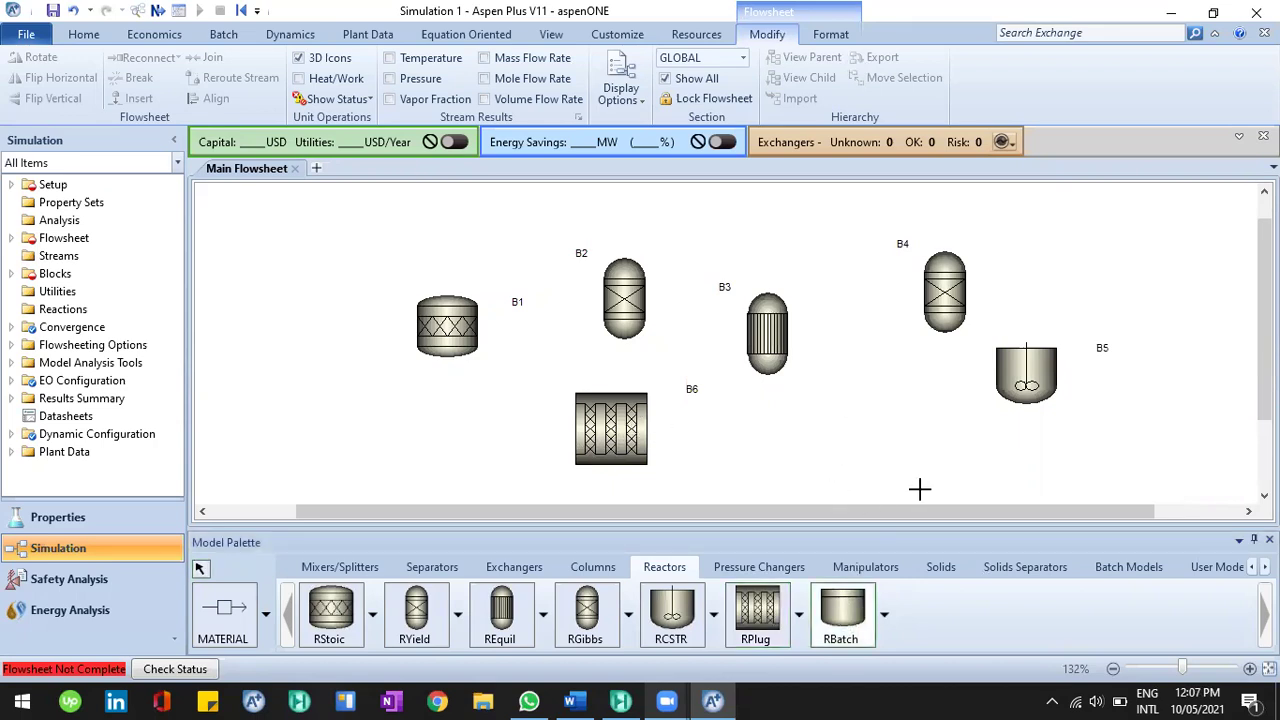
click(842, 428)
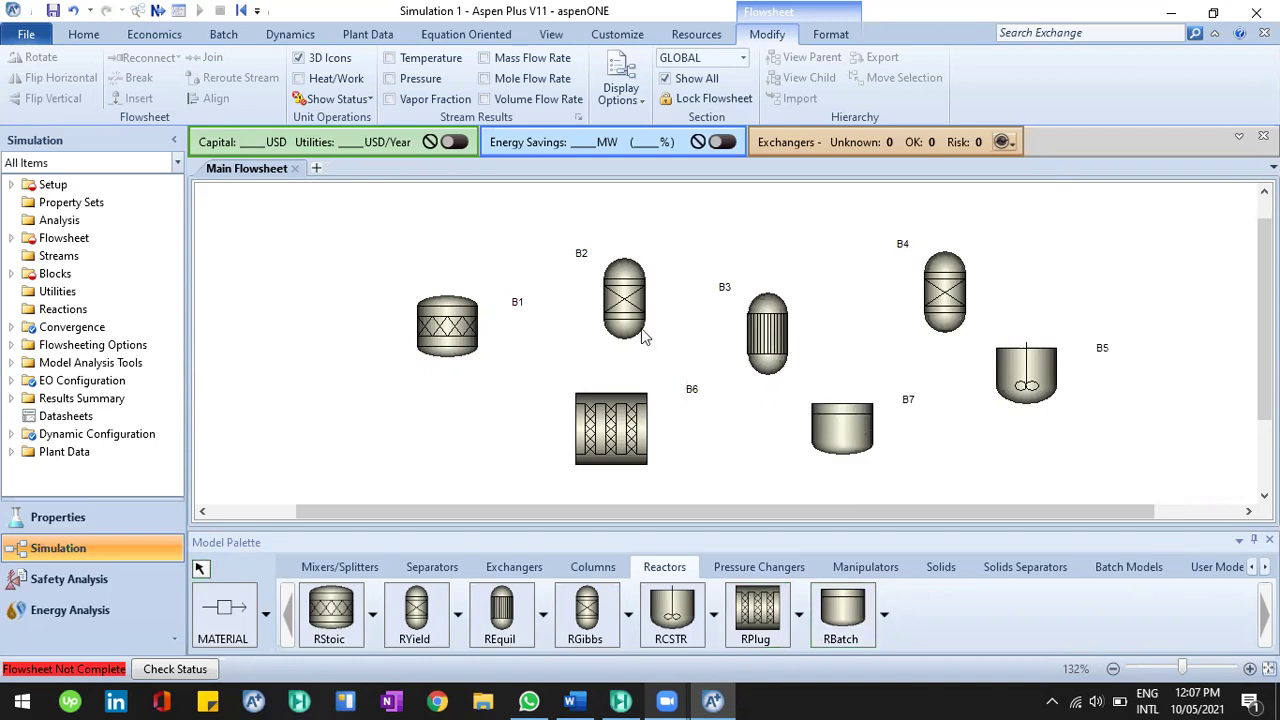
Move the RStoic block B1 away from the other reactors and delete blocks B2 through B7.
click(436, 328)
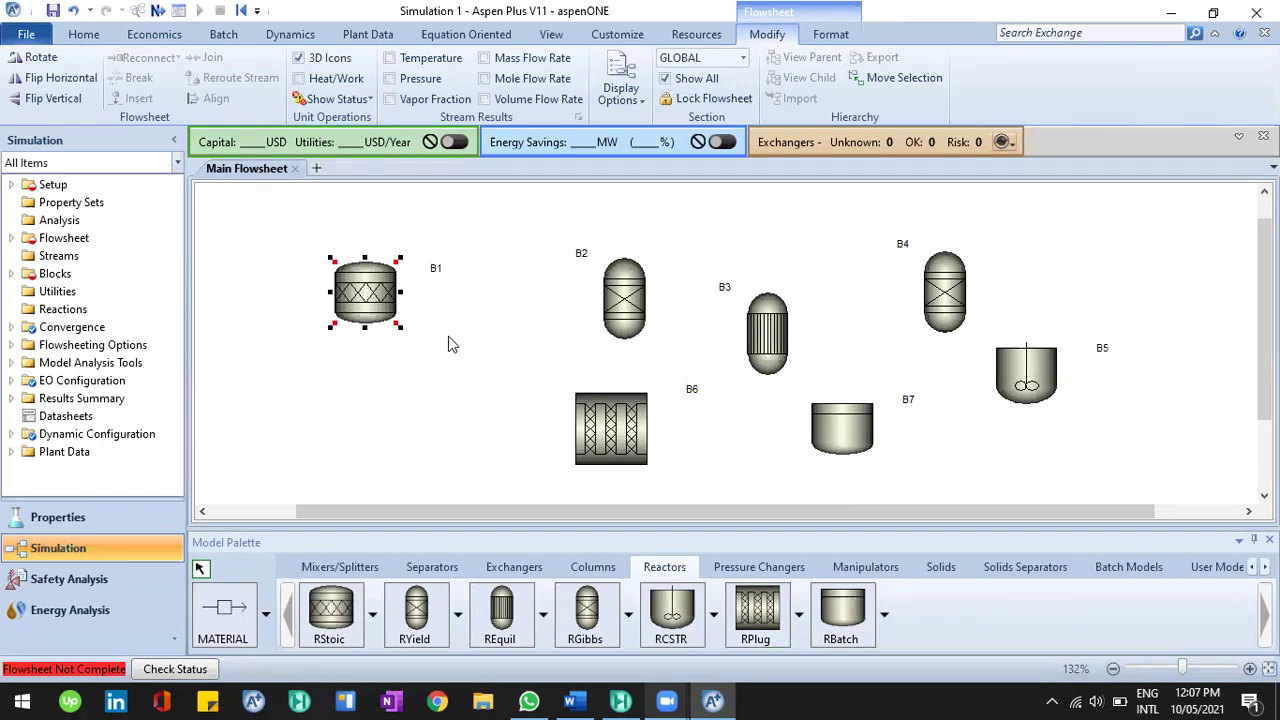
drag(516, 232, 1142, 468)
key(Delete)
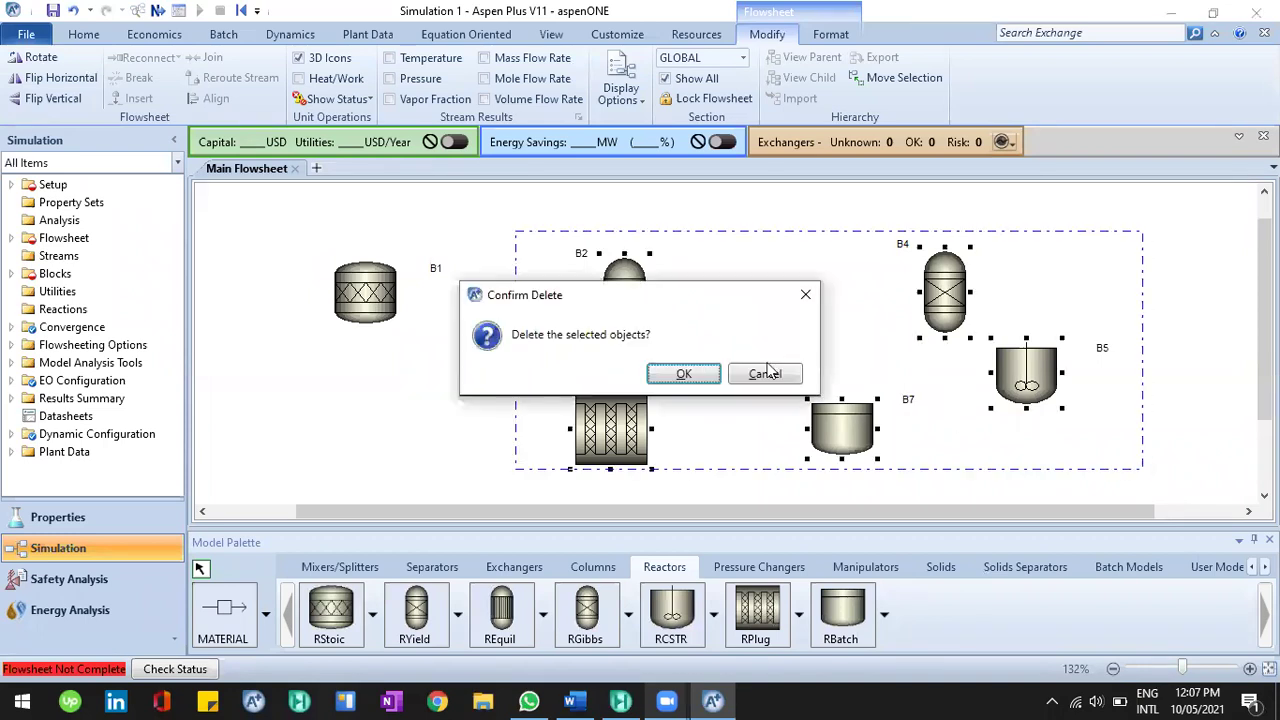
key(Return)
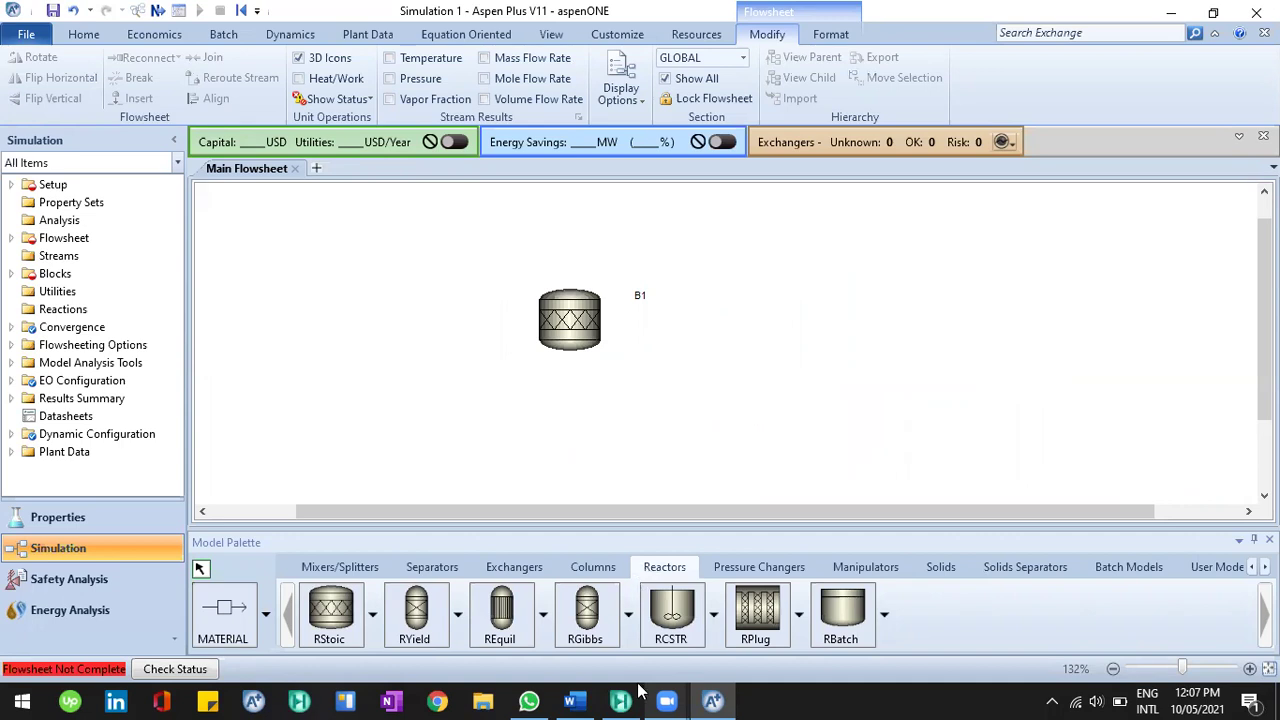
Switch to Aspen HYSYS and, in a new case, add a component list containing Methane.
click(620, 701)
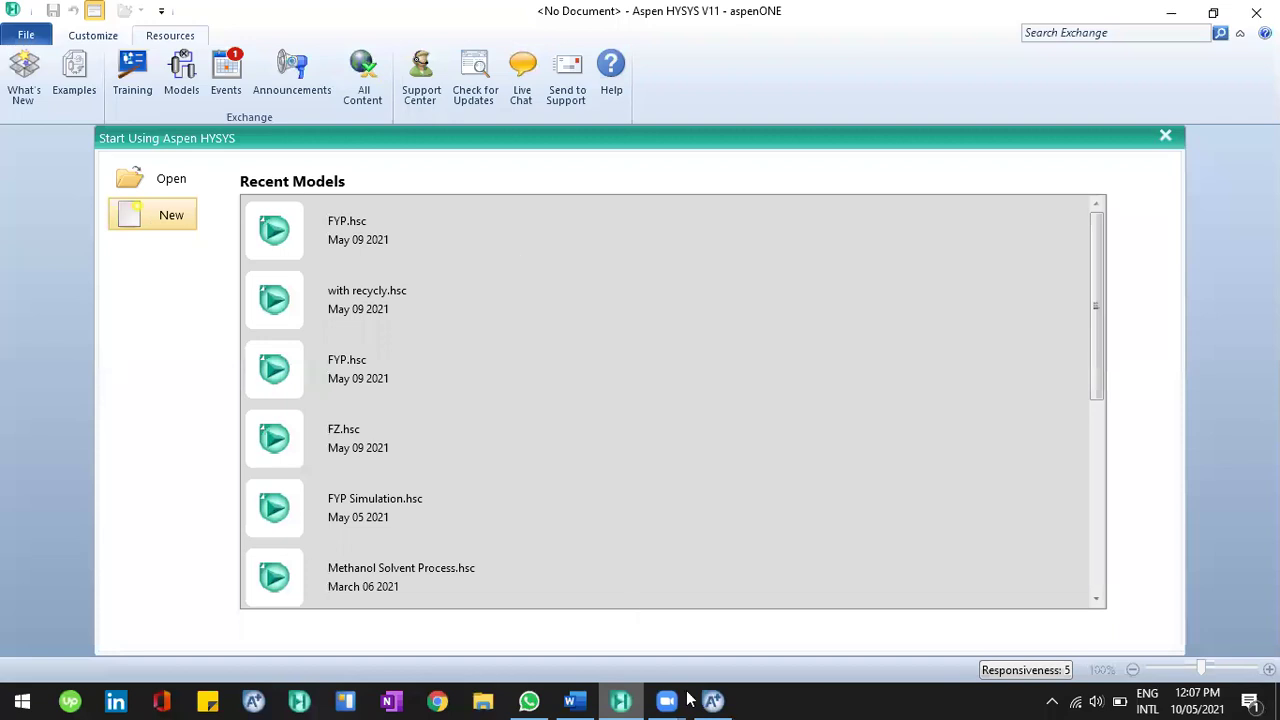
key(alt+Tab)
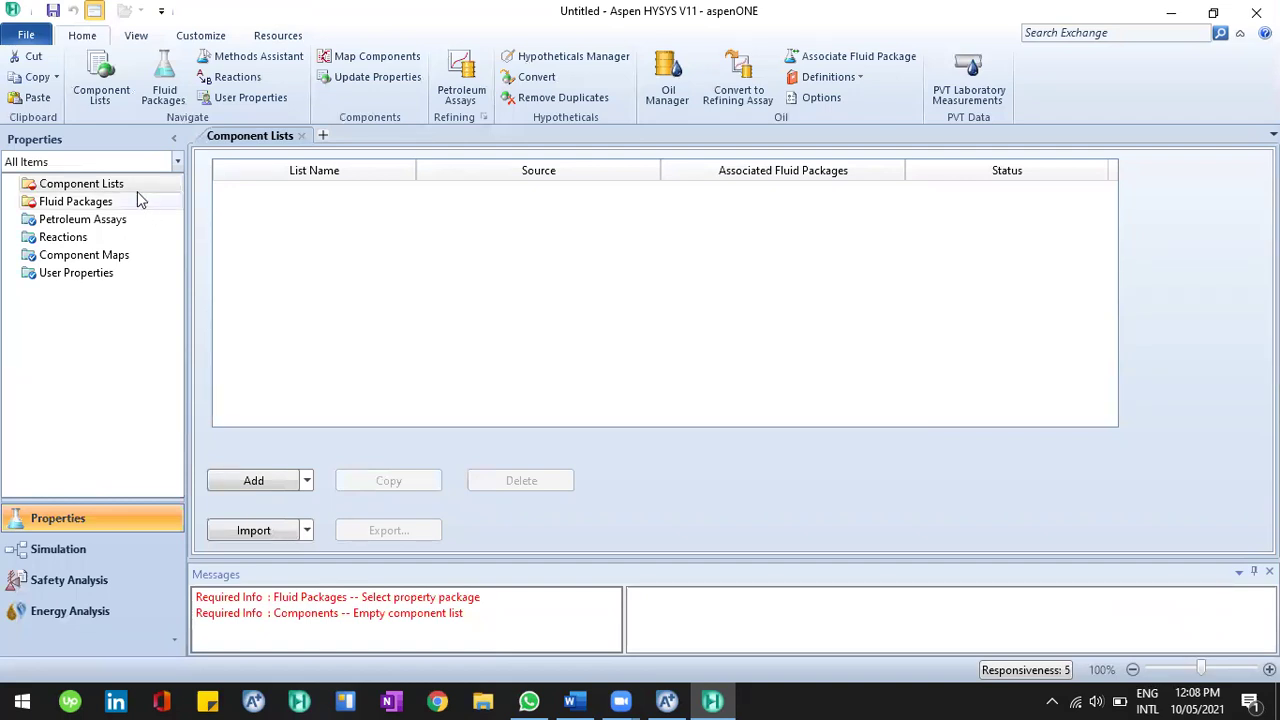
click(265, 482)
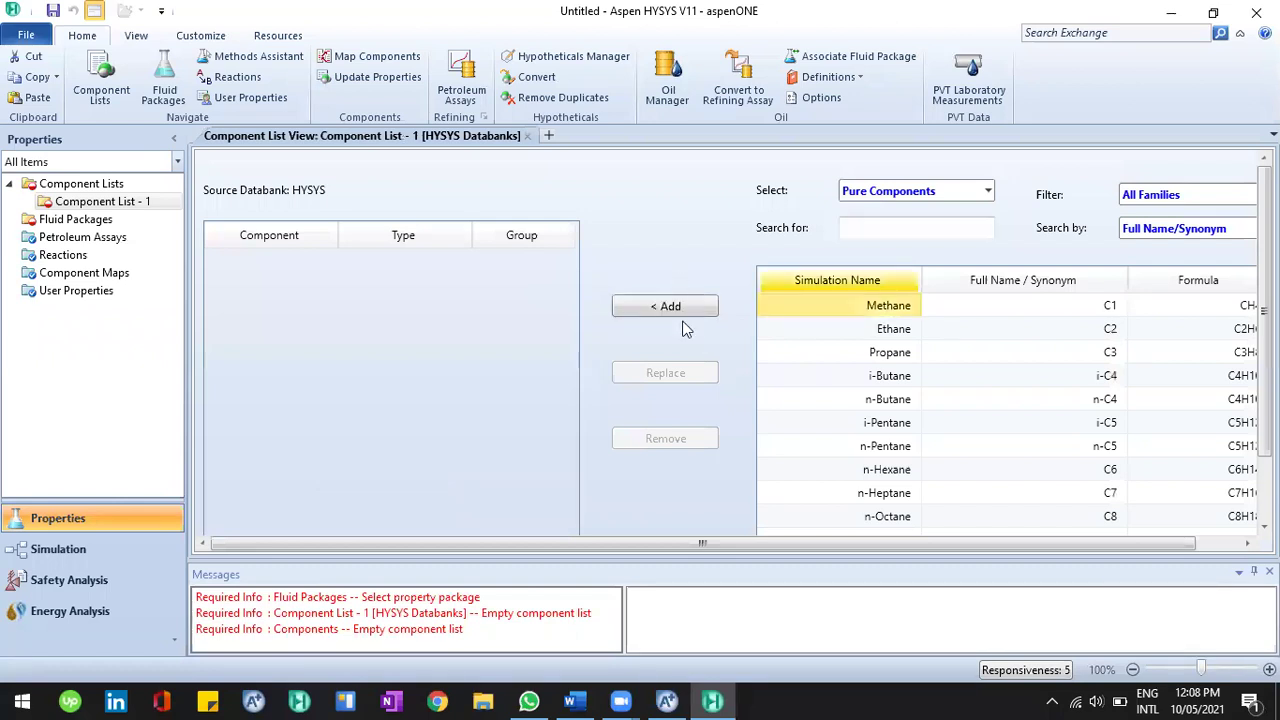
click(668, 307)
Add a fluid package based on the Antoine property package for Component List - 1.
click(92, 222)
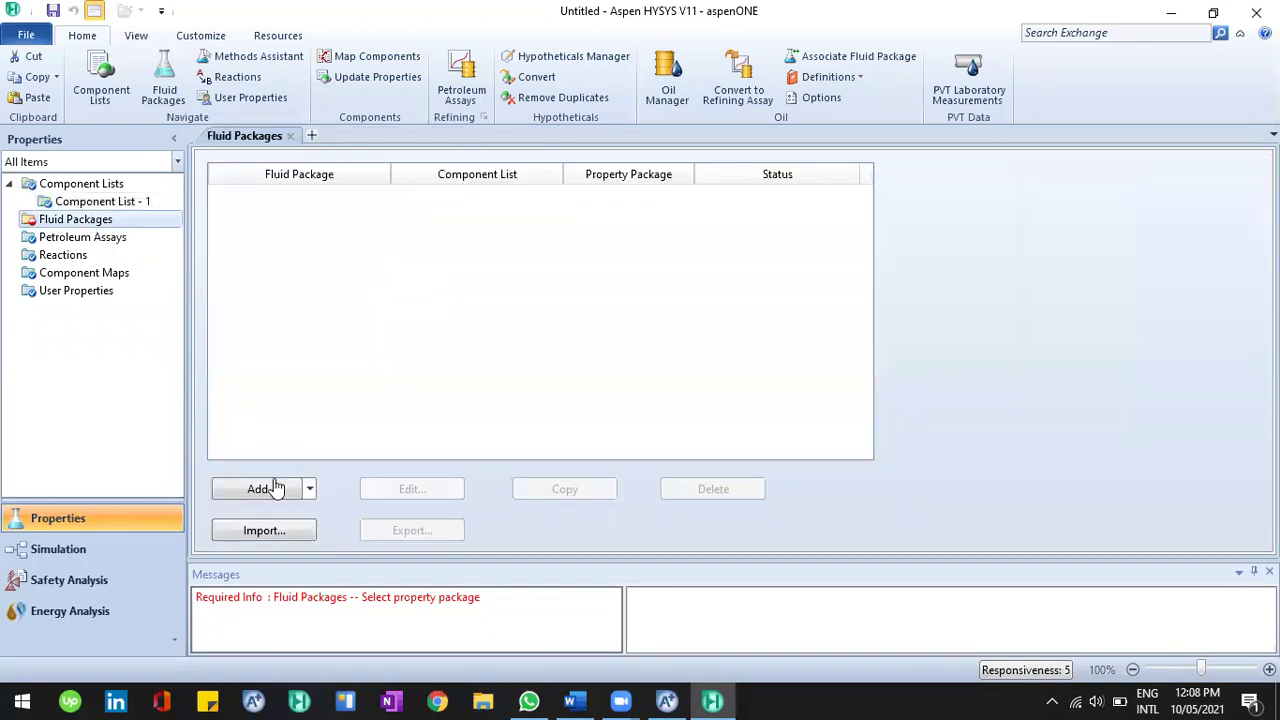
click(277, 488)
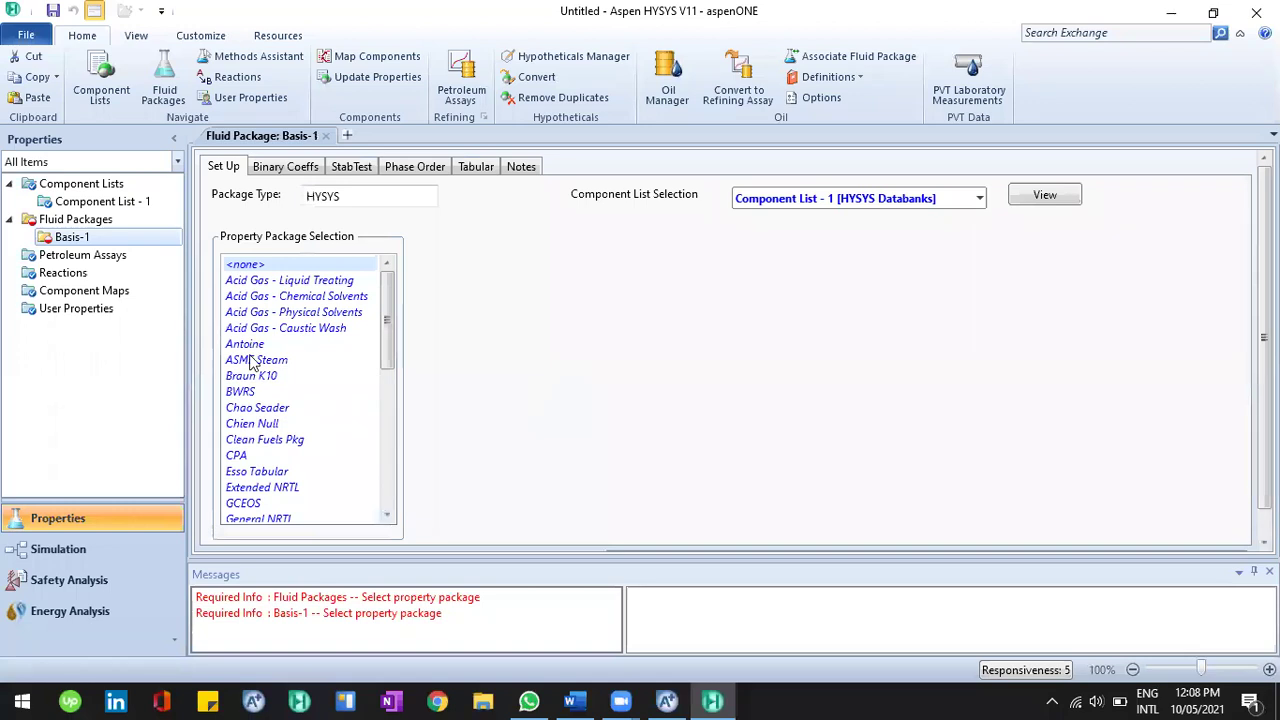
click(252, 349)
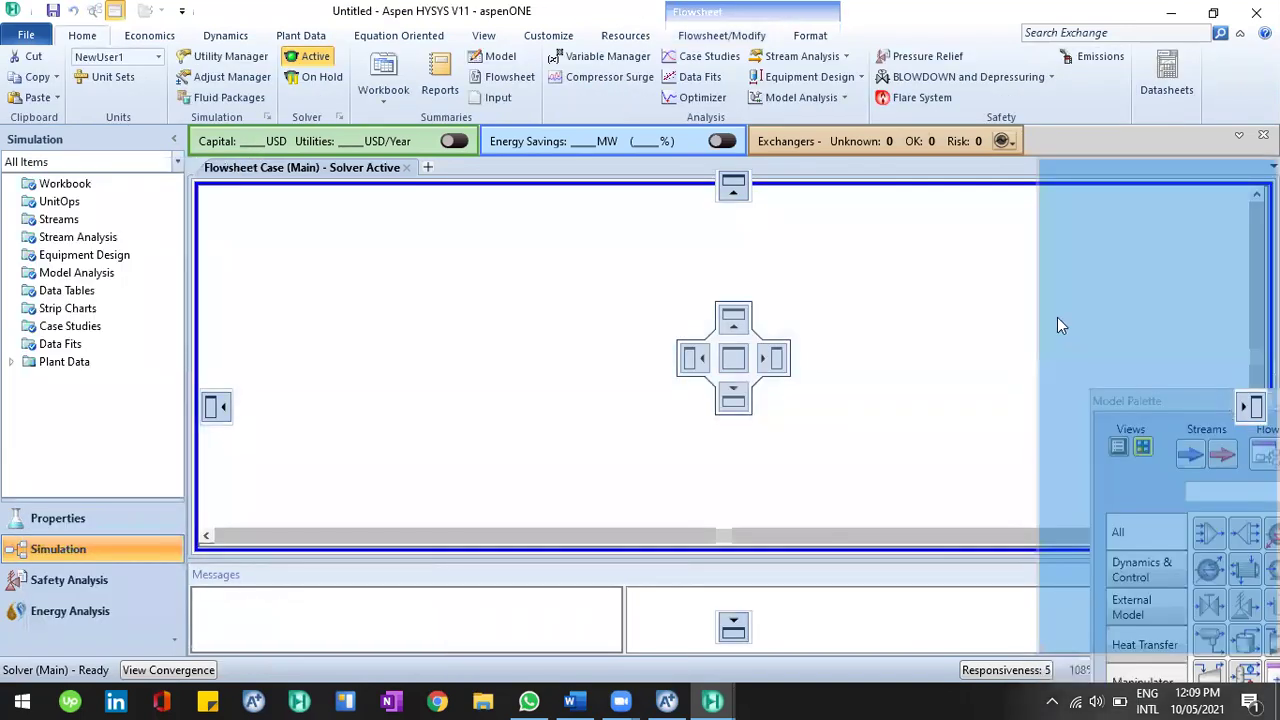
Dock the model palette beside the HYSYS flowsheet and place a continuous stirred tank reactor from the reactor models.
drag(1057, 317, 1060, 322)
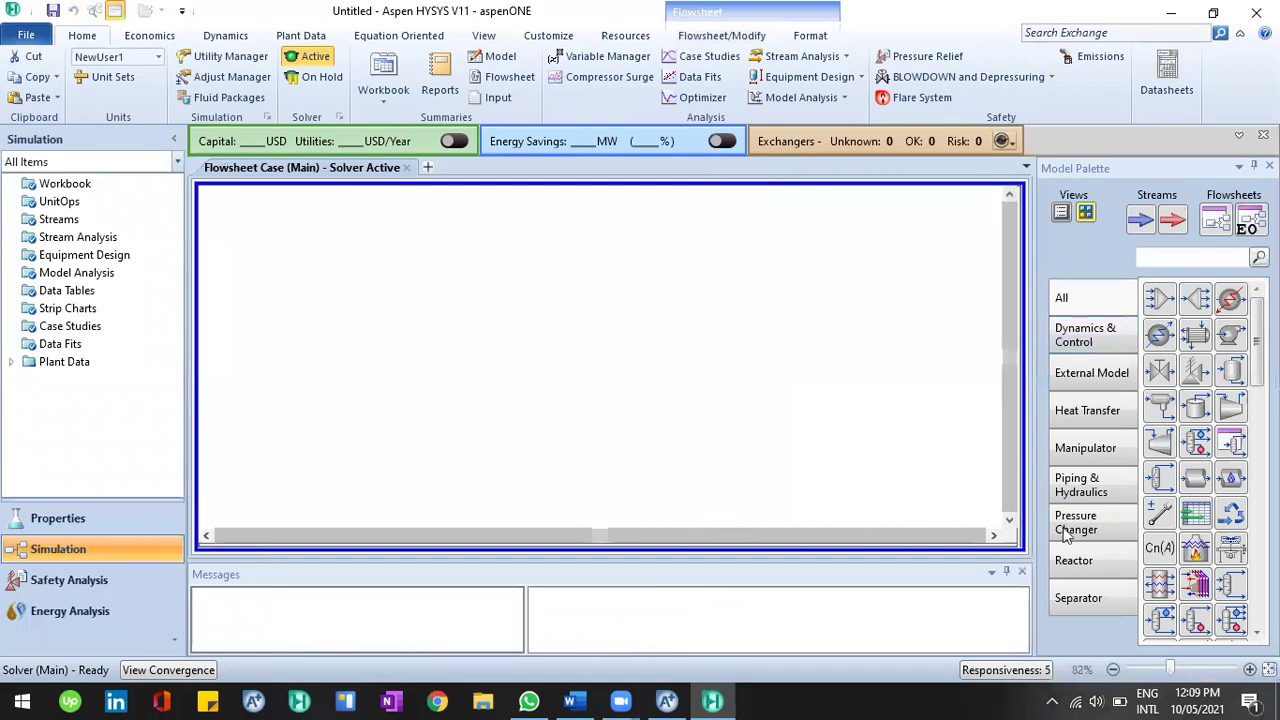
click(1095, 576)
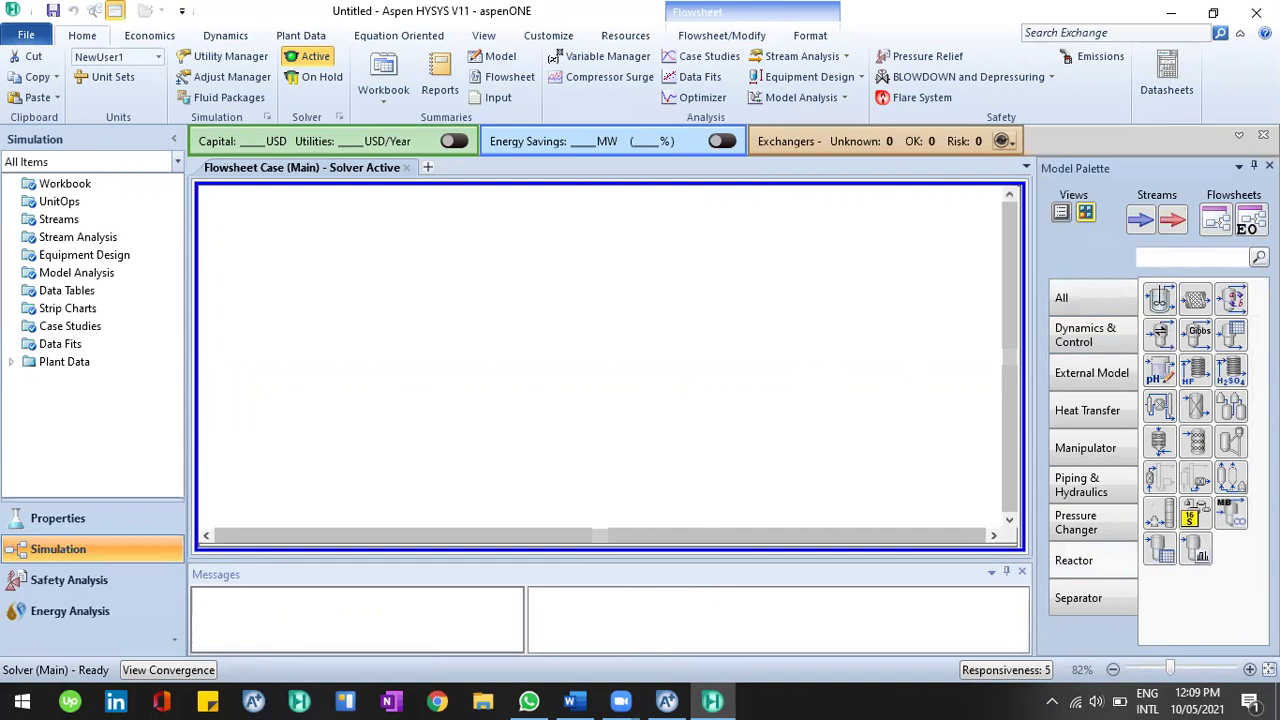
drag(1163, 306, 436, 320)
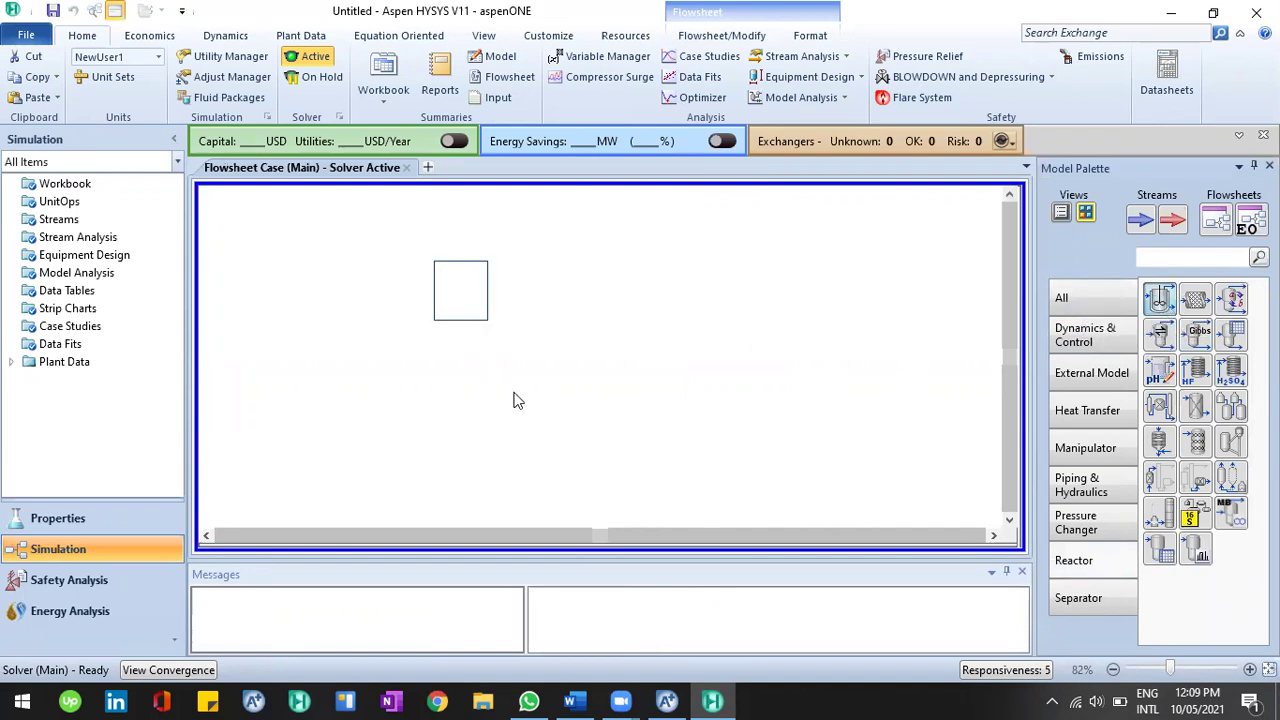
click(665, 700)
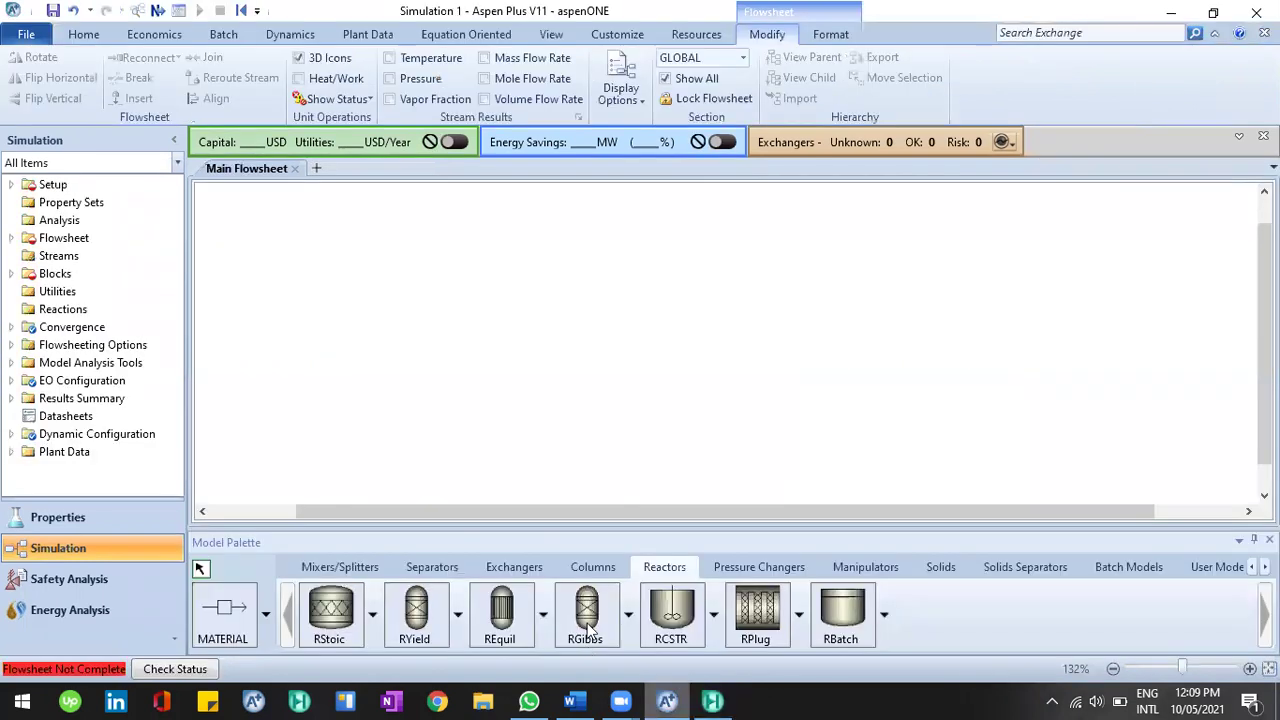
click(716, 700)
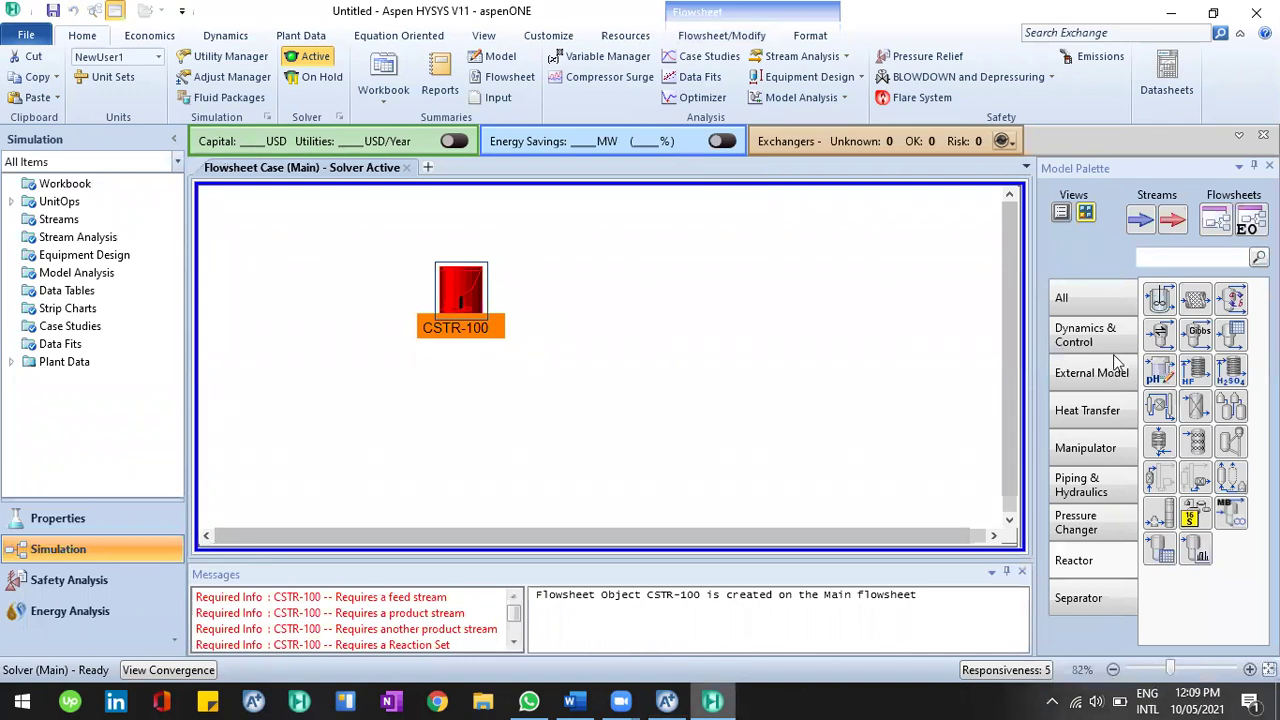
Add a plug flow reactor and a conversion reactor, positioning the conversion reactor between the CSTR and the plug flow reactor.
drag(1203, 305, 823, 287)
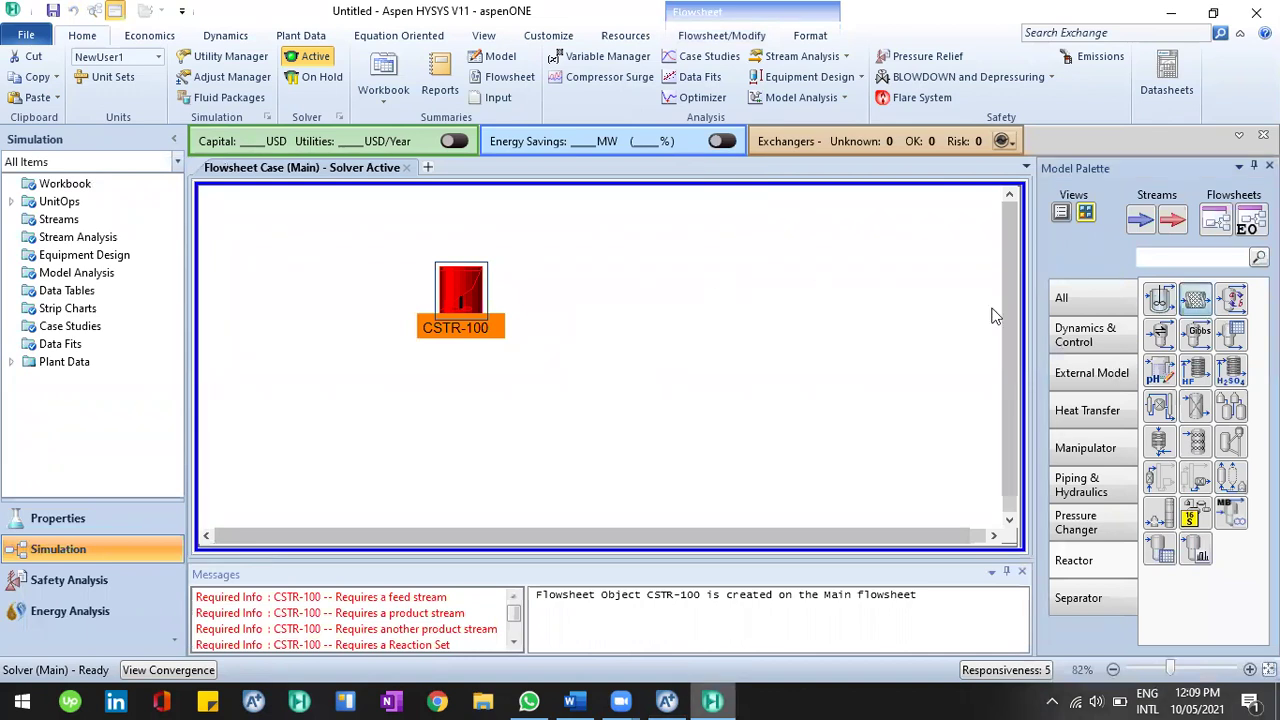
click(1232, 300)
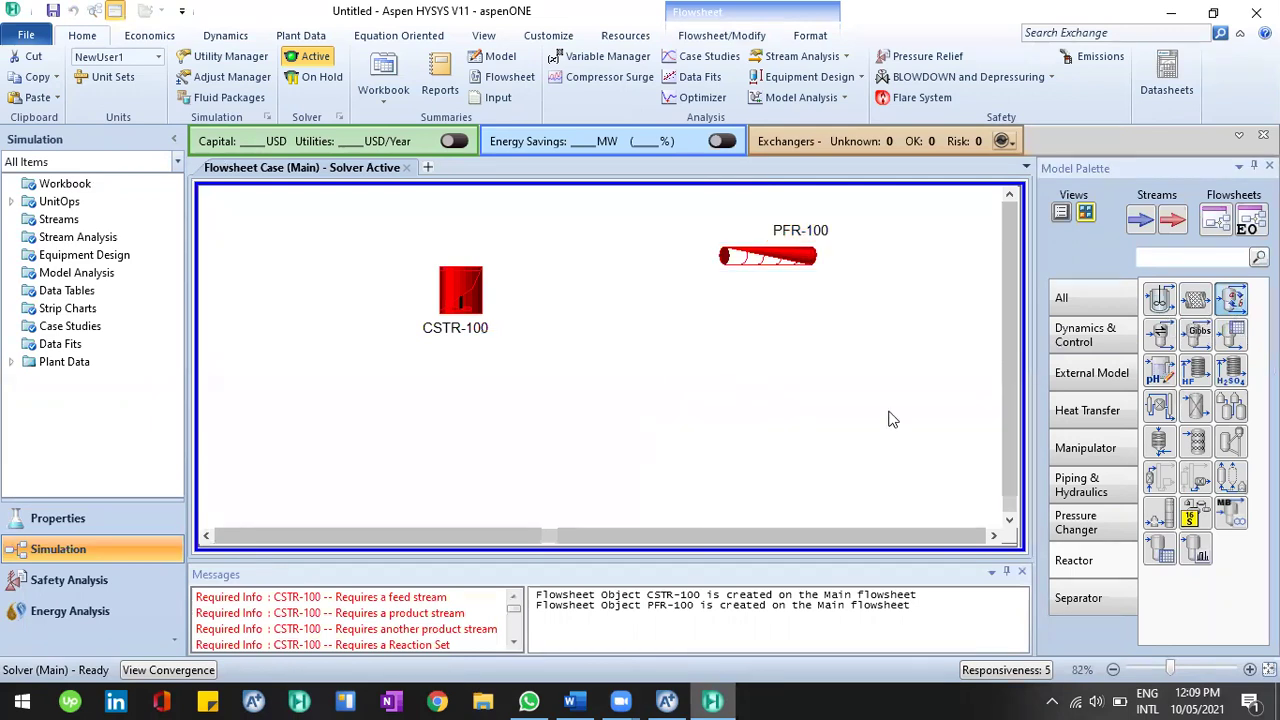
click(715, 406)
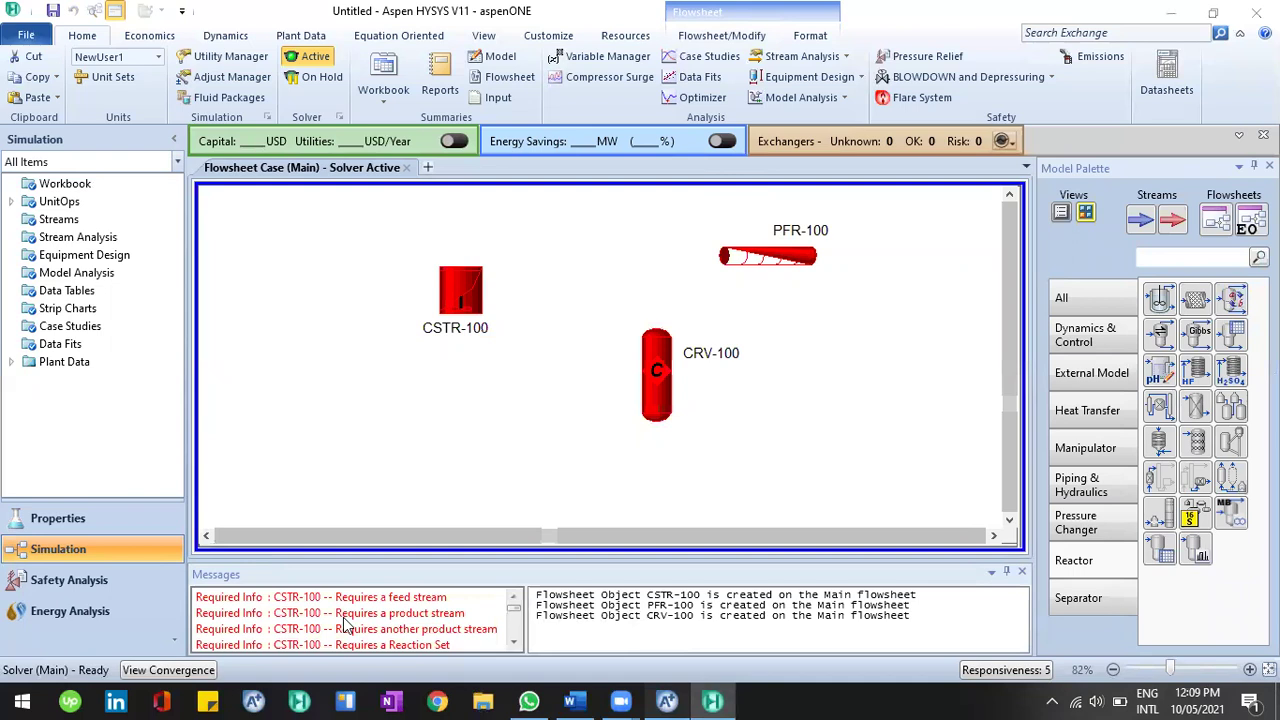
drag(664, 394, 621, 335)
Add an equilibrium reactor below the plug flow reactor and a Gibbs reactor left of the CSTR.
click(1160, 334)
click(737, 402)
click(1199, 332)
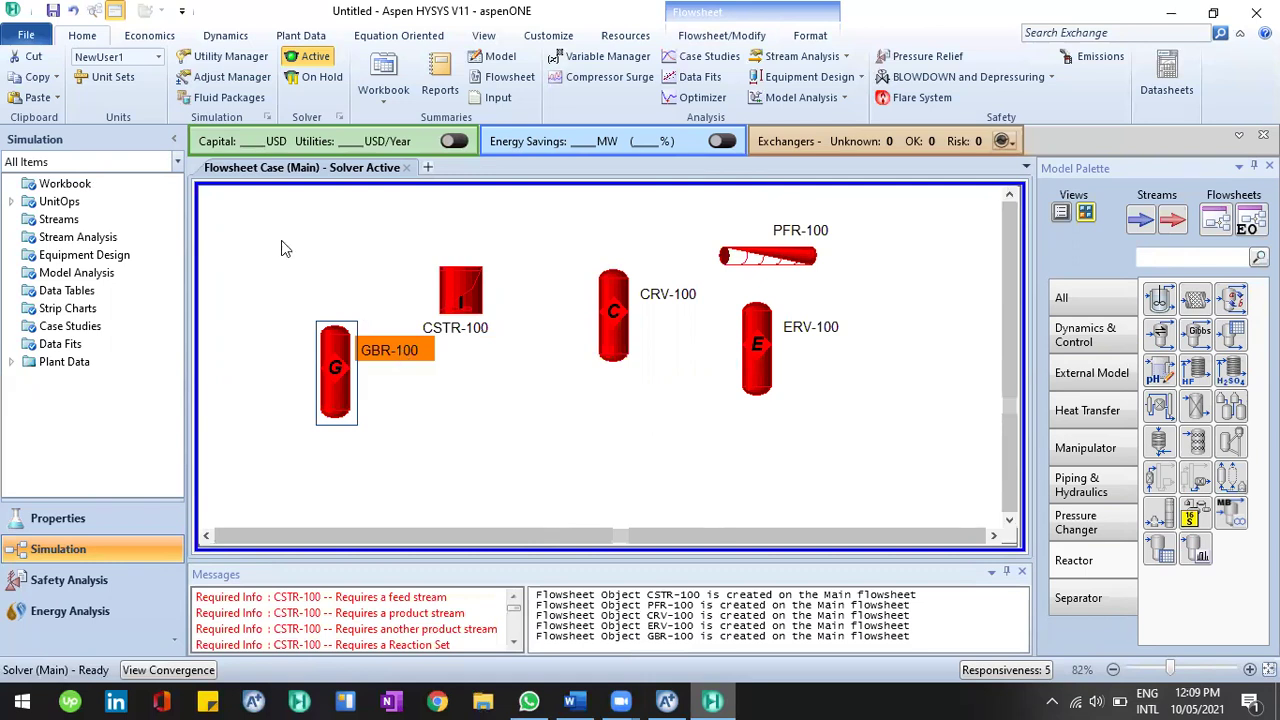
click(370, 308)
drag(288, 206, 846, 455)
click(1155, 398)
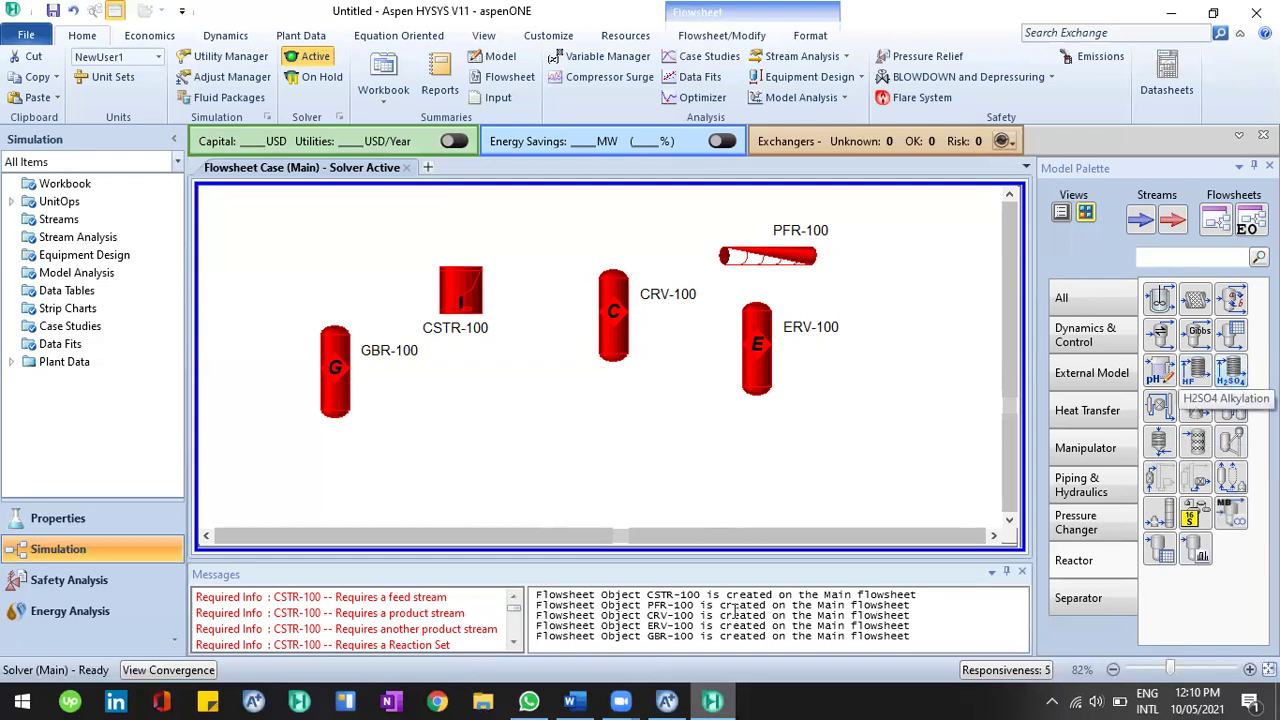
Compare with the reactor models in Aspen Plus, then return to HYSYS and try to place an HF Alkylation reactor.
click(667, 701)
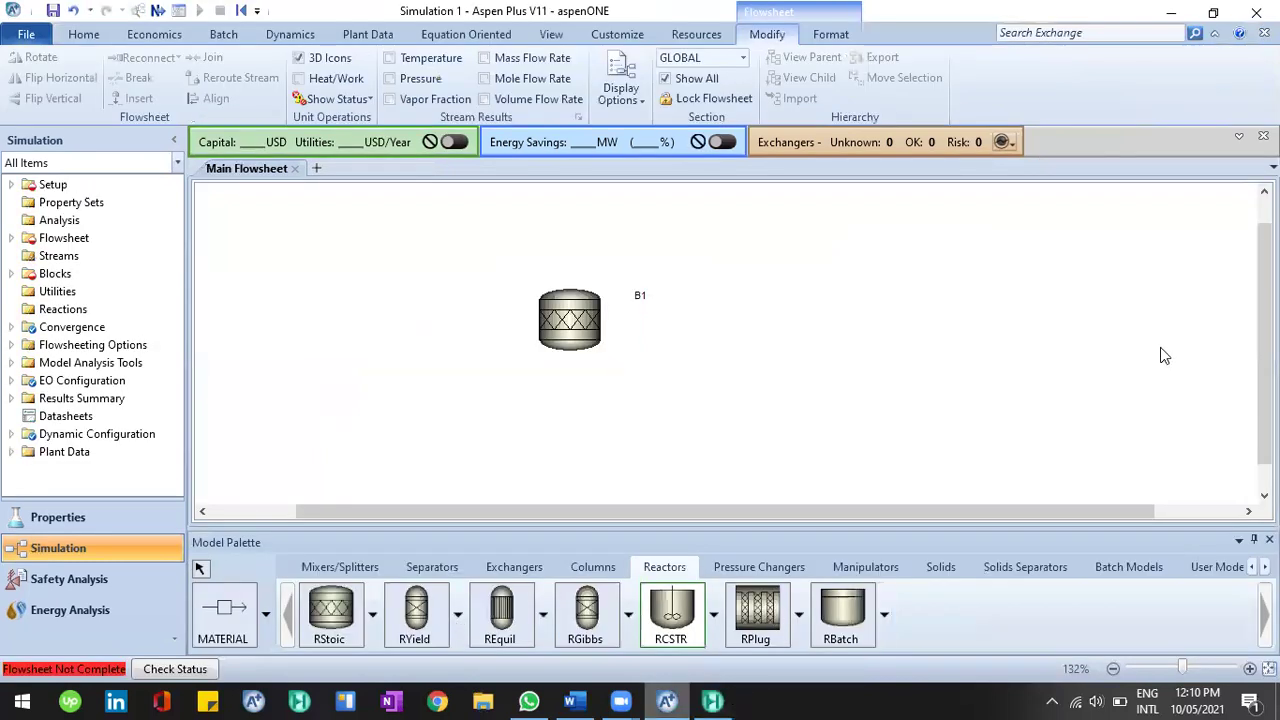
key(alt+Tab)
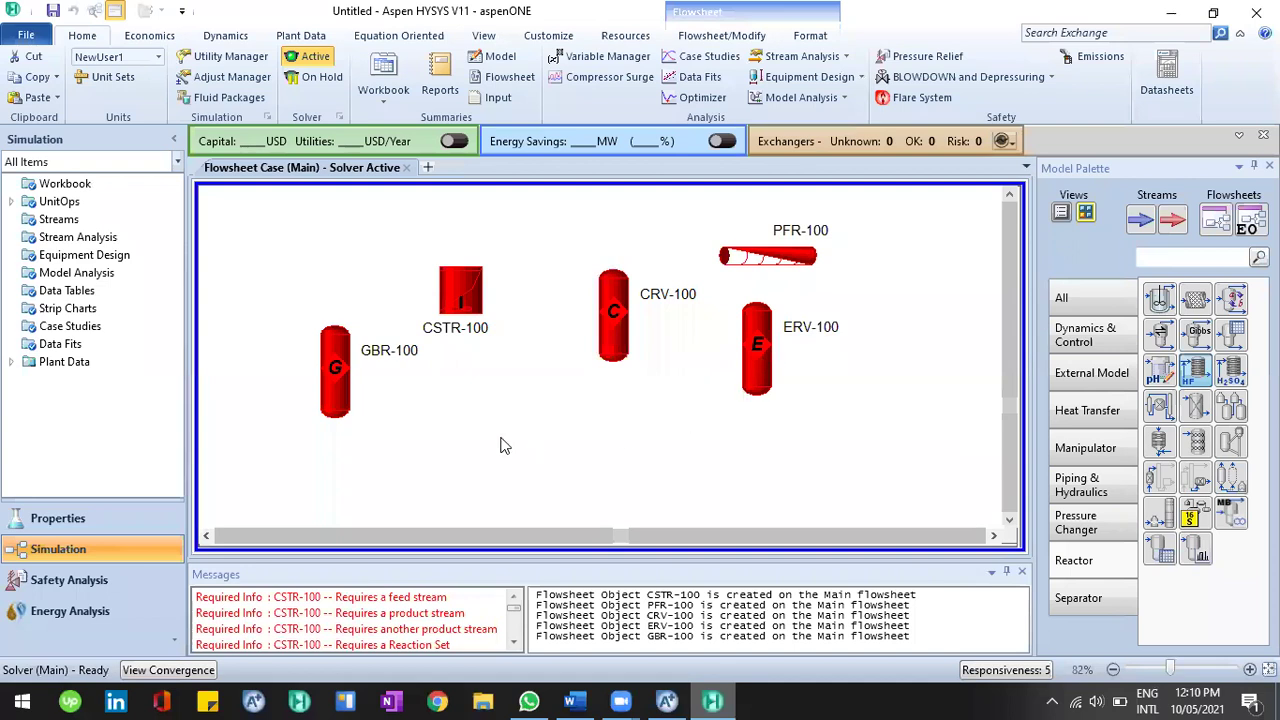
double_click(760, 396)
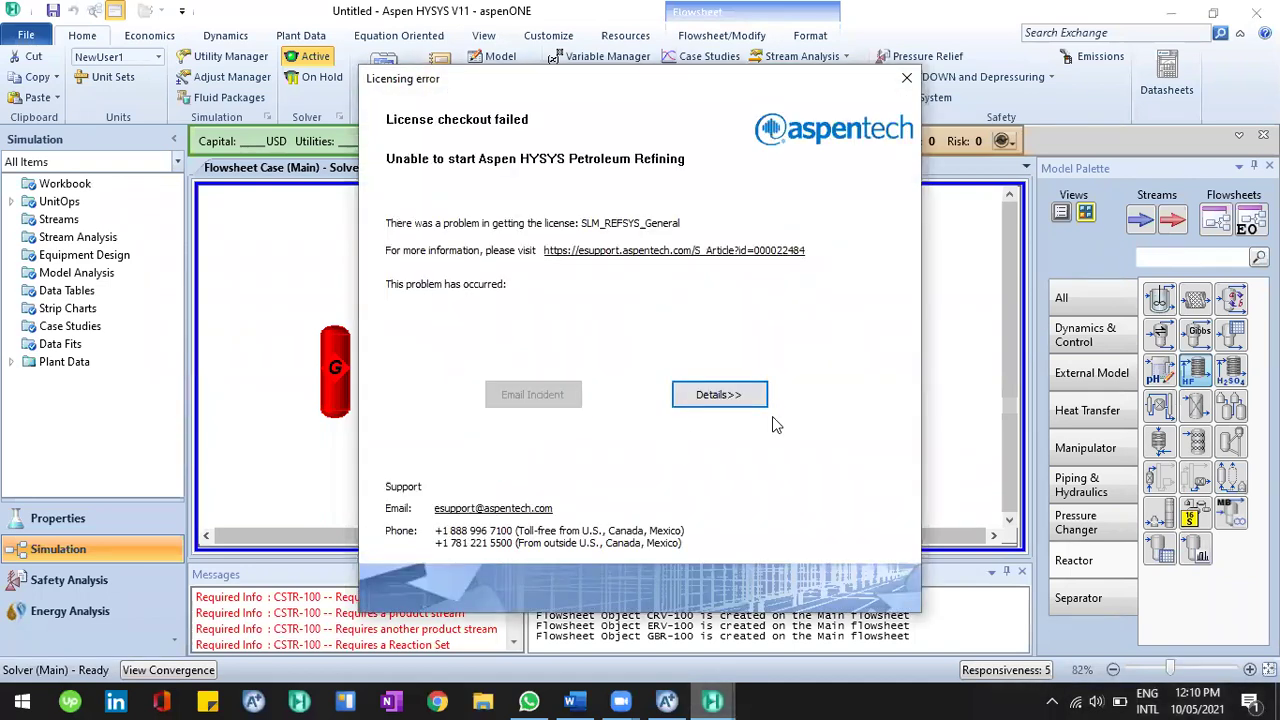
click(906, 78)
Move the equilibrium reactor below the CSTR and try to place the HF Alkylation and H2SO4 Alkylation reactors in the empty area.
click(1160, 371)
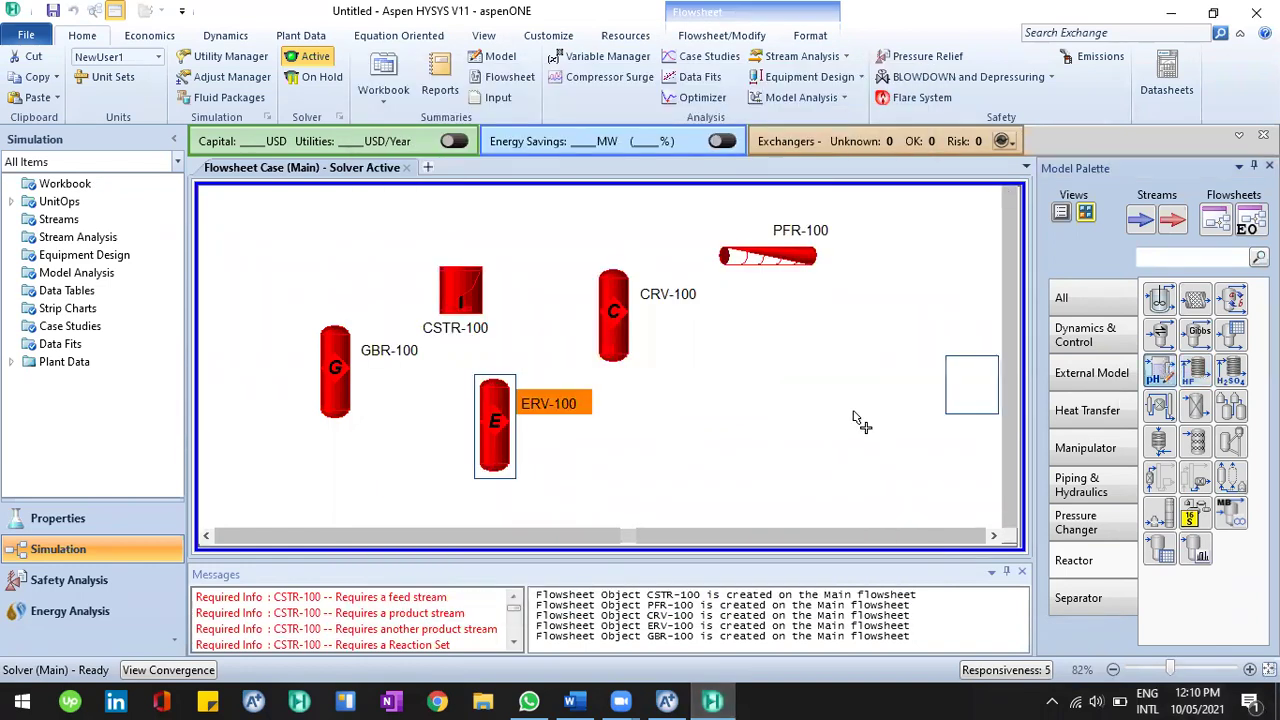
click(1195, 370)
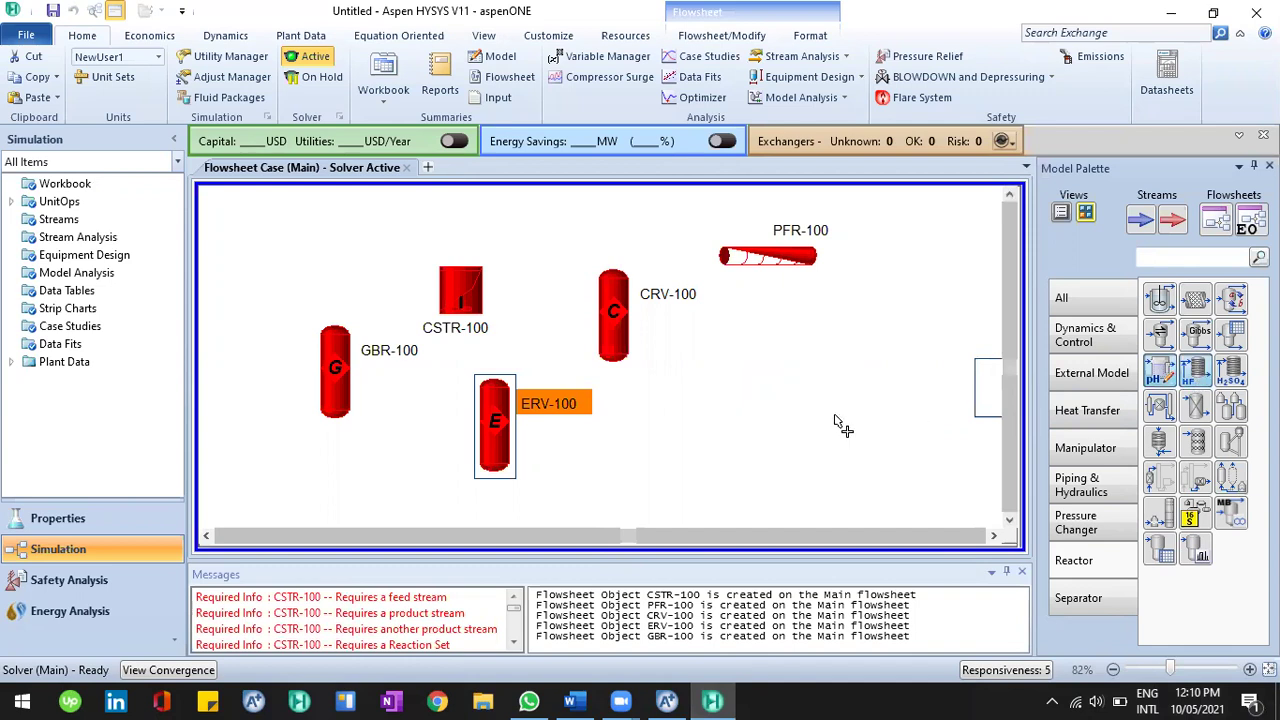
click(838, 455)
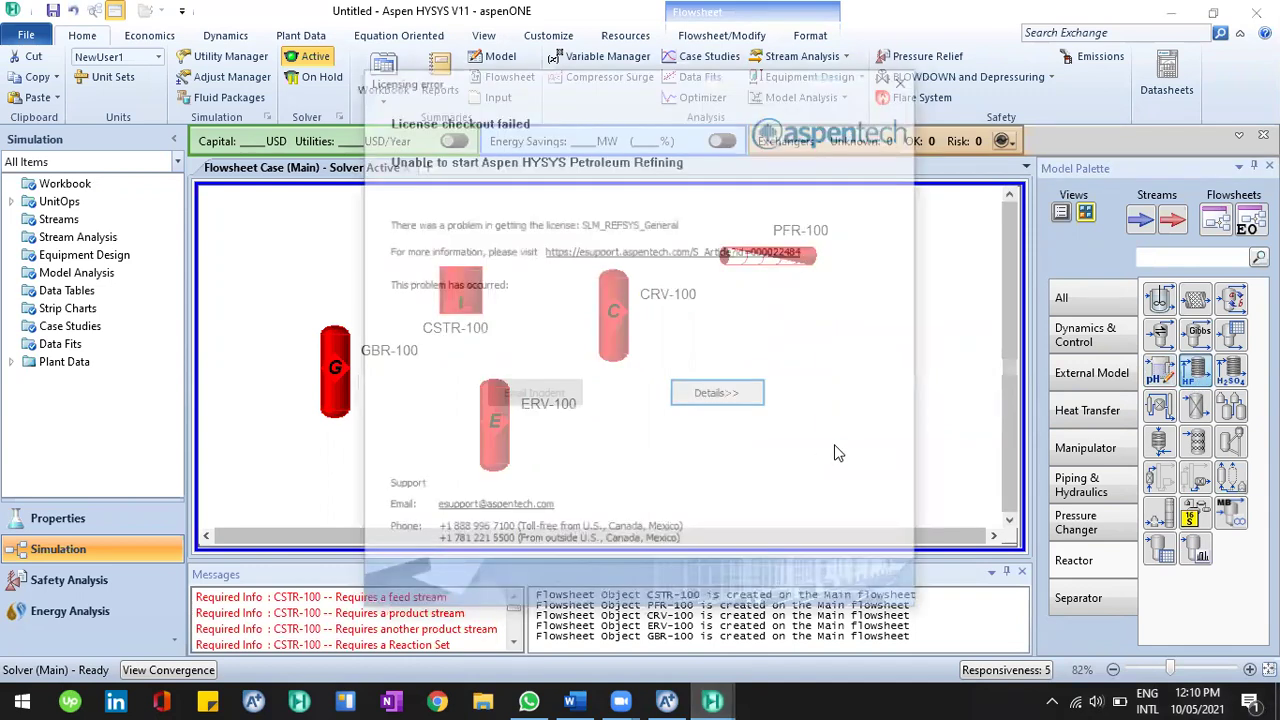
click(1229, 369)
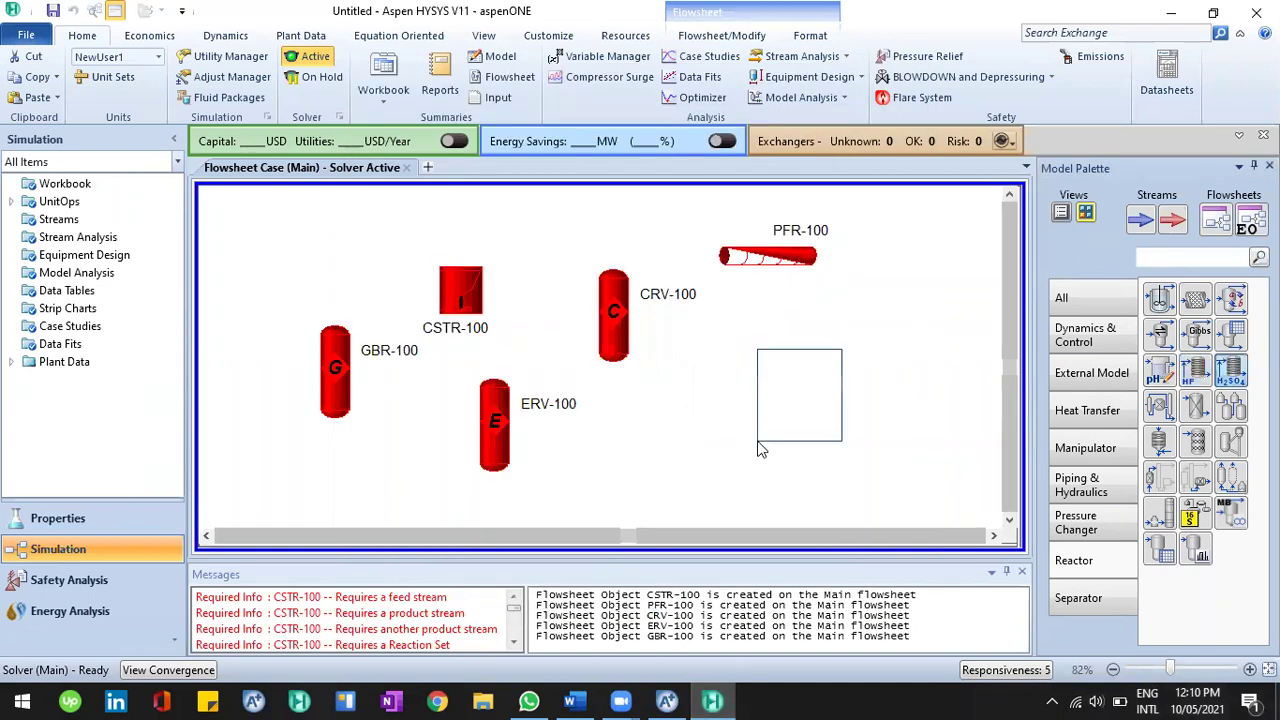
click(760, 450)
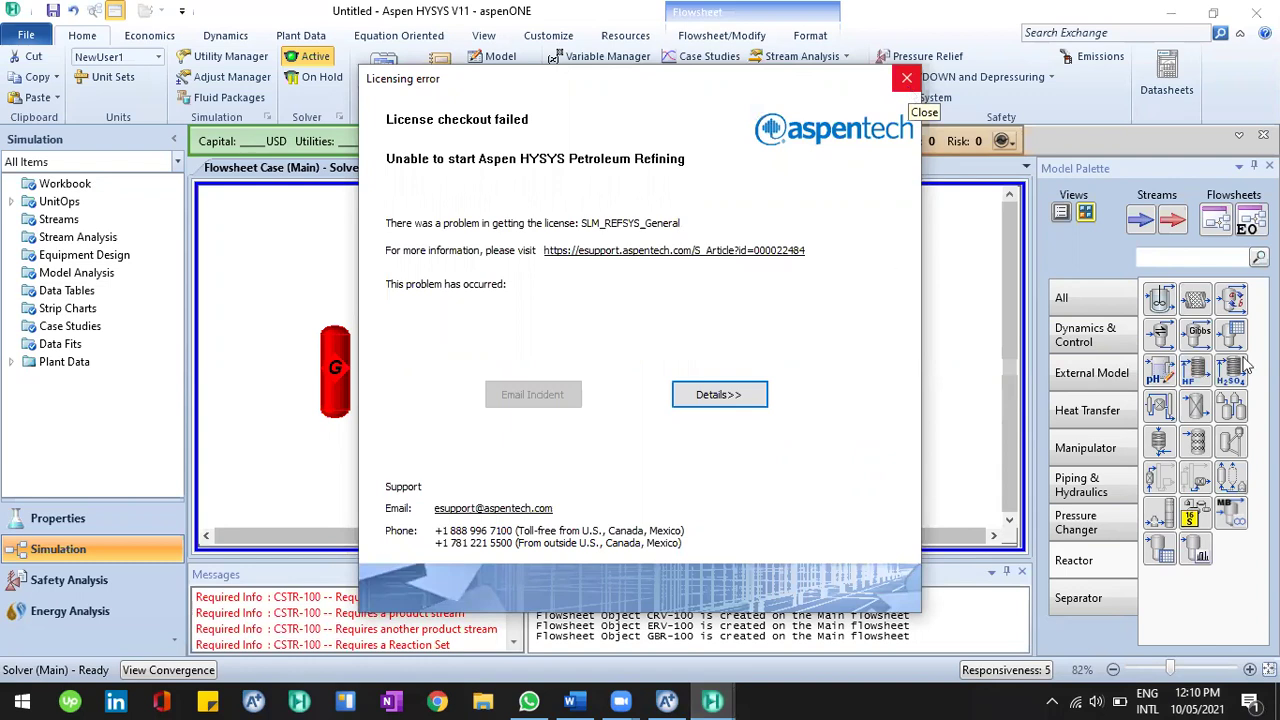
click(907, 79)
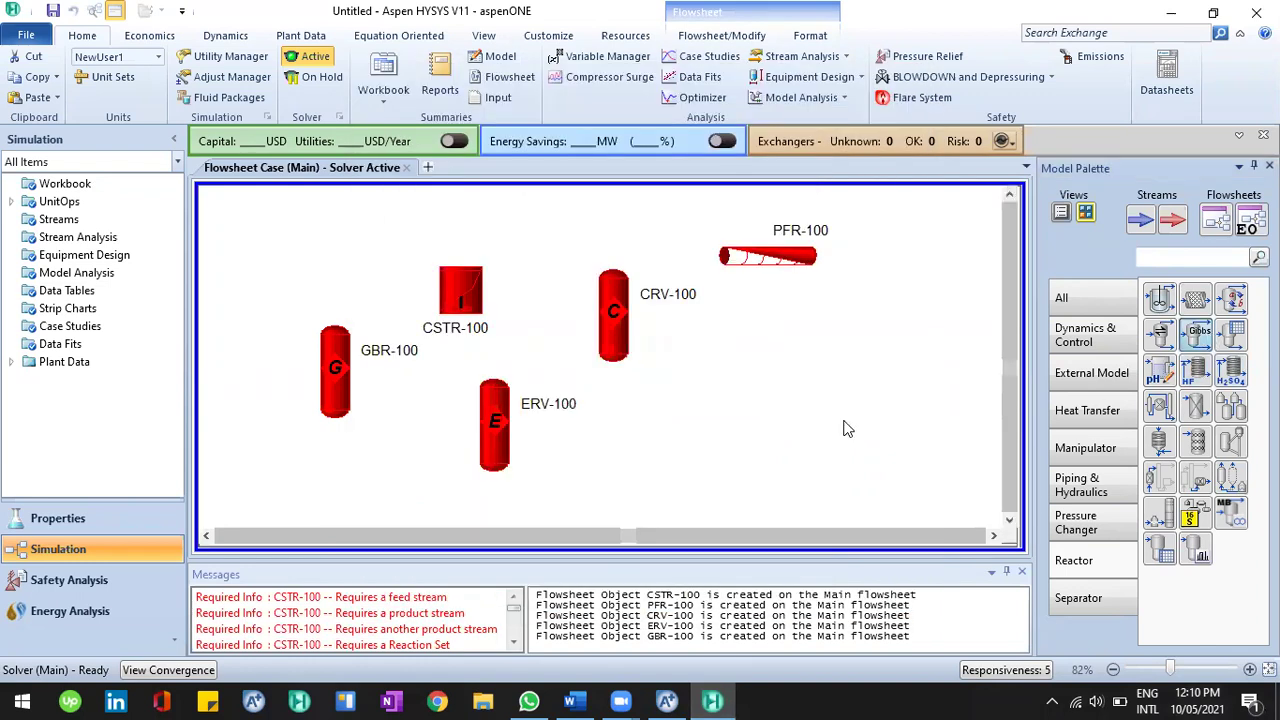
Add a second Gibbs reactor below the plug flow reactor and try to place an HF Alkylation reactor beside it.
click(843, 427)
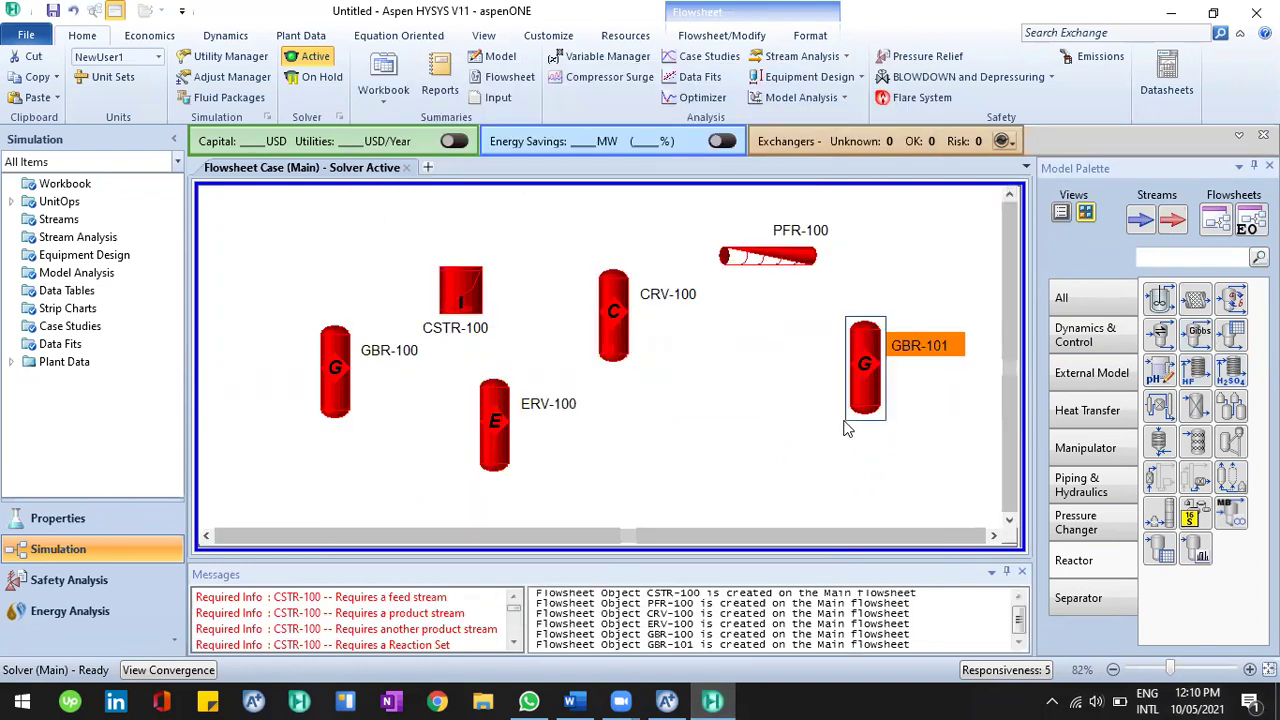
click(1197, 376)
click(907, 426)
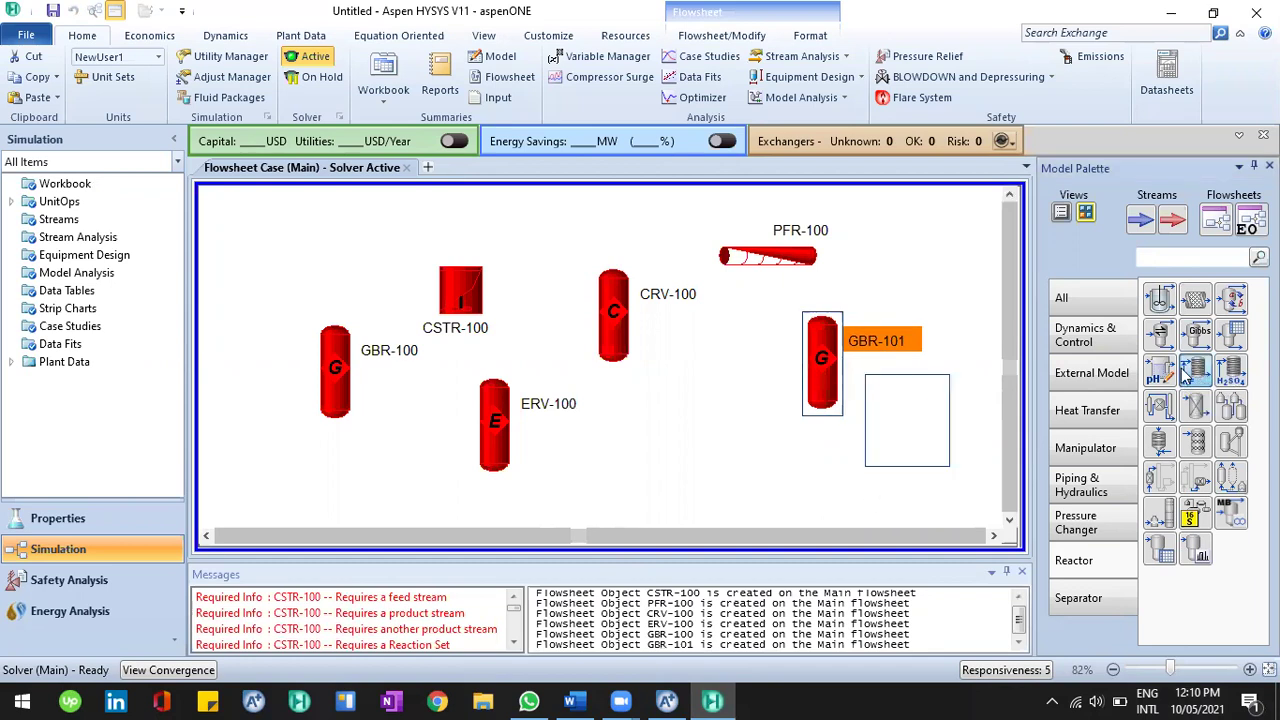
Try again to place the H2SO4 Alkylation and HF Alkylation reactors on the flowsheet.
click(1225, 376)
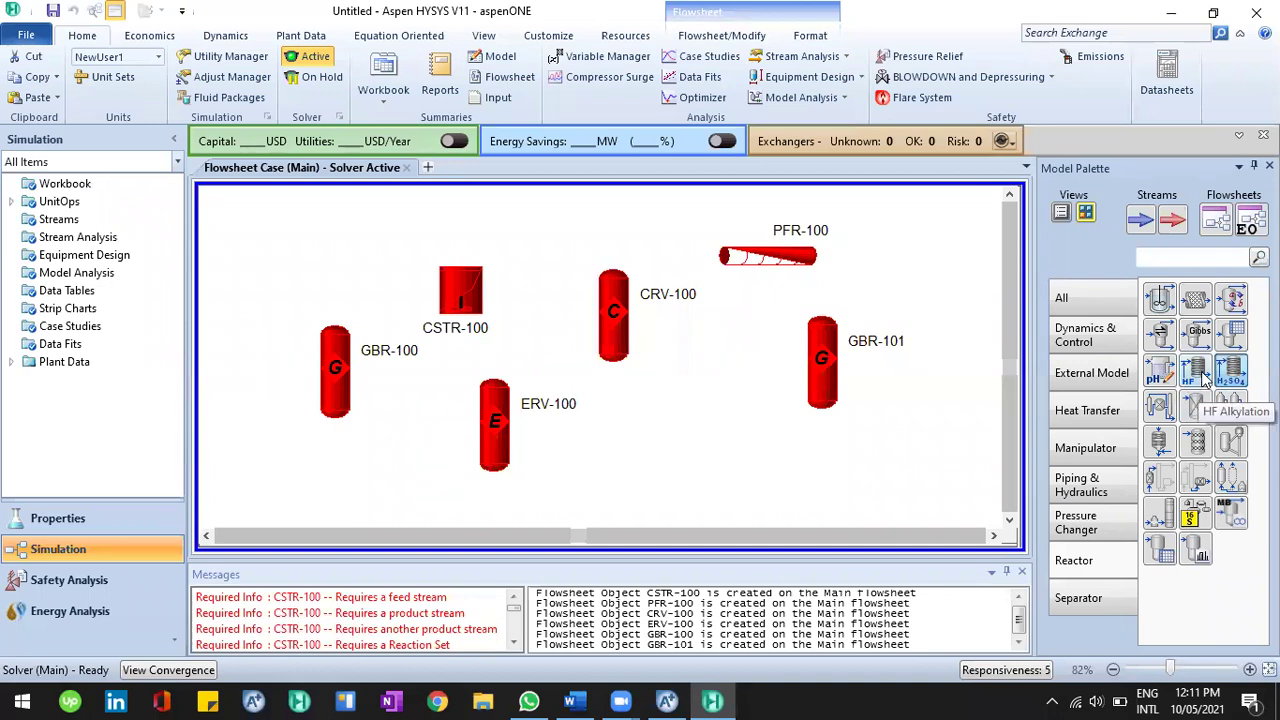
click(643, 437)
right_click(538, 313)
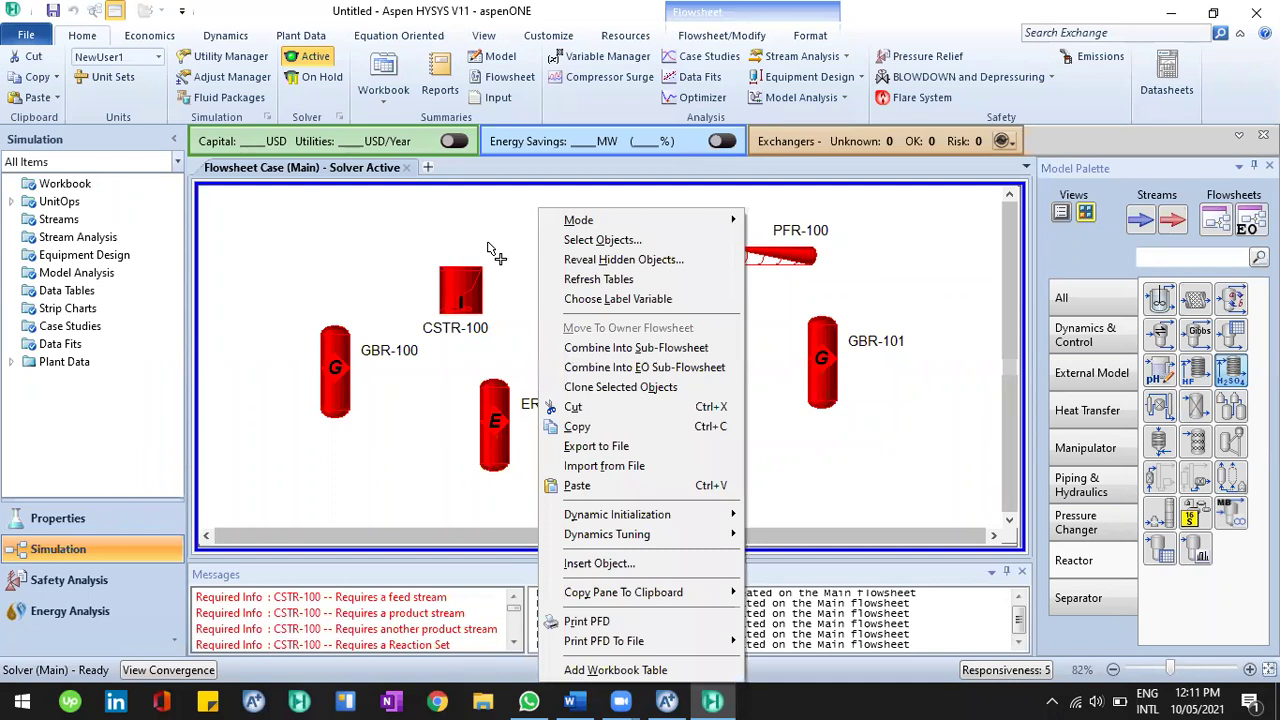
click(492, 250)
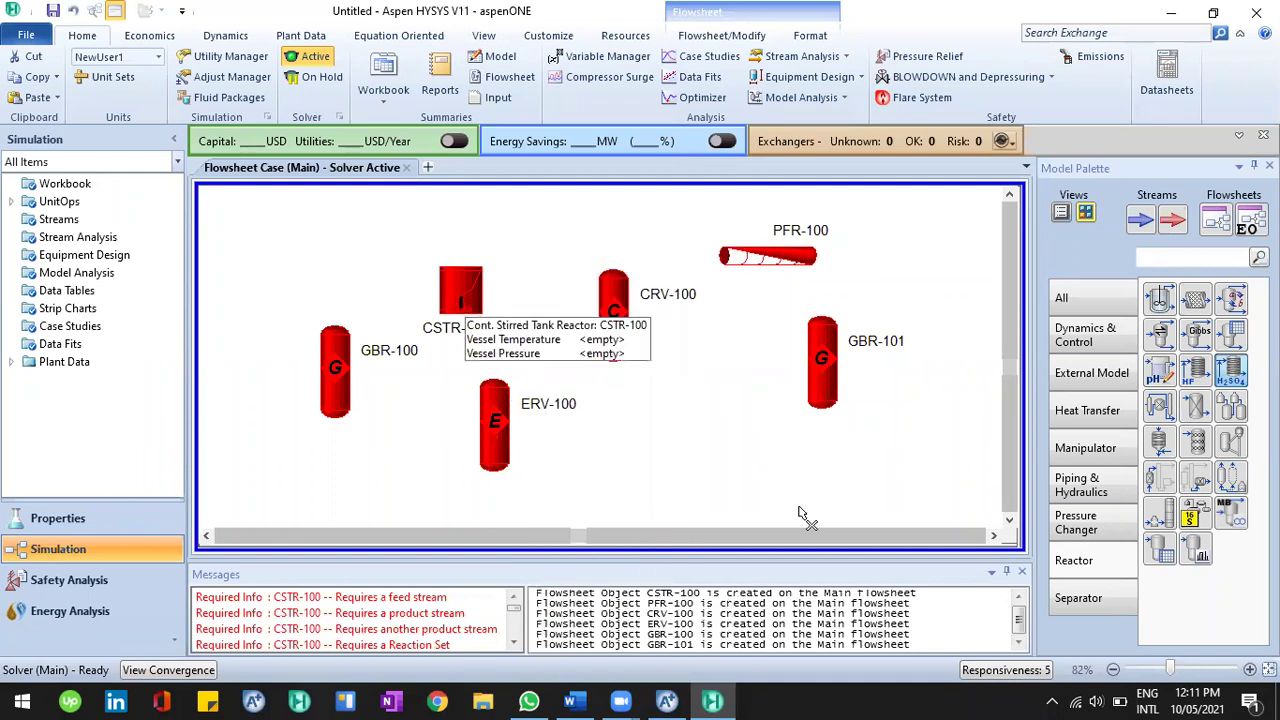
click(1199, 372)
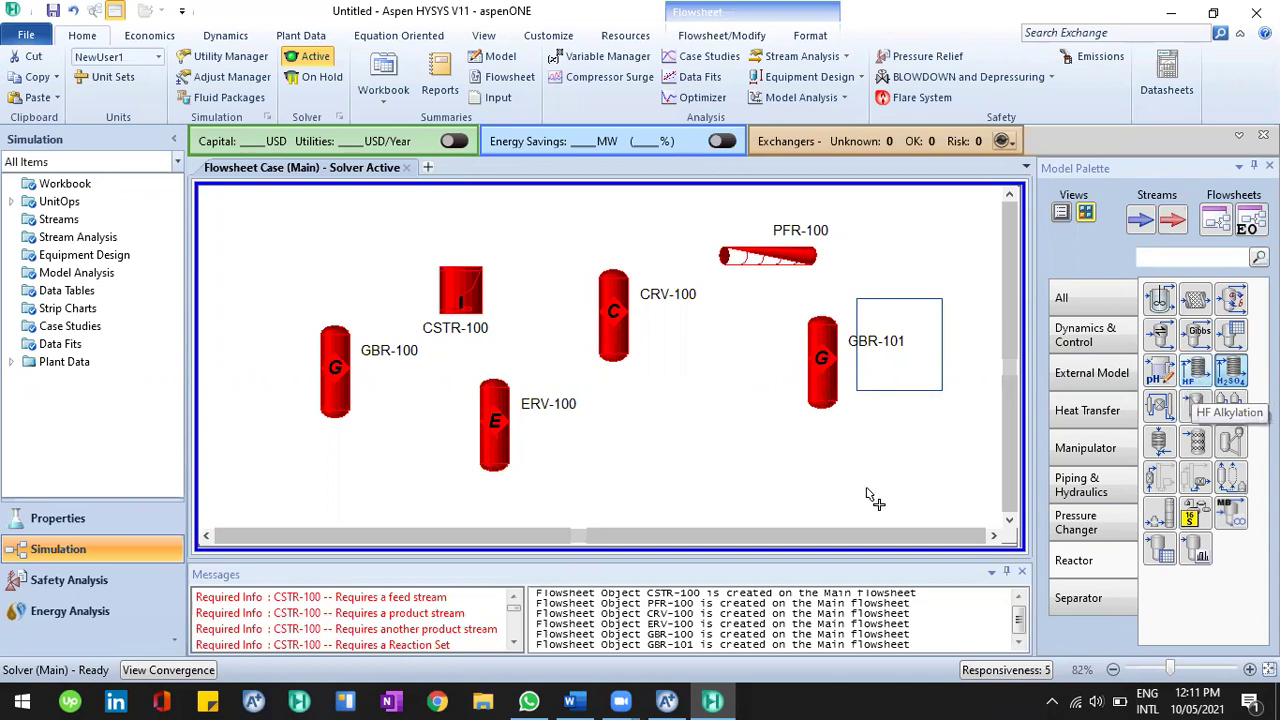
click(684, 469)
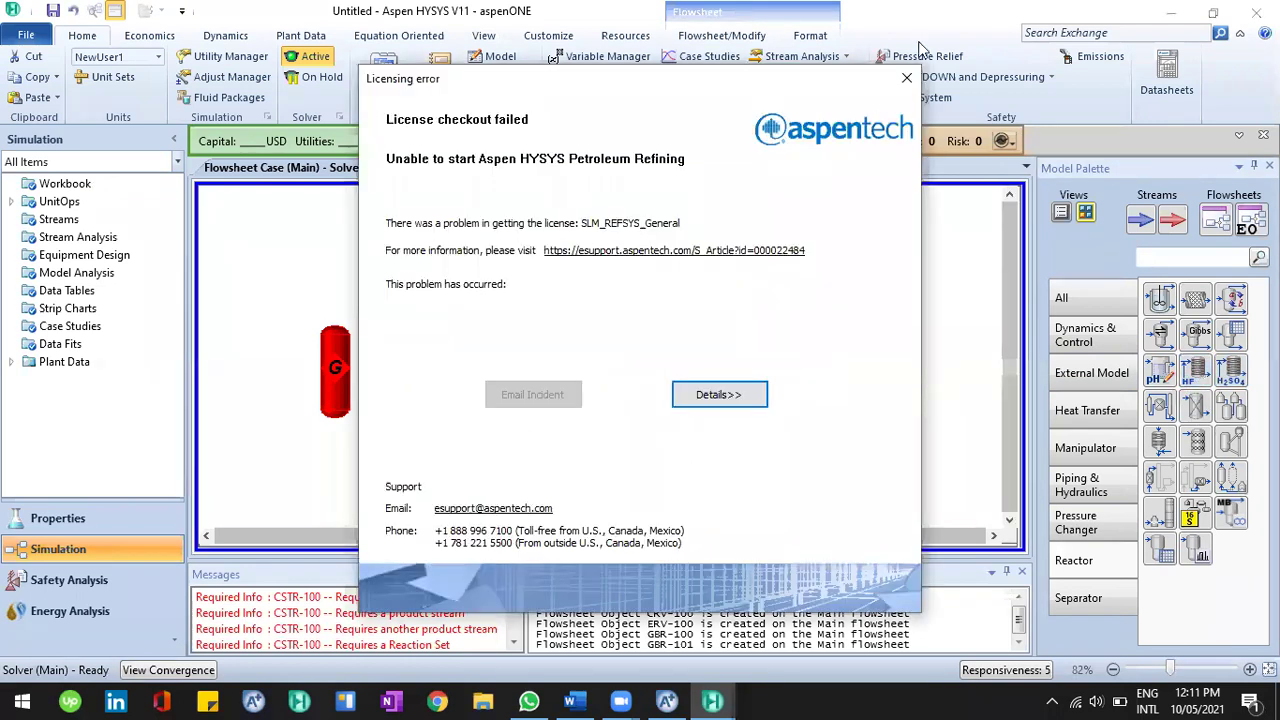
key(Escape)
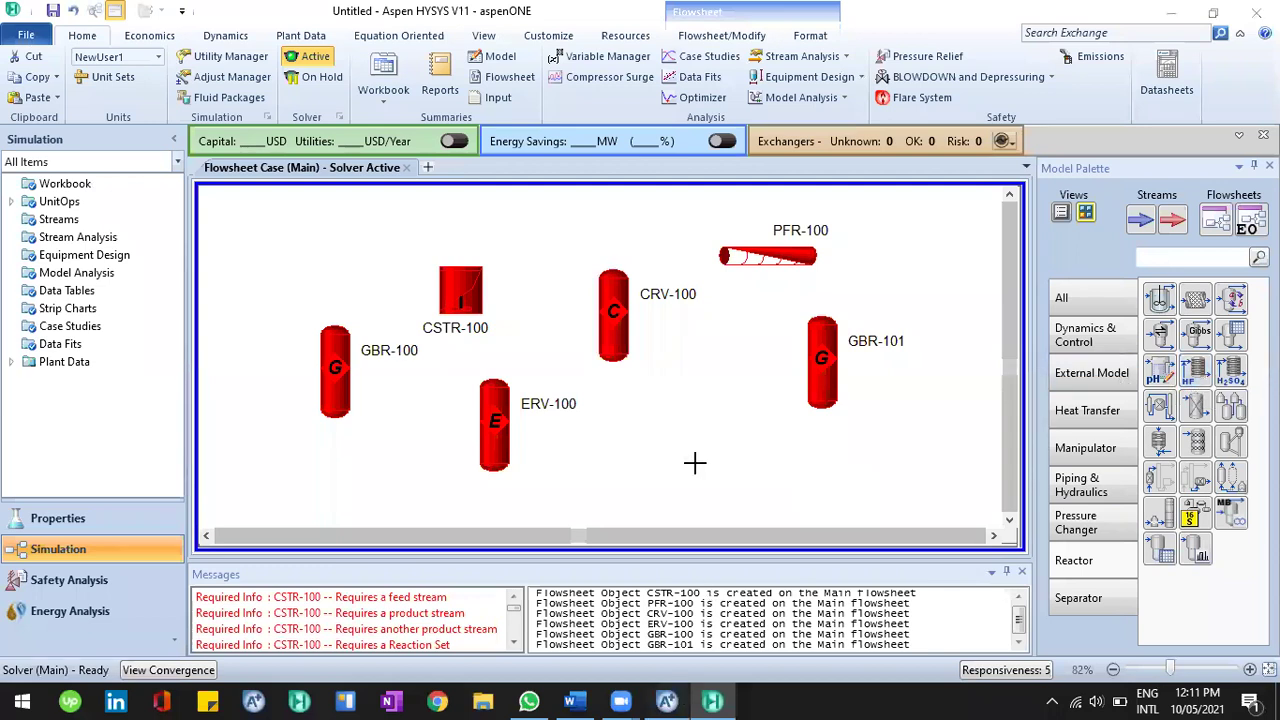
Switch to Aspen Plus, move the RStoic block B1 toward the middle of the flowsheet and place its label above it.
key(alt+Tab)
click(538, 314)
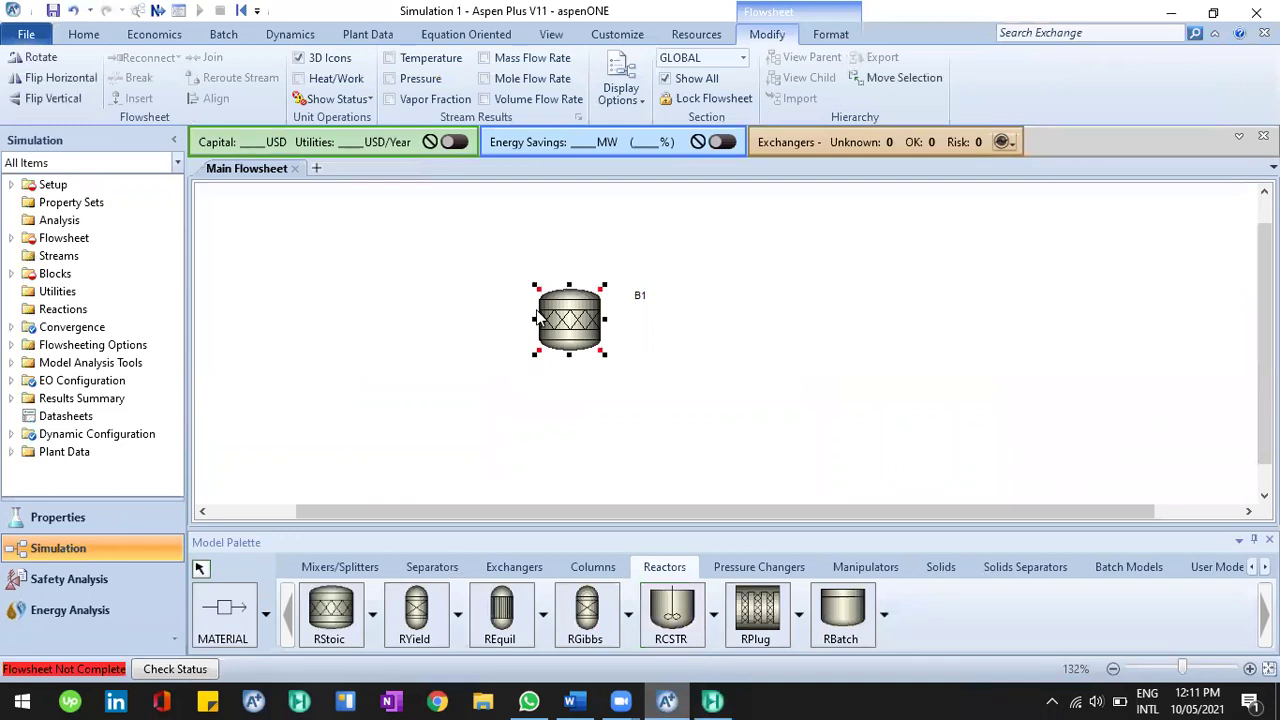
drag(567, 323, 540, 302)
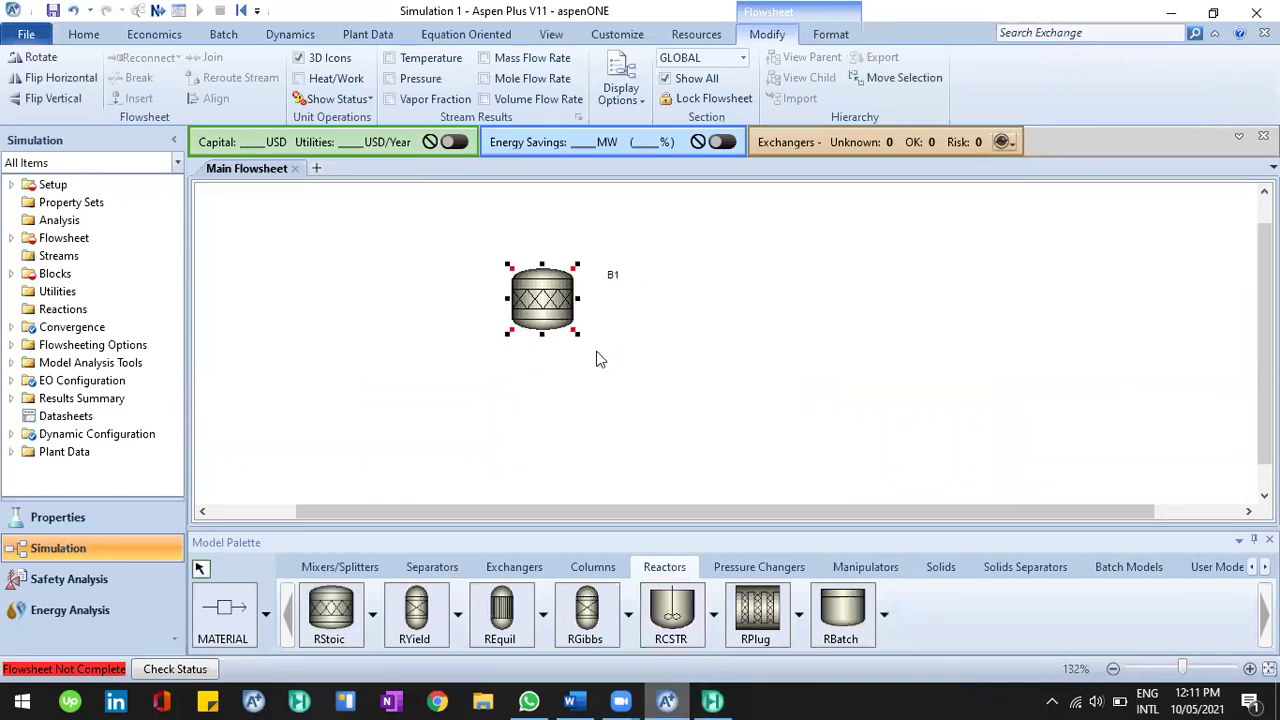
click(606, 429)
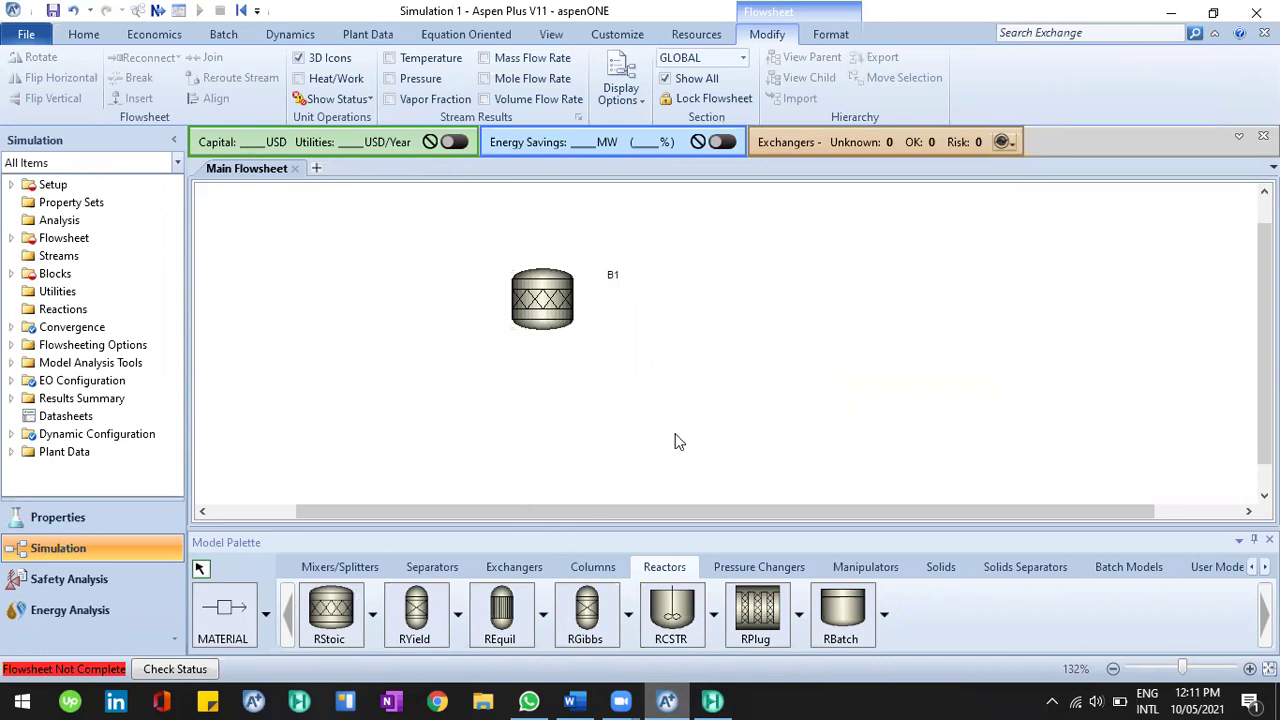
drag(576, 310, 616, 268)
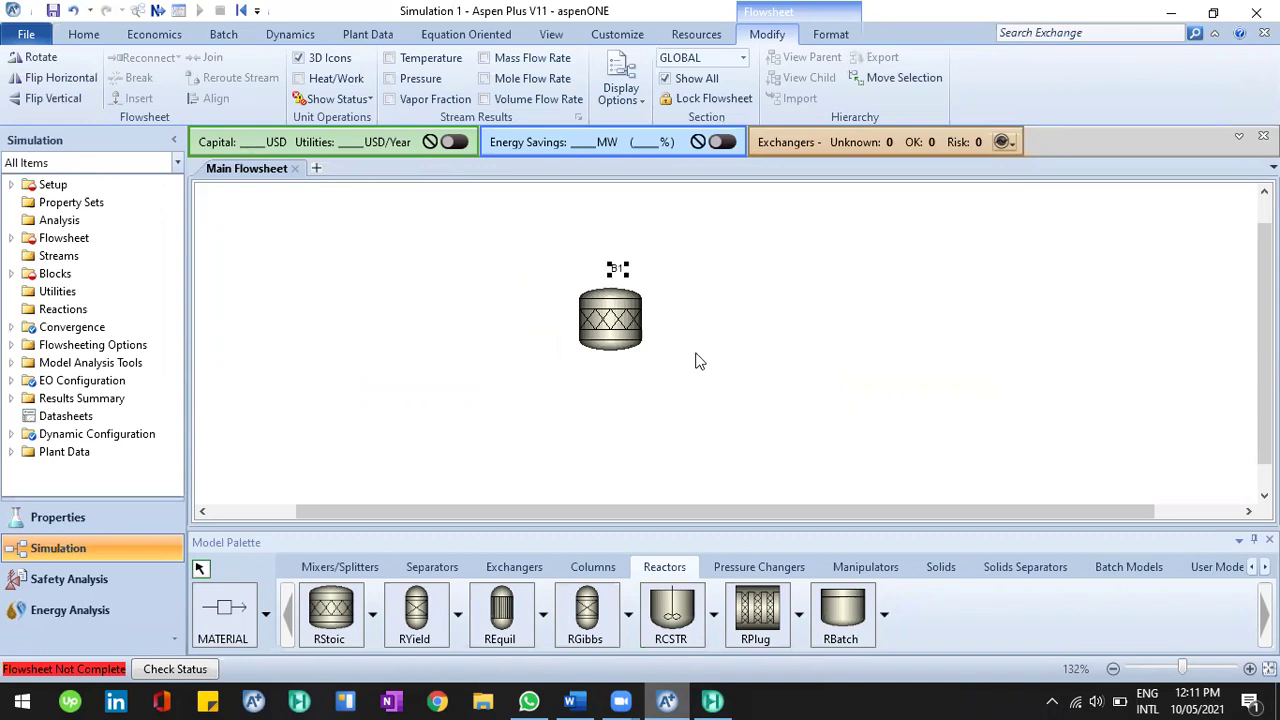
click(620, 325)
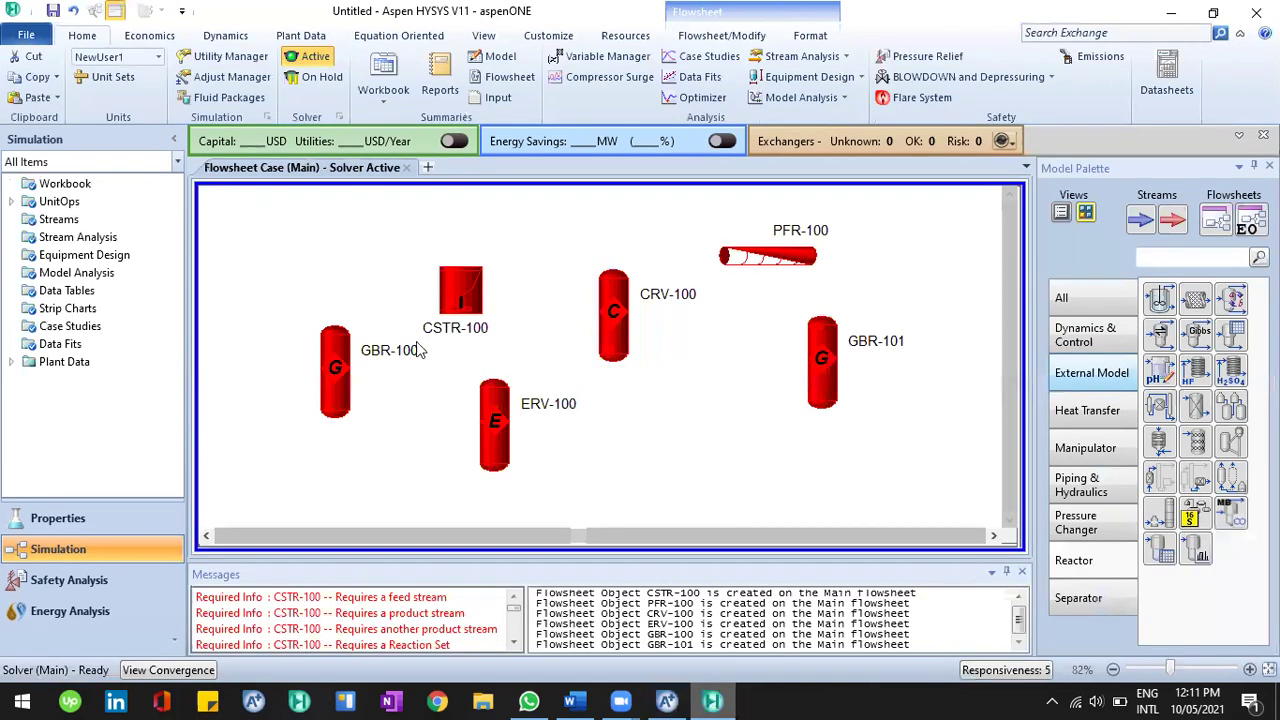
Move the conversion reactor slightly upward on the HYSYS flowsheet and return to the Aspen Plus flowsheet with nothing selected.
click(614, 316)
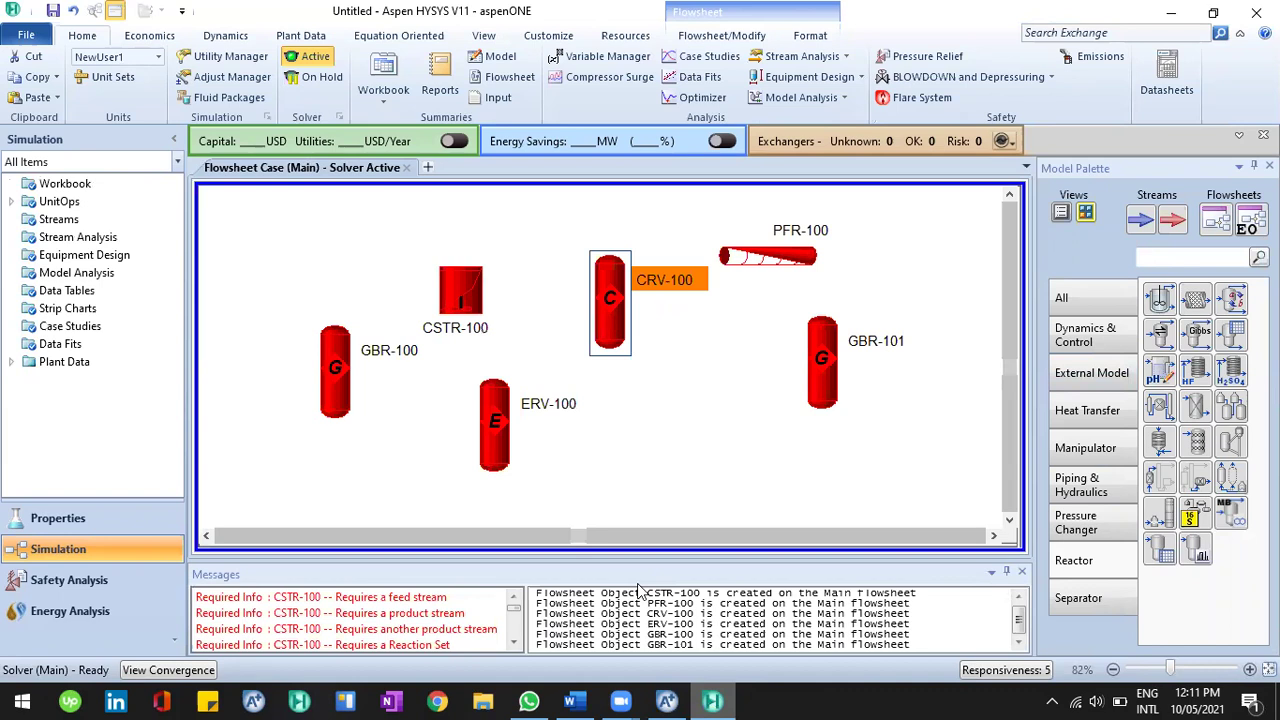
click(672, 700)
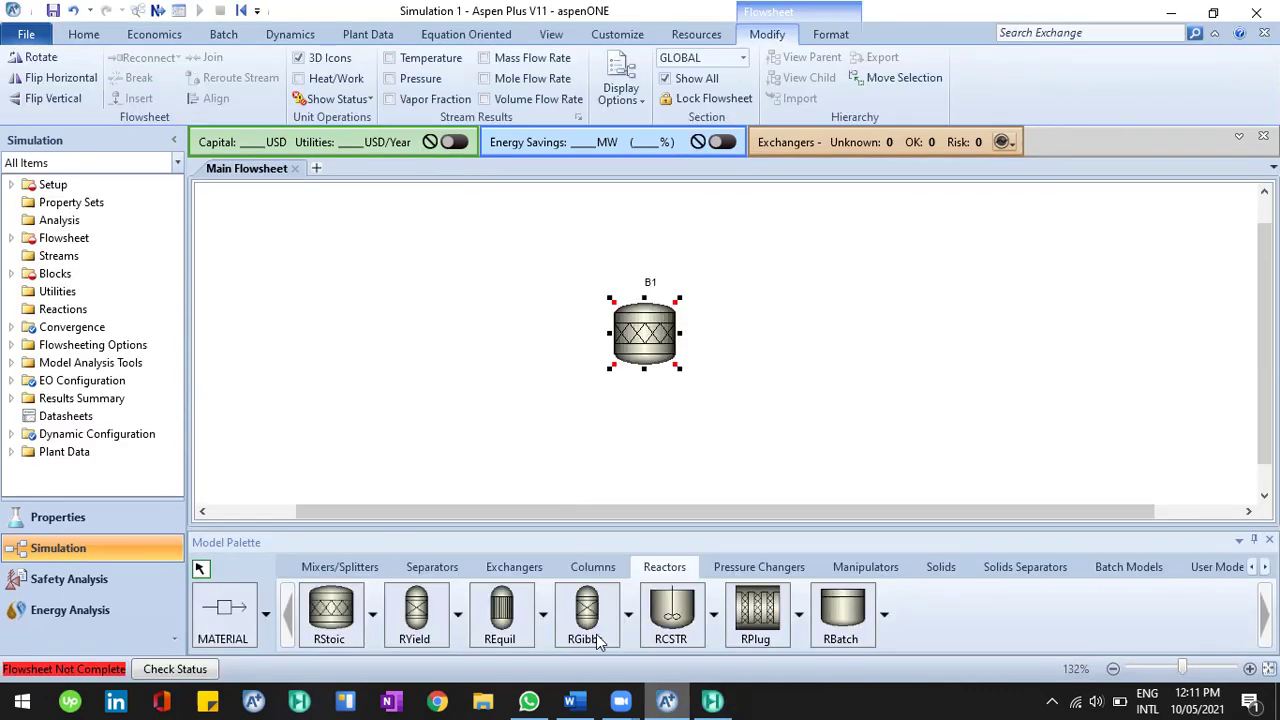
click(572, 402)
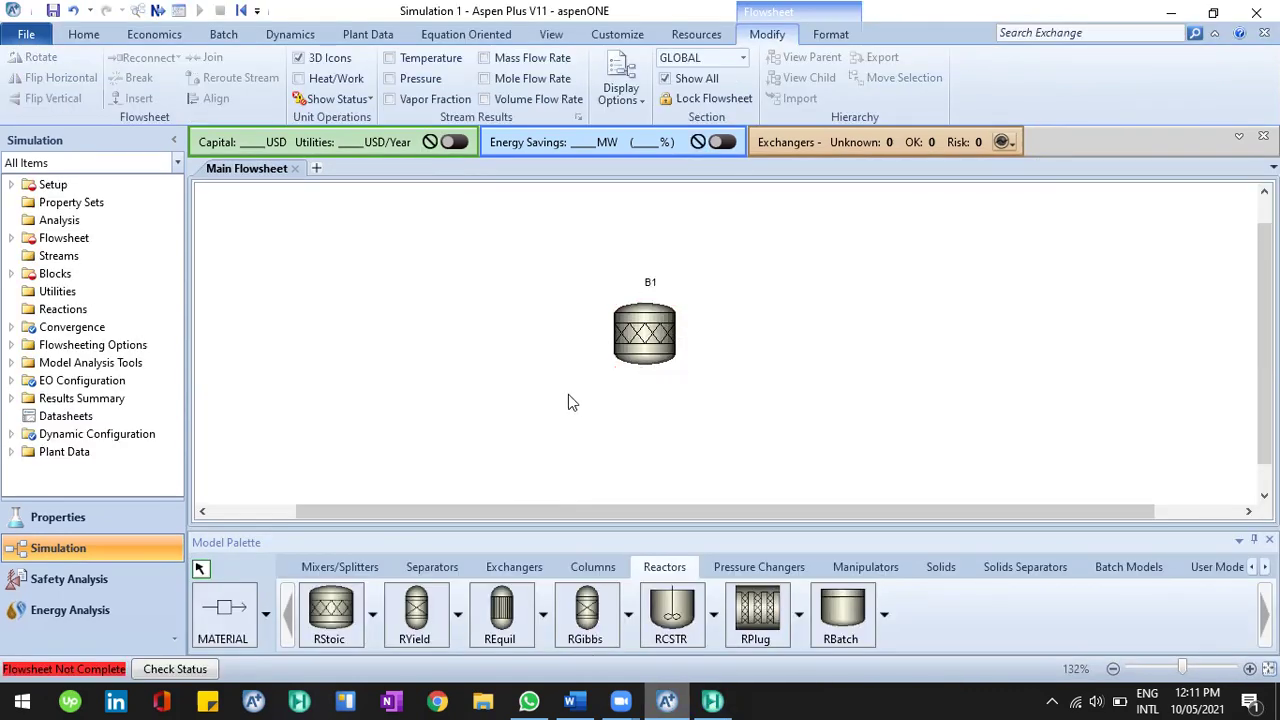
Switch to the Lecture 7 document in Word and view the ethylene glycol problem statement.
click(575, 700)
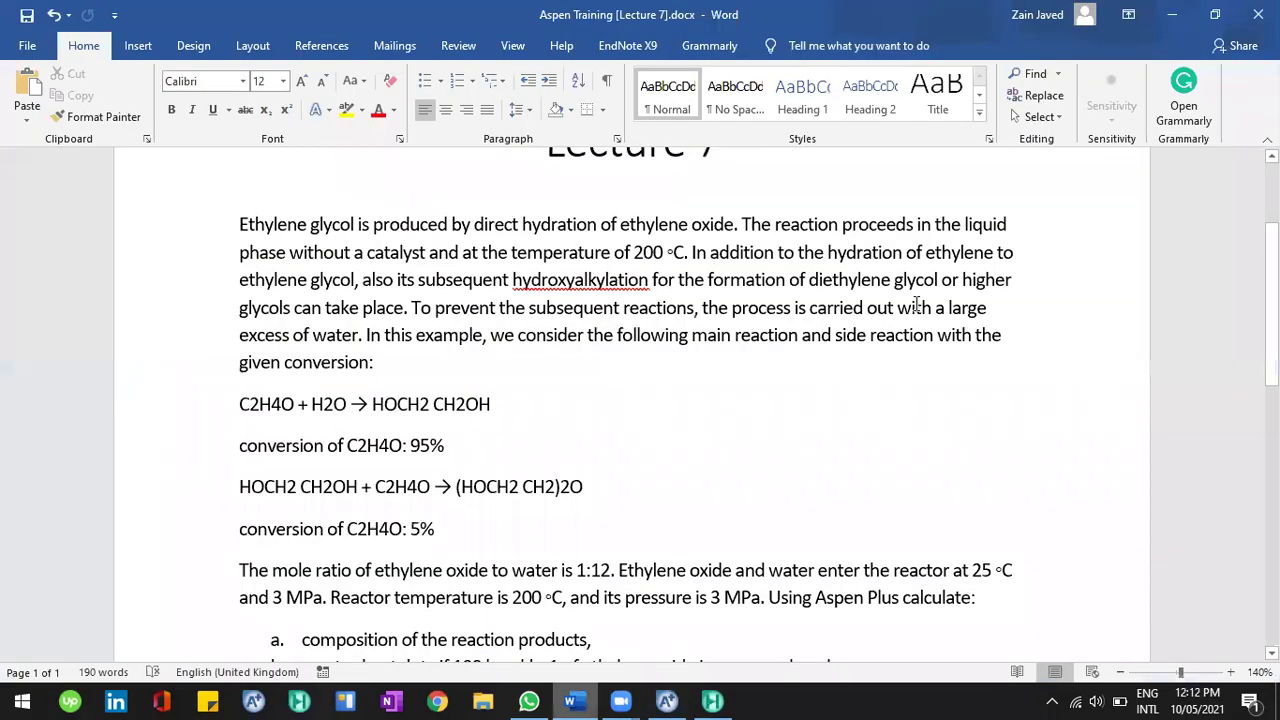
scroll(731, 290, up, 3)
scroll(731, 290, down, 3)
key(alt+Tab)
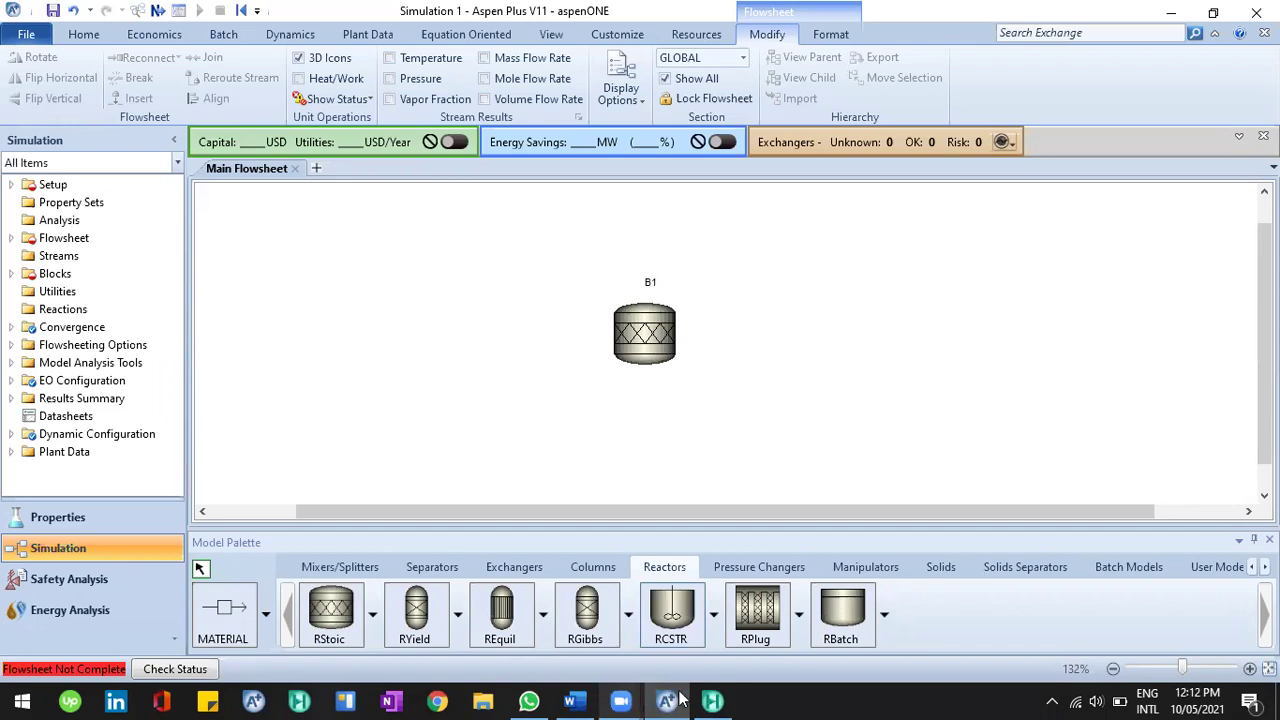
key(alt+Tab)
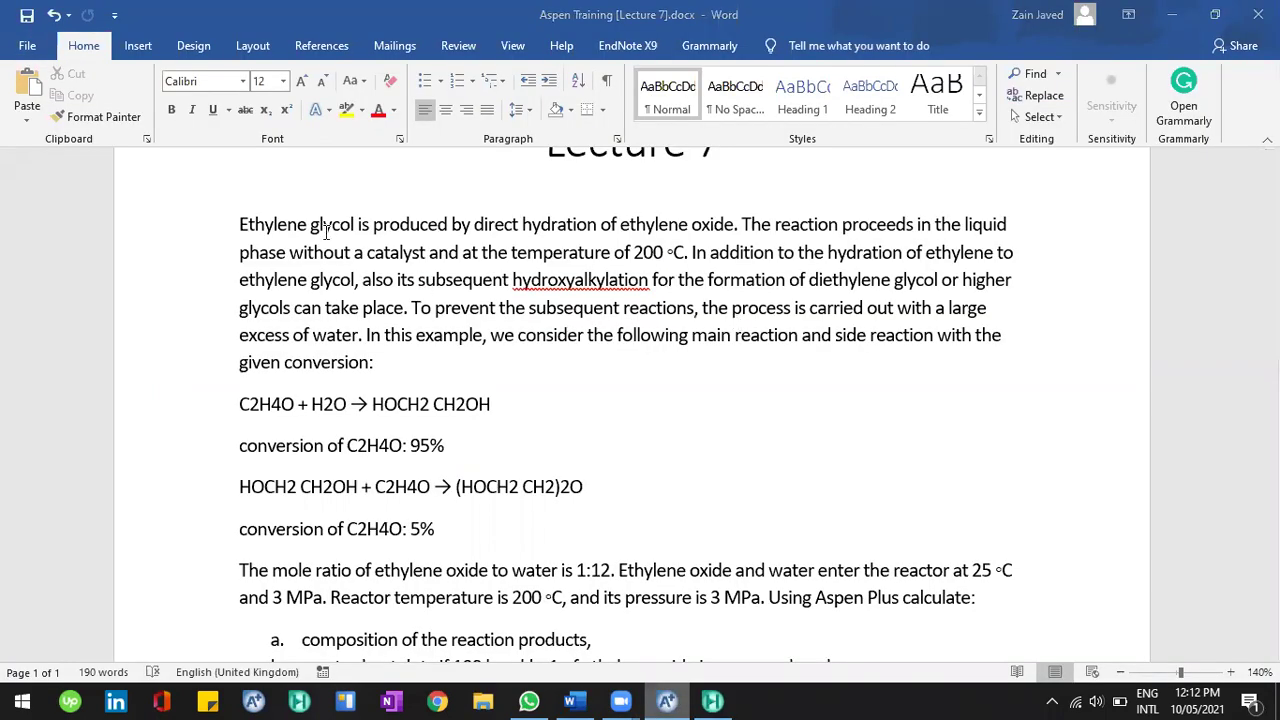
drag(1271, 337, 1271, 340)
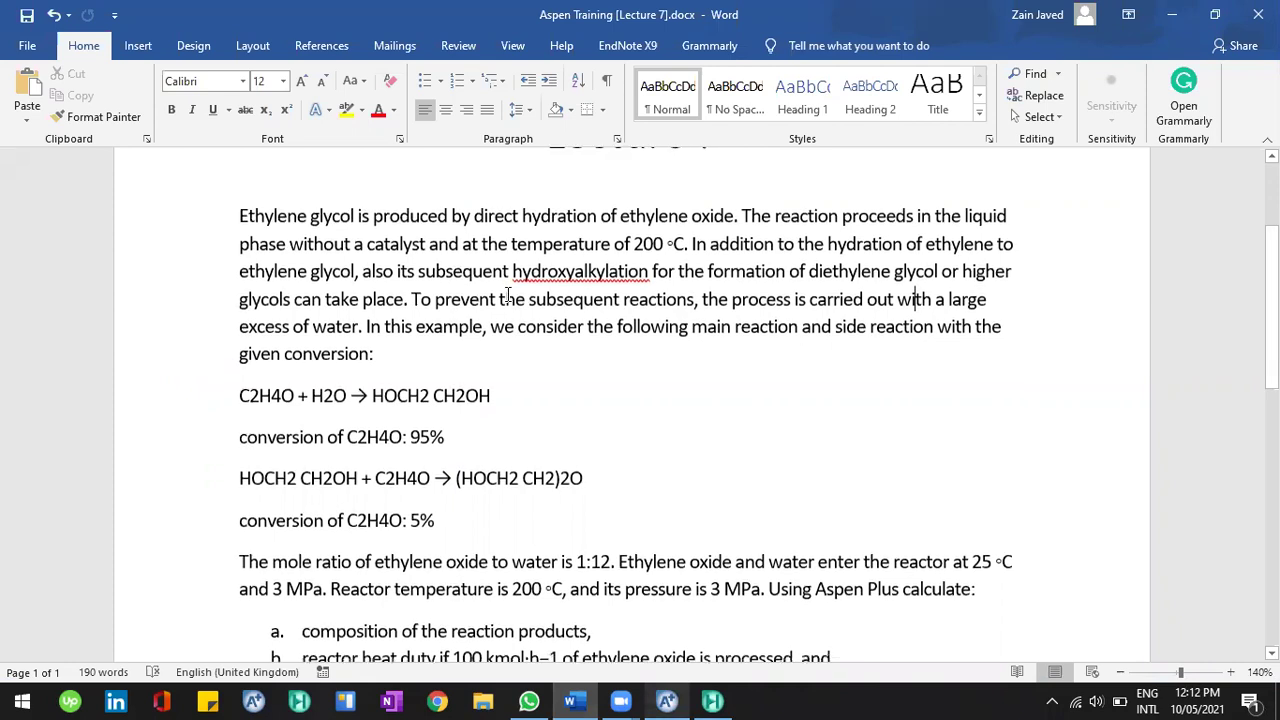
Read the process description paragraph, marking ethylene glycol, ethylene oxide and the diethylene glycol by-product along the way.
click(240, 215)
shift+click(352, 216)
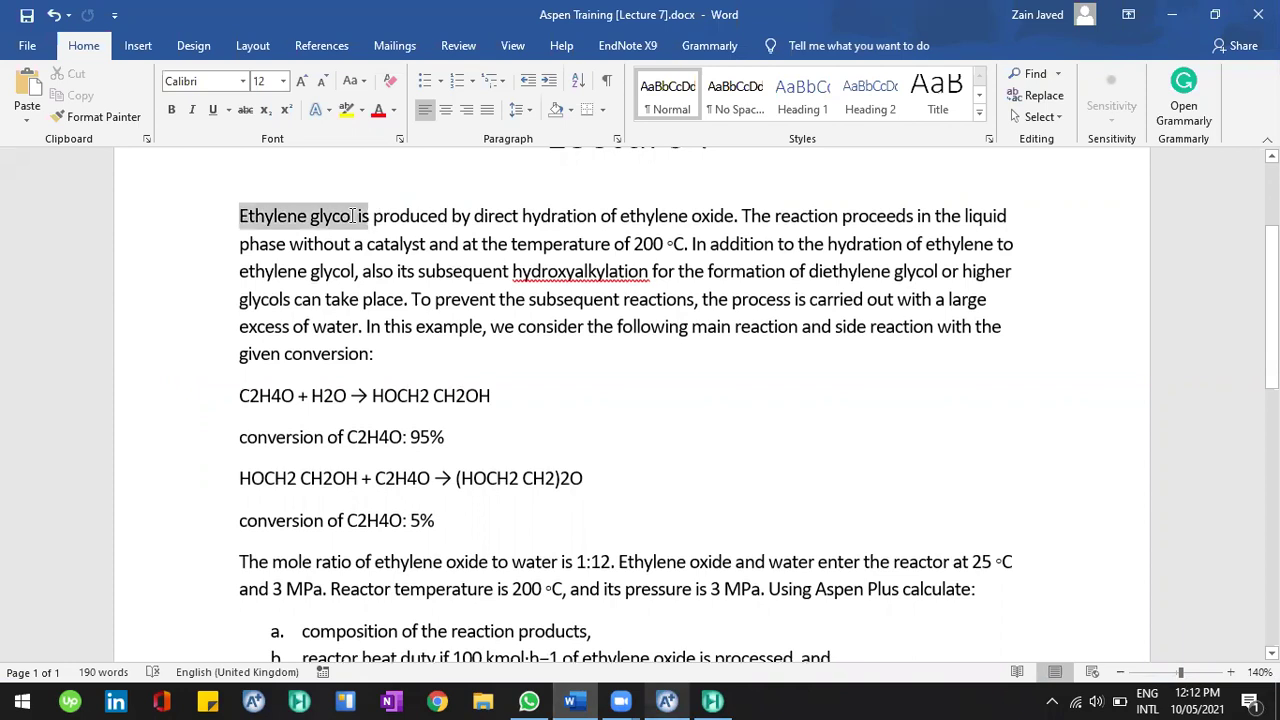
click(428, 216)
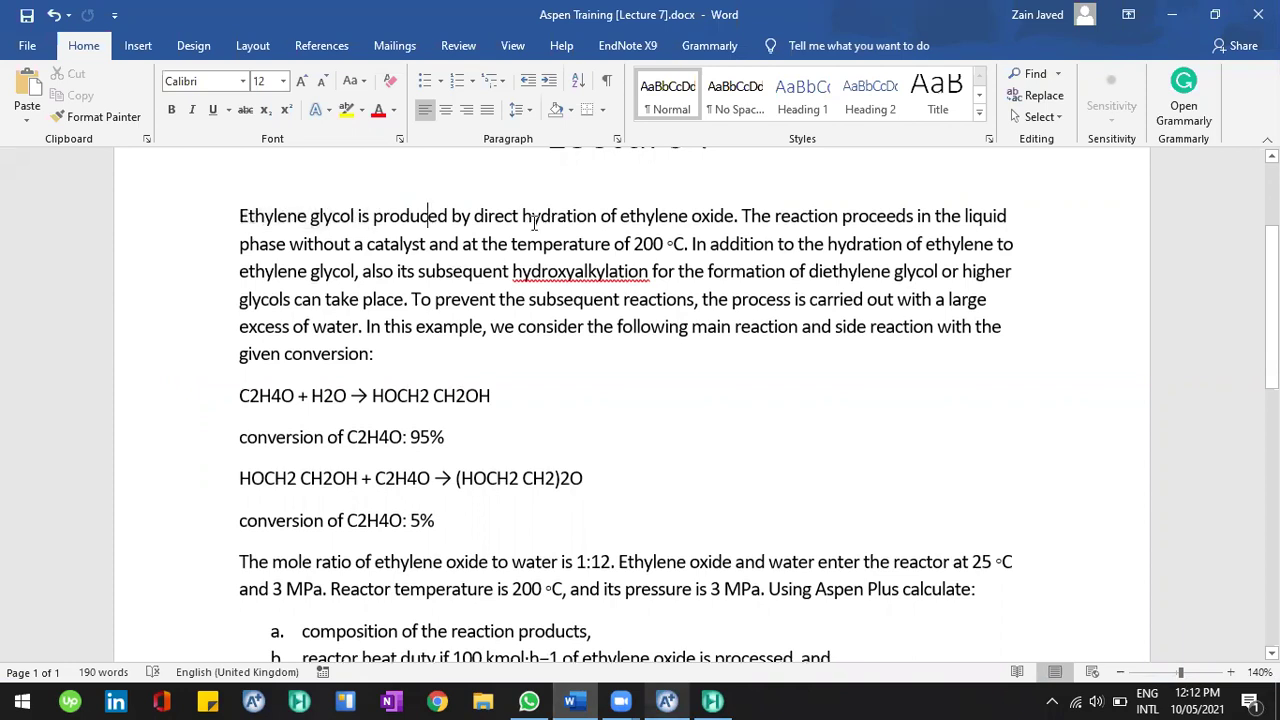
drag(628, 216, 741, 216)
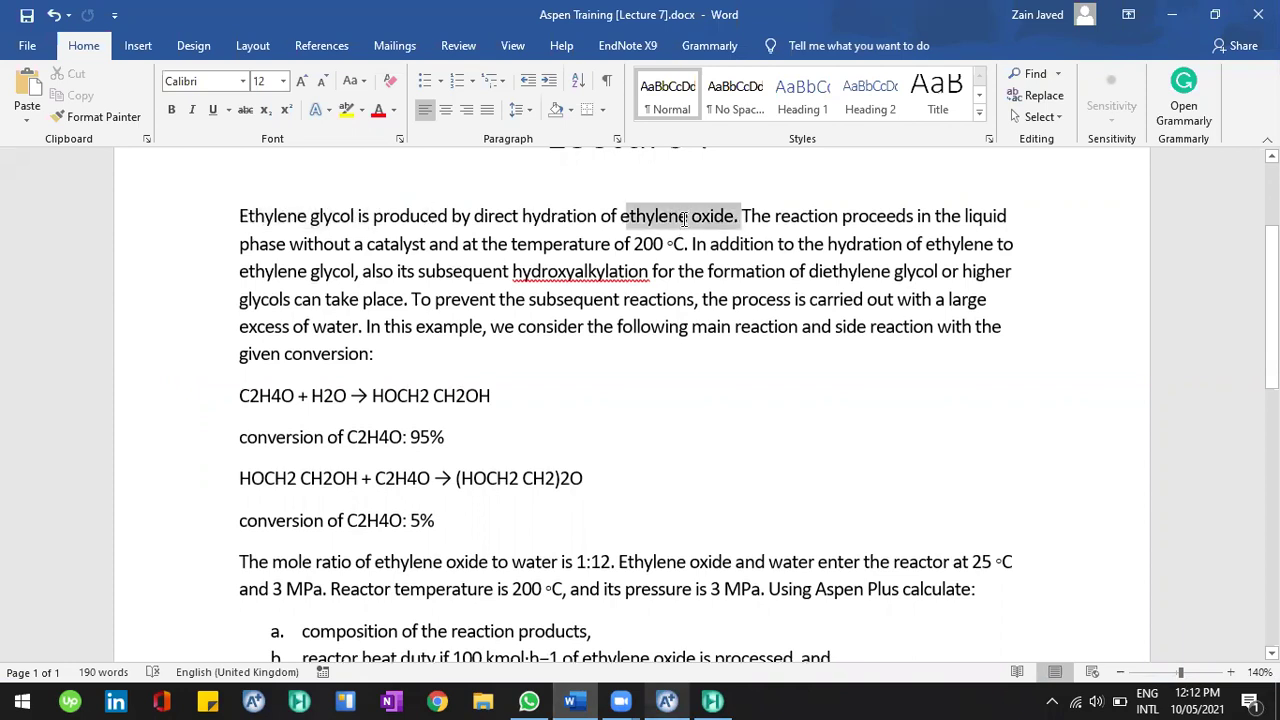
click(707, 243)
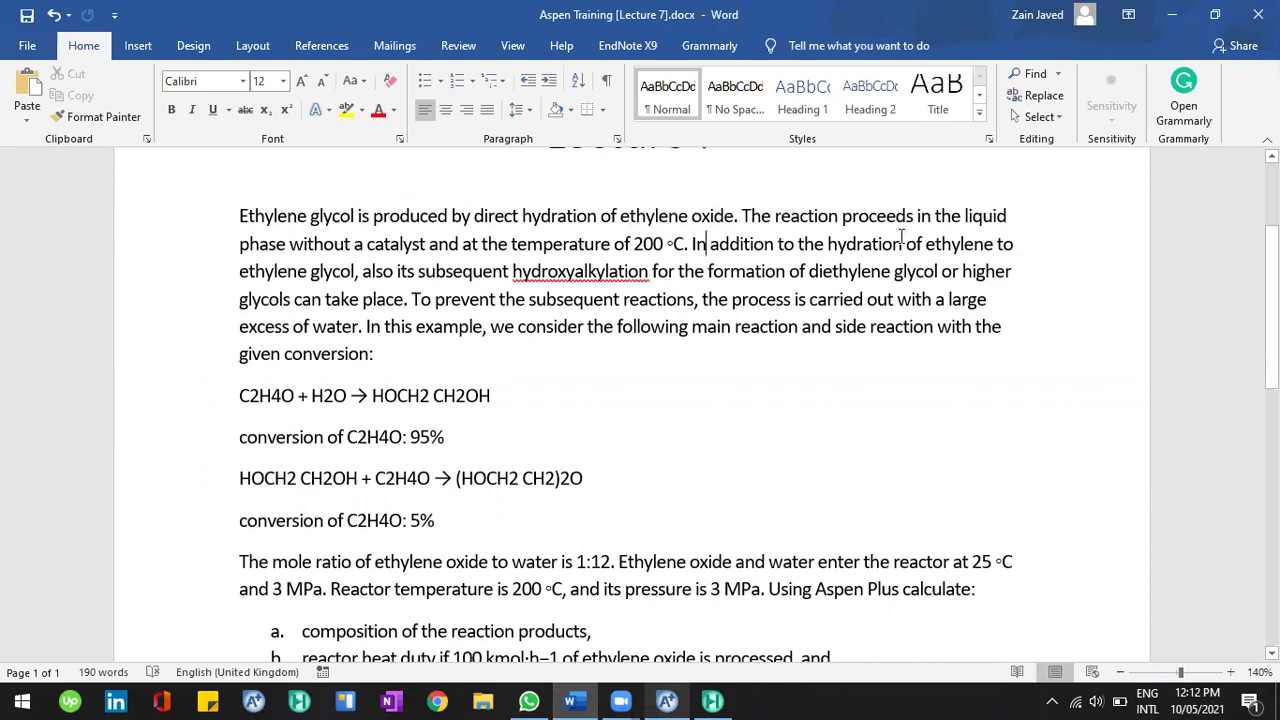
click(634, 246)
drag(894, 273, 935, 271)
click(925, 283)
click(314, 327)
Make "Ethylene glycol", "ethylene oxide" and "hydration" bold in the first sentence of the problem statement.
drag(299, 214, 356, 218)
key(ctrl+b)
drag(736, 217, 635, 219)
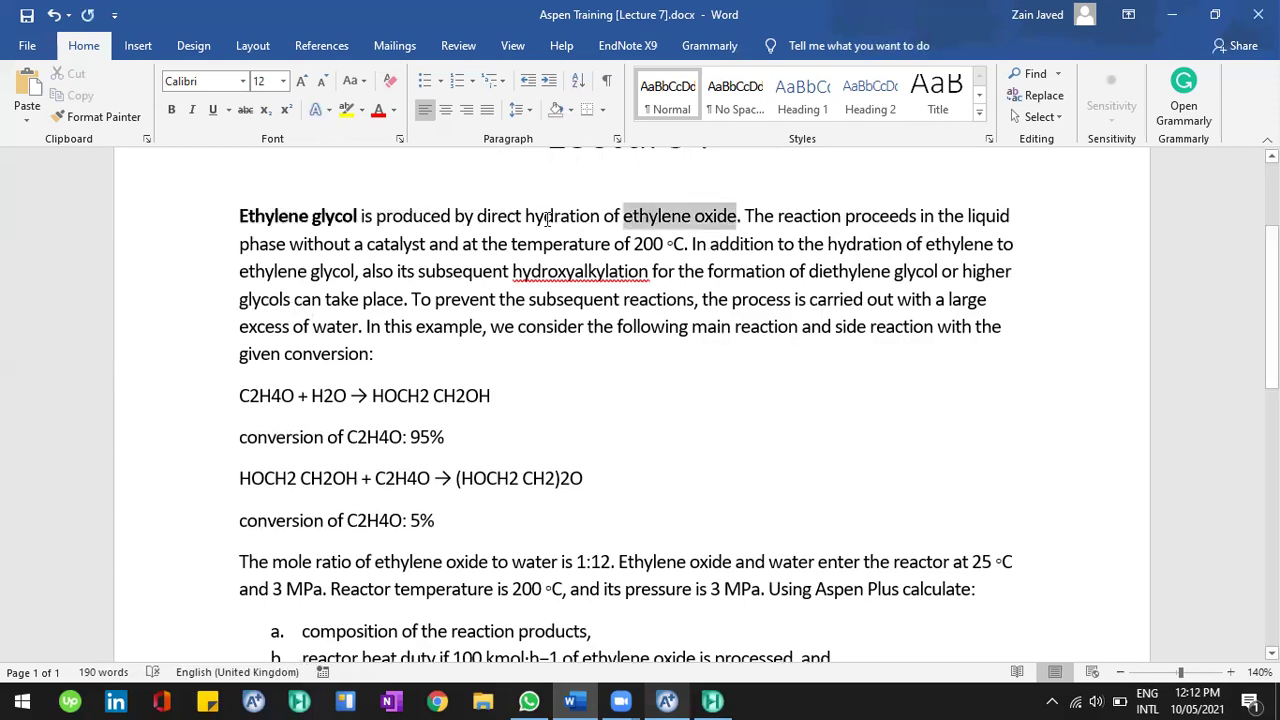
key(ctrl+b)
drag(527, 218, 600, 218)
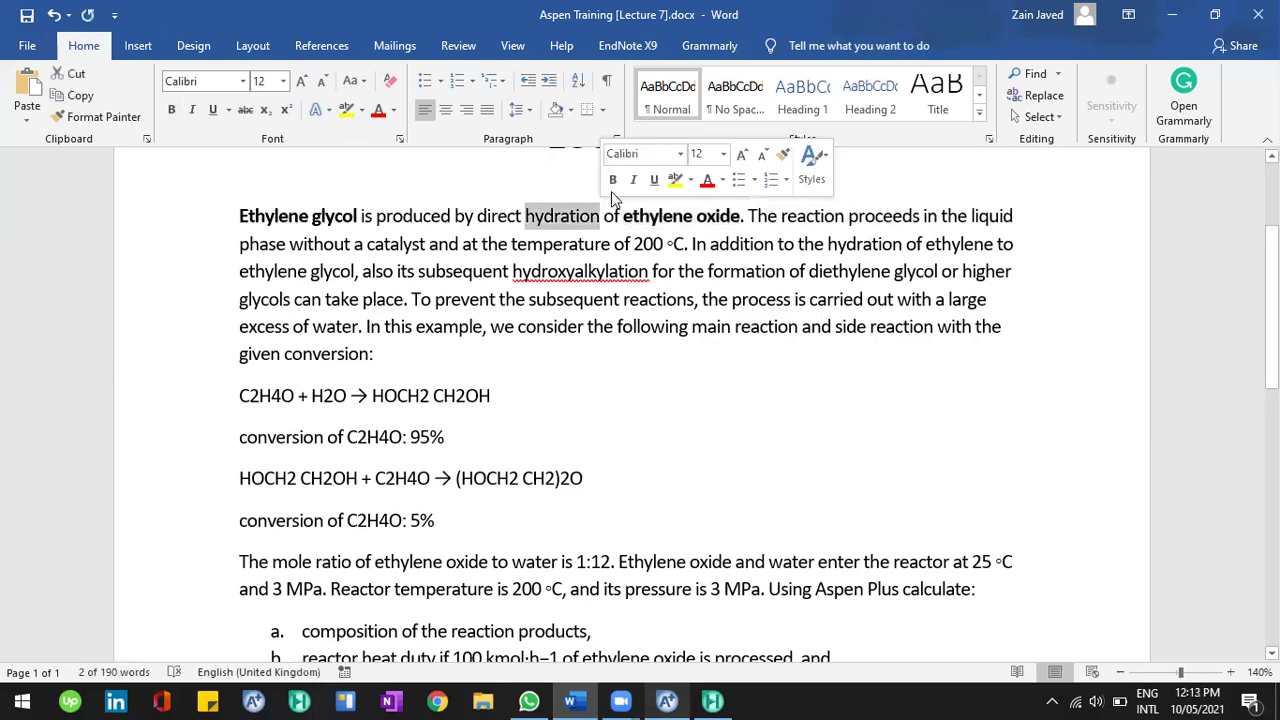
key(ctrl+b)
click(606, 216)
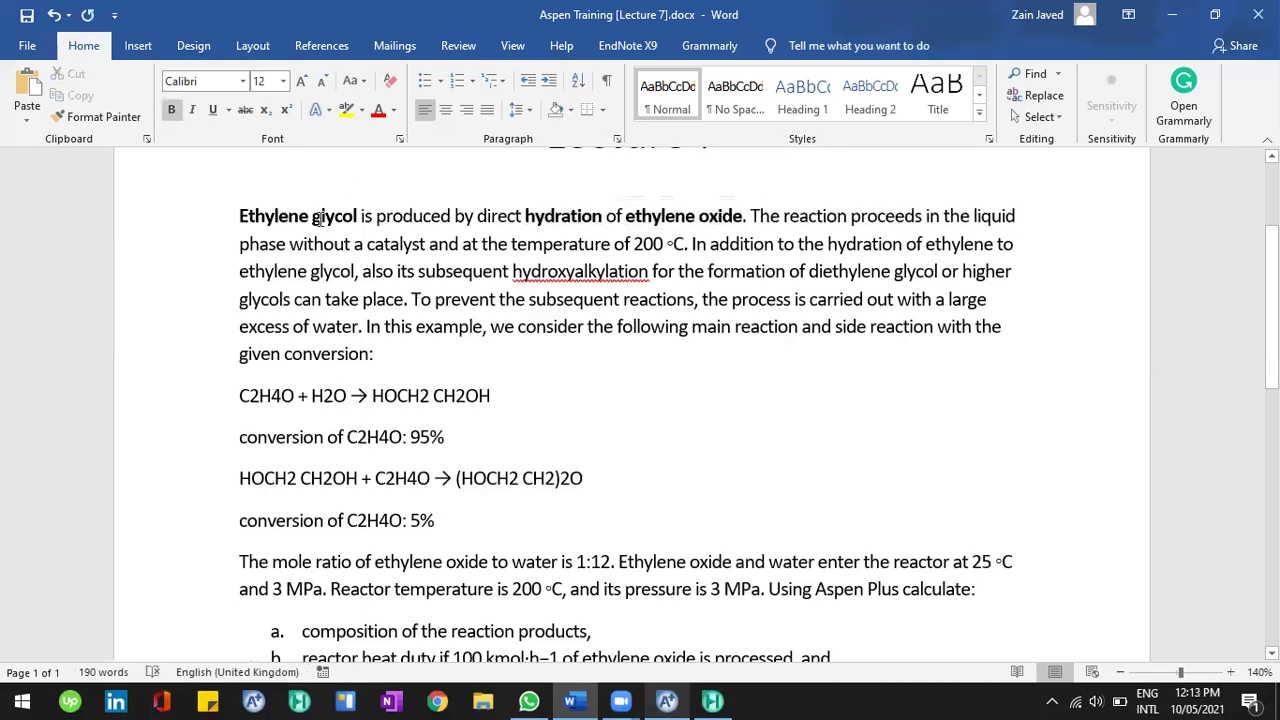
Make "diethylene glycol" bold in the sentence about the subsequent hydroxyalkylation.
drag(655, 244, 613, 244)
click(585, 283)
drag(342, 216, 325, 216)
click(577, 278)
drag(812, 272, 938, 271)
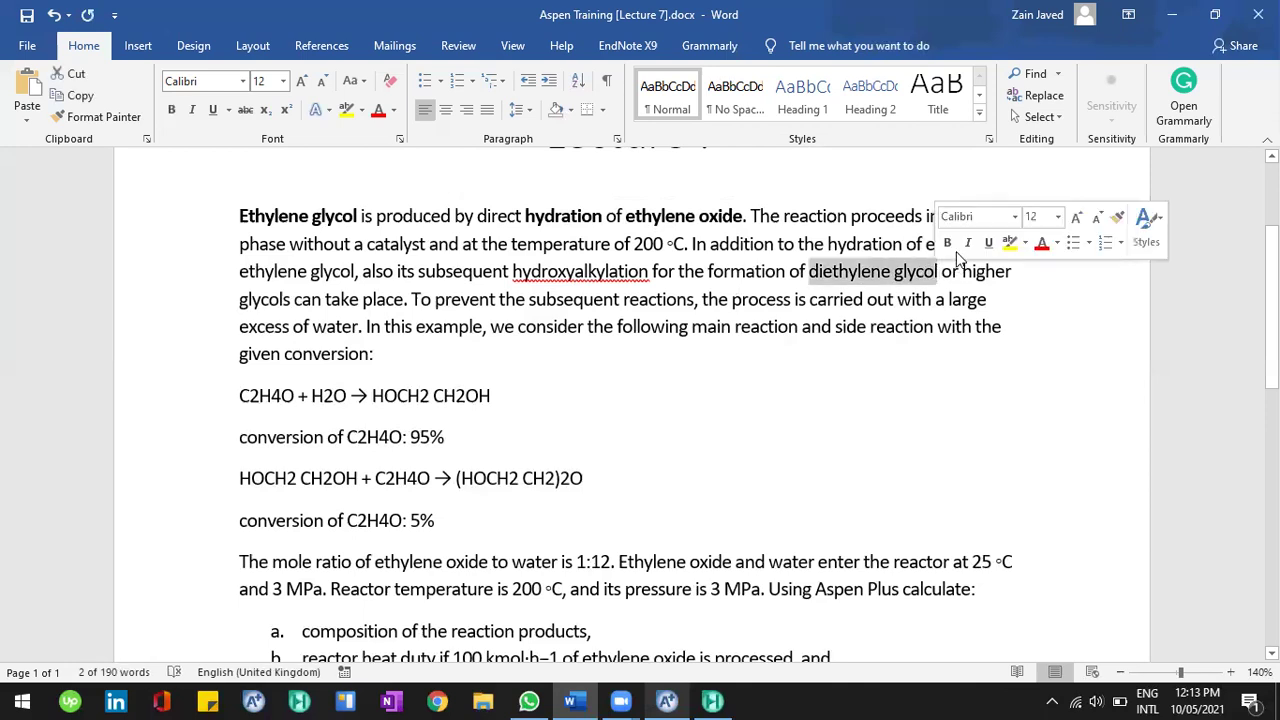
key(ctrl+b)
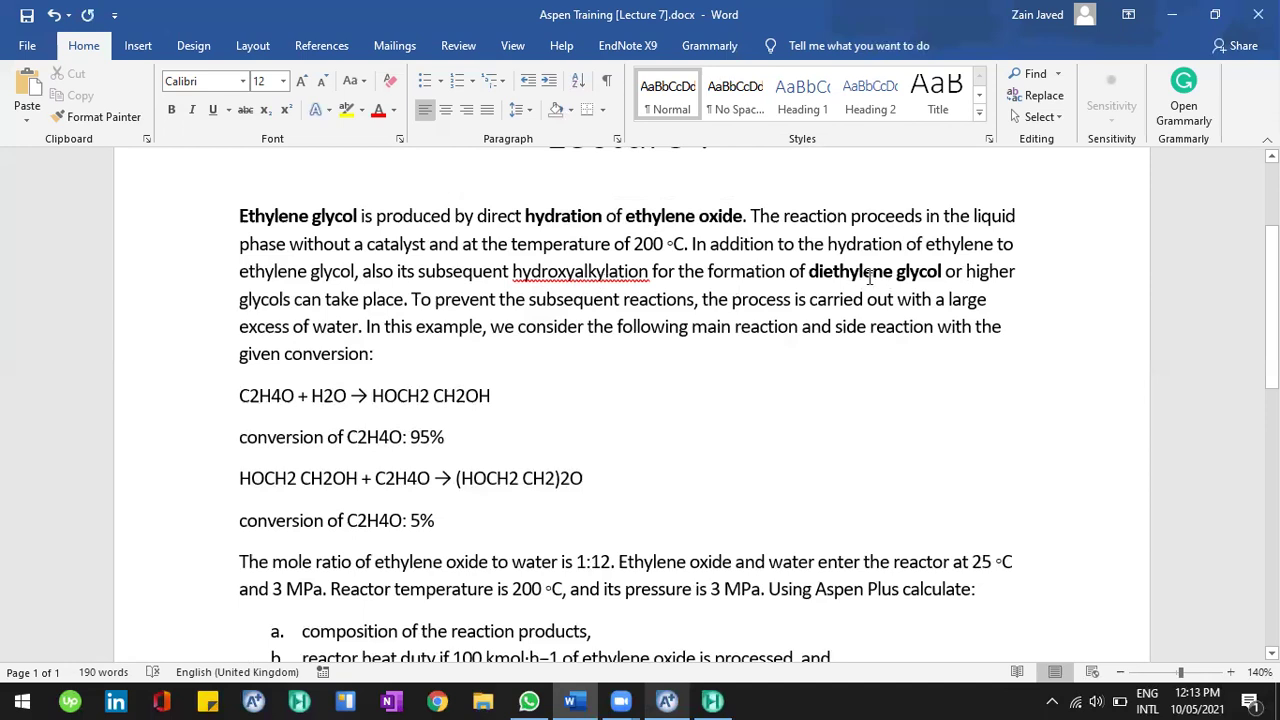
Make "excess of water" bold in the sentence about preventing the subsequent reactions.
click(343, 220)
drag(342, 327, 279, 330)
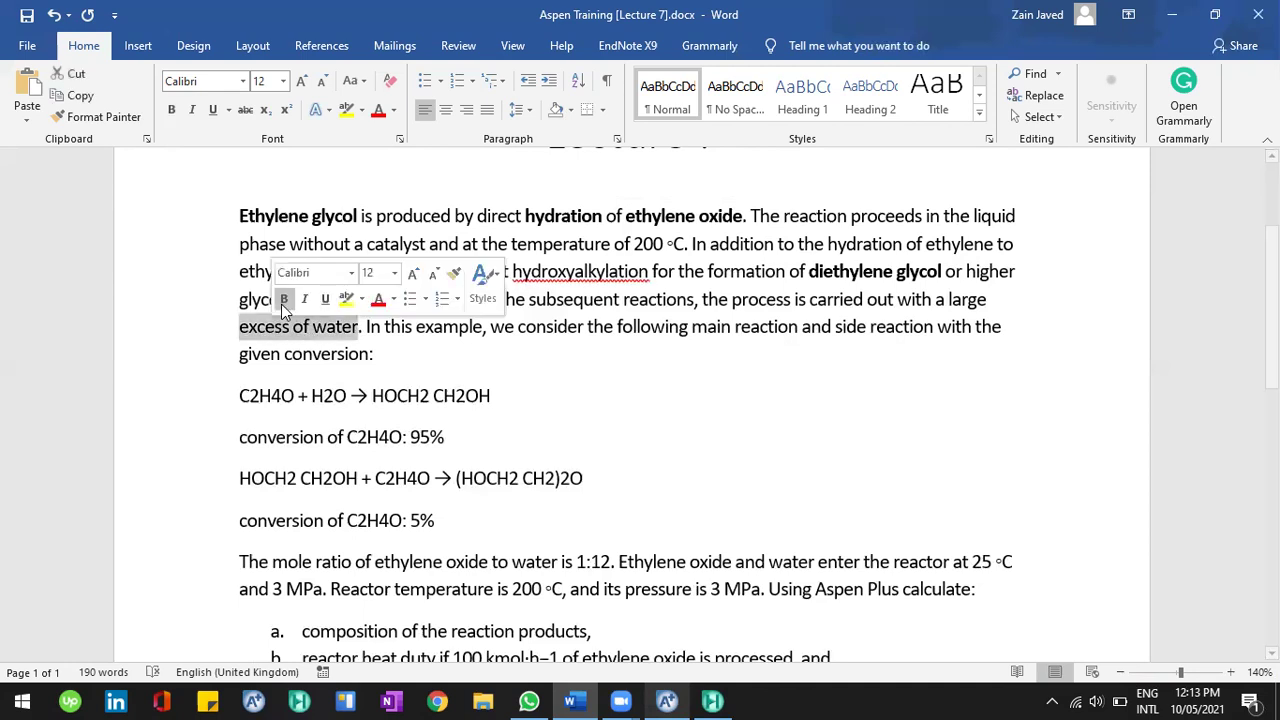
key(ctrl+b)
click(622, 327)
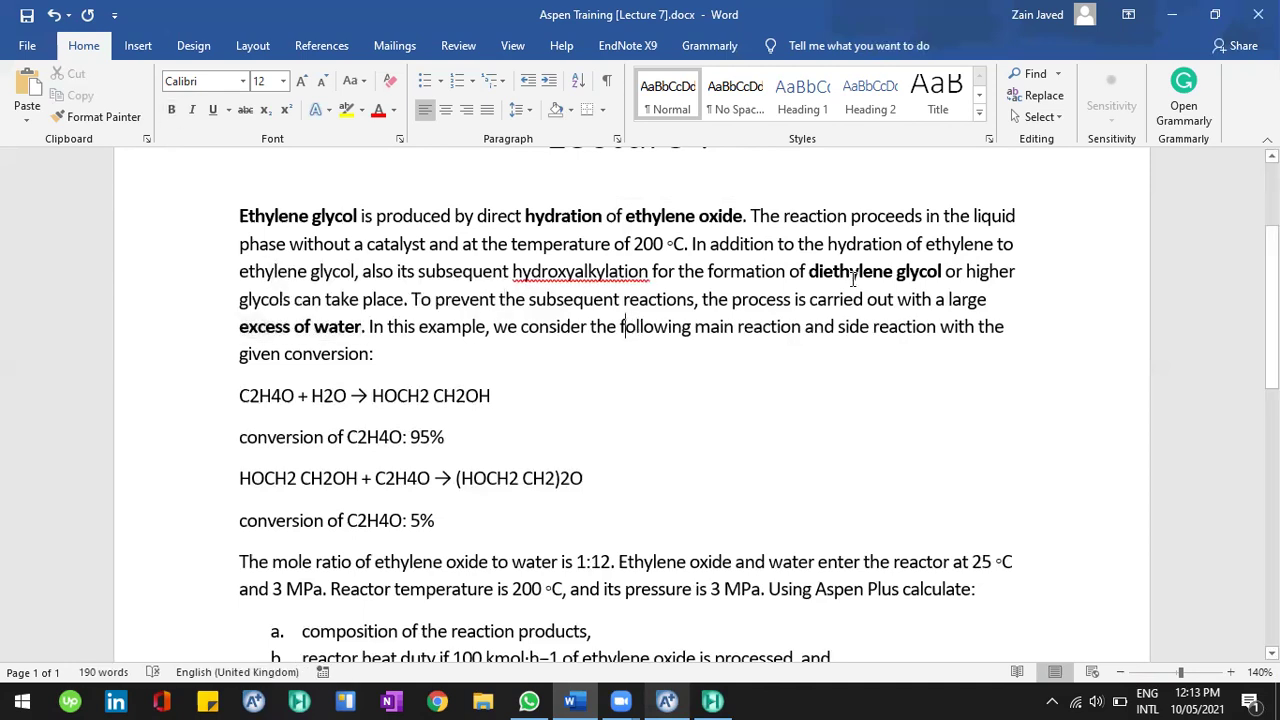
Replace the space in the main reaction's product with a hyphen so that it reads HOCH2-CH2OH.
click(852, 275)
click(300, 215)
scroll(487, 339, down, 1)
drag(492, 336, 450, 335)
click(350, 346)
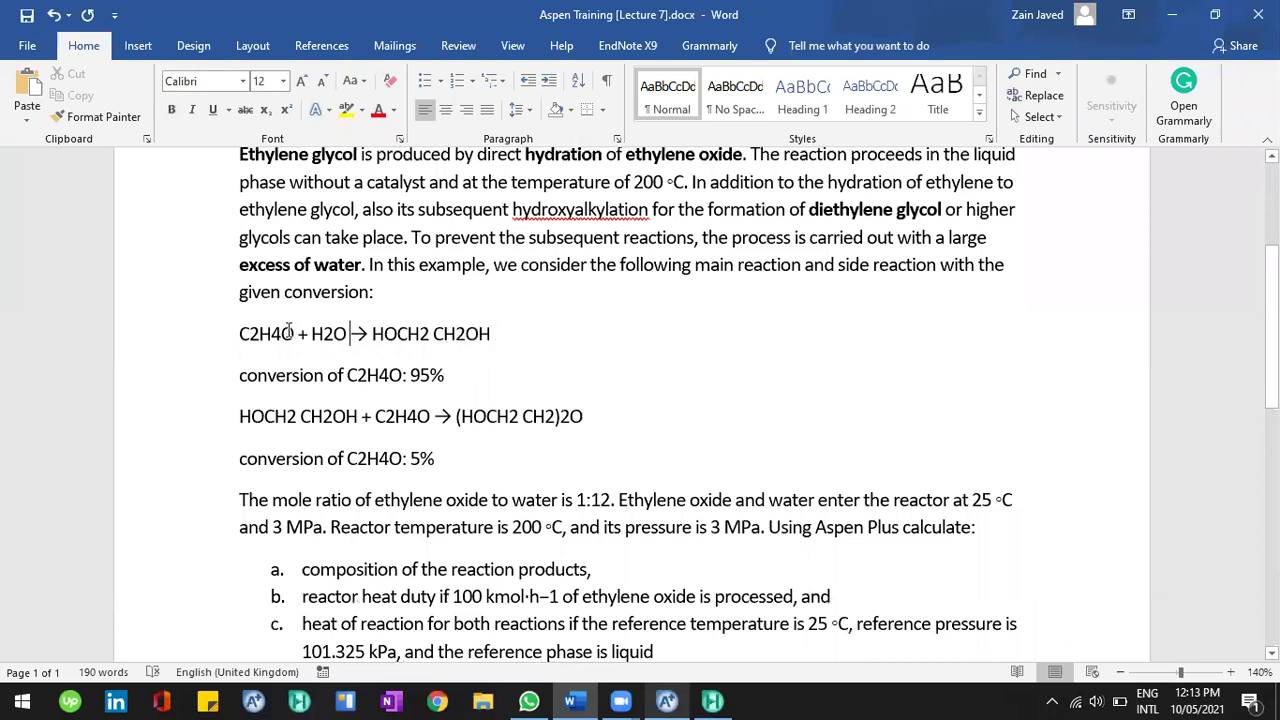
drag(294, 336, 266, 338)
click(268, 339)
click(336, 336)
drag(481, 338, 372, 336)
click(455, 336)
key(BackSpace)
text(-)
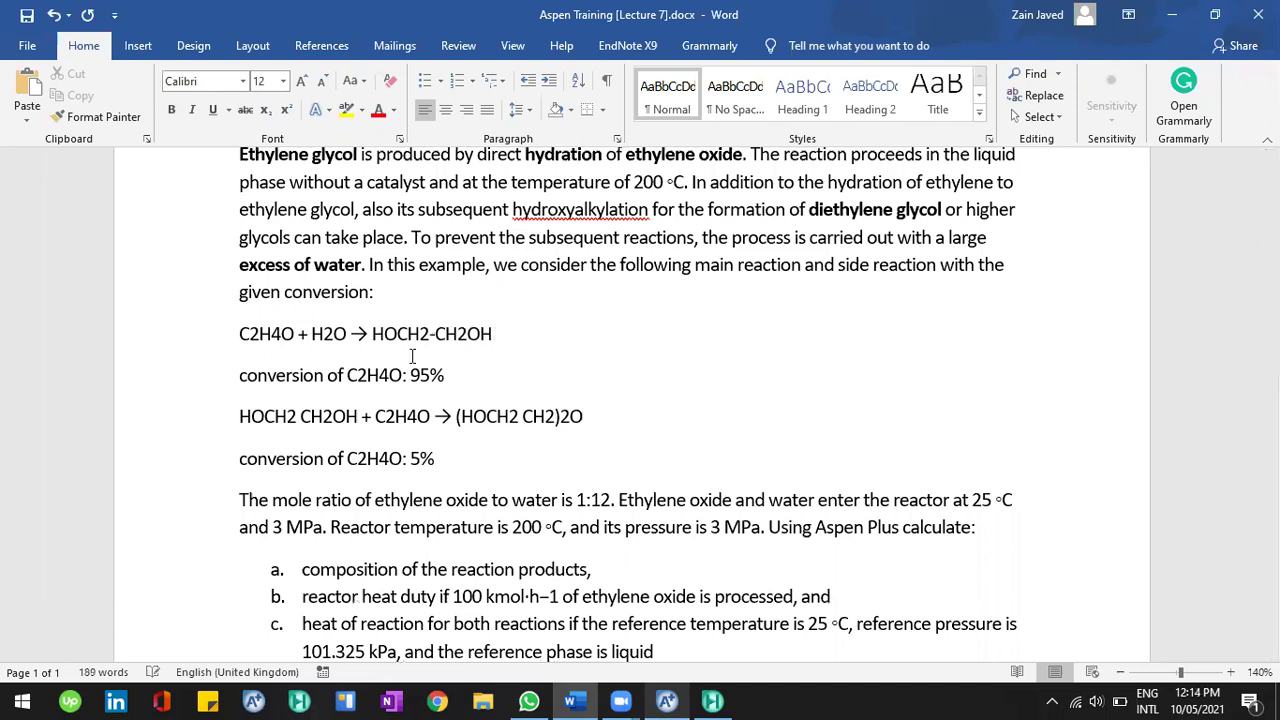
Review the main reaction's species together with its stated conversion of C2H4O.
click(437, 374)
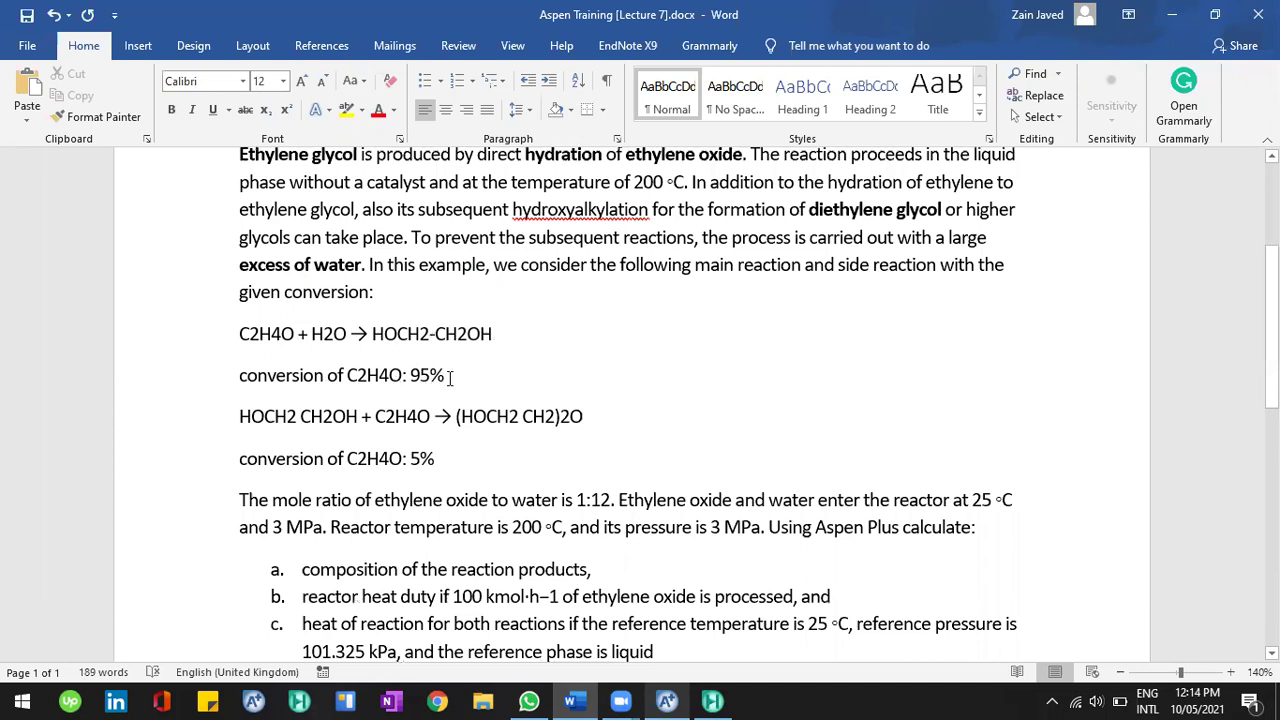
click(447, 378)
drag(445, 376, 420, 376)
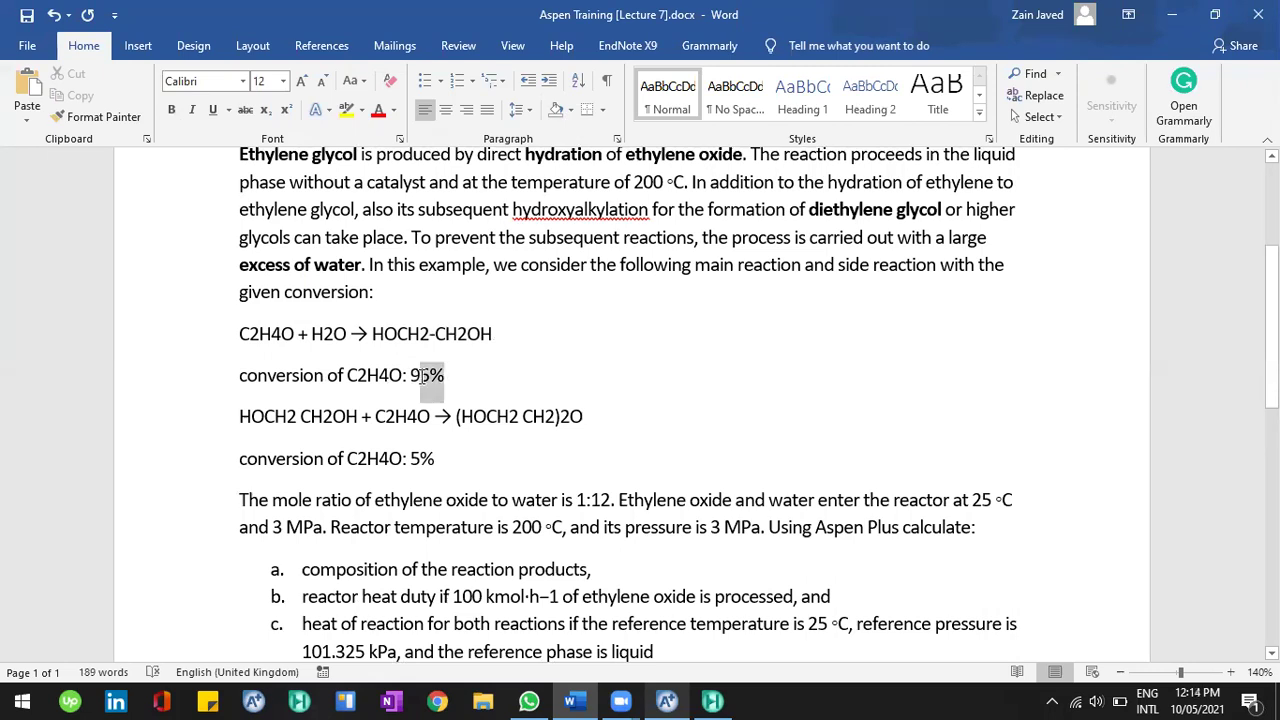
click(285, 333)
double_click(290, 336)
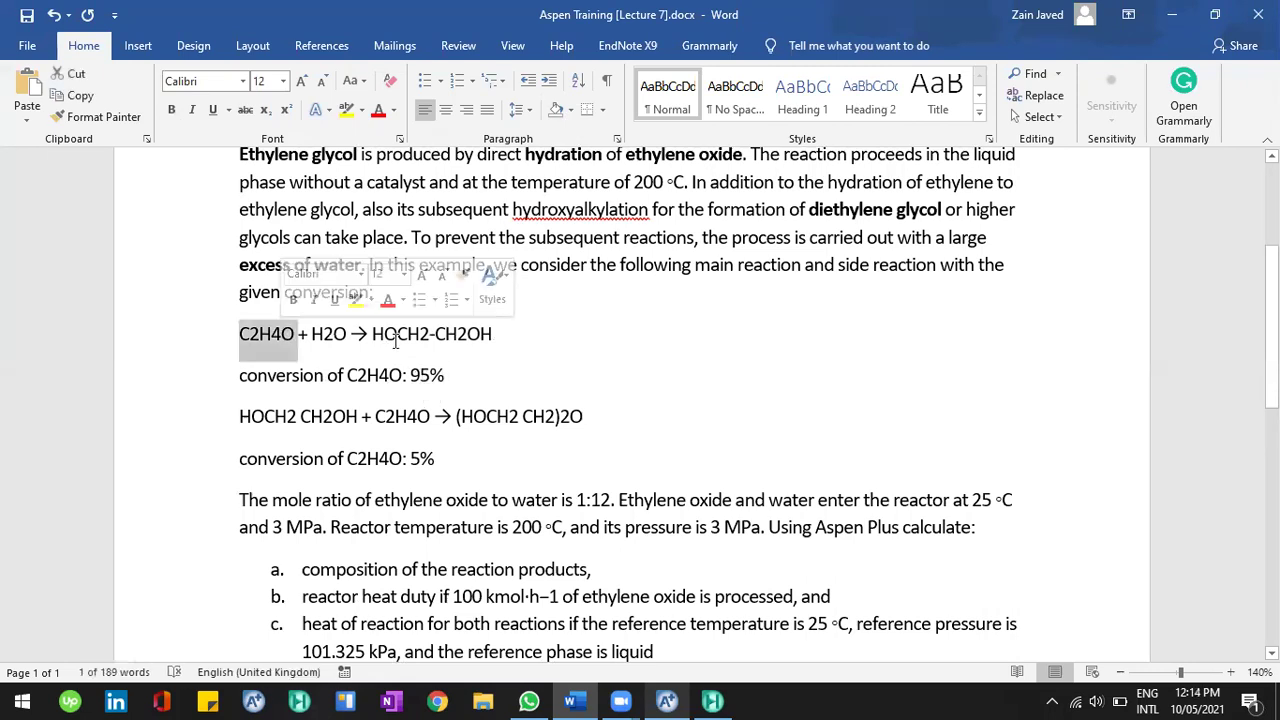
click(281, 332)
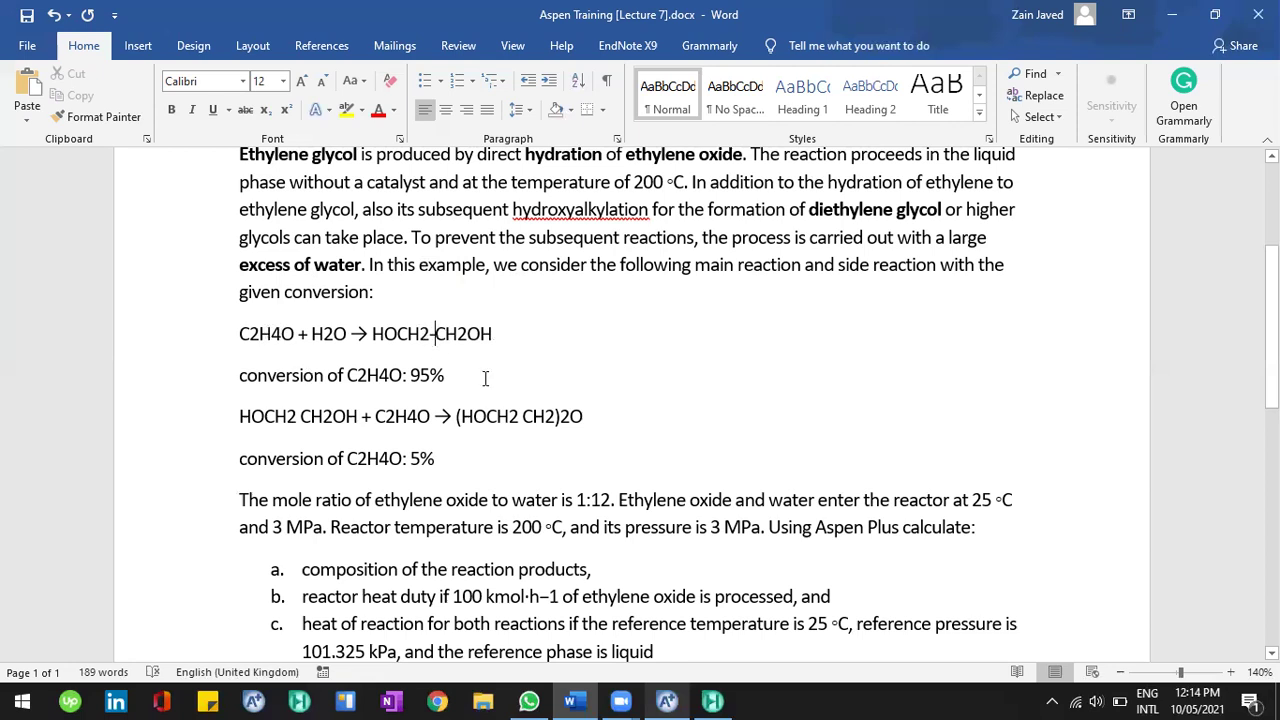
scroll(367, 302, down, 2)
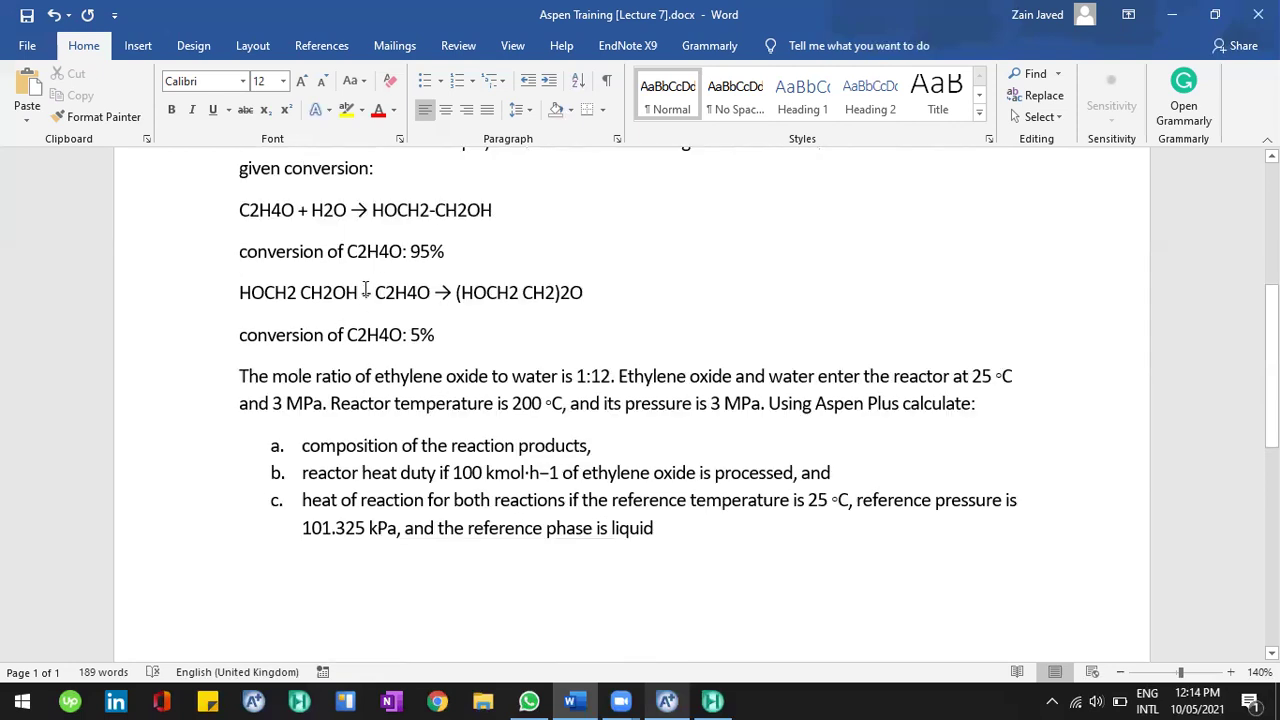
scroll(383, 298, up, 2)
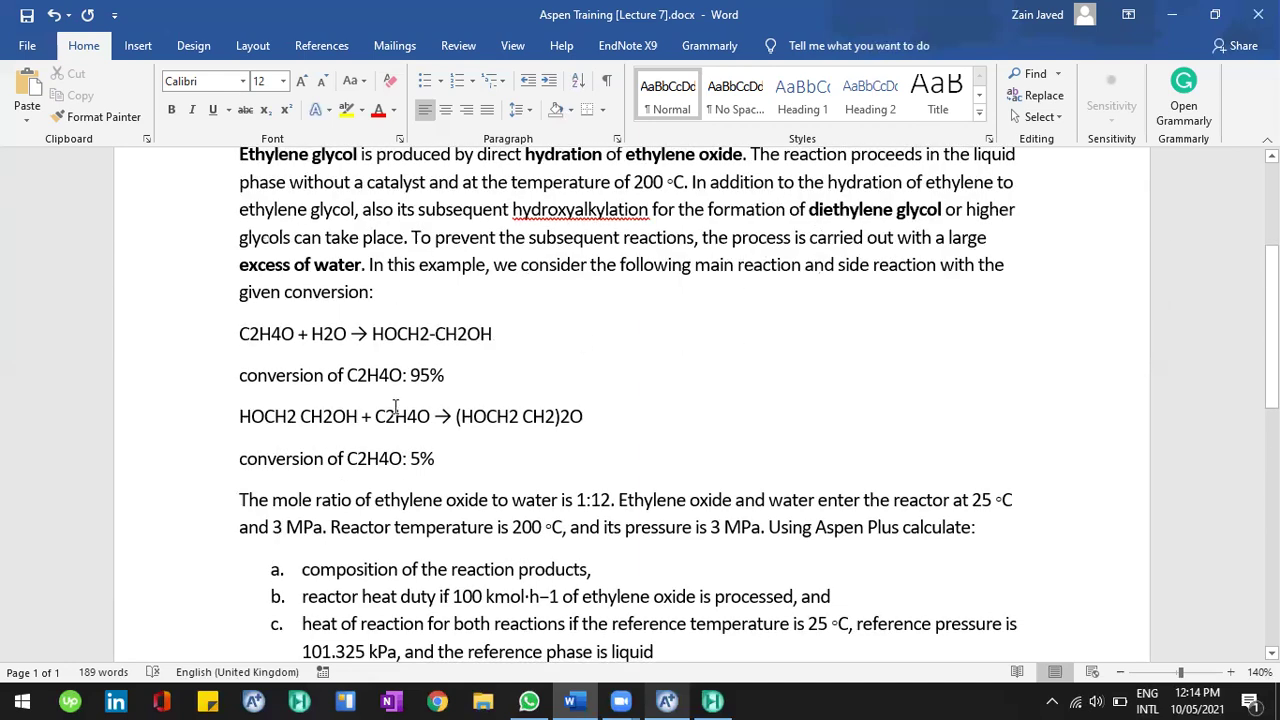
click(407, 333)
double_click(432, 346)
Examine the side reaction's reactants, its diethylene glycol product and its stated conversion of C2H4O.
click(343, 420)
double_click(298, 418)
drag(430, 418, 402, 418)
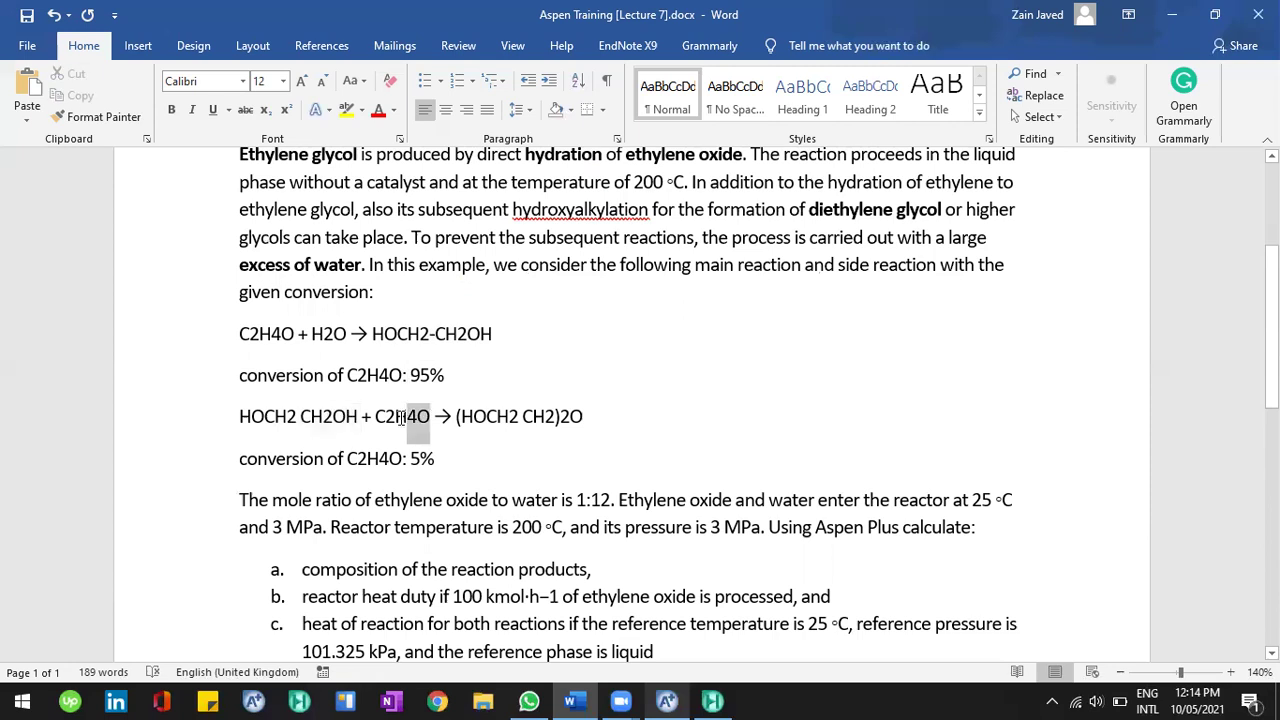
click(397, 420)
drag(559, 418, 463, 420)
click(570, 432)
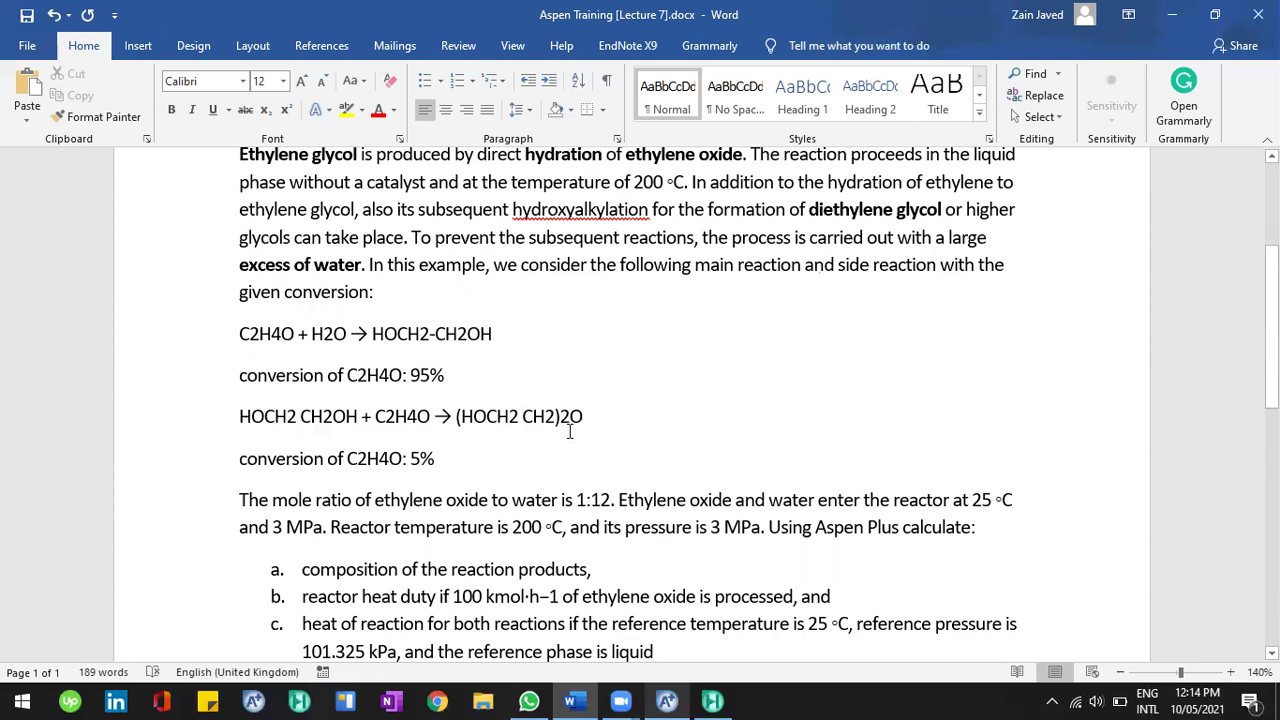
shift+click(497, 424)
click(497, 424)
scroll(420, 354, down, 1)
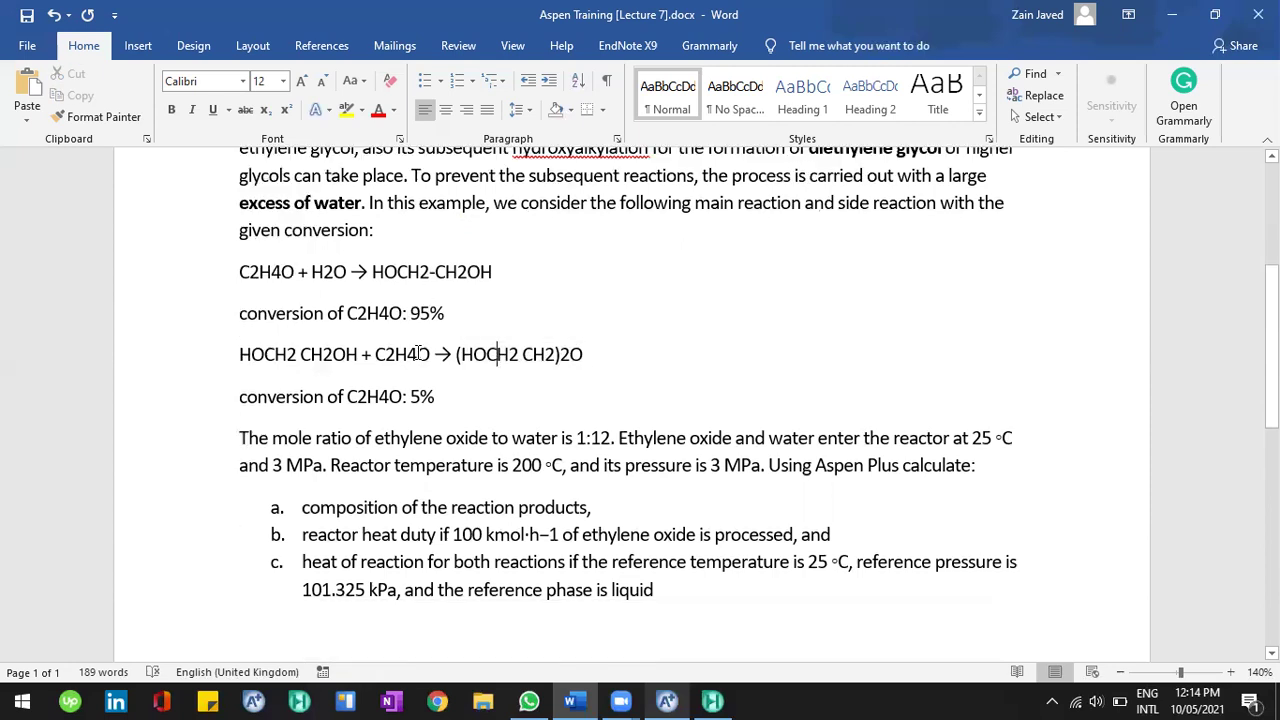
drag(386, 354, 420, 354)
click(438, 396)
Make the side reaction and main reaction equation lines bold.
scroll(468, 364, up, 1)
triple_click(252, 410)
click(270, 382)
click(302, 283)
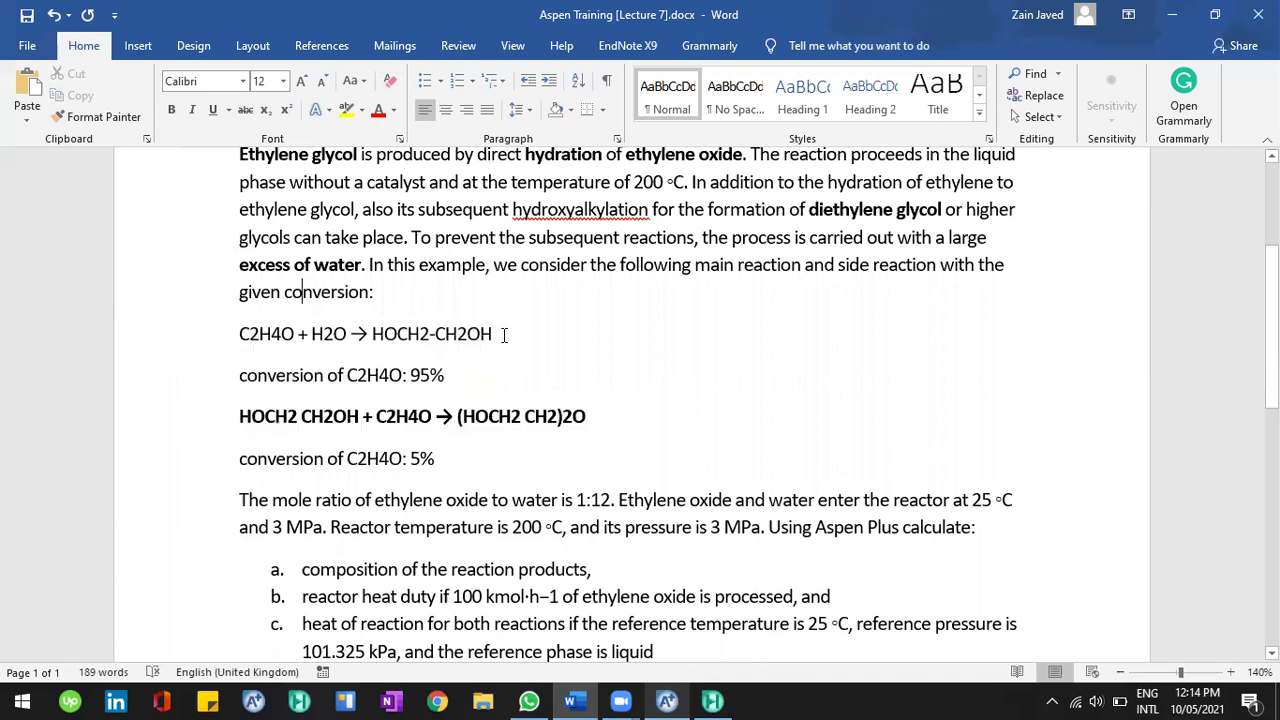
triple_click(258, 335)
key(ctrl+b)
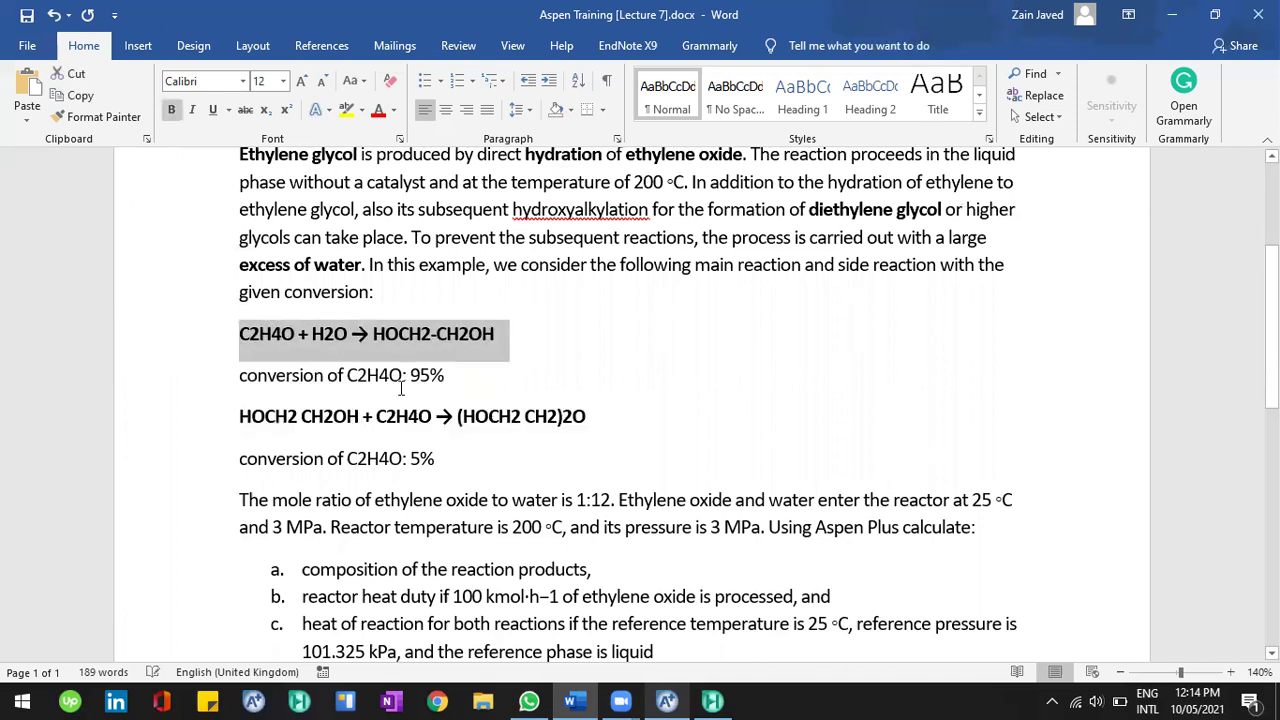
Make the 95% and 5% conversion values under the two reaction equations bold.
double_click(427, 375)
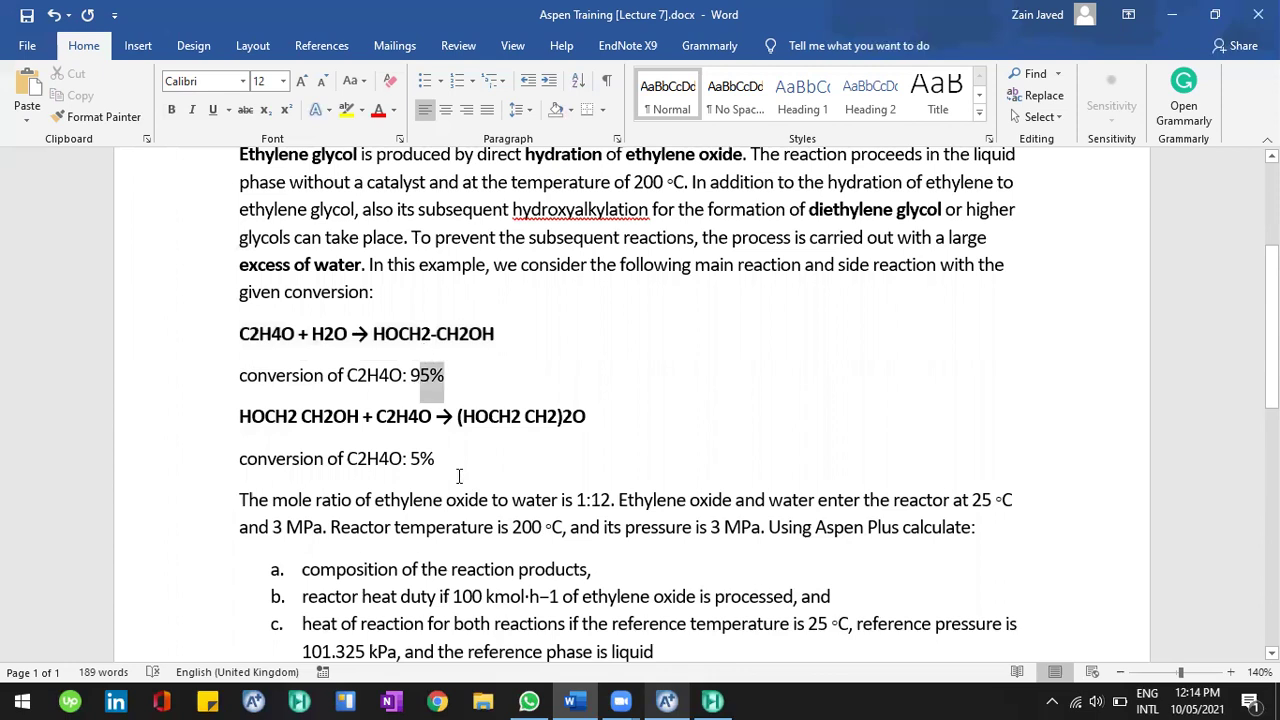
key(ctrl+b)
double_click(421, 459)
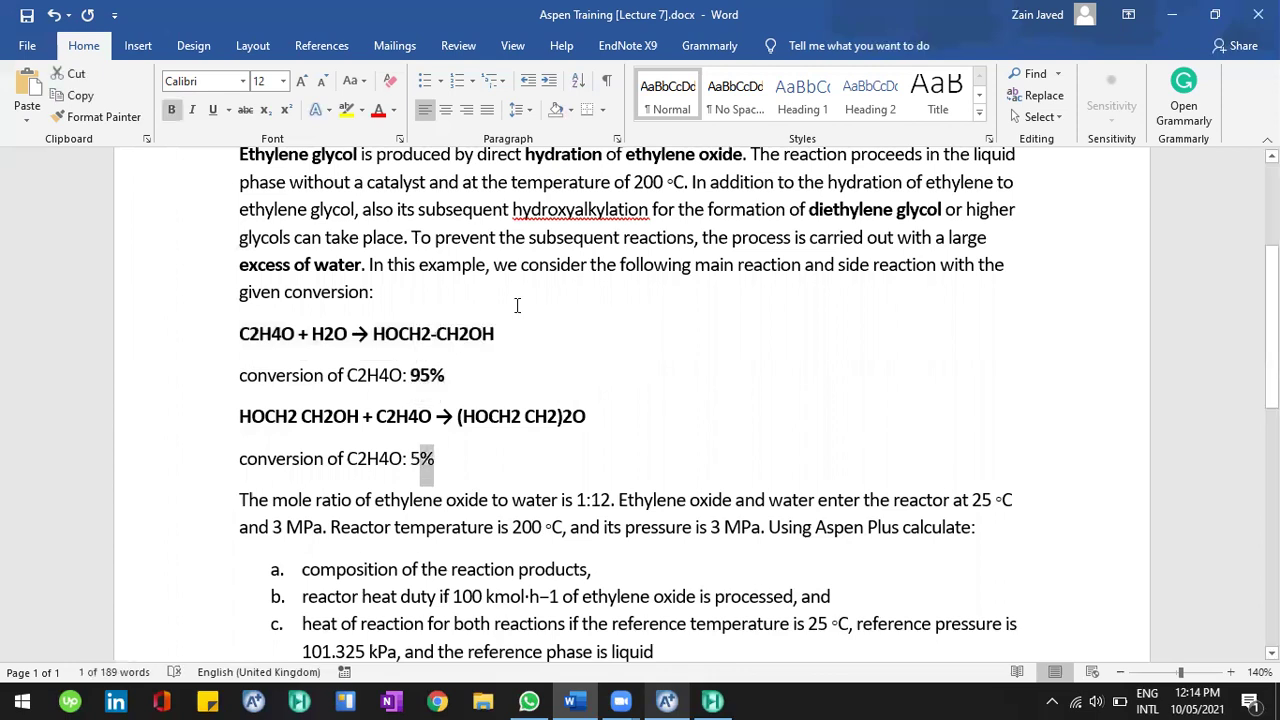
key(ctrl+b)
Make "ratio of ethylene oxide to water is 1:12" bold in the paragraph below the reactions.
scroll(330, 372, down, 1)
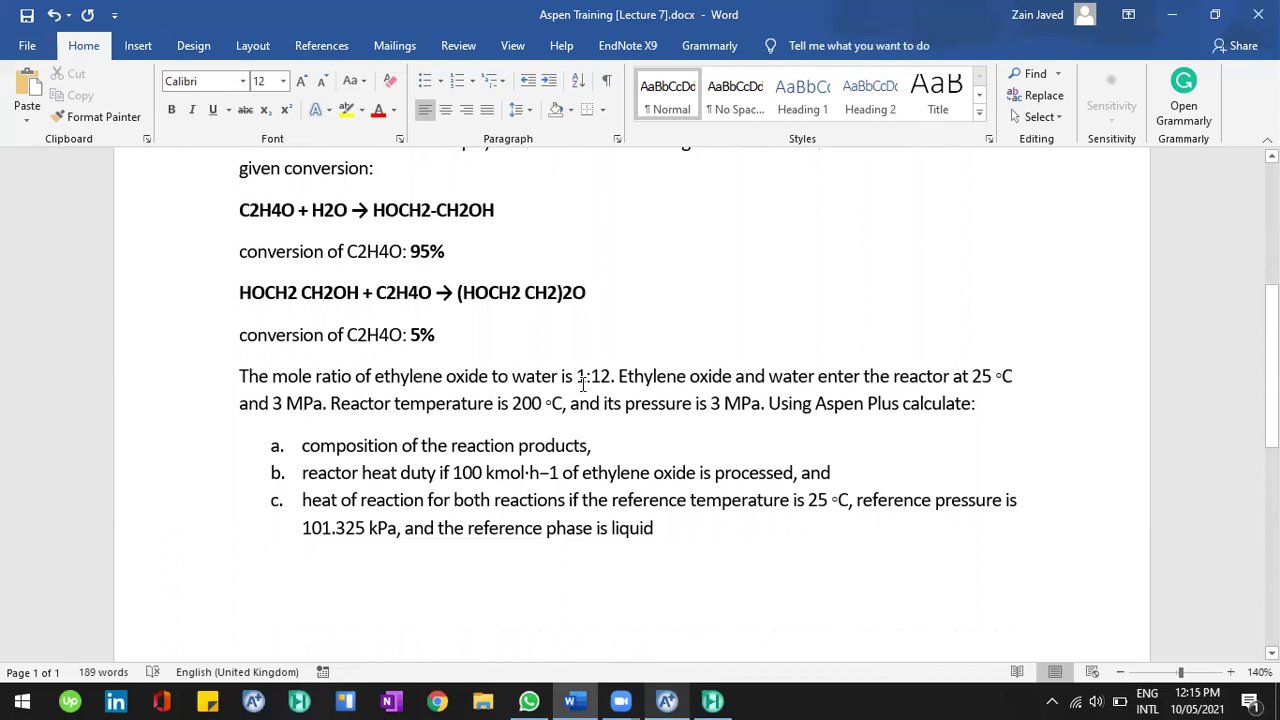
click(532, 372)
scroll(853, 263, up, 2)
scroll(853, 263, up, 1)
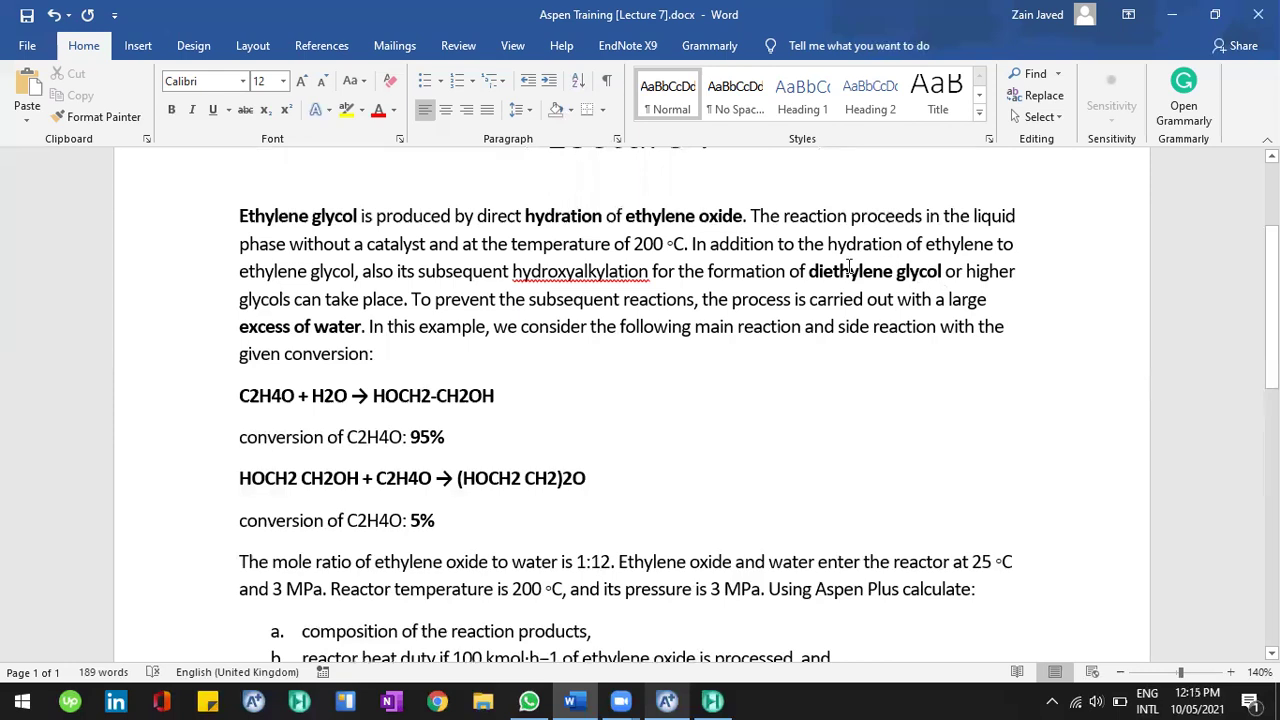
scroll(740, 322, down, 3)
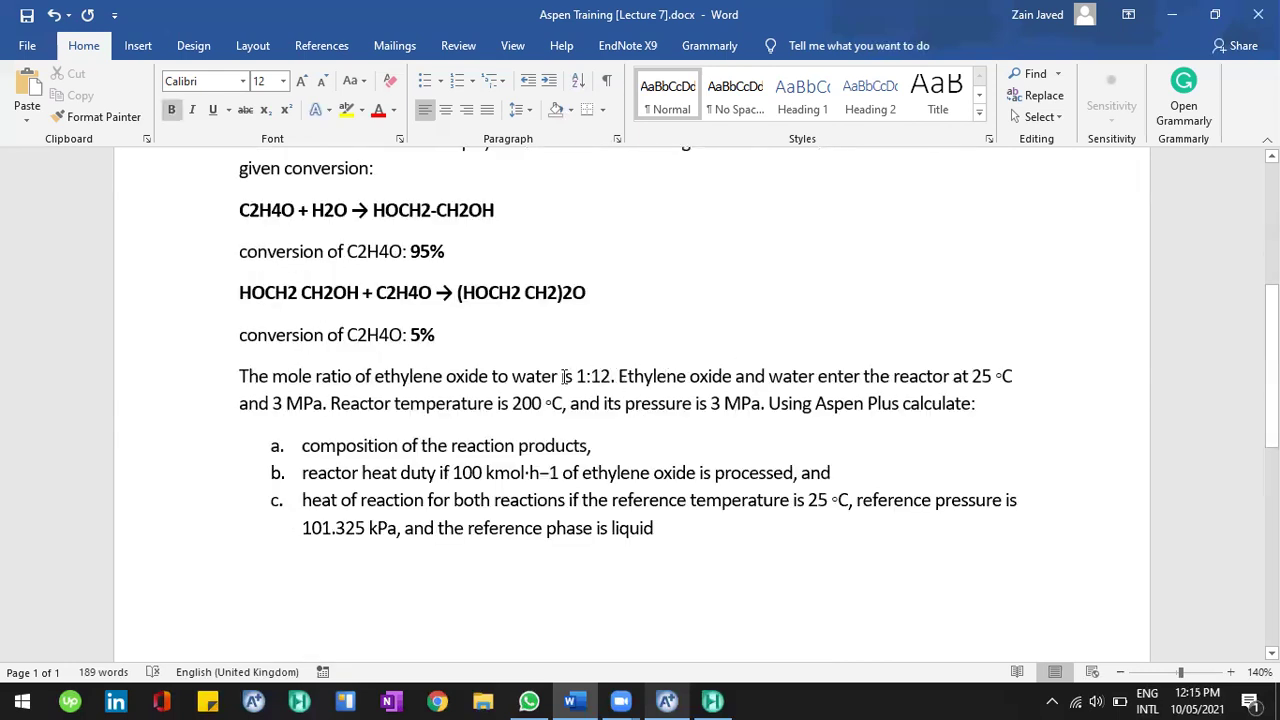
drag(383, 370, 335, 380)
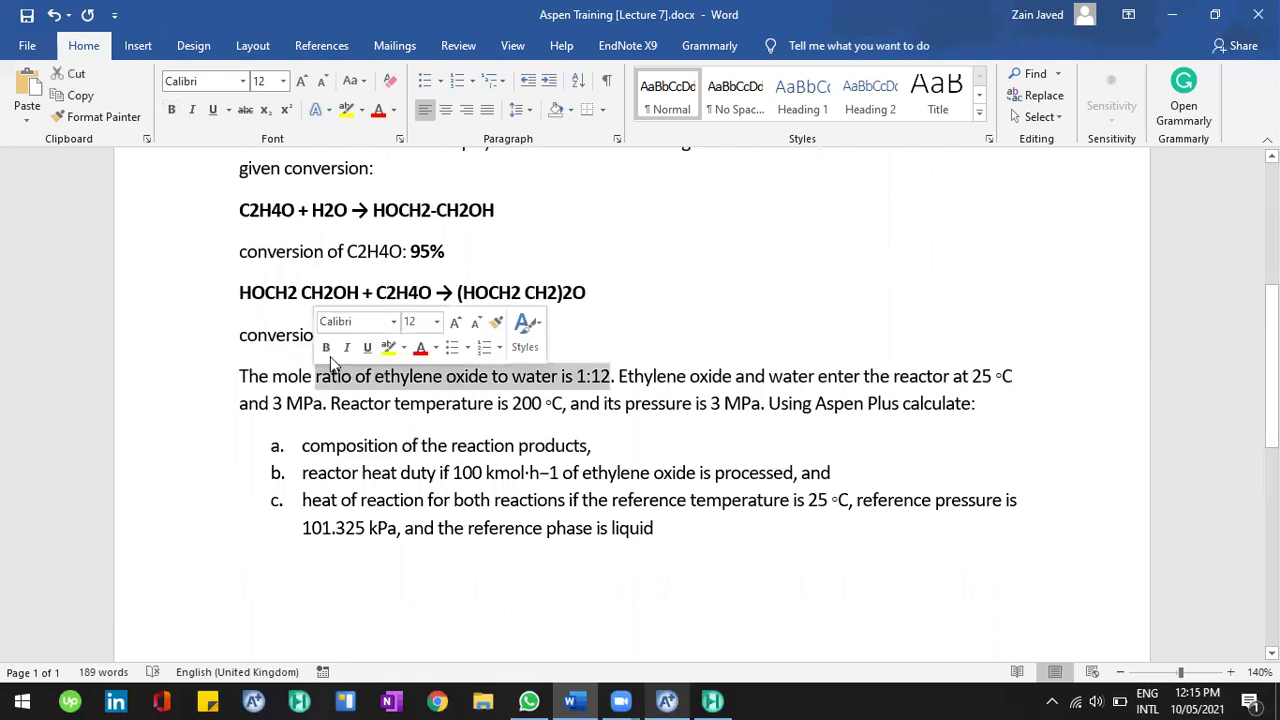
key(ctrl+b)
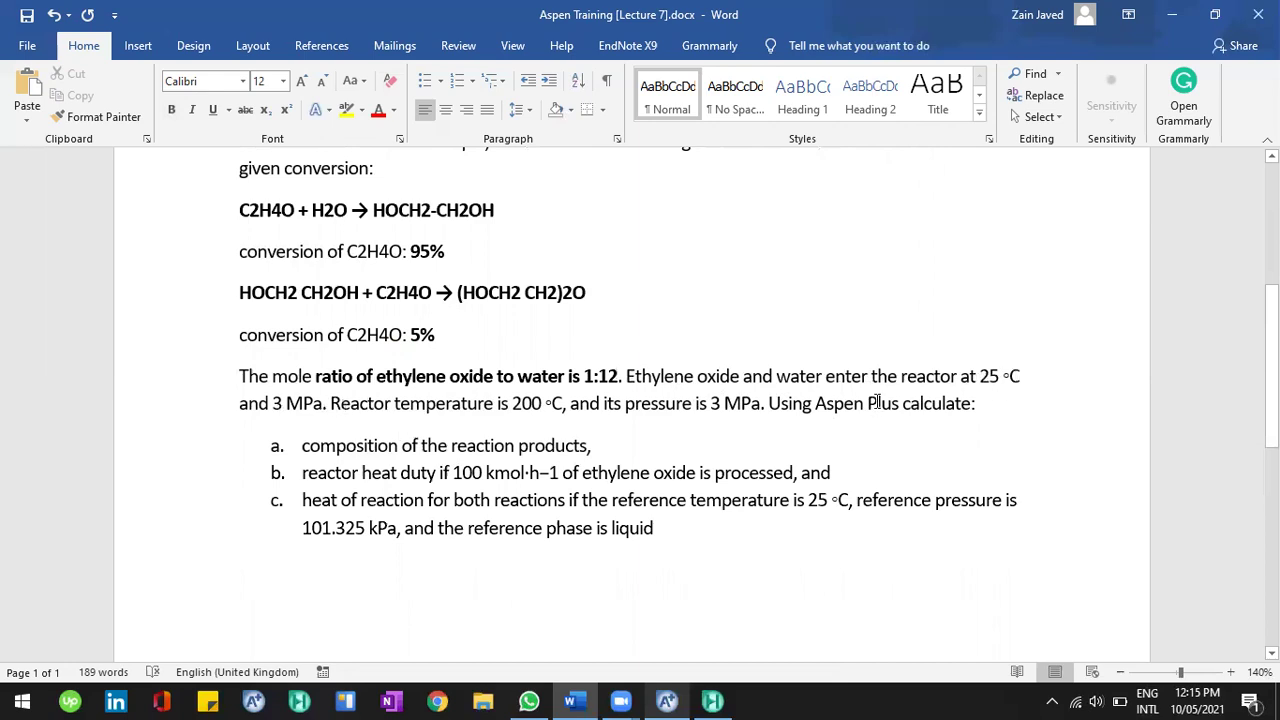
Colour the 25 °C feed temperature red in the paragraph below the reactions.
scroll(309, 352, up, 2)
click(282, 336)
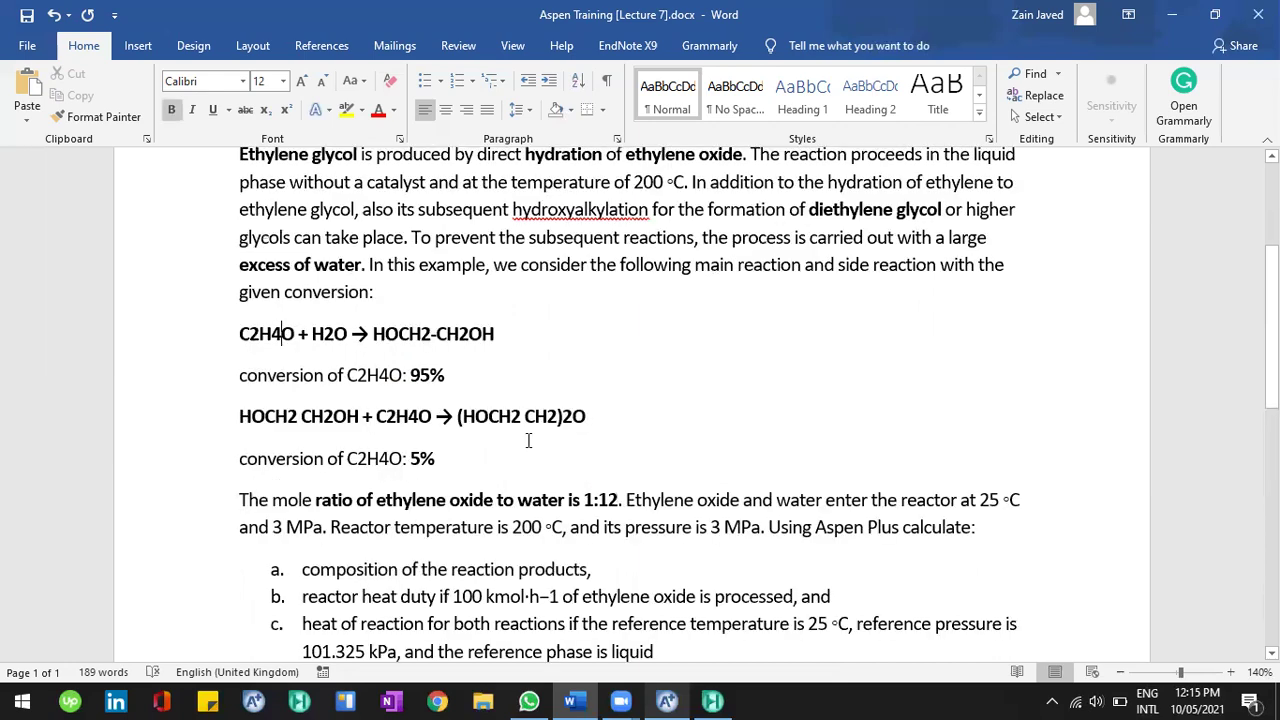
scroll(1010, 376, down, 2)
mouse_move(982, 377)
mouse_down()
mouse_move(1020, 377)
mouse_move(980, 376)
mouse_up()
click(995, 376)
click(1031, 378)
click(988, 377)
click(1096, 349)
Make the 3 MPa feed pressure bold and colour it red.
drag(344, 403, 290, 404)
click(275, 404)
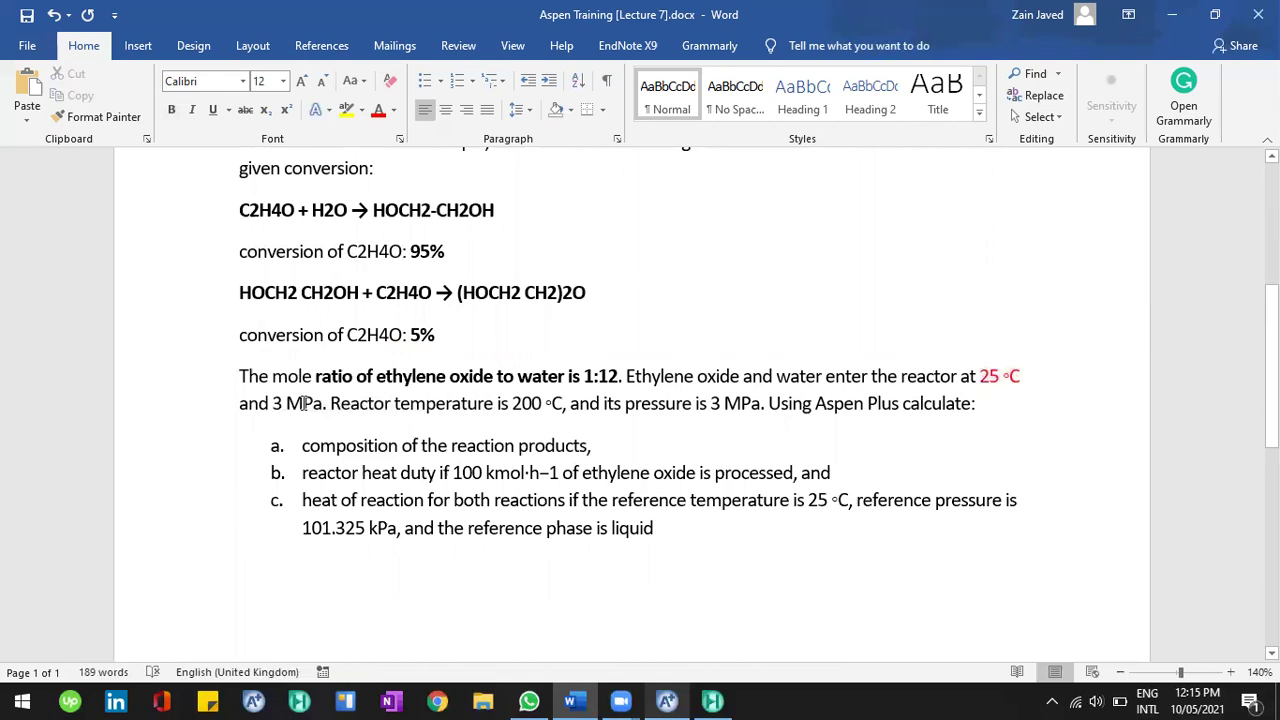
shift+click(324, 404)
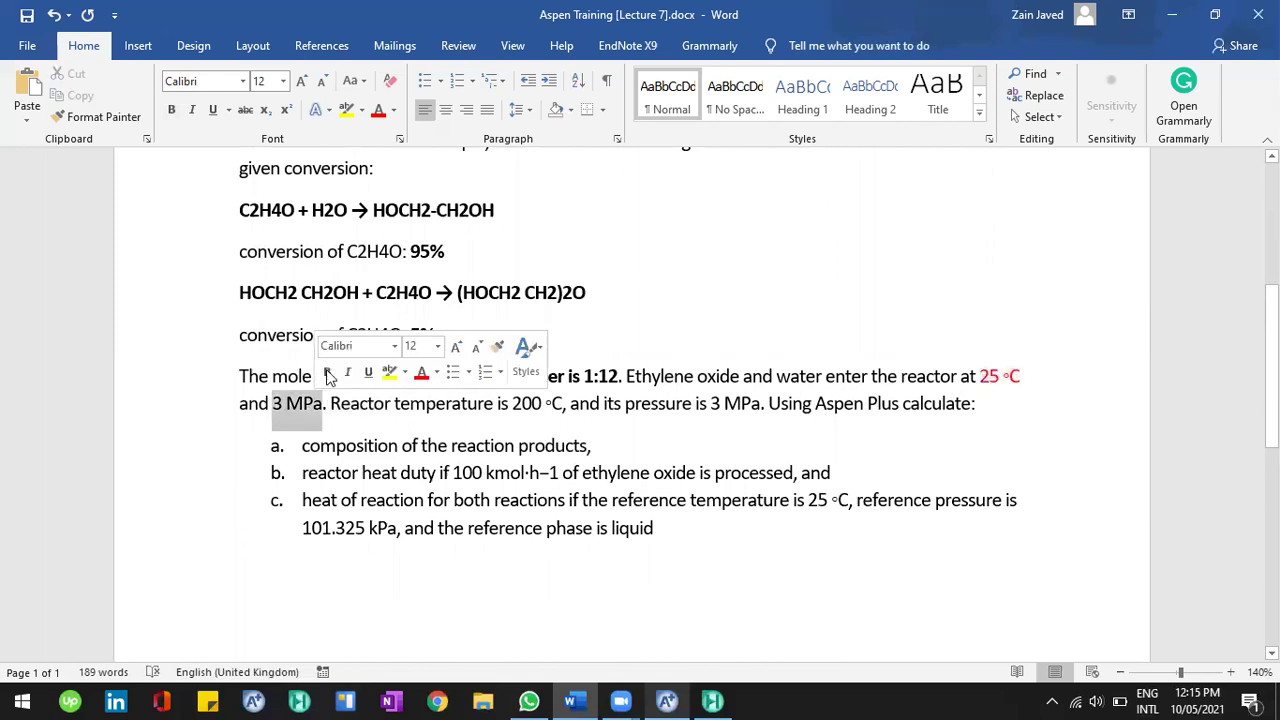
key(ctrl+b)
click(375, 404)
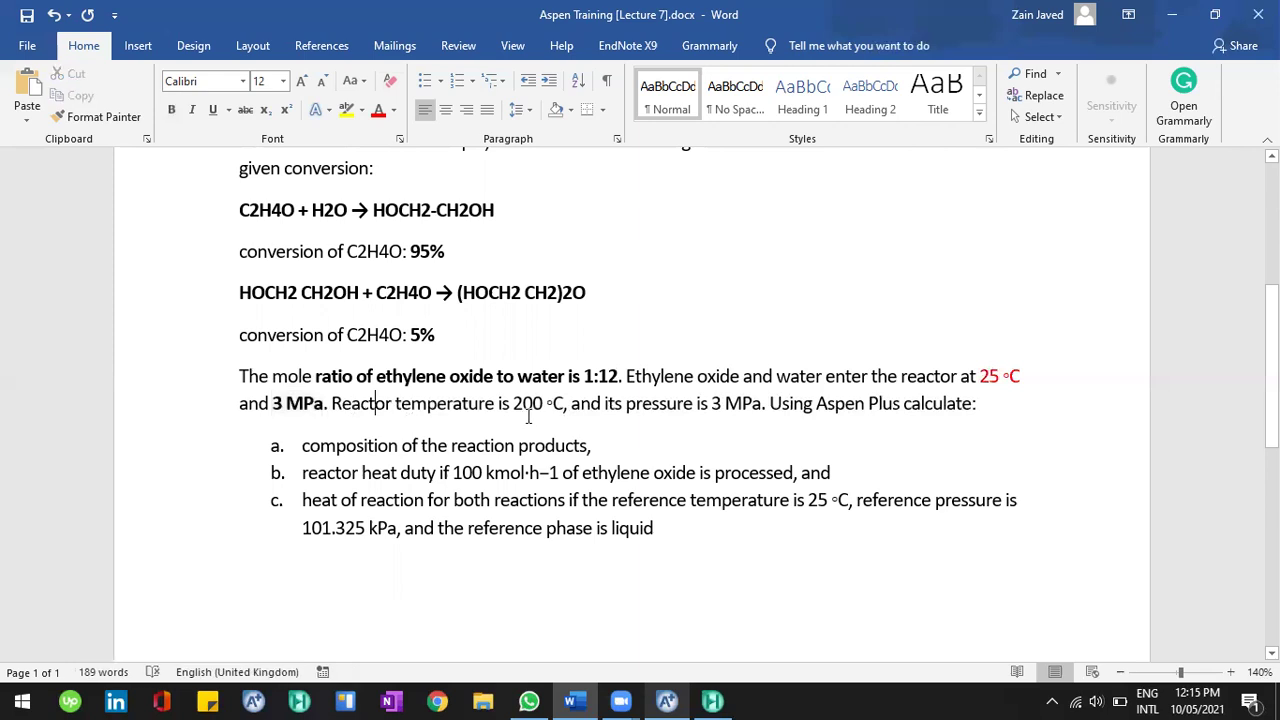
double_click(303, 402)
drag(318, 409, 274, 404)
click(379, 376)
Colour the reactor temperature of 200 °C and the reactor pressure of 3 MPa red.
click(395, 404)
drag(532, 414, 566, 408)
click(665, 380)
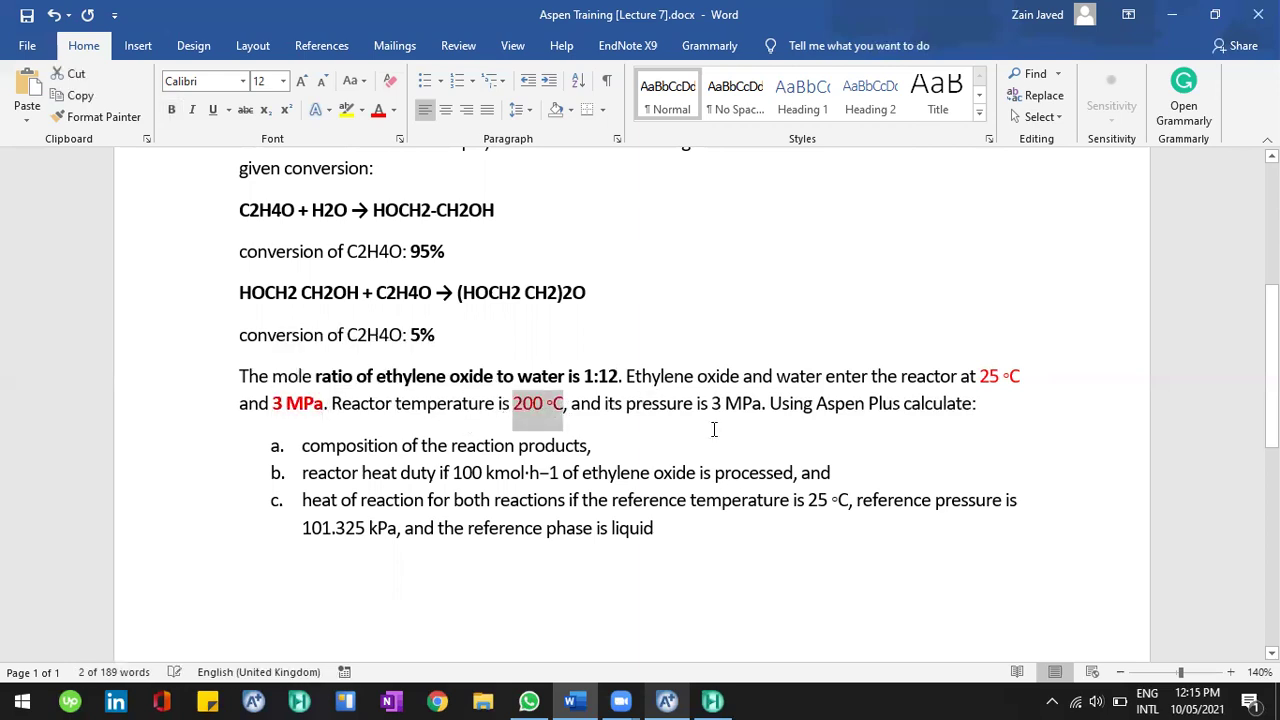
drag(712, 410, 762, 410)
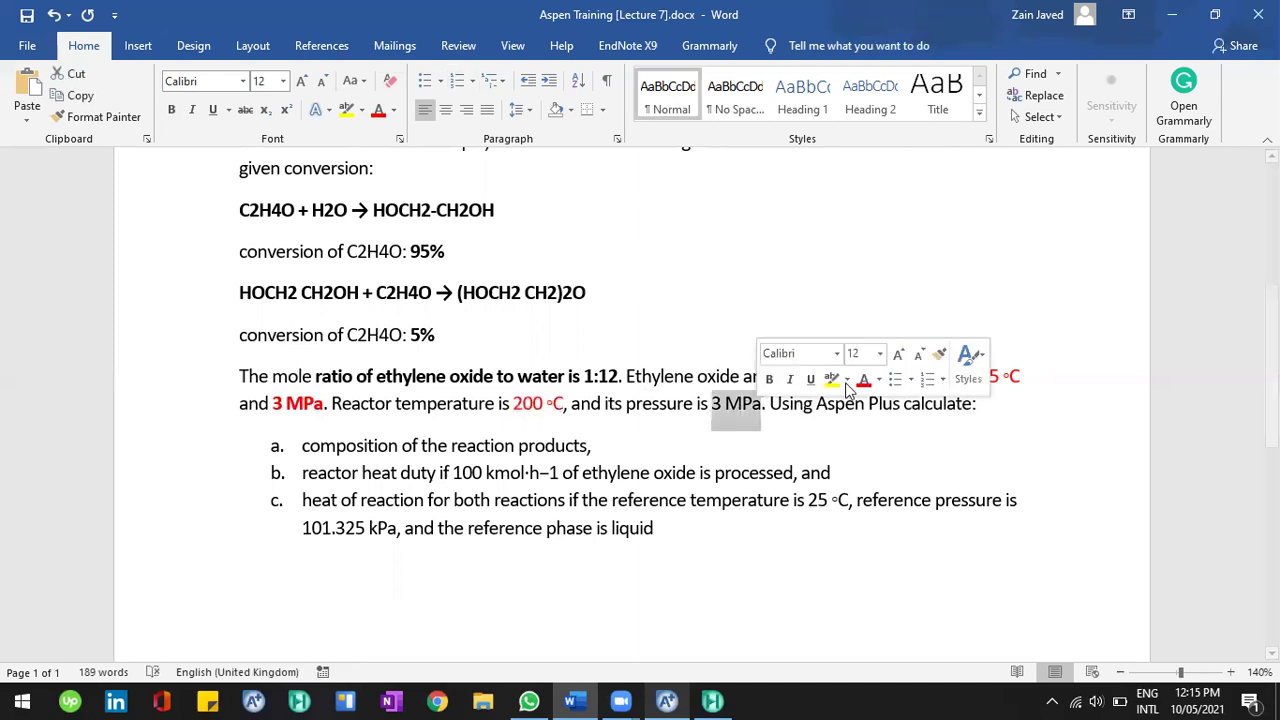
click(862, 382)
click(822, 430)
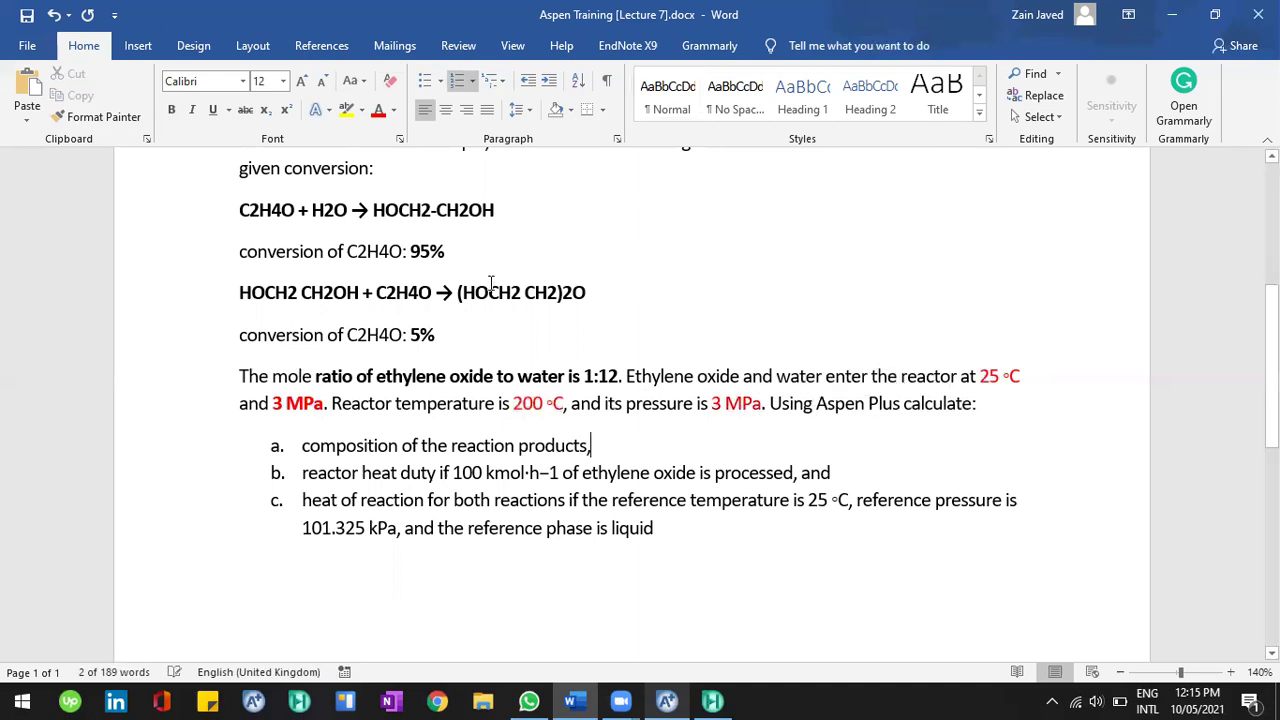
scroll(491, 285, up, 3)
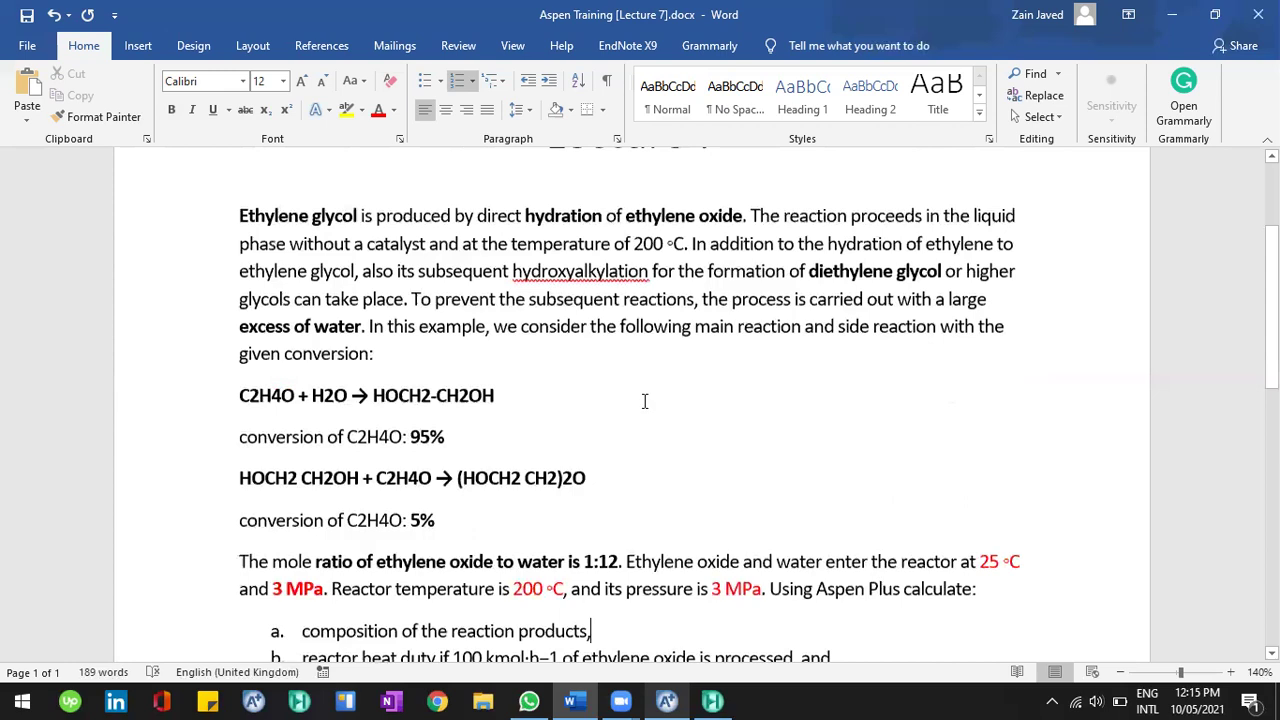
Review the two reactions with their conversions and the list of quantities to calculate.
scroll(643, 400, down, 3)
scroll(490, 376, down, 1)
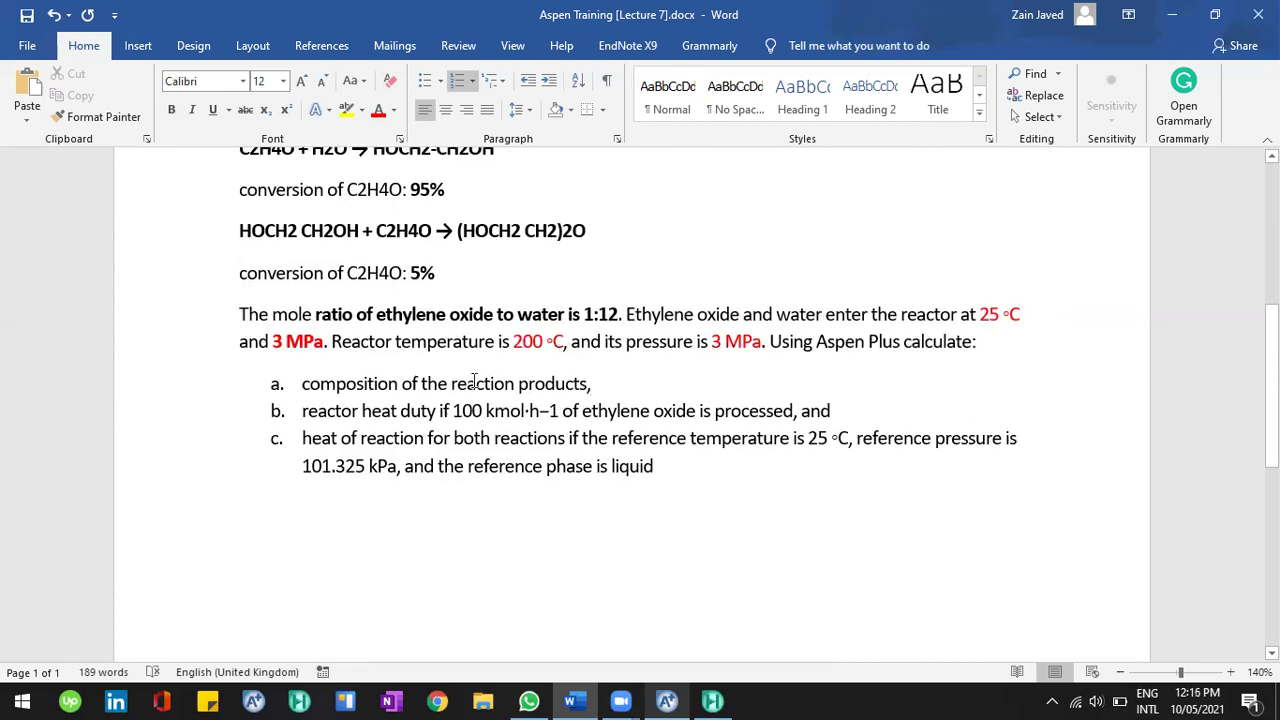
click(566, 392)
scroll(418, 211, up, 1)
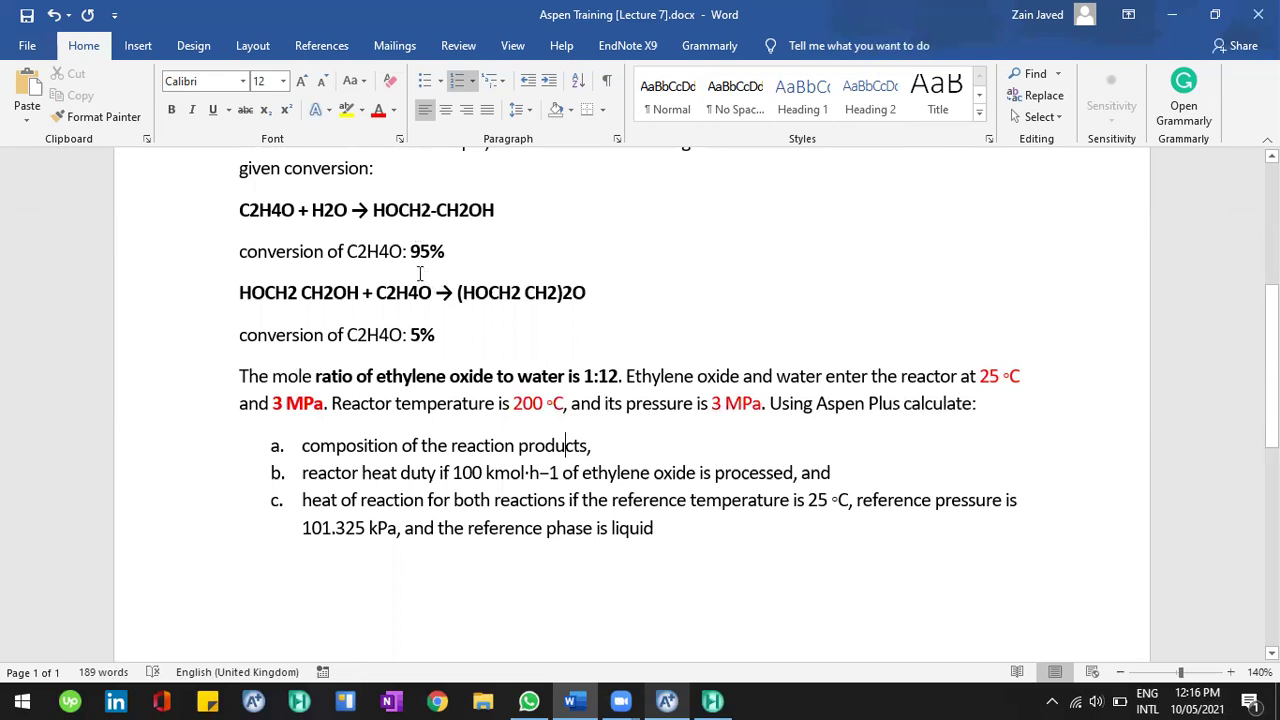
scroll(420, 274, up, 1)
click(426, 272)
scroll(443, 320, up, 1)
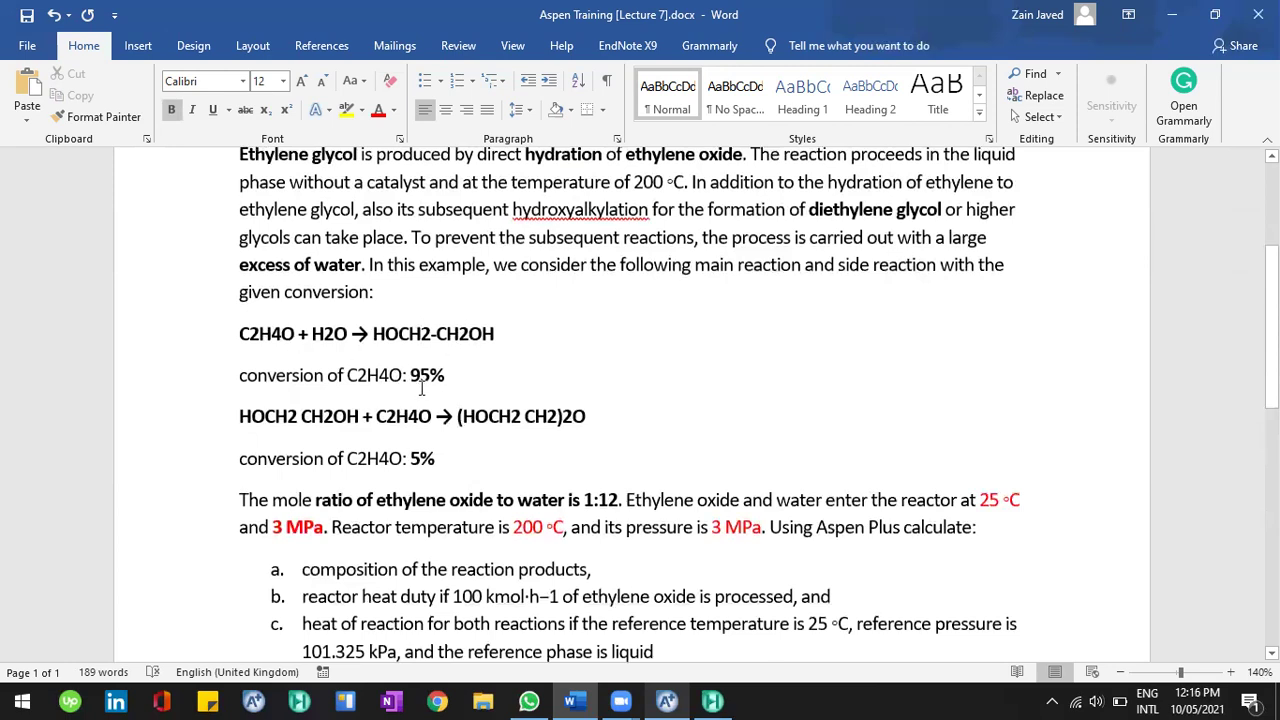
scroll(590, 440, down, 1)
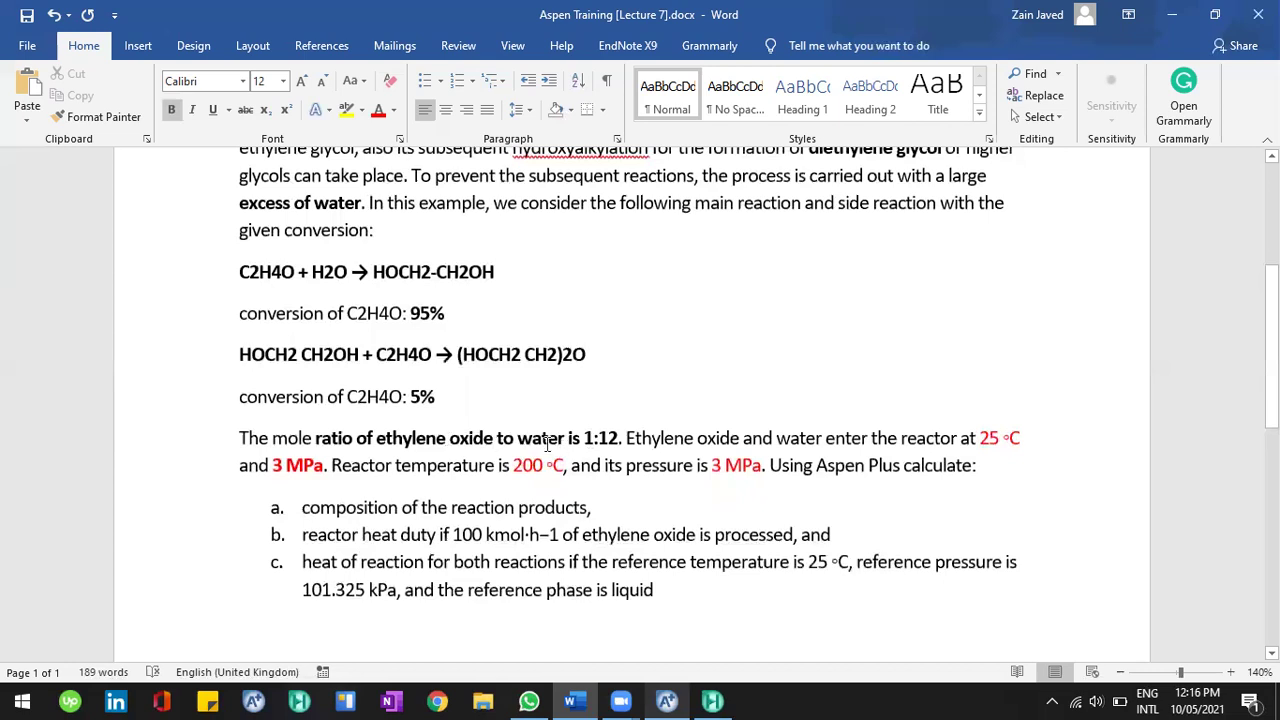
click(408, 274)
double_click(545, 355)
click(512, 355)
scroll(470, 420, down, 3)
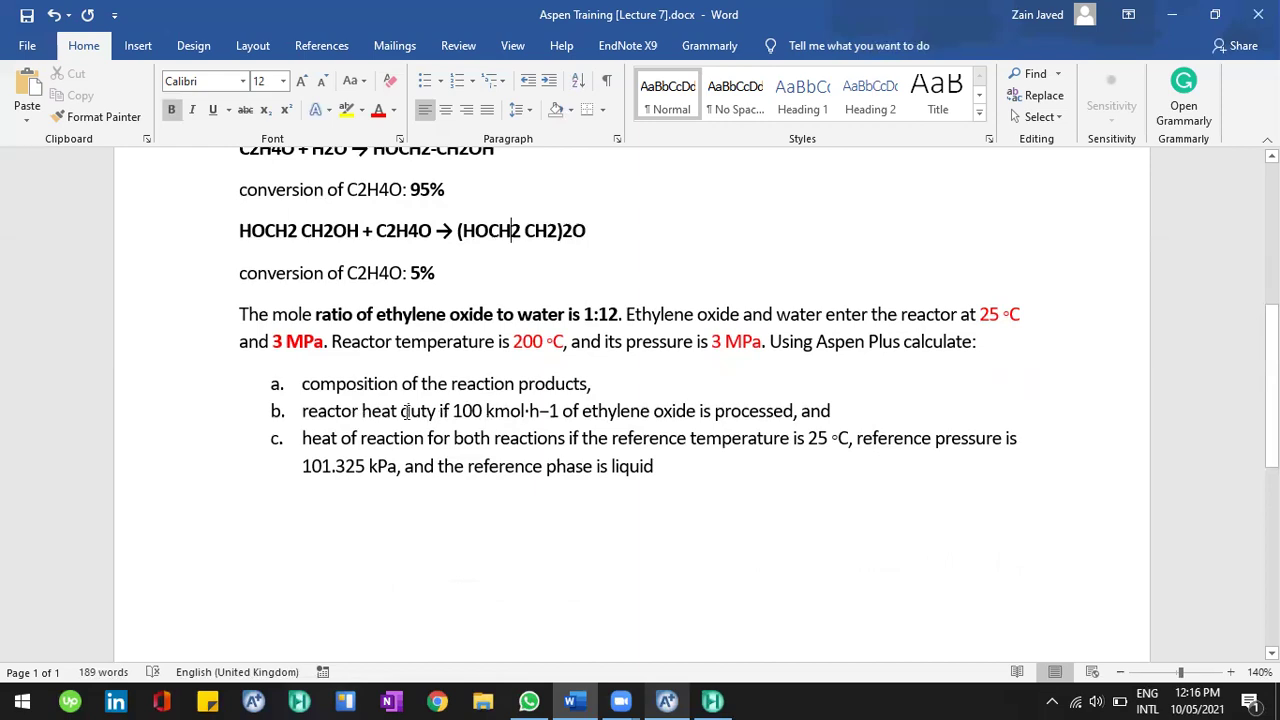
Make "100 kmol·h−1 of ethylene oxide" bold in item b of the list.
drag(363, 412, 661, 425)
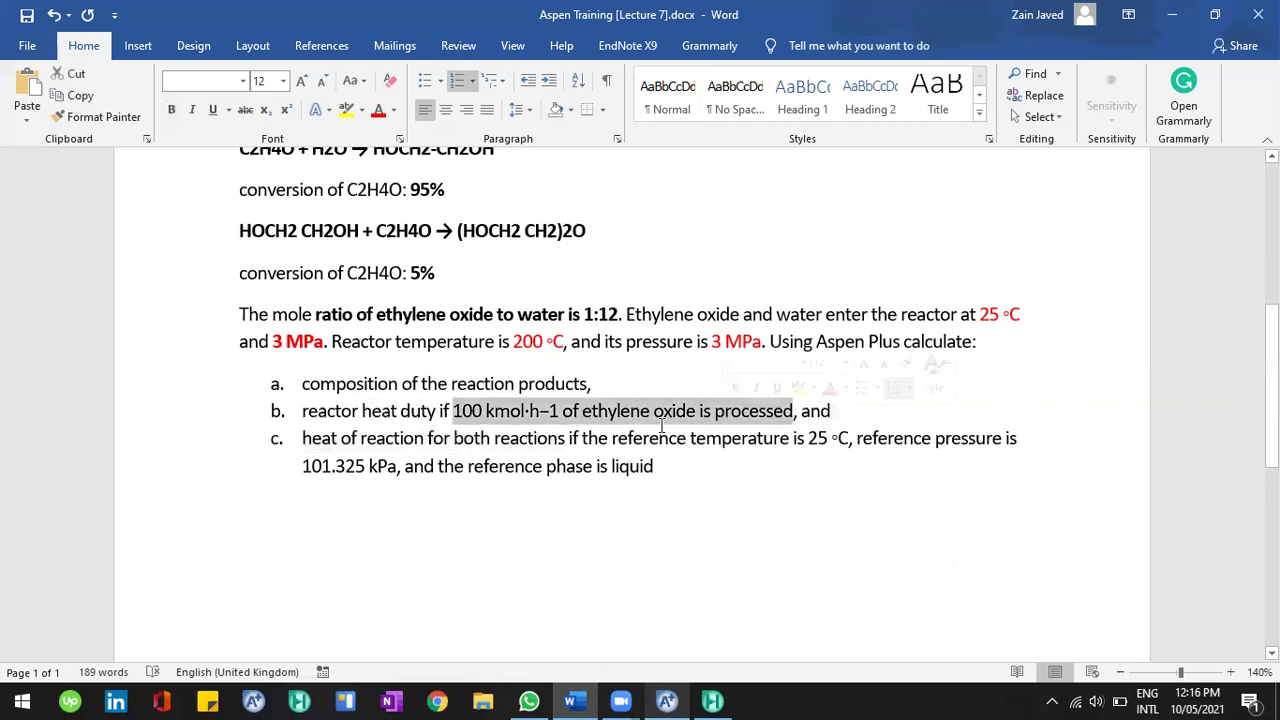
click(661, 437)
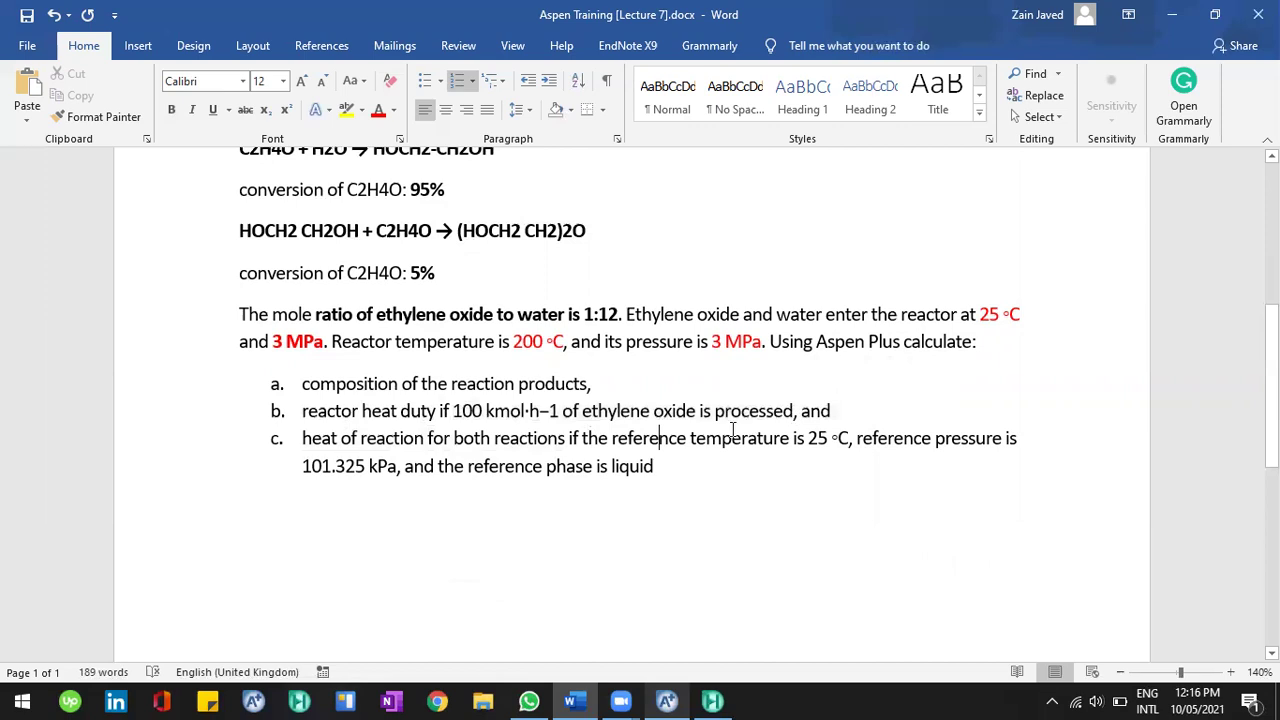
drag(453, 412, 686, 416)
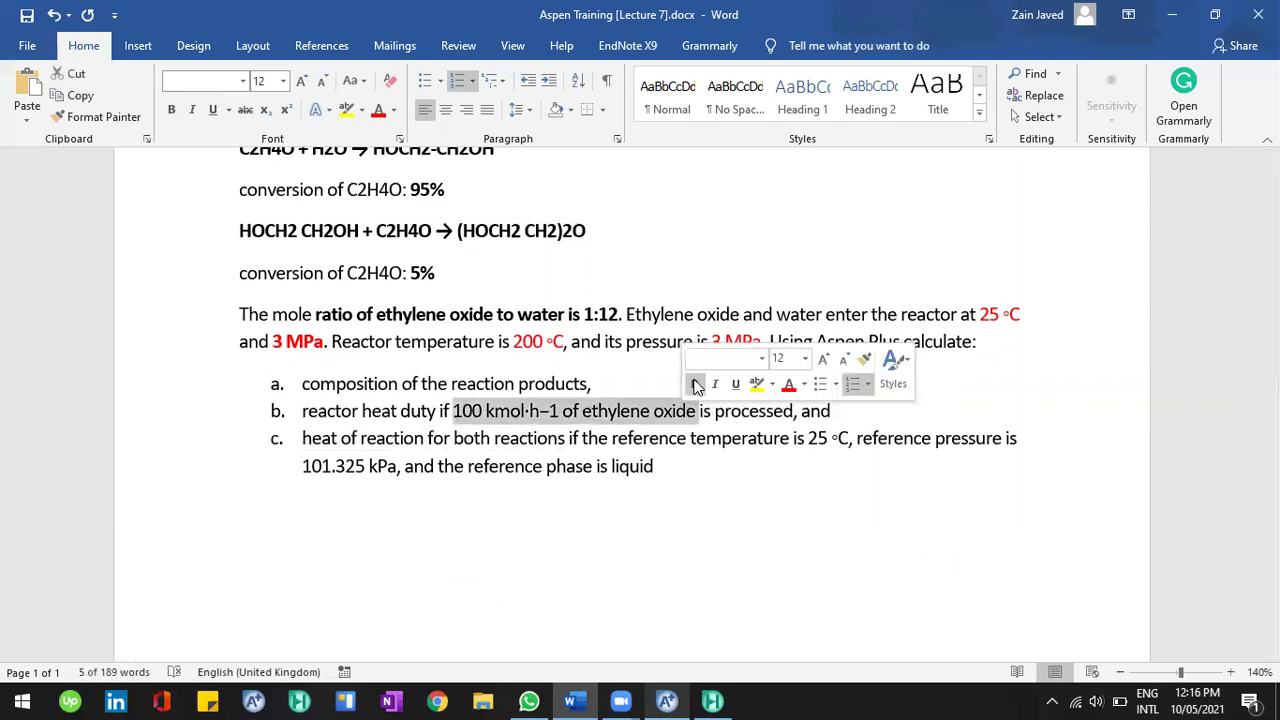
key(ctrl+b)
drag(419, 410, 369, 418)
click(367, 416)
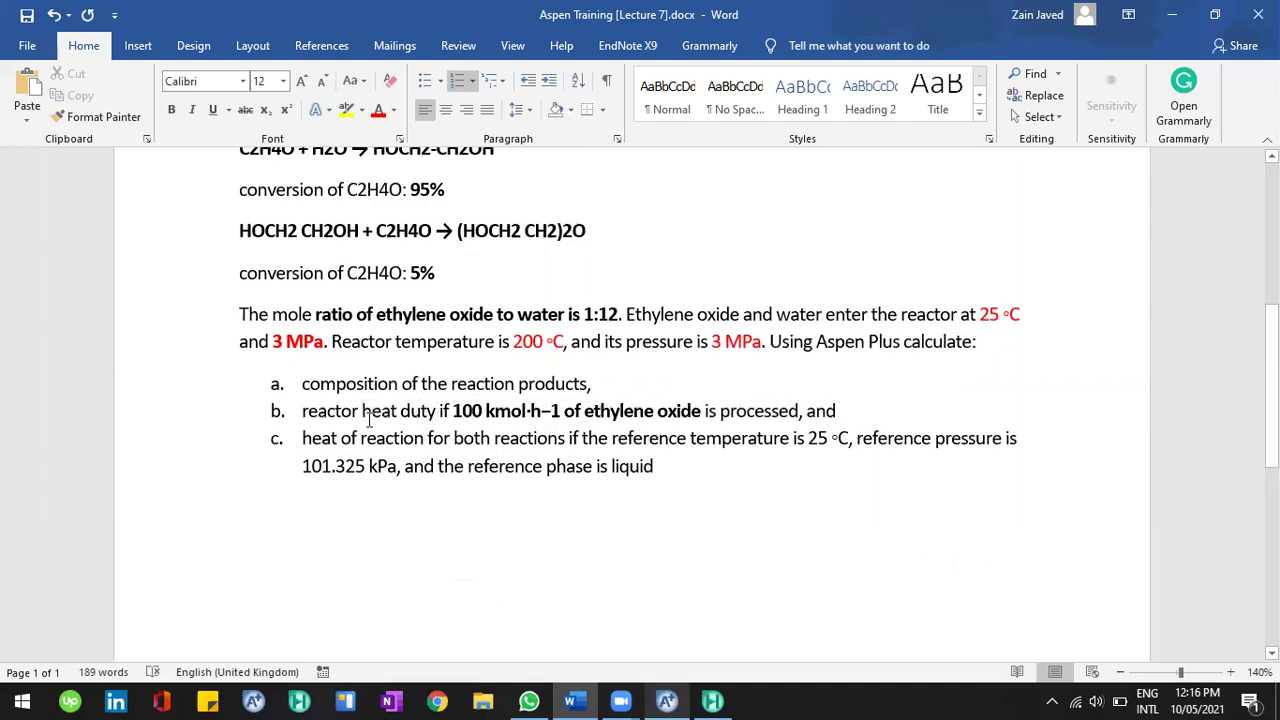
Compare the reference temperature in item c with the feed temperature in the paragraph above the list.
scroll(408, 392, down, 1)
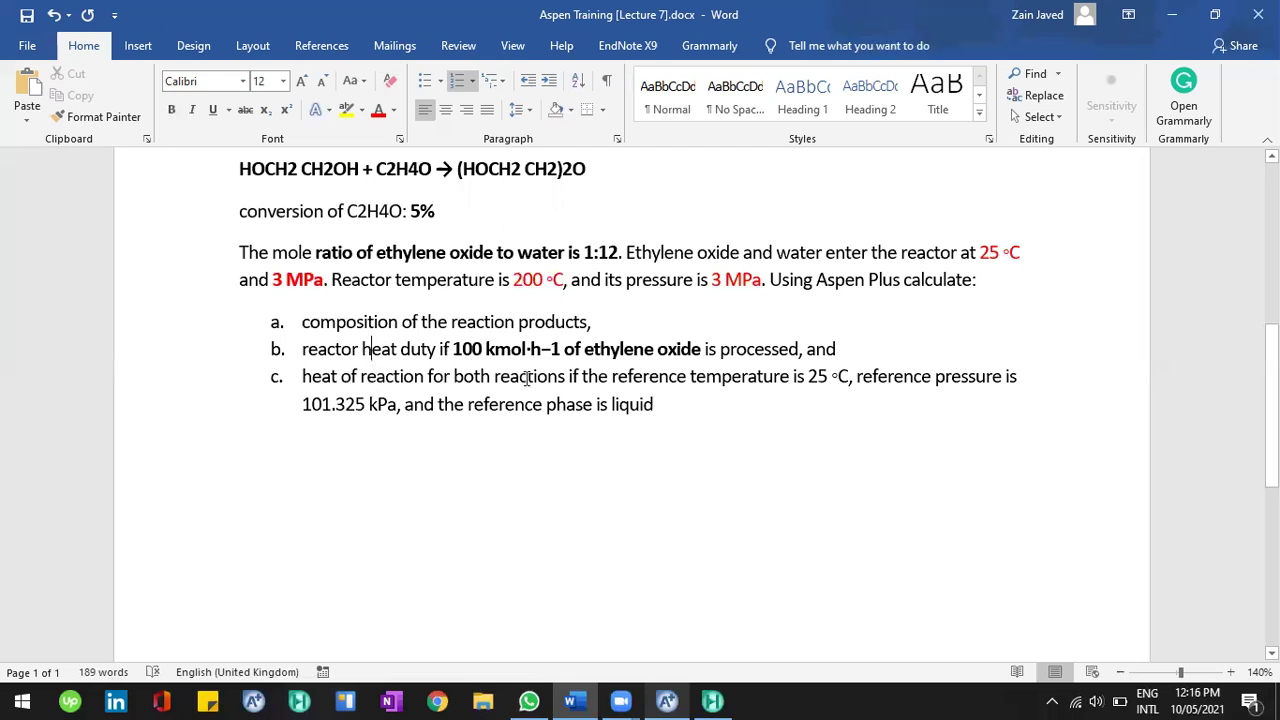
scroll(493, 349, up, 1)
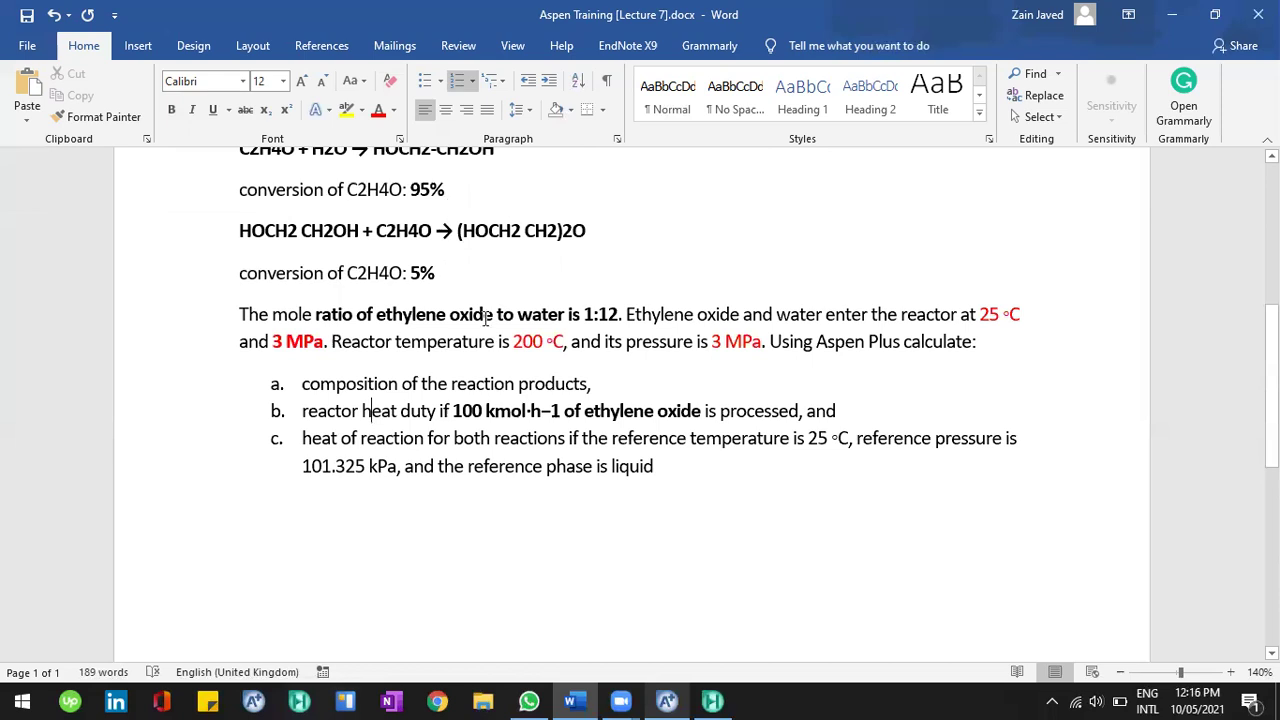
scroll(486, 319, up, 1)
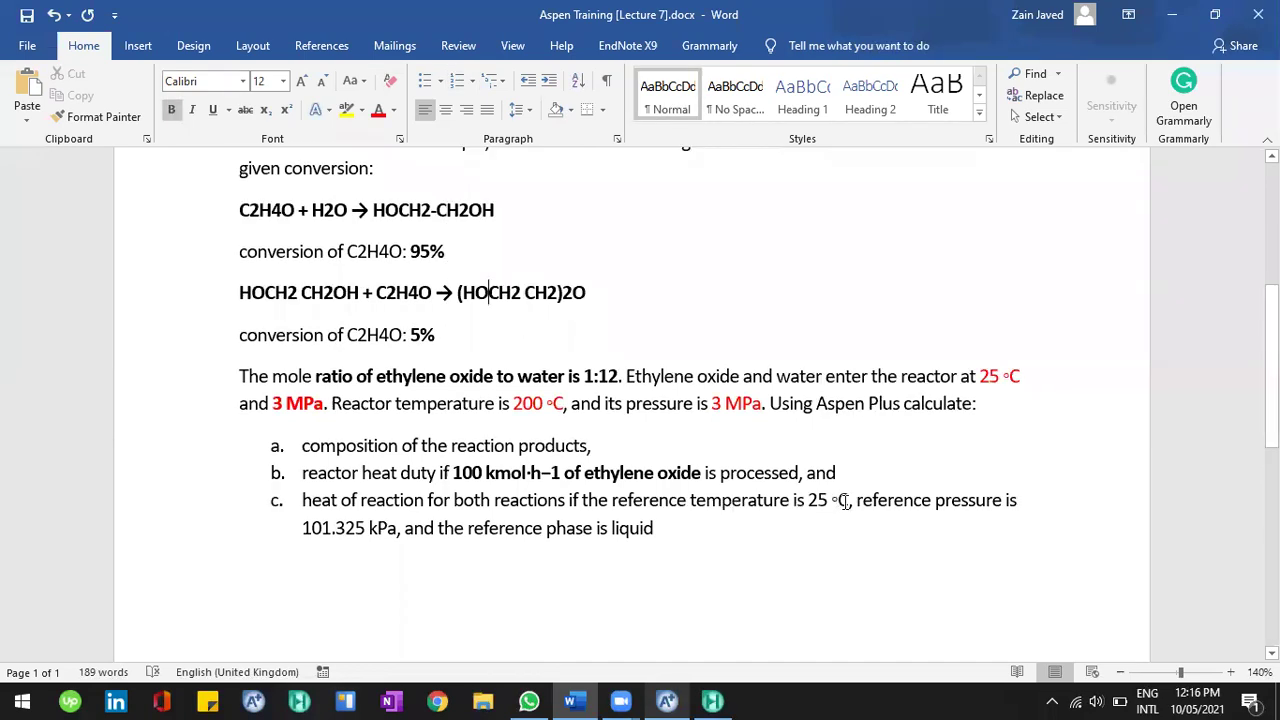
drag(827, 505, 794, 505)
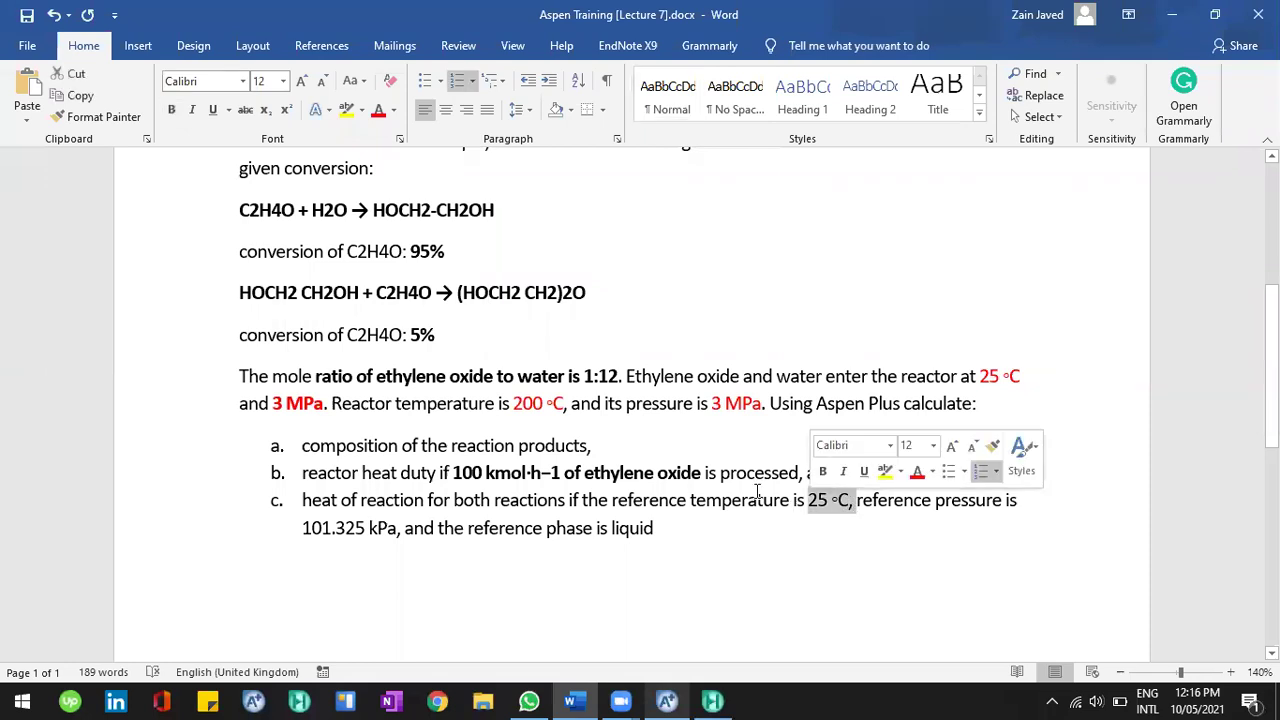
scroll(757, 491, up, 1)
scroll(1077, 395, down, 1)
drag(1027, 378, 980, 374)
click(830, 402)
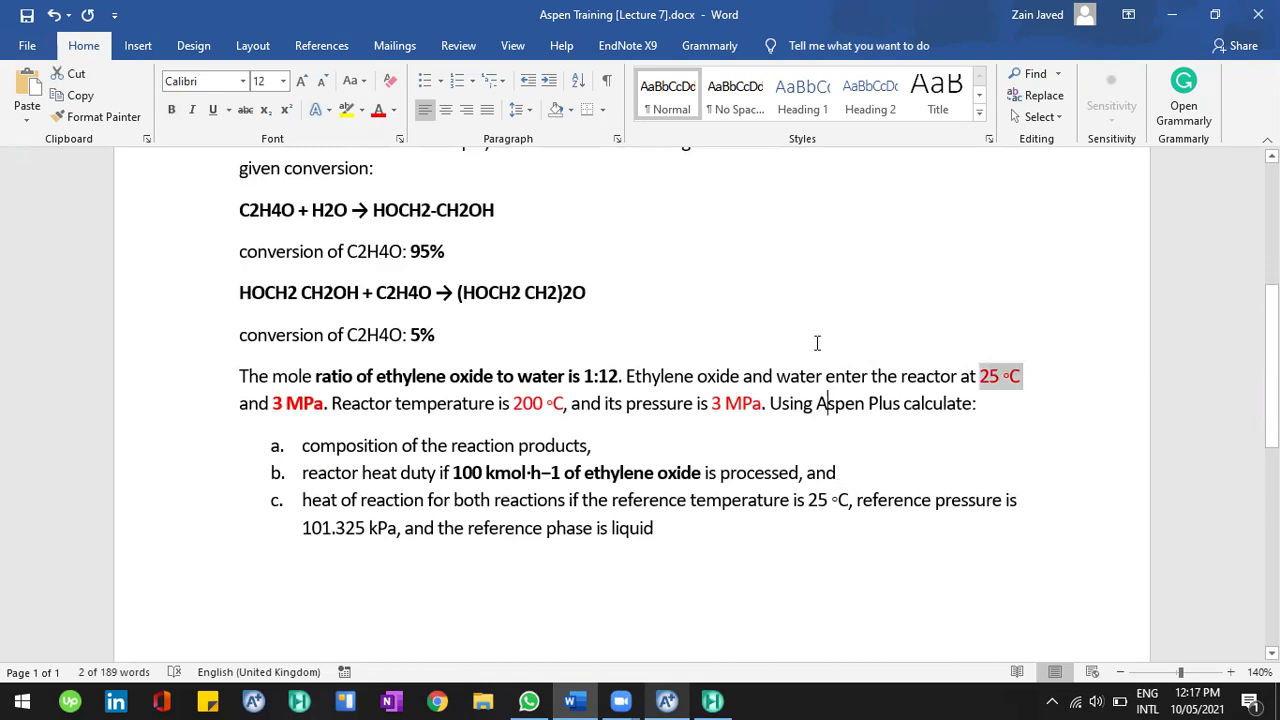
Make the reference pressure of 101.325 kPa and the reference temperature of 25 °C bold in item c.
scroll(818, 343, down, 3)
drag(848, 312, 807, 310)
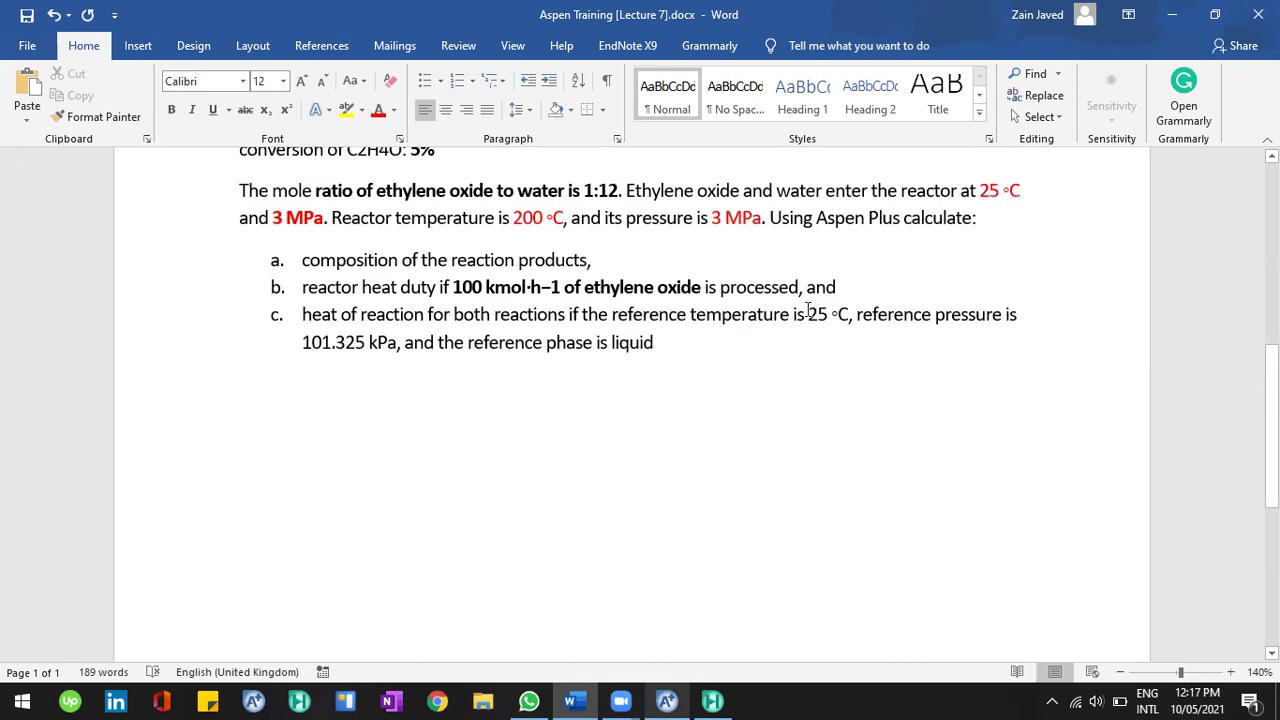
click(391, 343)
shift+click(288, 347)
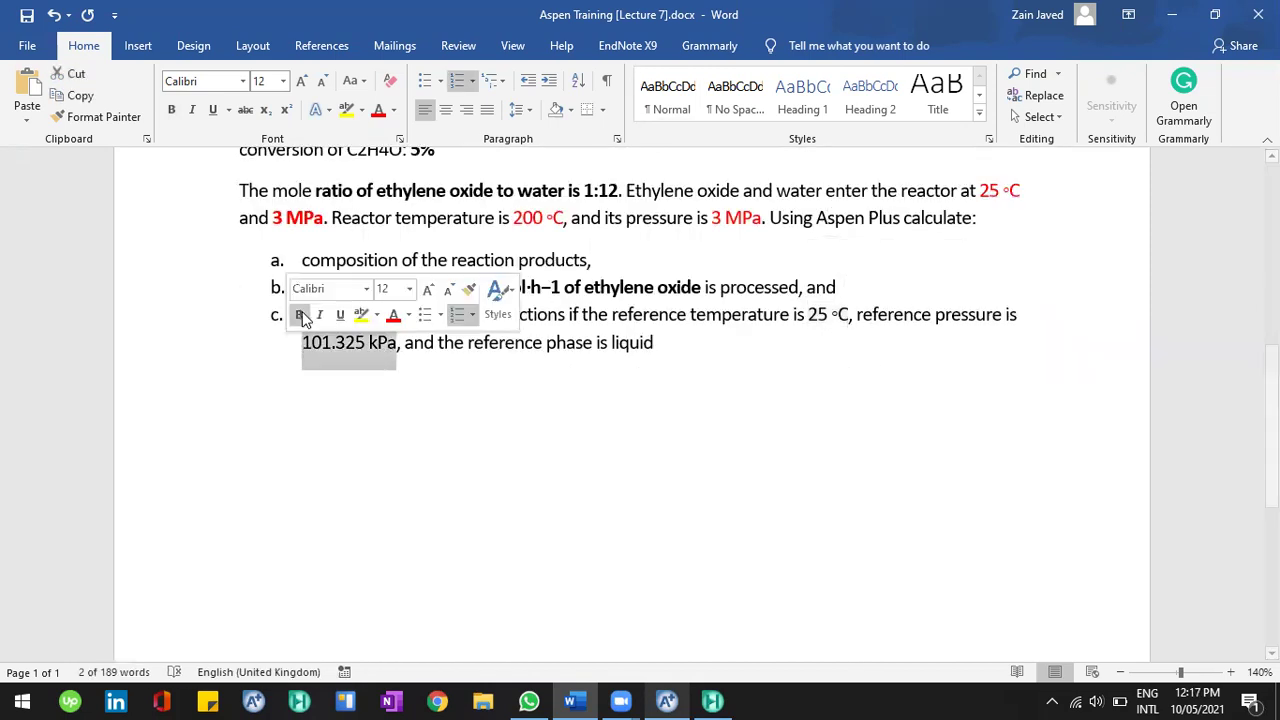
key(ctrl+b)
drag(808, 316, 853, 318)
click(860, 292)
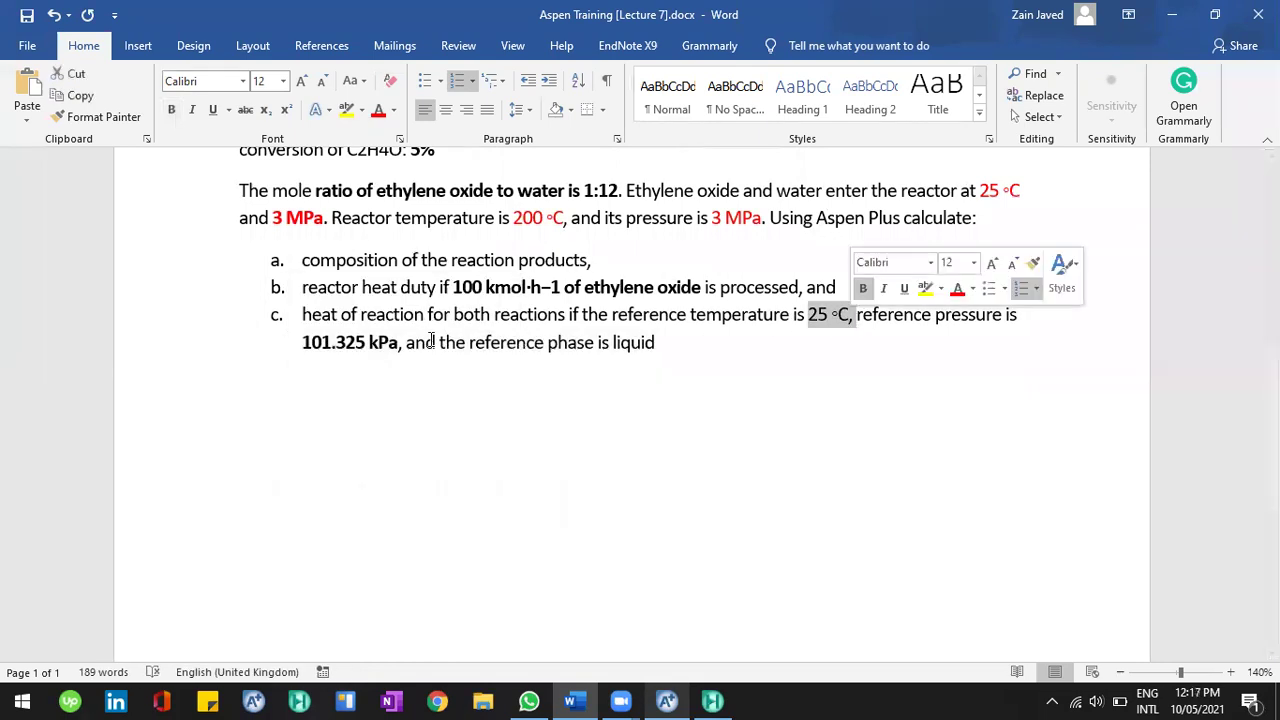
key(Down)
Make "phase is liquid" bold at the end of item c.
scroll(404, 320, up, 1)
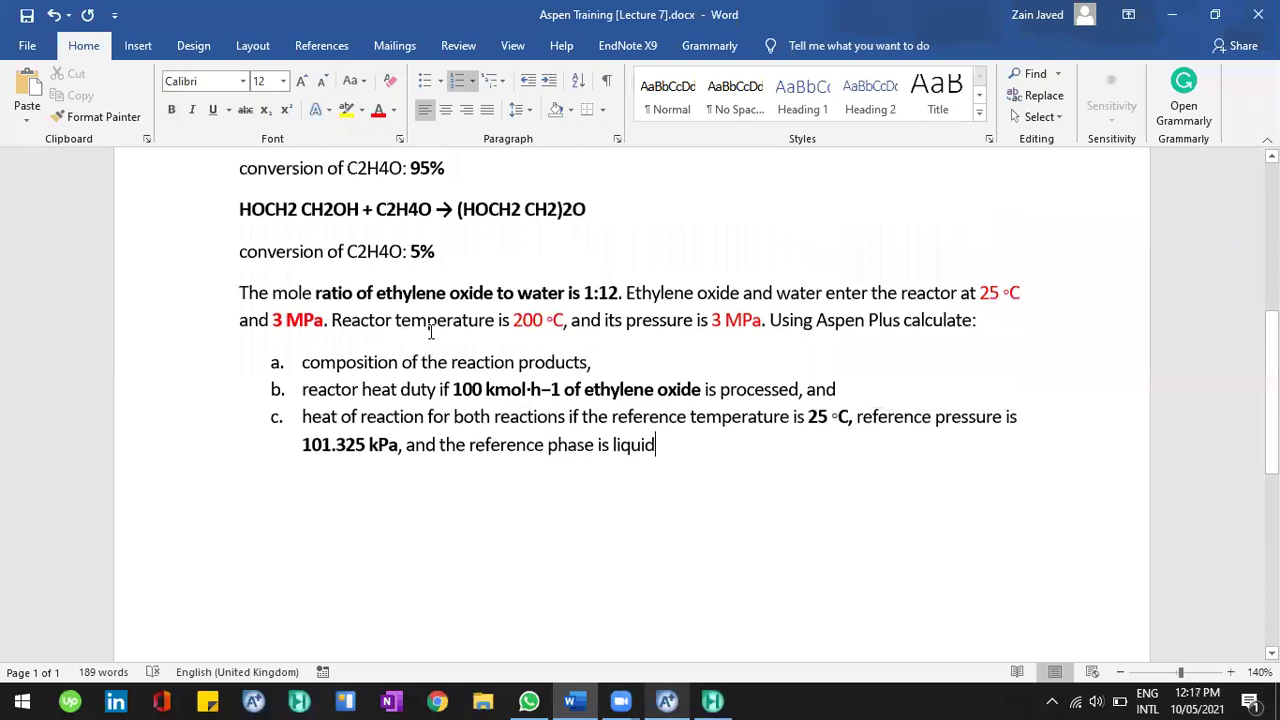
scroll(431, 331, up, 2)
click(430, 333)
click(500, 418)
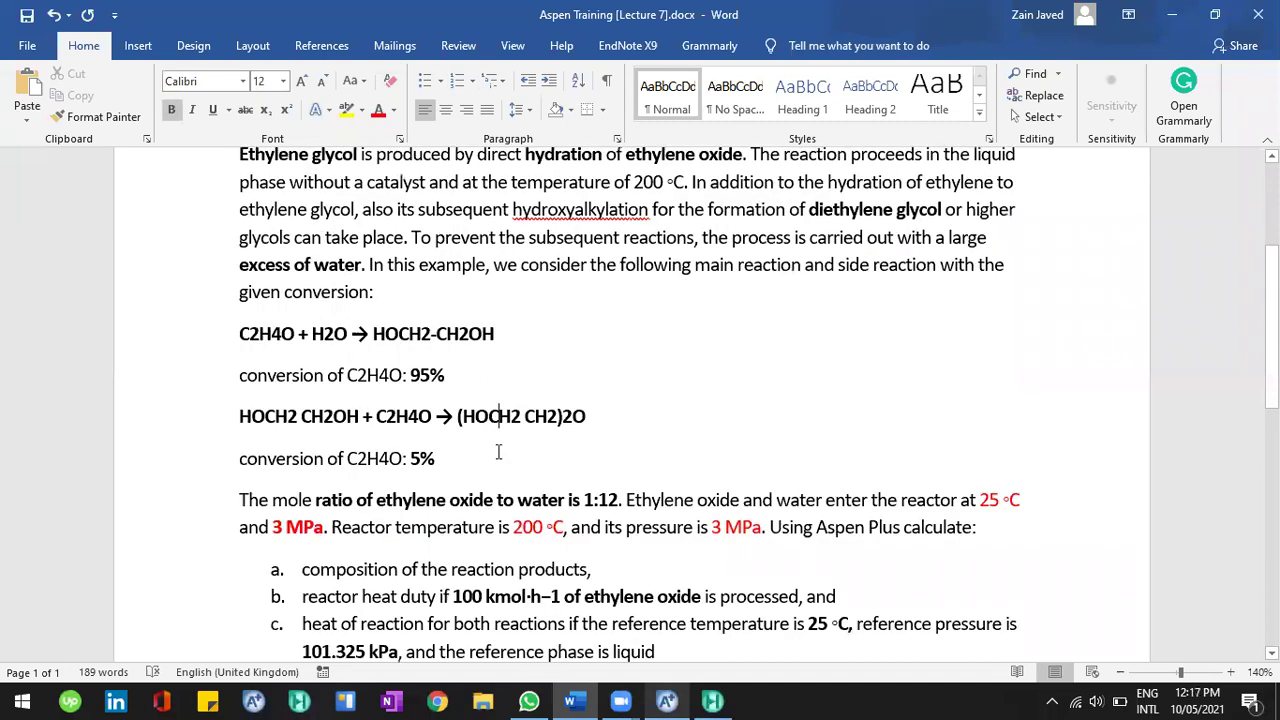
scroll(491, 424, down, 1)
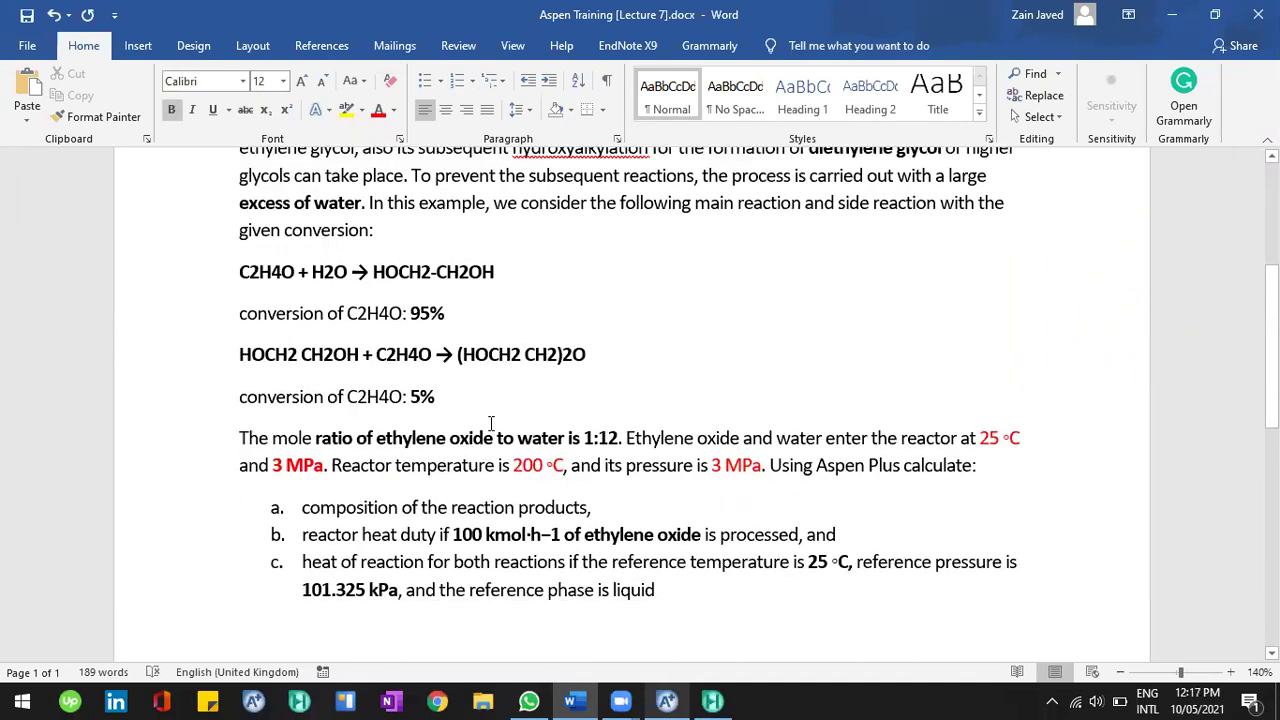
scroll(491, 424, down, 1)
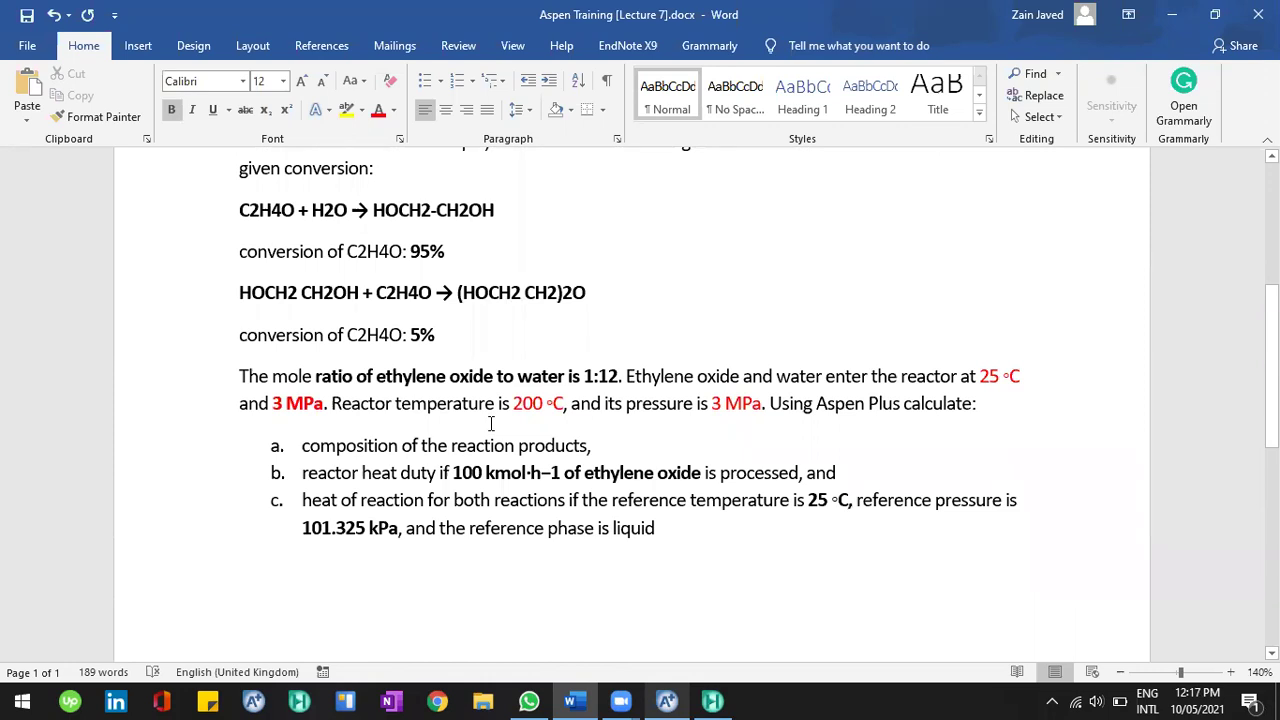
scroll(531, 472, down, 1)
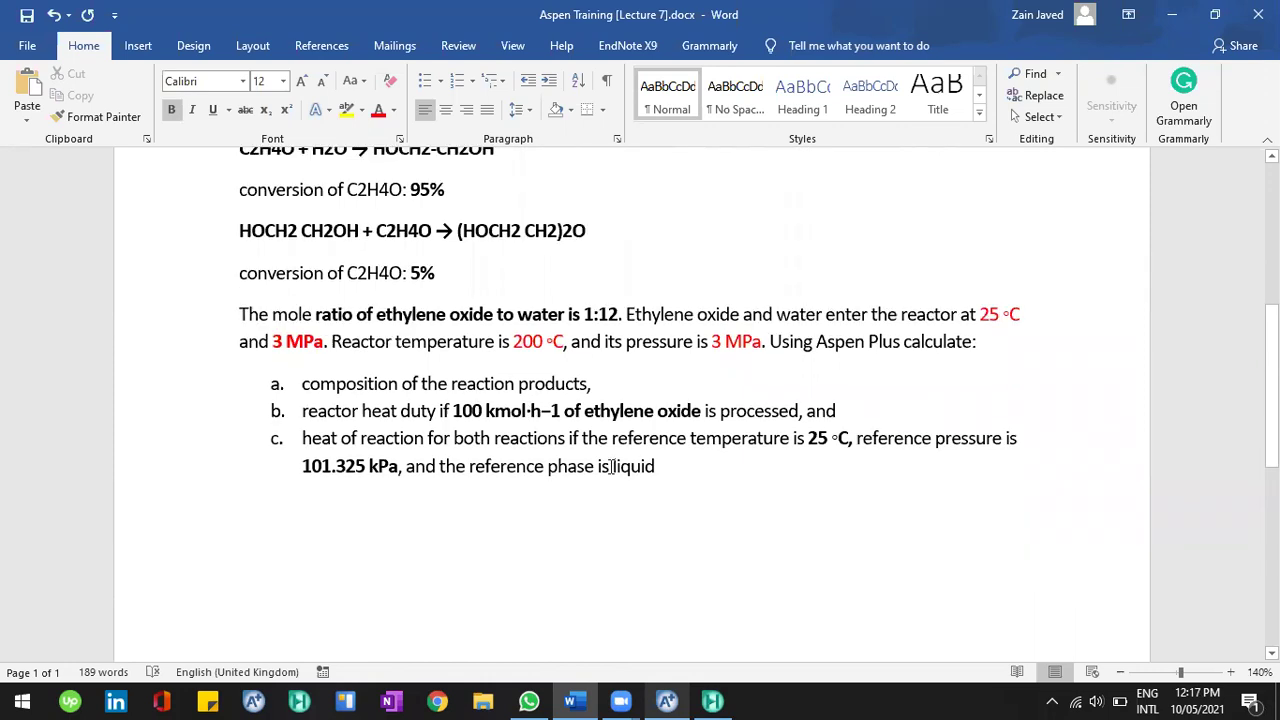
drag(588, 466, 547, 466)
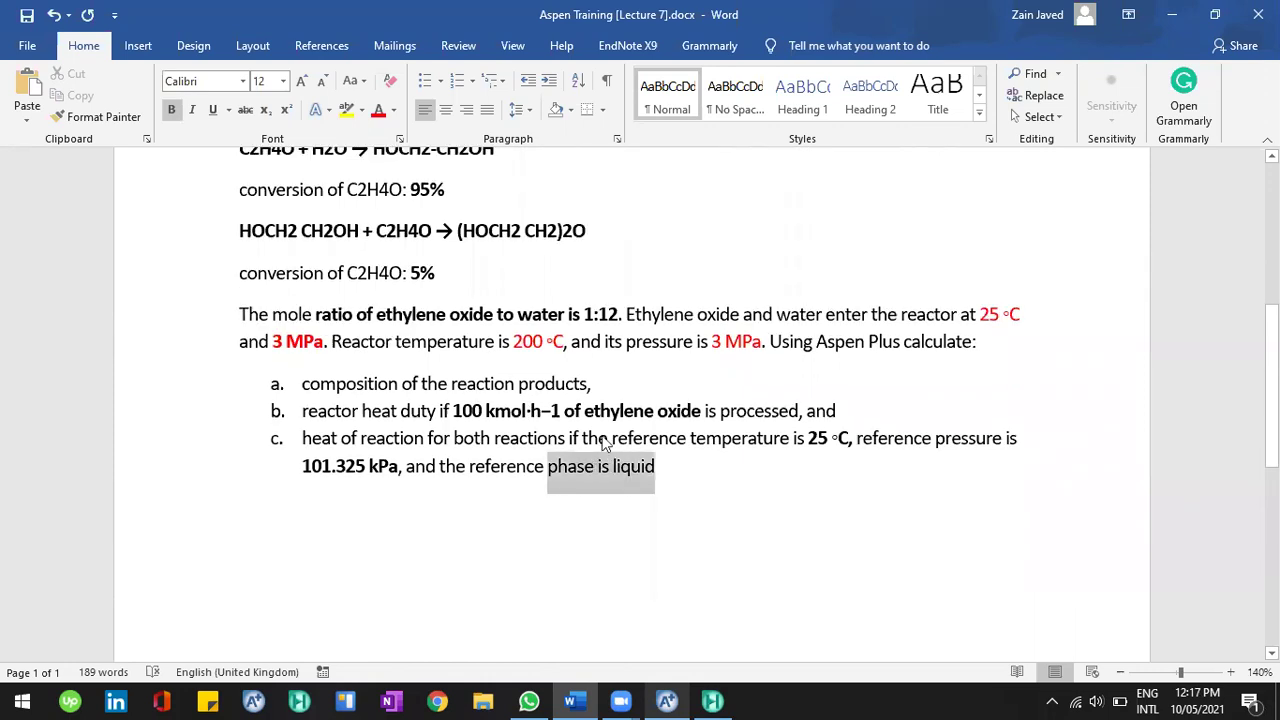
click(522, 410)
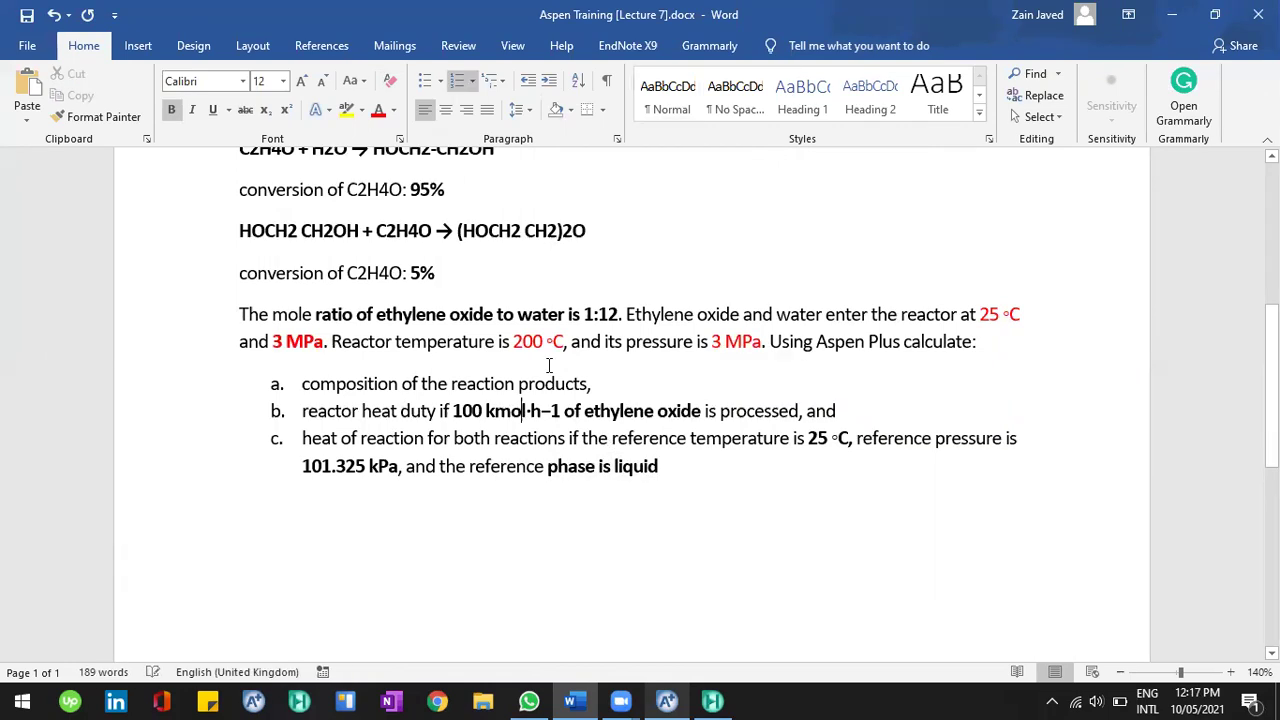
Switch to Aspen Plus and open the component specifications in the Properties environment, ready for the first component.
scroll(549, 365, up, 3)
scroll(549, 365, up, 1)
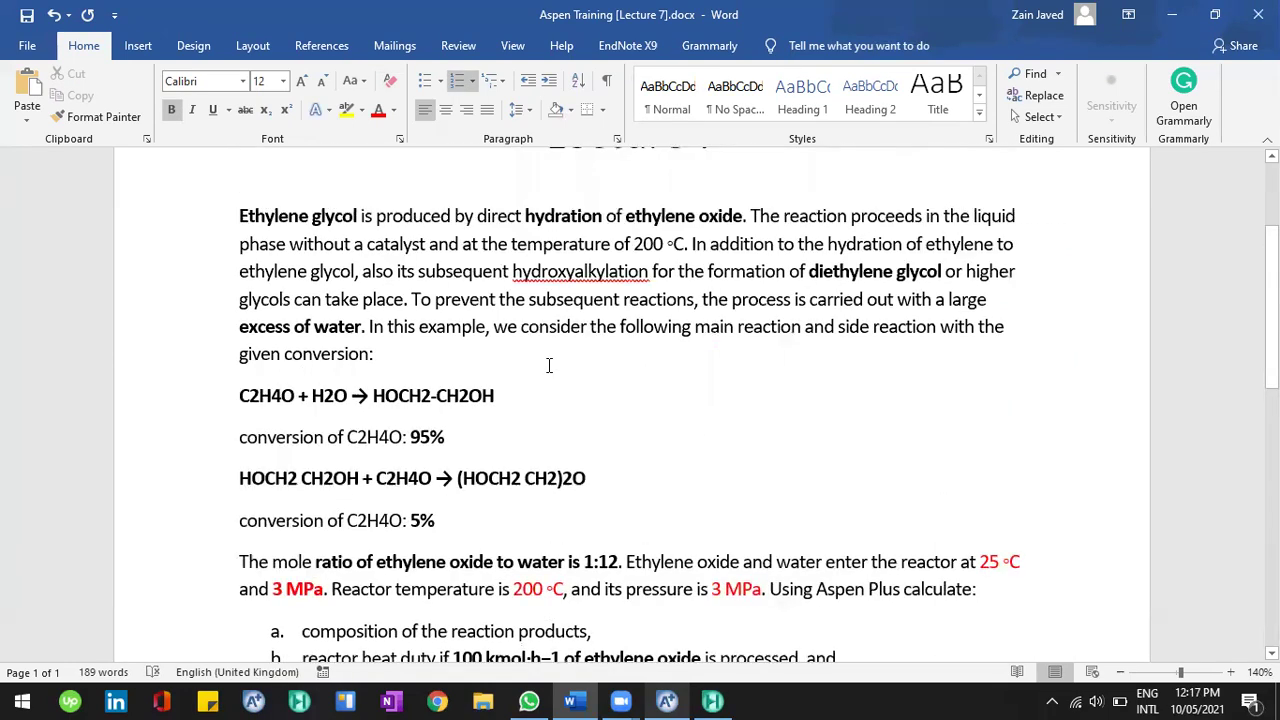
scroll(710, 424, up, 1)
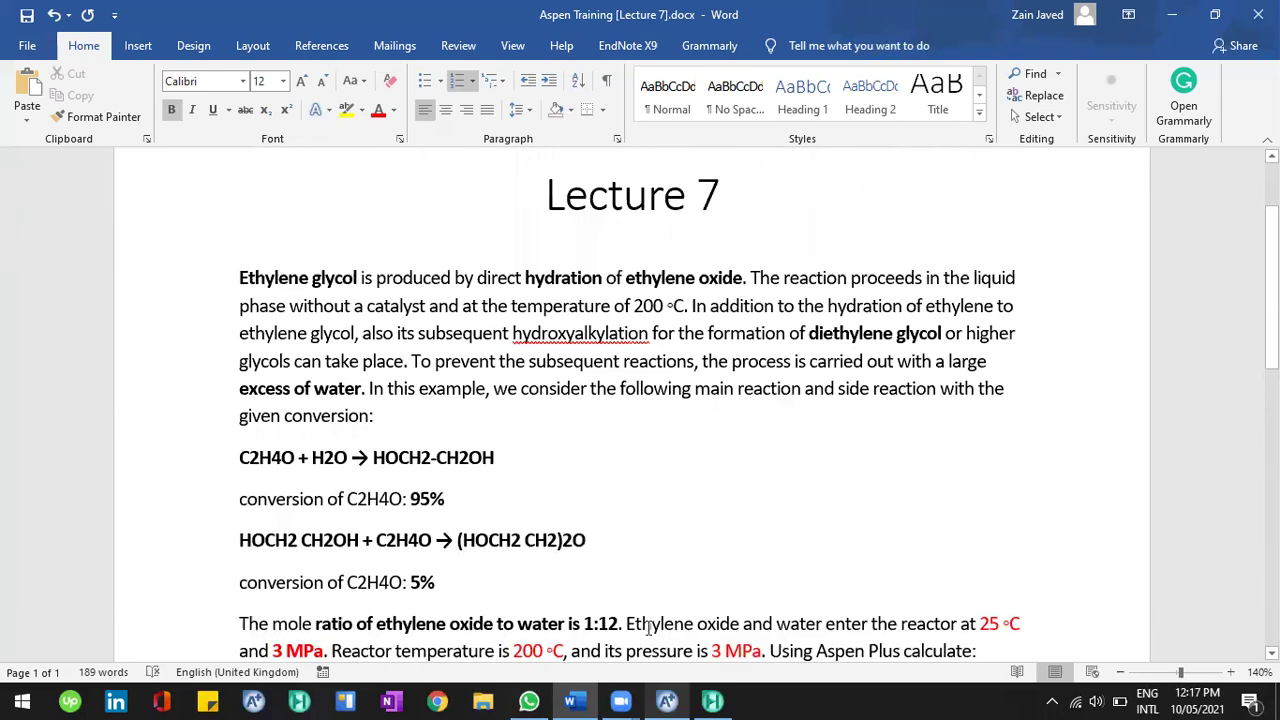
key(alt+Tab)
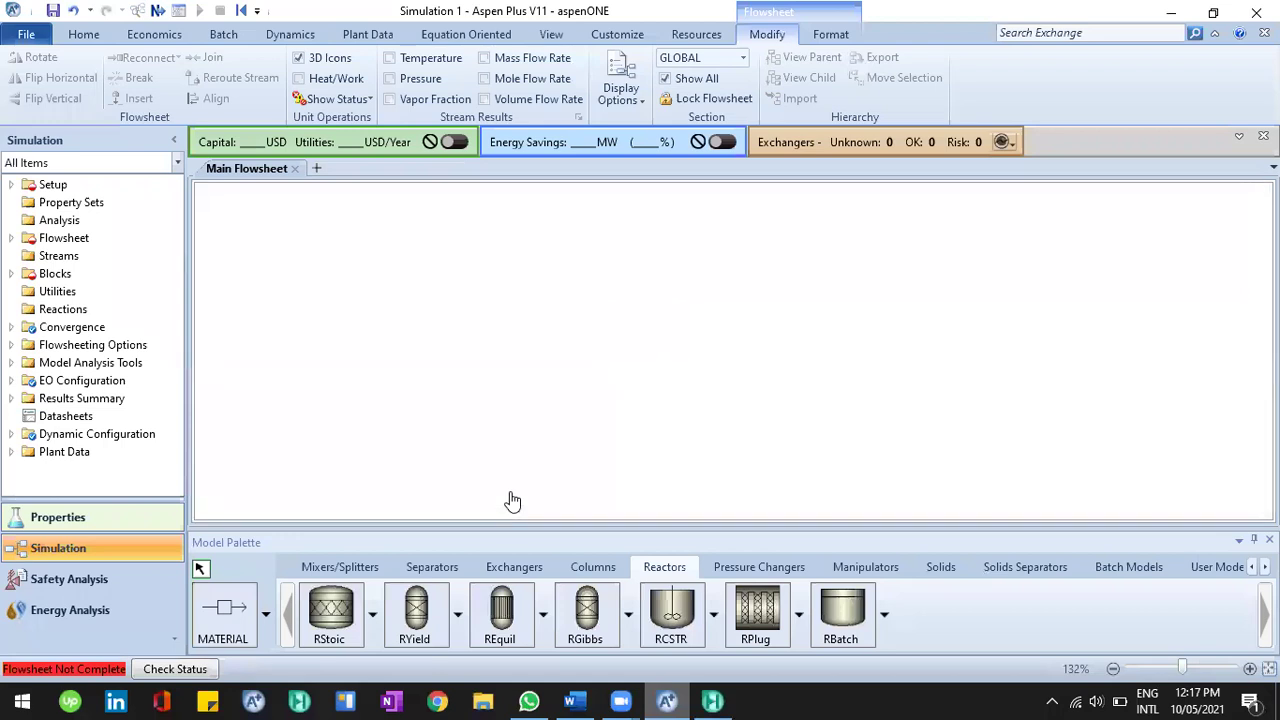
key(F4)
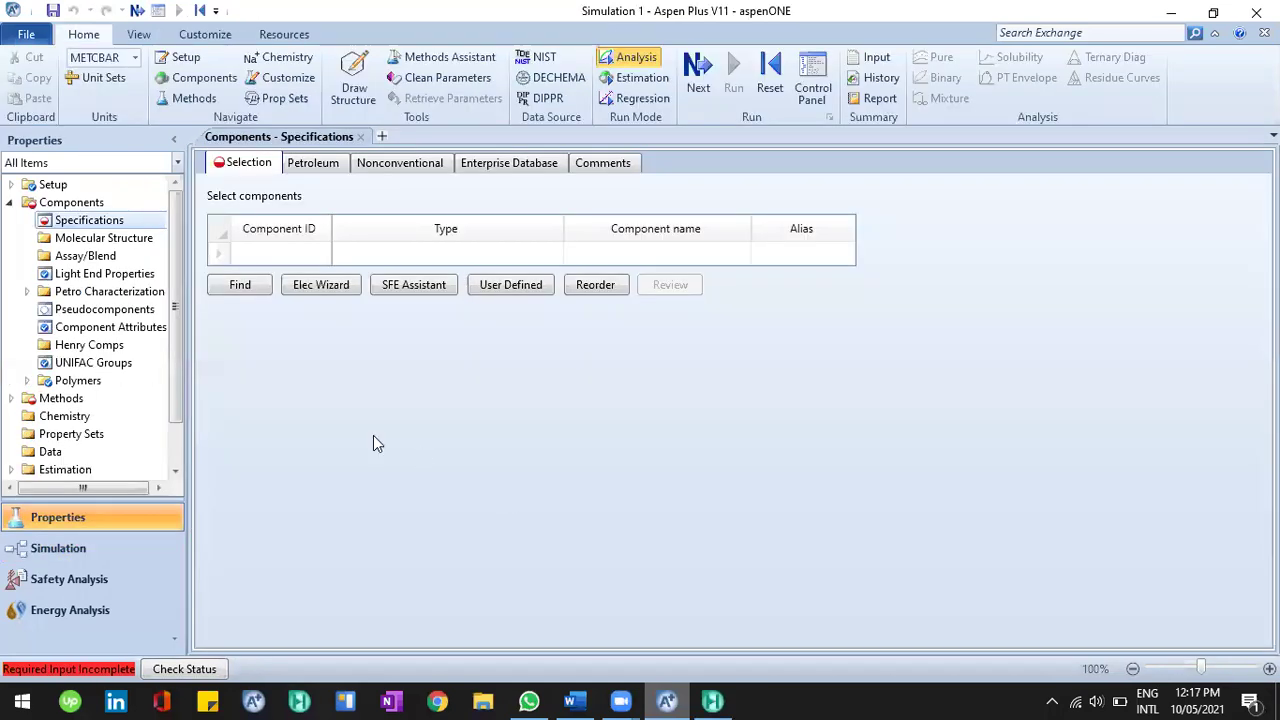
click(240, 287)
click(274, 255)
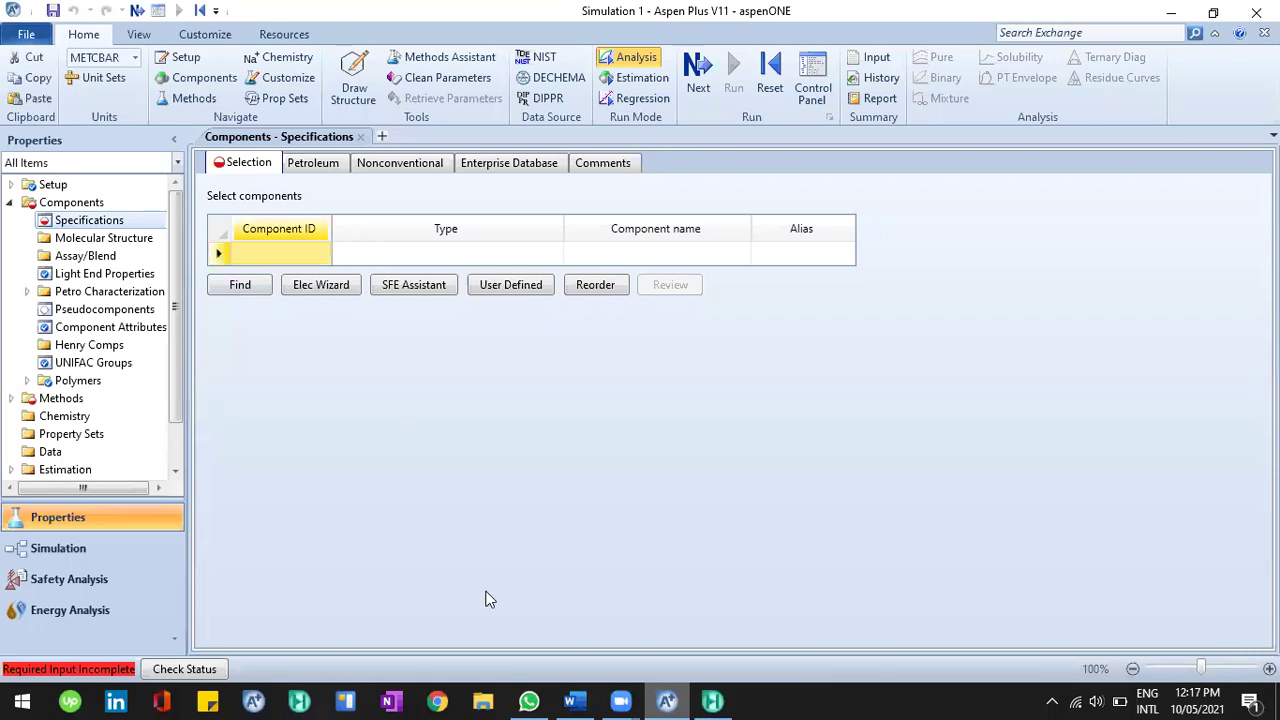
Check the problem statement in Word, and search the Aspen Plus databanks for compounds containing "ethylene glycol".
click(571, 700)
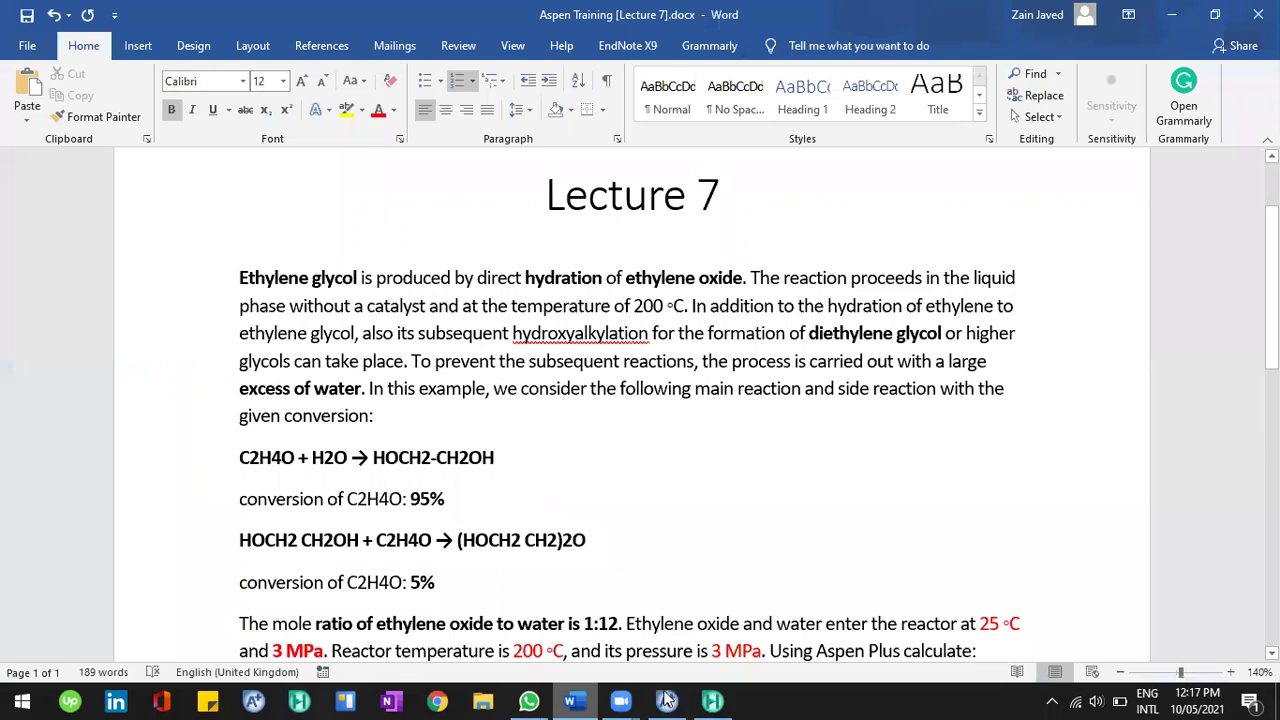
key(alt+Tab)
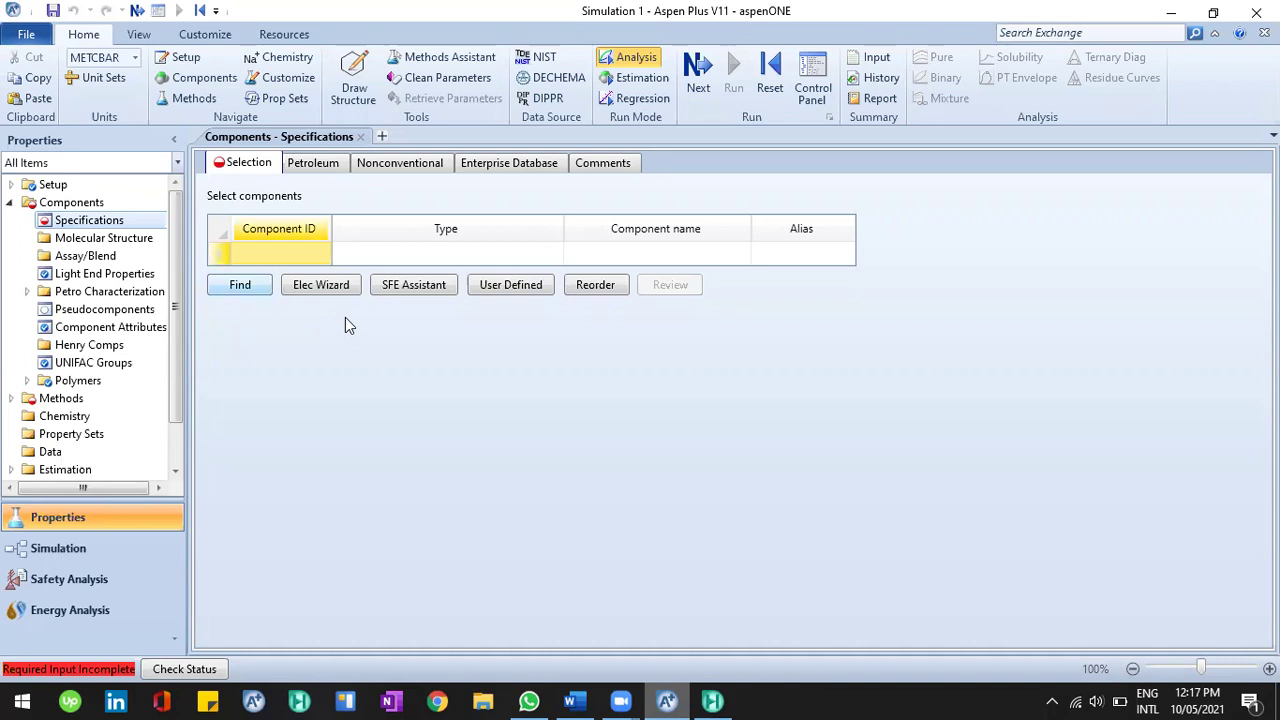
key(Return)
text(eth)
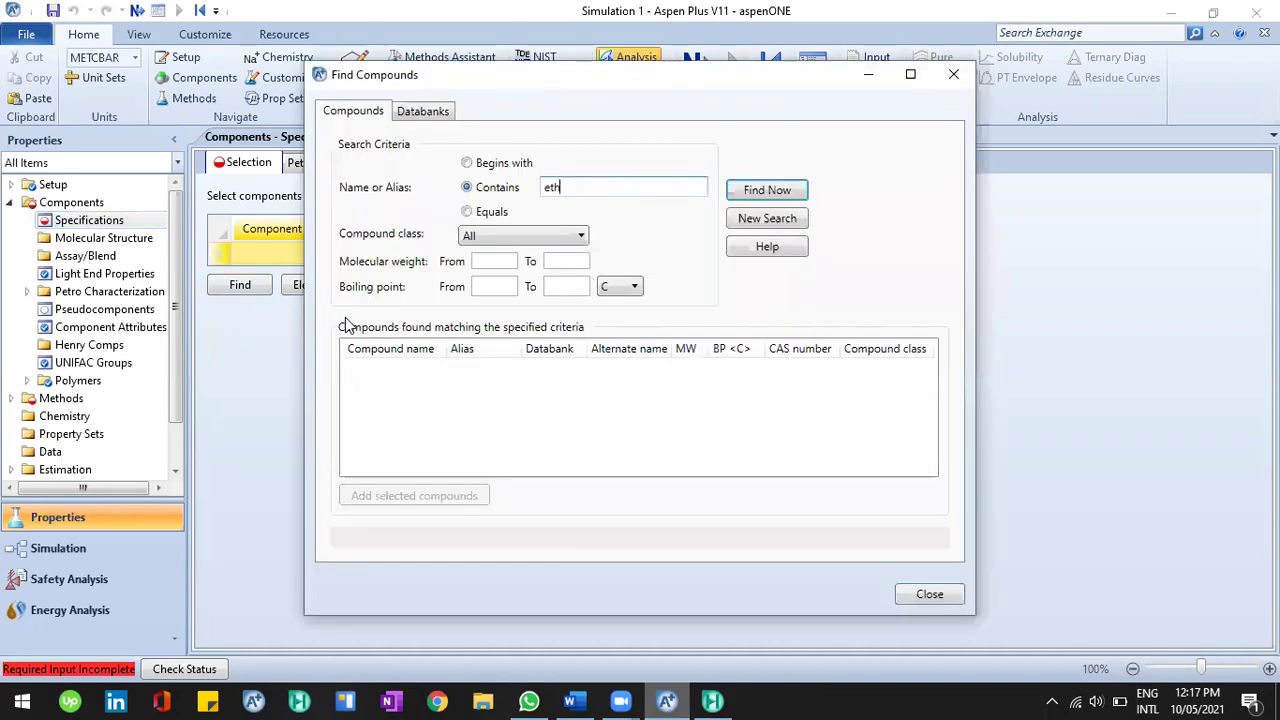
text(ylene glycoe)
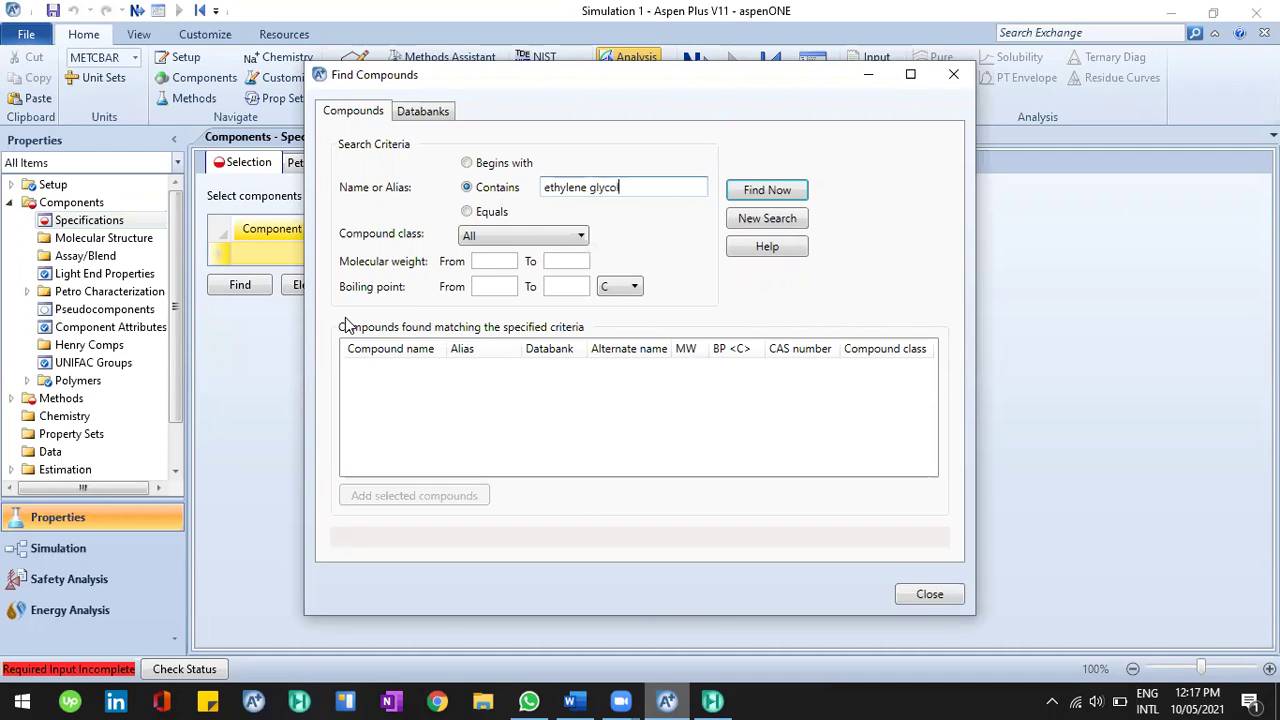
key(Return)
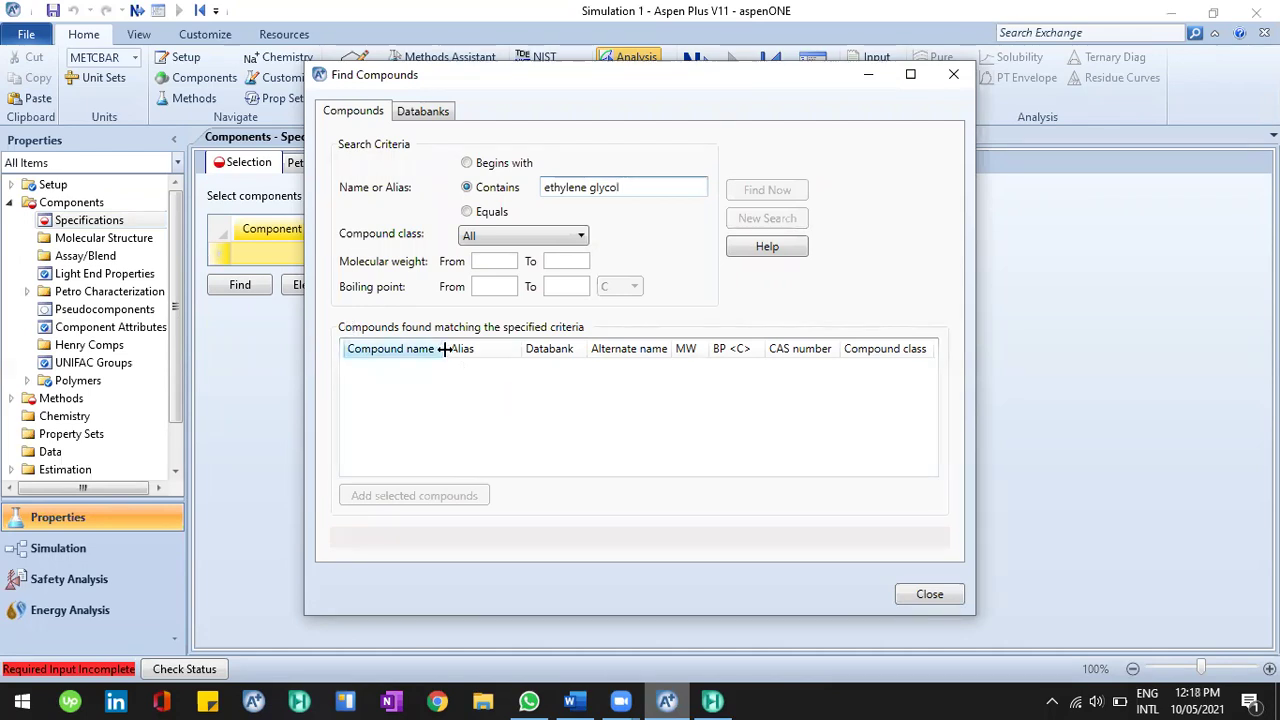
Widen the compound name column in the search results and add ETHYLENE-GLYCOL to the component list.
drag(443, 348, 545, 350)
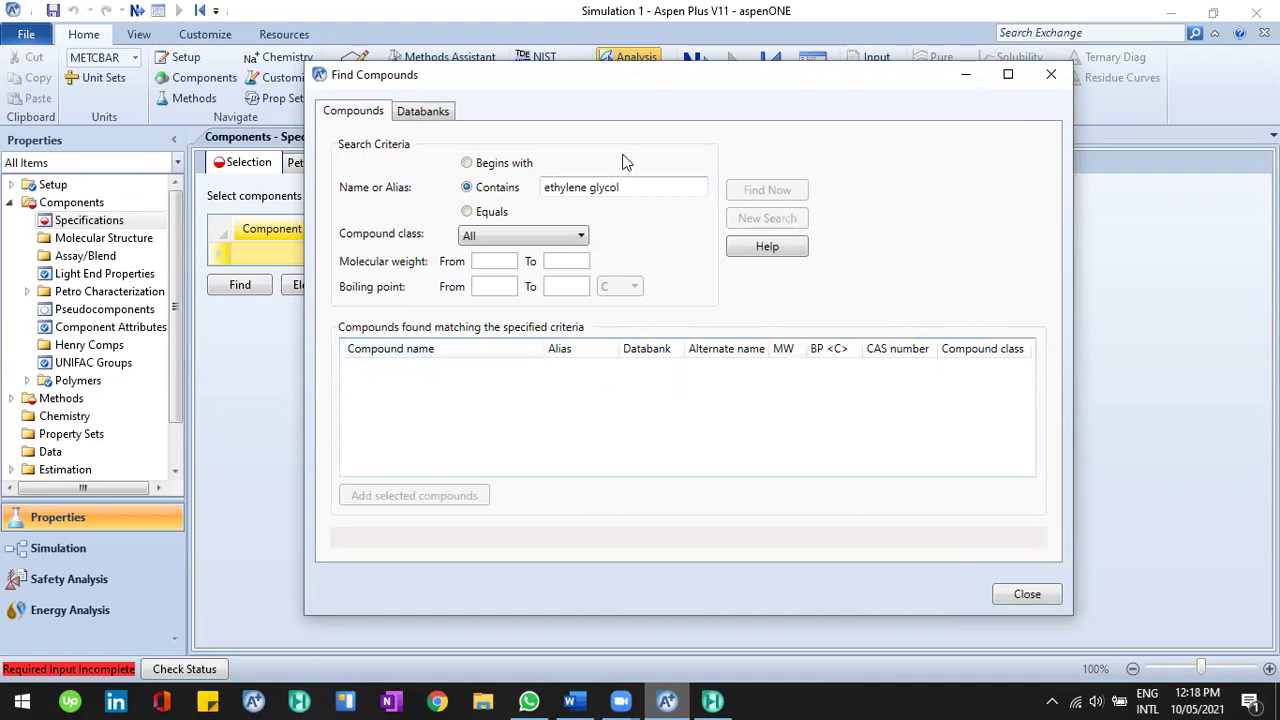
drag(684, 86, 668, 78)
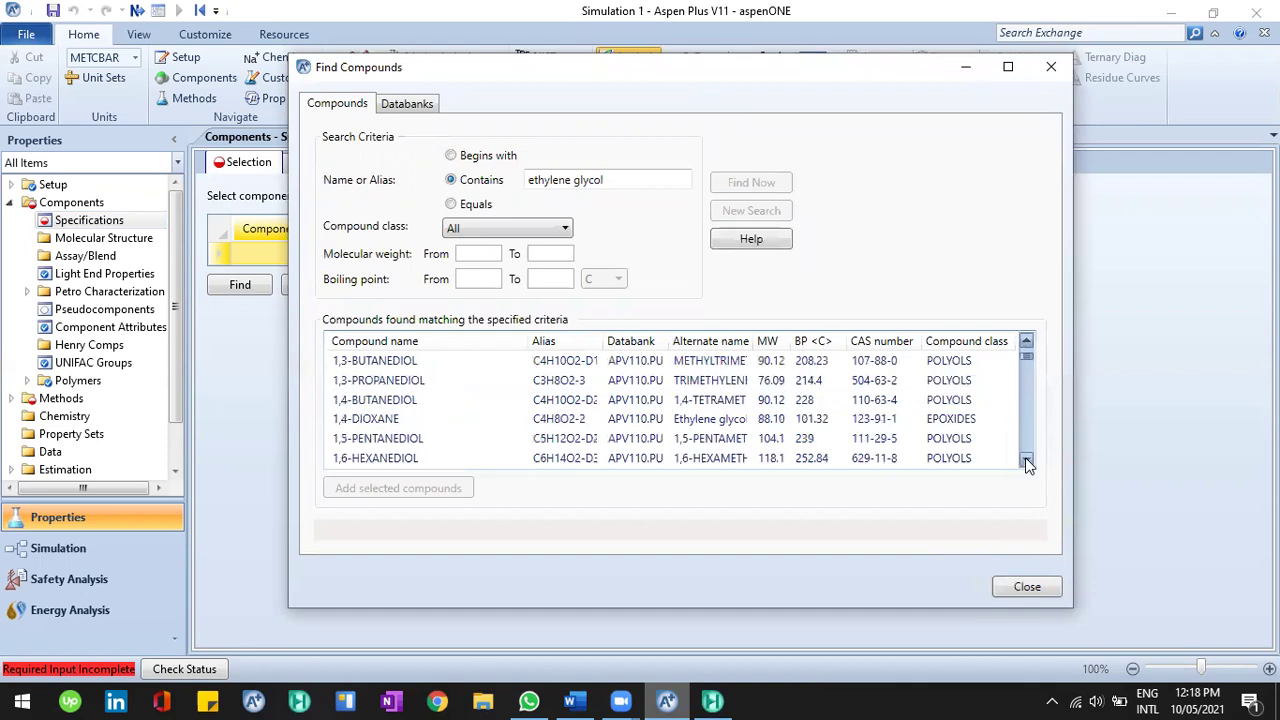
click(1026, 460)
click(1026, 460)
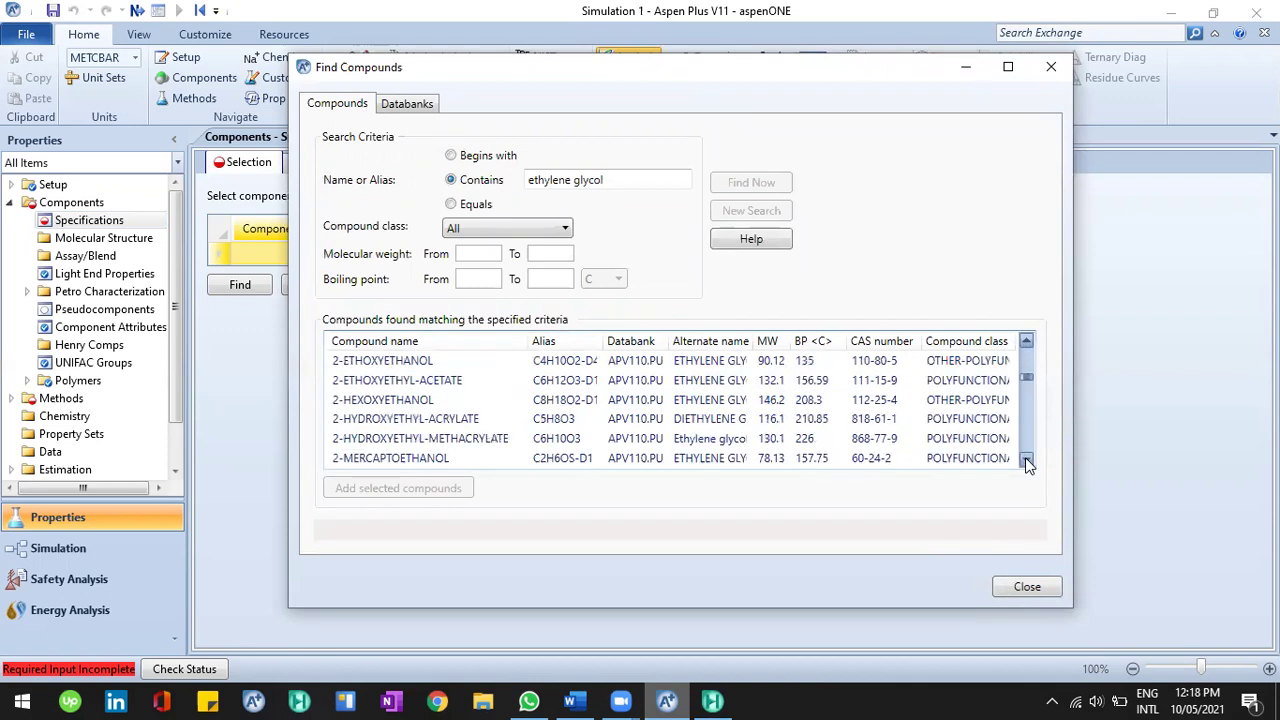
click(1026, 460)
click(1026, 460)
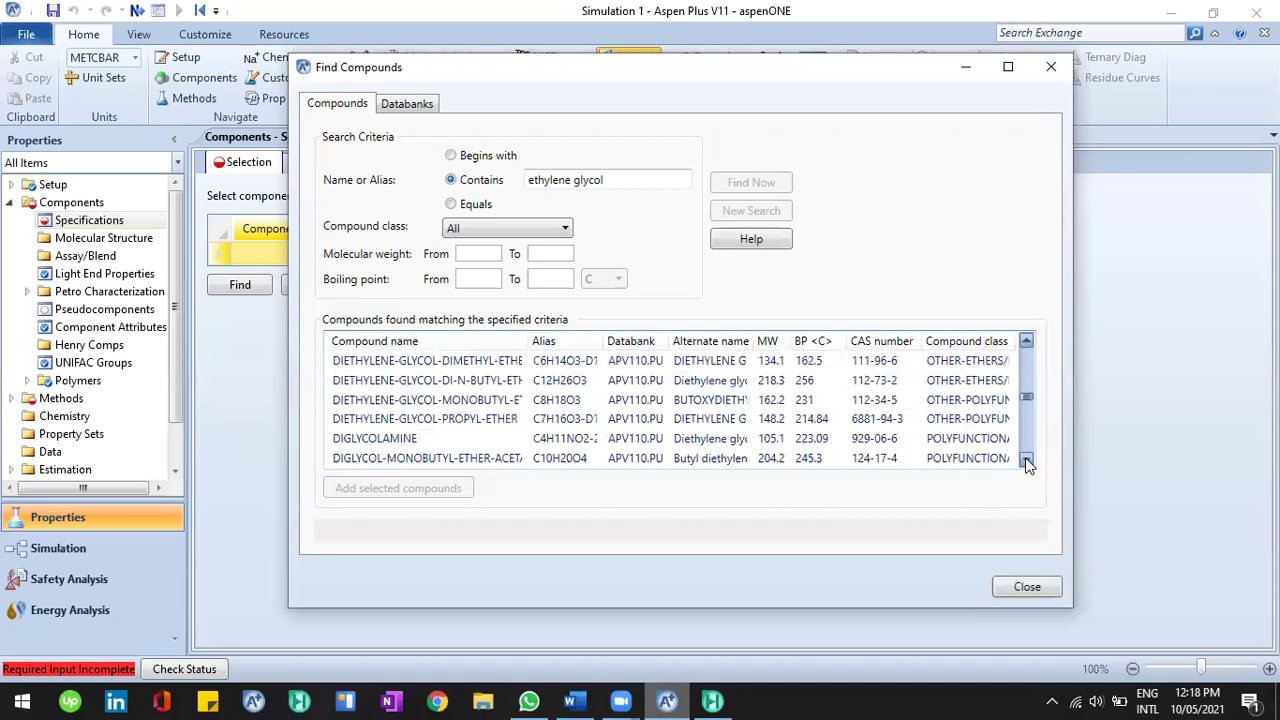
click(1026, 460)
click(427, 444)
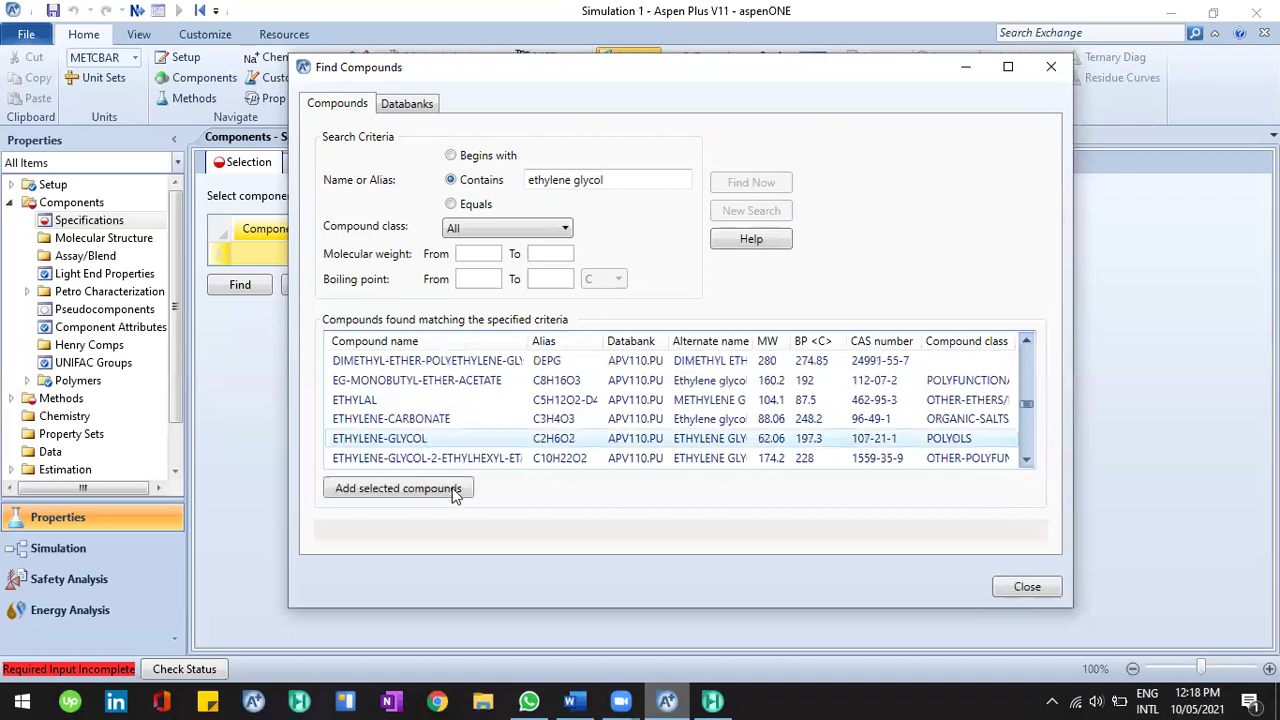
click(455, 492)
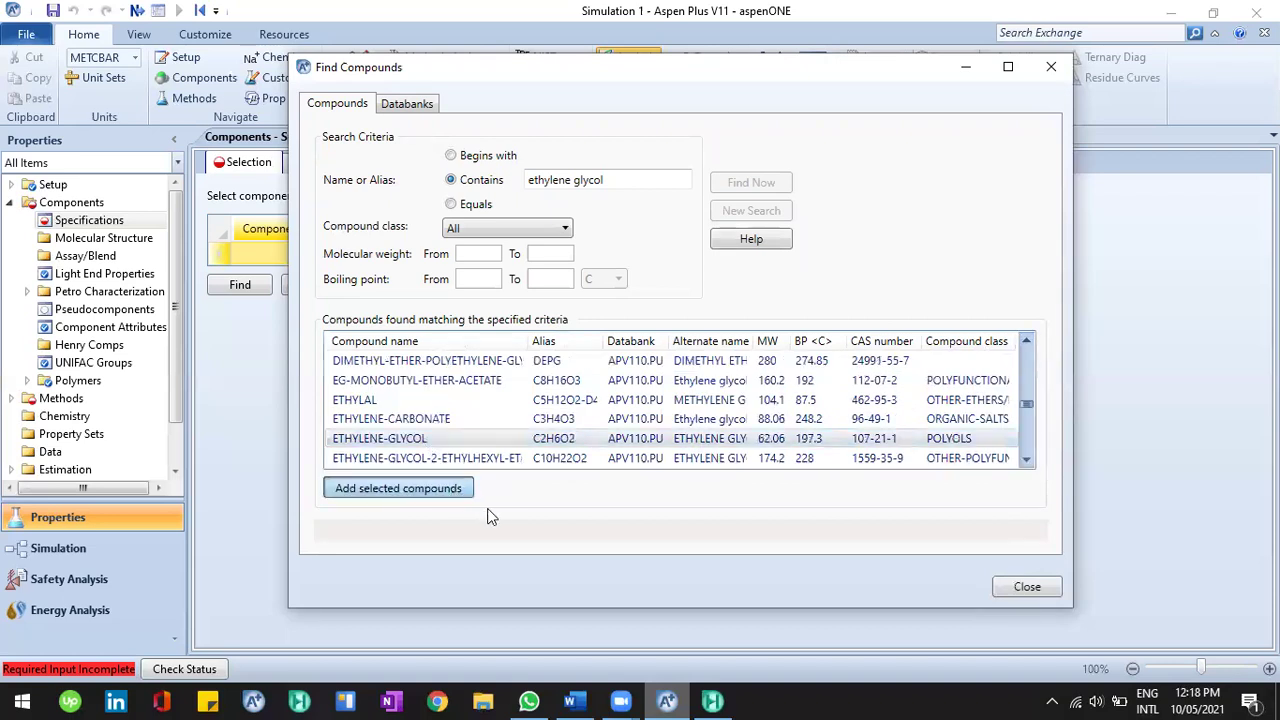
Copy "diethylene glycol" from the Word problem statement and run a fresh compound search for it in Aspen Plus.
key(alt+Tab)
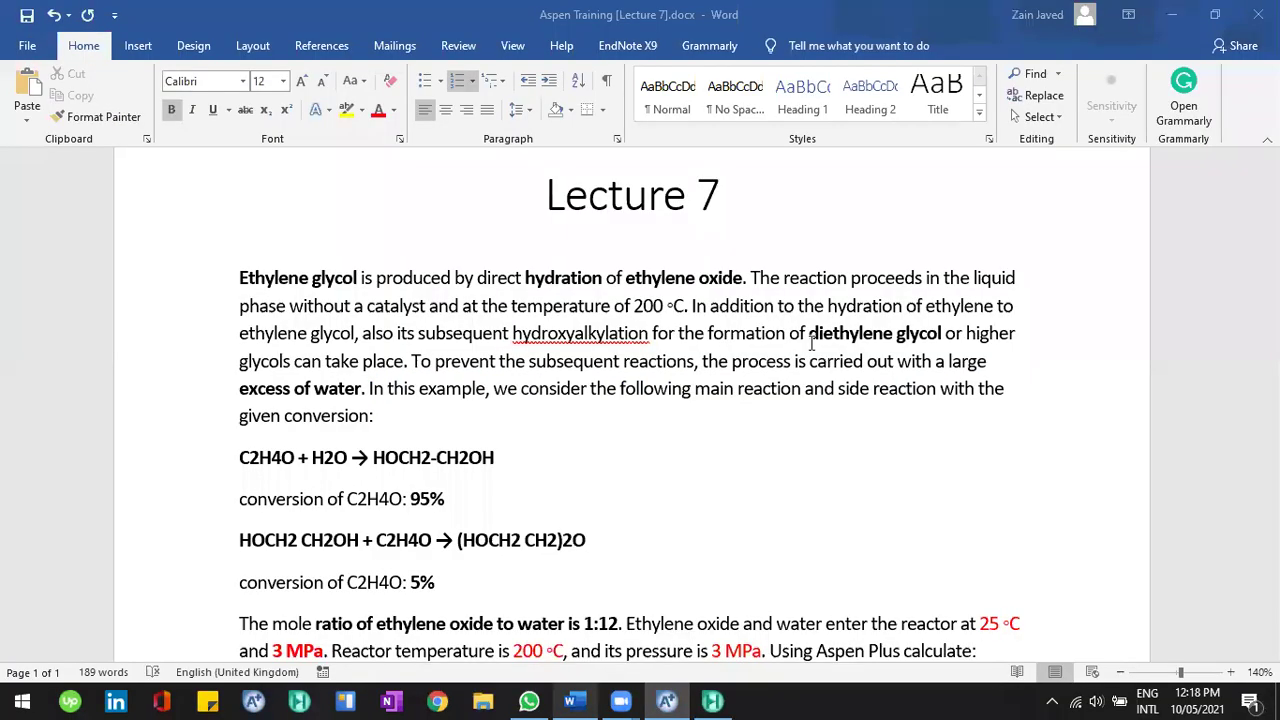
drag(809, 335, 943, 343)
key(ctrl+c)
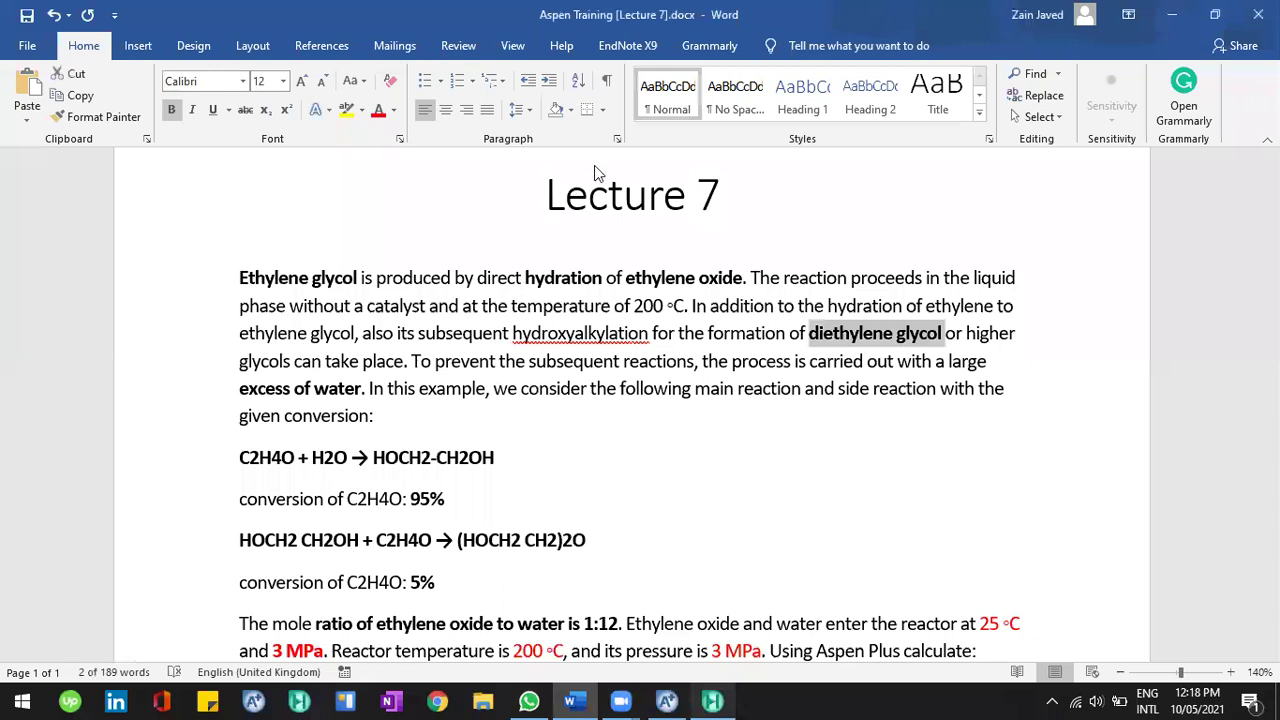
key(alt+Tab)
triple_click(553, 182)
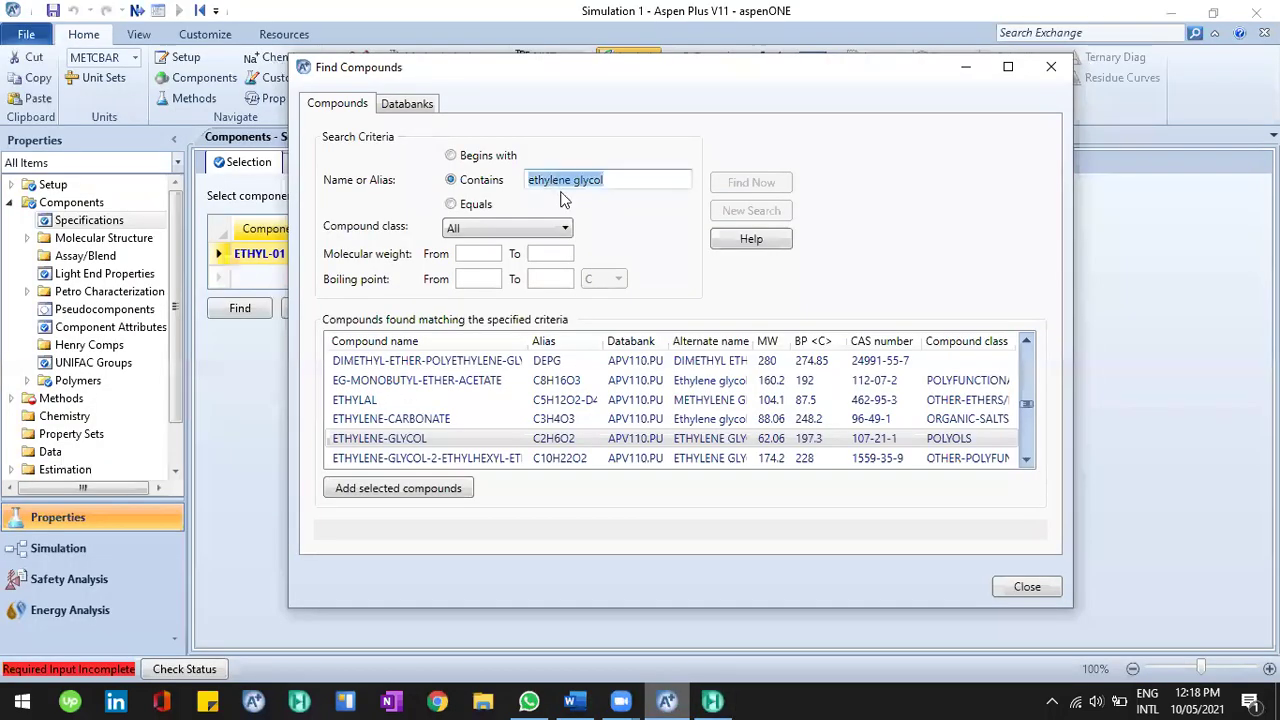
key(ctrl+v)
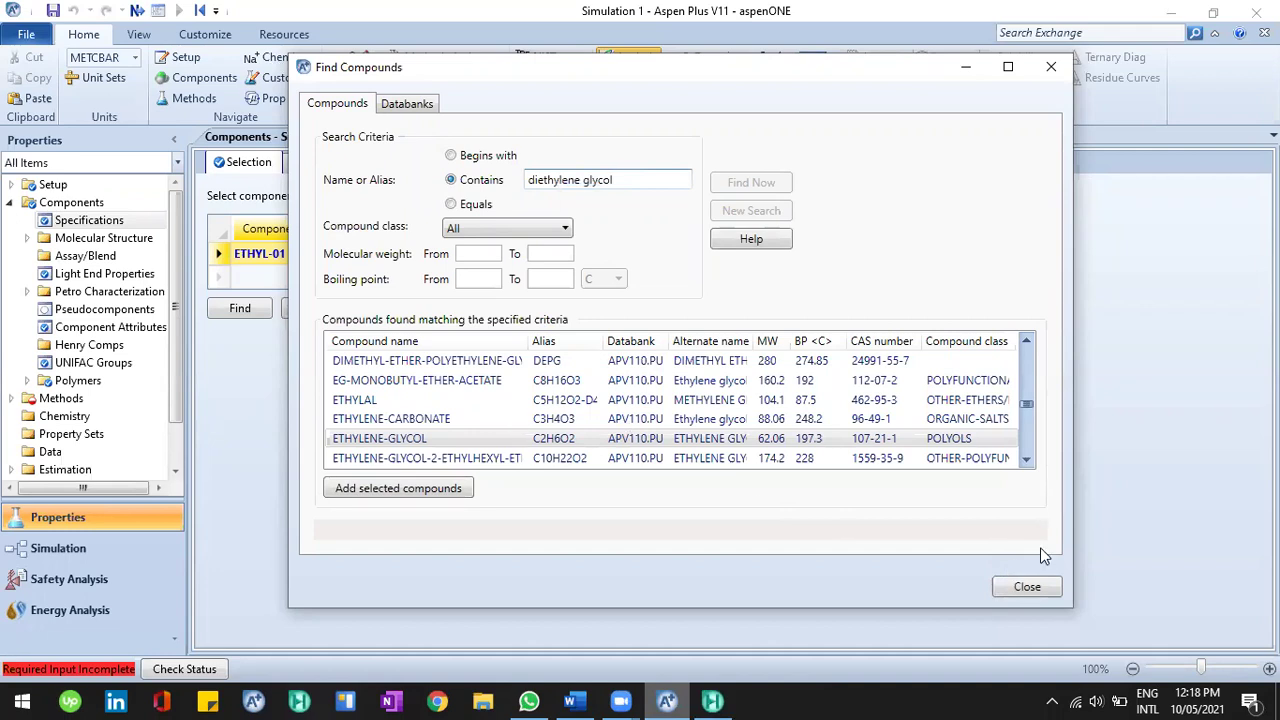
click(1025, 592)
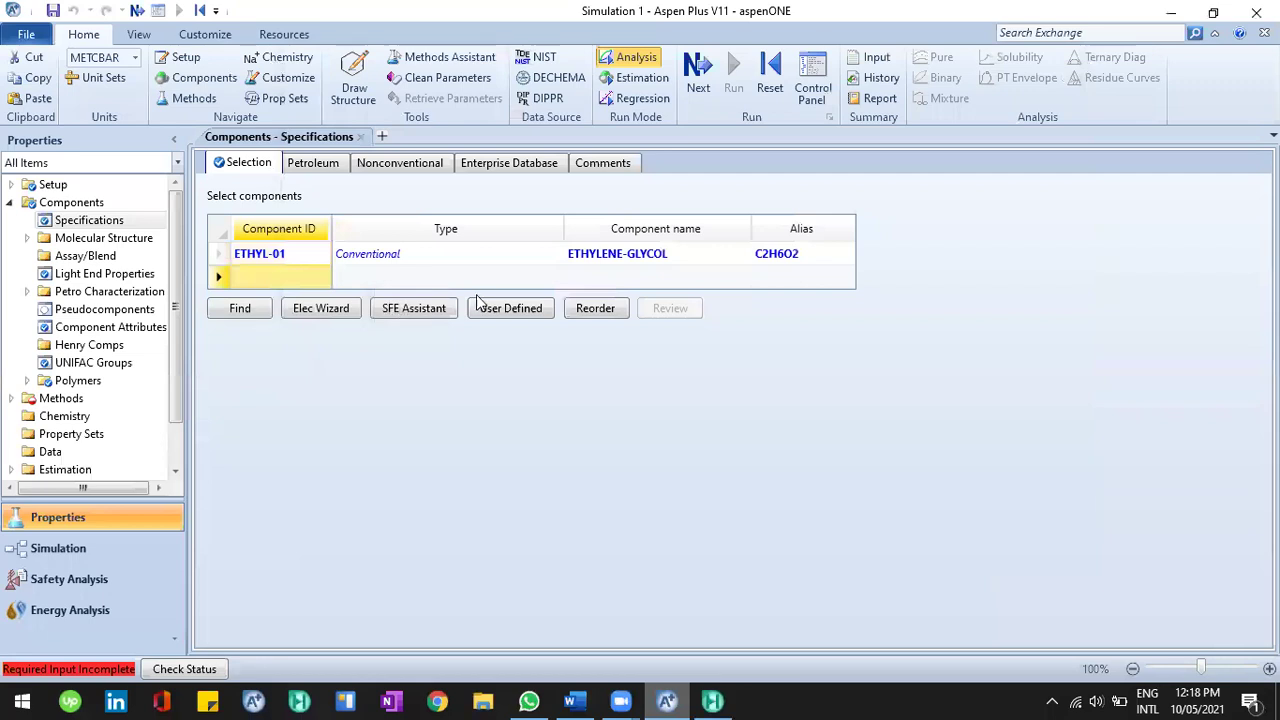
text(diethylene glycol)
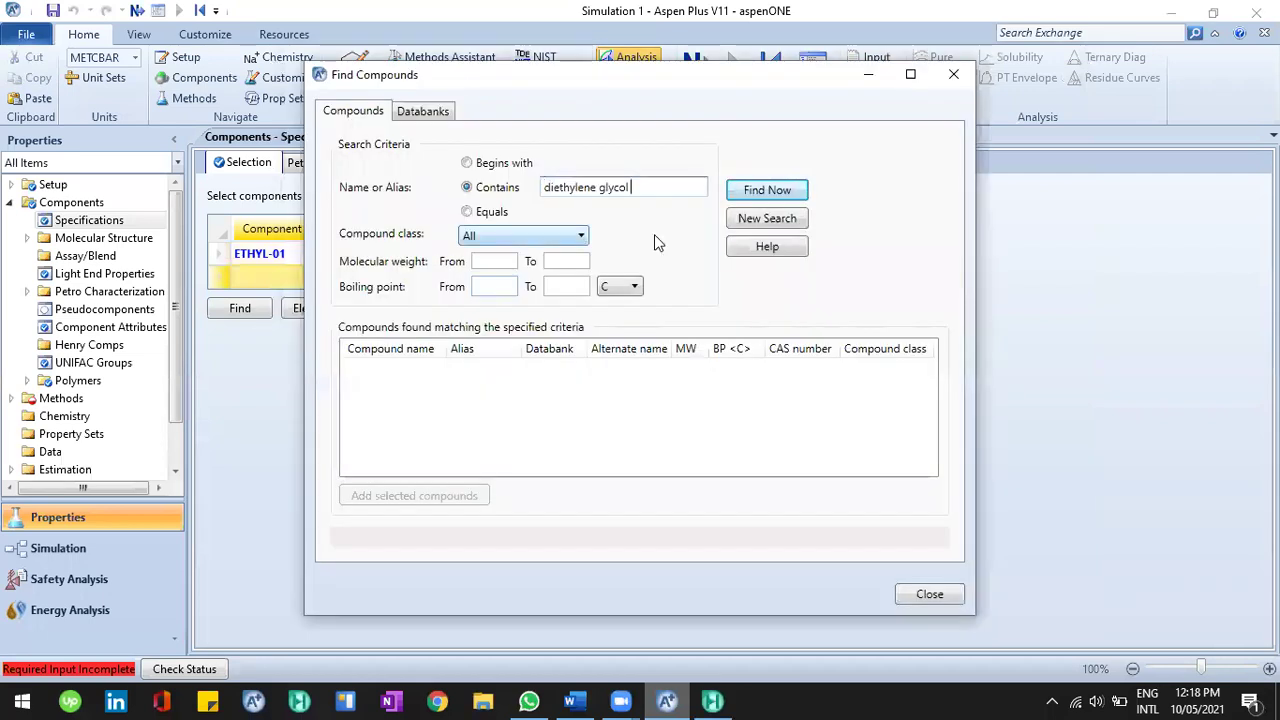
click(767, 192)
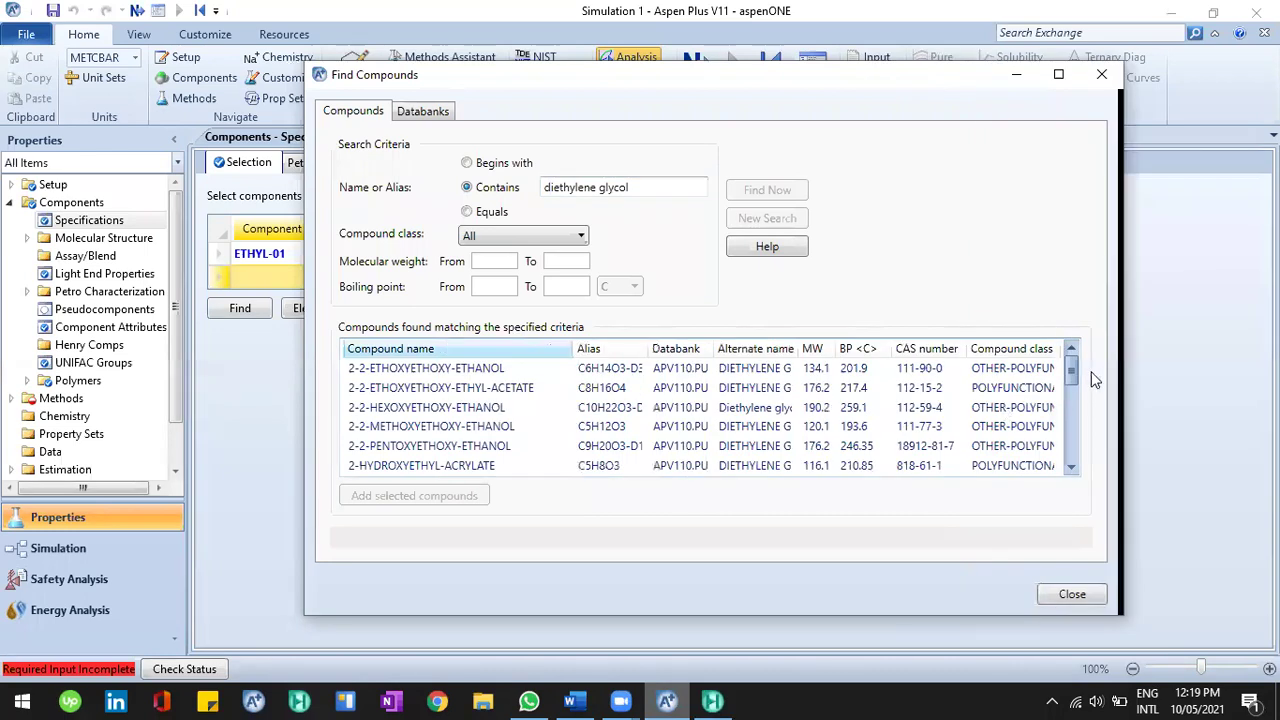
Add DIETHYLENE-GLYCOL from the search results to the component list and close the compound search.
click(1084, 472)
click(1084, 472)
click(1082, 470)
click(1082, 470)
click(448, 444)
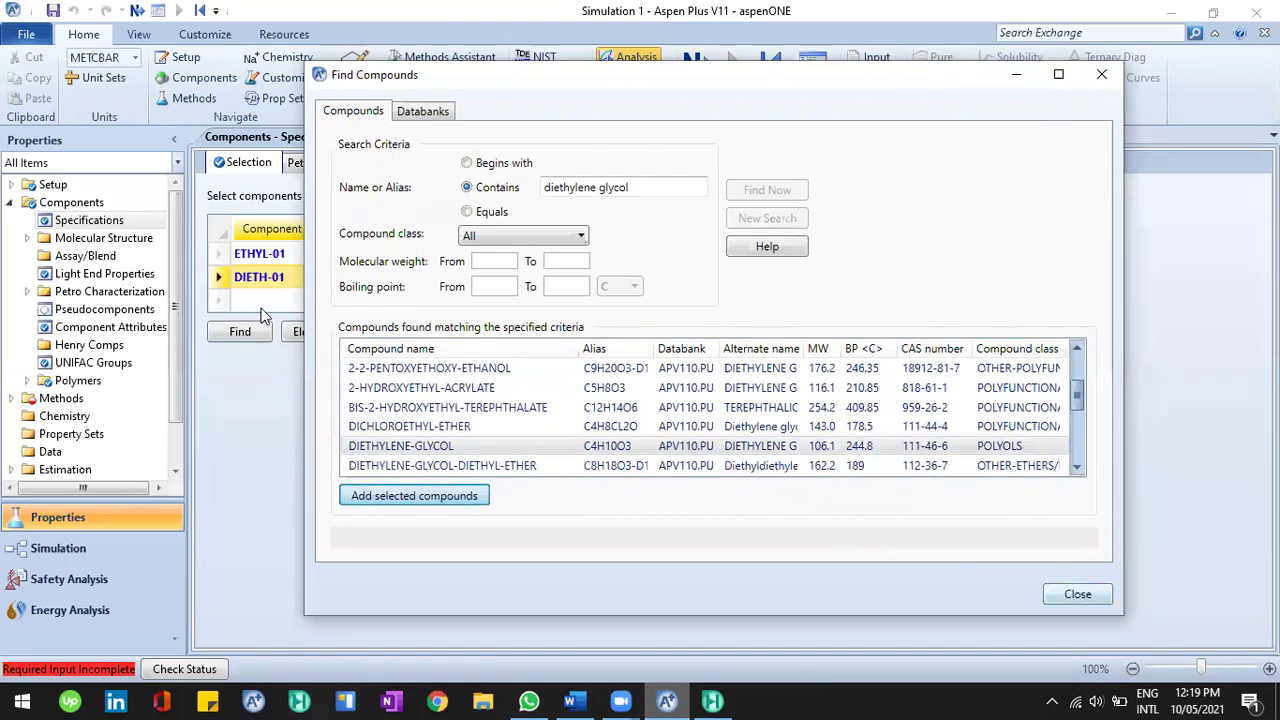
key(Escape)
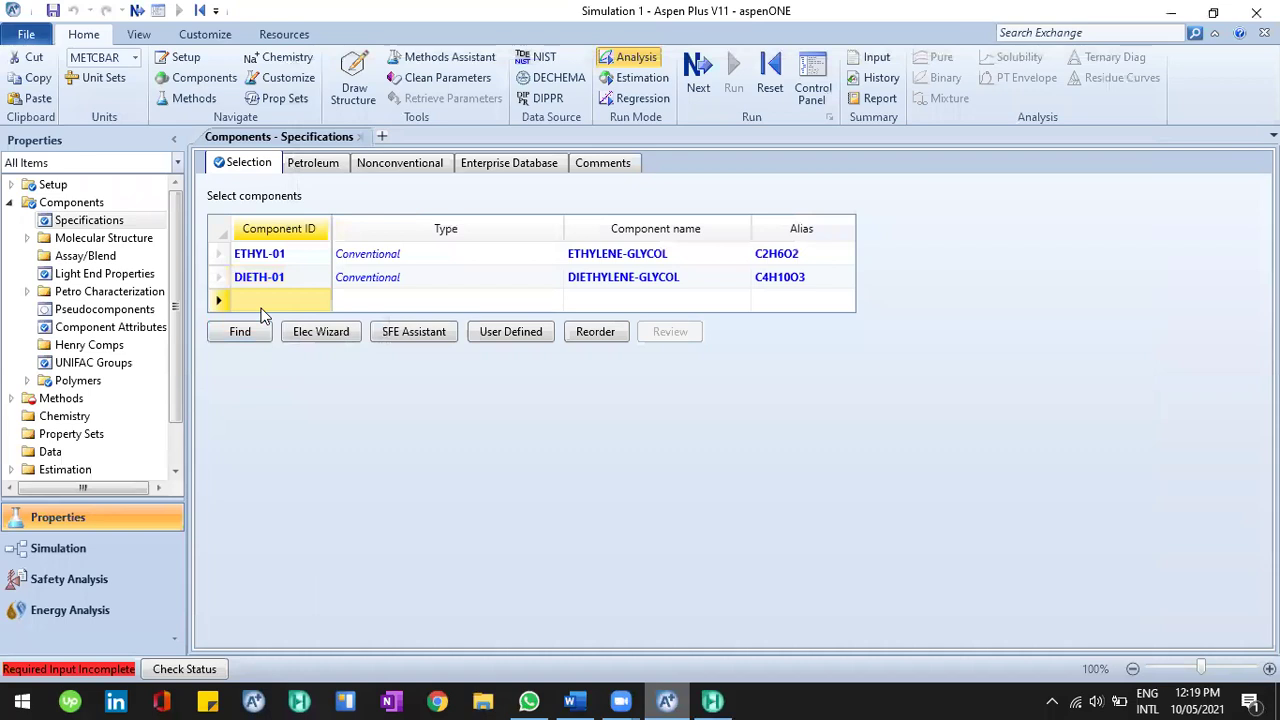
Add WATER as a component in the empty row below diethylene glycol.
click(261, 308)
text(WATER)
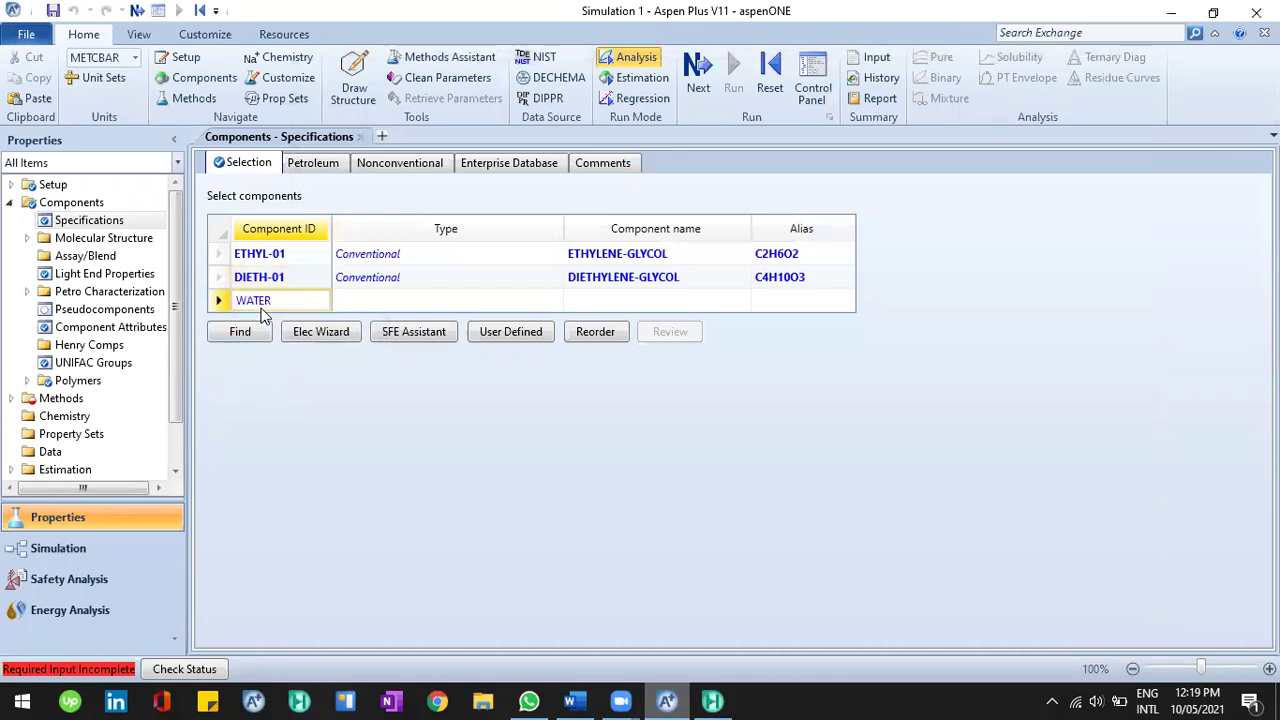
key(Return)
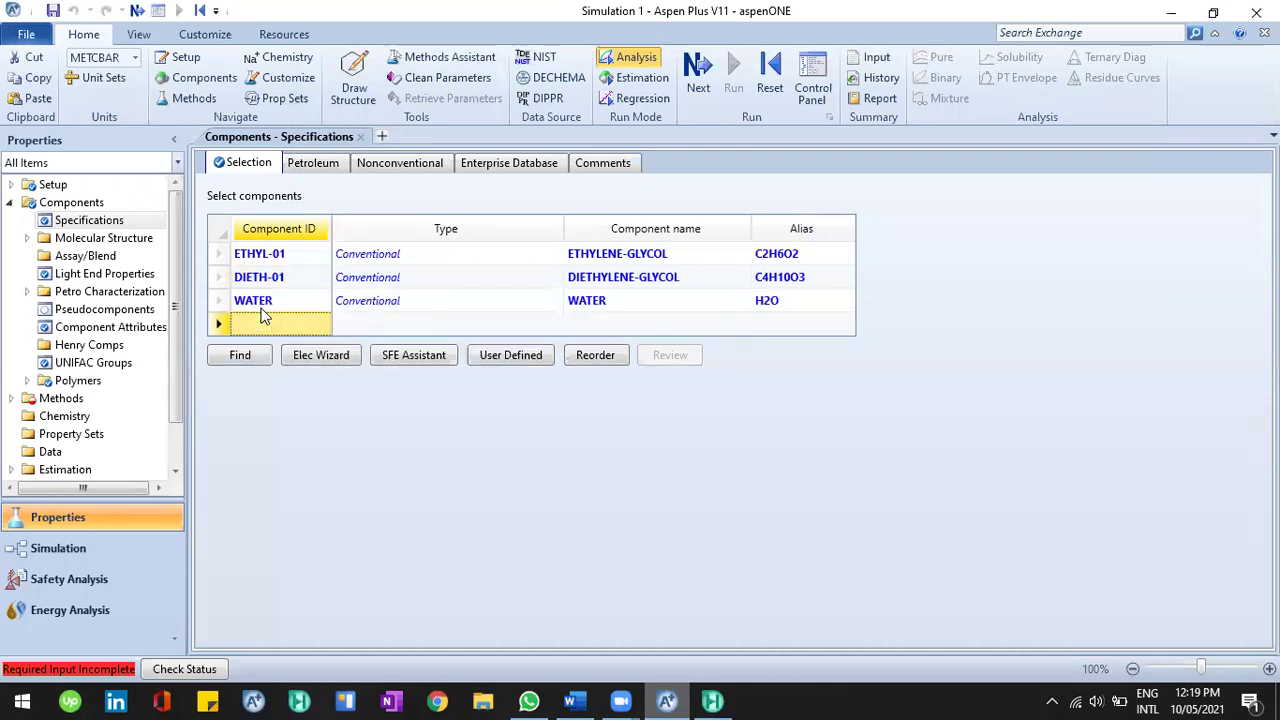
Check the Word problem statement for the remaining component, and search the Aspen Plus databanks for compounds containing "ethylene oxide".
click(574, 699)
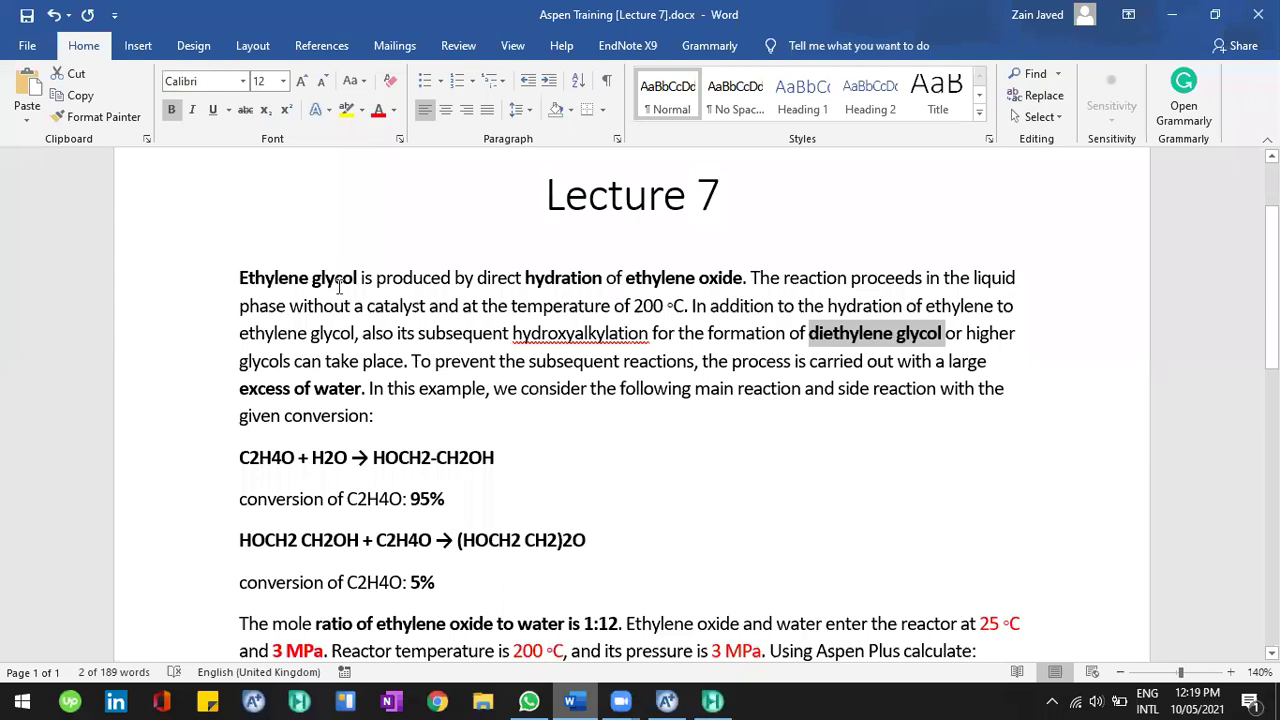
drag(323, 280, 357, 282)
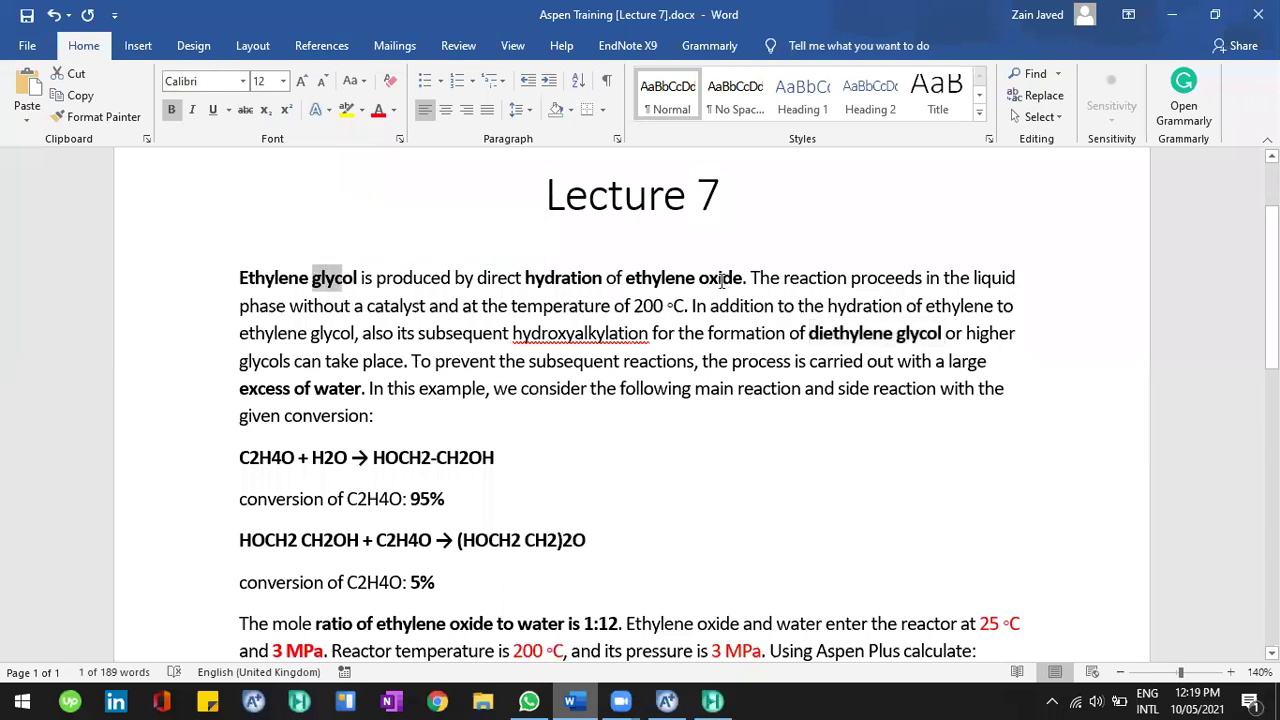
click(722, 282)
click(670, 699)
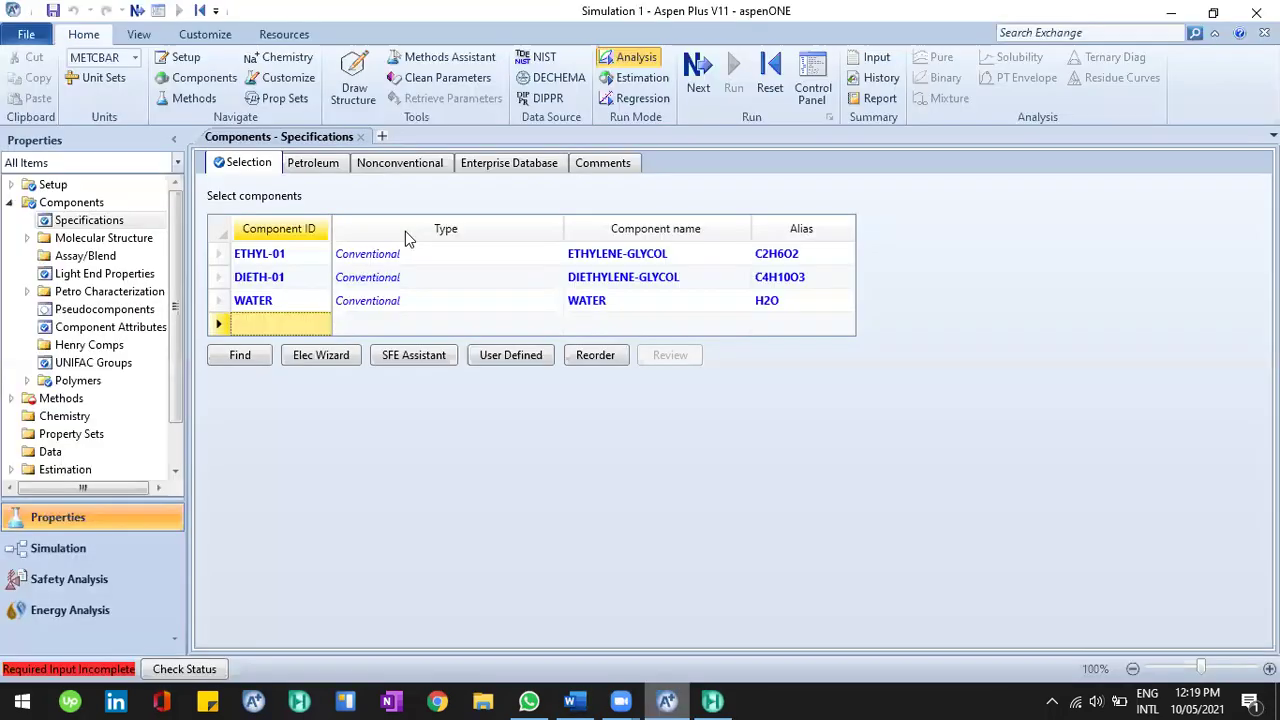
click(262, 357)
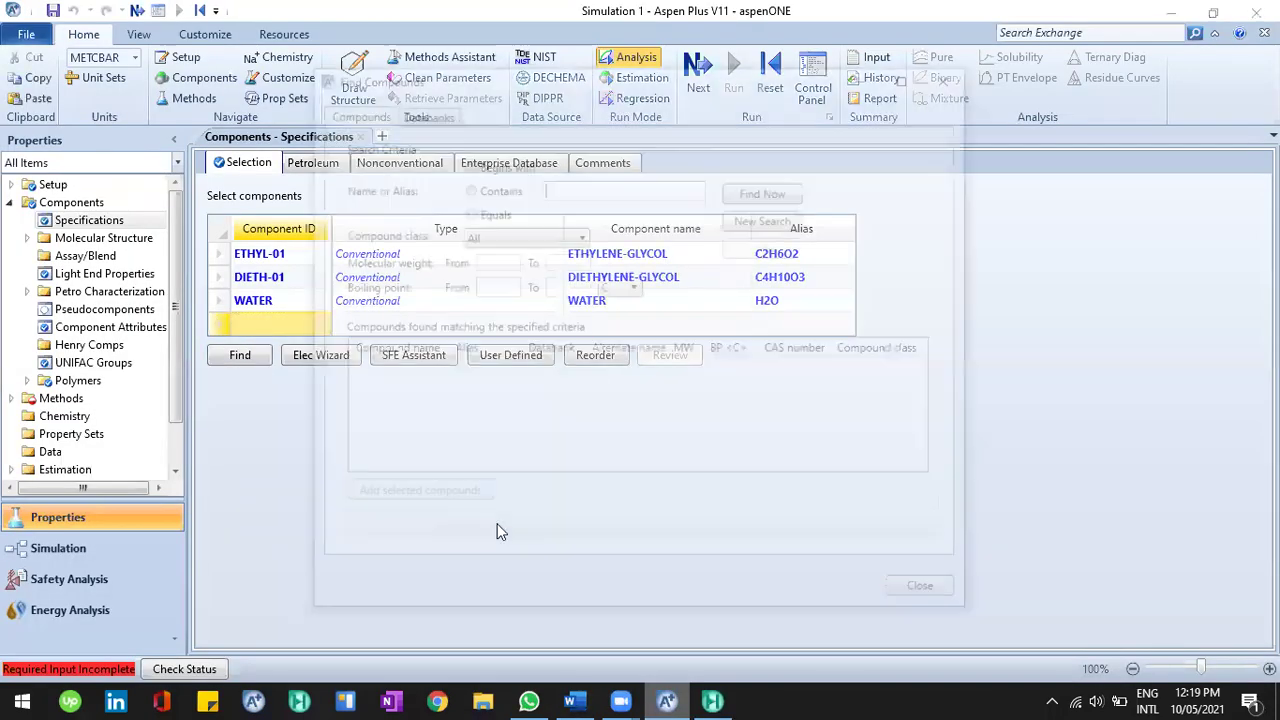
click(614, 191)
text(ethylene oxide)
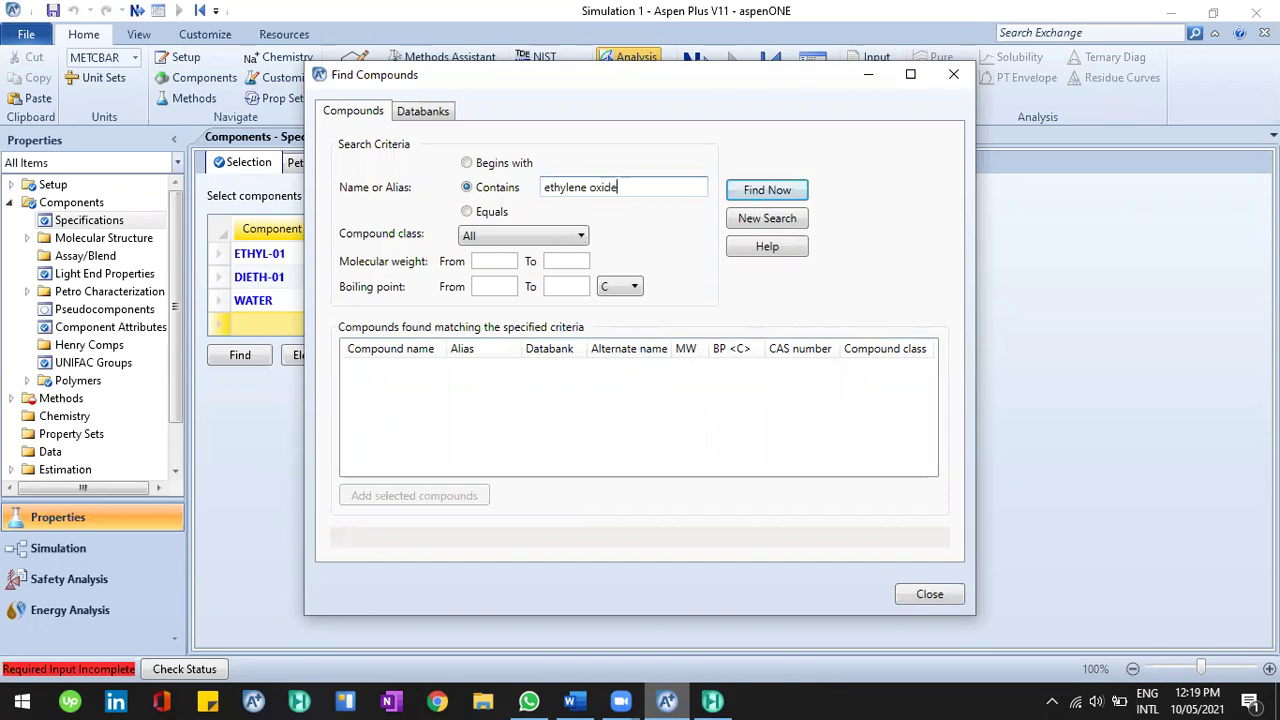
key(Return)
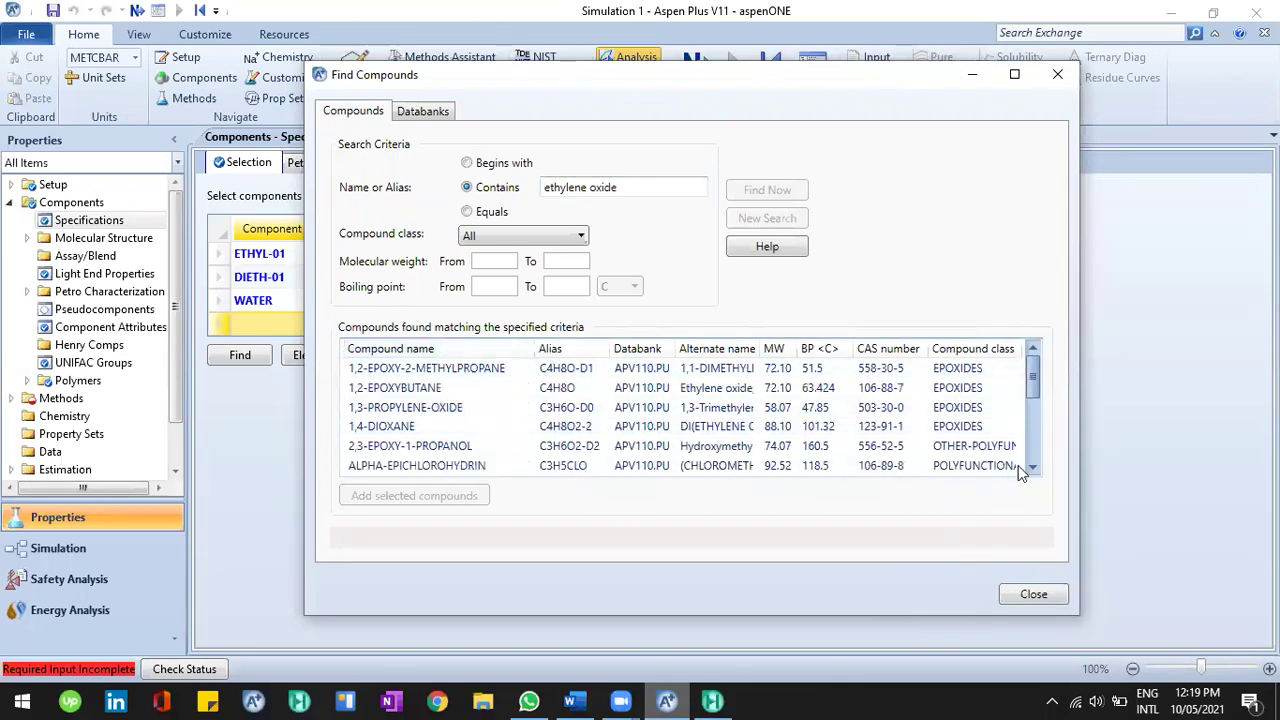
Add ETHYLENE-OXIDE from the search results to the component list and close the compound search.
click(1031, 467)
click(1031, 467)
click(1031, 467)
click(1031, 467)
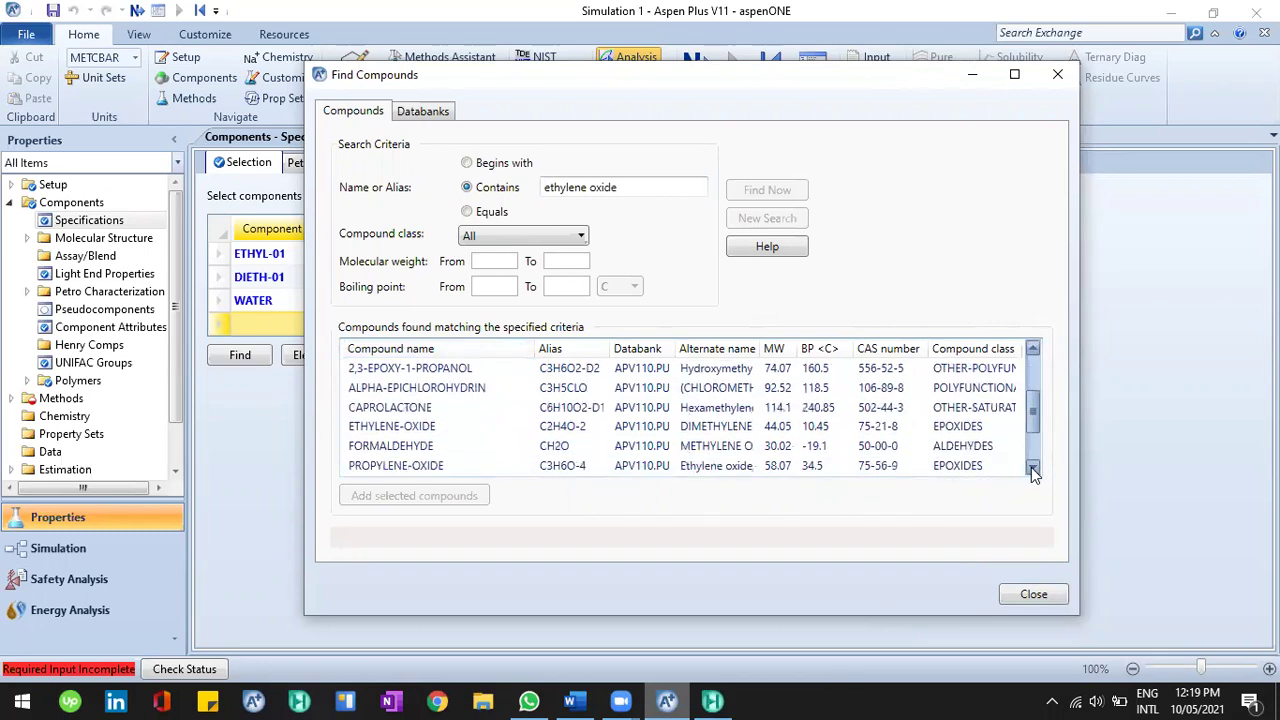
click(440, 426)
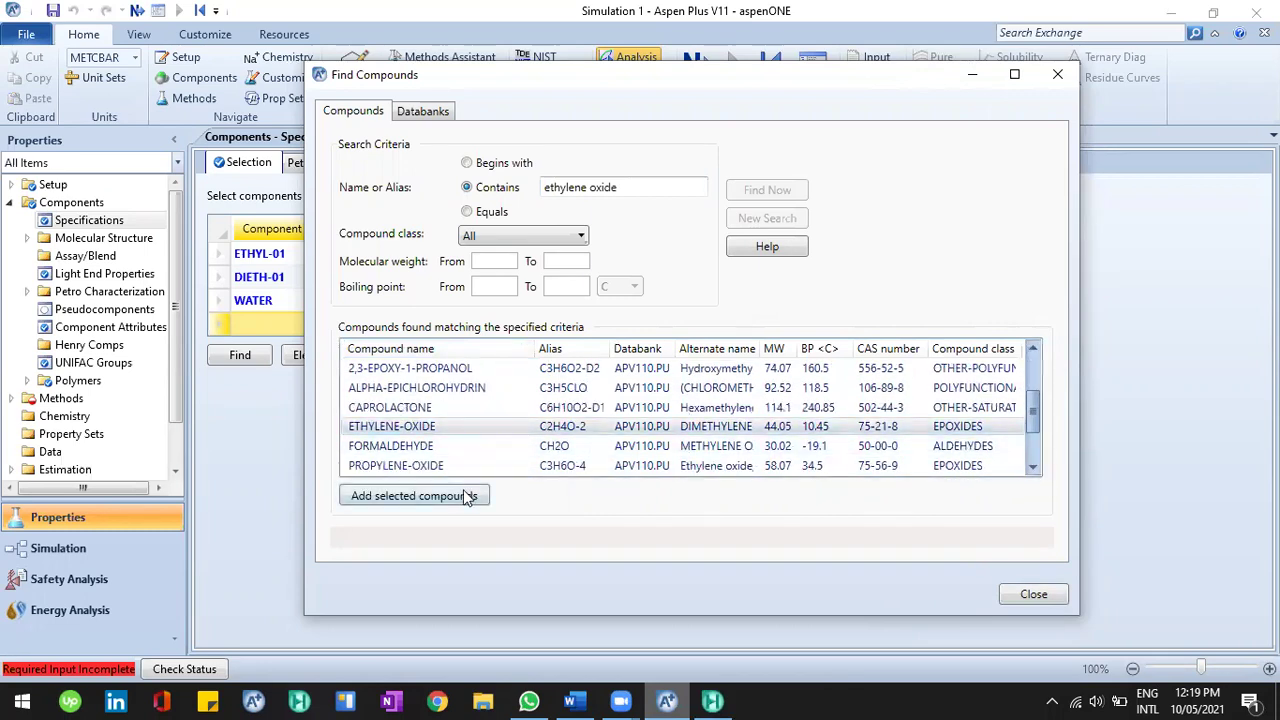
click(1034, 594)
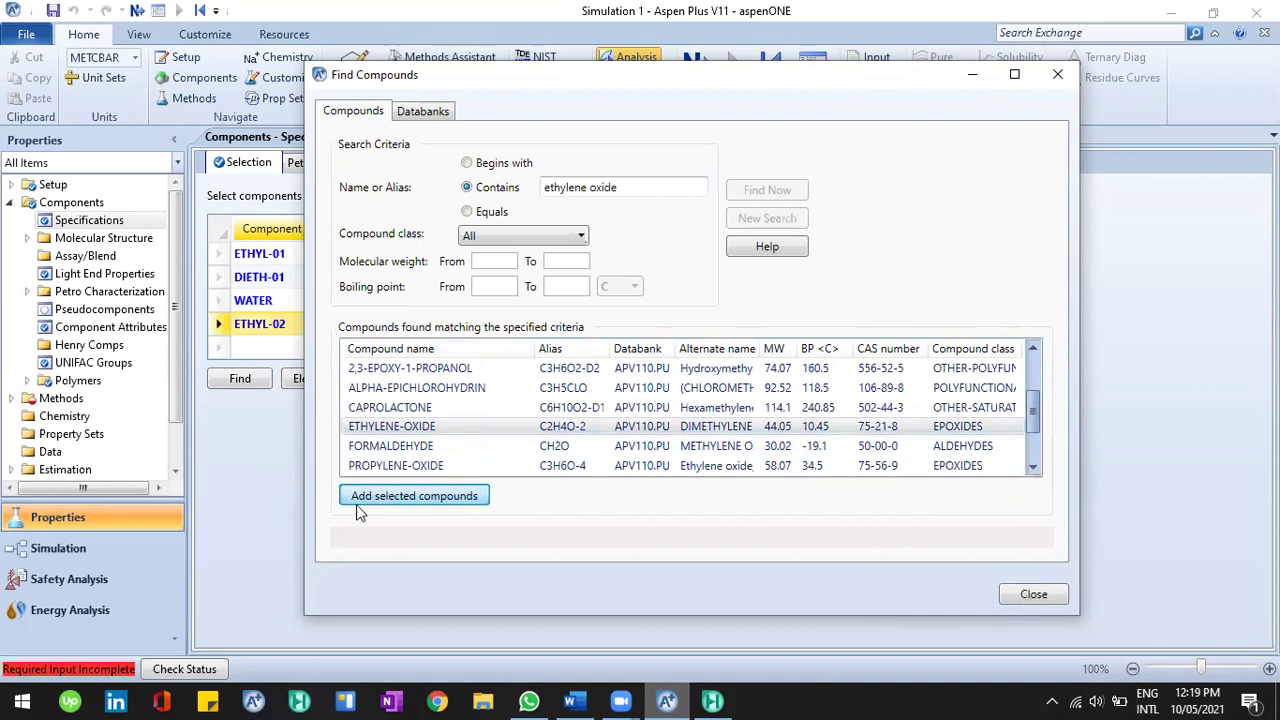
Set the property method filter to ALL and choose NRTL-RK as the base method.
click(22, 398)
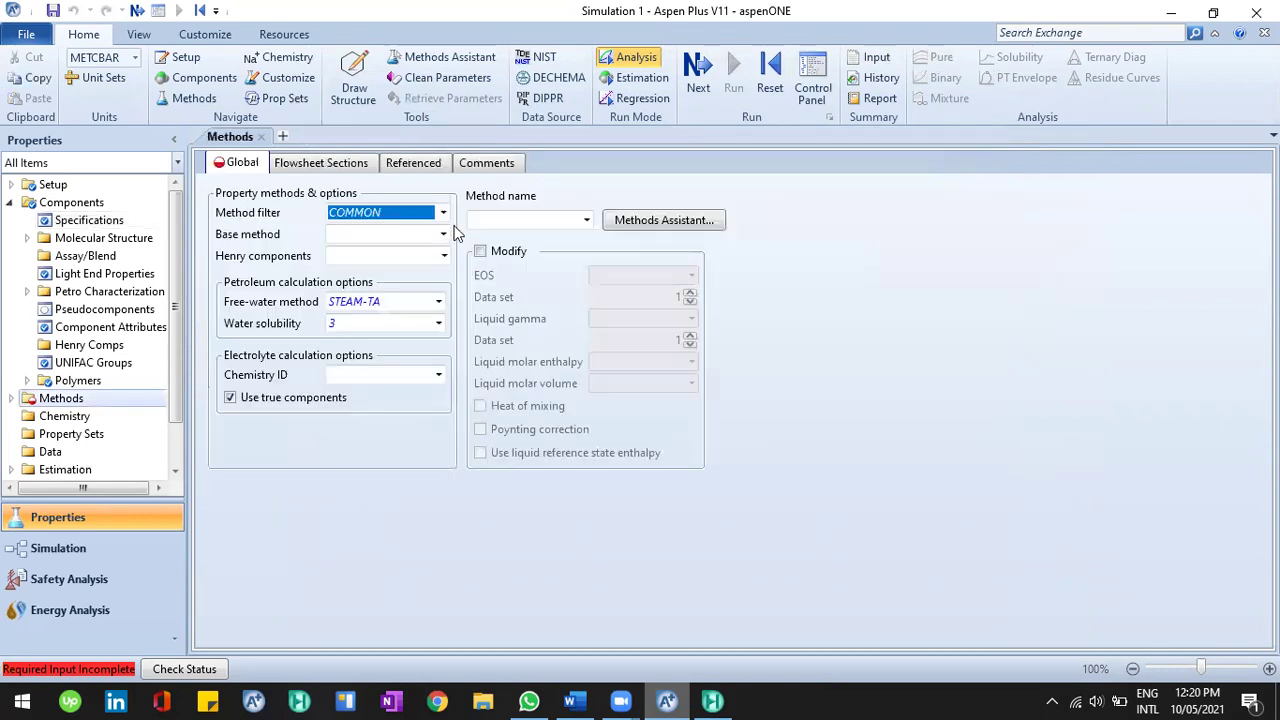
click(443, 234)
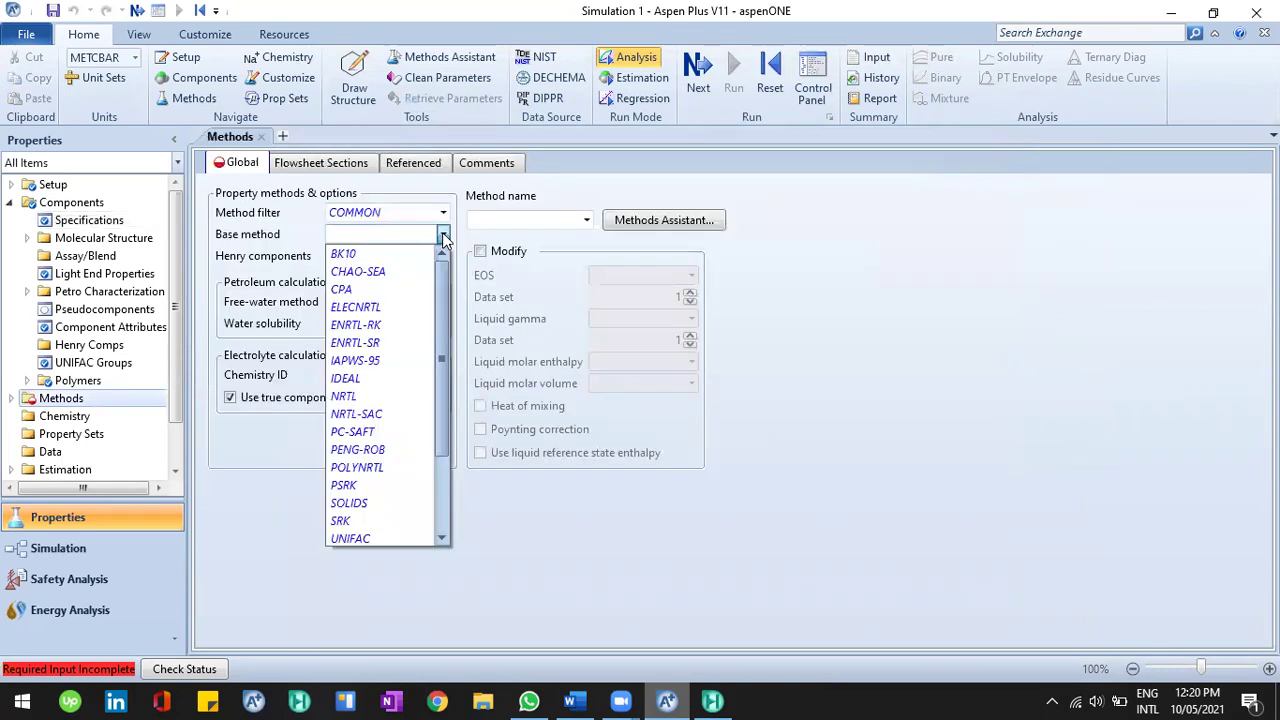
click(443, 235)
click(443, 212)
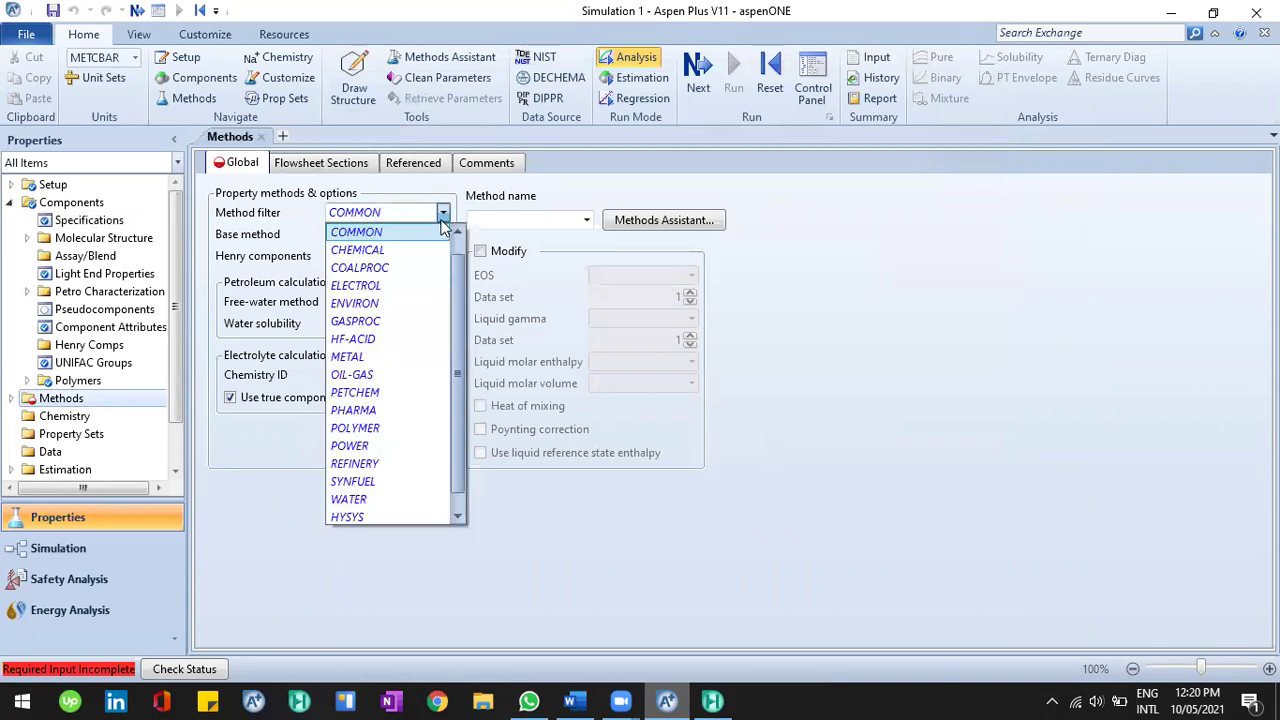
scroll(452, 255, up, 1)
click(443, 233)
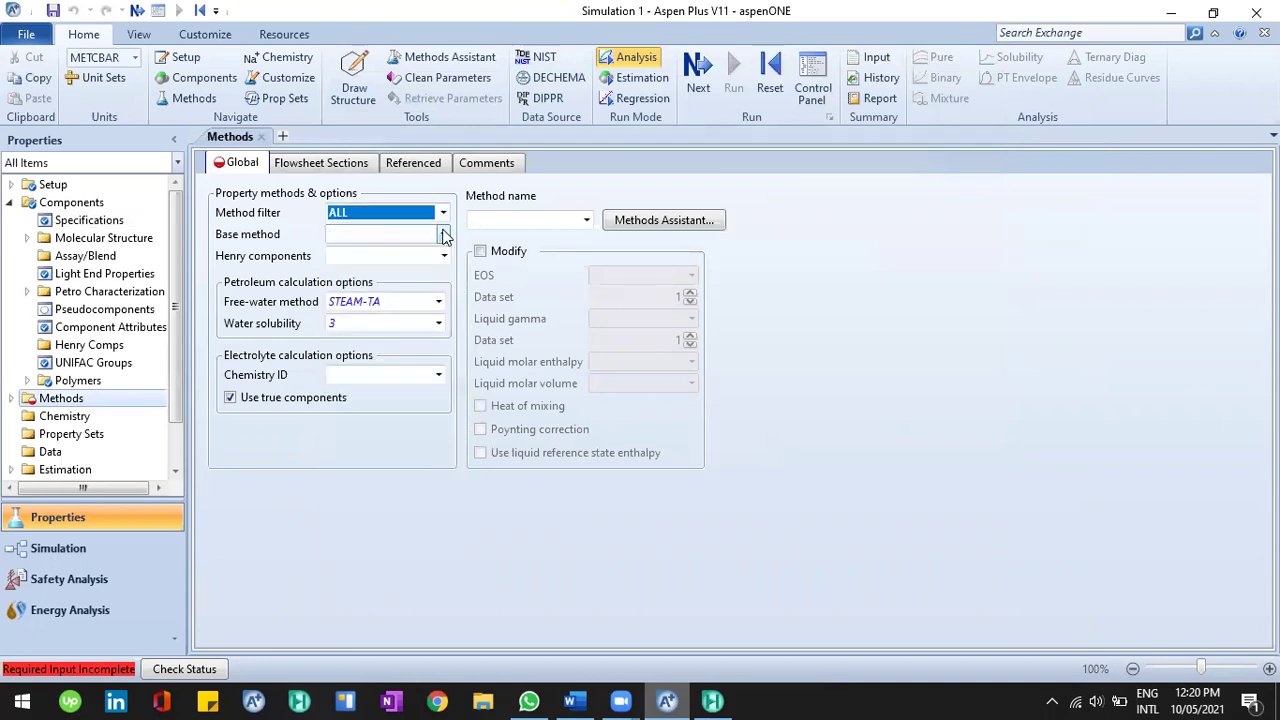
click(443, 234)
drag(443, 280, 447, 368)
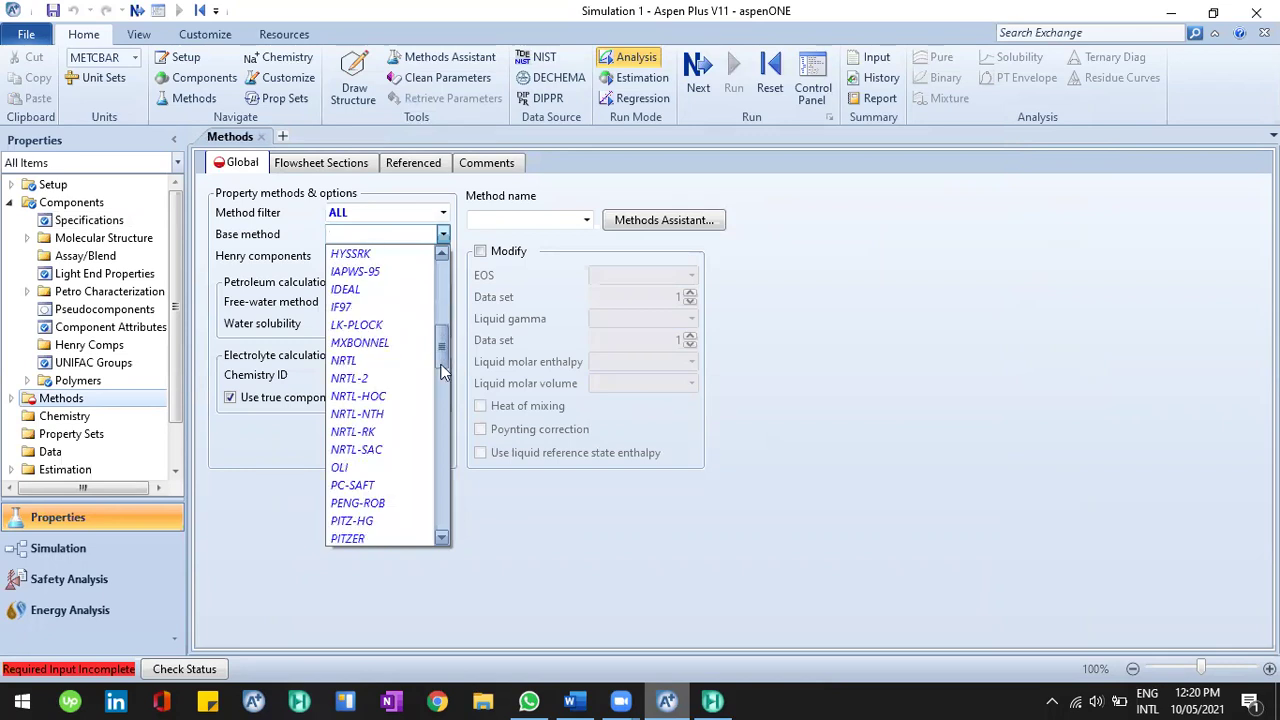
click(410, 428)
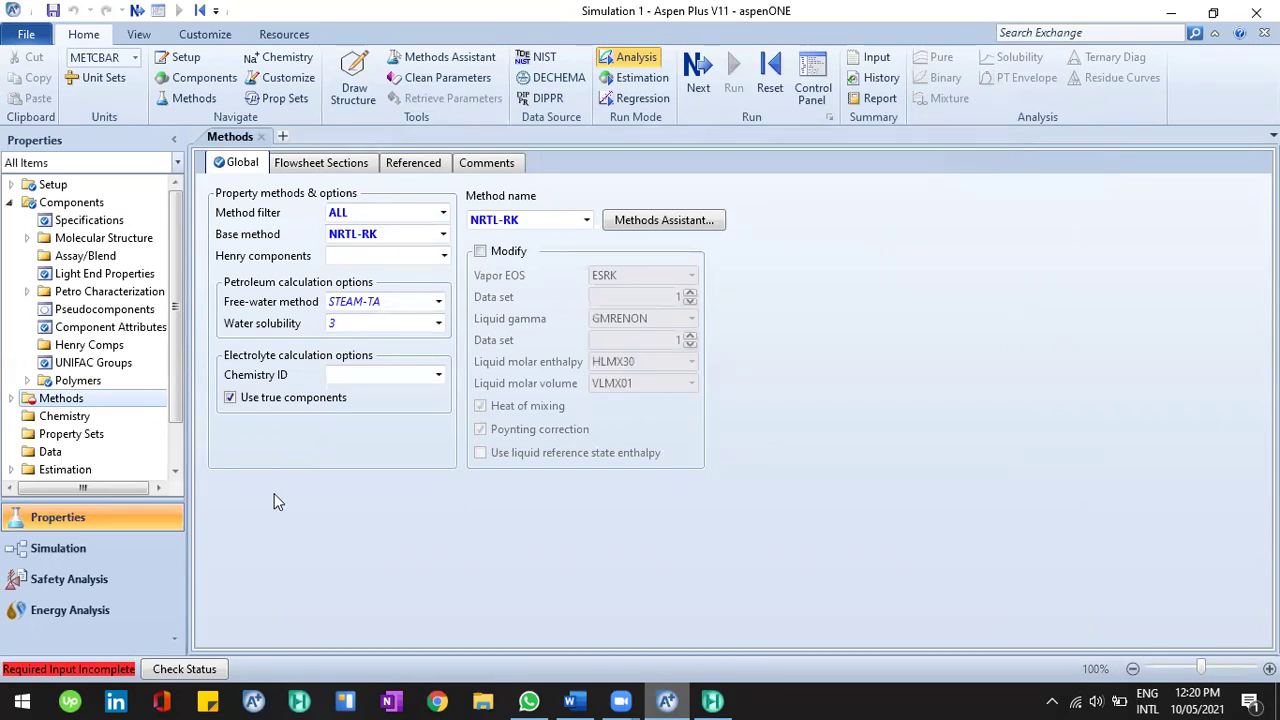
Recheck the component selection and open the Binary Interaction parameters of the Methods to complete the required property input.
click(88, 202)
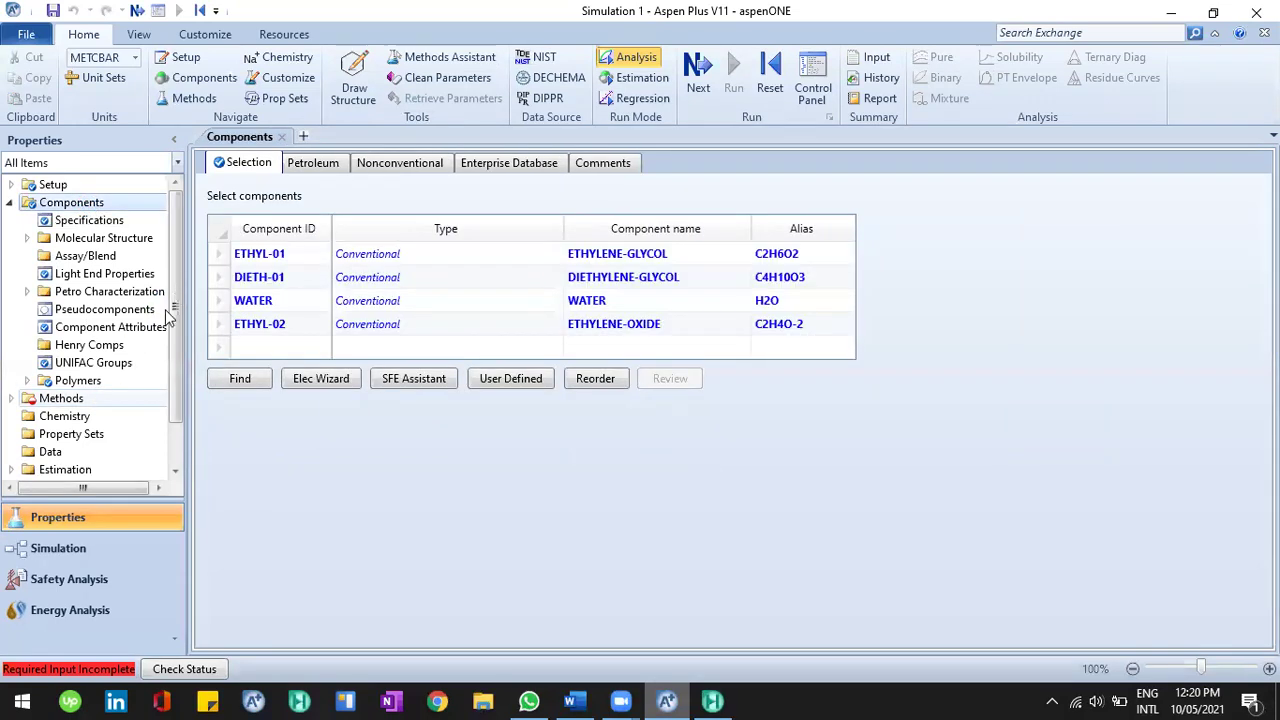
scroll(168, 314, down, 1)
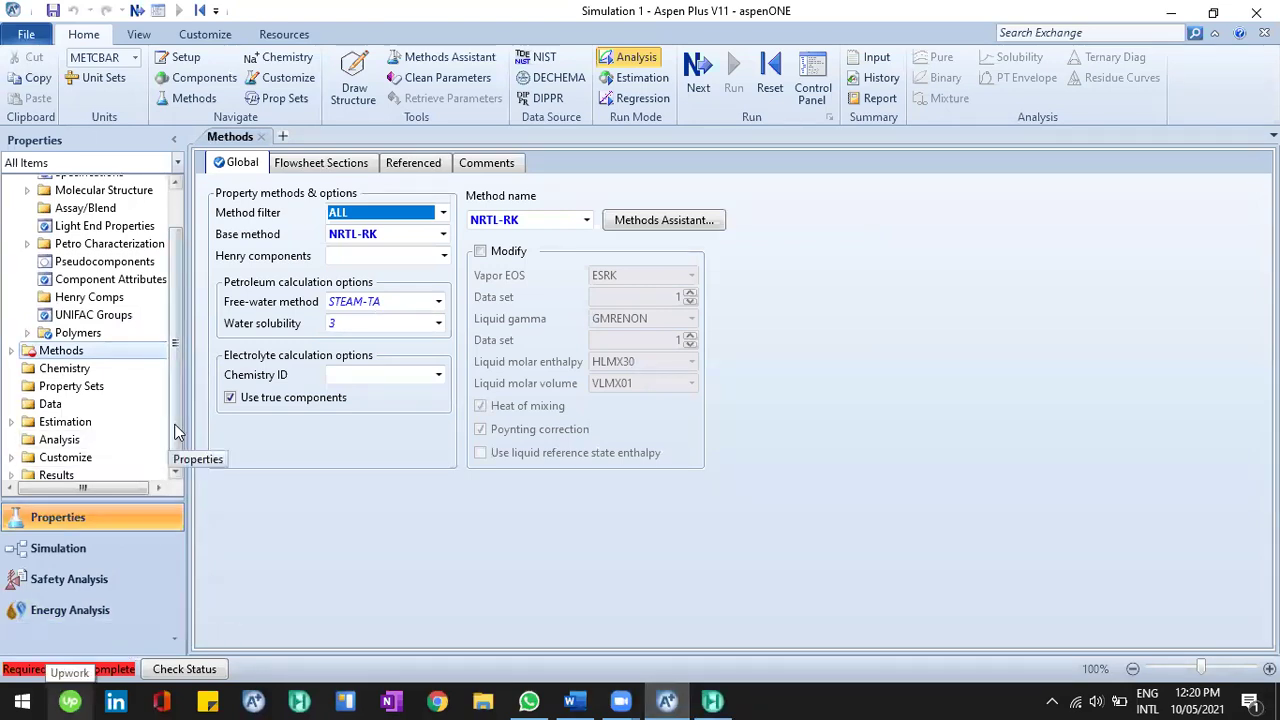
scroll(180, 413, up, 2)
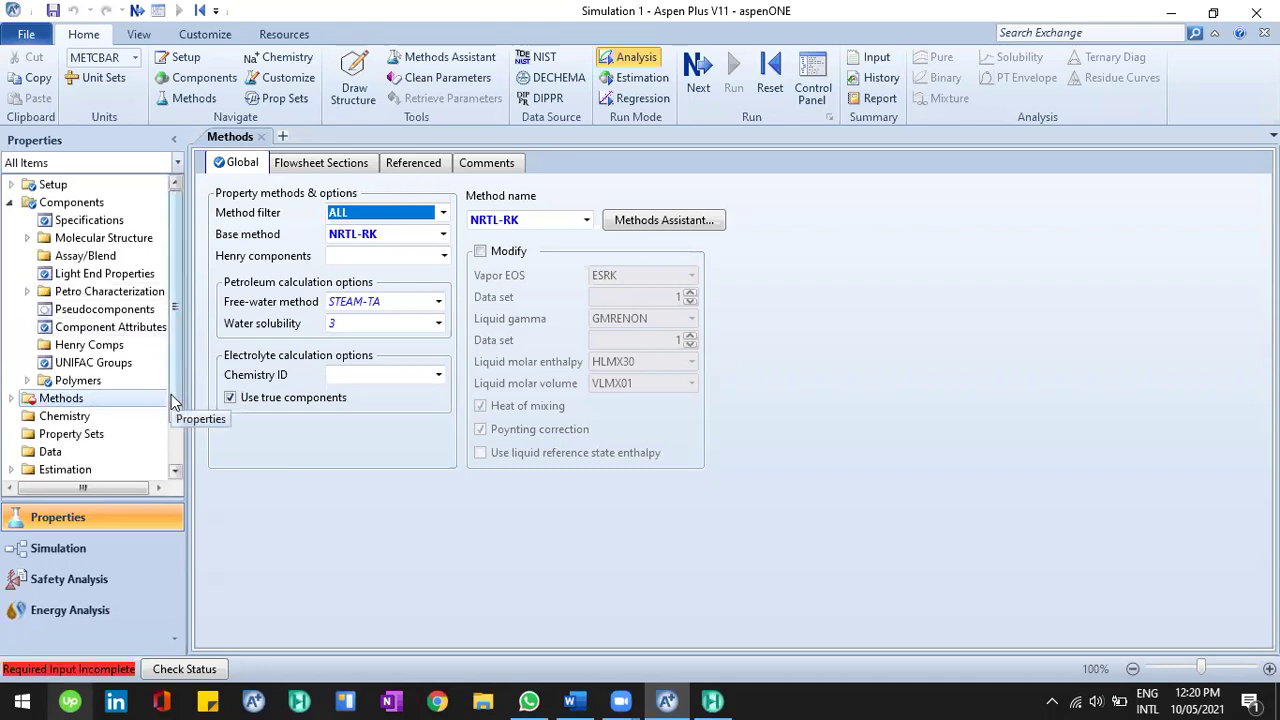
scroll(184, 426, down, 1)
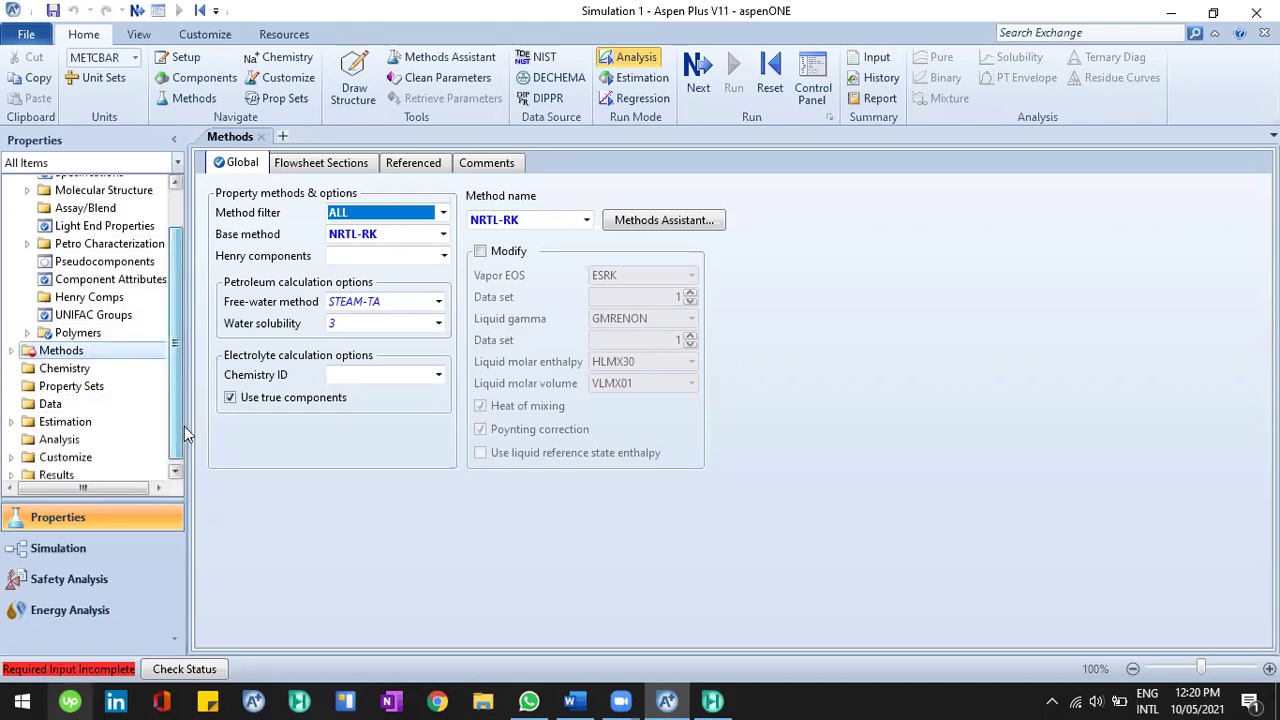
double_click(33, 347)
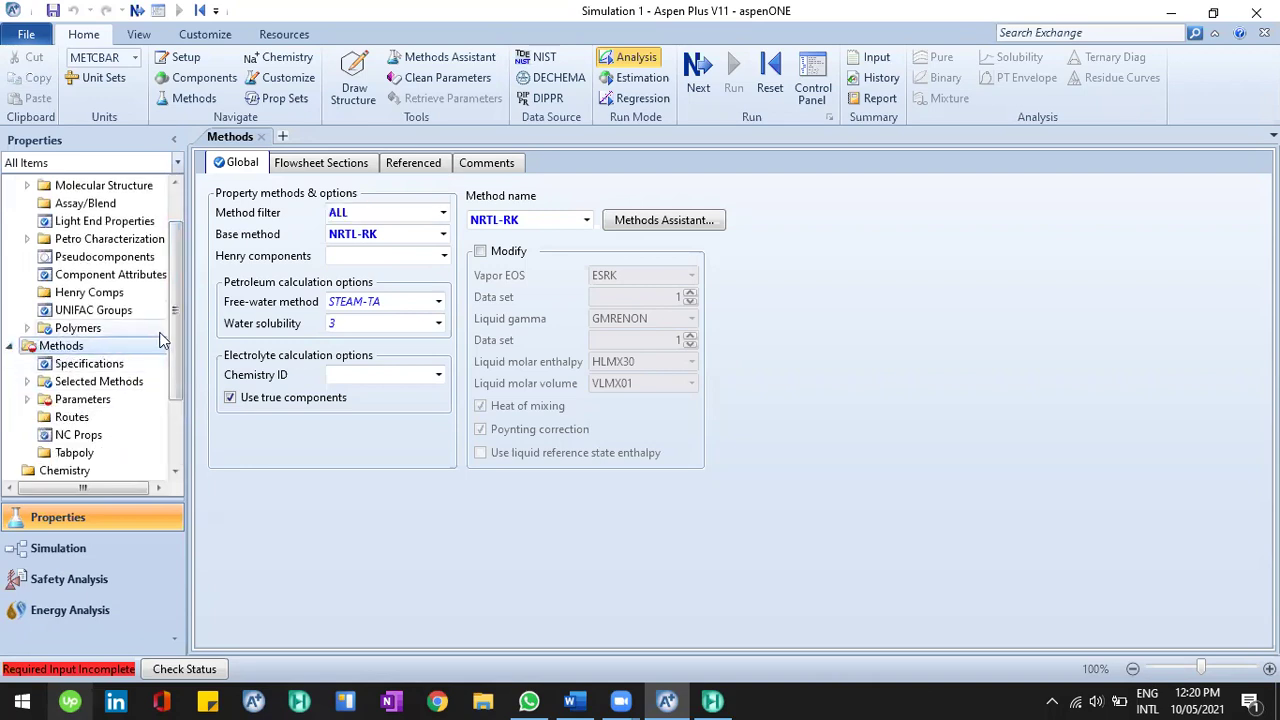
scroll(160, 340, down, 2)
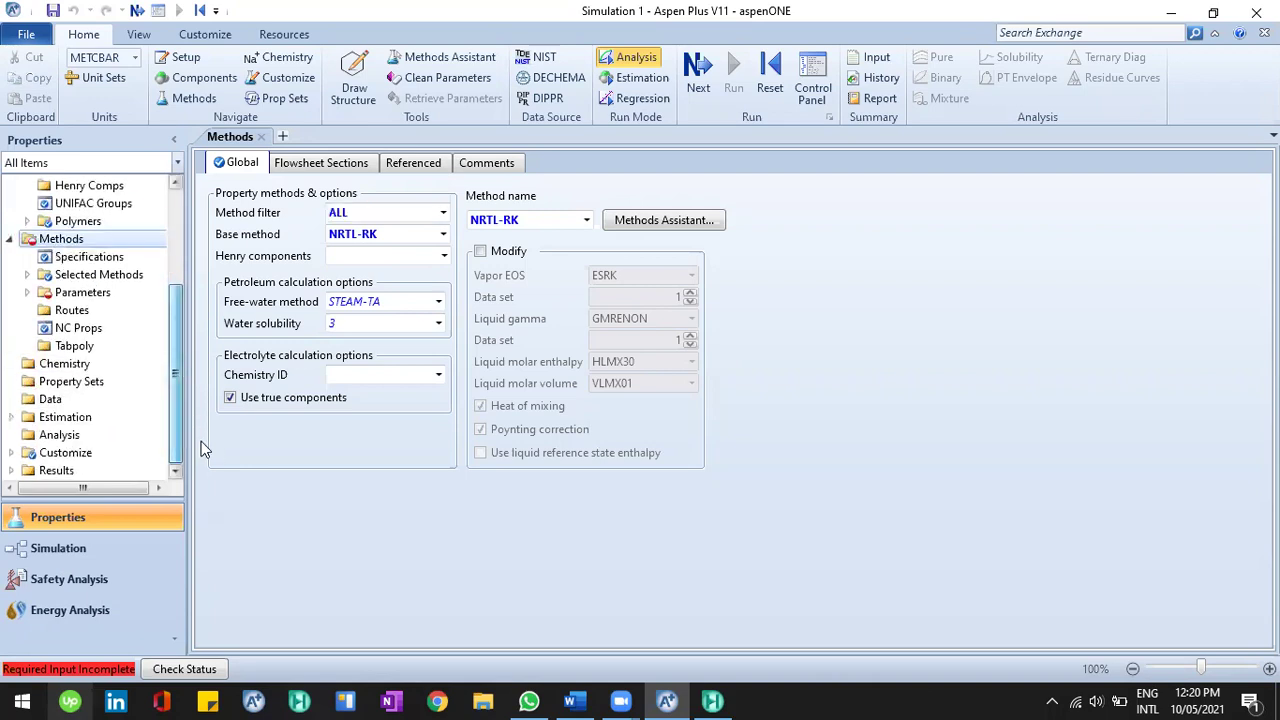
click(27, 292)
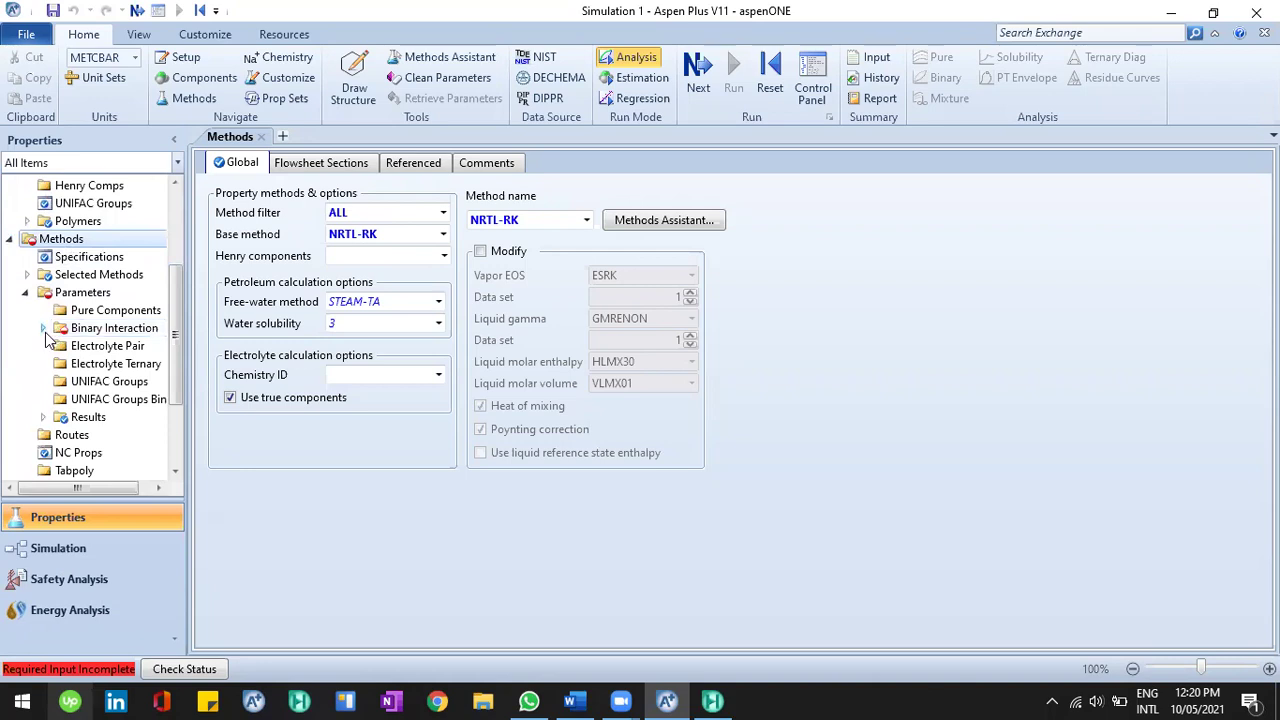
click(44, 330)
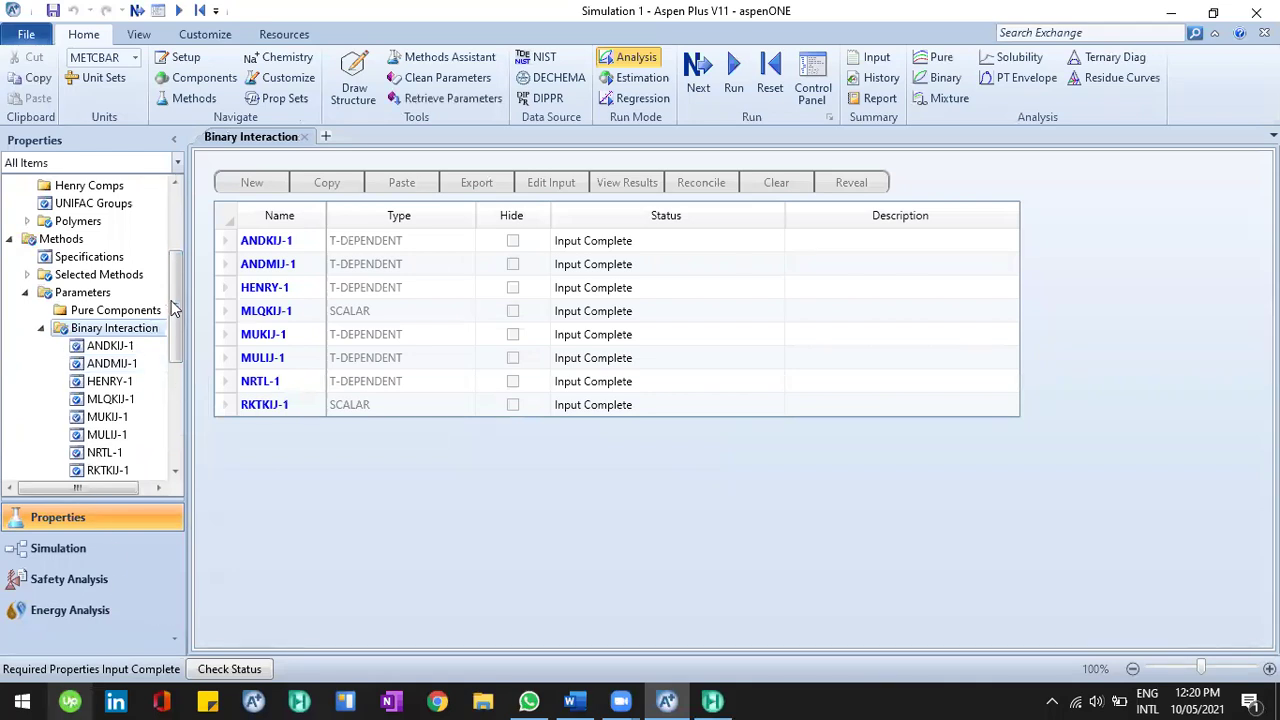
Collapse the Binary Interaction, Parameters, Methods and Components folders in the navigation tree.
click(41, 328)
click(25, 292)
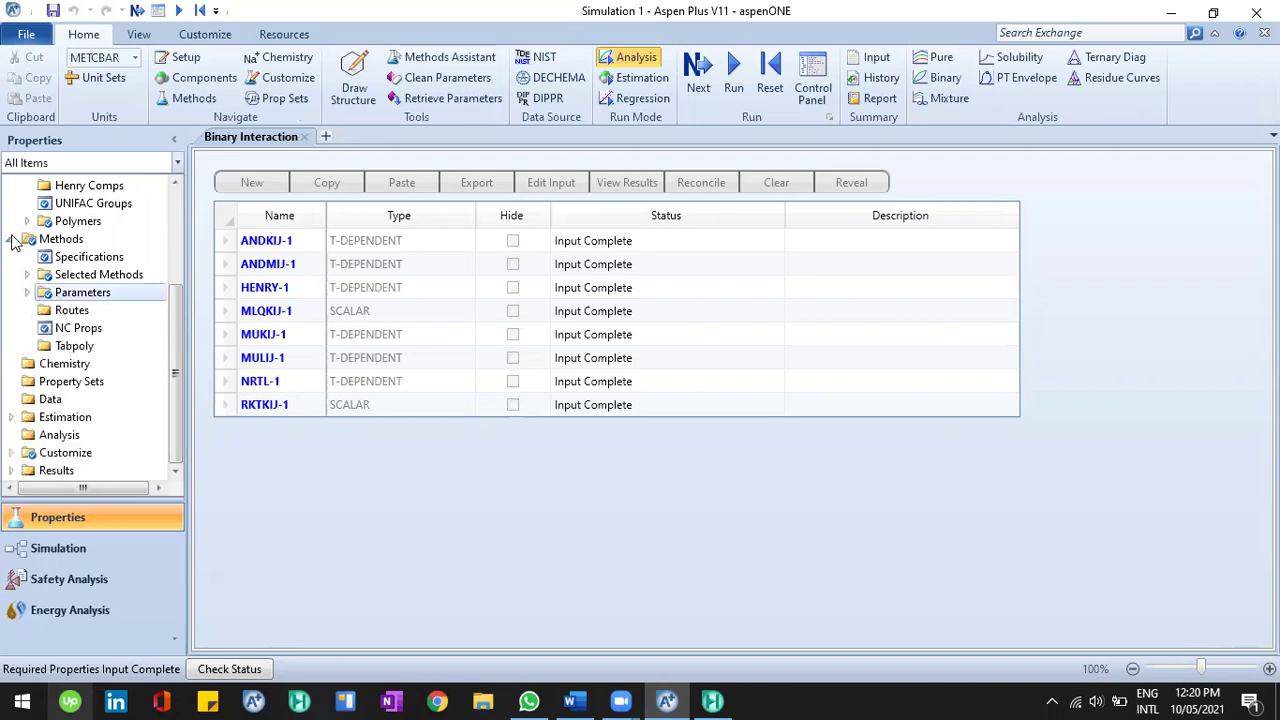
click(9, 238)
scroll(14, 204, up, 1)
click(11, 202)
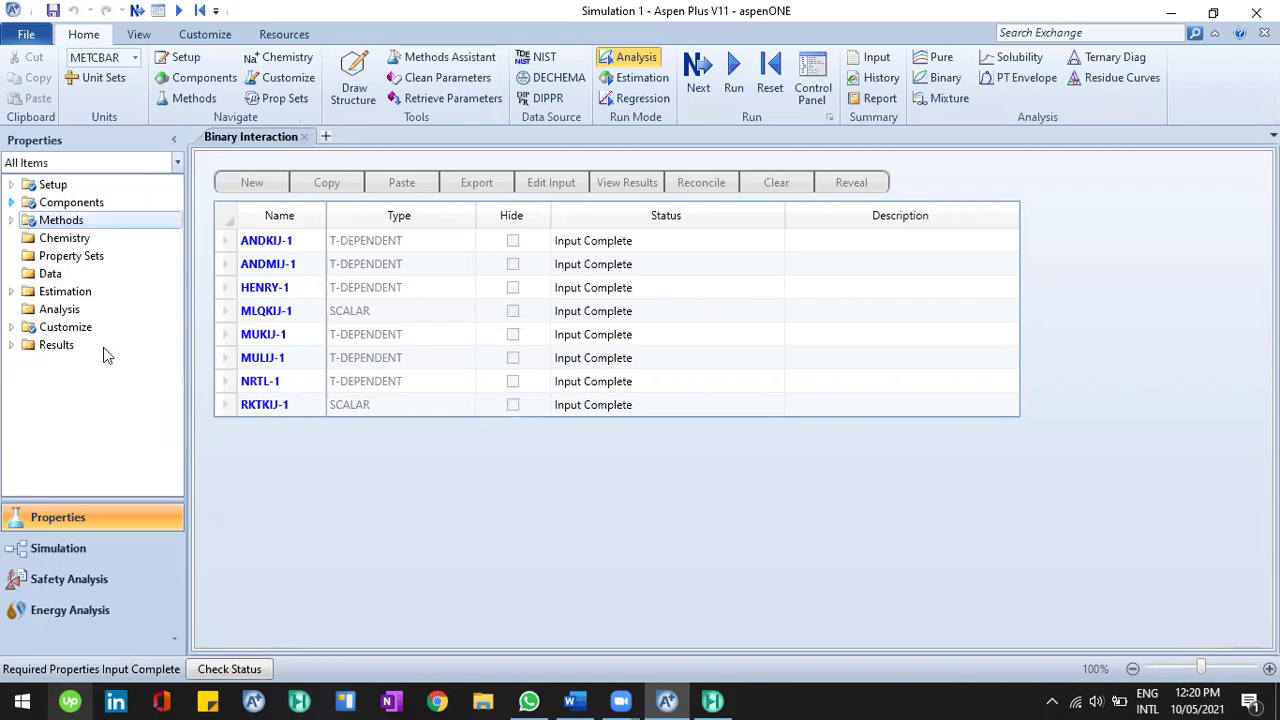
Switch to the simulation environment and delete the existing block B1 from the main flowsheet.
click(113, 556)
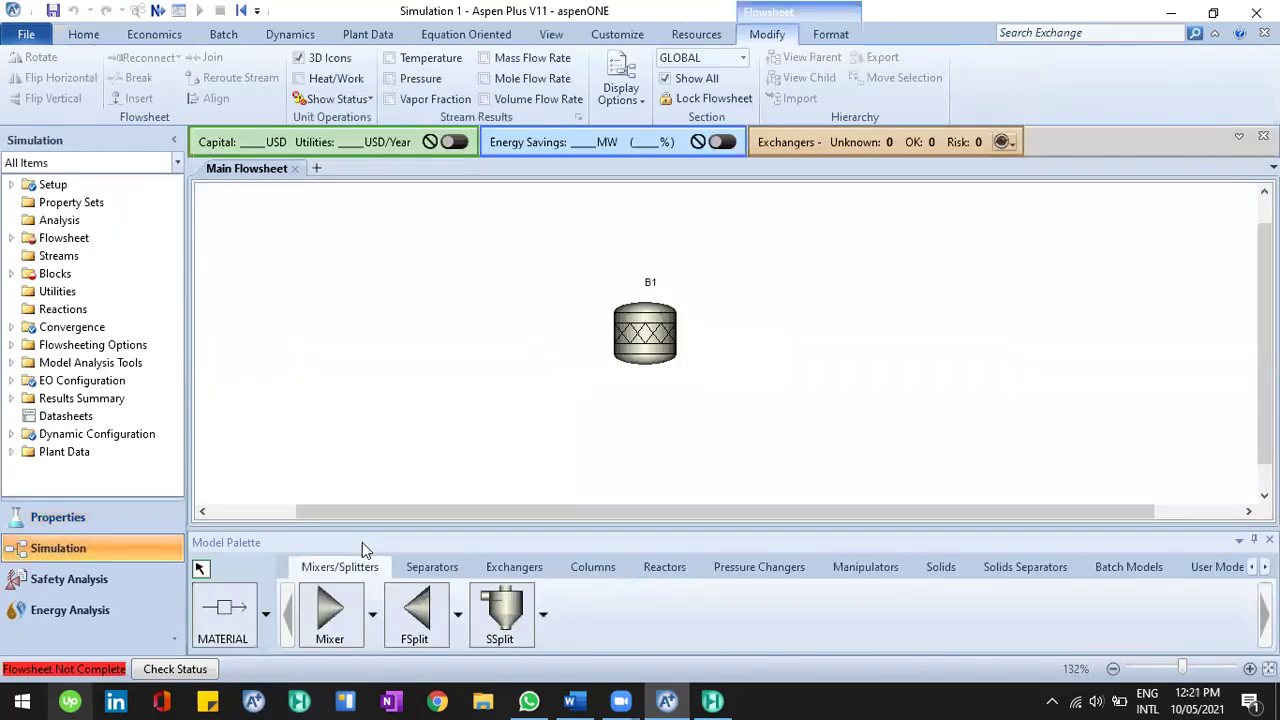
click(672, 340)
key(Delete)
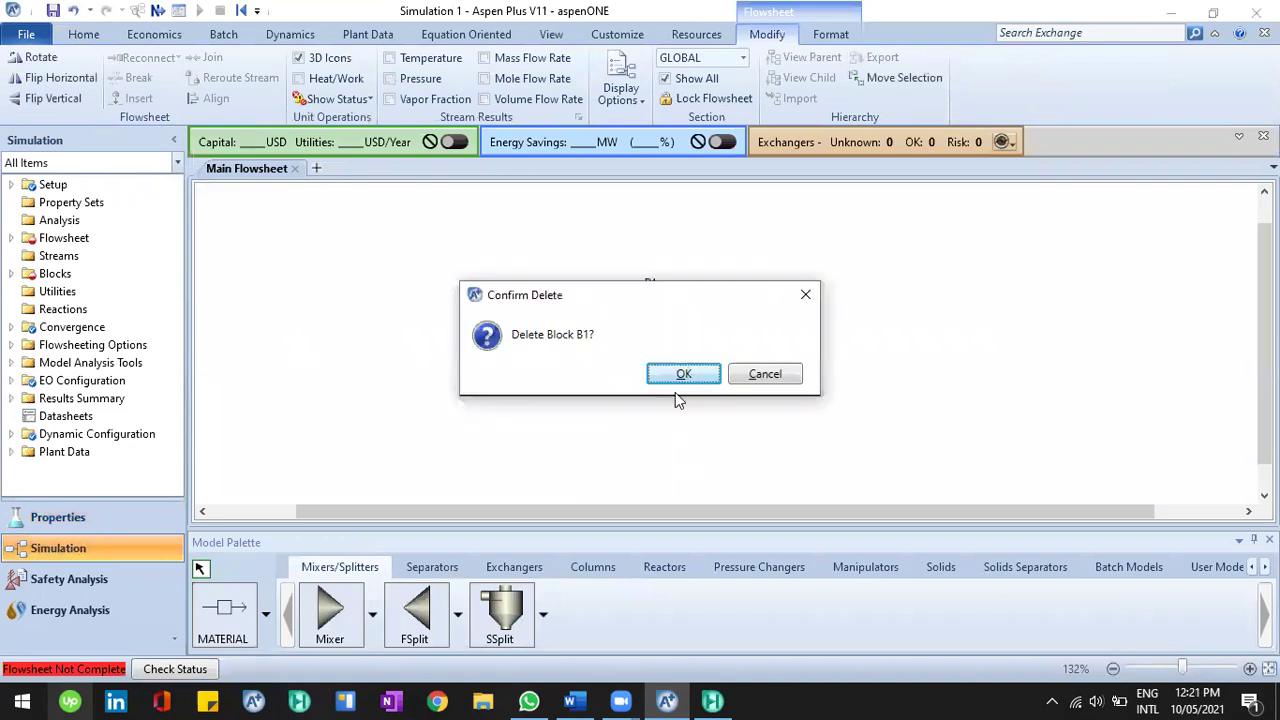
key(Return)
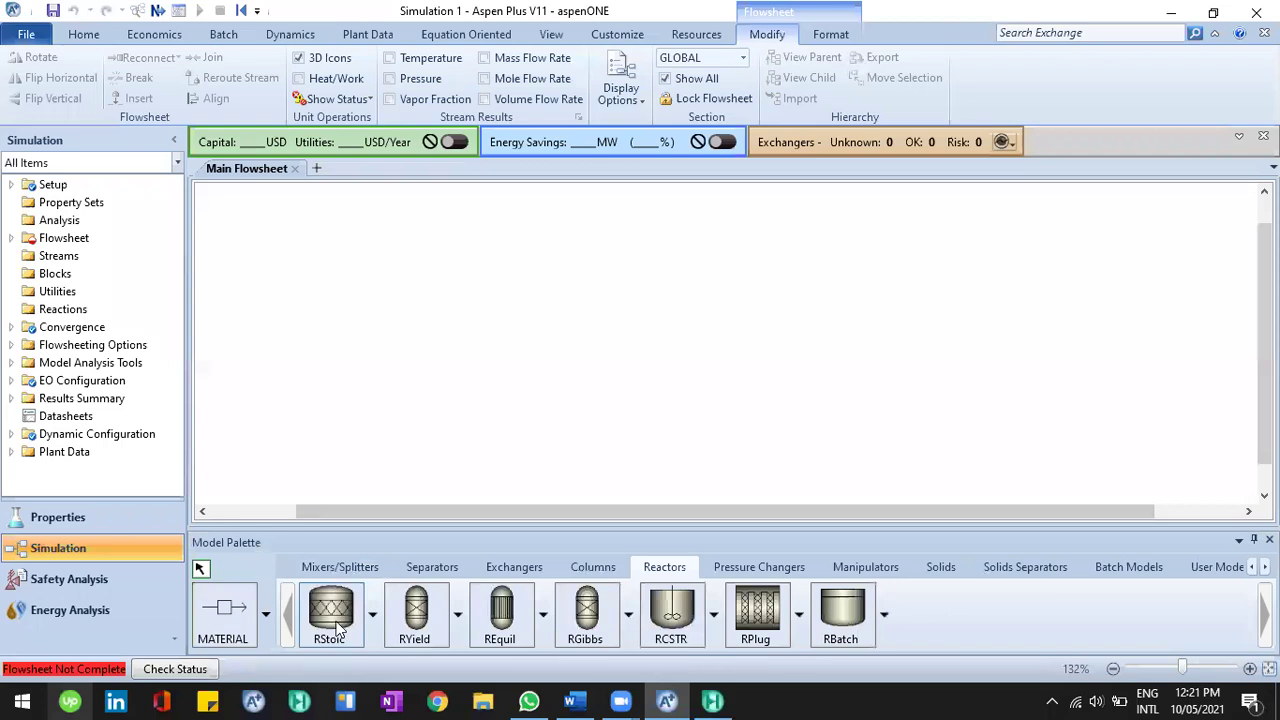
Place an RStoic reactor block in the middle of the main flowsheet.
click(355, 612)
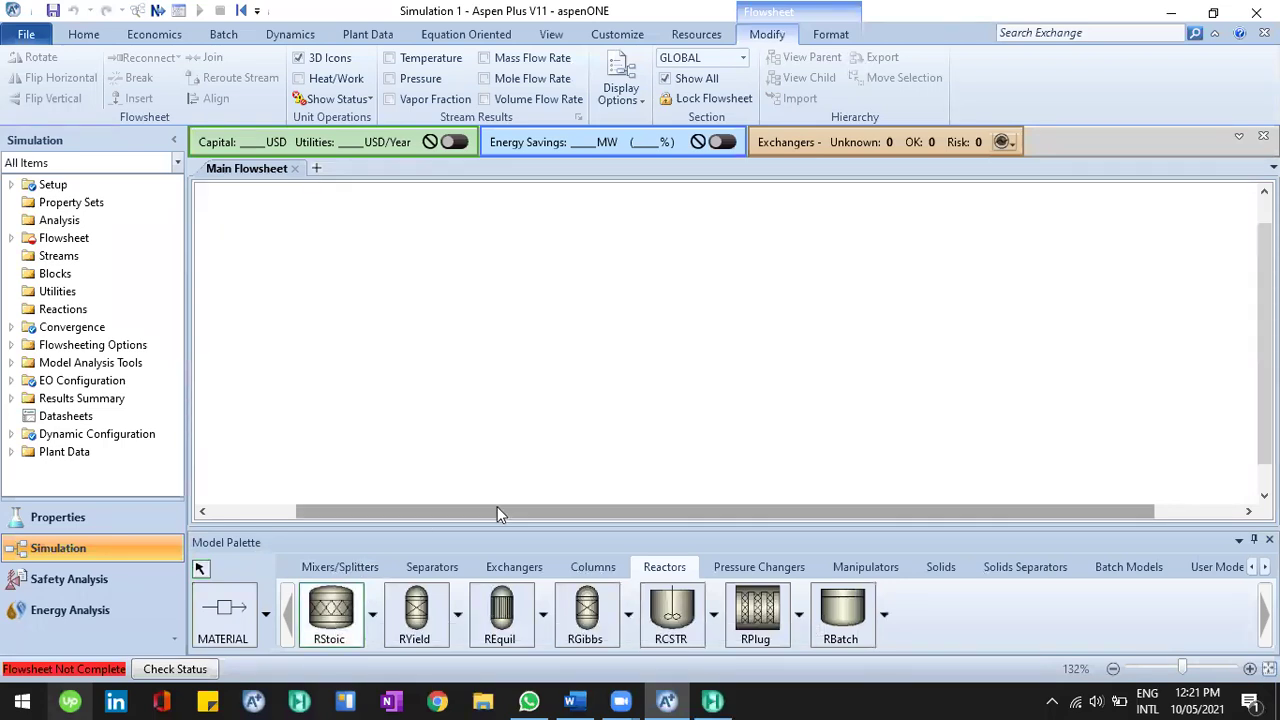
click(694, 352)
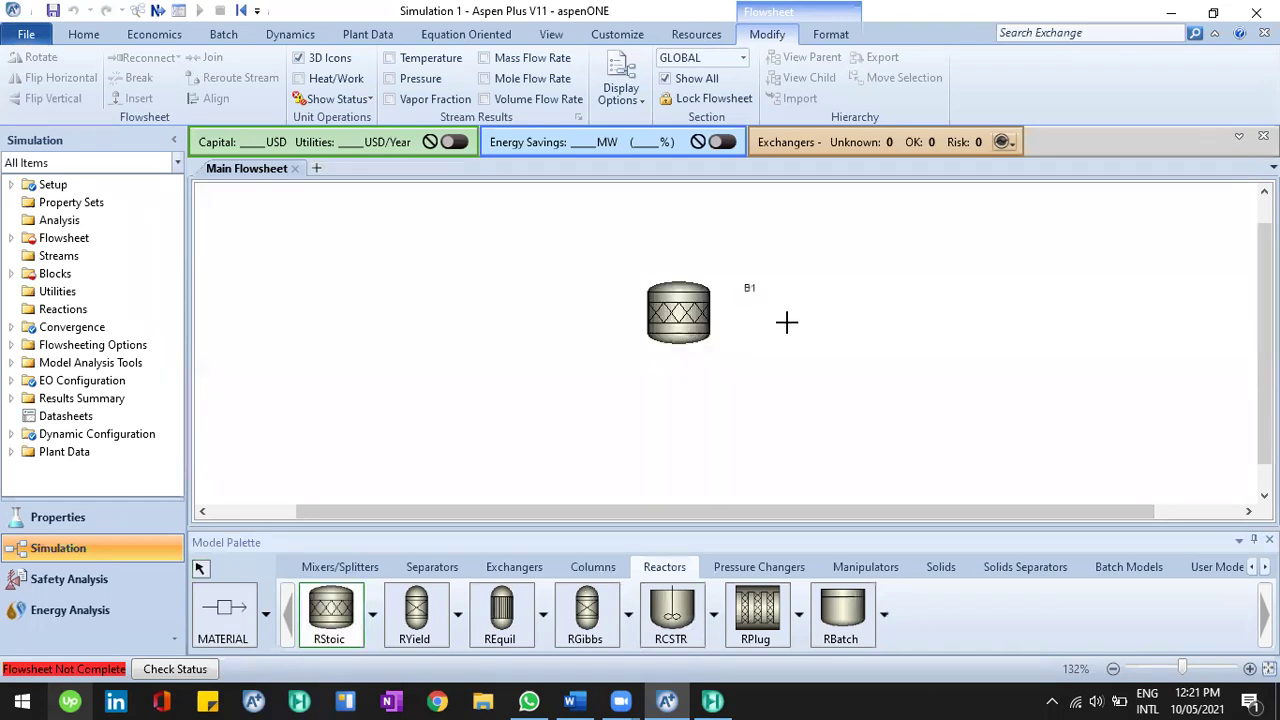
right_click(694, 348)
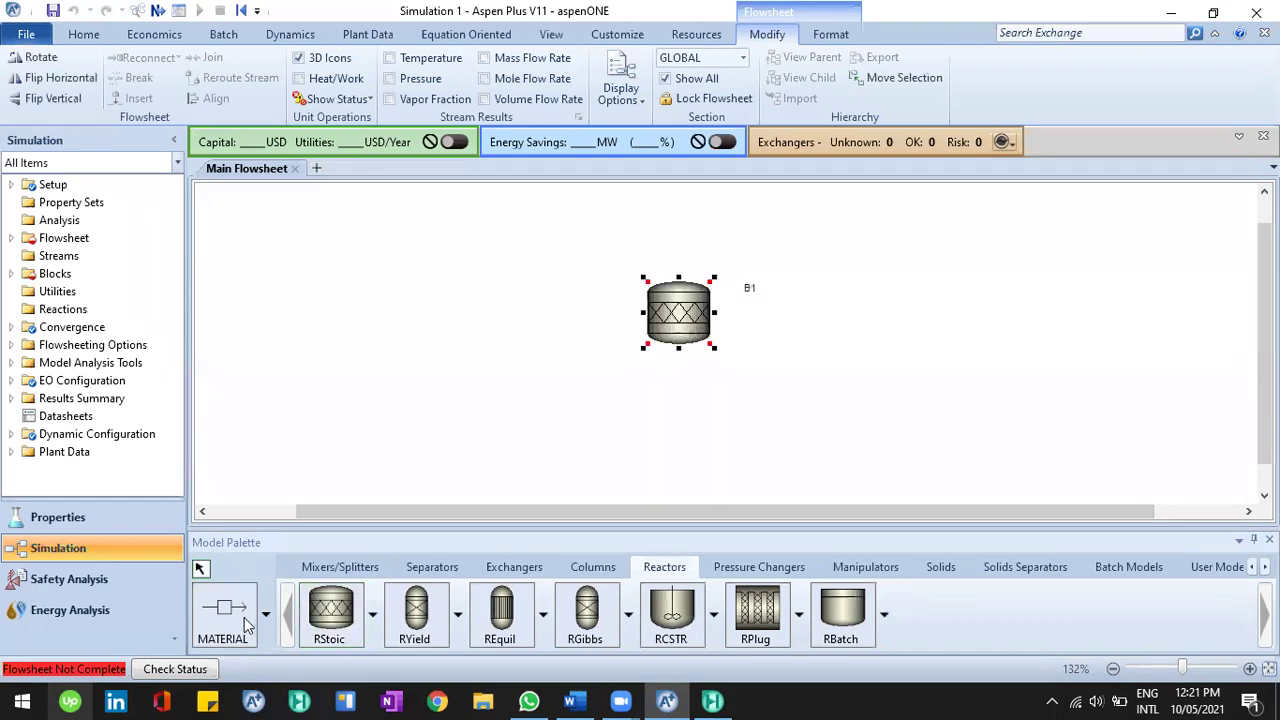
Connect a material feed stream to the RStoic reactor's inlet and a material product stream to its outlet.
click(224, 612)
click(635, 300)
click(466, 316)
click(712, 326)
click(843, 325)
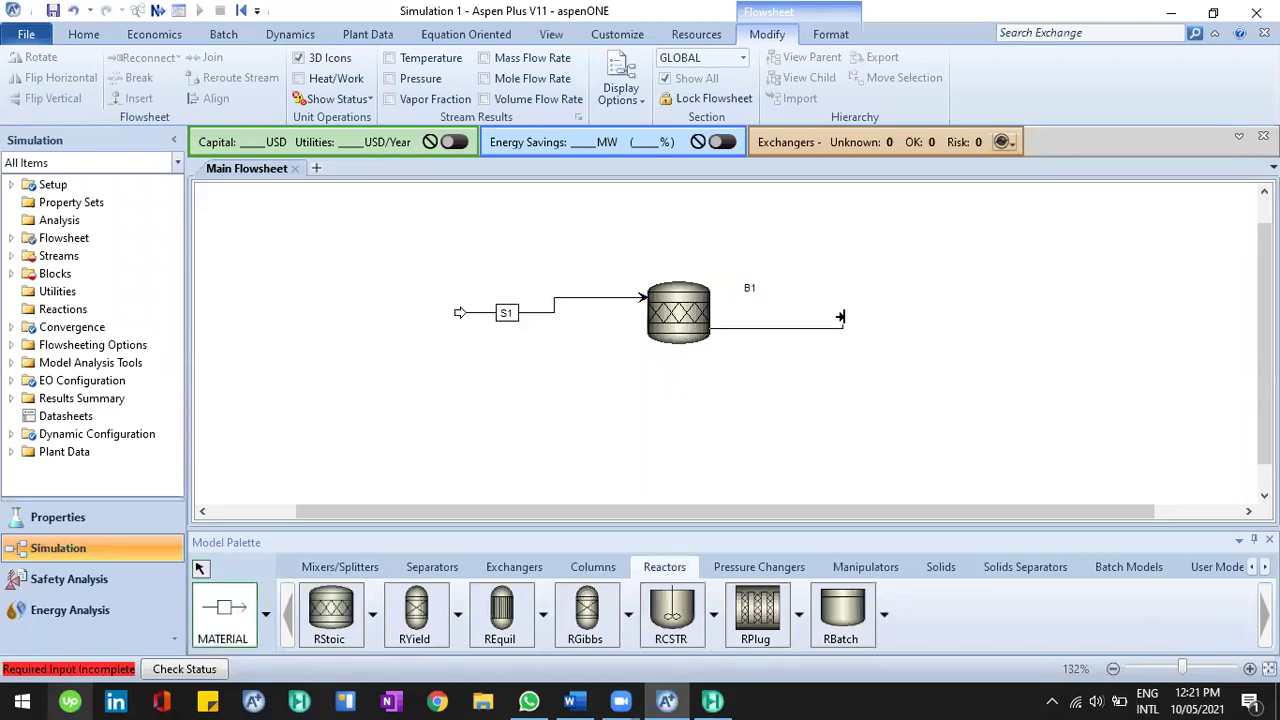
click(866, 374)
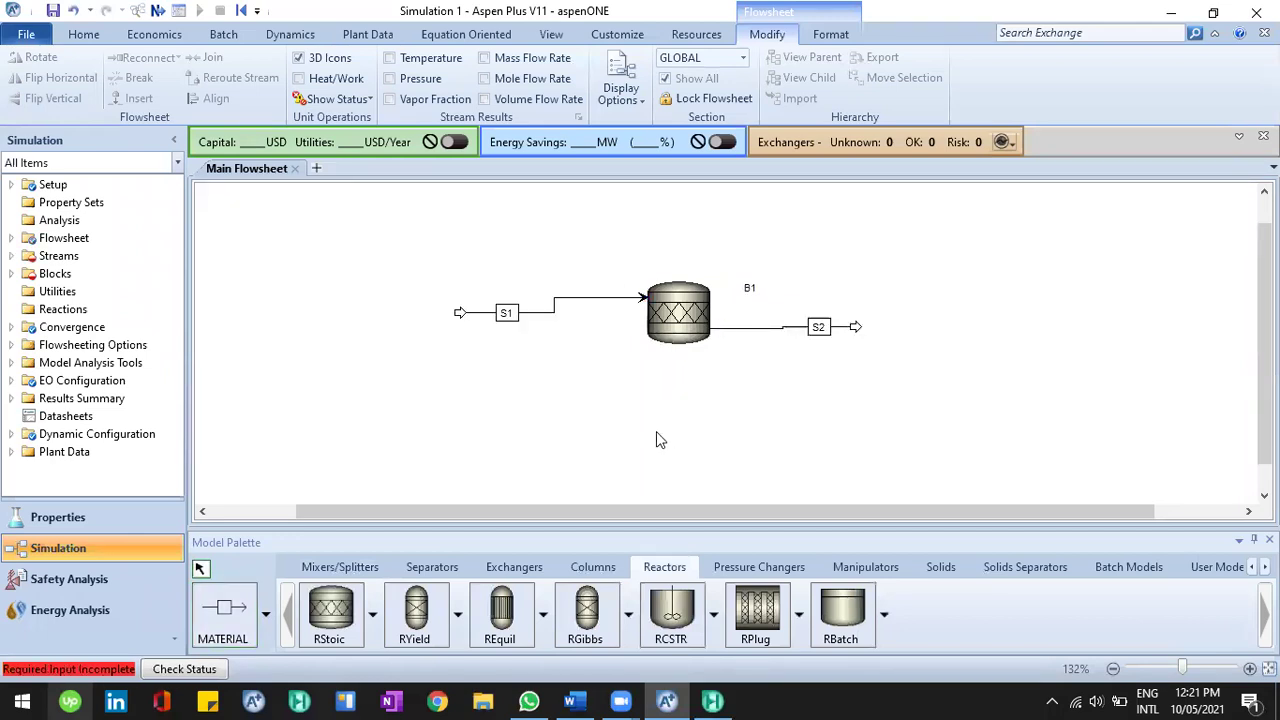
Switch to the Word problem statement and review how ethylene glycol is produced and which reactants are fed.
click(590, 700)
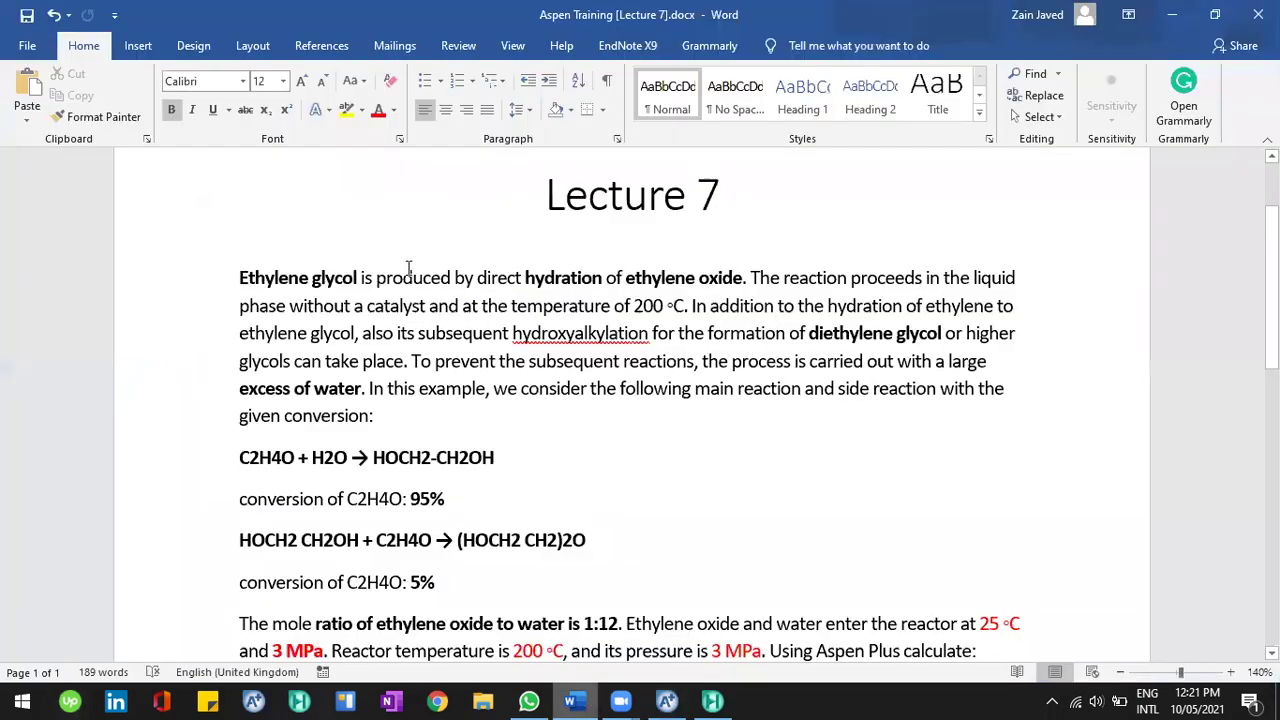
click(321, 284)
click(577, 278)
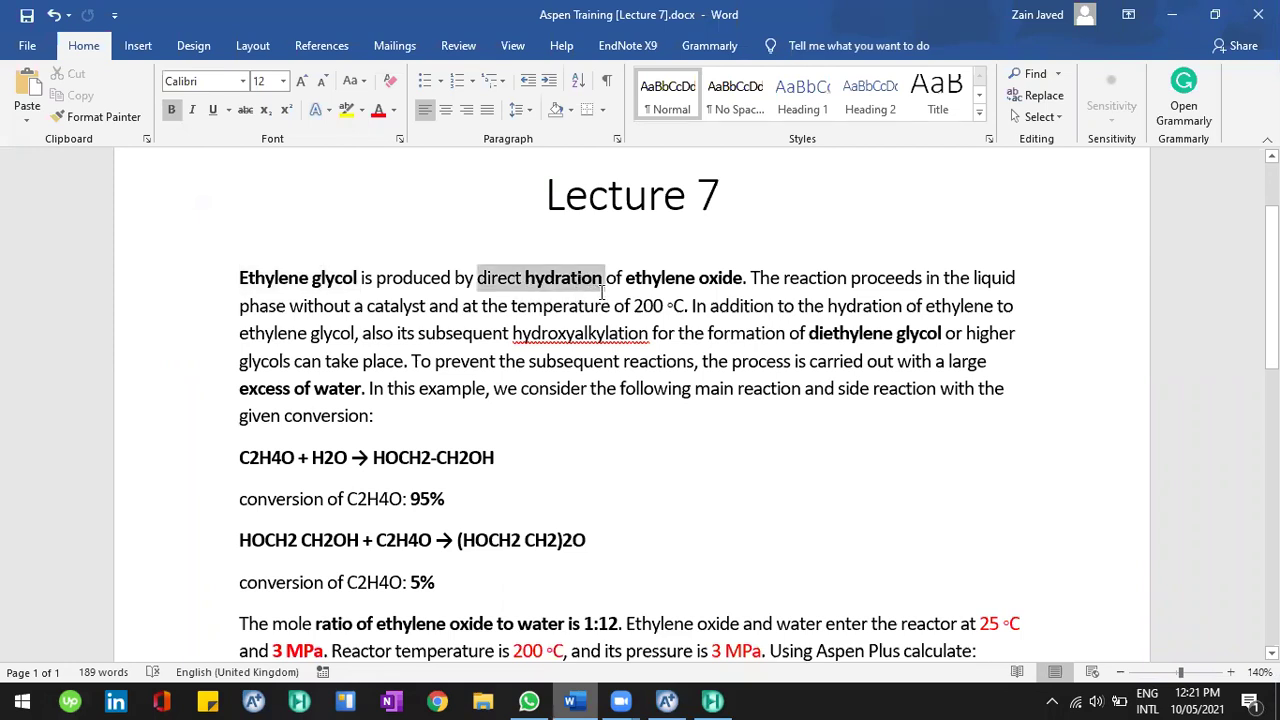
double_click(716, 282)
click(627, 280)
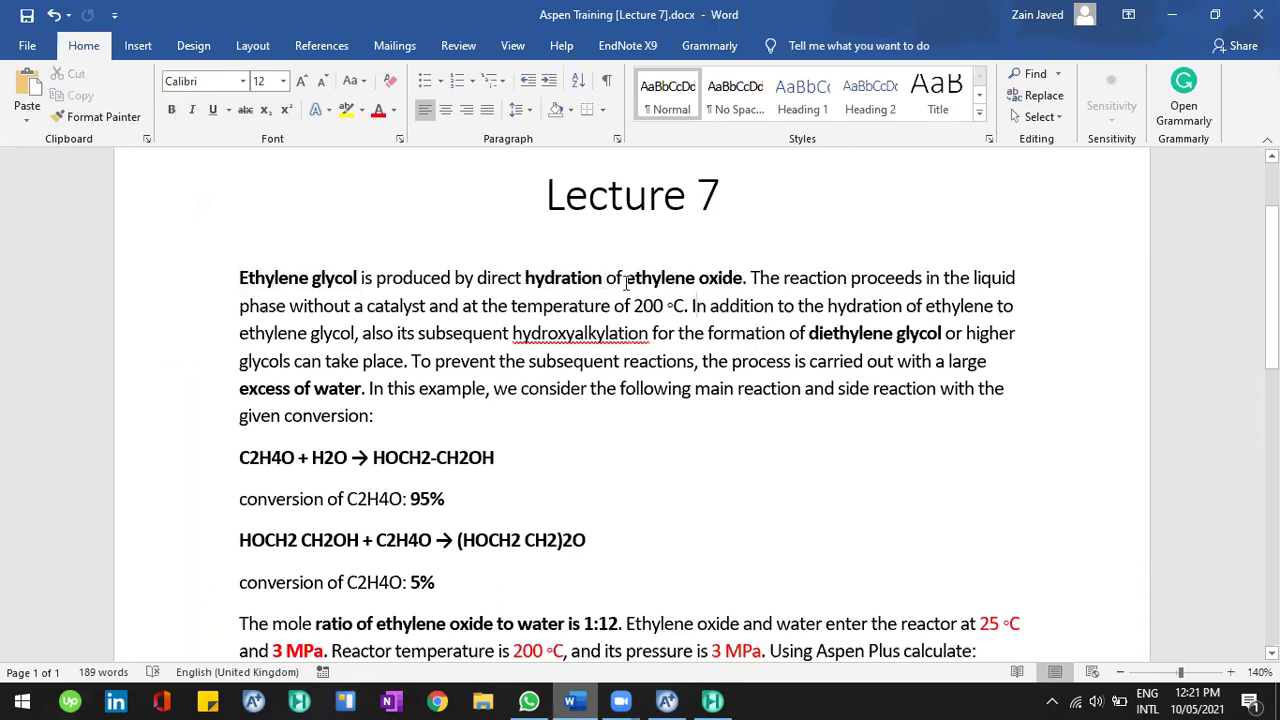
drag(643, 285, 683, 290)
mouse_move(577, 288)
mouse_down()
mouse_move(600, 286)
mouse_move(574, 288)
mouse_move(590, 292)
mouse_up()
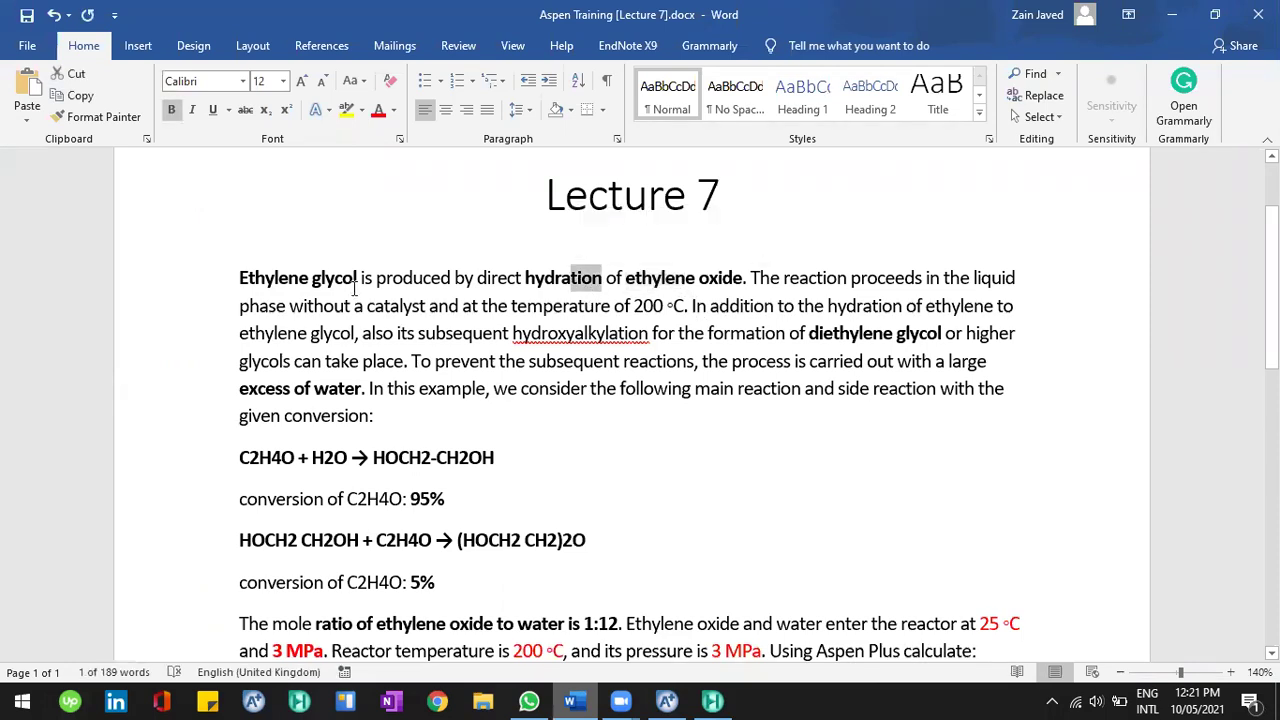
click(456, 566)
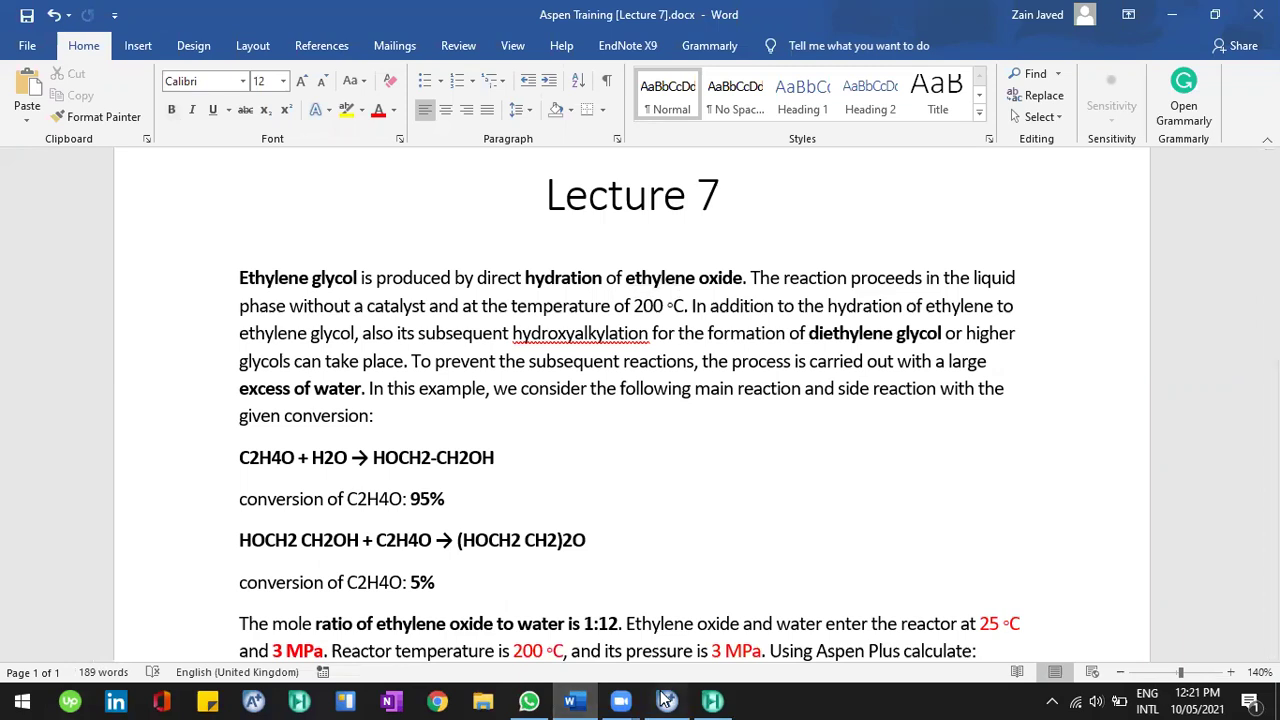
Return to Aspen Plus and connect a second material feed stream to the RStoic reactor, below the first feed.
key(alt+Tab)
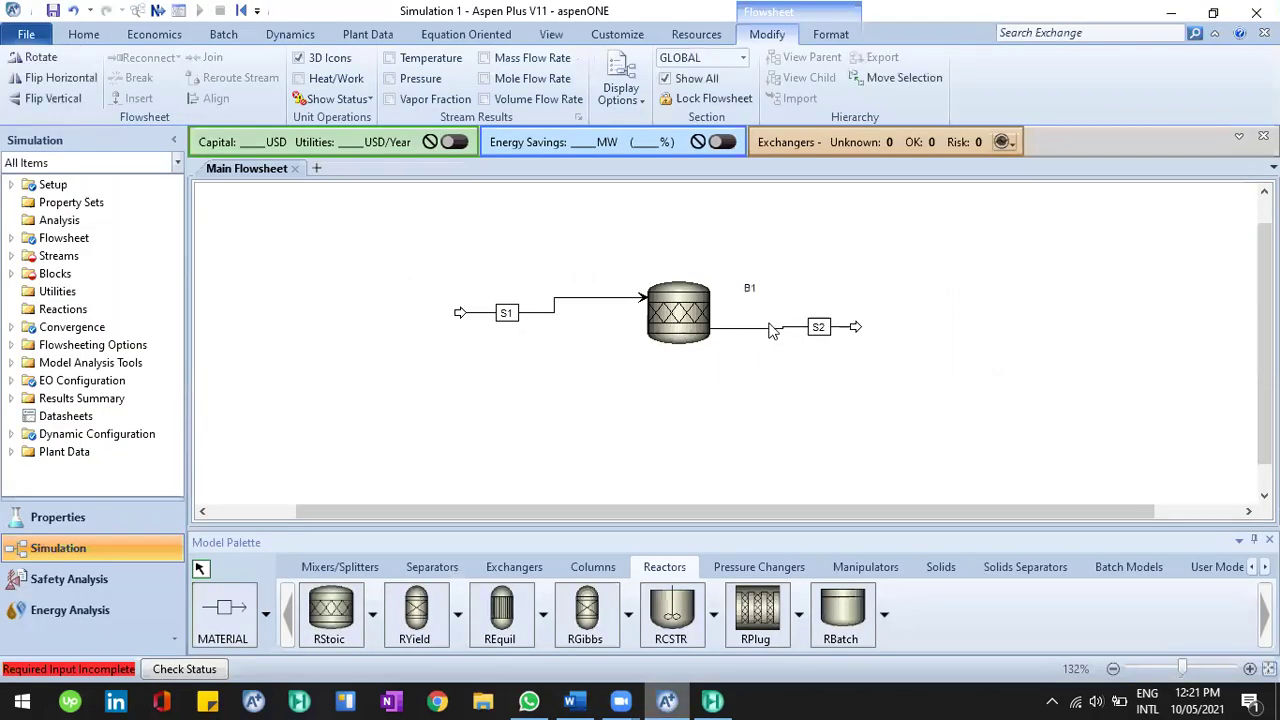
click(773, 328)
click(540, 362)
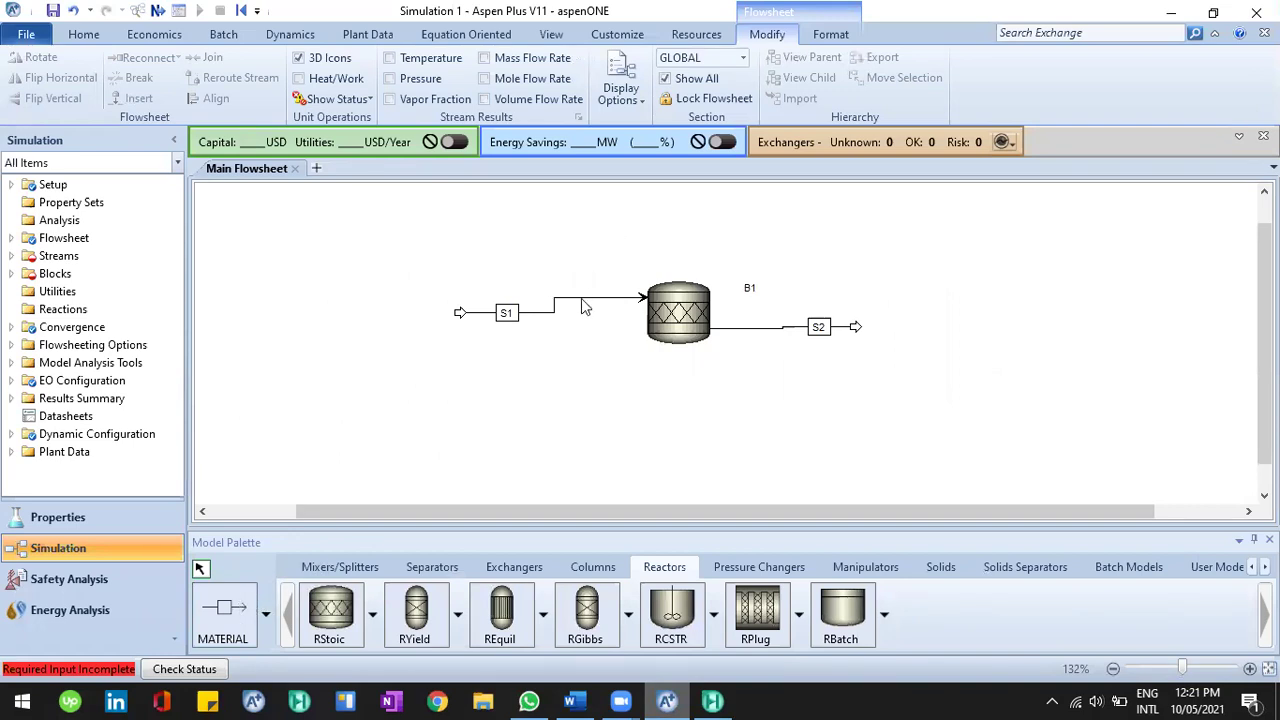
click(223, 604)
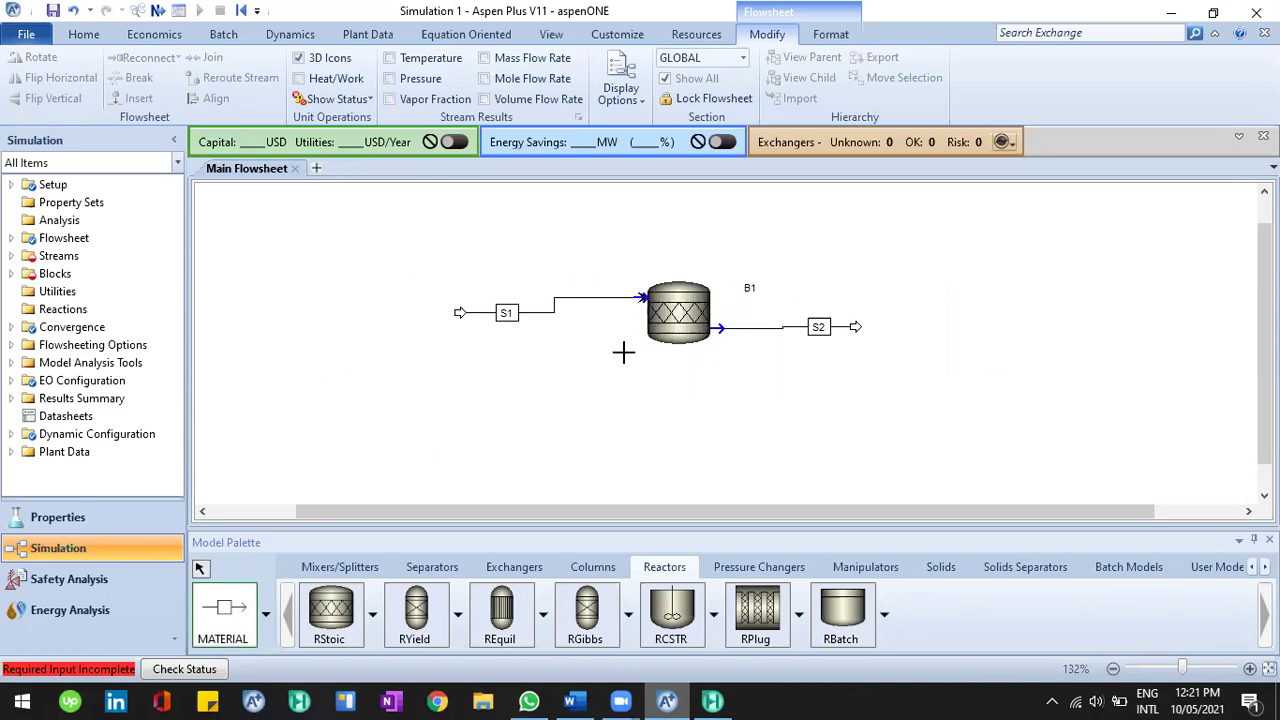
click(640, 298)
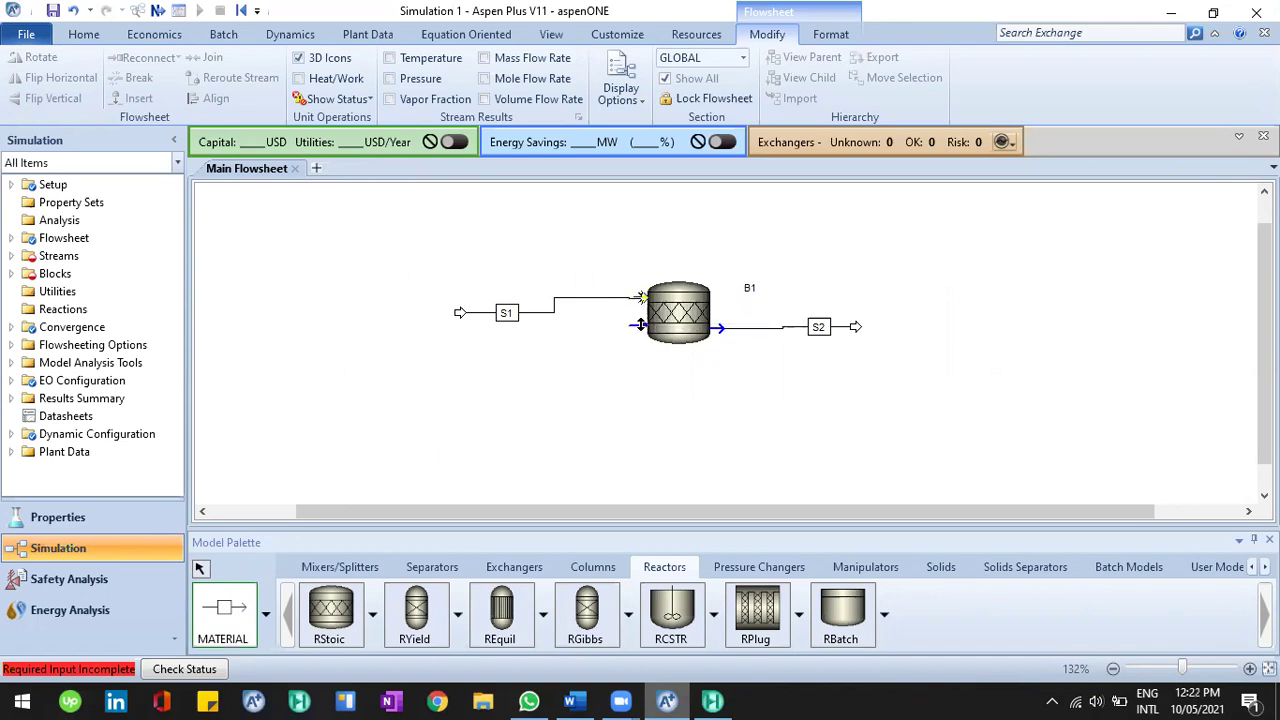
click(640, 325)
click(545, 375)
right_click(520, 334)
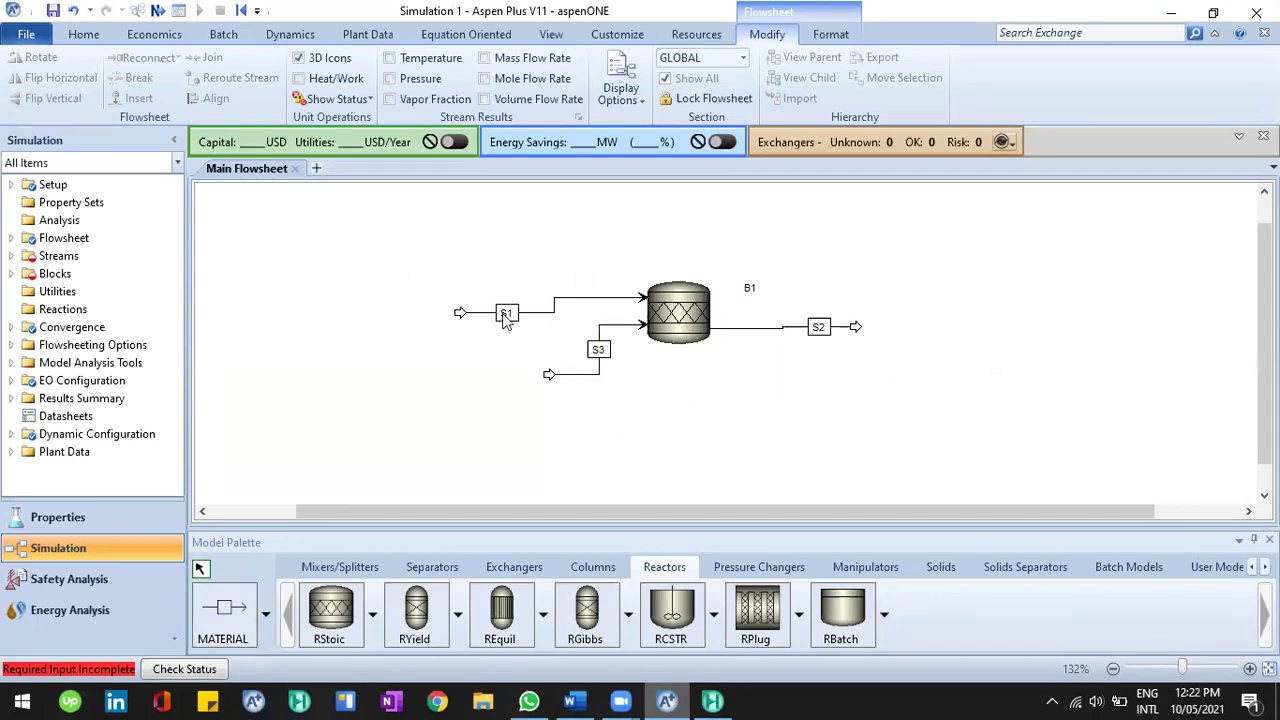
Rename the upper feed stream as EO and the lower feed stream as W.
click(507, 318)
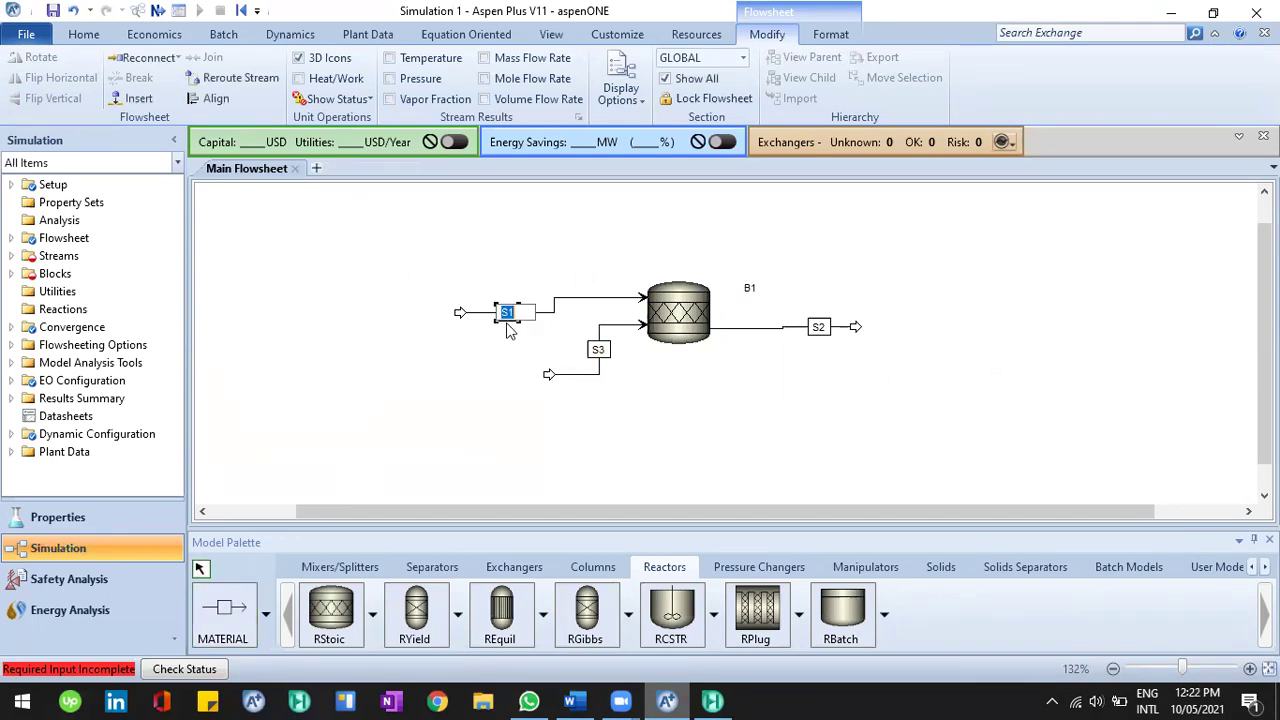
text(EO)
key(Return)
click(598, 350)
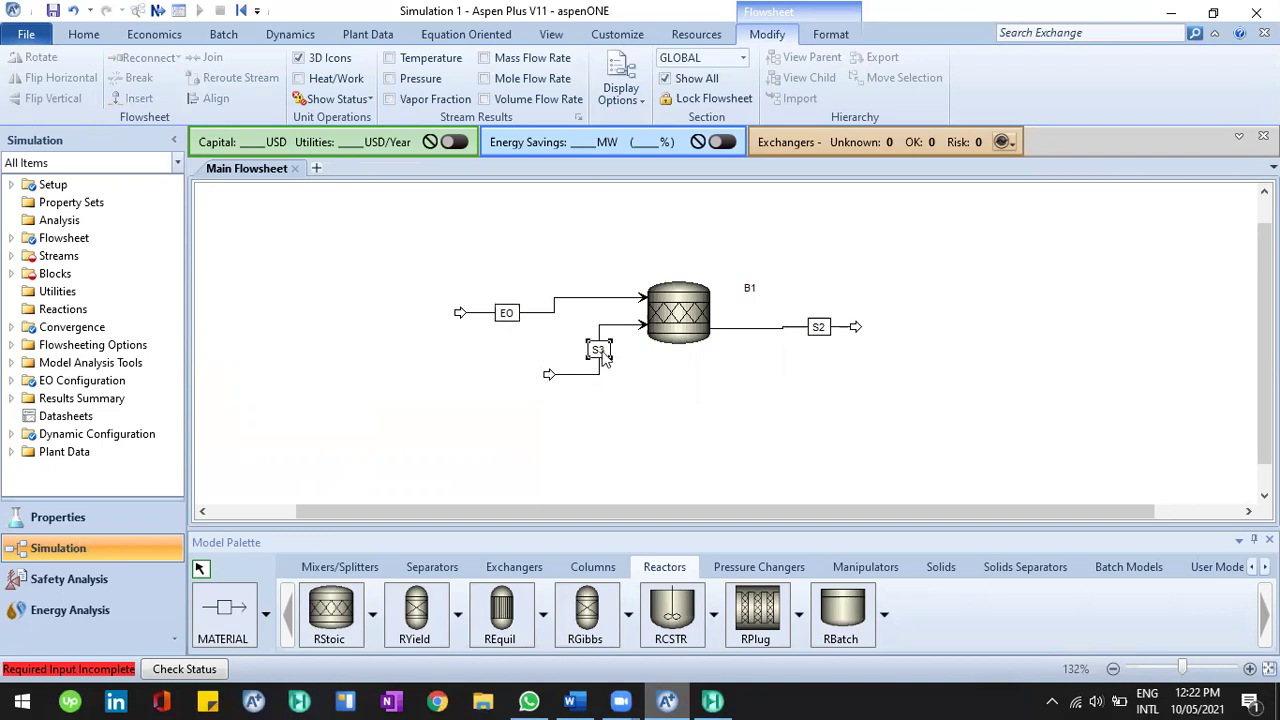
double_click(603, 350)
text(W)
key(Return)
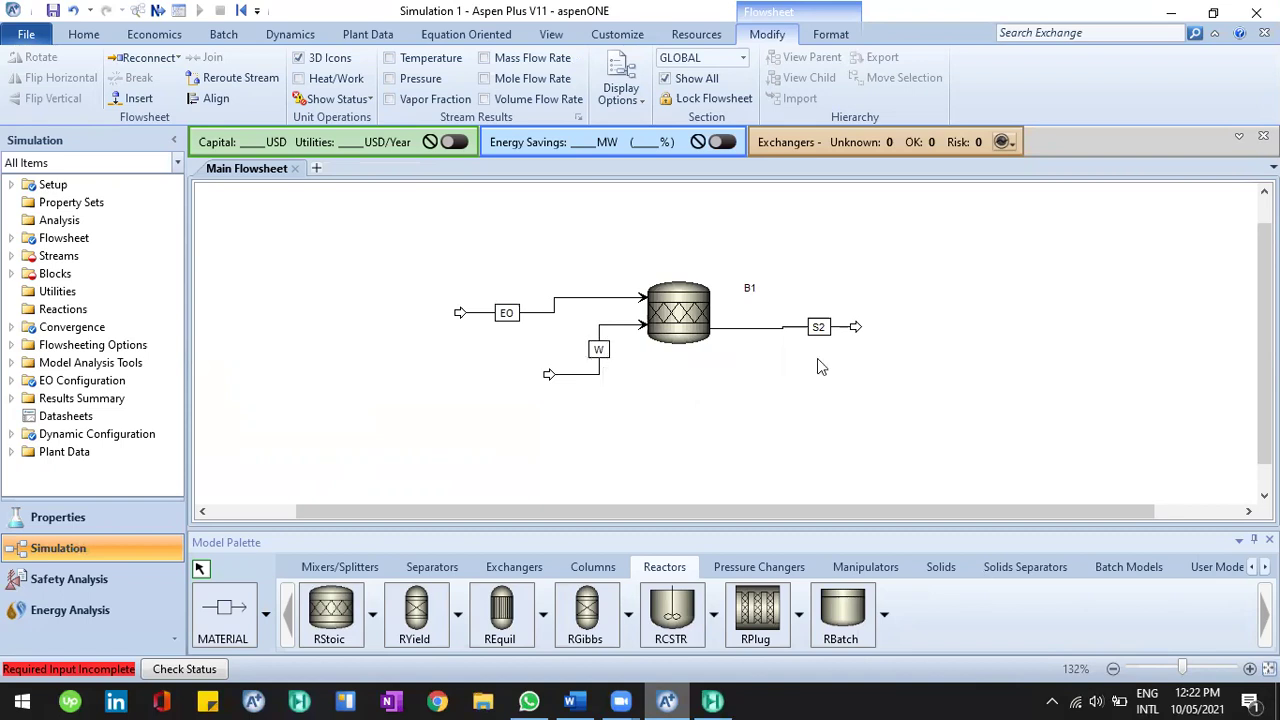
Rename the reactor's product stream as PROD.
click(820, 326)
key(F2)
text(PROD)
key(Return)
Move the reactor block's label directly above the reactor and rename the block as CONVR.
drag(750, 290, 686, 263)
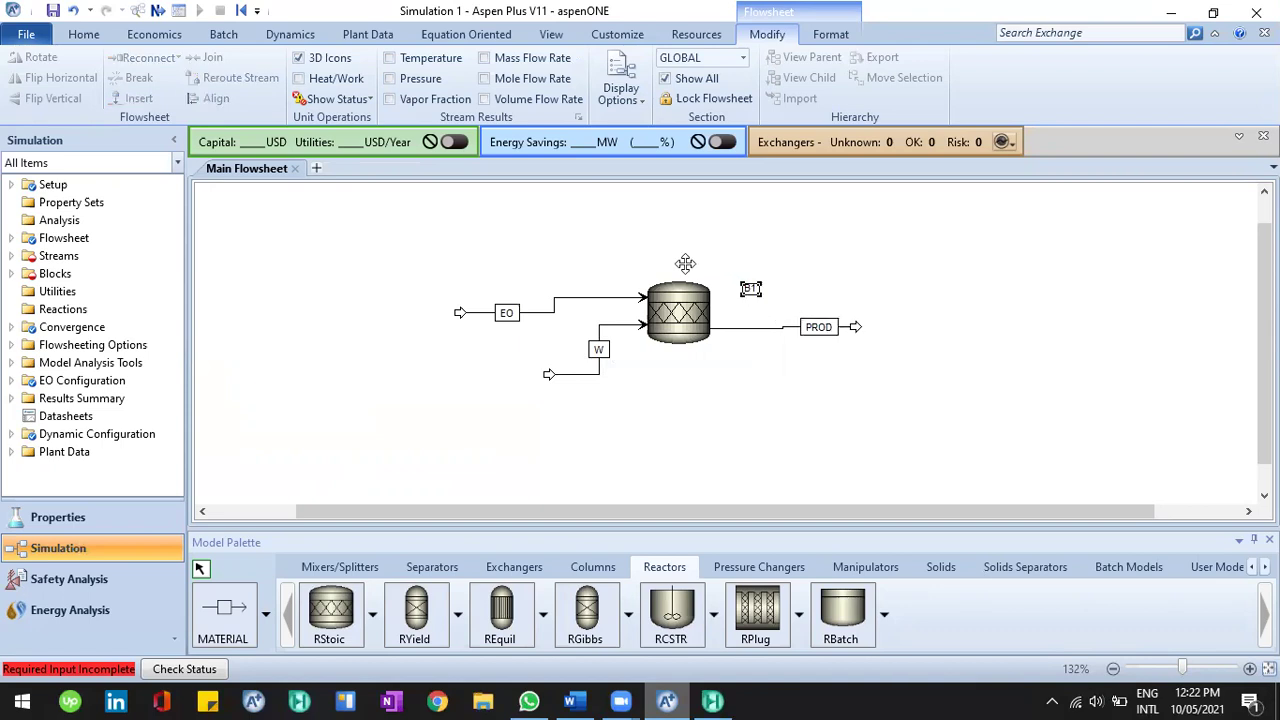
double_click(688, 262)
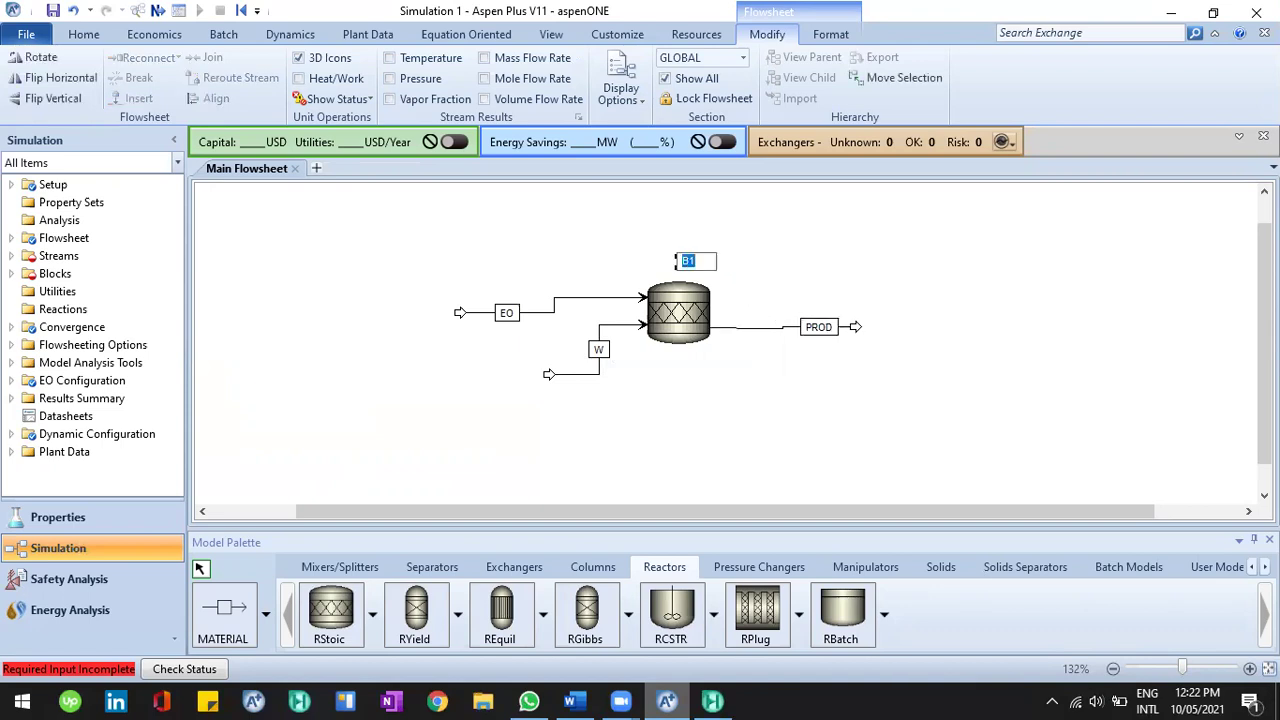
text(CONVR)
key(Return)
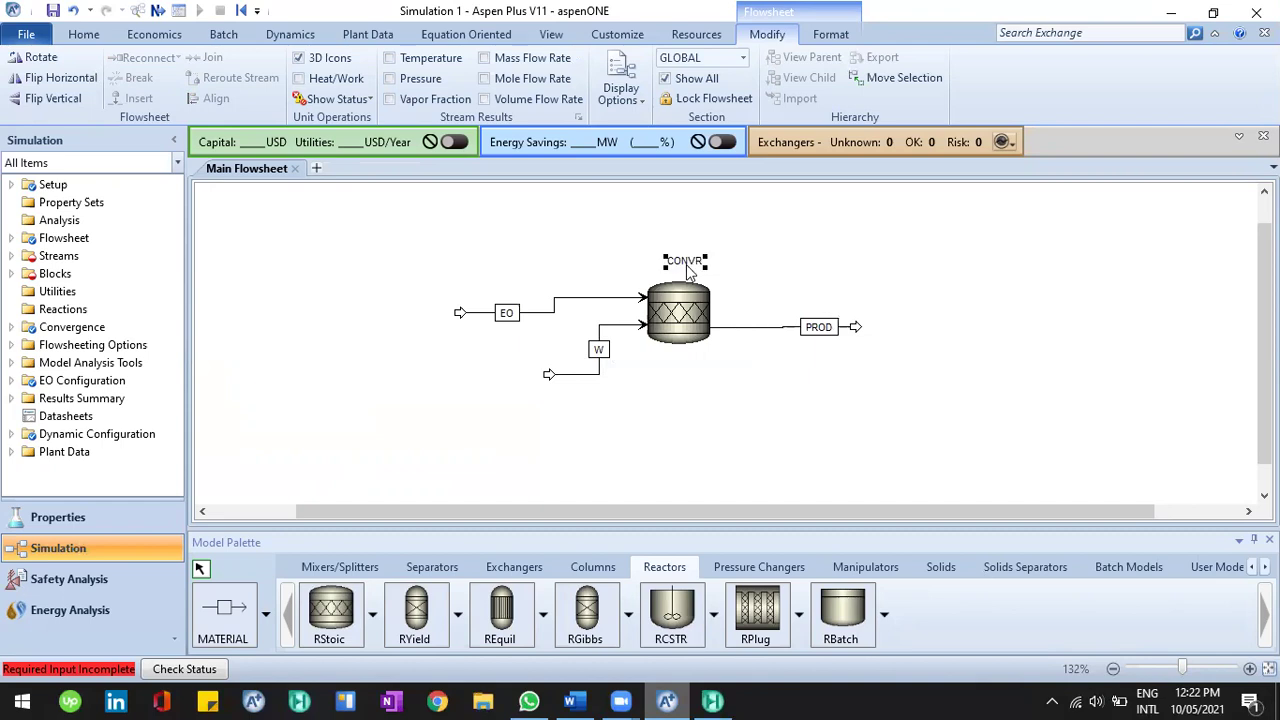
click(746, 278)
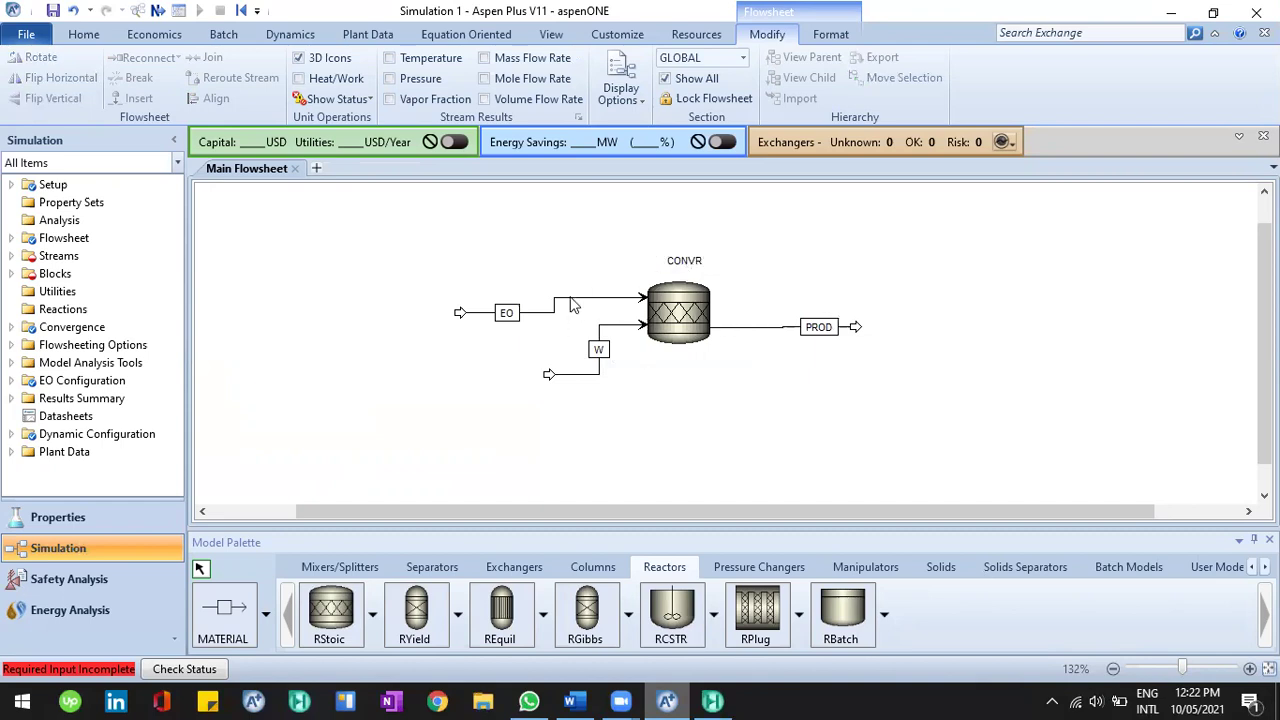
Open the EO stream's input form, then switch to the Word problem statement and review the feed temperature, pressure and mole ratio.
click(566, 297)
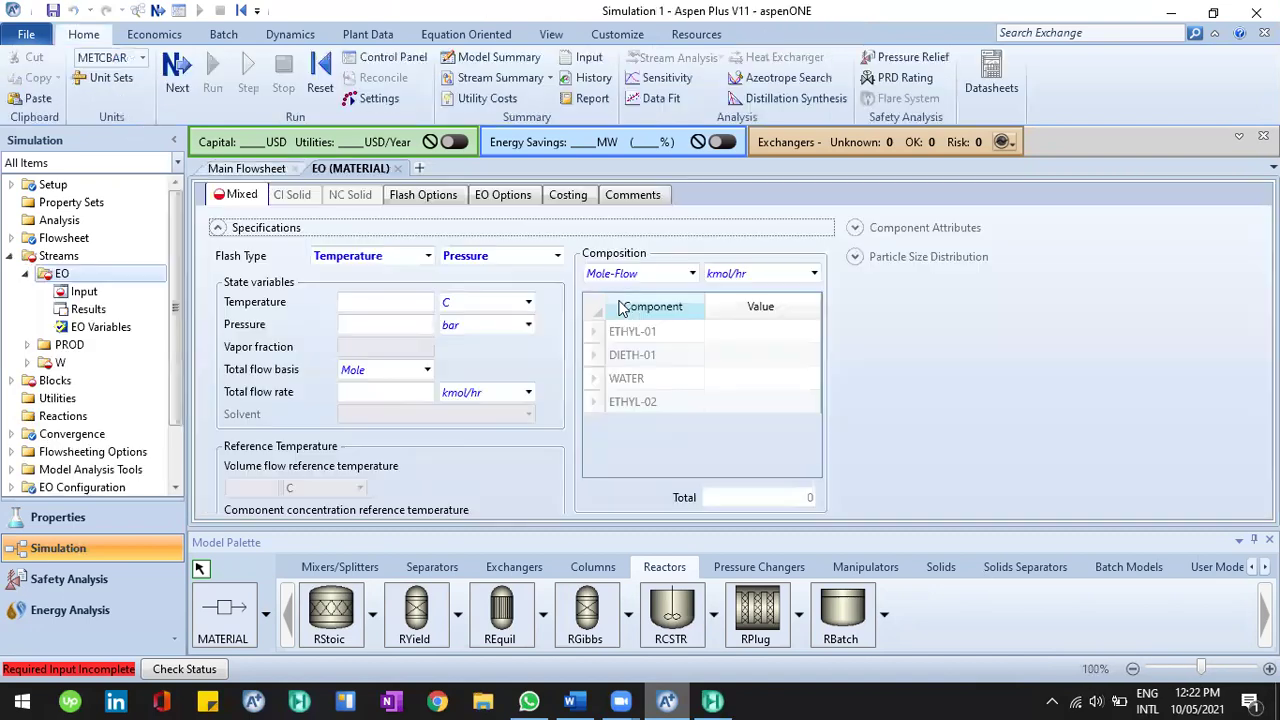
click(602, 695)
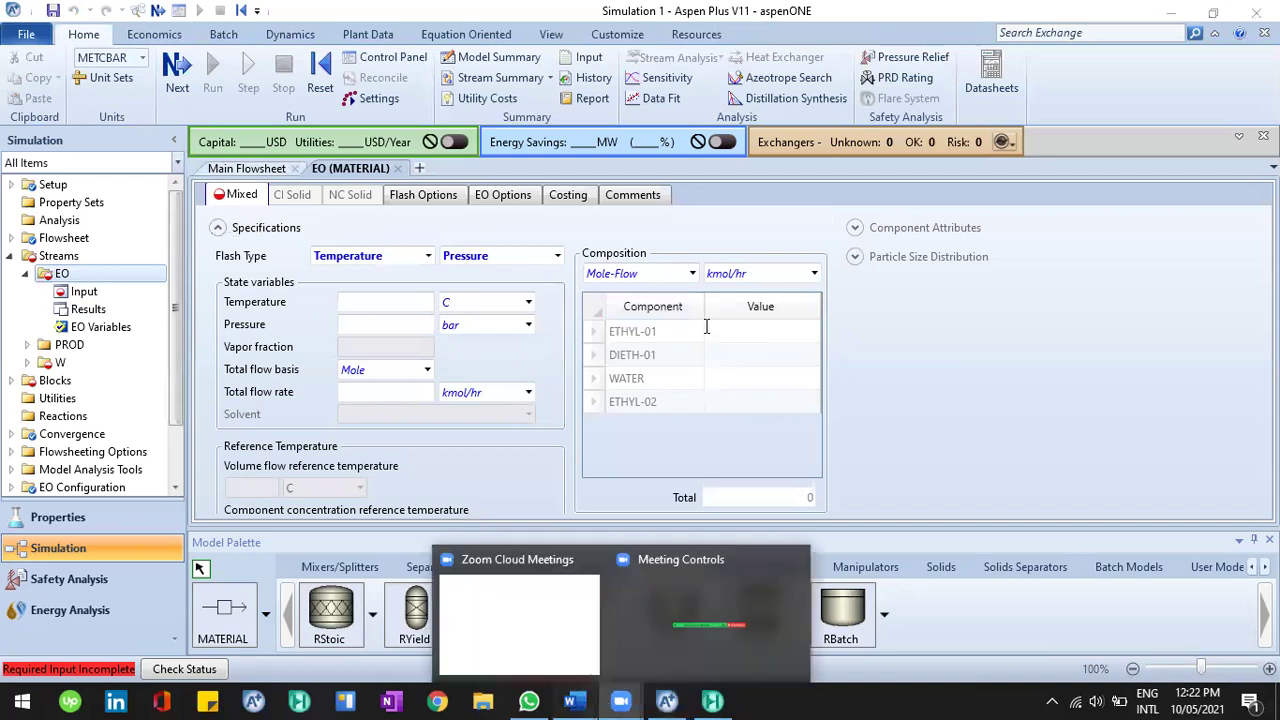
key(alt+Tab)
scroll(774, 335, down, 3)
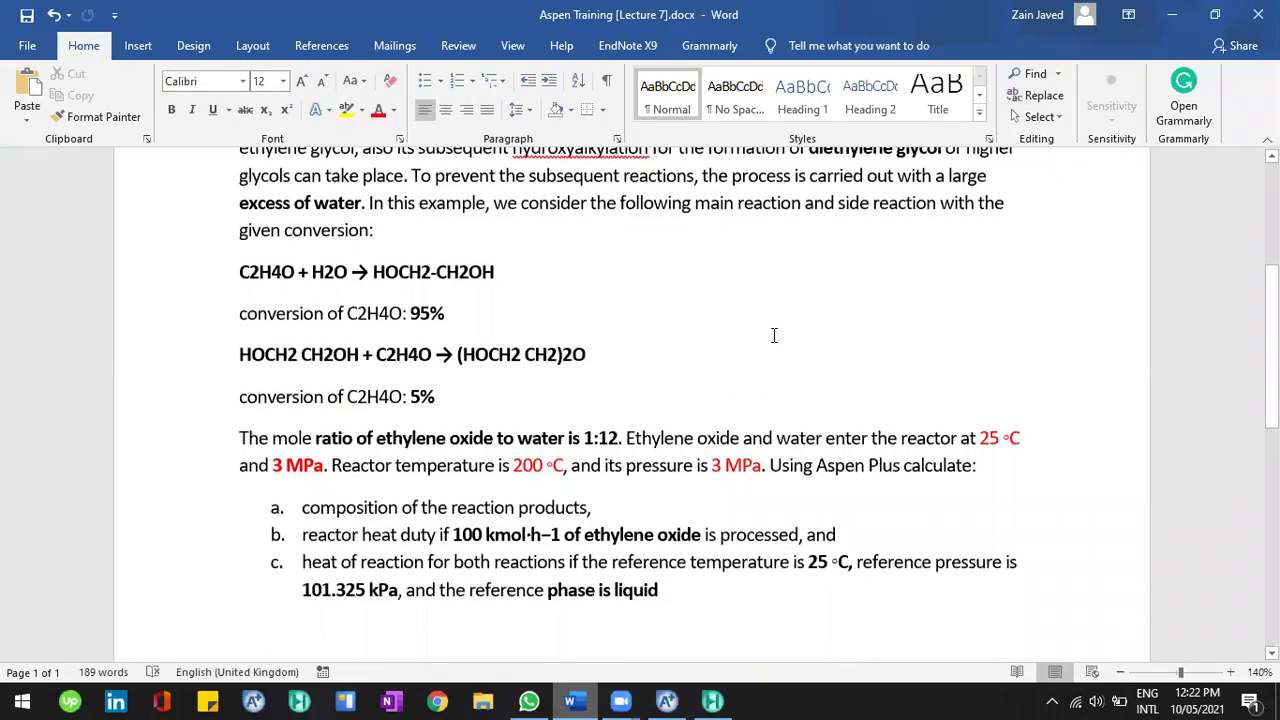
scroll(774, 335, down, 1)
scroll(773, 335, up, 1)
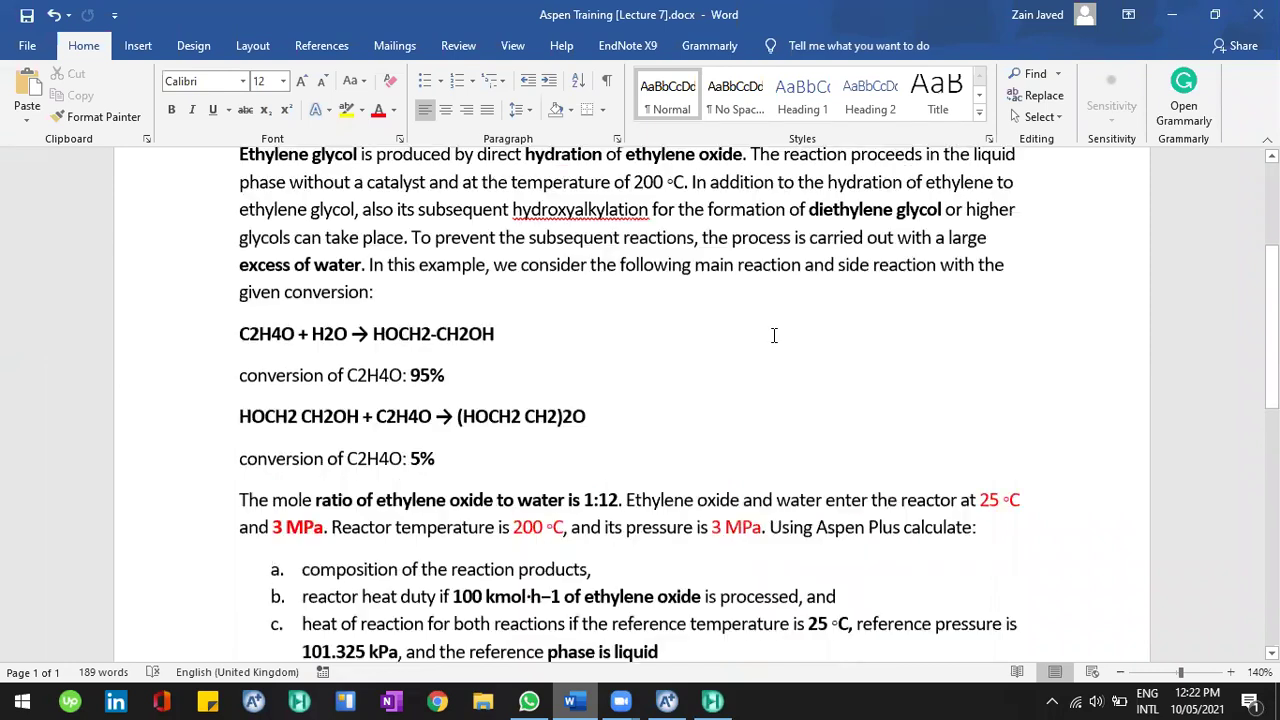
scroll(787, 300, up, 1)
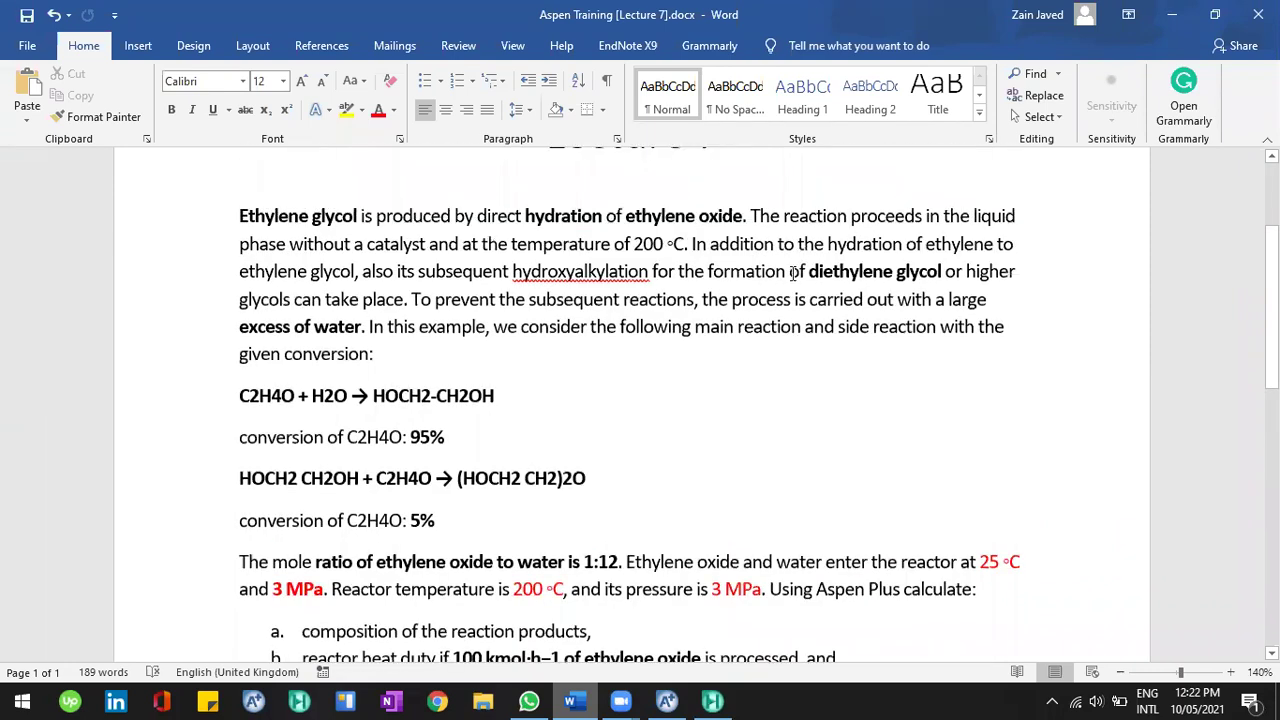
scroll(982, 499, down, 1)
click(980, 499)
scroll(978, 495, down, 1)
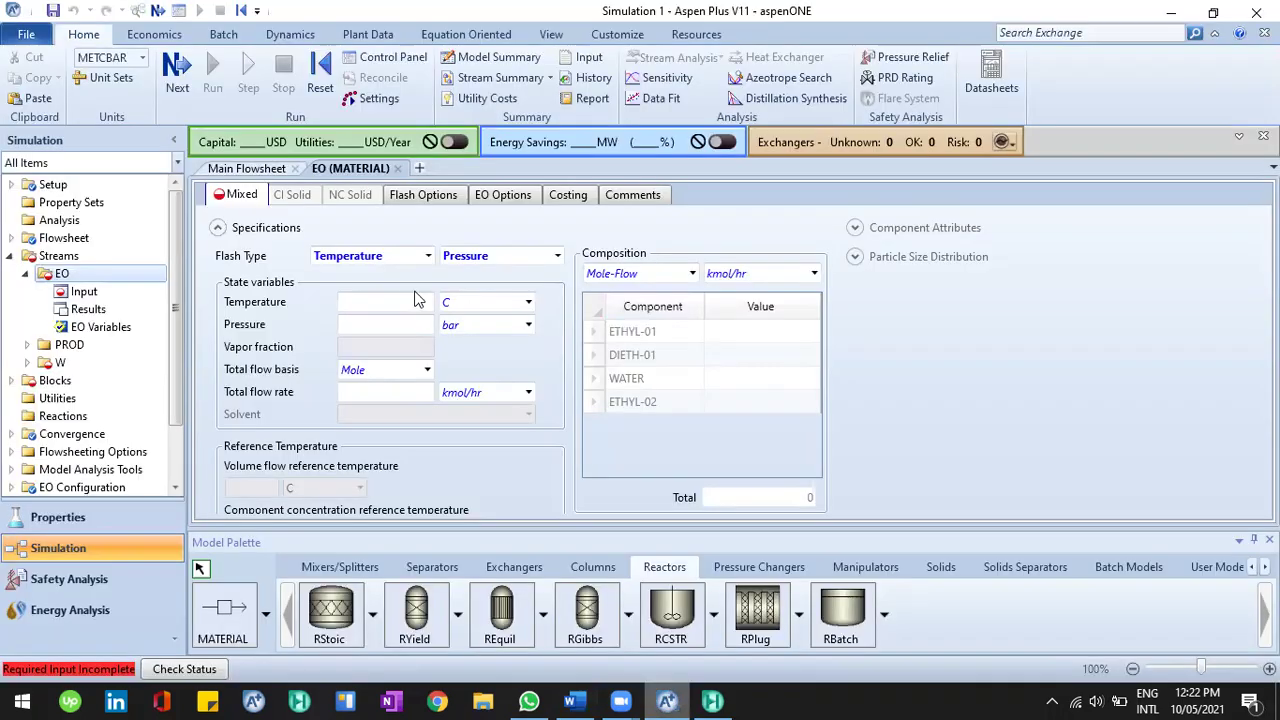
Return to Aspen Plus and set the EO stream's temperature to 25 C and its pressure to 3 MPa.
key(alt+Tab)
click(408, 300)
text(25)
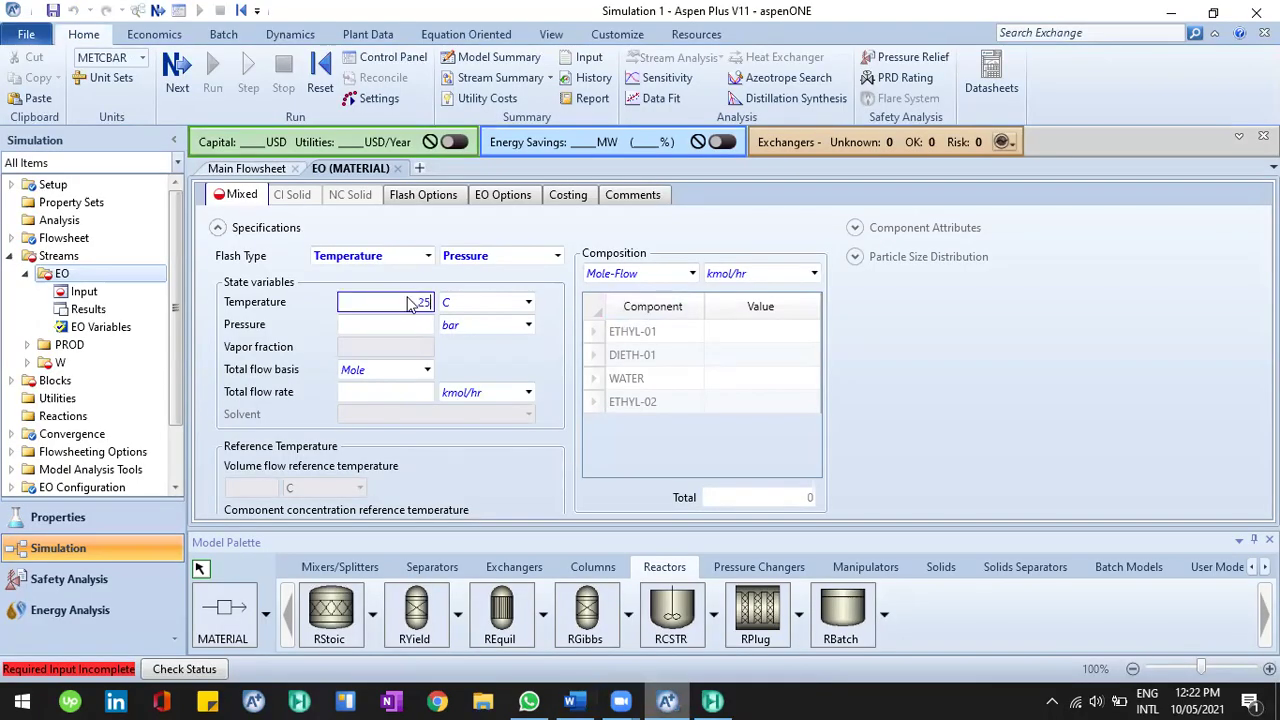
click(424, 330)
text(3)
click(528, 325)
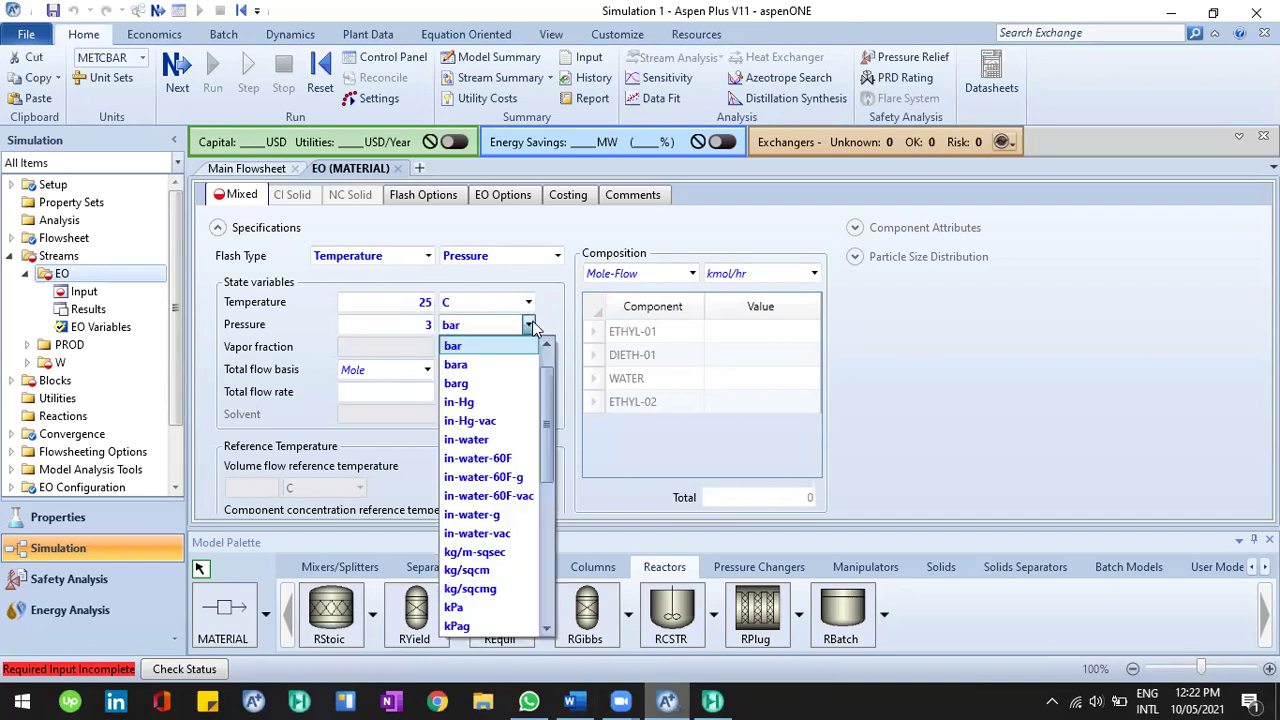
drag(544, 402, 562, 530)
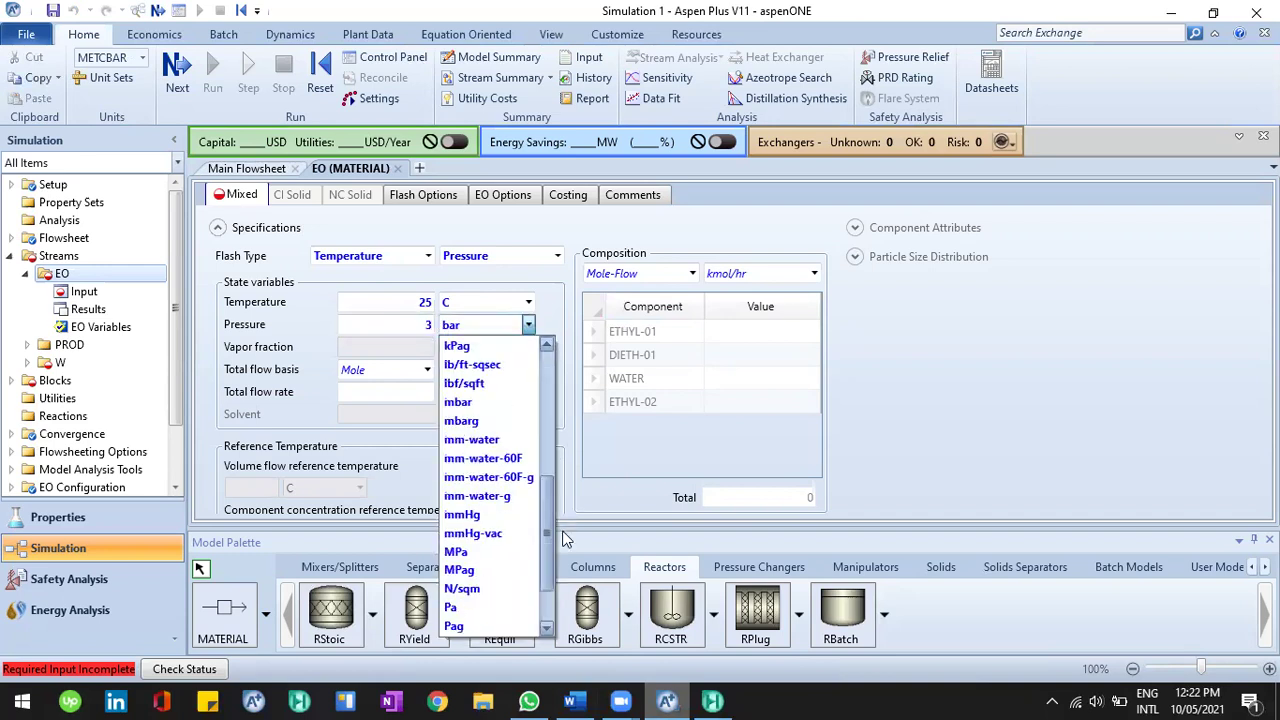
click(505, 552)
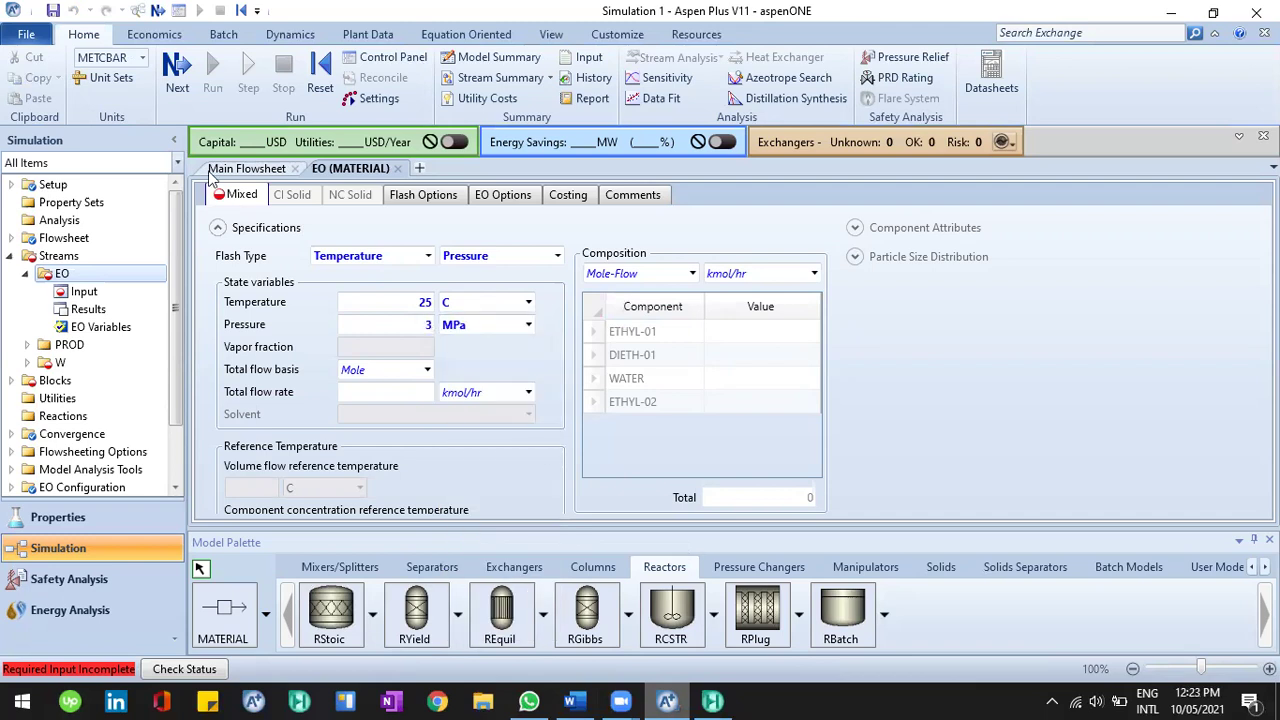
Set the EO stream's composition basis to Mole-Frac.
click(262, 170)
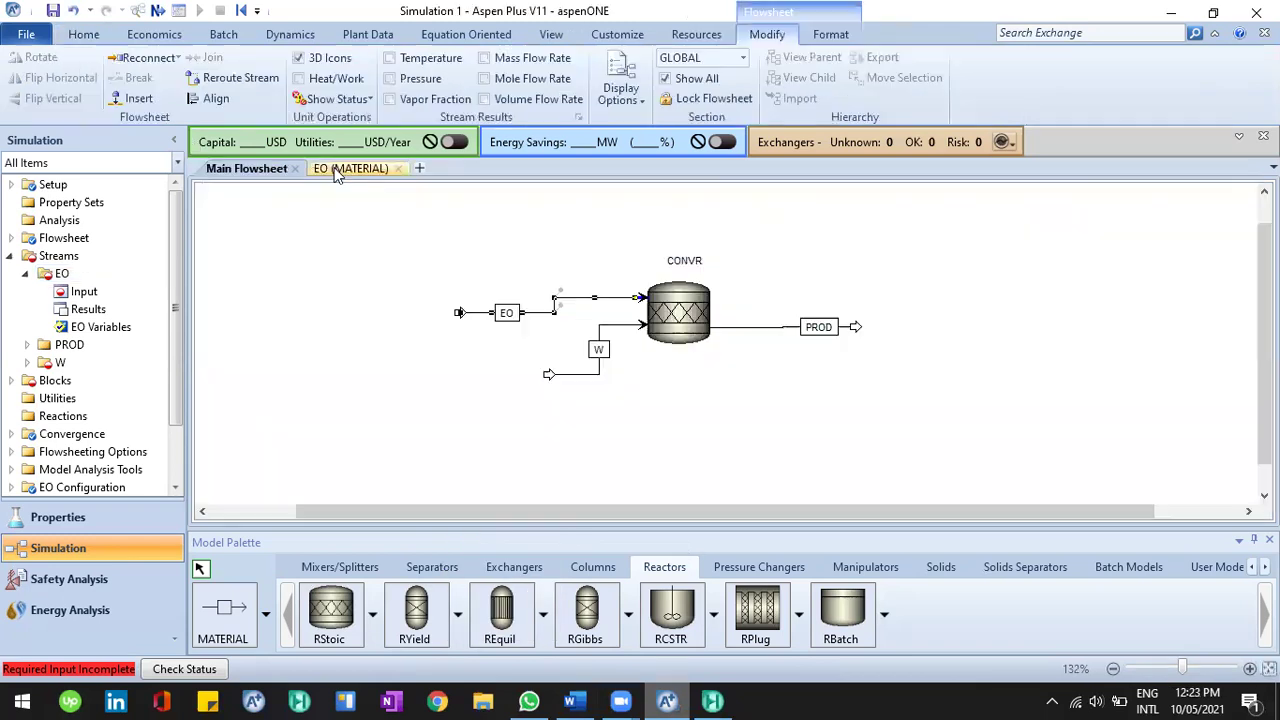
click(322, 178)
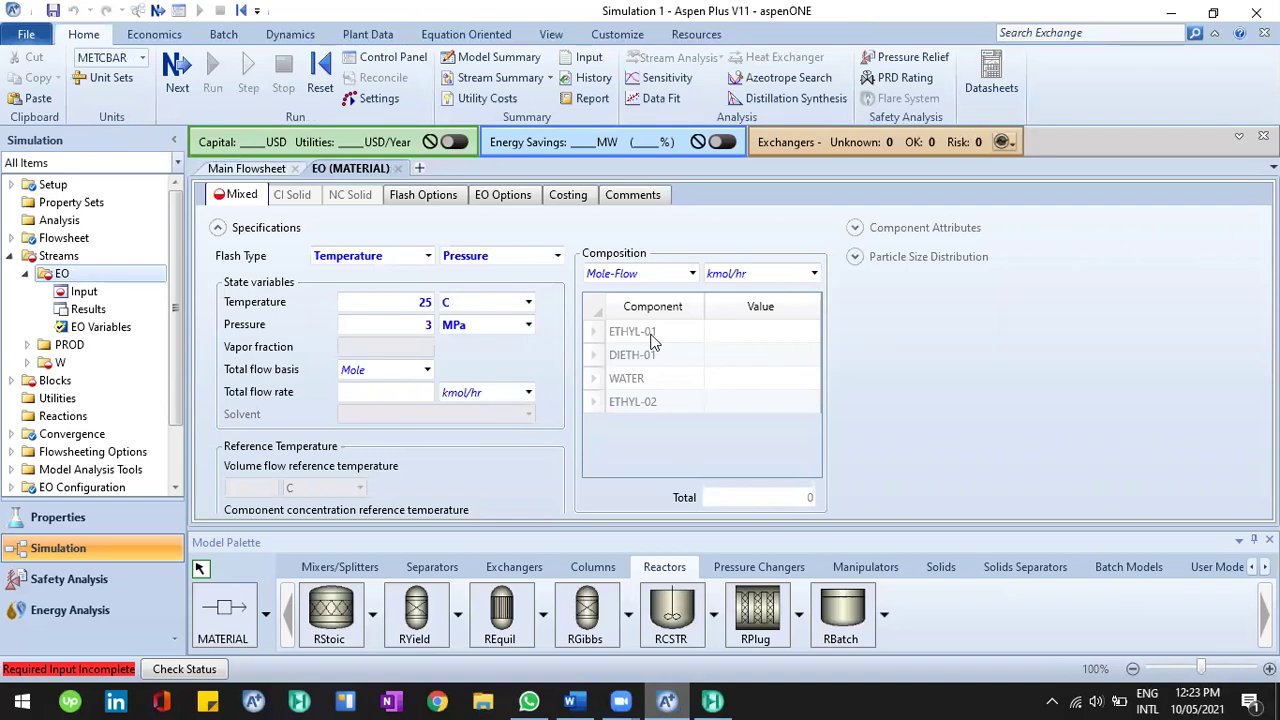
click(692, 274)
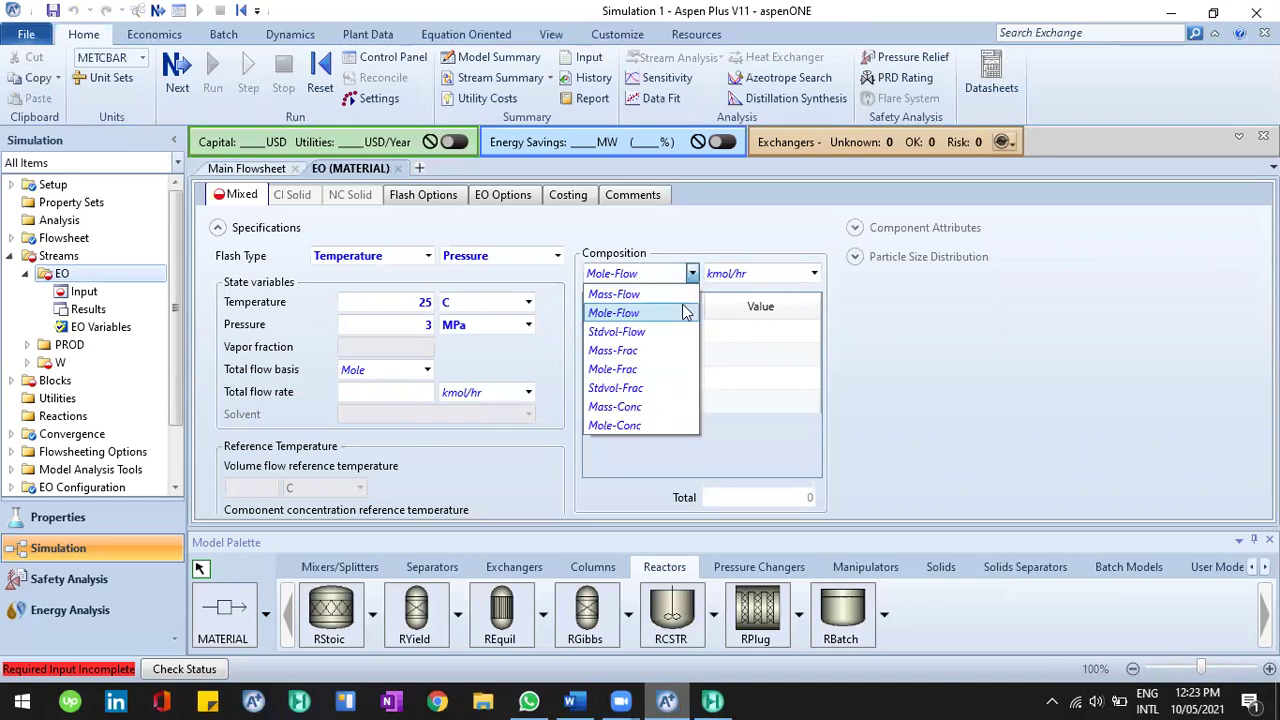
click(640, 369)
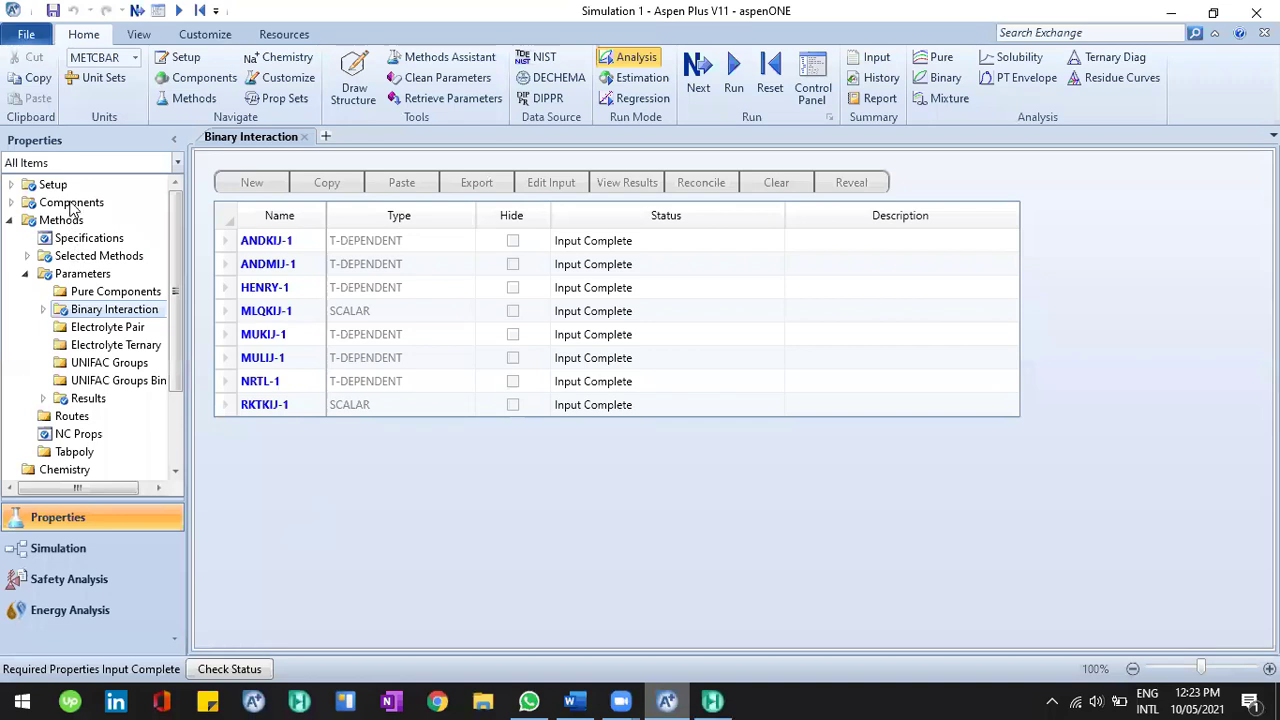
Open the component list in the Properties environment and rename the ethylene glycol component ID as EG.
click(66, 201)
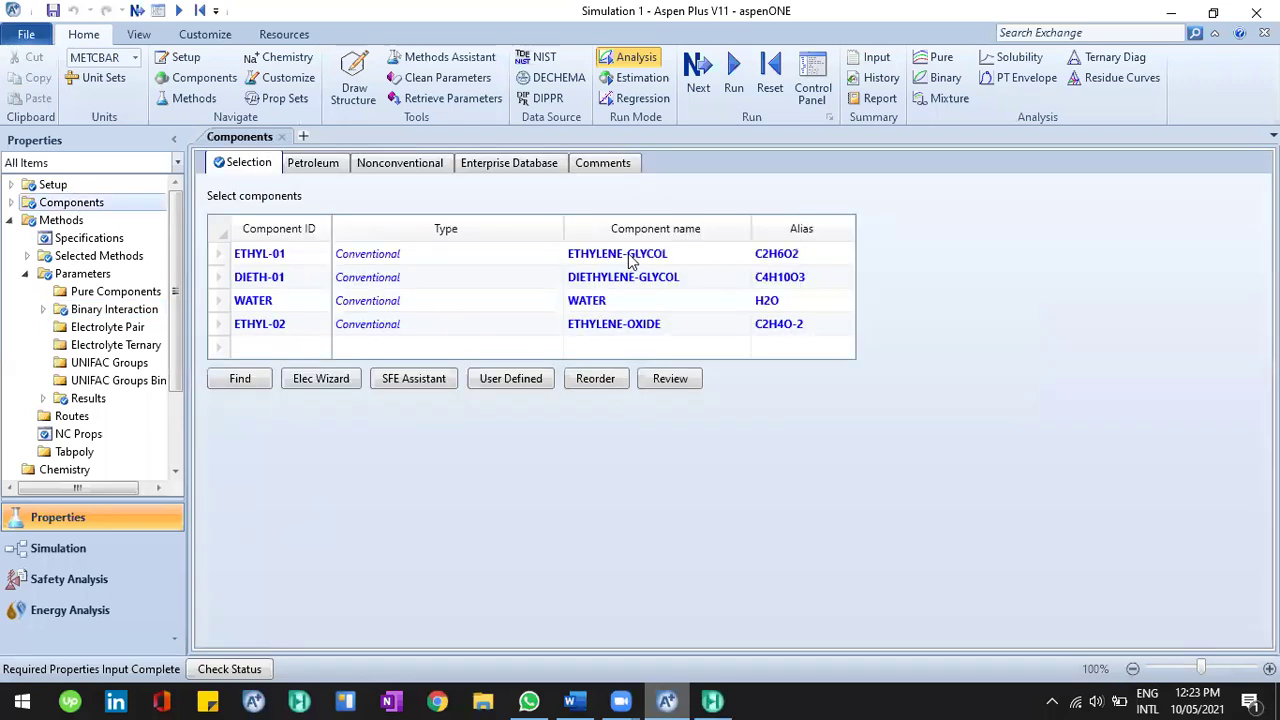
click(267, 257)
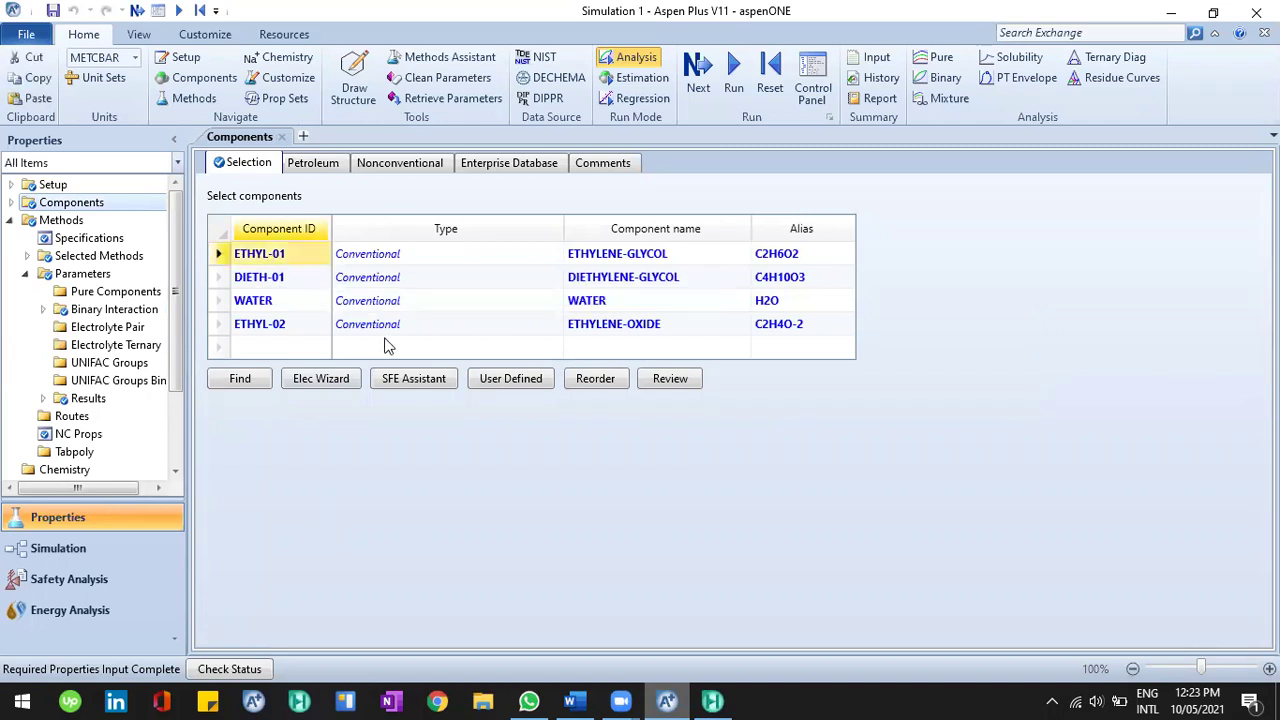
text(EO)
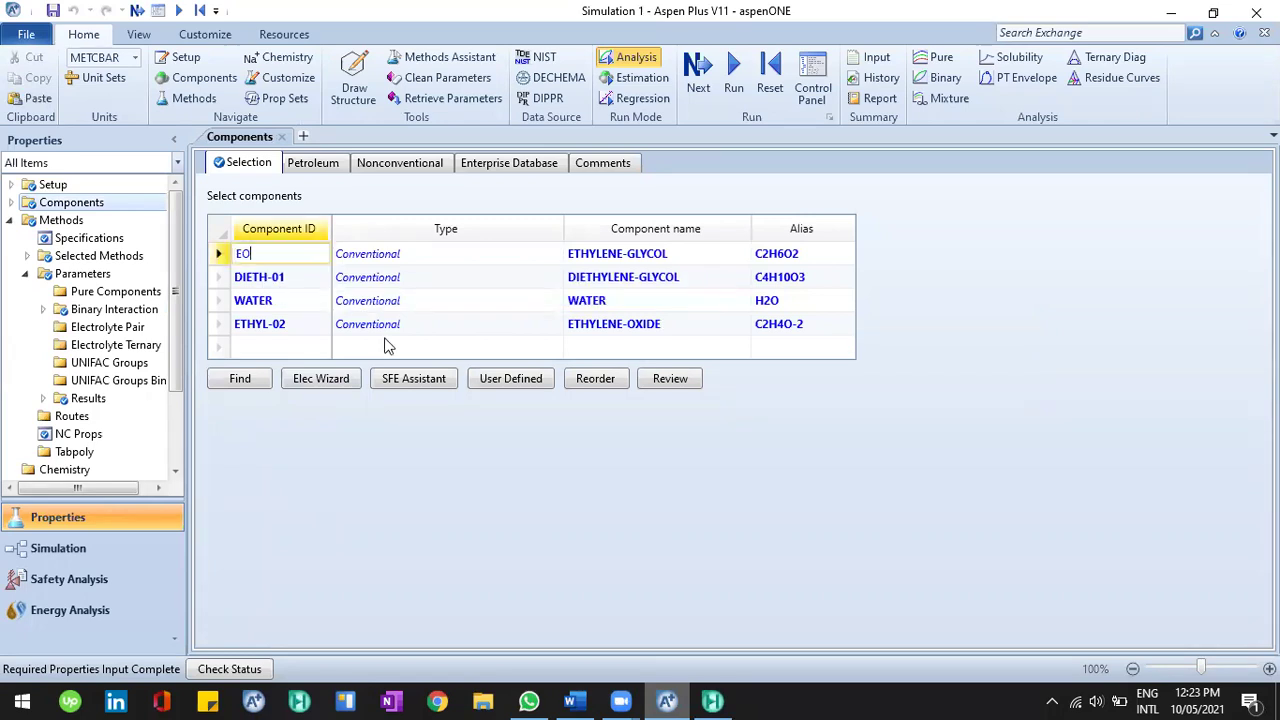
key(Return)
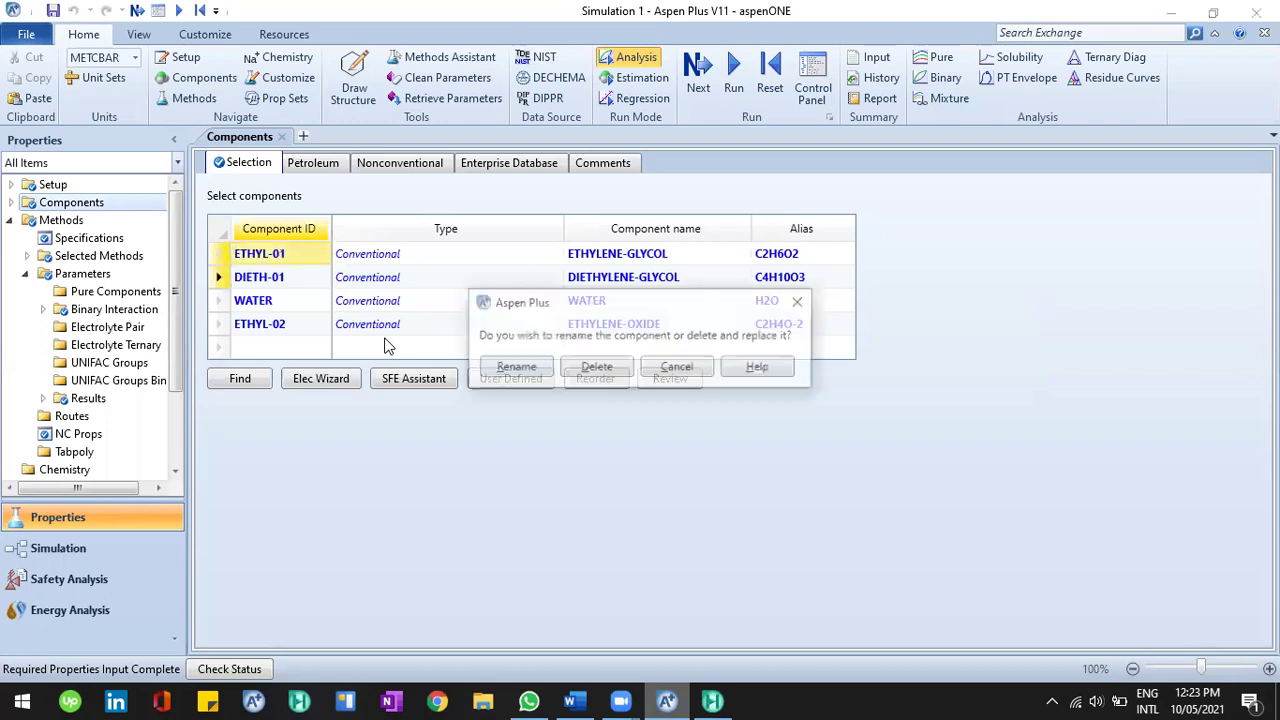
click(516, 368)
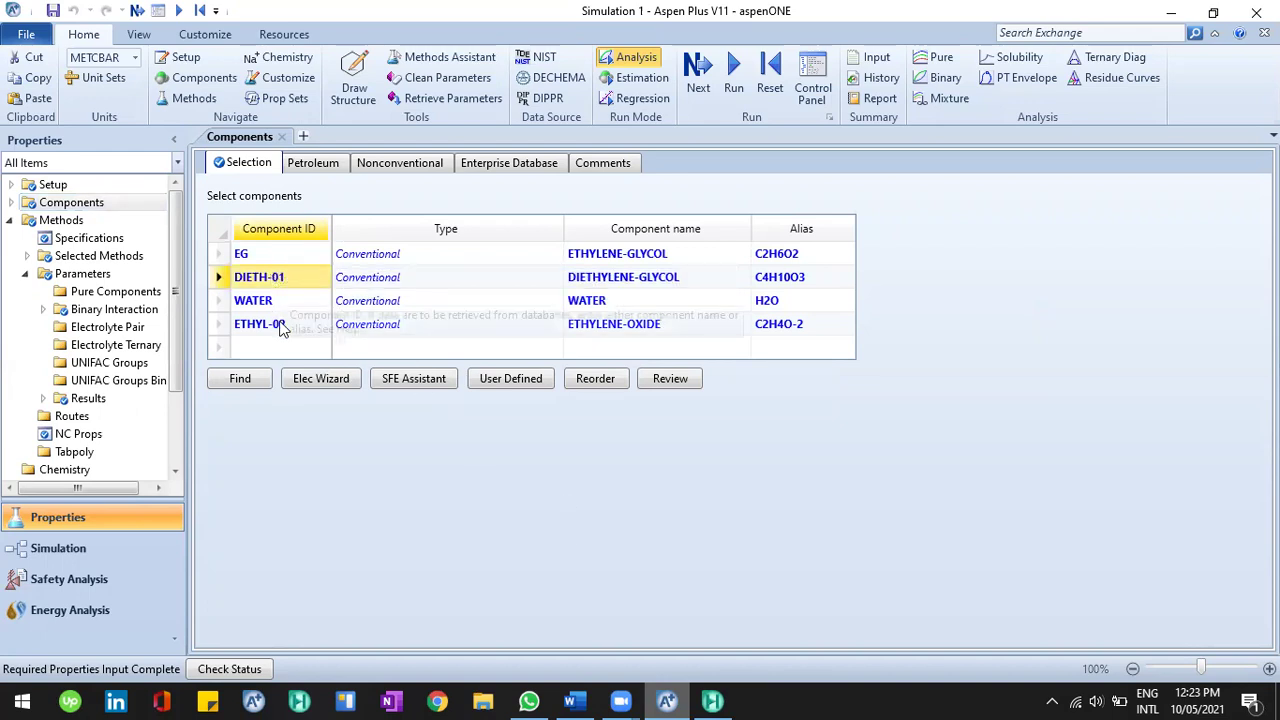
Rename the ethylene oxide component ID as EO, keeping the component instead of replacing it.
key(Down)
key(Down)
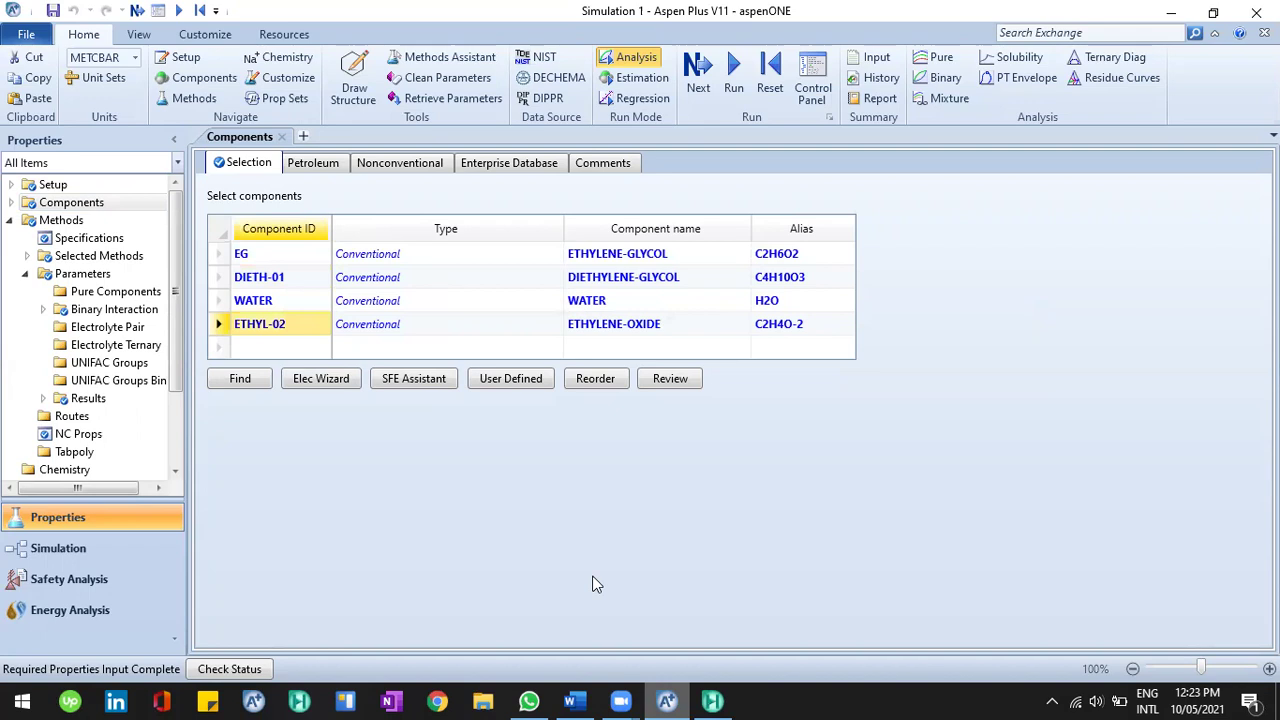
click(284, 334)
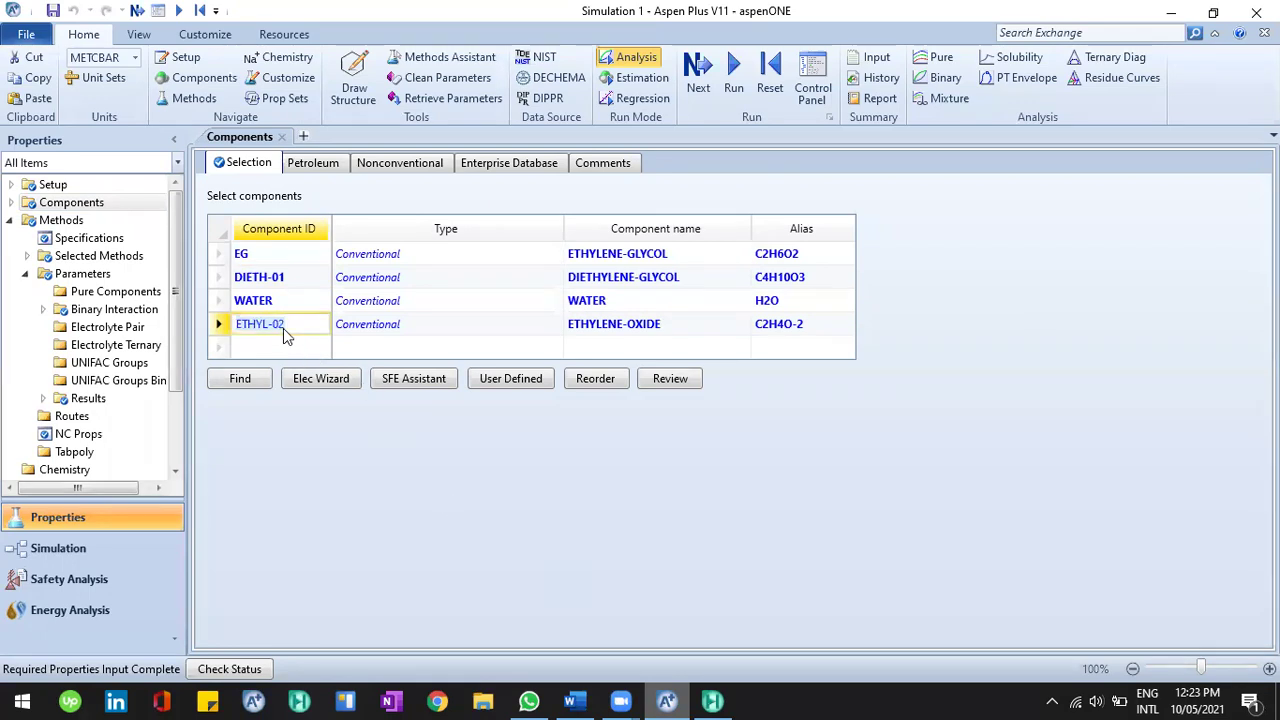
text(EO)
key(Return)
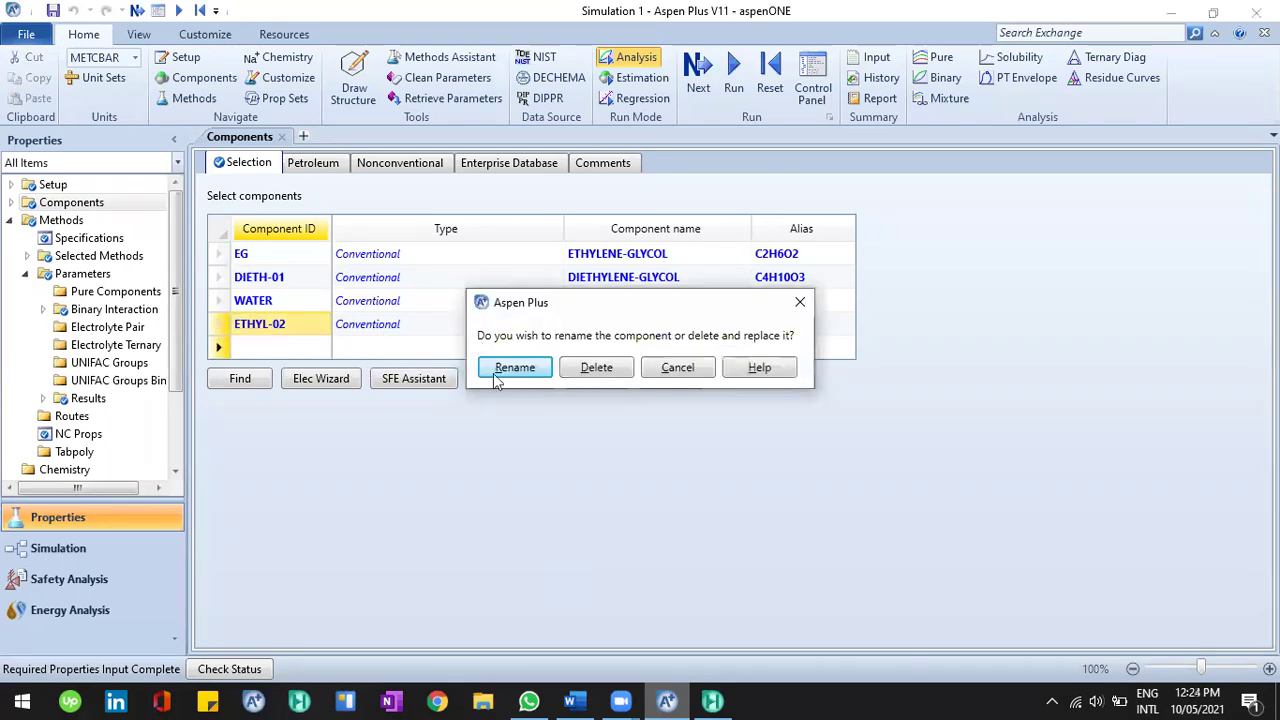
click(505, 368)
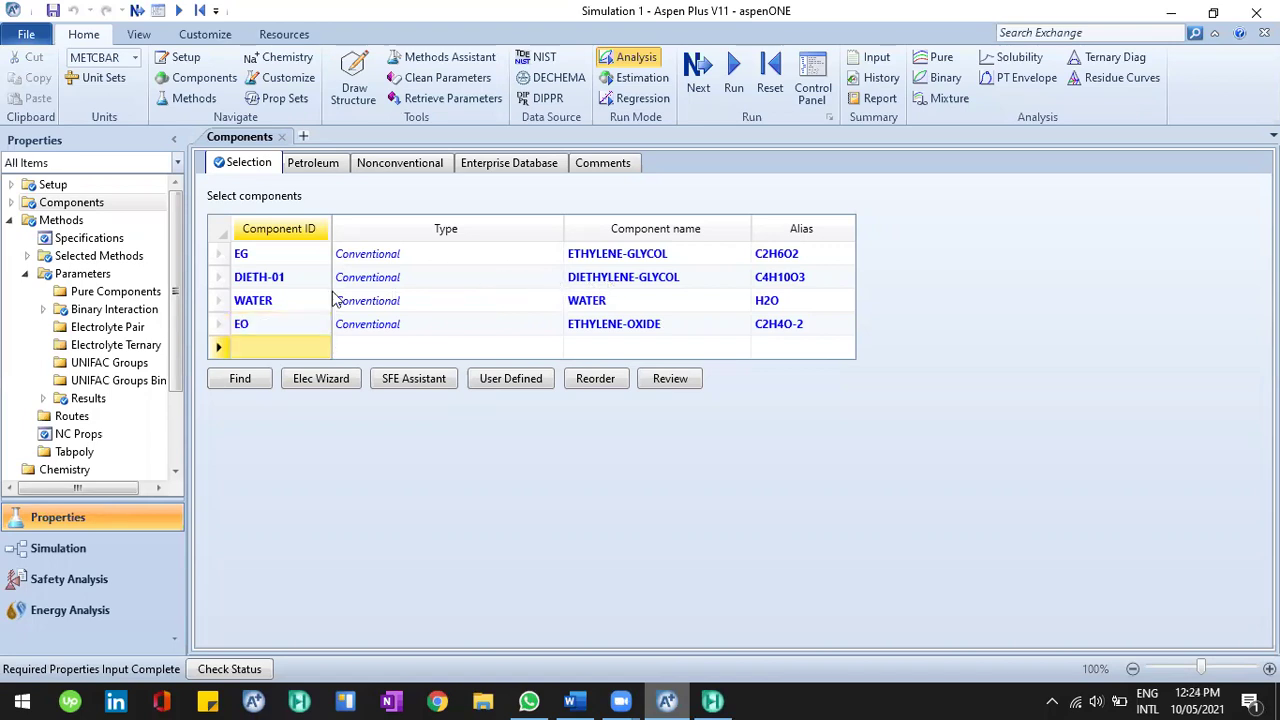
Rename the diethylene glycol component ID as DEG and return to the Simulation environment.
click(276, 280)
click(276, 280)
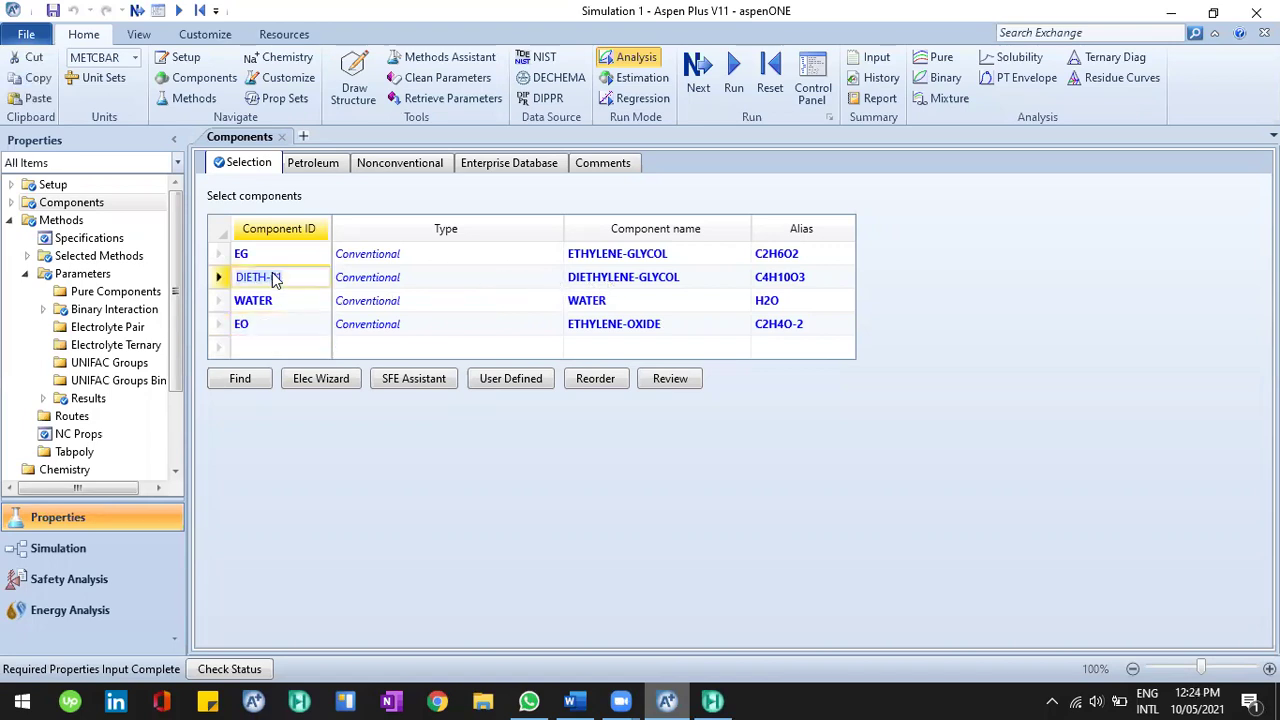
text(D)
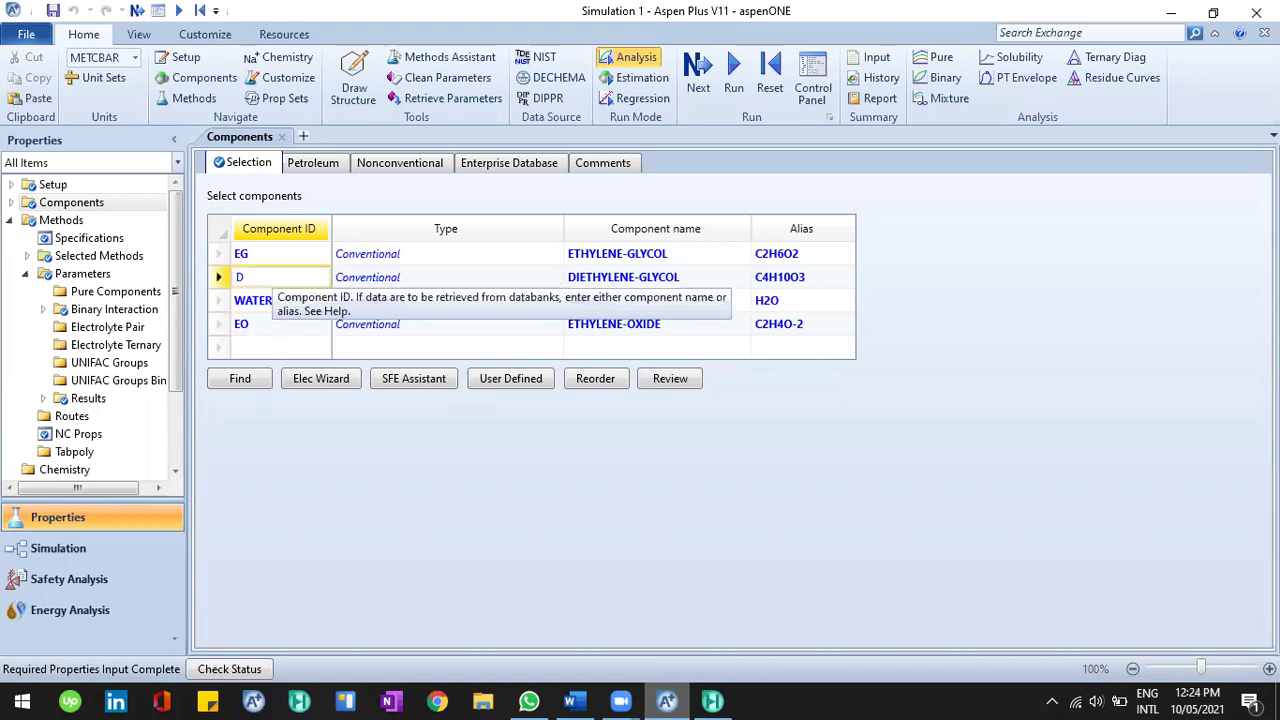
text(EG)
key(Return)
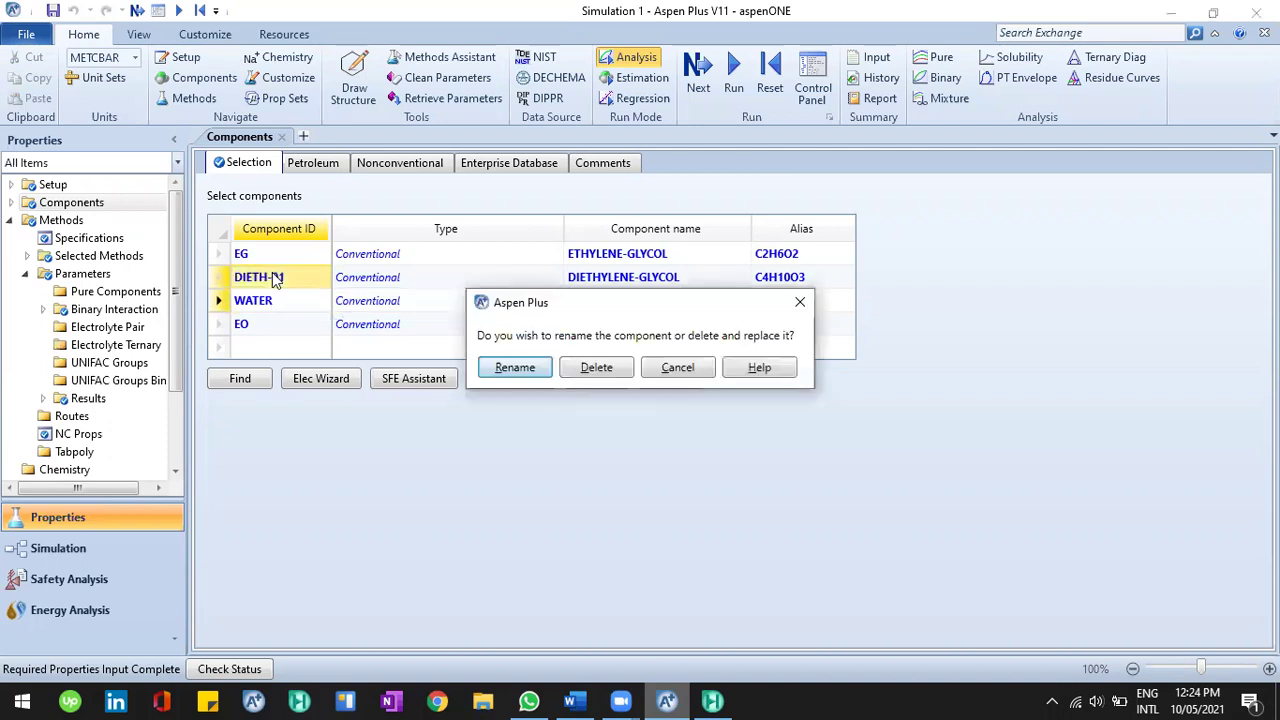
key(Return)
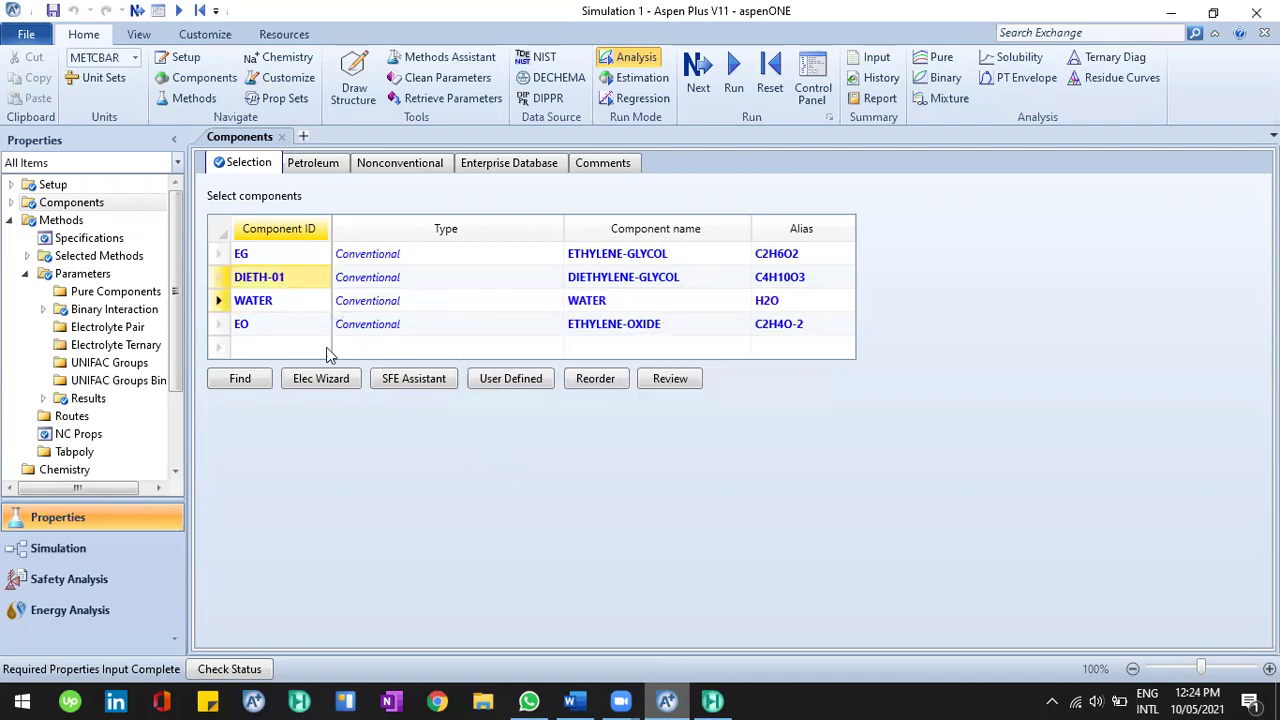
click(92, 556)
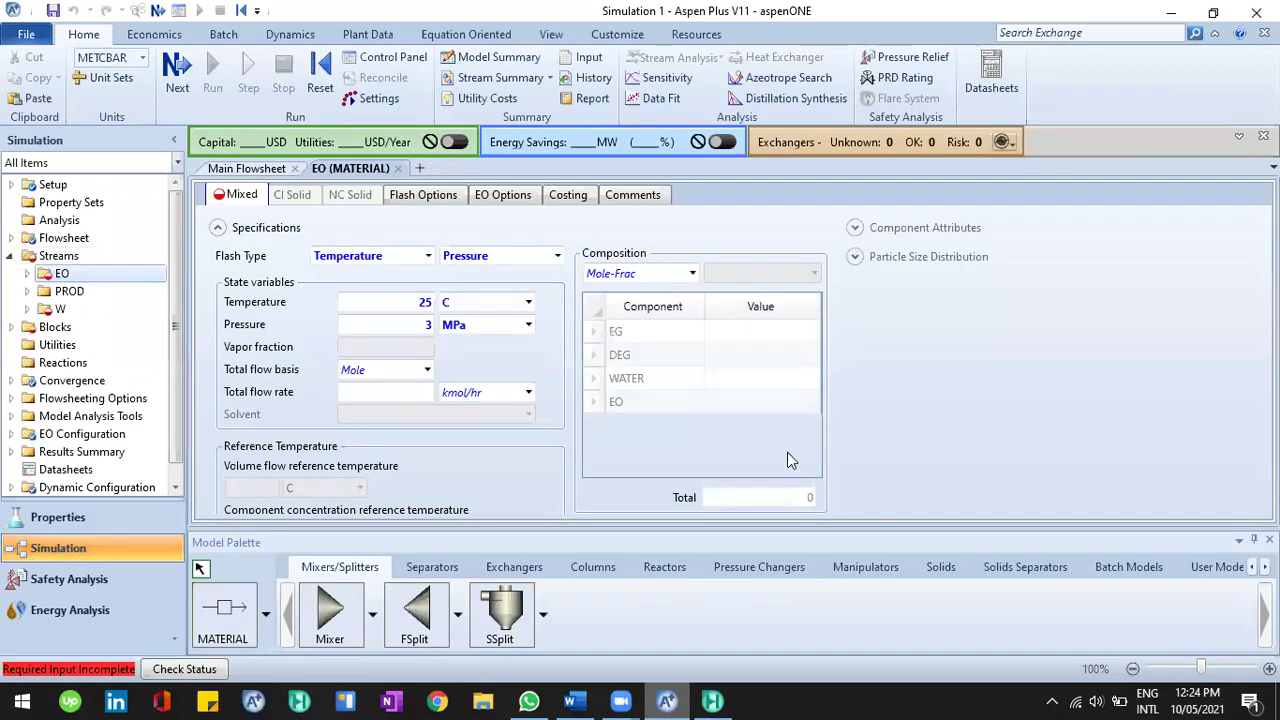
Set the EO mole fraction to 1 in the EO feed stream's composition.
click(738, 411)
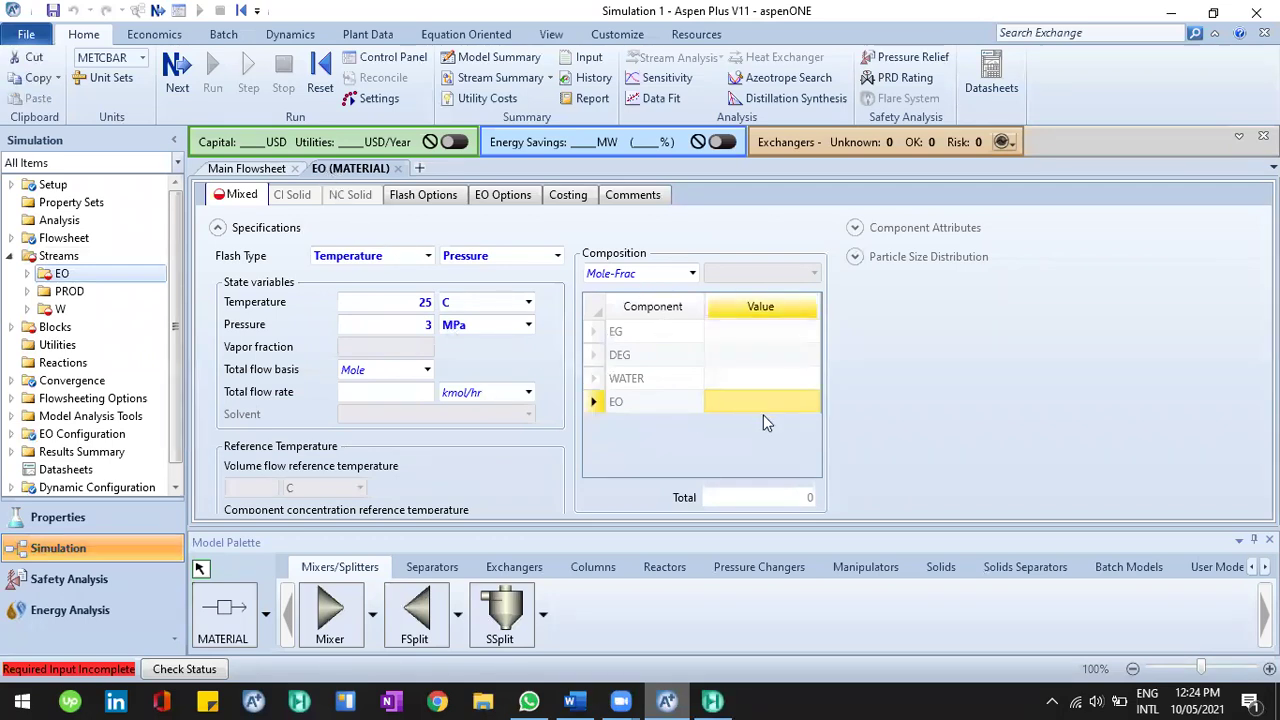
text(1)
key(Return)
Switch to the Word problem statement and examine the mole ratio of ethylene oxide to water and the ethylene oxide flow basis.
click(572, 701)
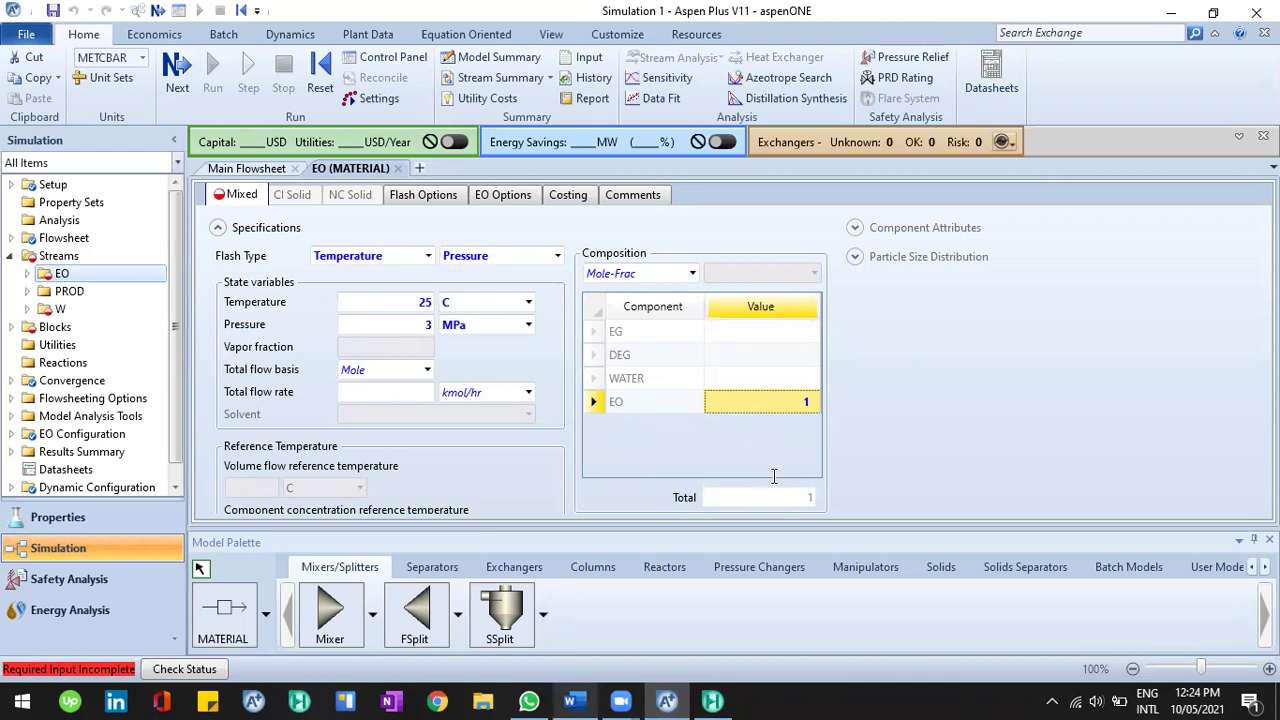
scroll(606, 384, down, 1)
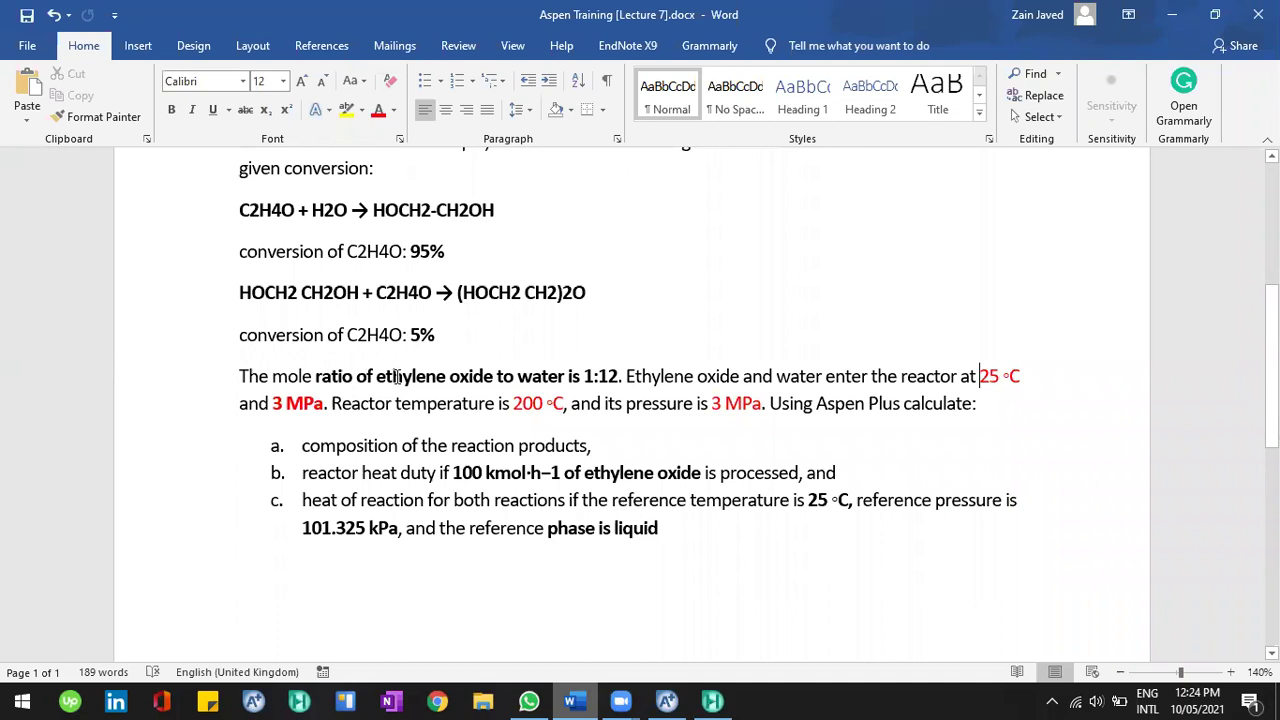
double_click(438, 377)
click(412, 376)
drag(494, 380, 428, 389)
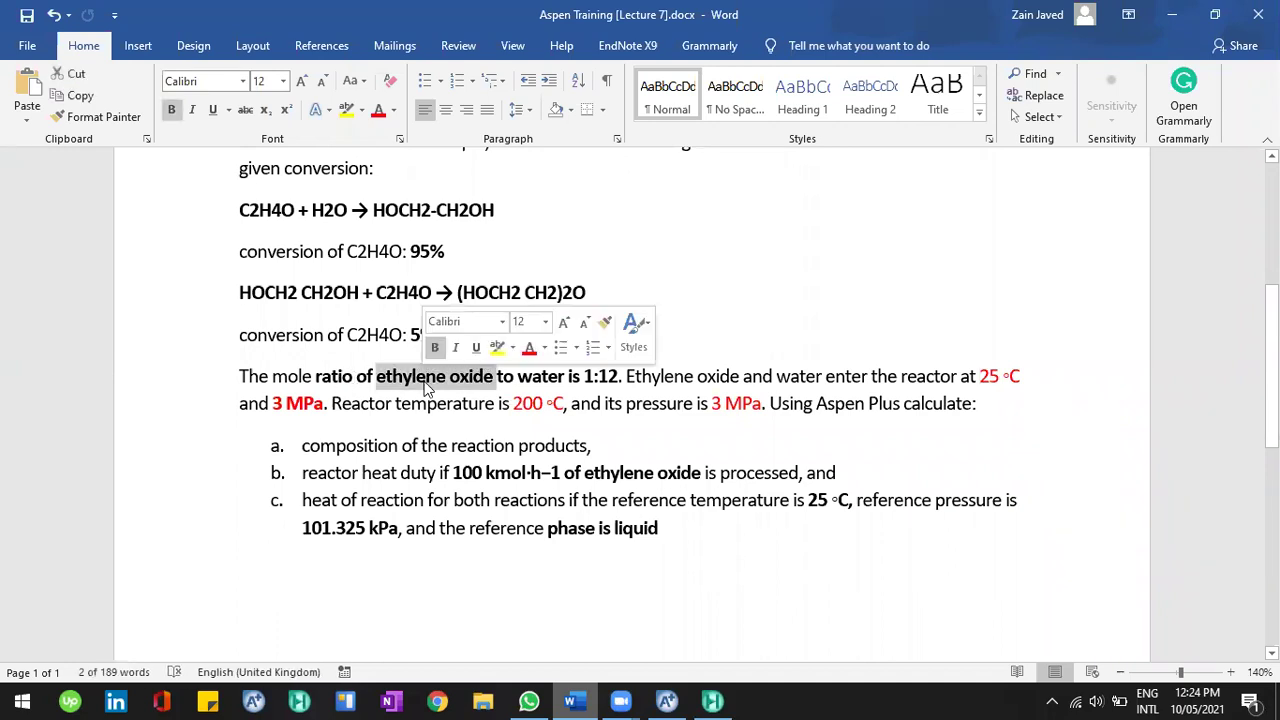
click(619, 372)
drag(619, 376, 585, 387)
click(555, 380)
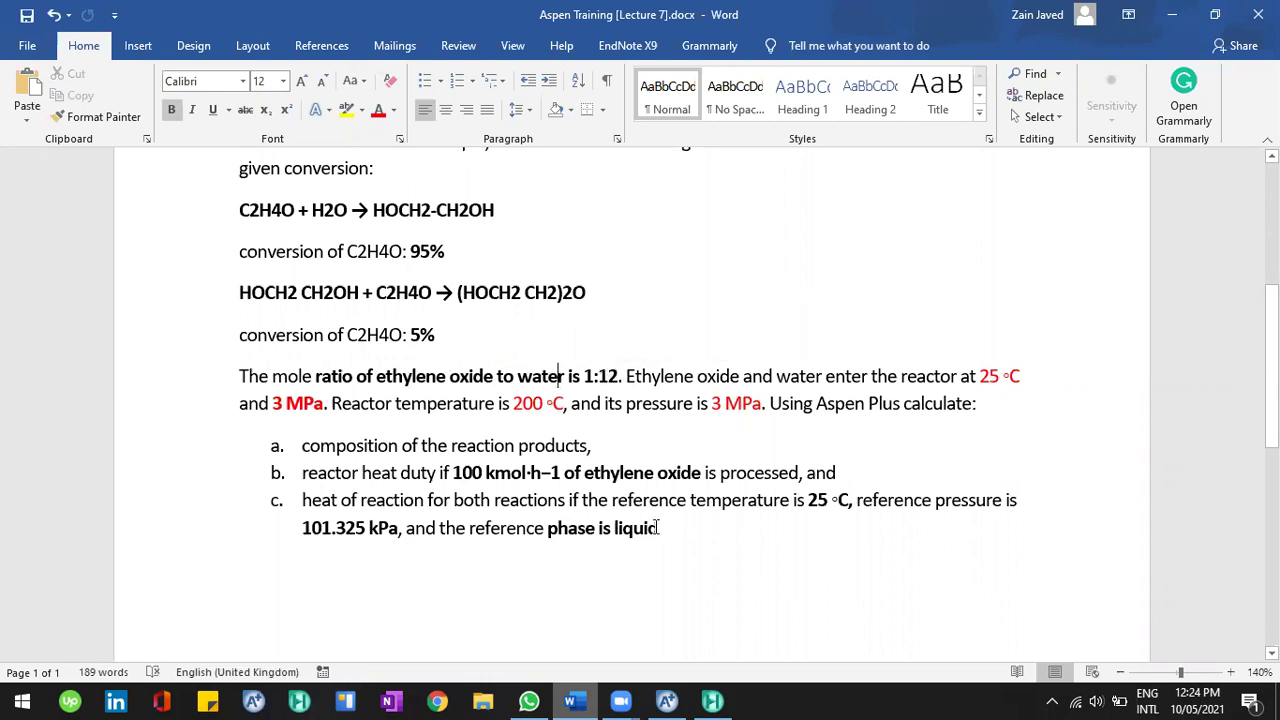
Return to Aspen Plus, set the EO stream's total flow rate to 100 kmol/hr and close its form.
key(alt+Tab)
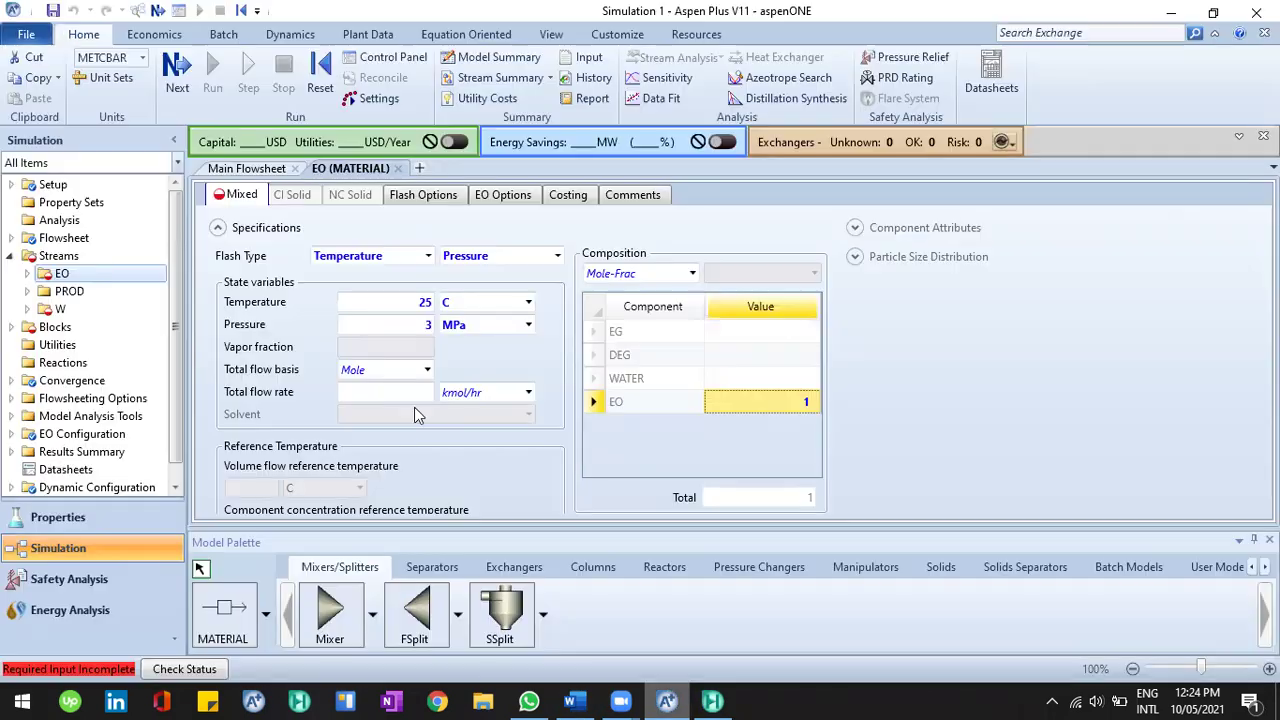
click(408, 393)
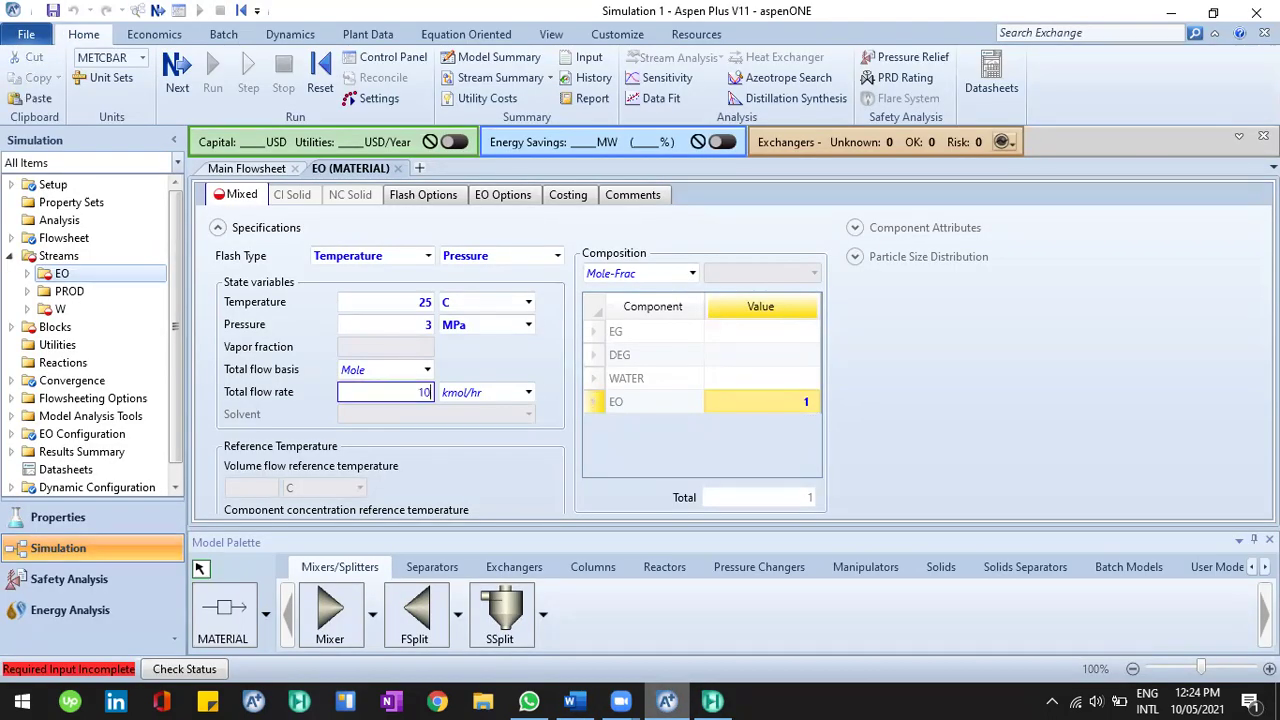
key(Return)
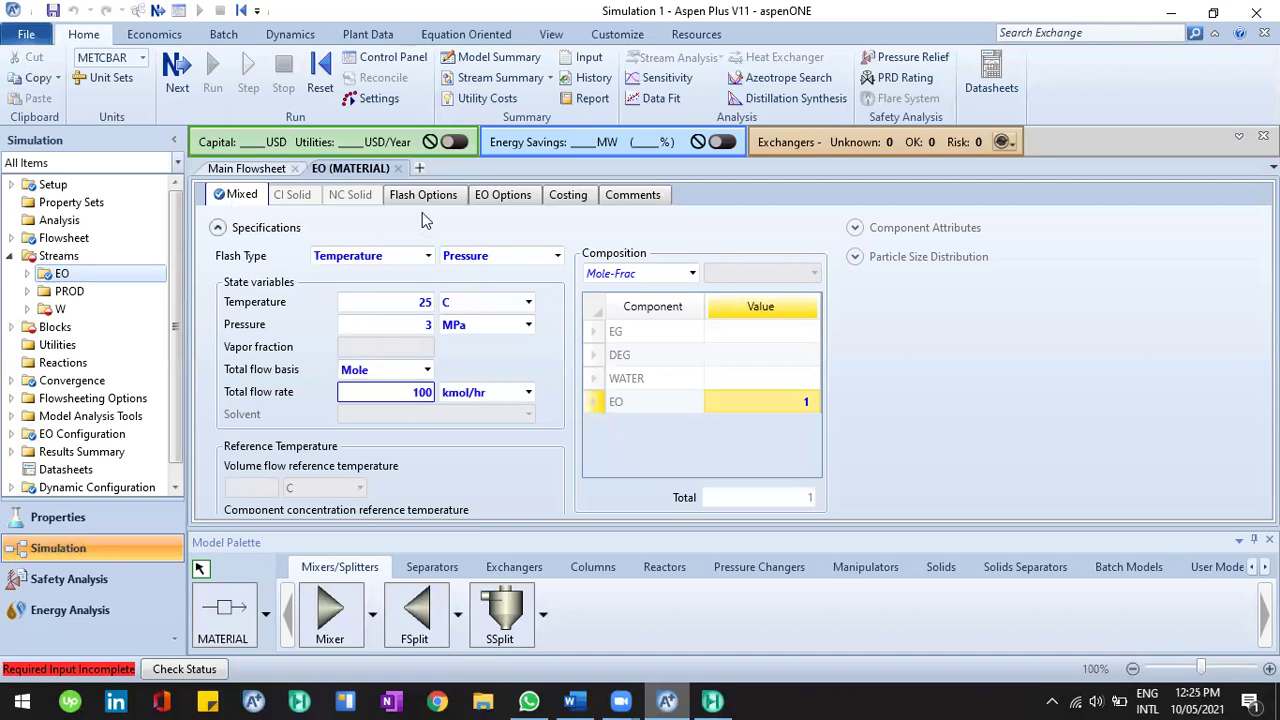
click(399, 169)
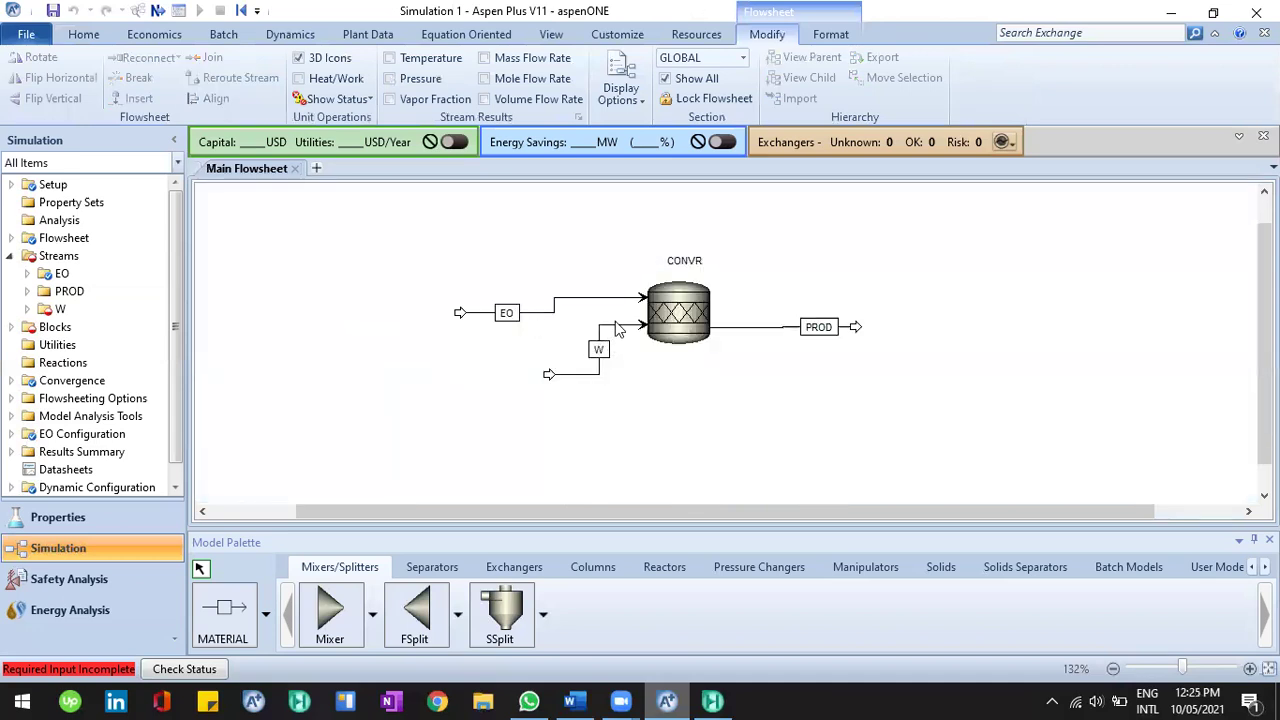
Open the W feed stream and set its temperature to 25 C and its pressure to 3 MPa.
click(616, 324)
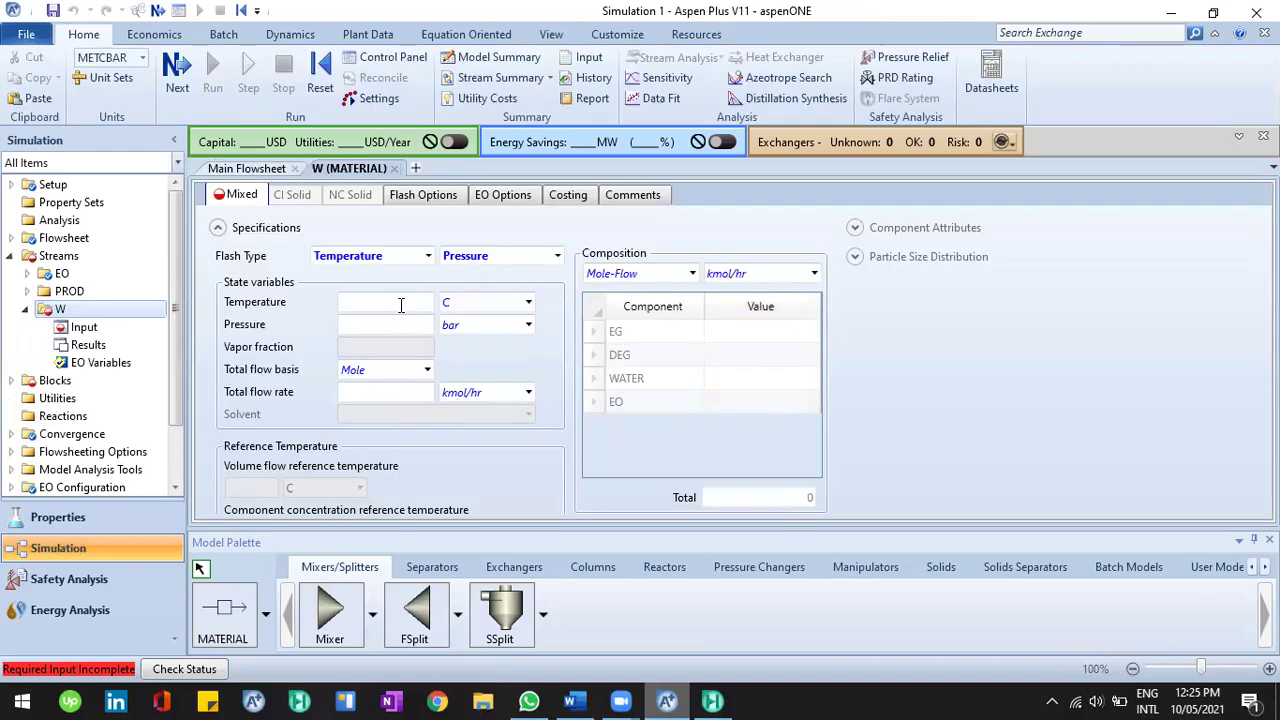
click(400, 305)
text(25)
click(419, 321)
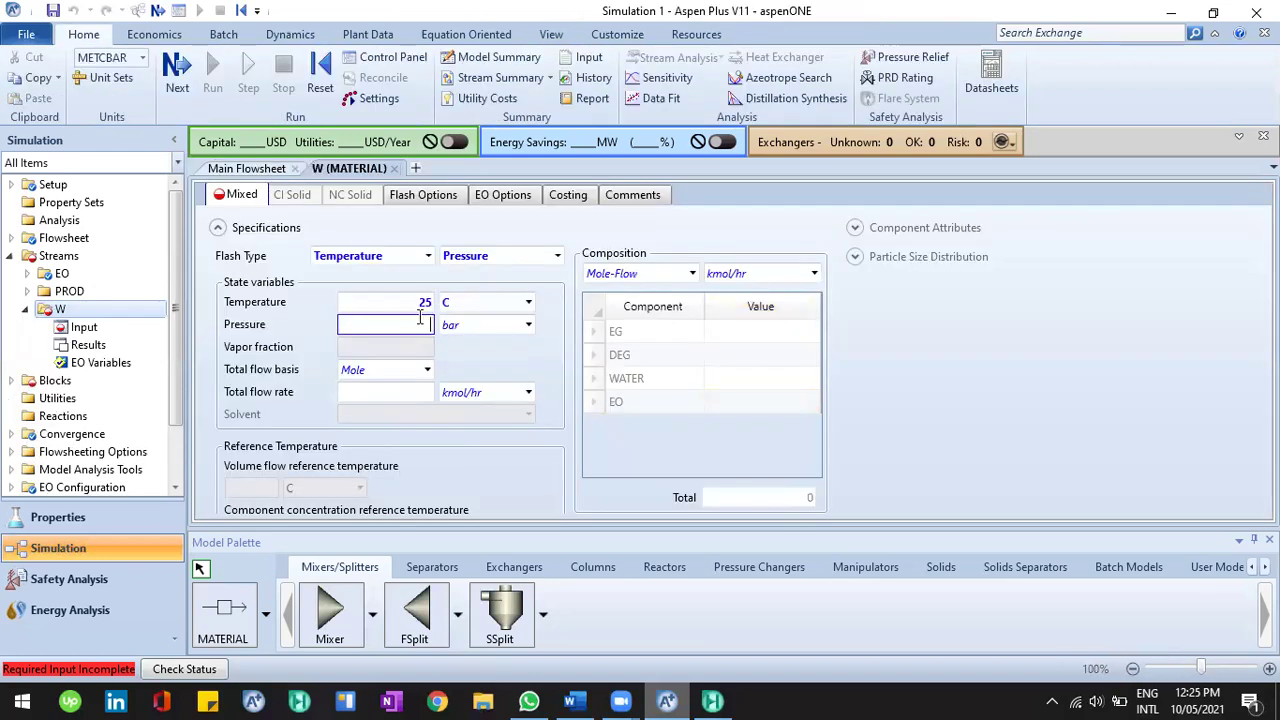
text(3)
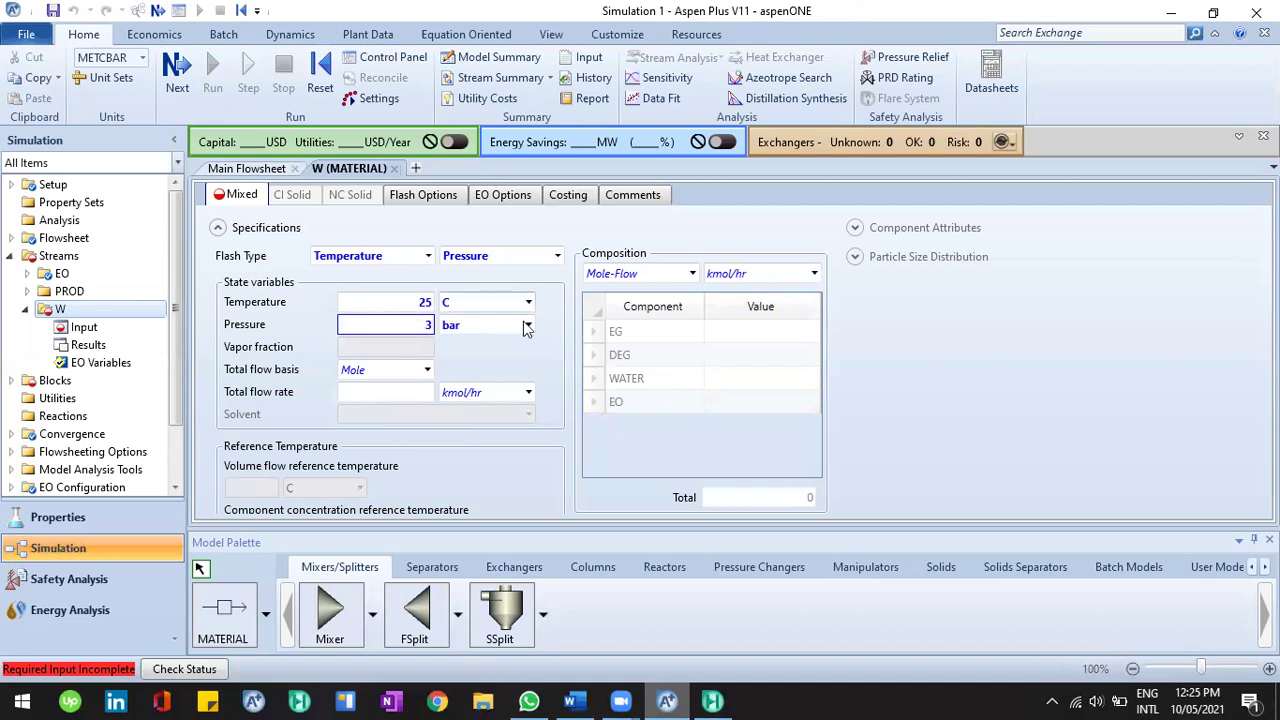
click(528, 324)
click(553, 441)
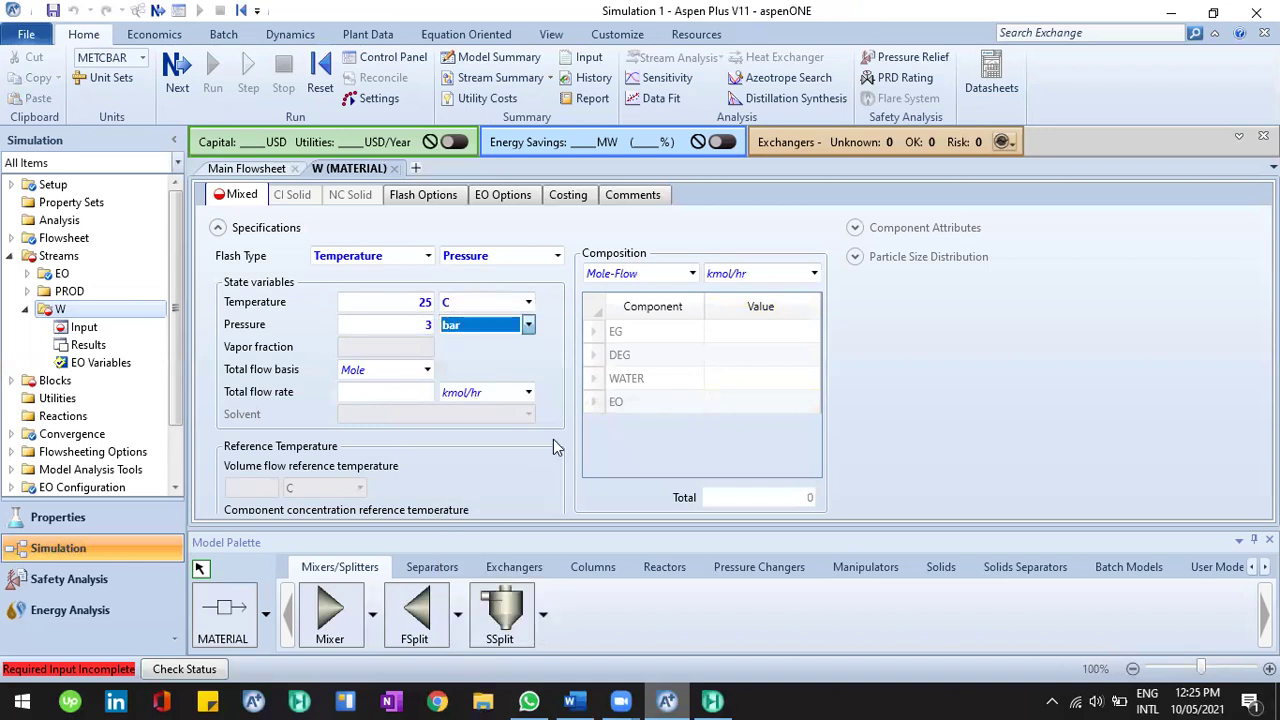
click(528, 326)
drag(549, 409, 547, 459)
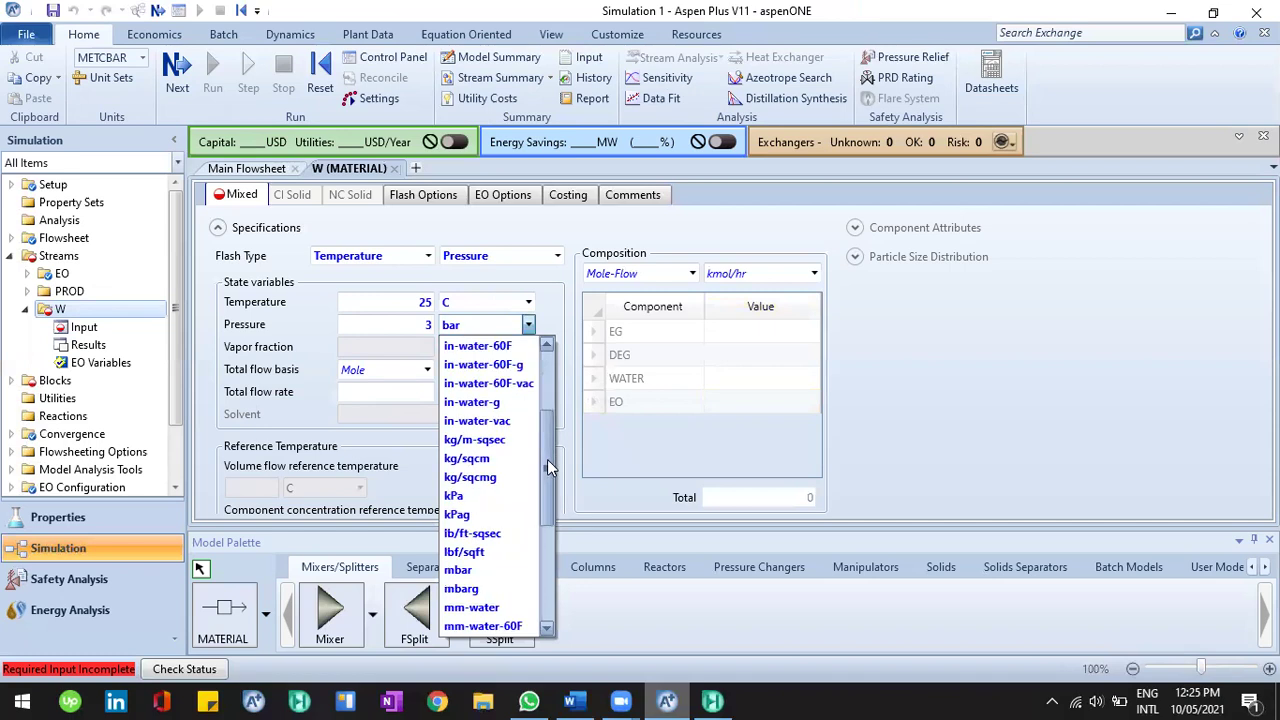
scroll(508, 544, down, 3)
click(506, 551)
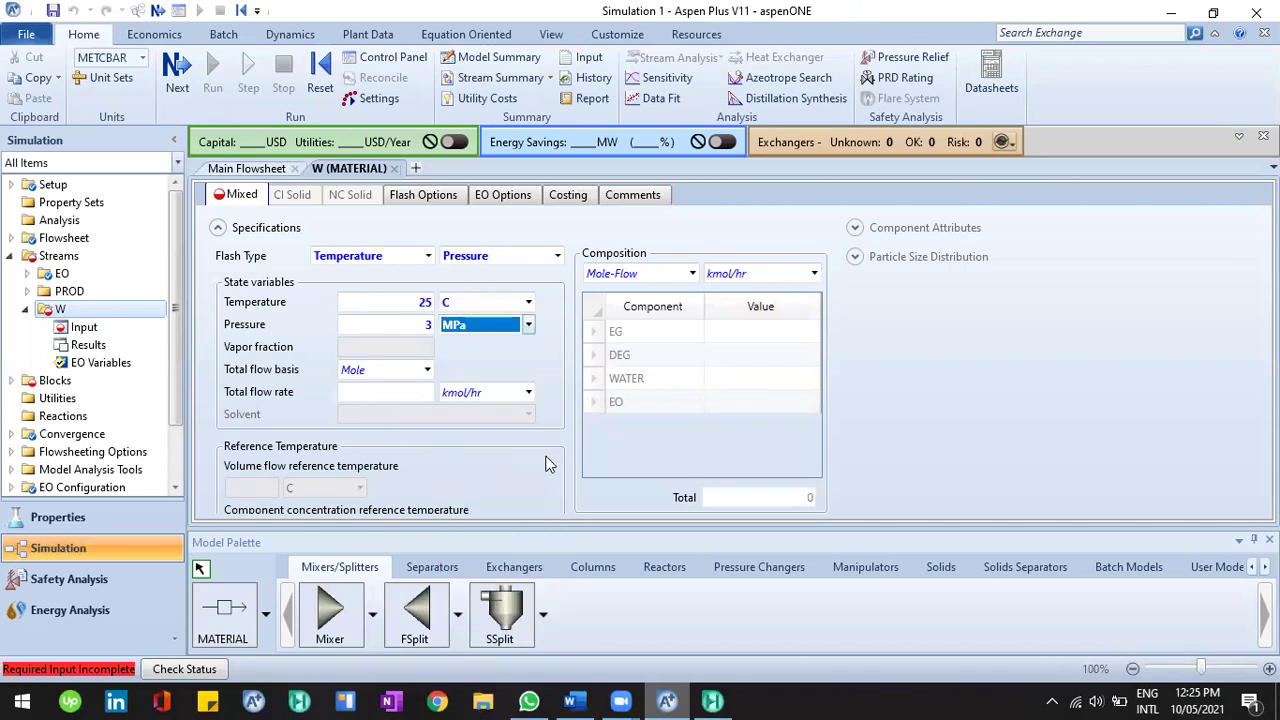
Specify the W stream's composition as Mole-Frac with a WATER fraction of 1.
click(694, 274)
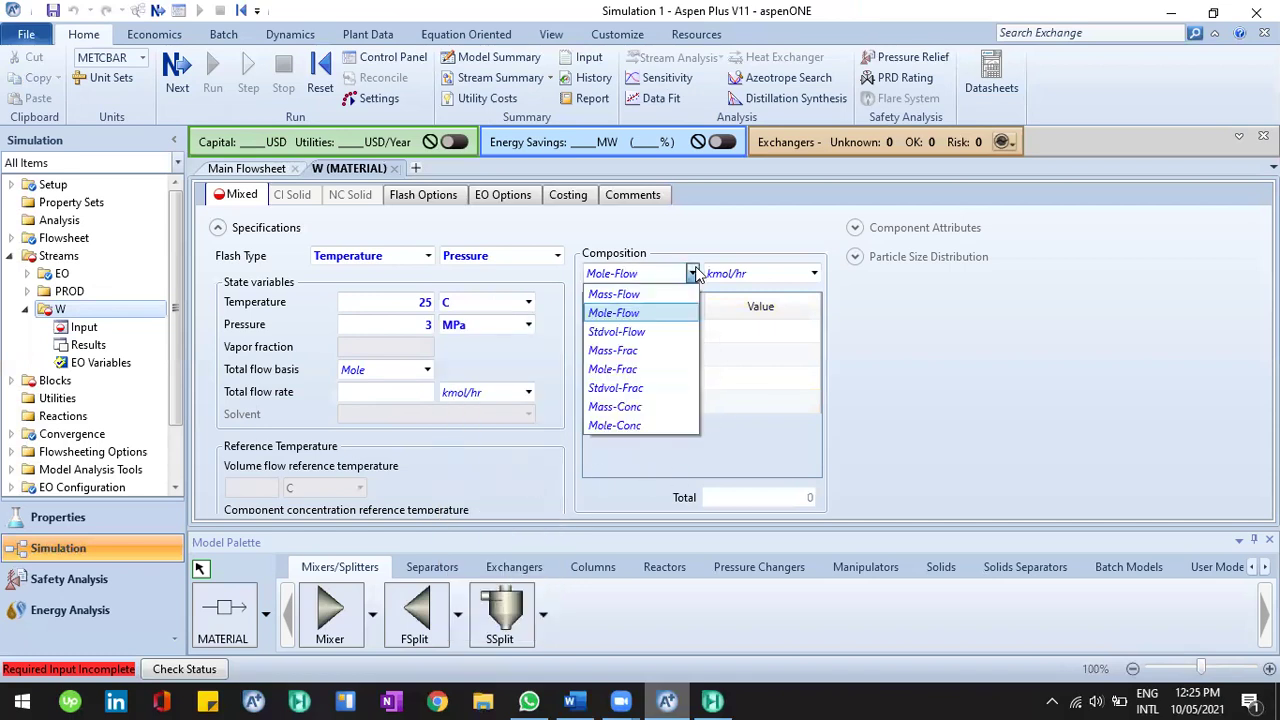
click(641, 371)
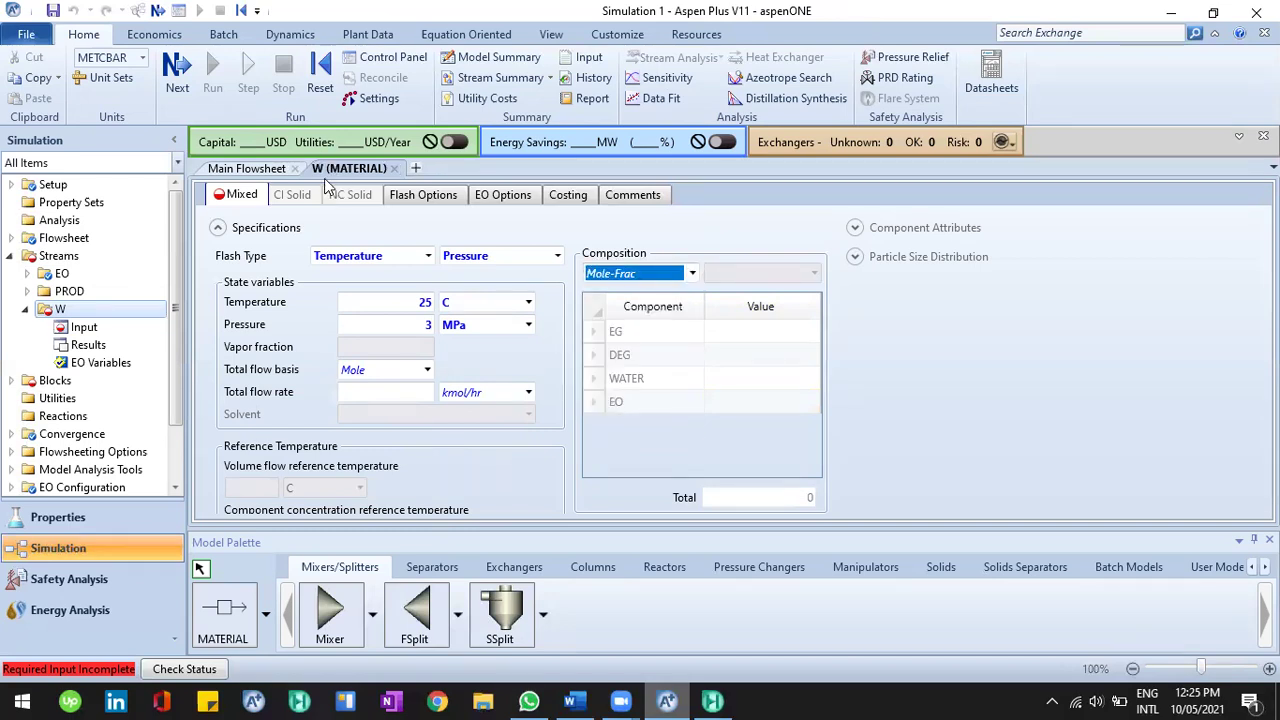
click(738, 385)
text(1)
key(Return)
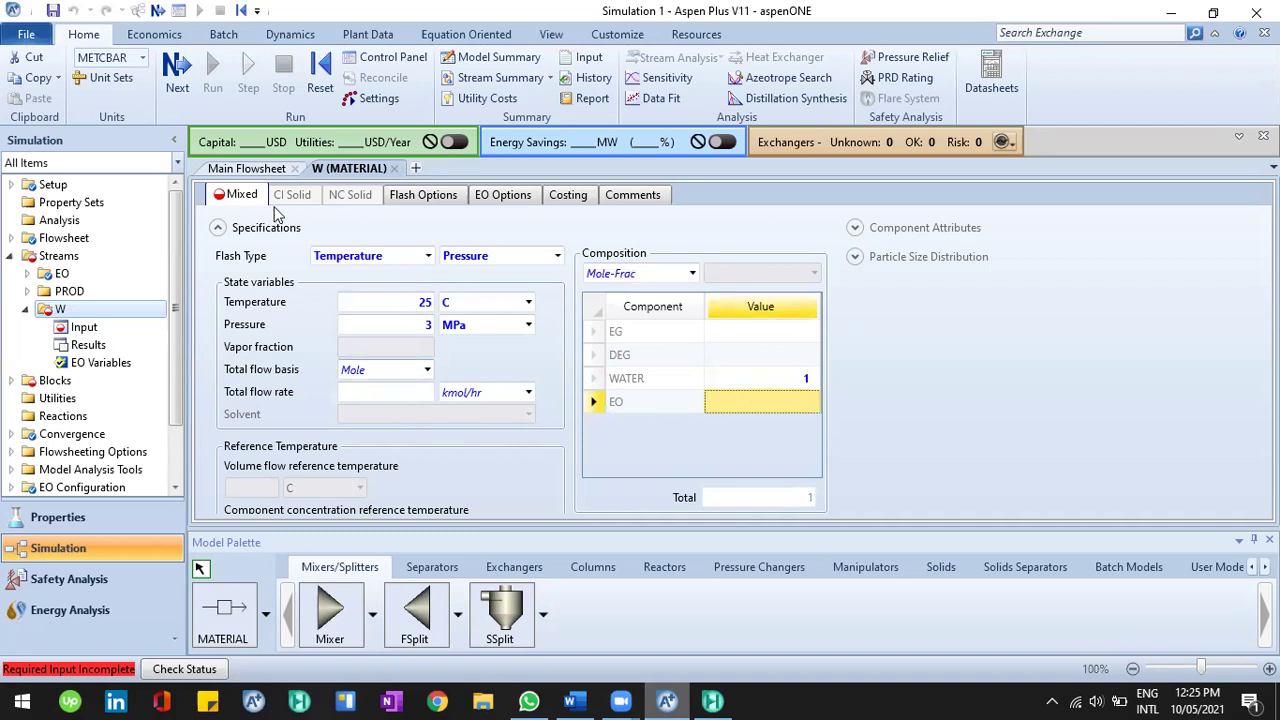
Check the EO stream's flow rate, set the W stream's total flow rate to 1200 kmol/hr and close both stream forms.
click(248, 168)
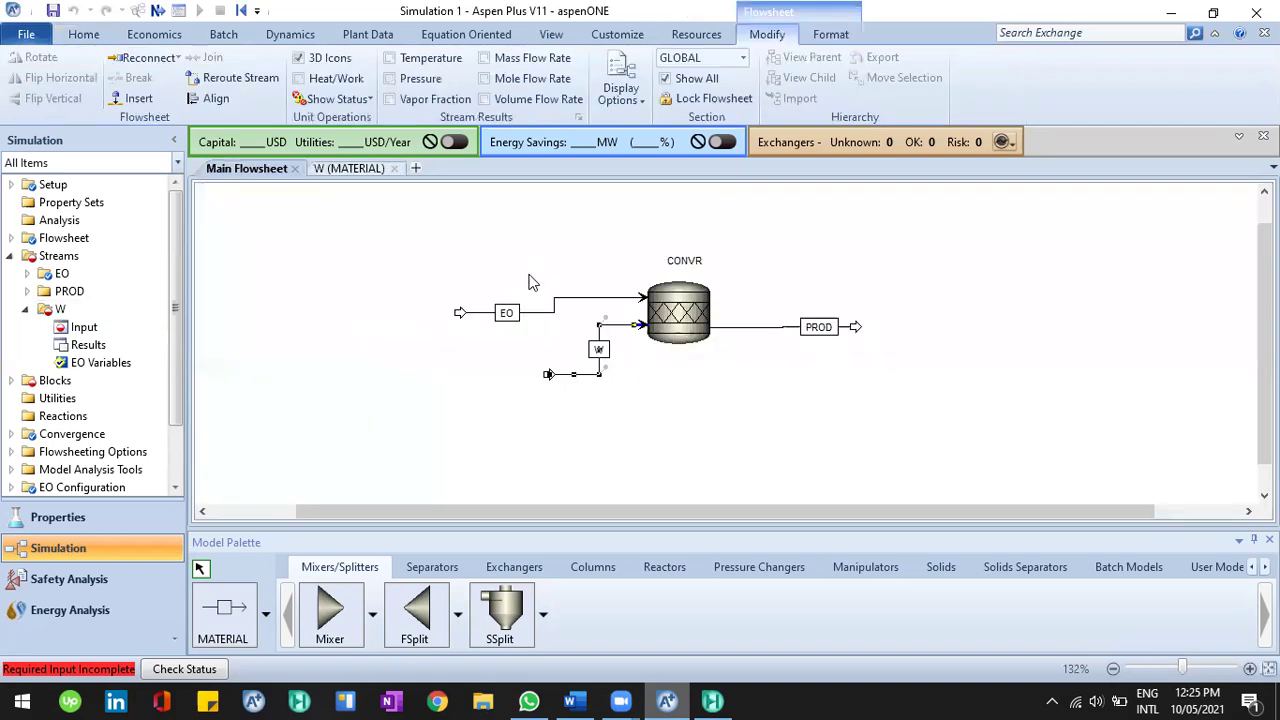
click(558, 297)
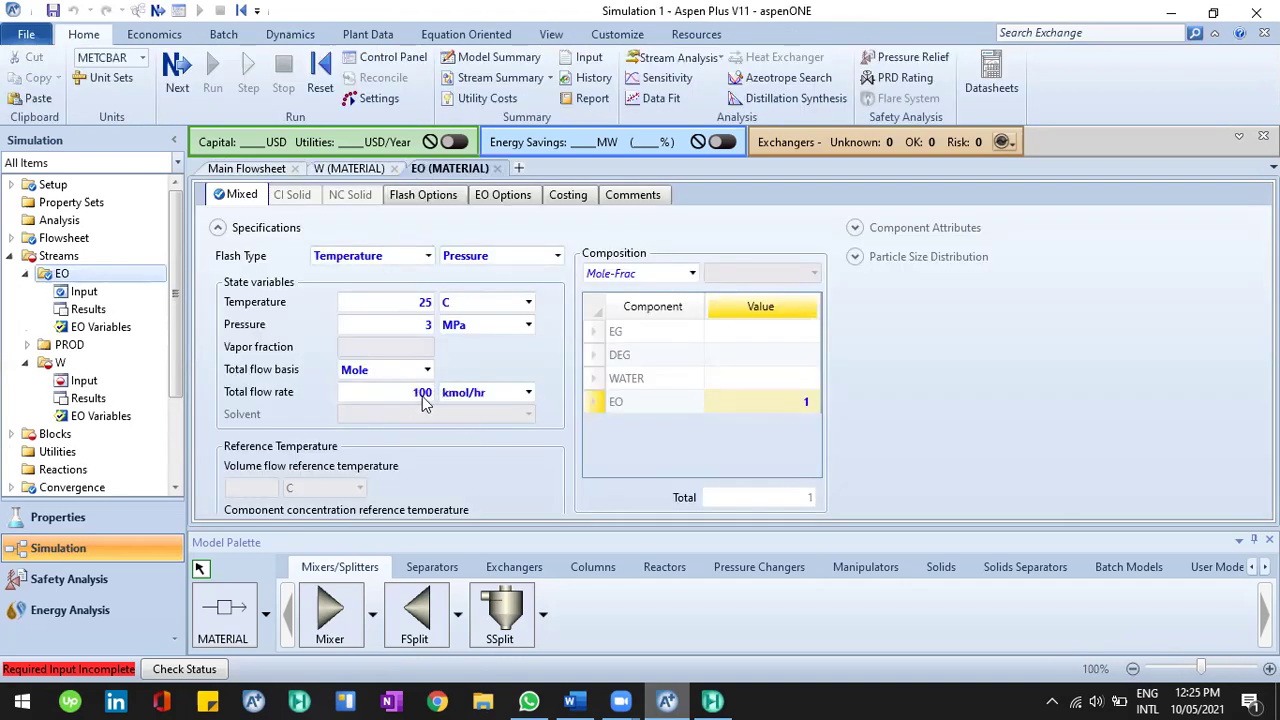
click(374, 168)
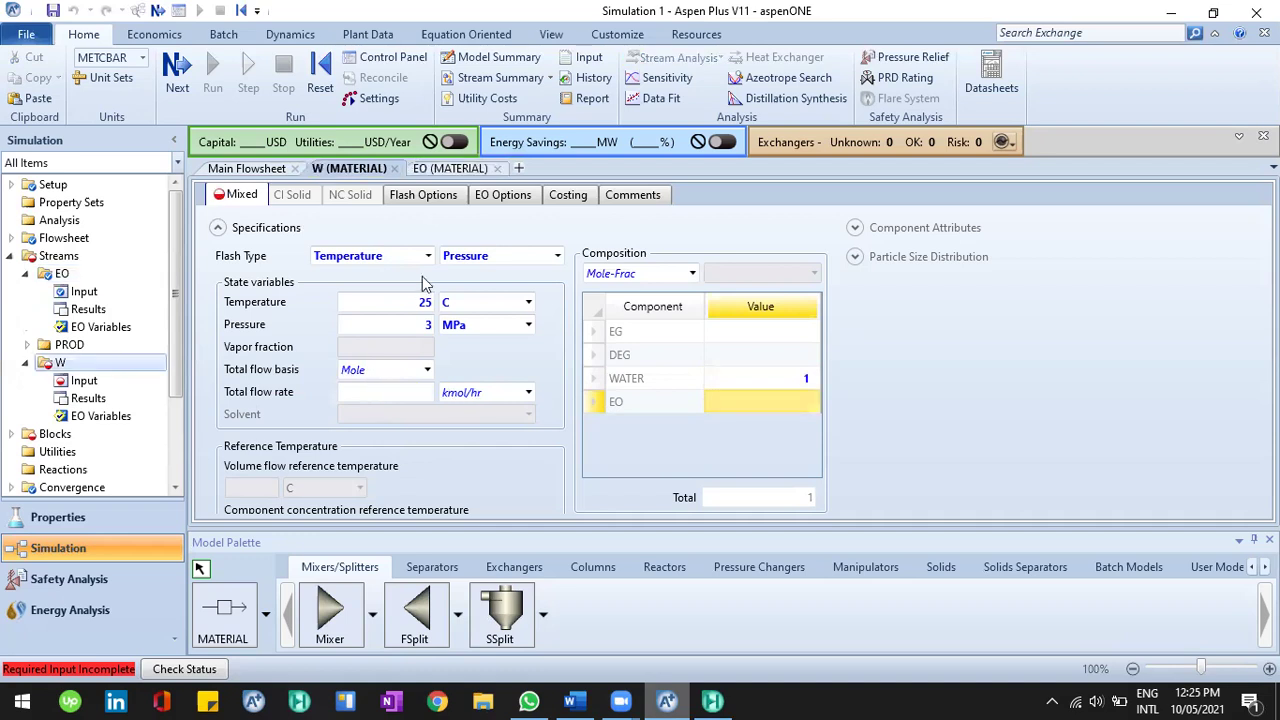
click(452, 168)
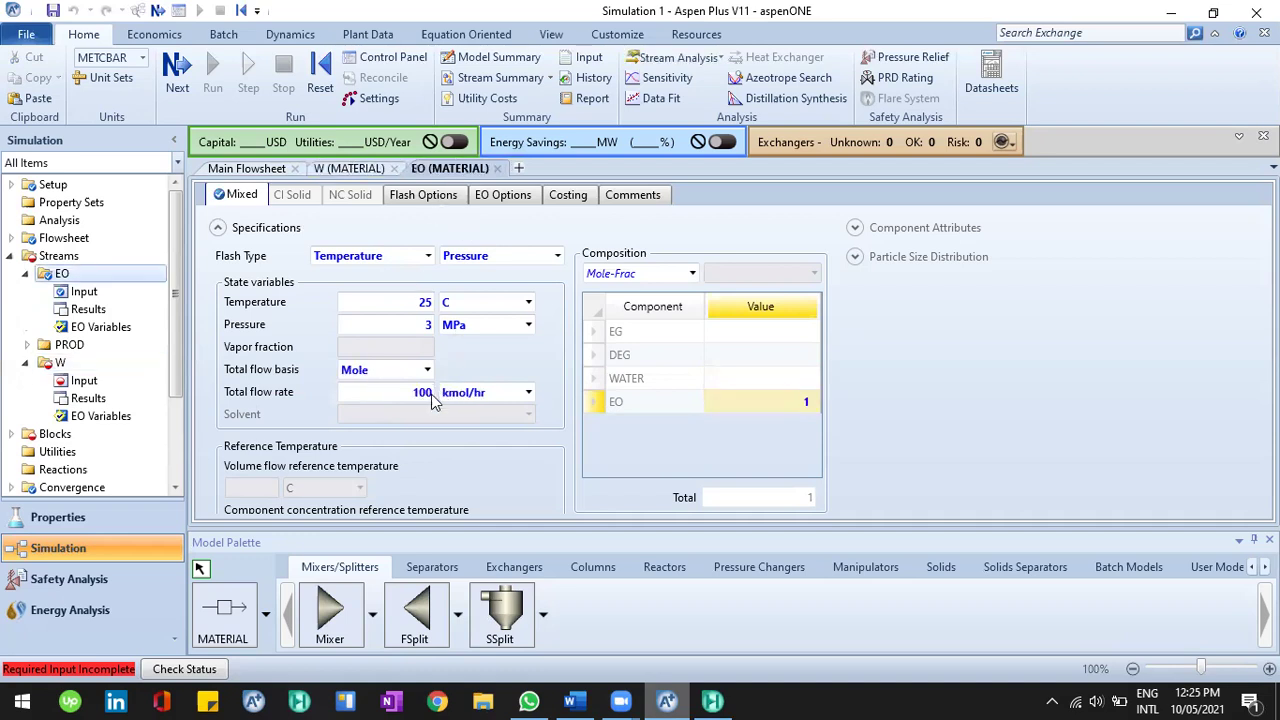
click(369, 168)
click(391, 397)
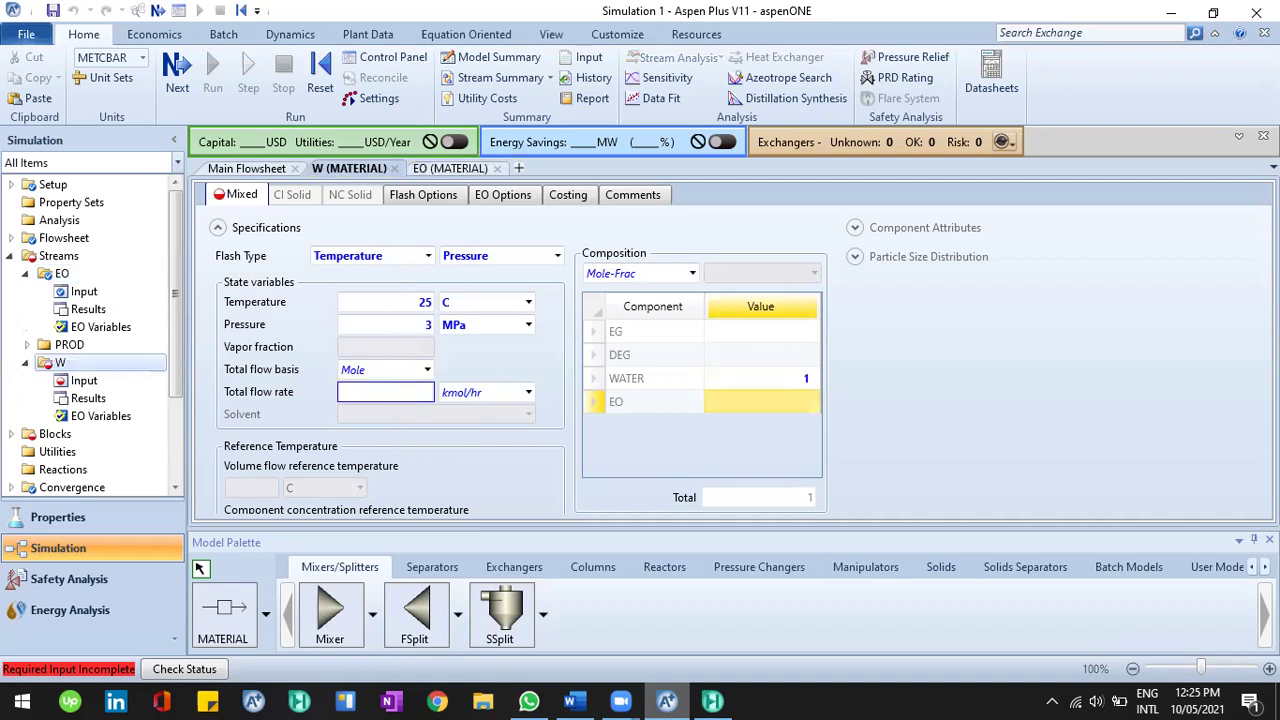
text(1200)
key(Return)
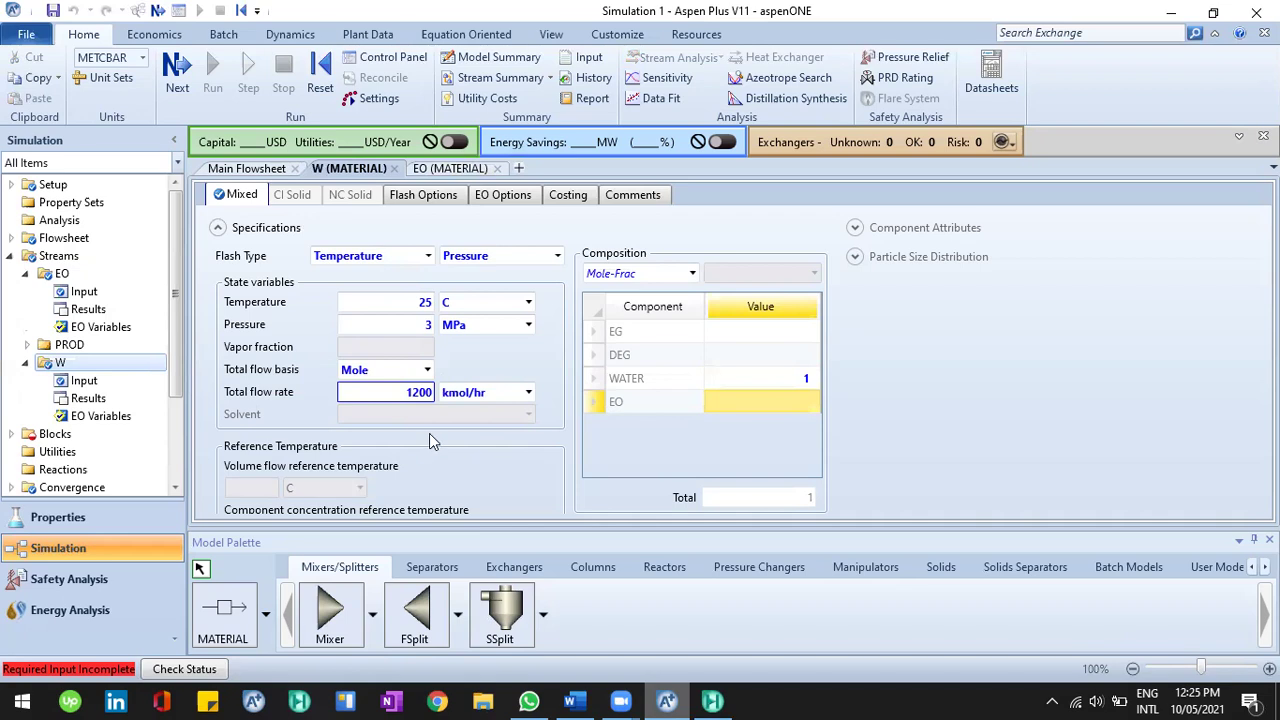
click(397, 169)
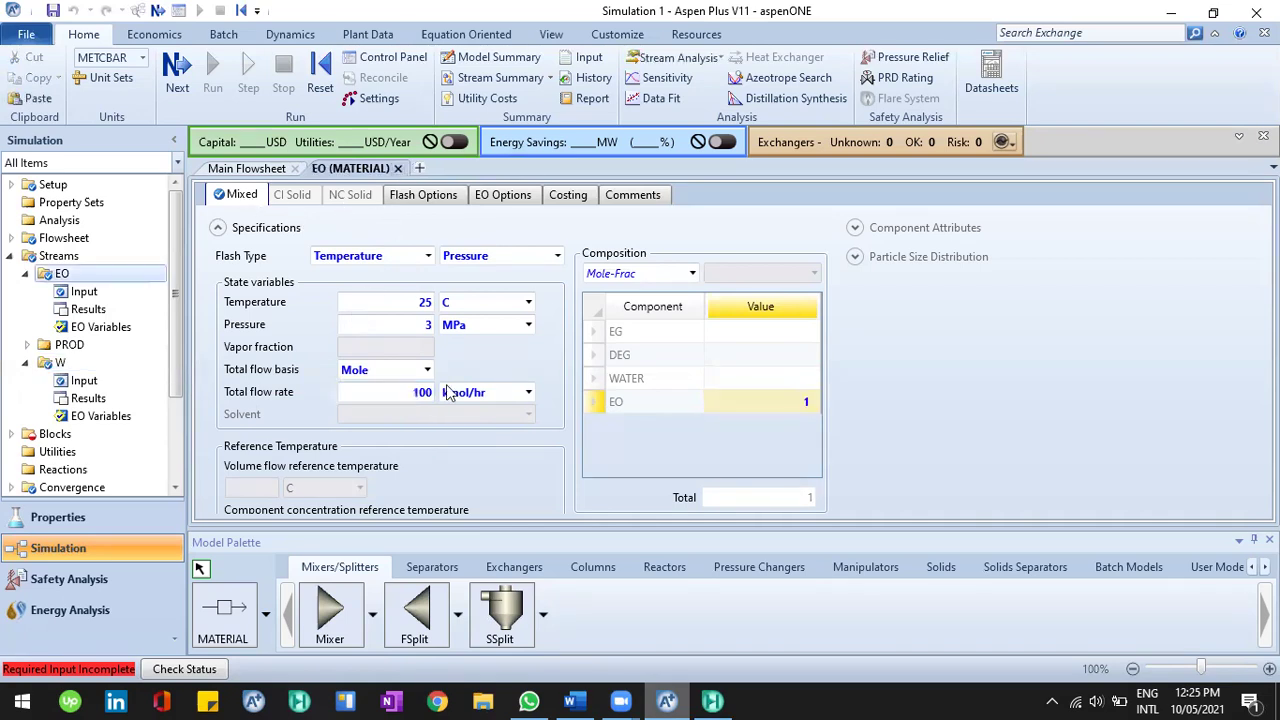
key(ctrl+F4)
Open the CONVR reactor block, consult the Word problem statement, and set the operating conditions to 200 C and 3 MPa.
click(690, 314)
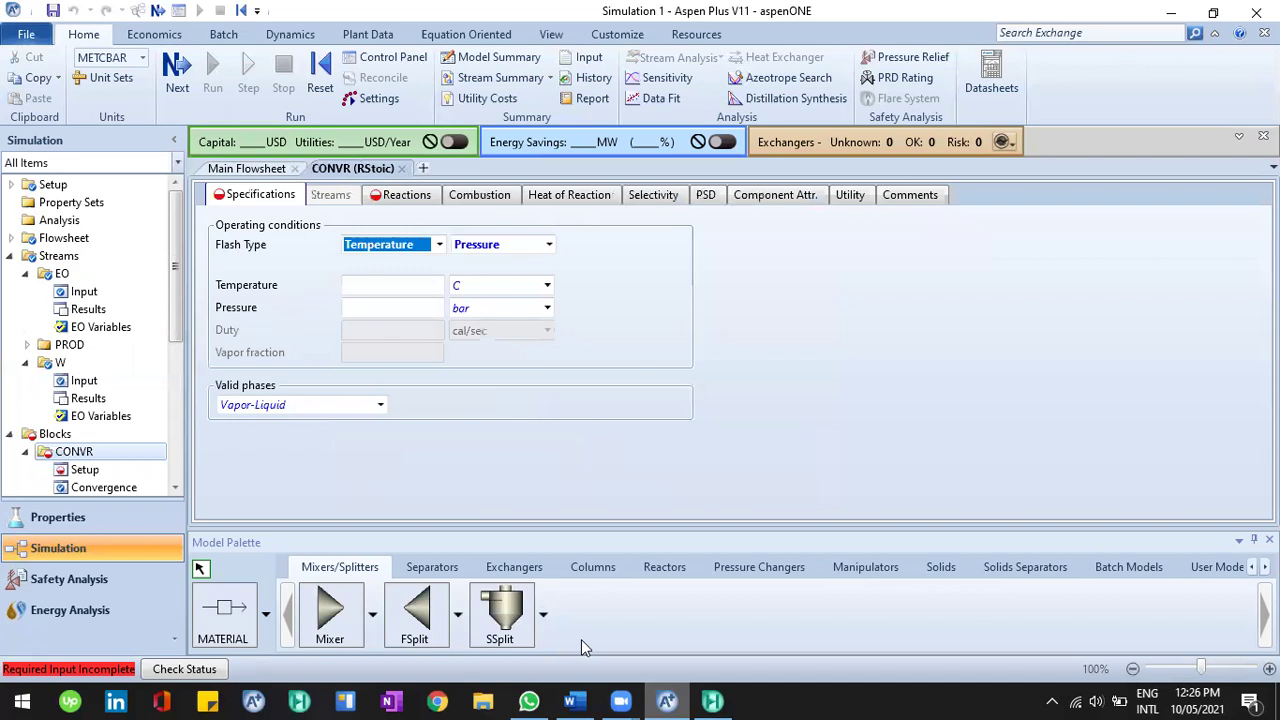
click(595, 698)
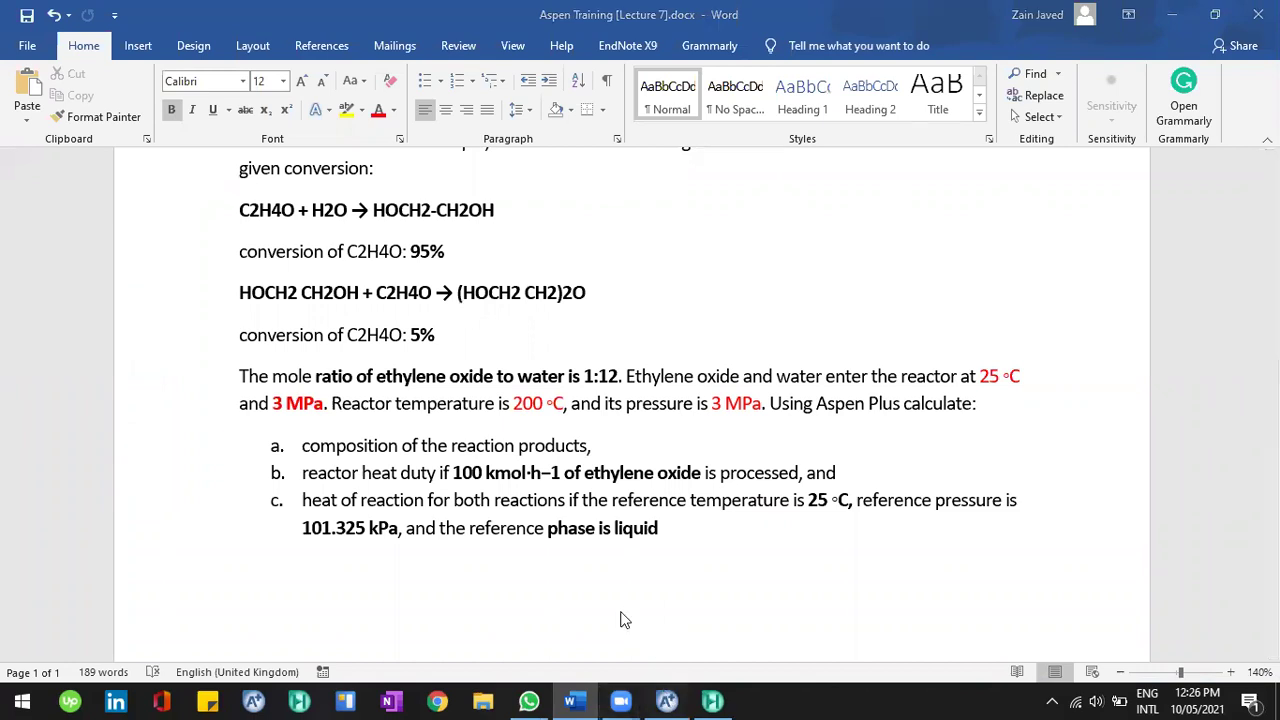
key(alt+Tab)
click(416, 285)
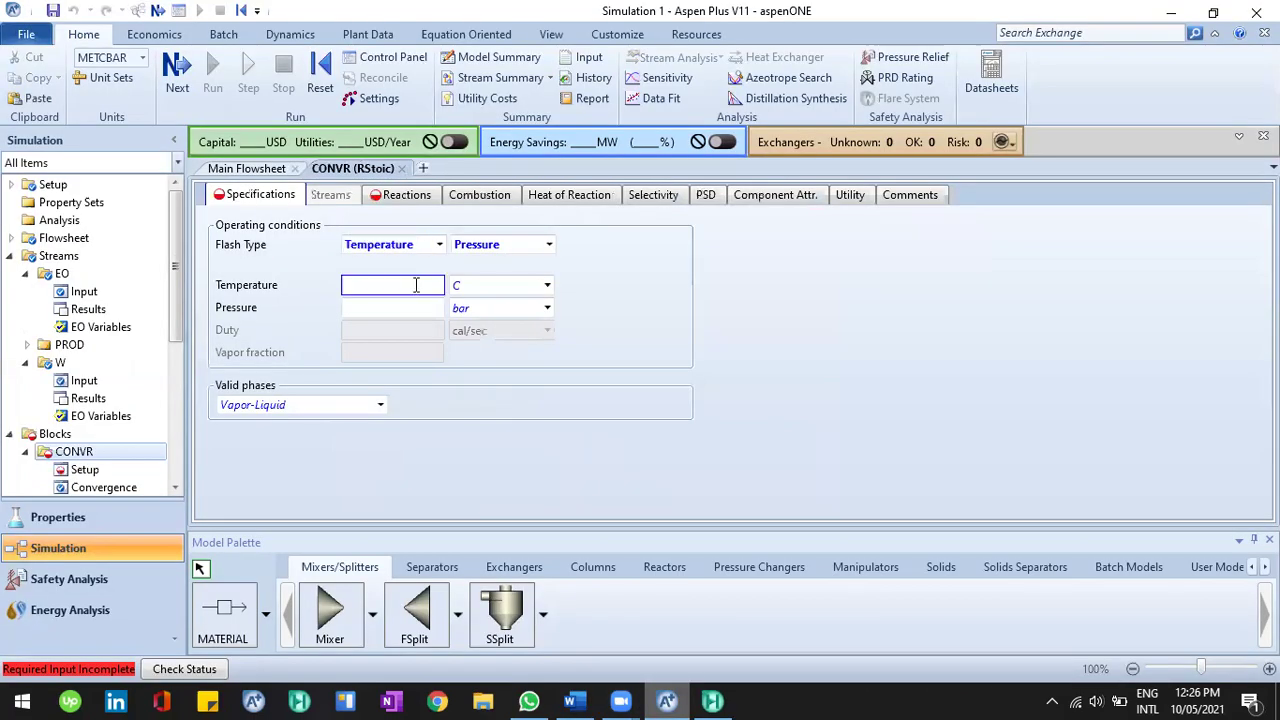
text(200)
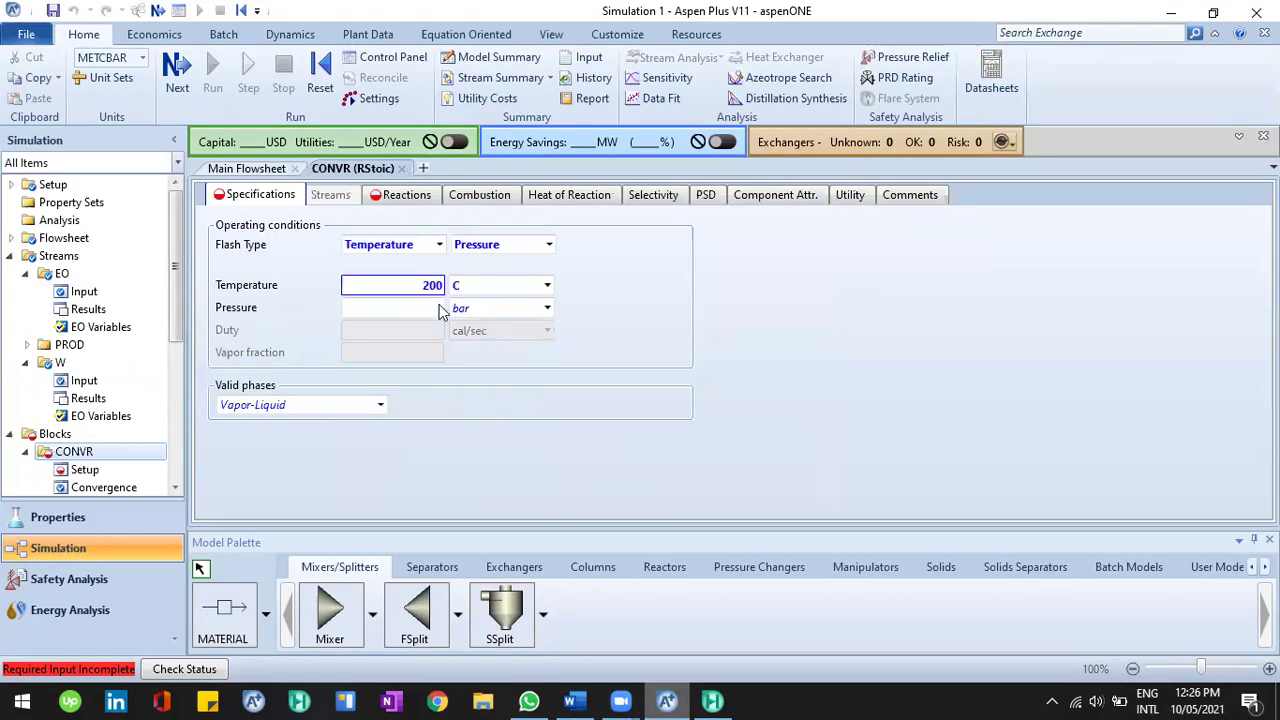
click(438, 307)
text(3)
click(547, 310)
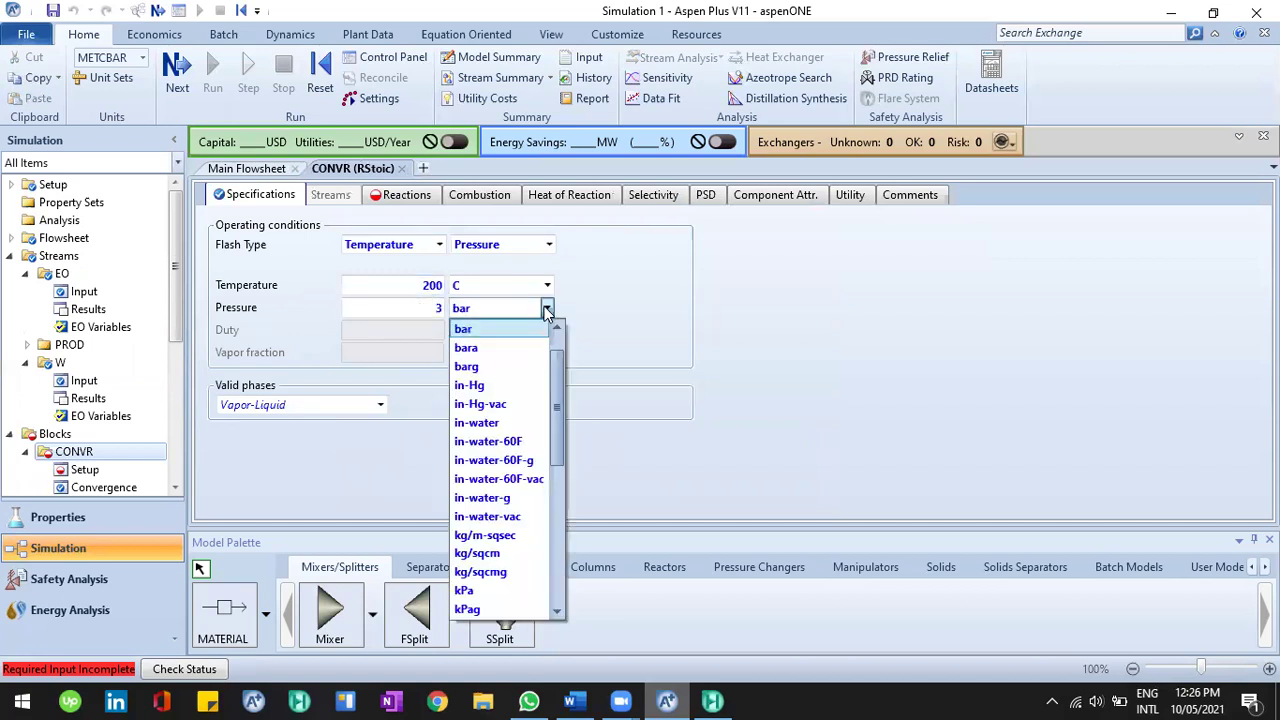
scroll(565, 480, down, 1)
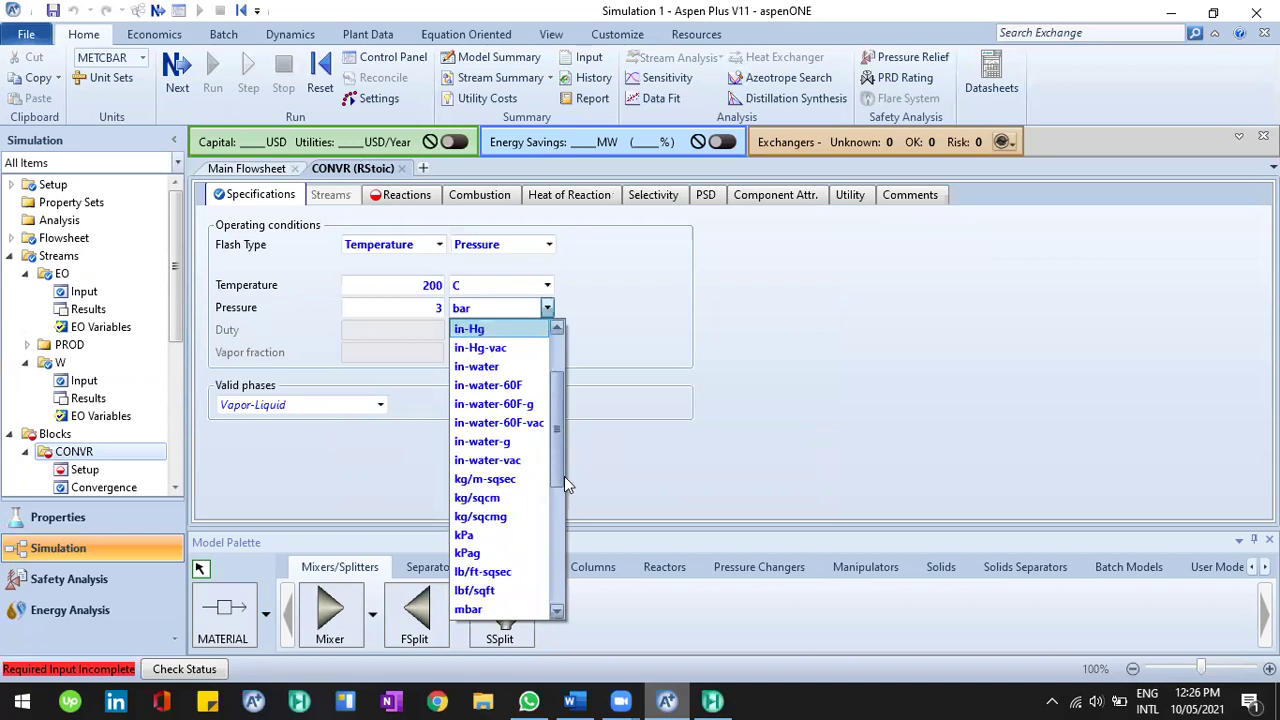
scroll(540, 520, down, 4)
click(519, 540)
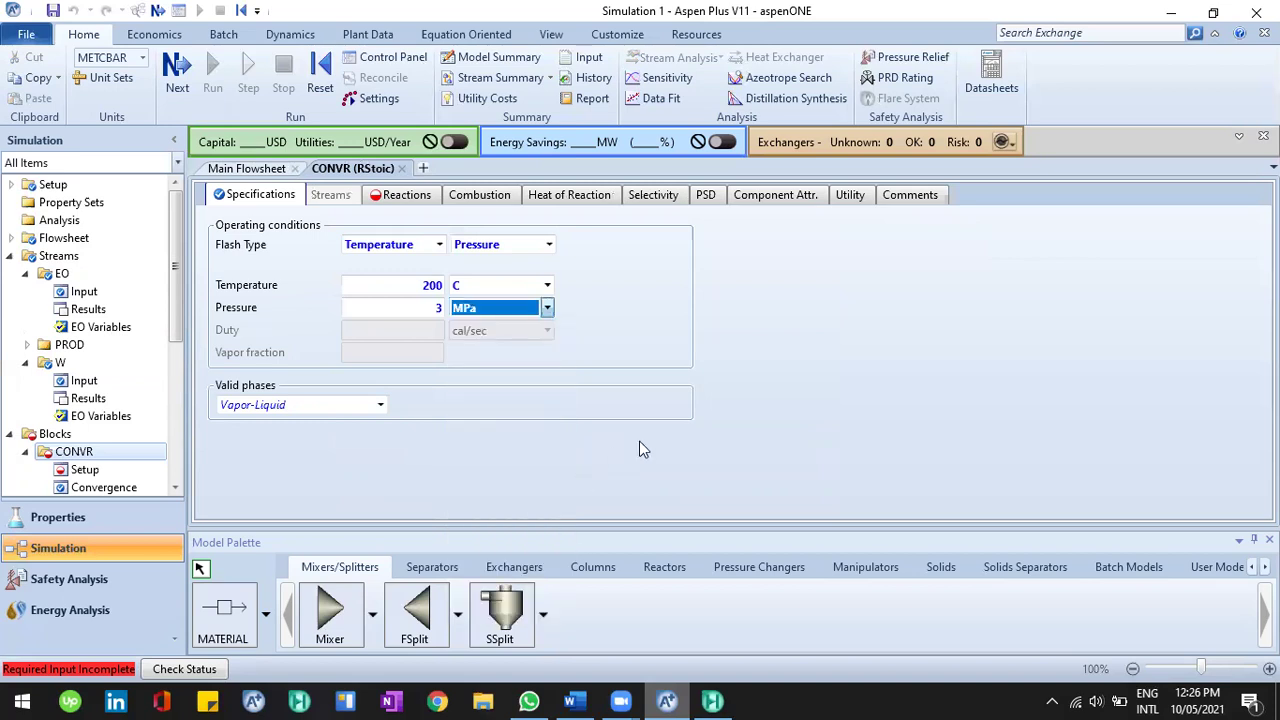
click(262, 199)
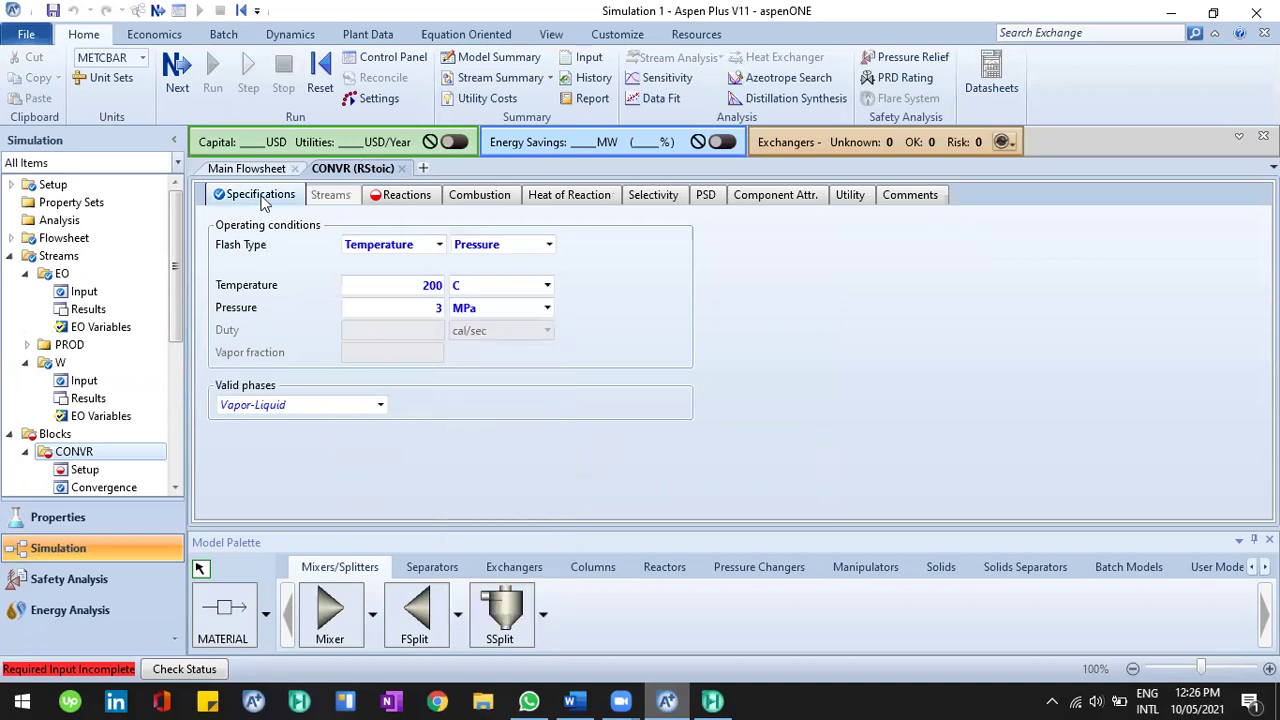
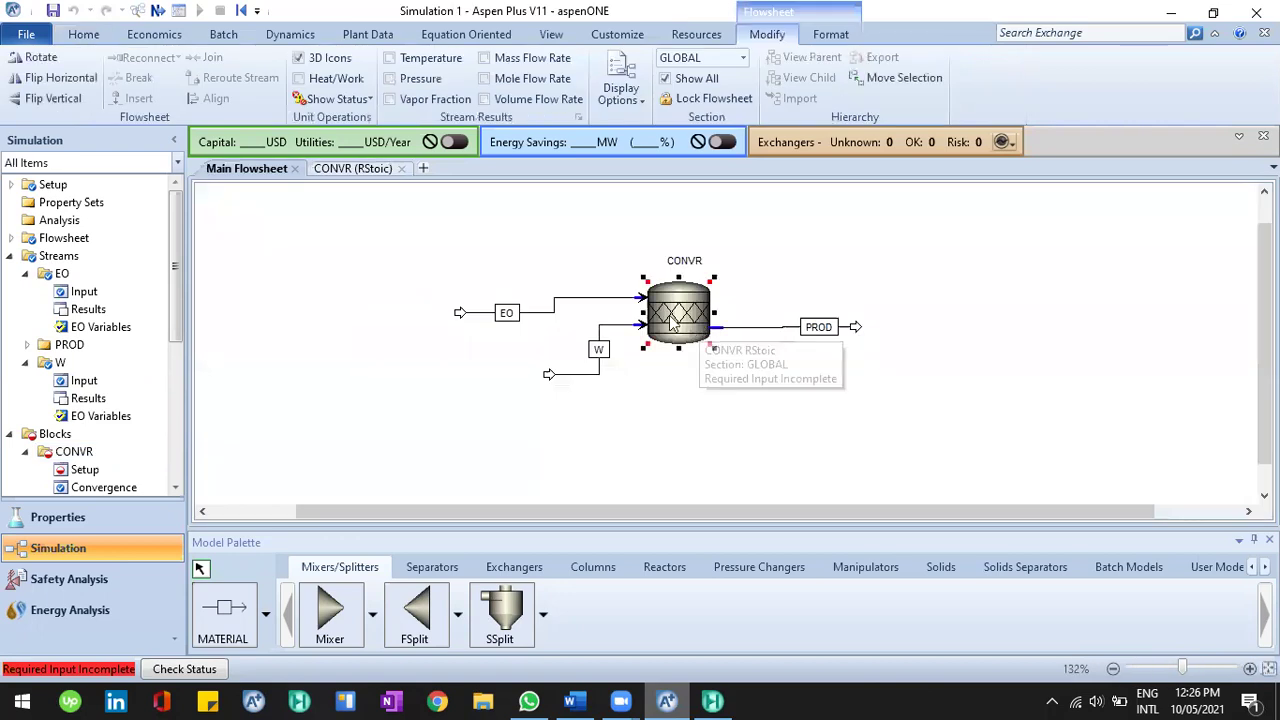
click(683, 333)
key(Escape)
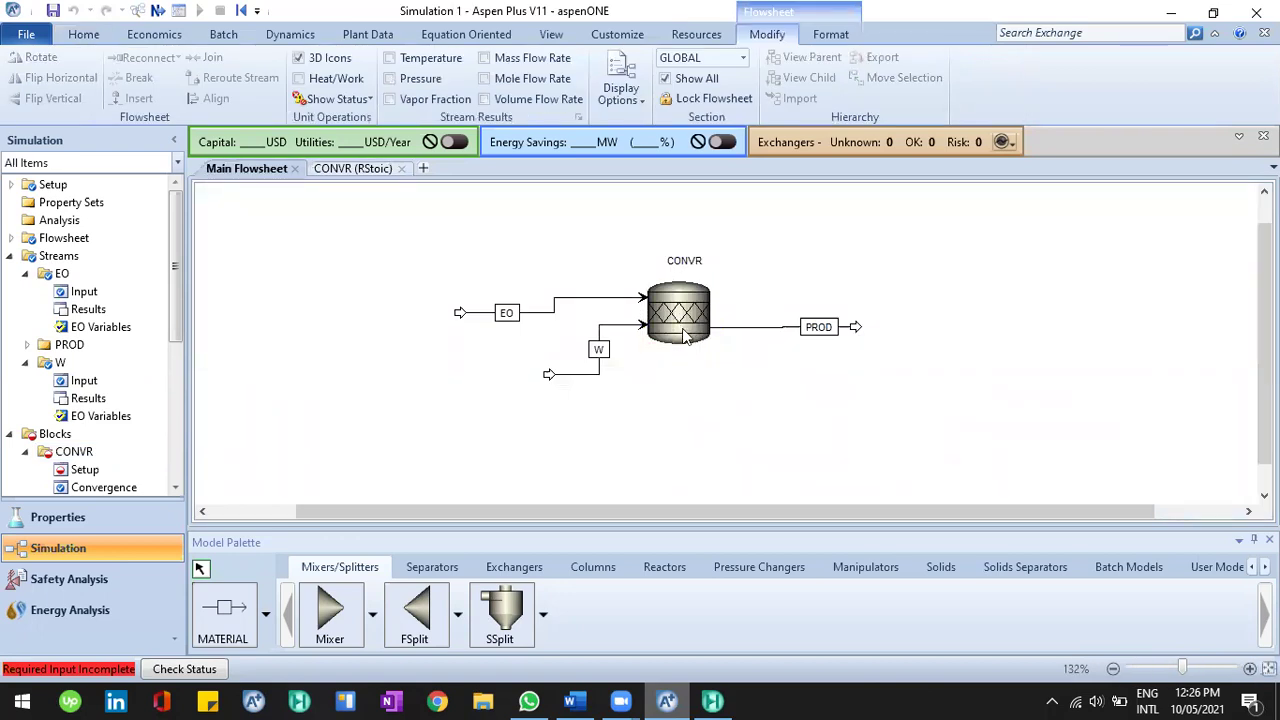
Open the reaction specifications of the CONVR block and create reaction 1.
click(358, 170)
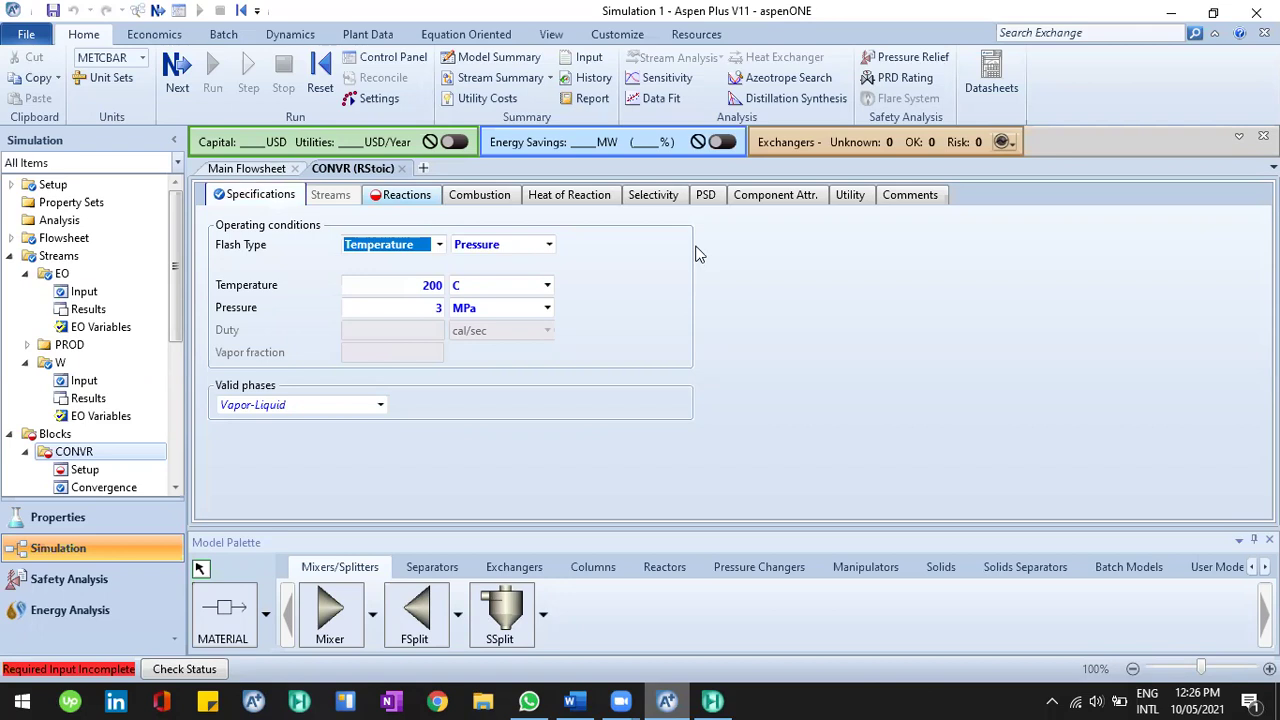
key(F4)
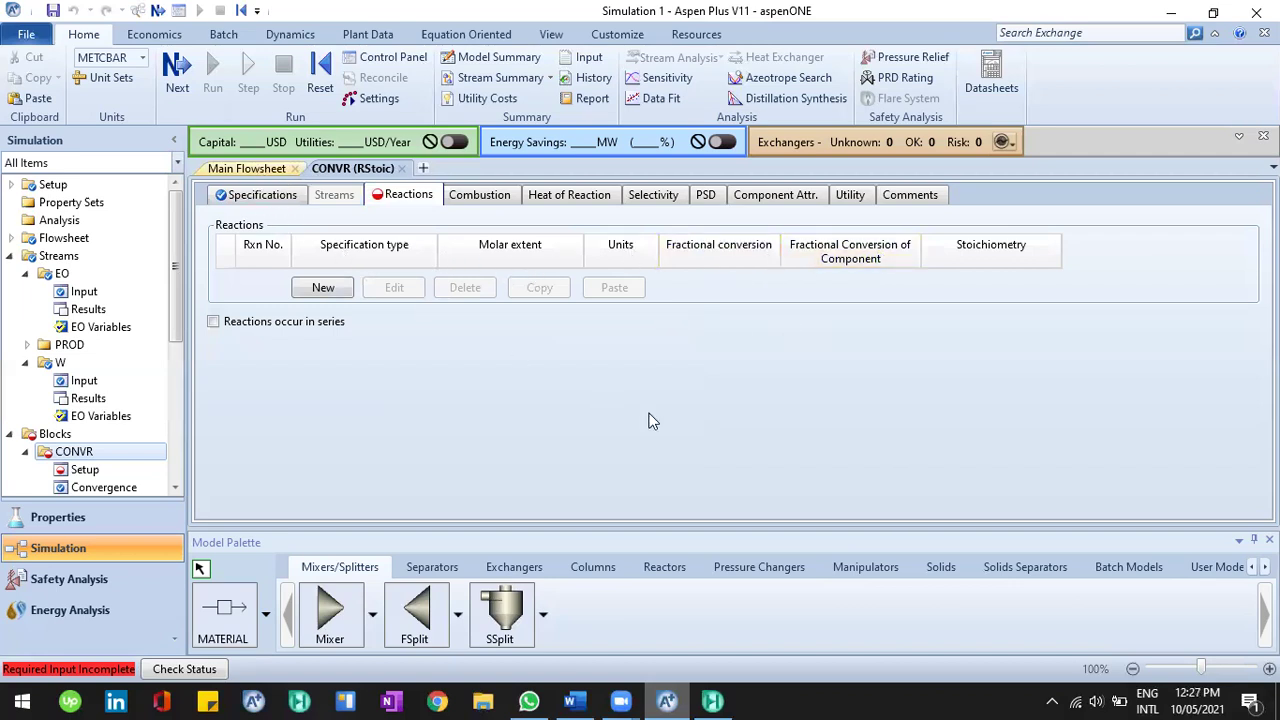
key(ctrl+Tab)
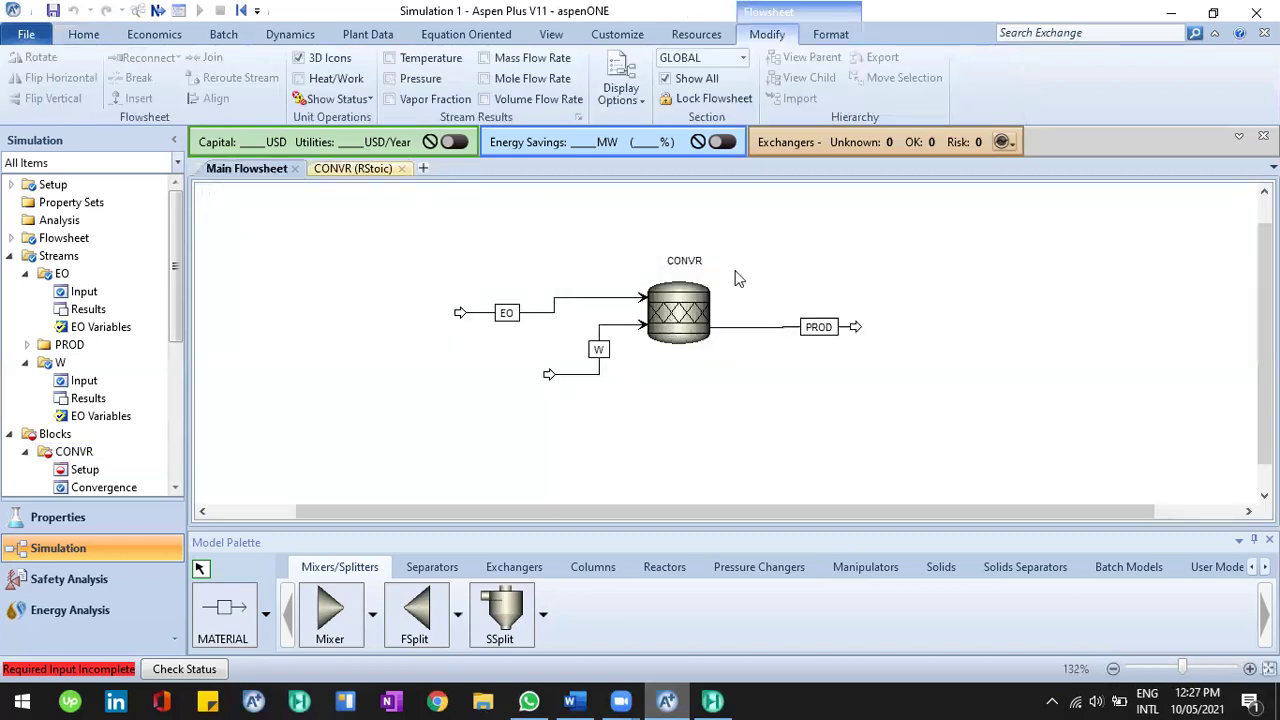
key(ctrl+Tab)
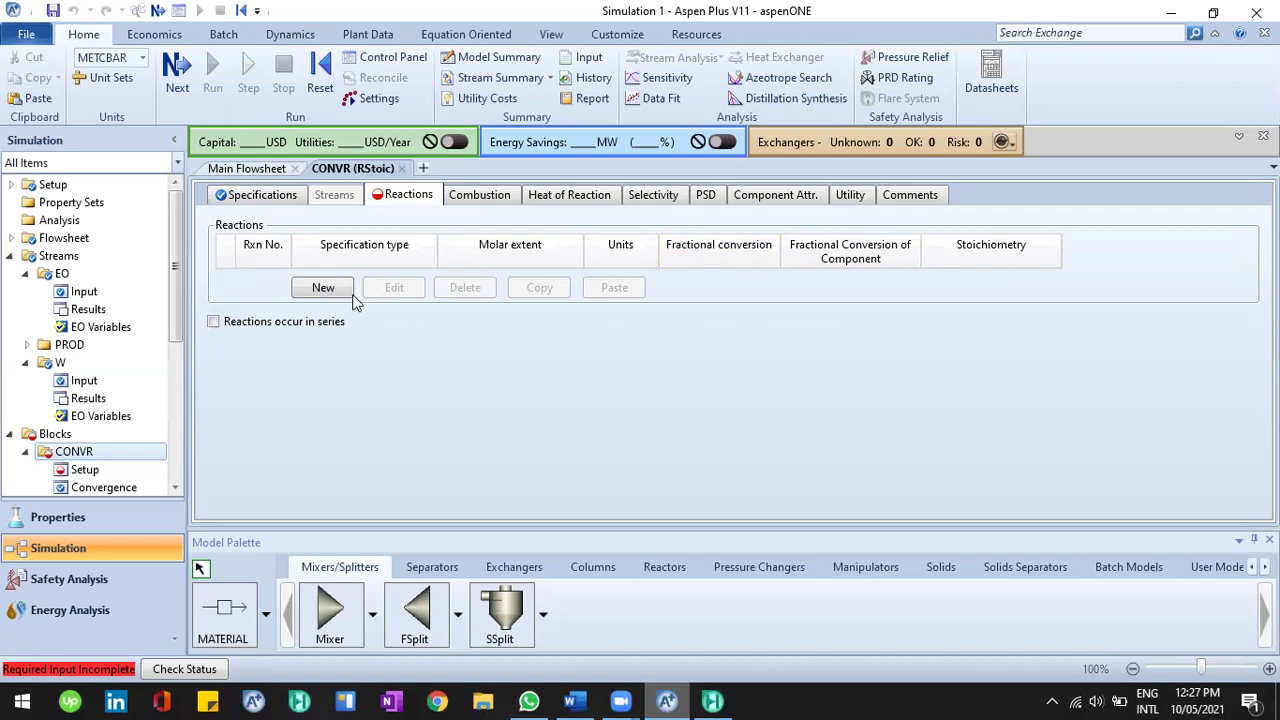
click(322, 288)
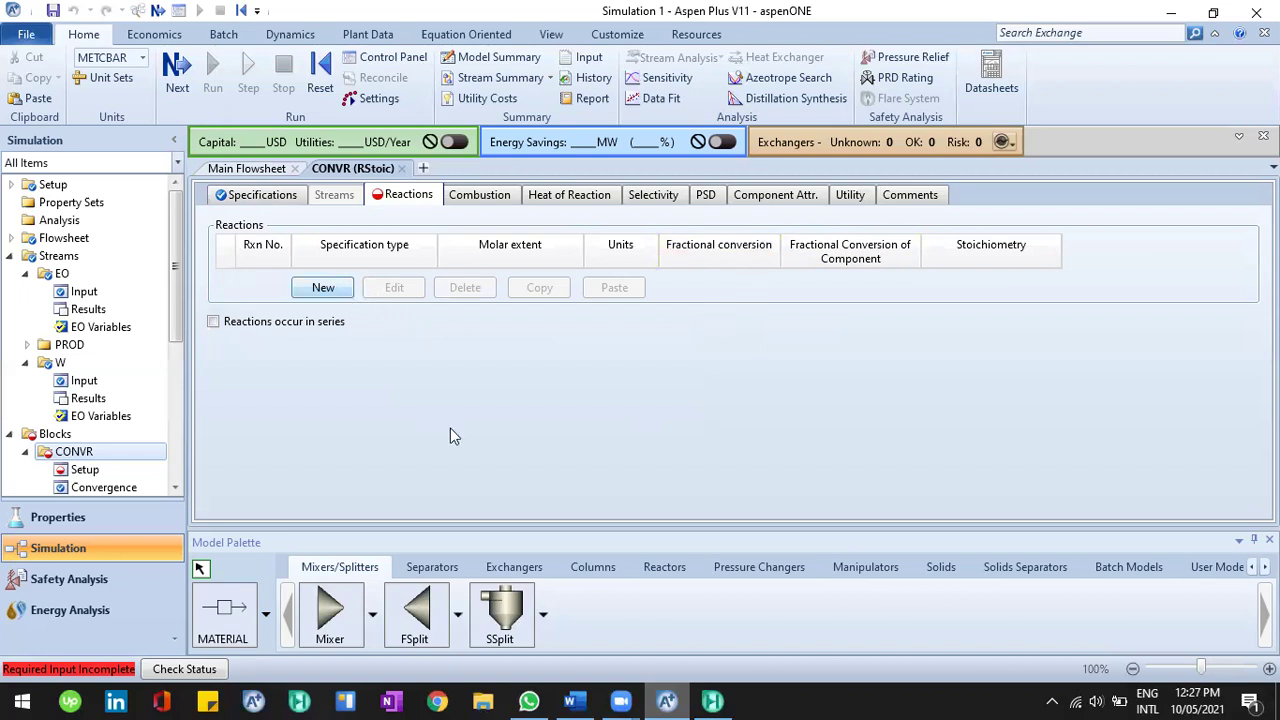
click(328, 288)
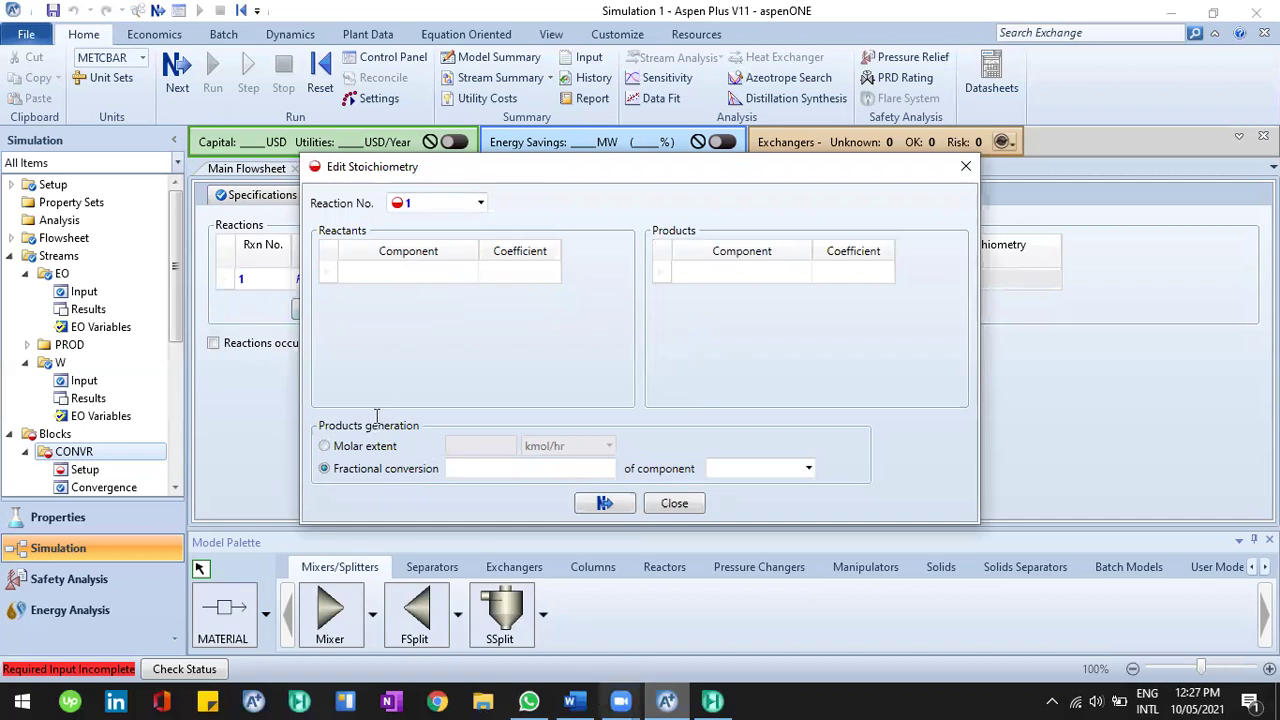
Consult the main reaction in the Word problem statement and assign EO and WATER as reactants and EG as product of reaction 1.
key(alt+Tab)
scroll(268, 272, up, 3)
click(270, 273)
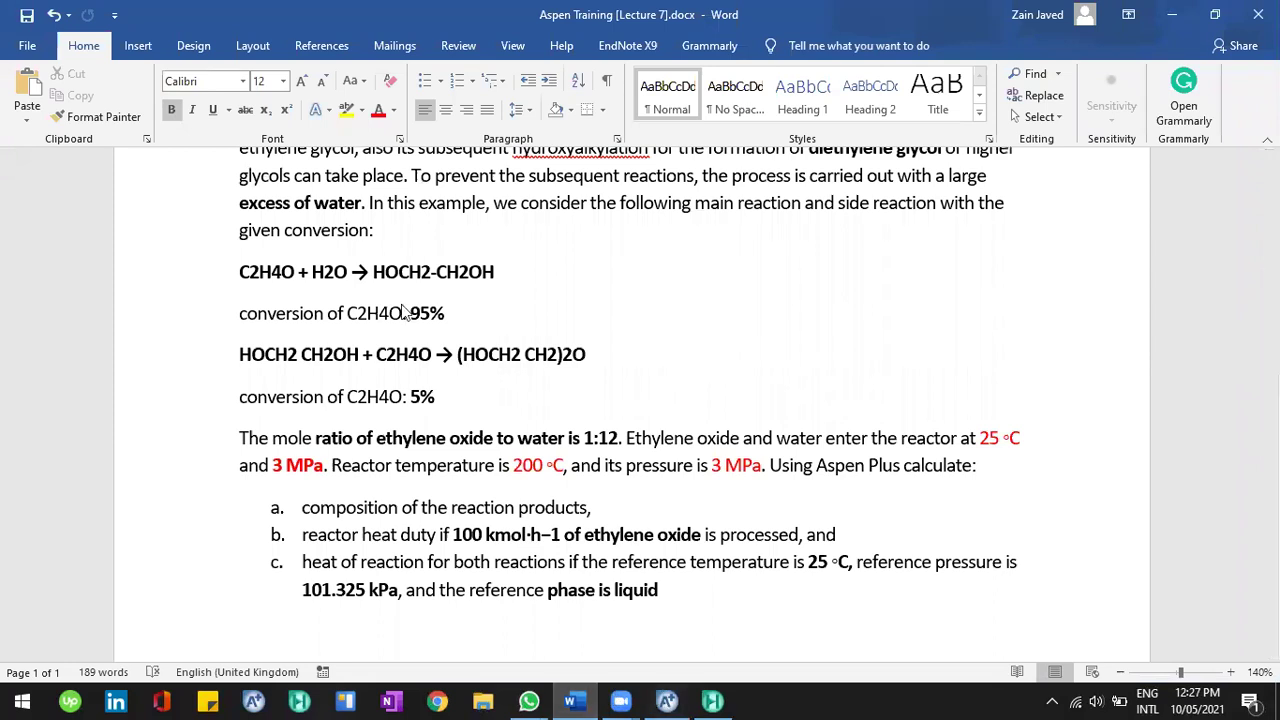
key(alt+Tab)
click(470, 272)
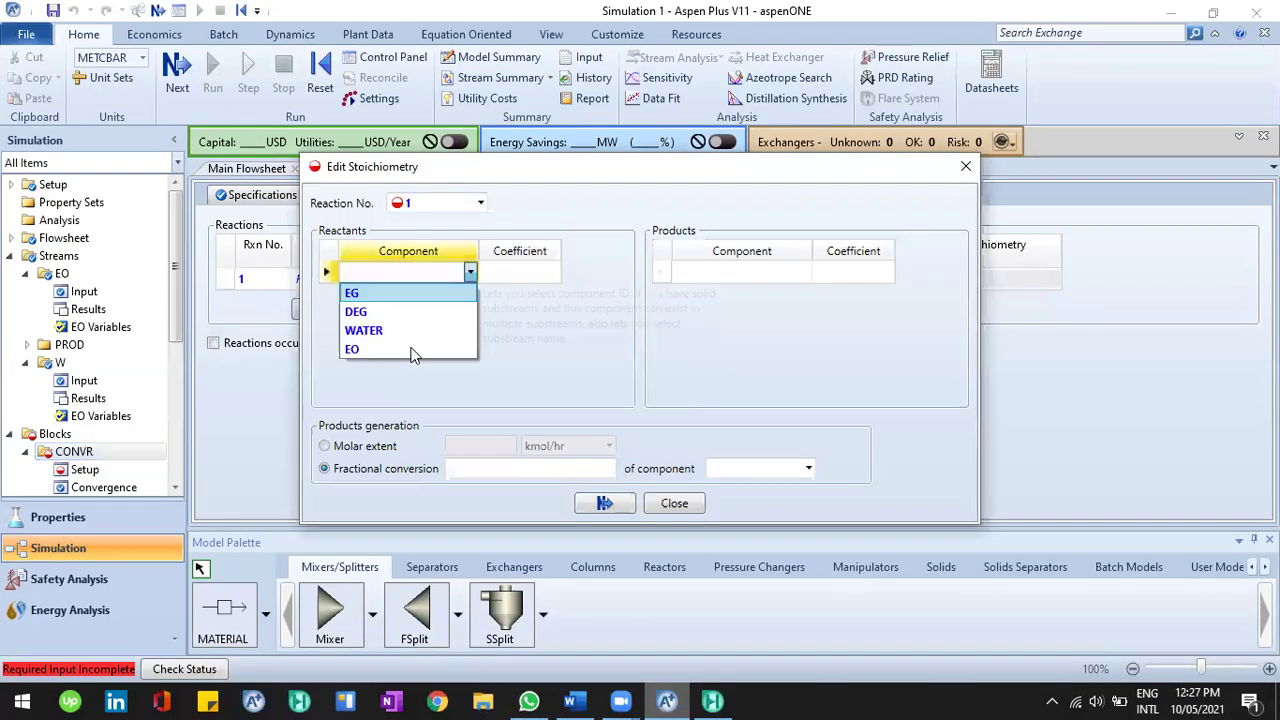
click(466, 297)
click(470, 295)
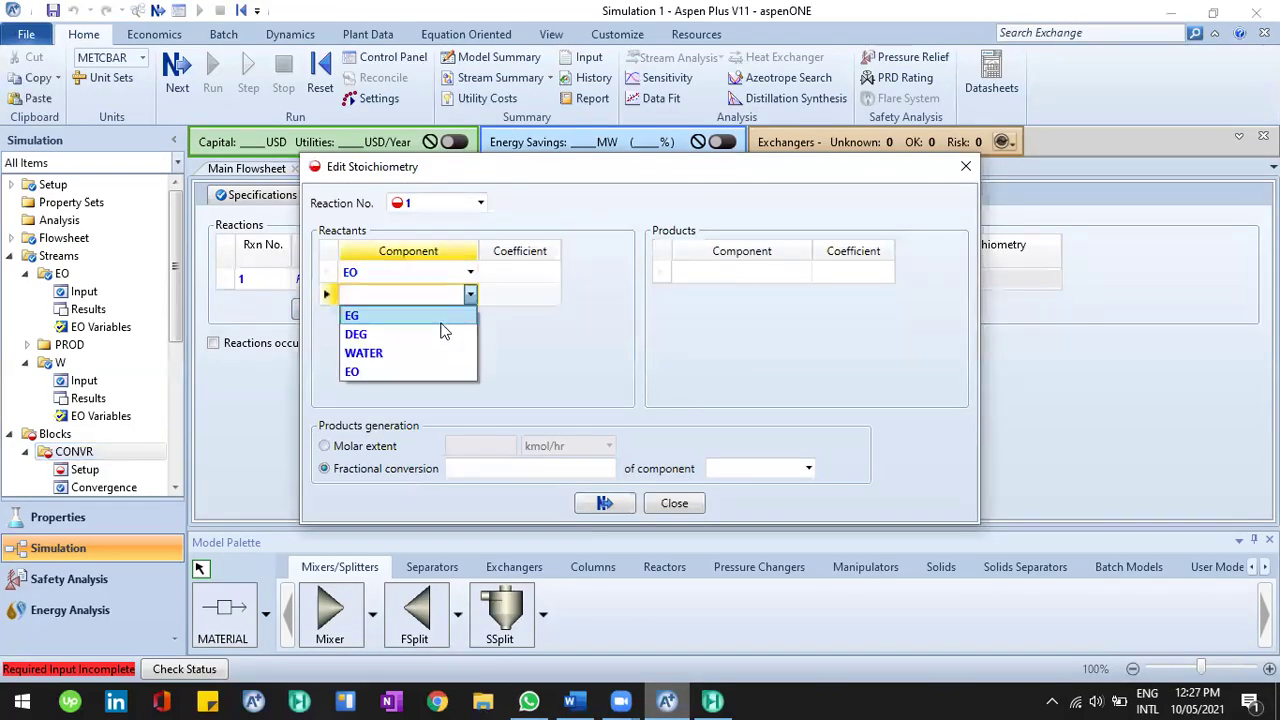
click(420, 352)
click(805, 271)
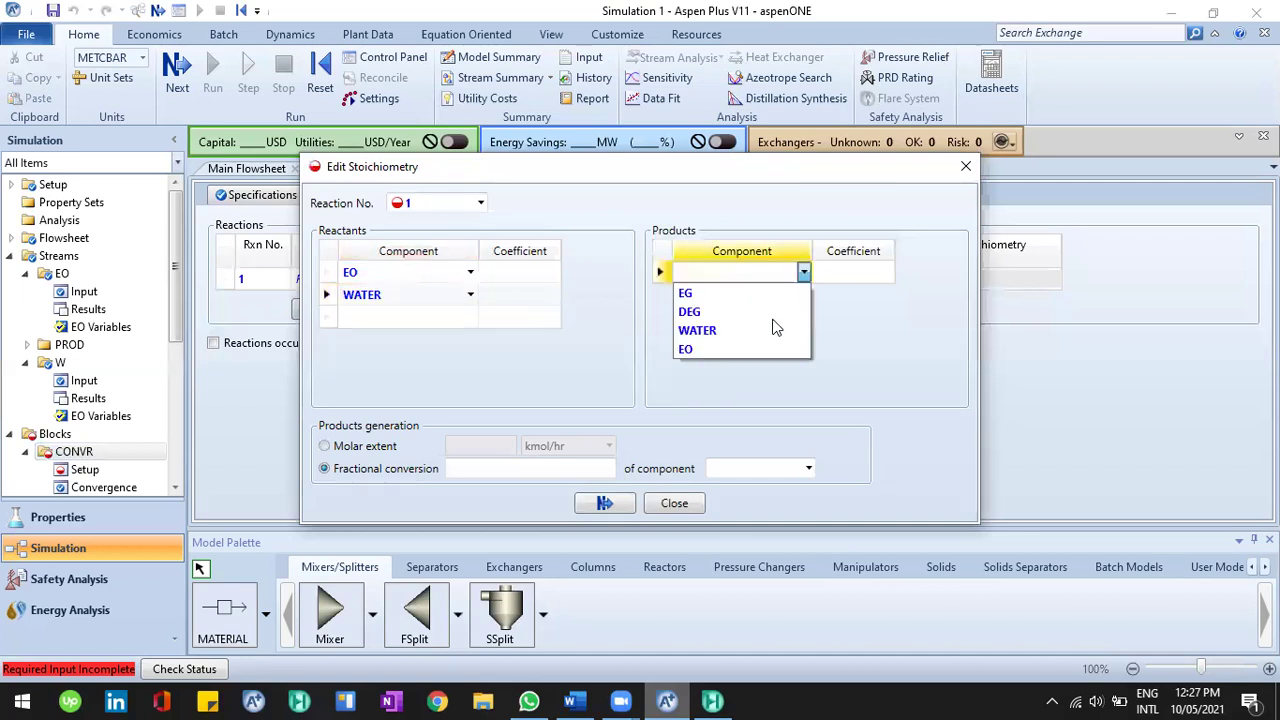
click(804, 269)
click(804, 272)
click(768, 300)
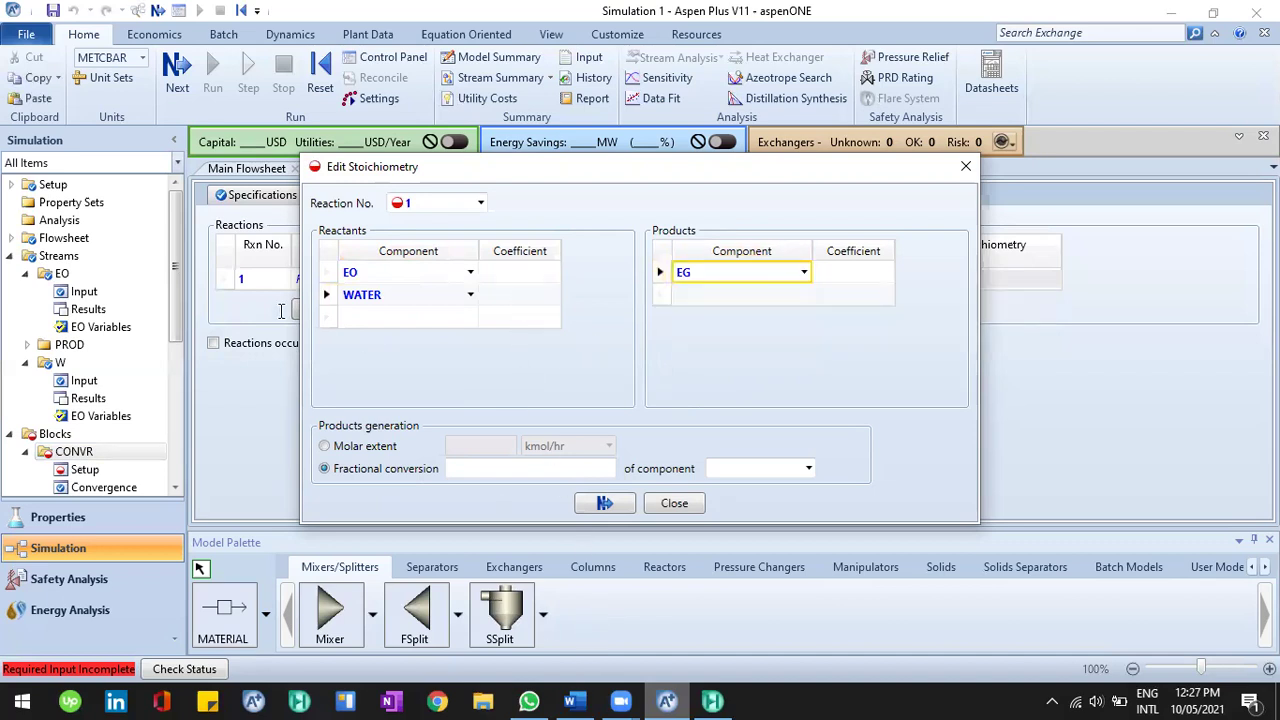
Recheck the main reaction in Word and set reaction 1's coefficients to -1 for EO, -1 for WATER and 1 for EG.
key(alt+Tab)
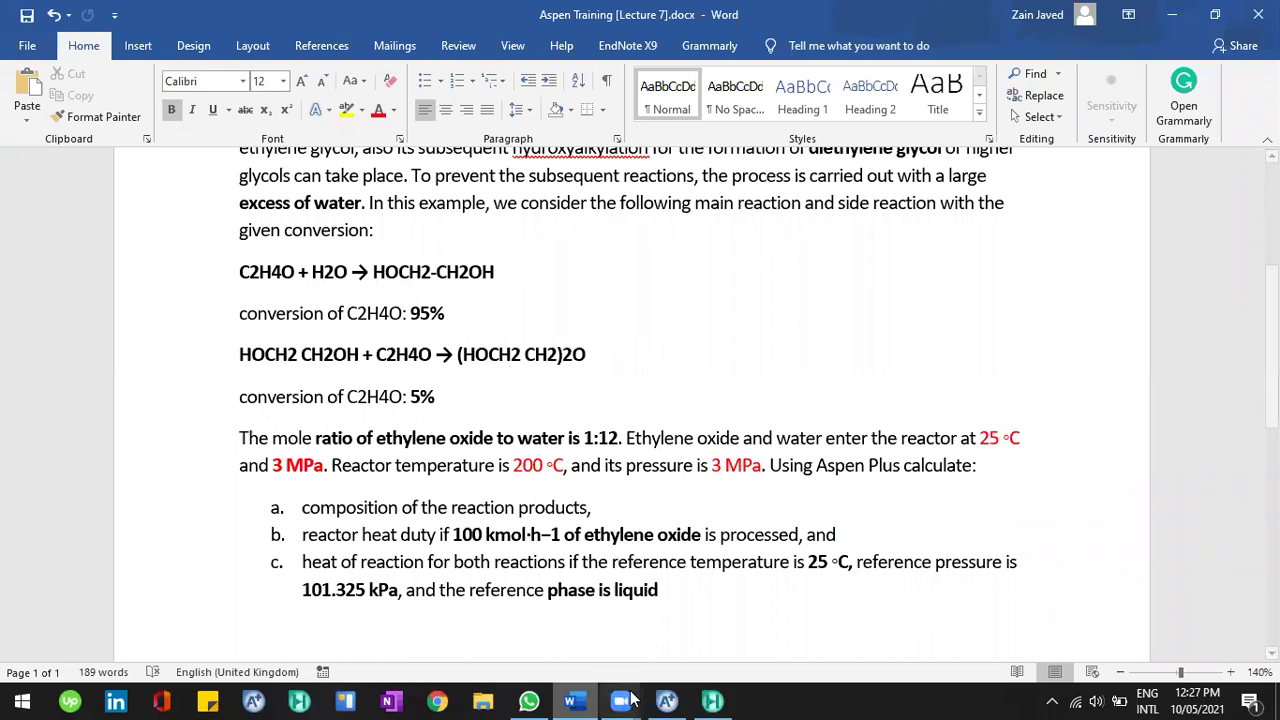
click(665, 700)
click(506, 274)
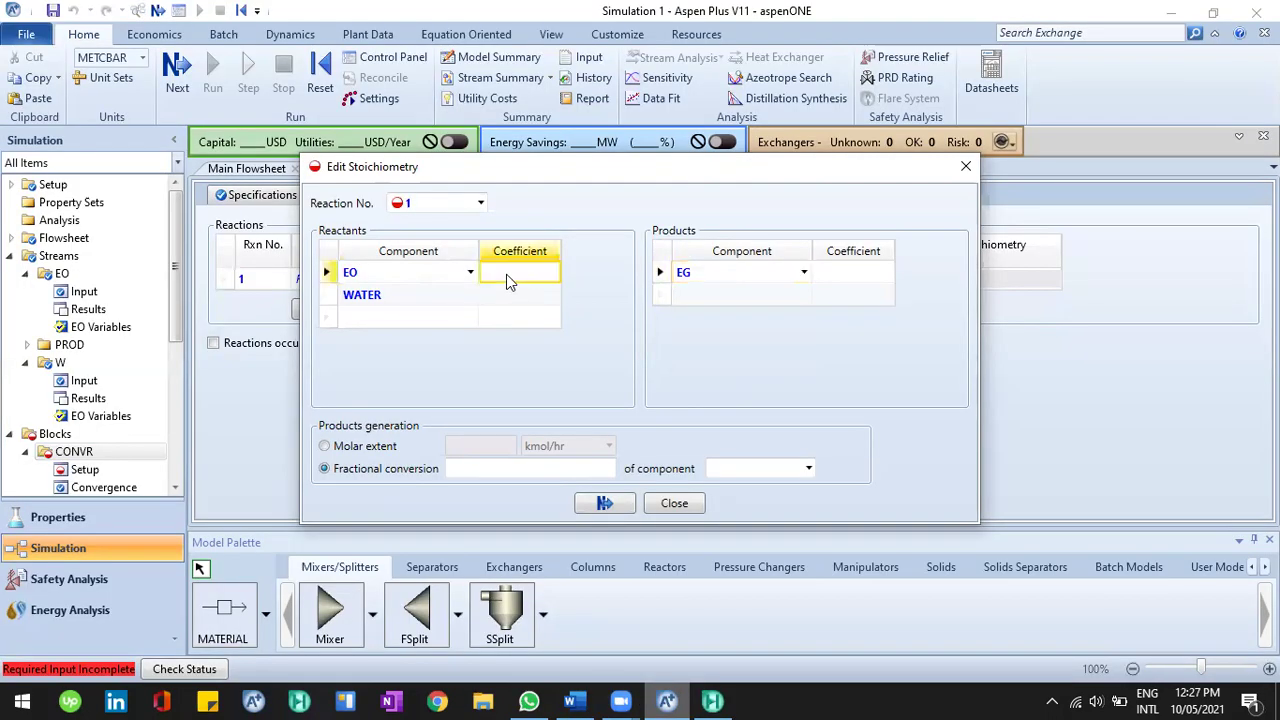
text(-1)
key(Return)
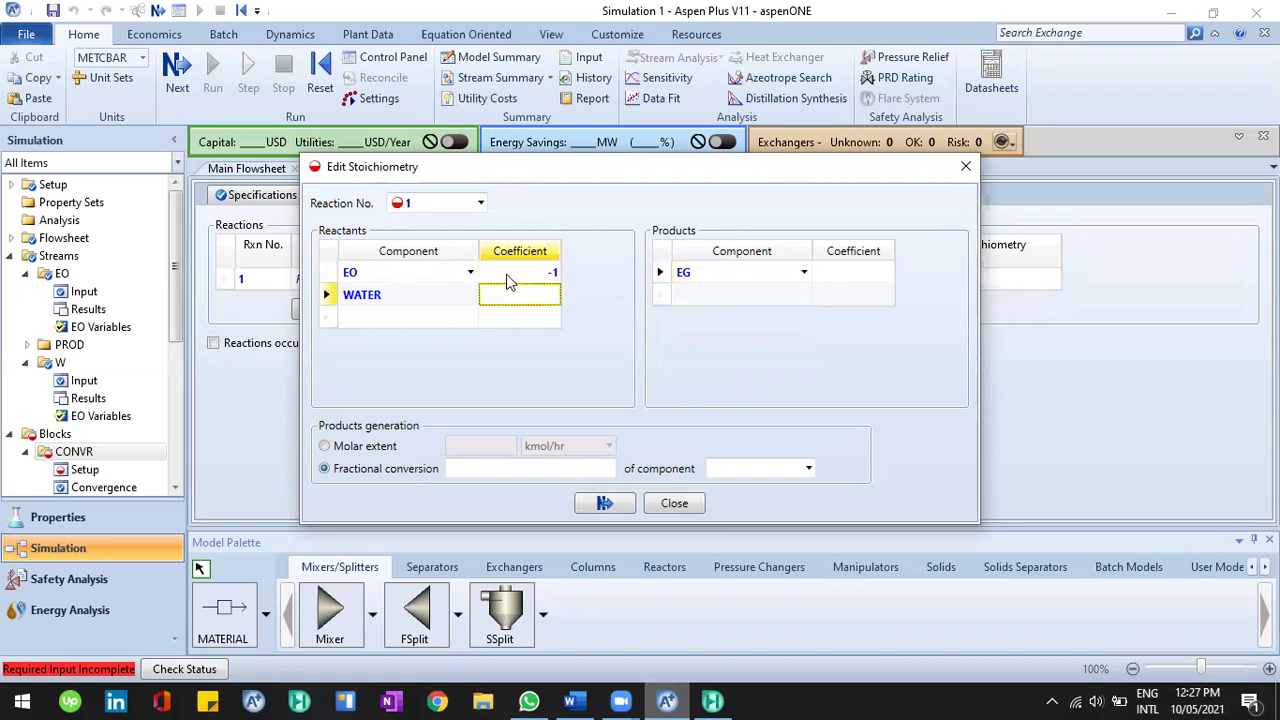
text(-1)
key(Return)
click(847, 273)
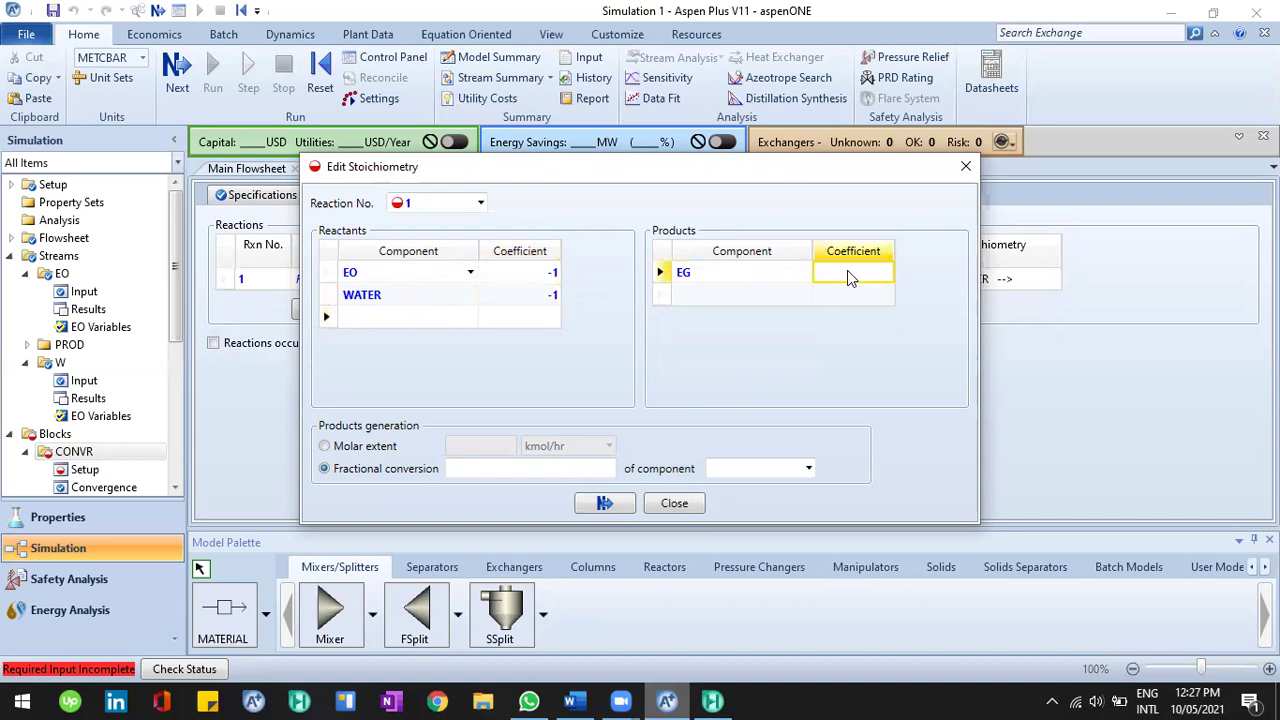
text(1)
key(Return)
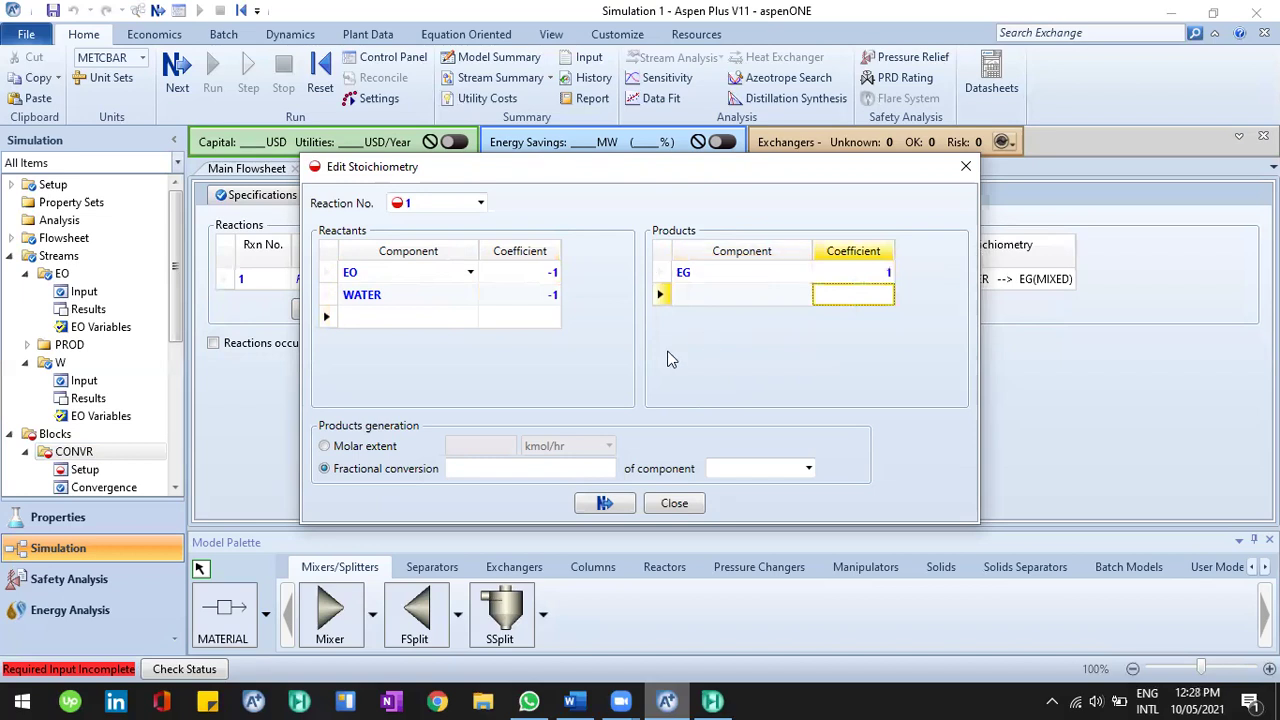
Move the Edit Stoichiometry dialog higher and check the main reaction's C2H4O conversion in the Word problem statement.
drag(645, 166, 660, 124)
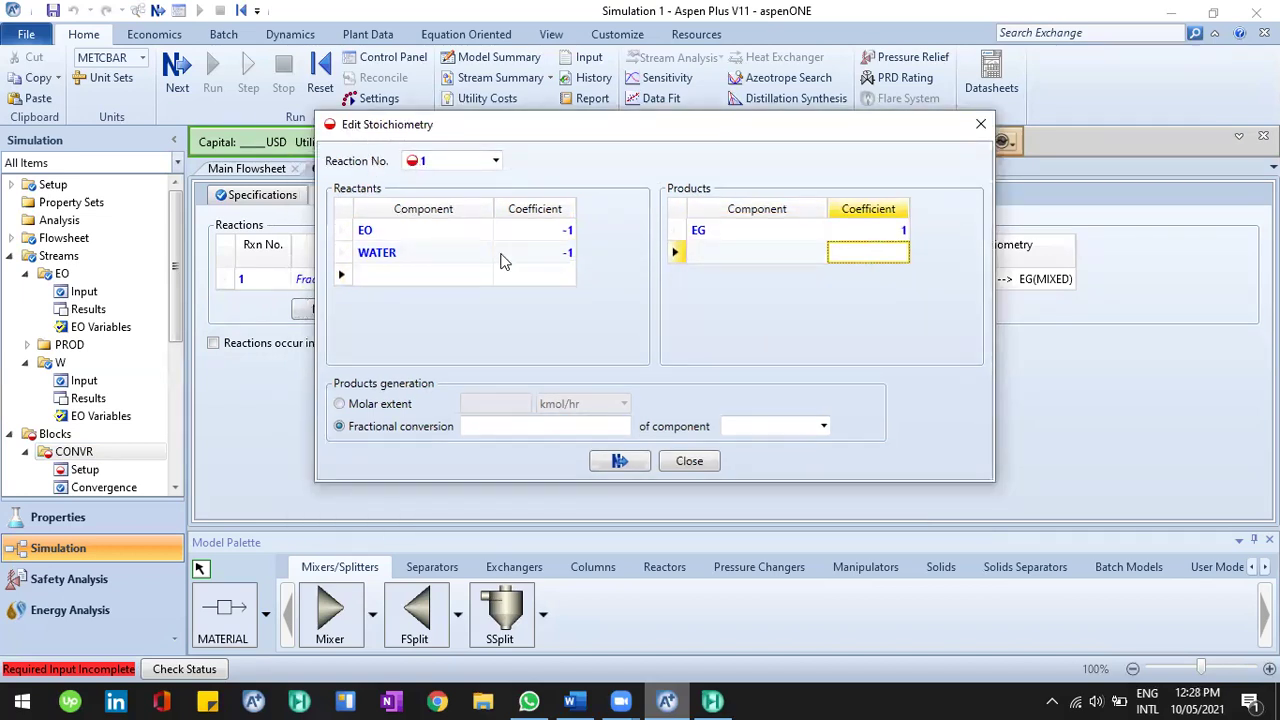
click(586, 698)
key(alt+Tab)
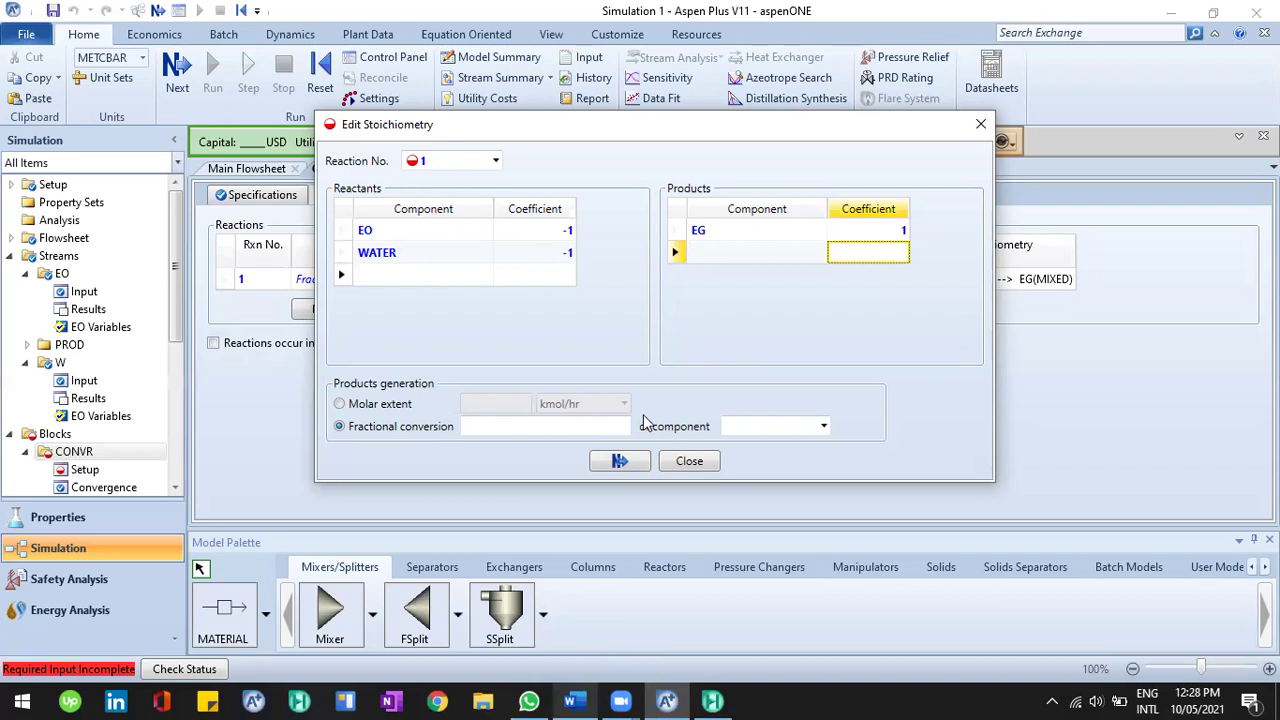
click(575, 700)
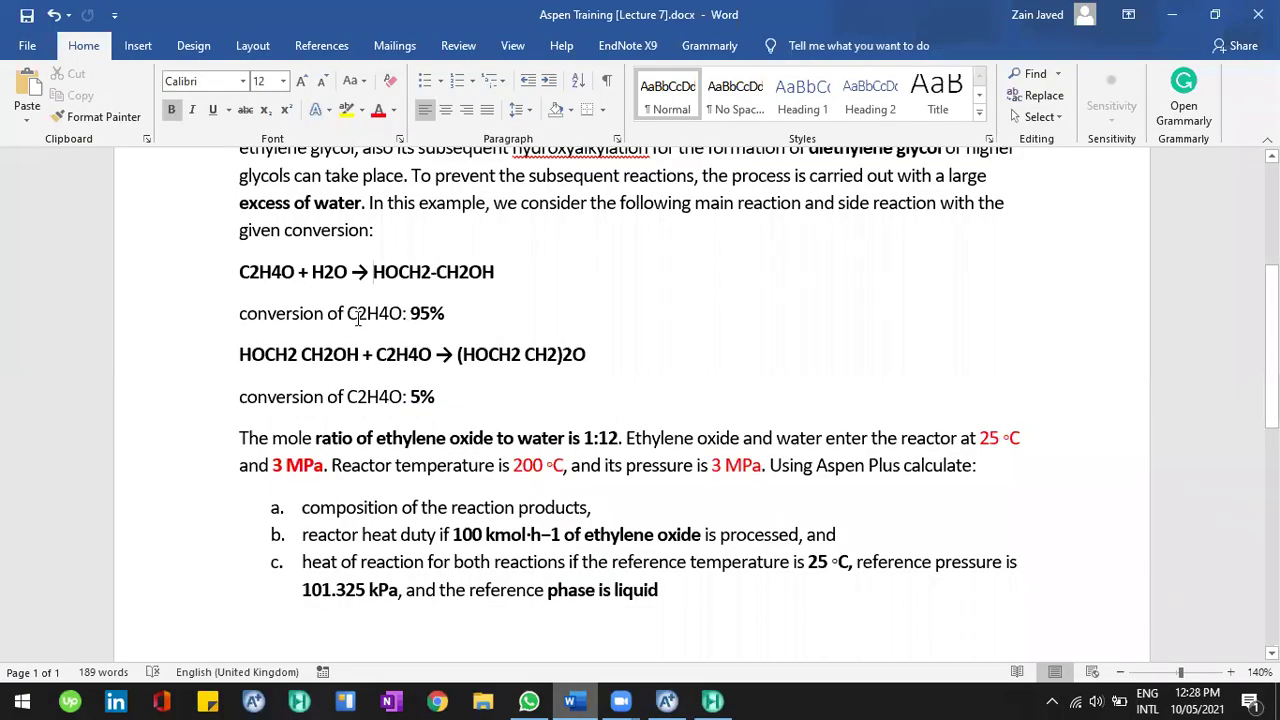
double_click(398, 318)
click(395, 319)
click(668, 700)
key(alt+Tab)
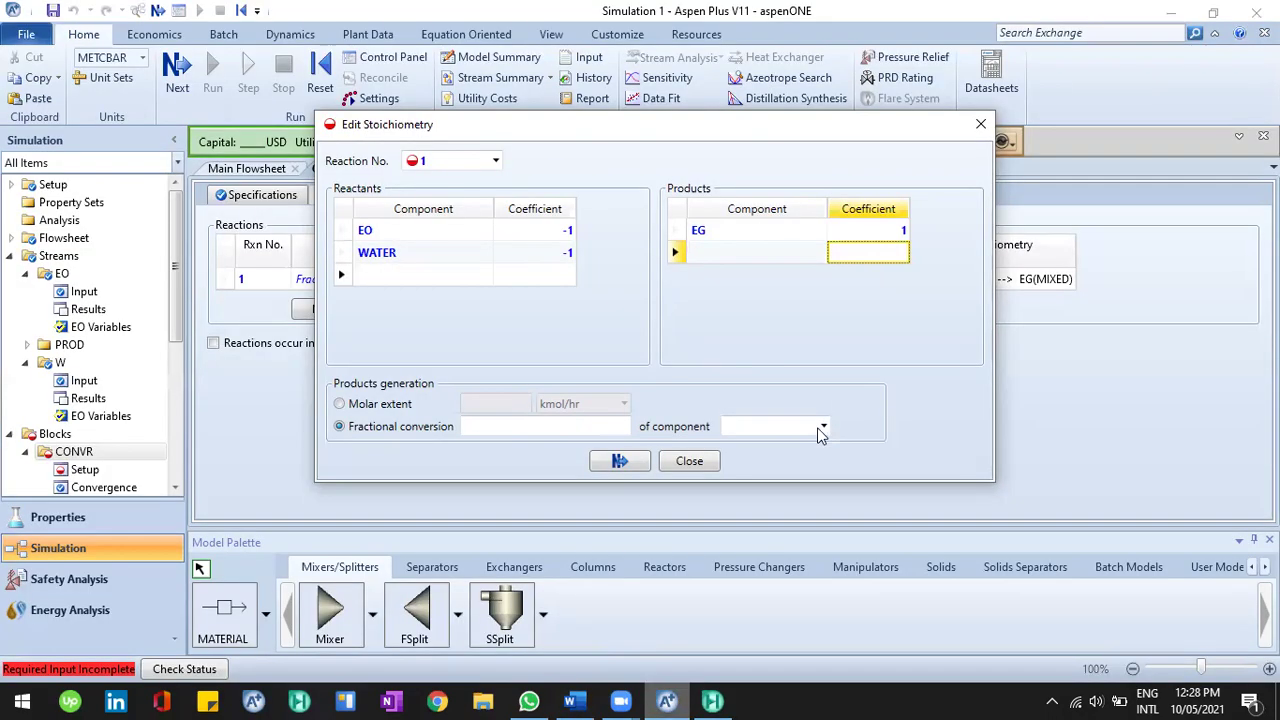
Set reaction 1's fractional conversion to 0.95 of component EO and close the stoichiometry dialog.
click(822, 426)
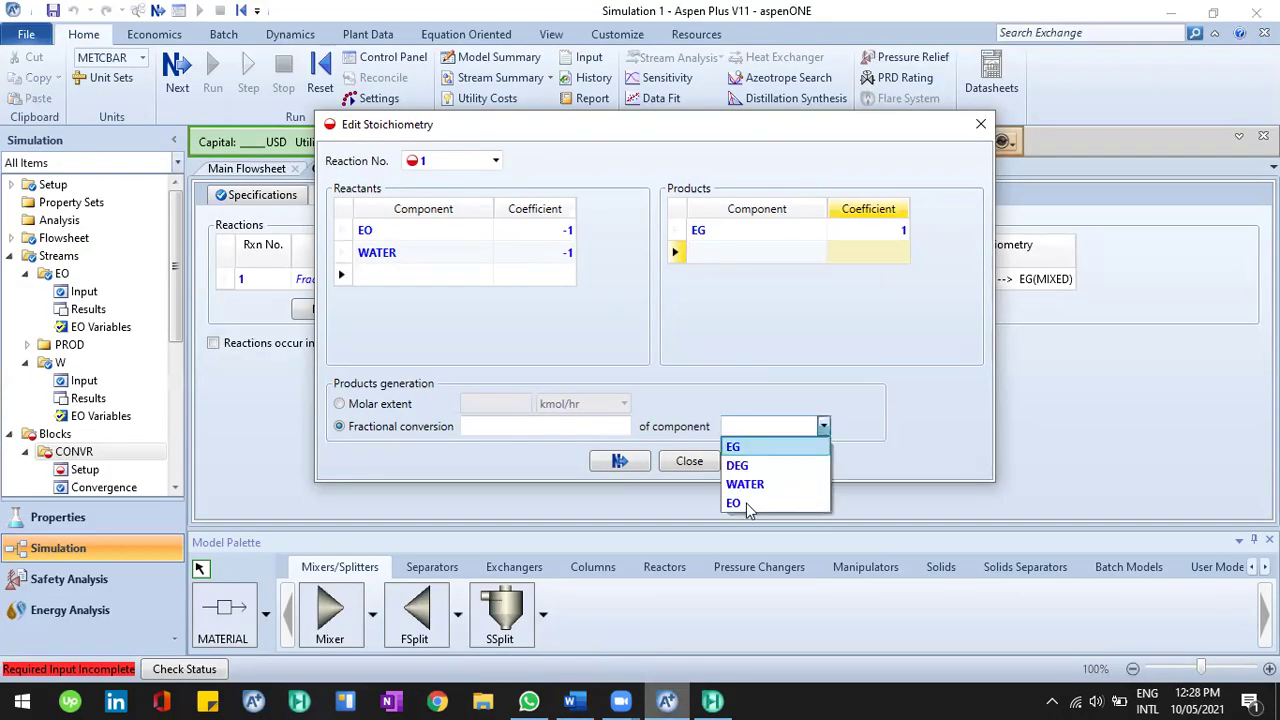
click(749, 505)
click(605, 427)
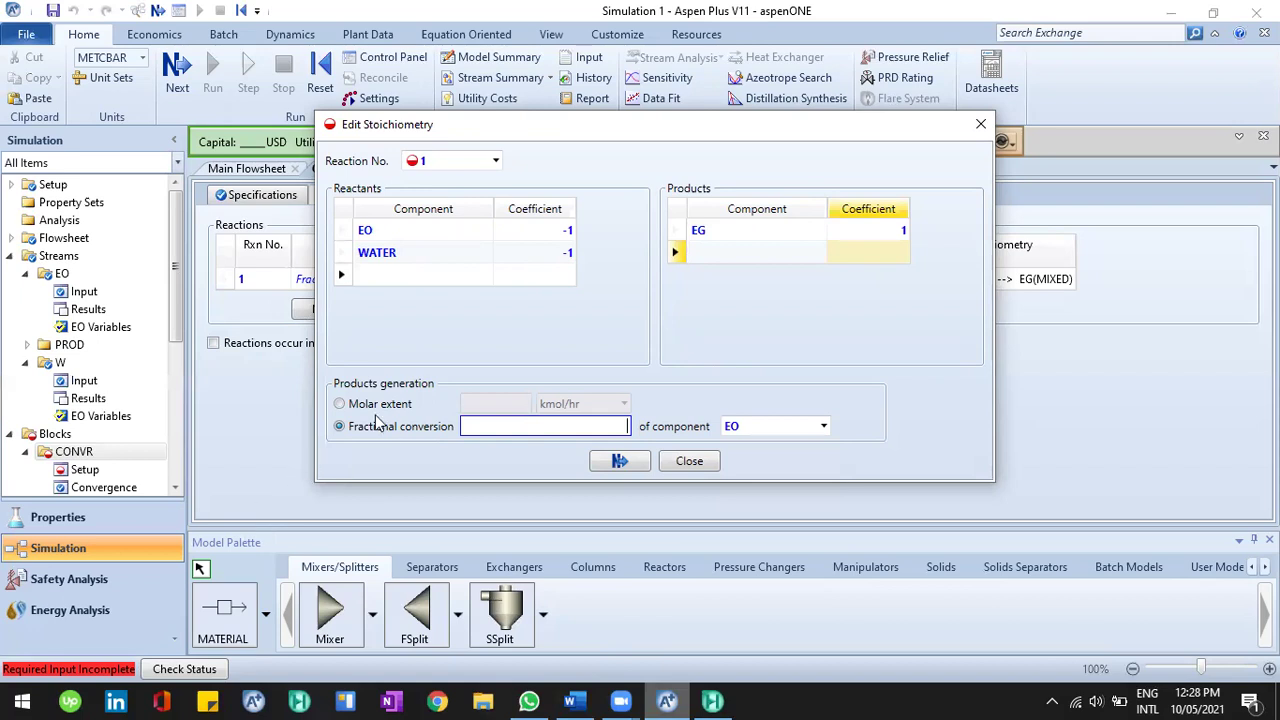
text(.9)
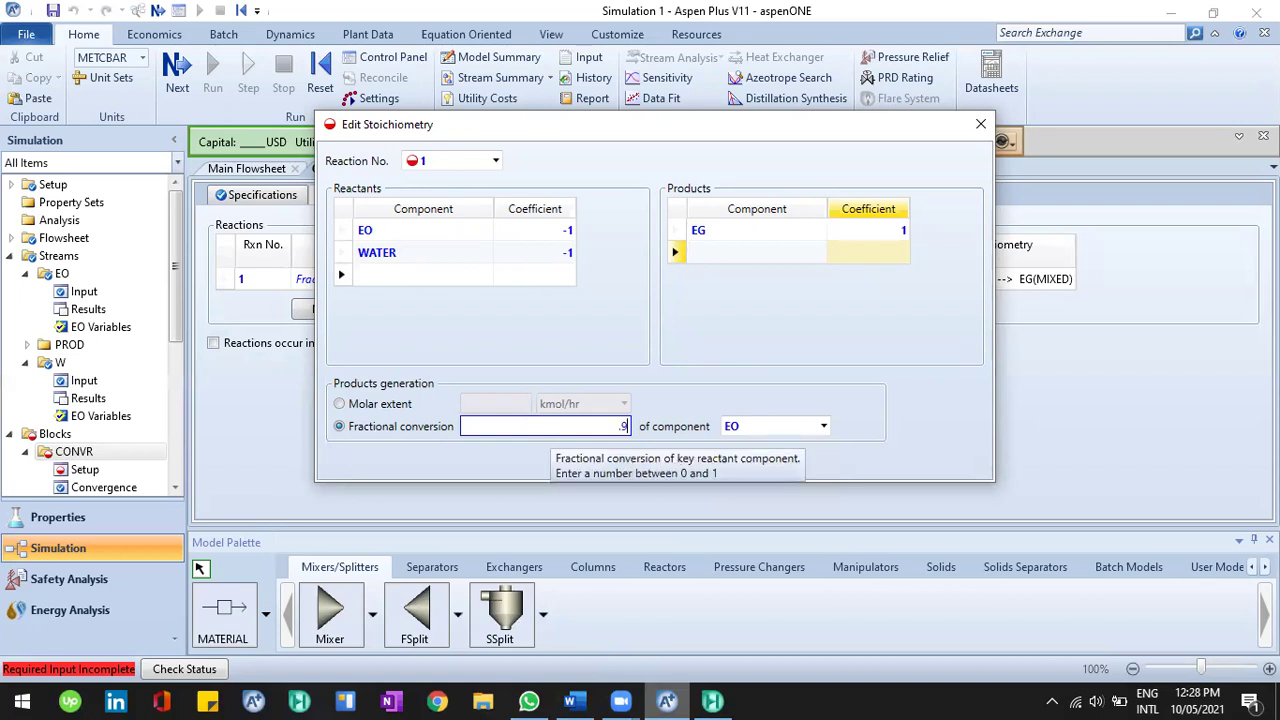
text(5)
key(Return)
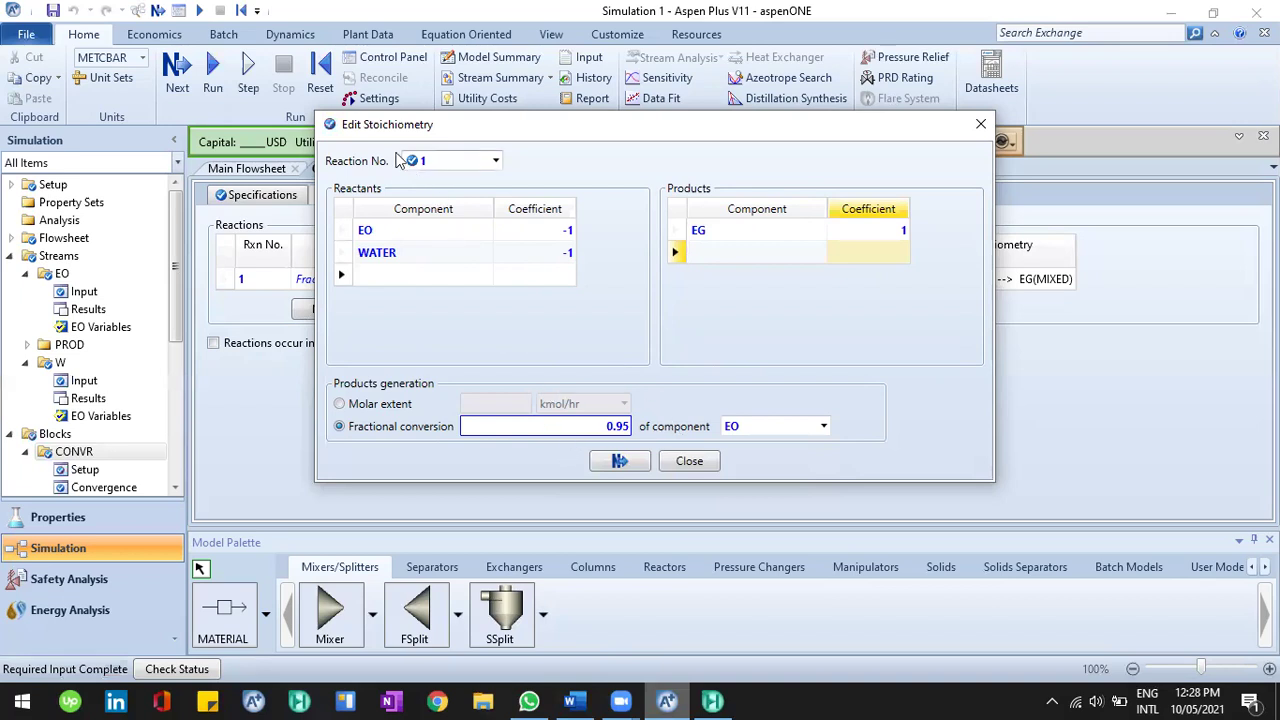
click(689, 461)
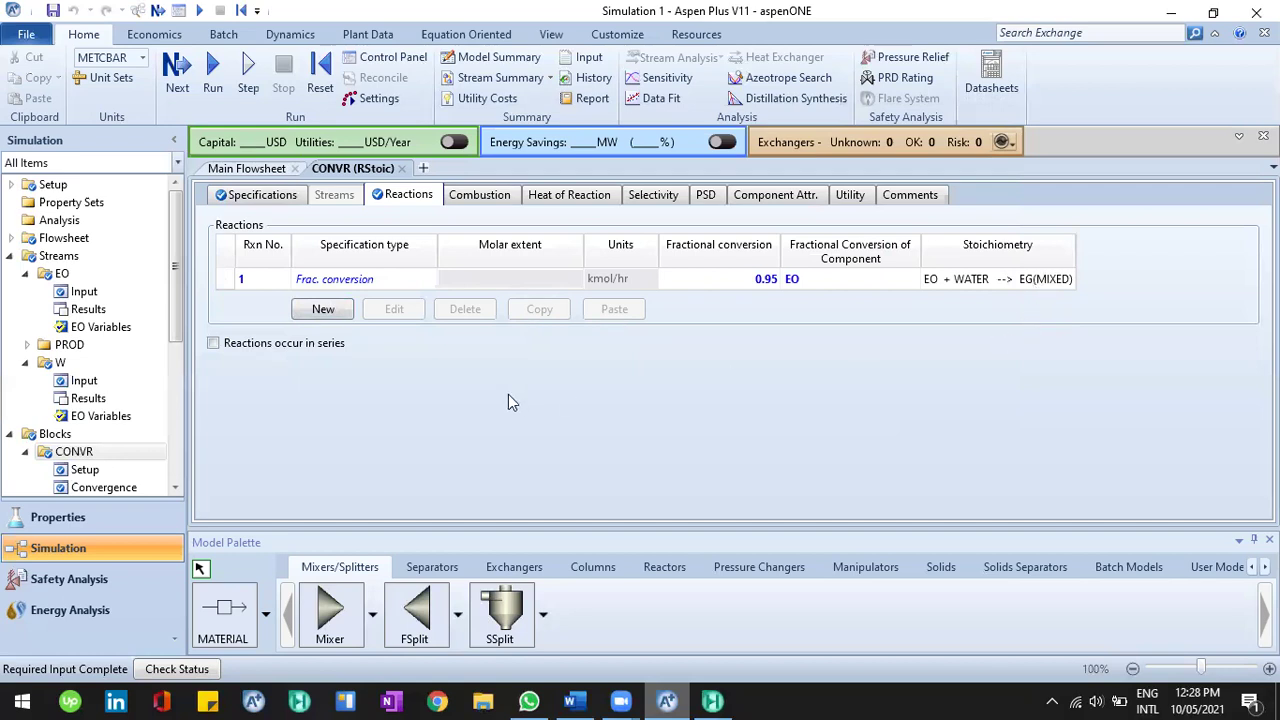
Review the side reaction in the Word problem statement, return to the CONVR block in Aspen Plus and create reaction 2.
click(246, 168)
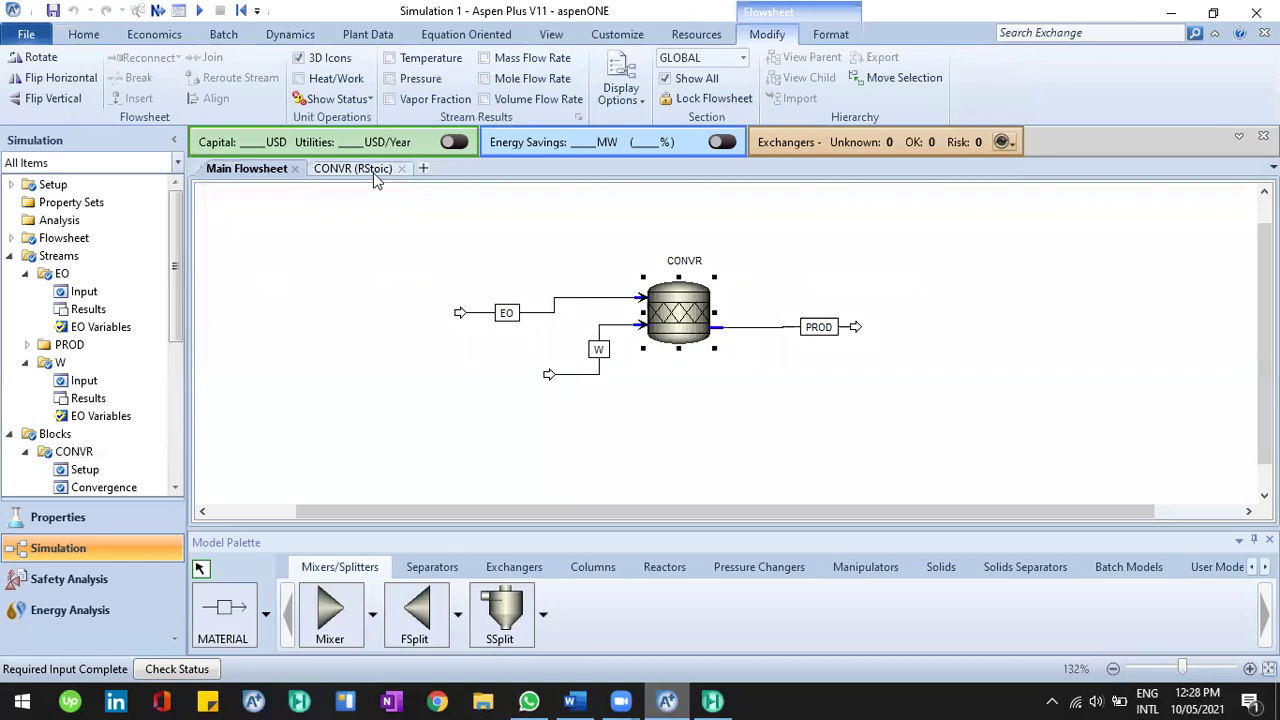
click(355, 169)
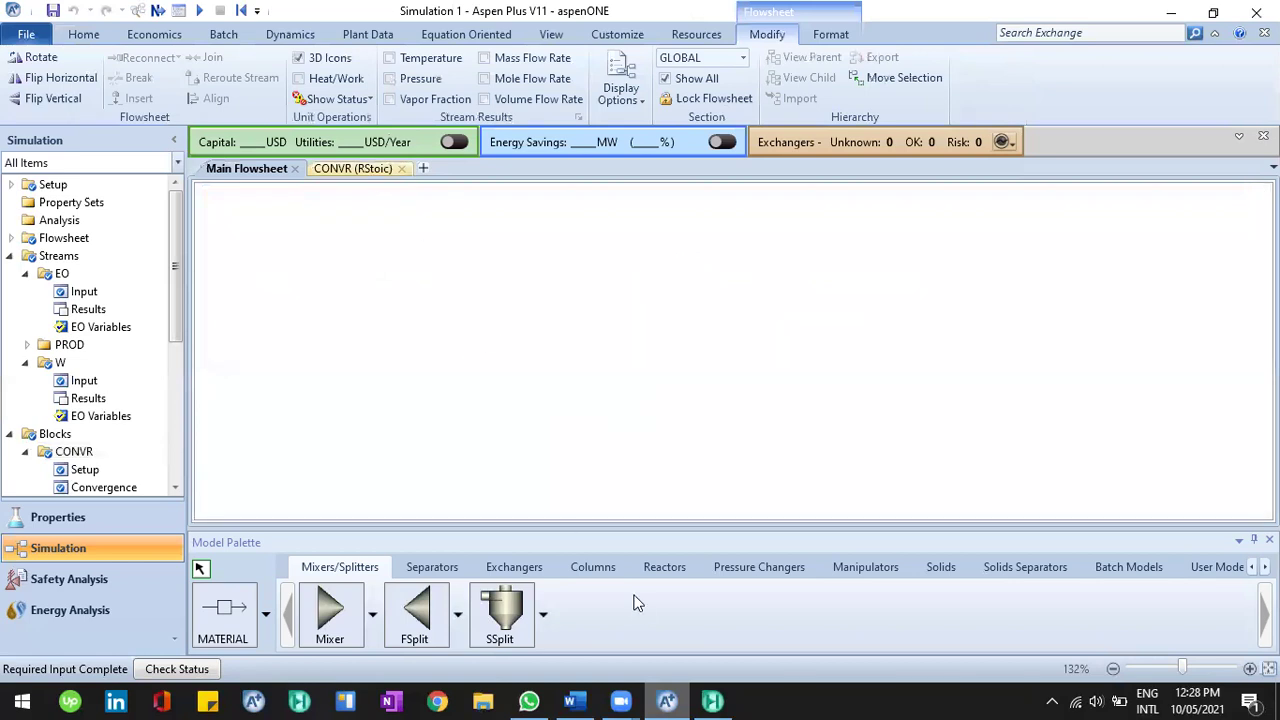
click(592, 697)
click(479, 271)
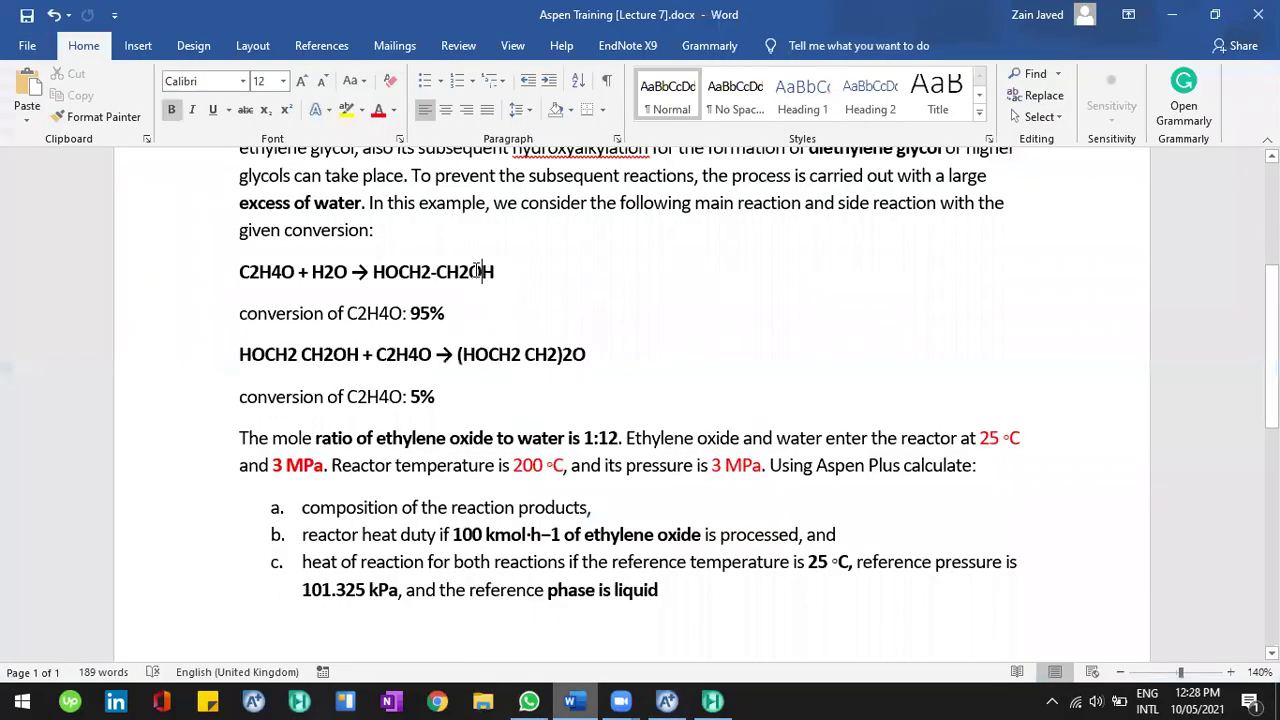
scroll(479, 271, up, 1)
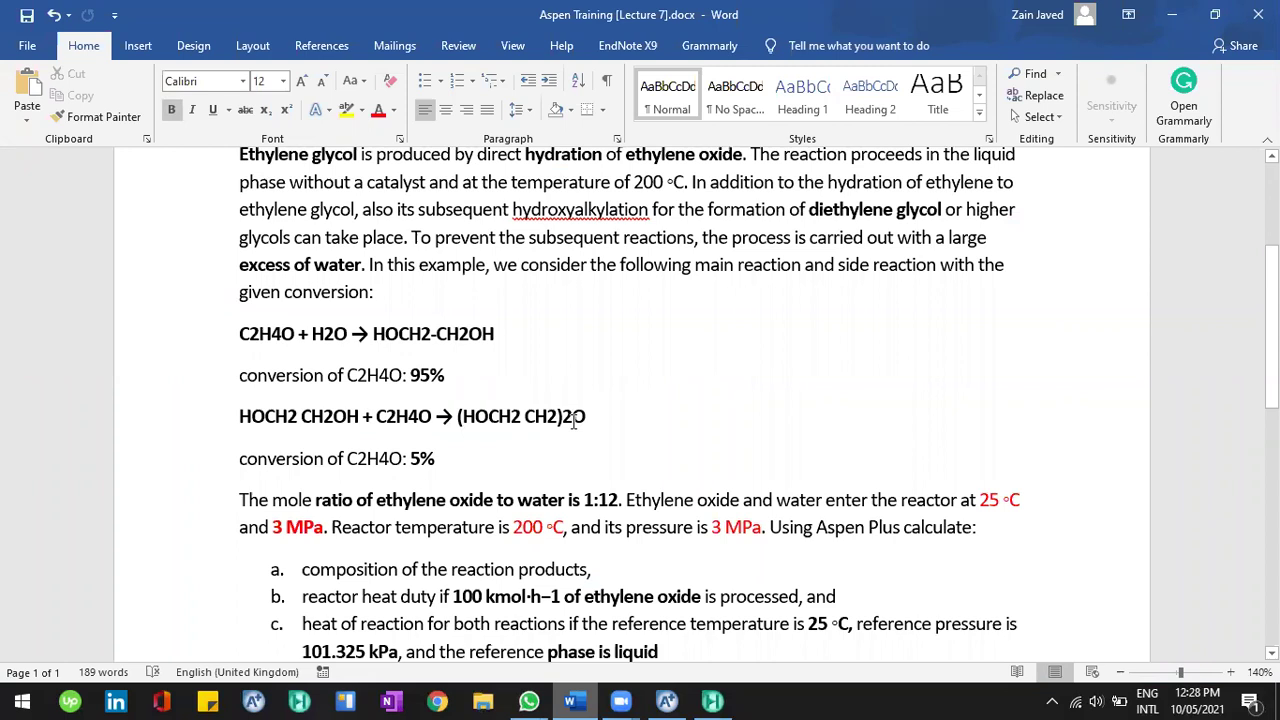
scroll(511, 376, down, 2)
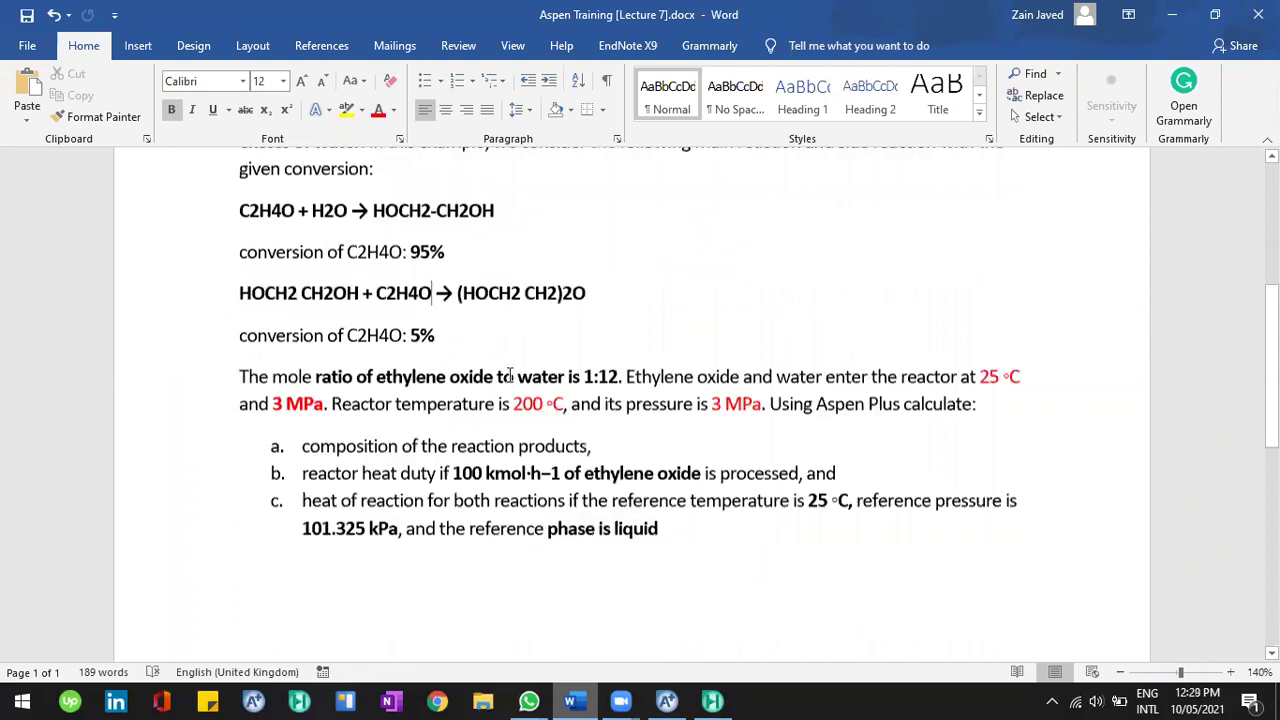
key(alt+Tab)
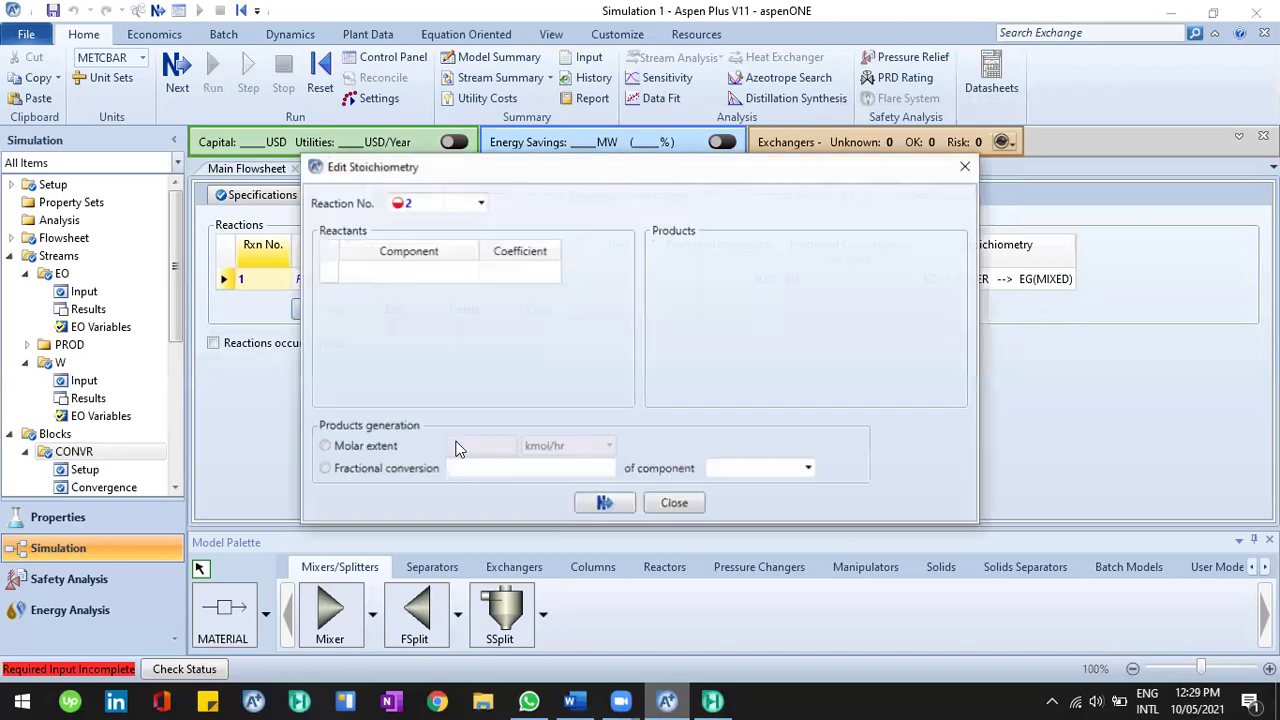
Assign EG and EO as reactants and DEG as product of reaction 2, and compare with the side reaction in Word.
click(470, 273)
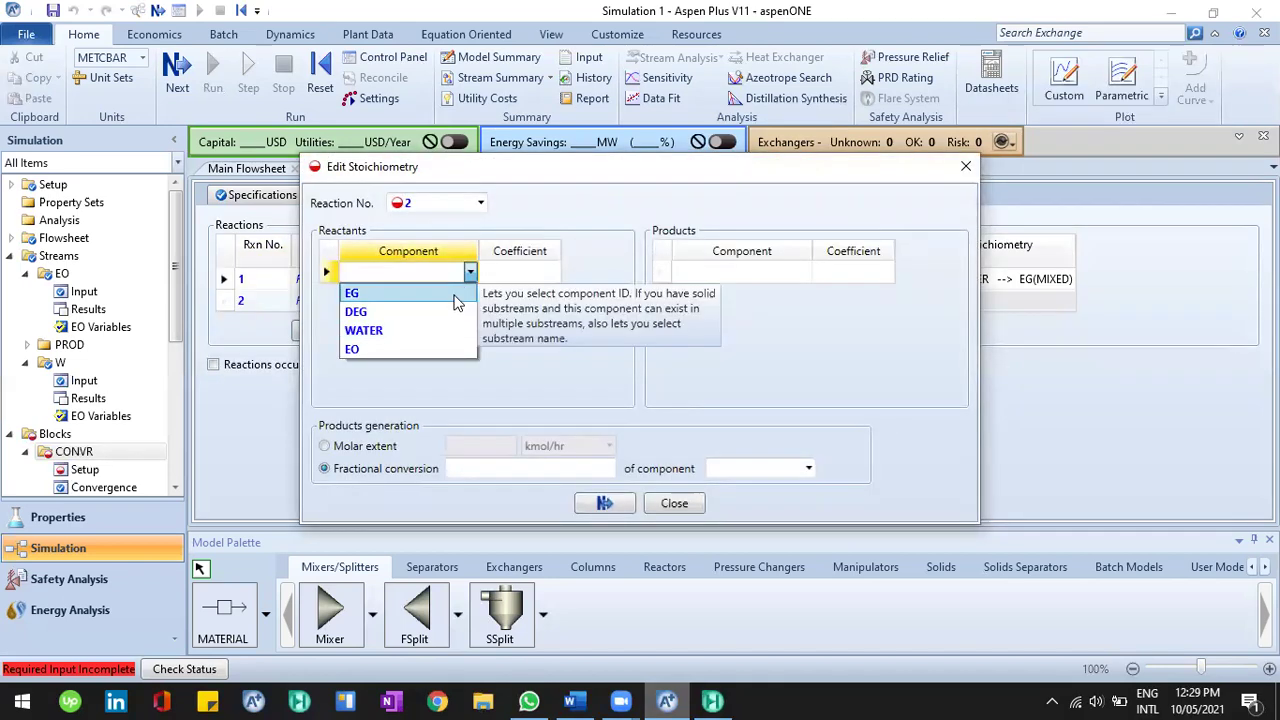
click(455, 293)
click(419, 373)
click(806, 272)
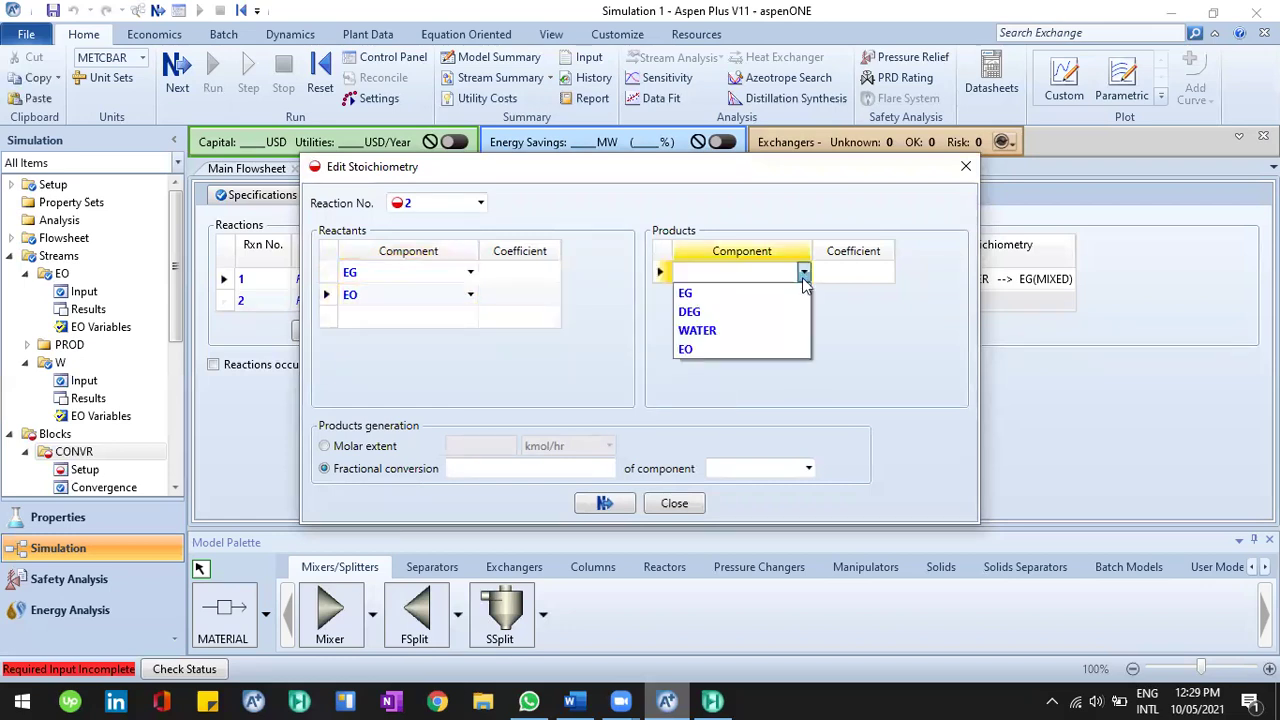
key(Return)
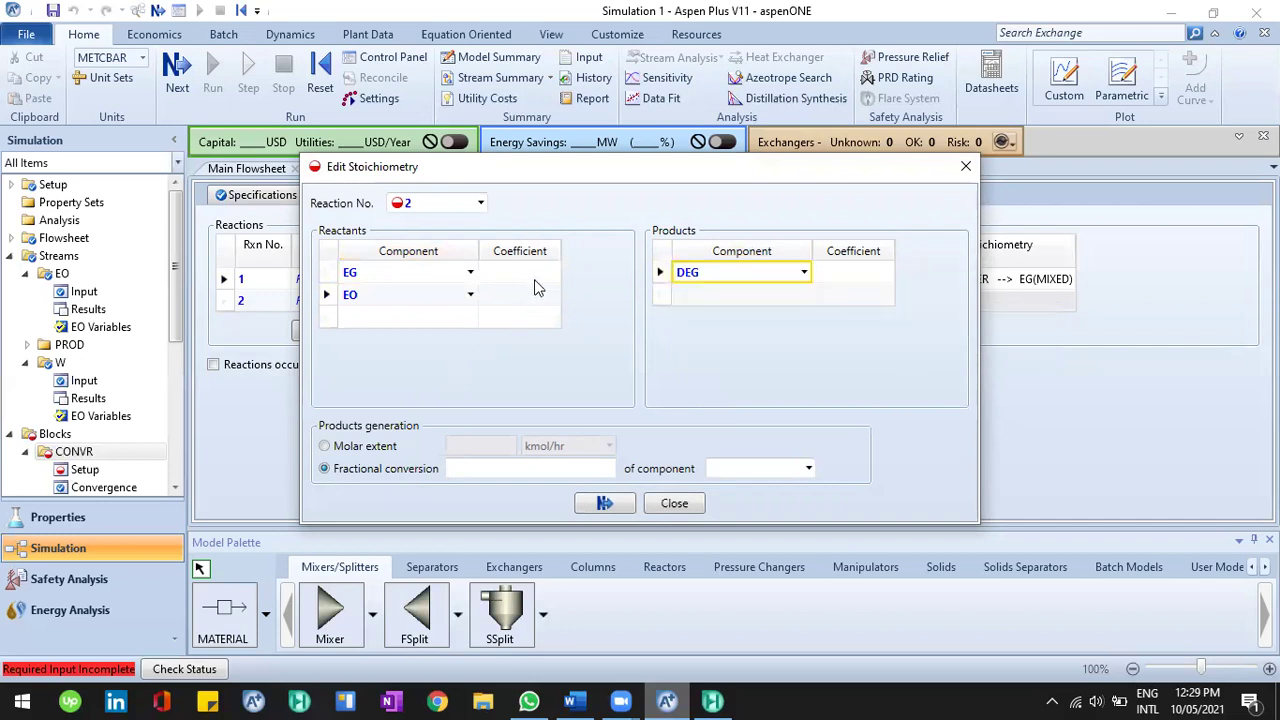
click(572, 700)
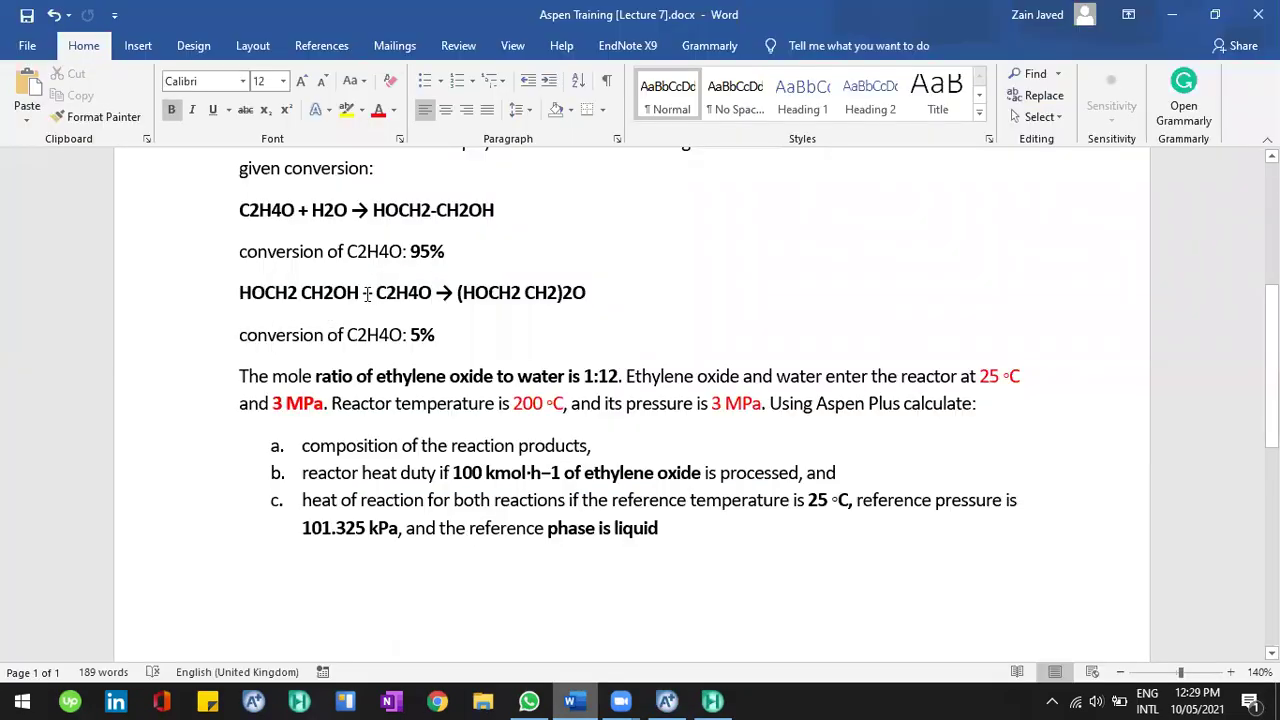
Return to Aspen Plus and set reaction 2's stoichiometric coefficients to -1 for EG, -1 for EO and 1 for DEG.
click(372, 294)
click(666, 698)
key(alt+Tab)
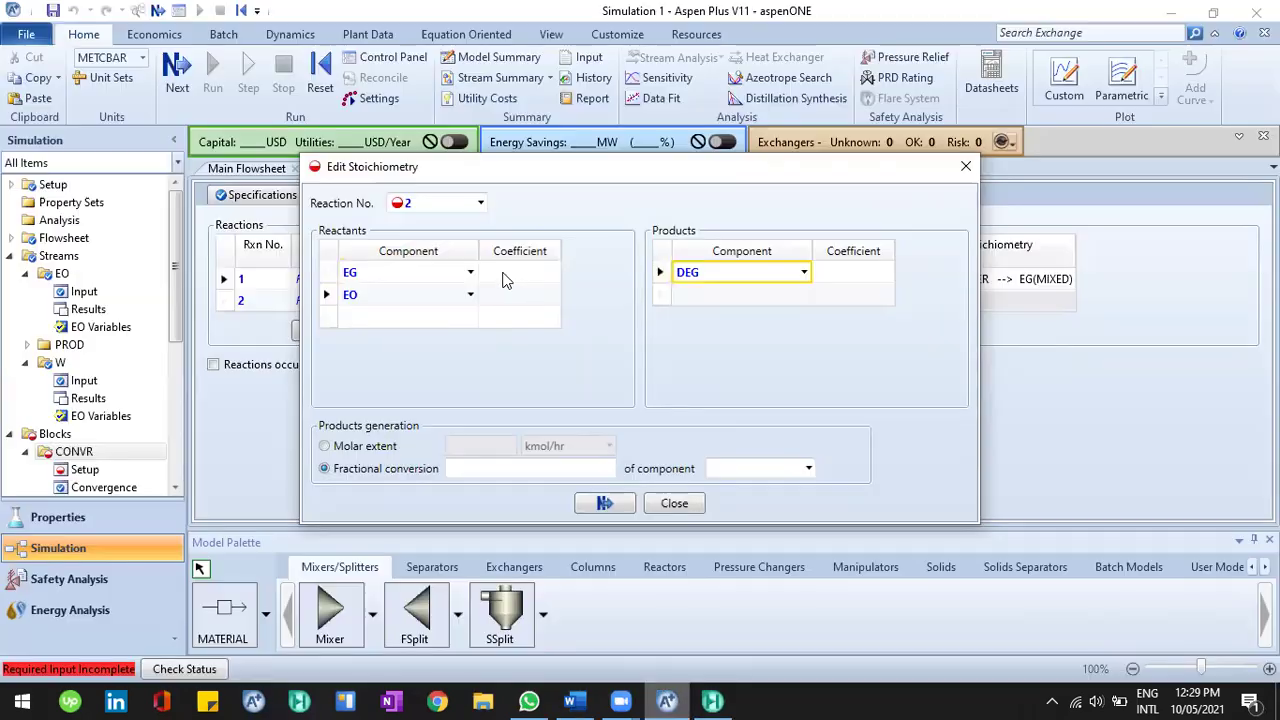
click(503, 280)
text(-1)
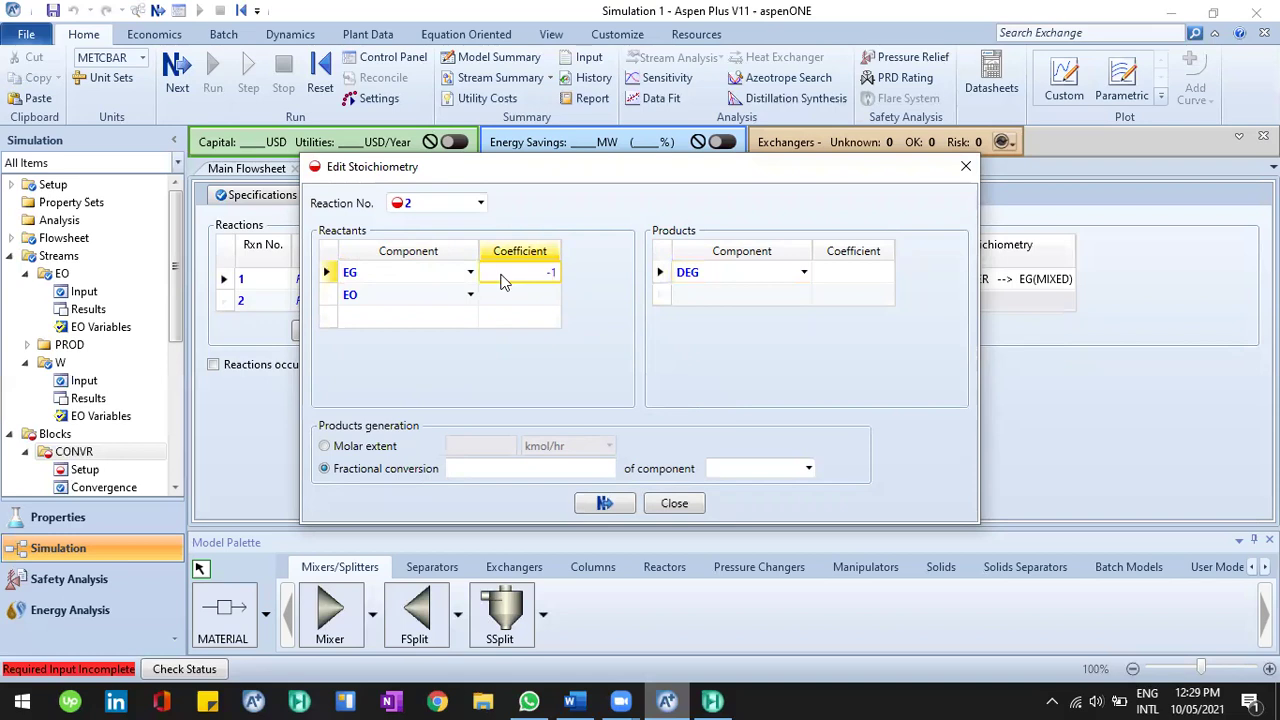
key(Return)
text(-1)
key(Return)
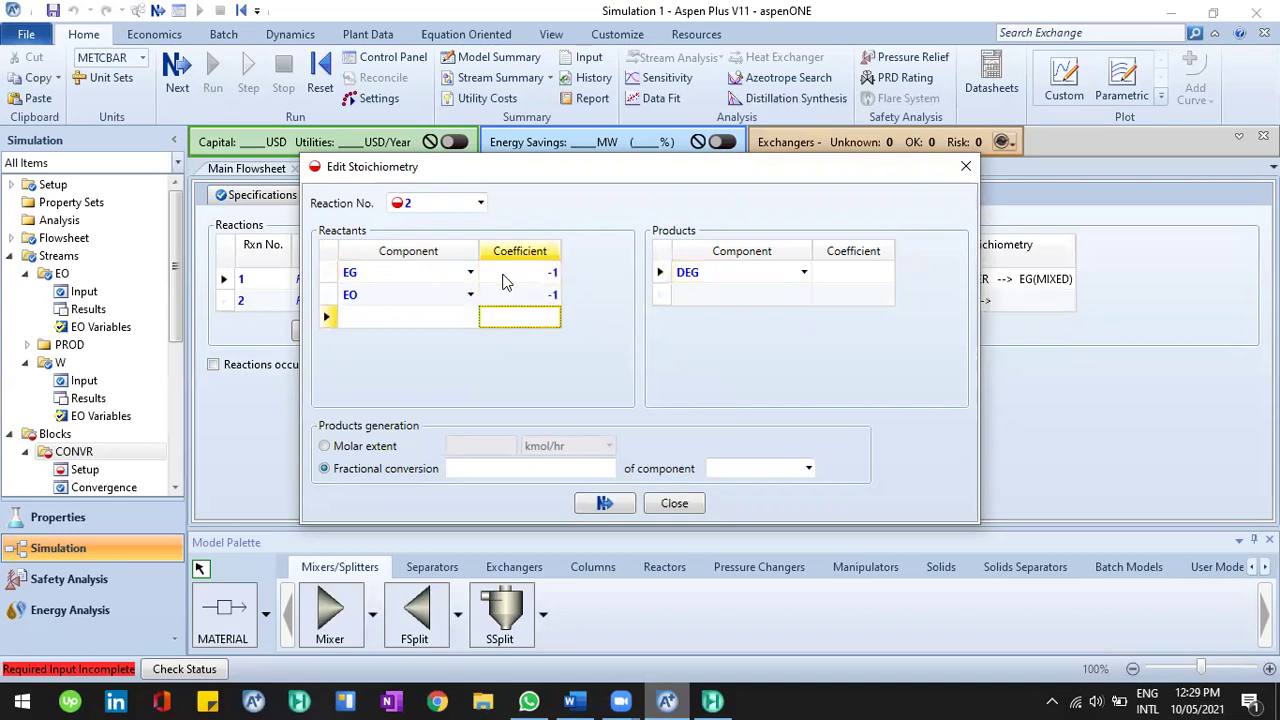
click(855, 268)
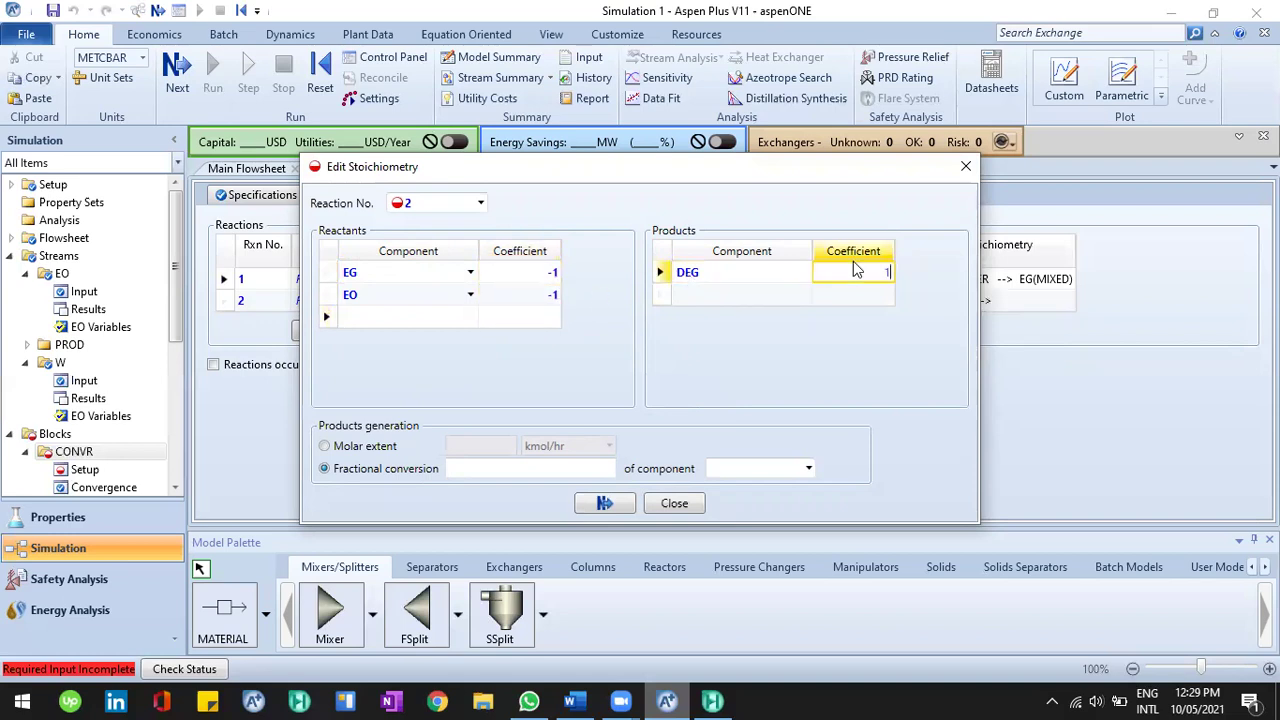
text(1)
key(Return)
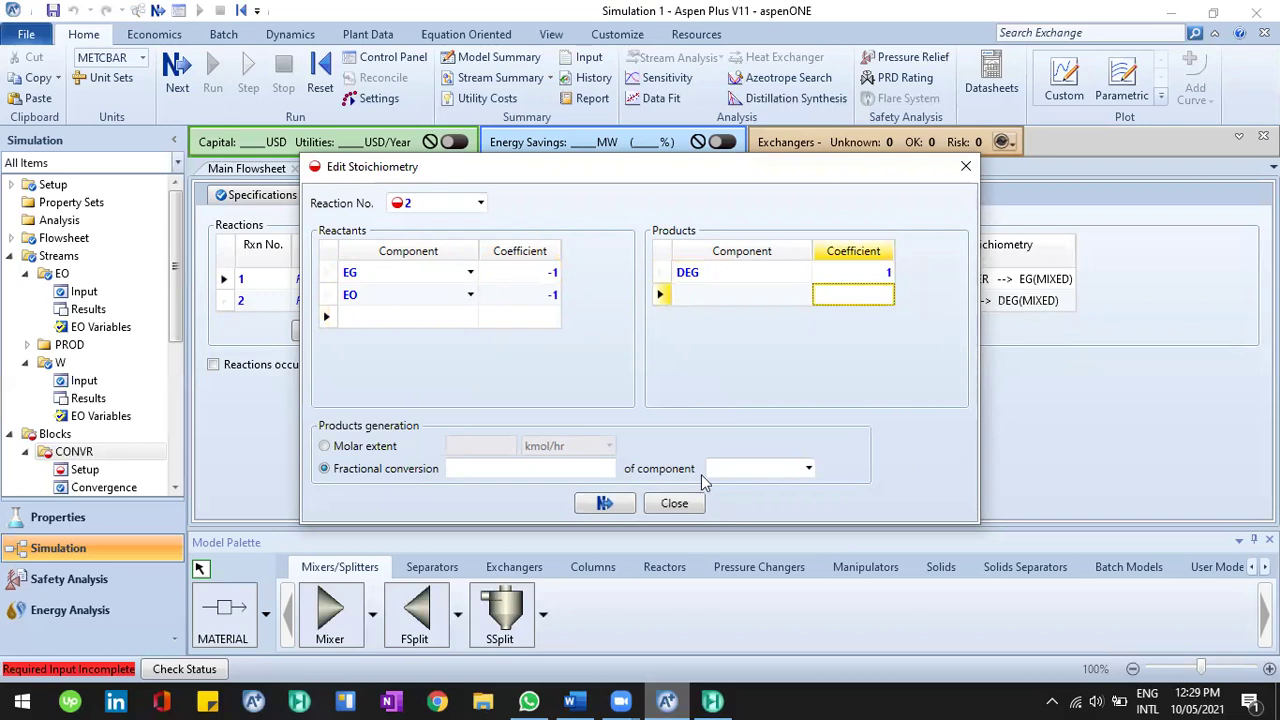
Check the side reaction's conversion in Word, set reaction 2's fractional conversion to 0.05 of component EO, and close the stoichiometry dialog.
click(582, 698)
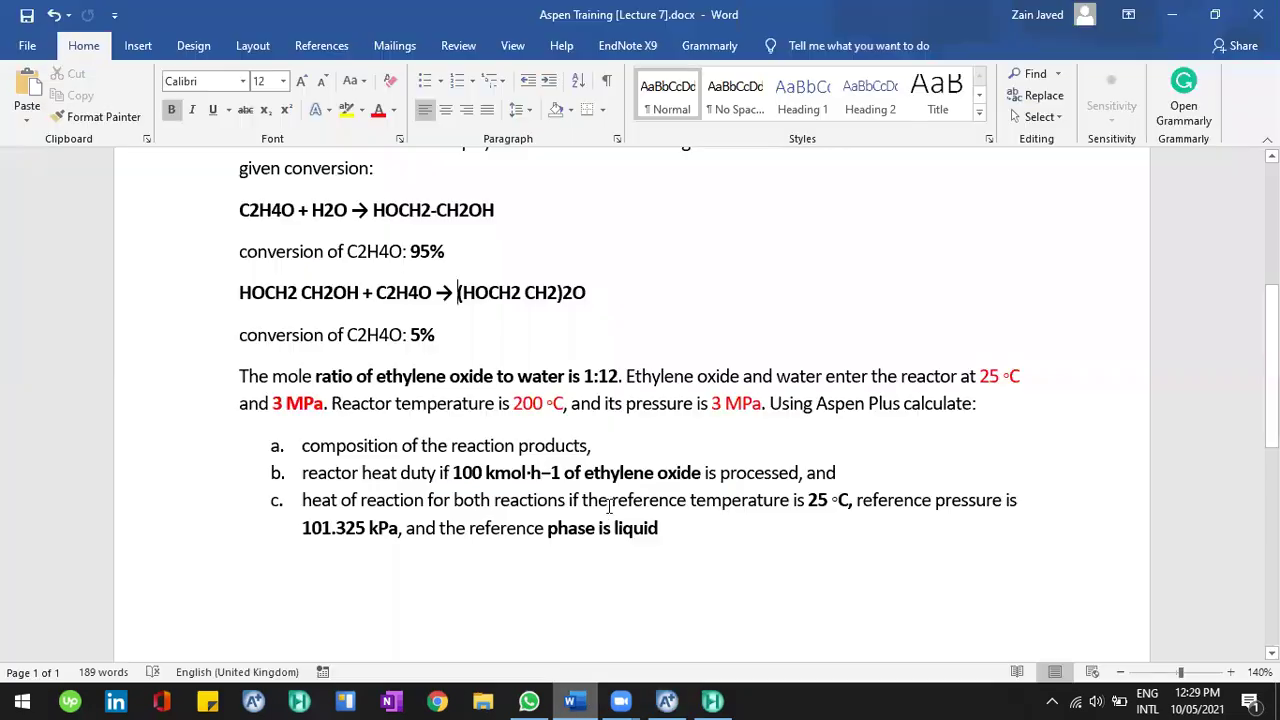
click(377, 335)
click(667, 700)
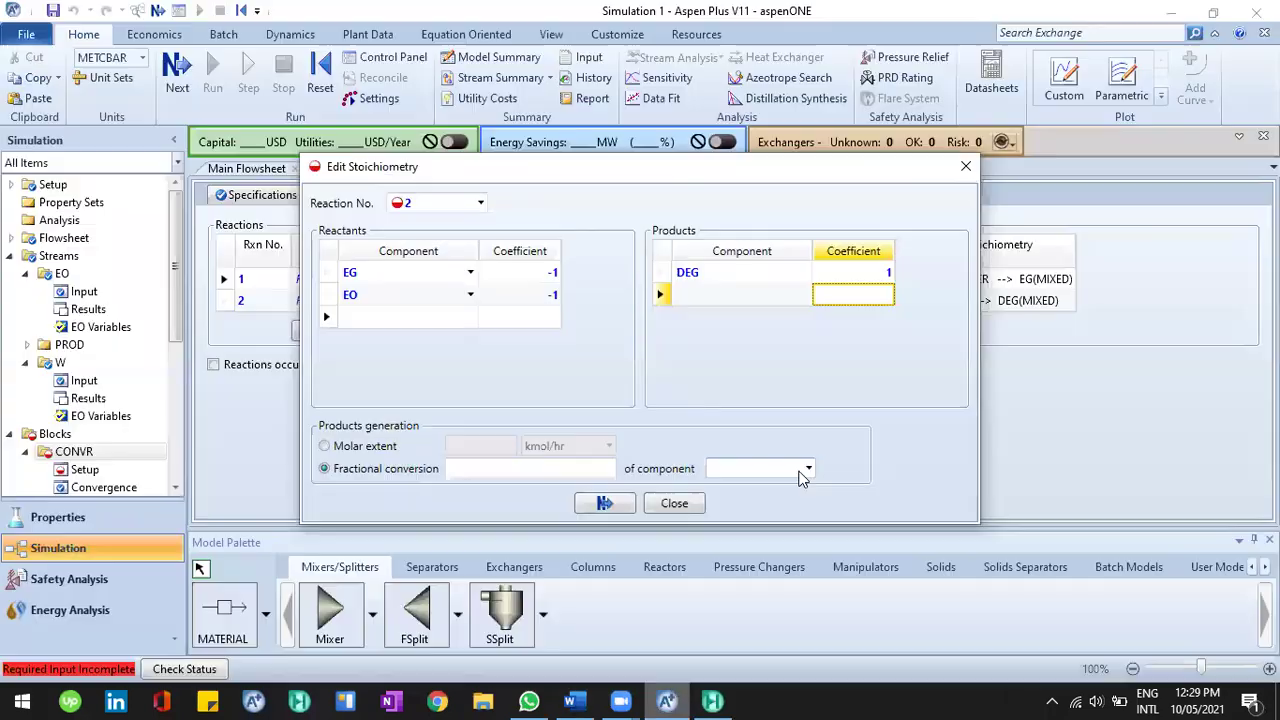
click(806, 470)
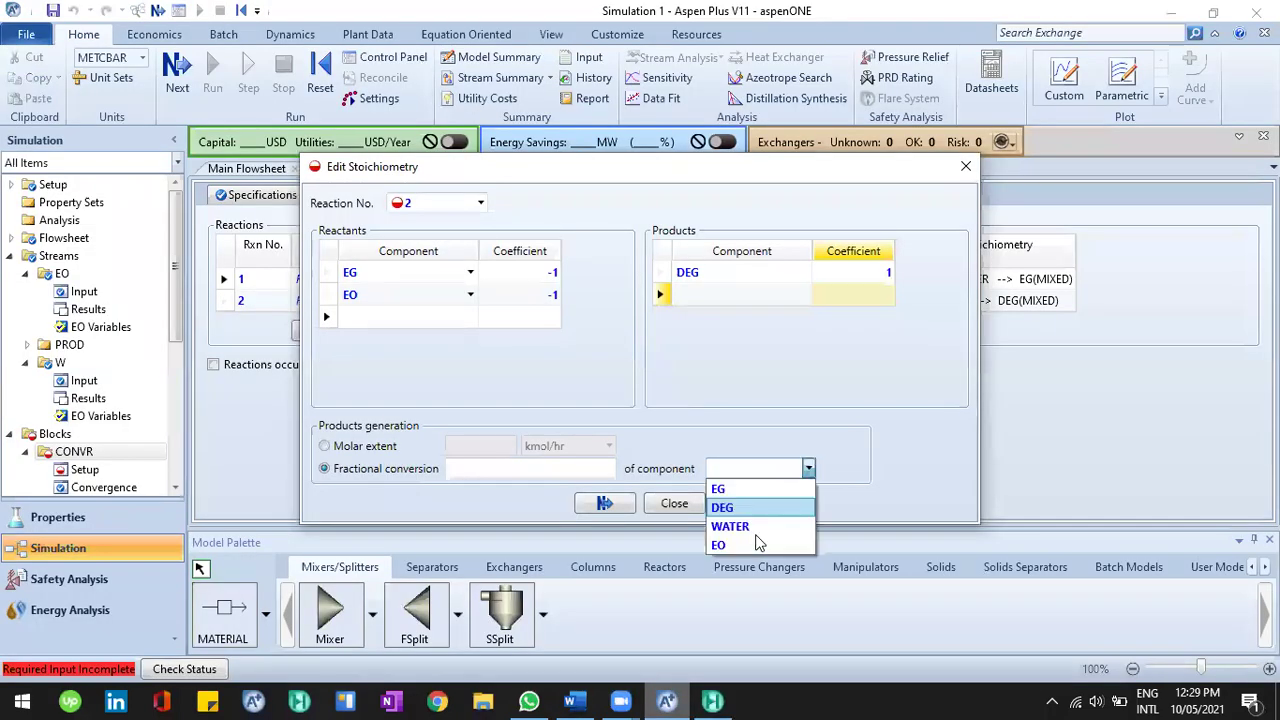
click(752, 546)
click(604, 468)
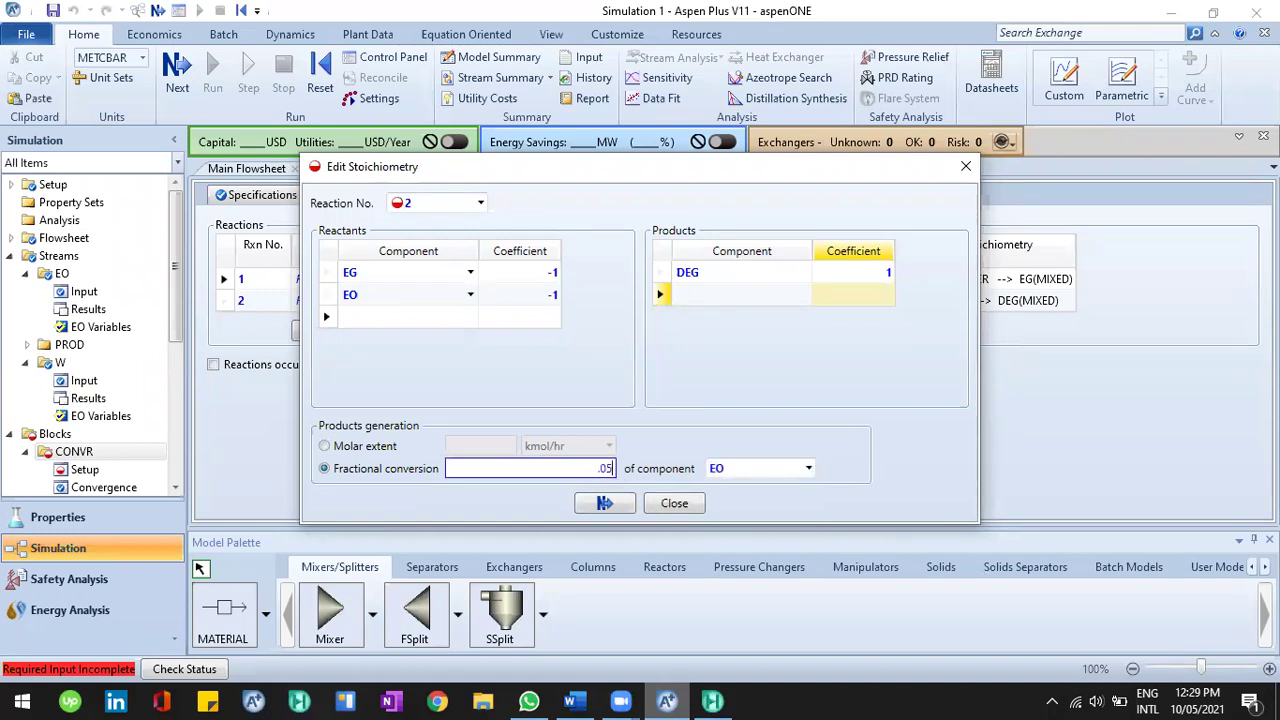
key(Return)
click(677, 506)
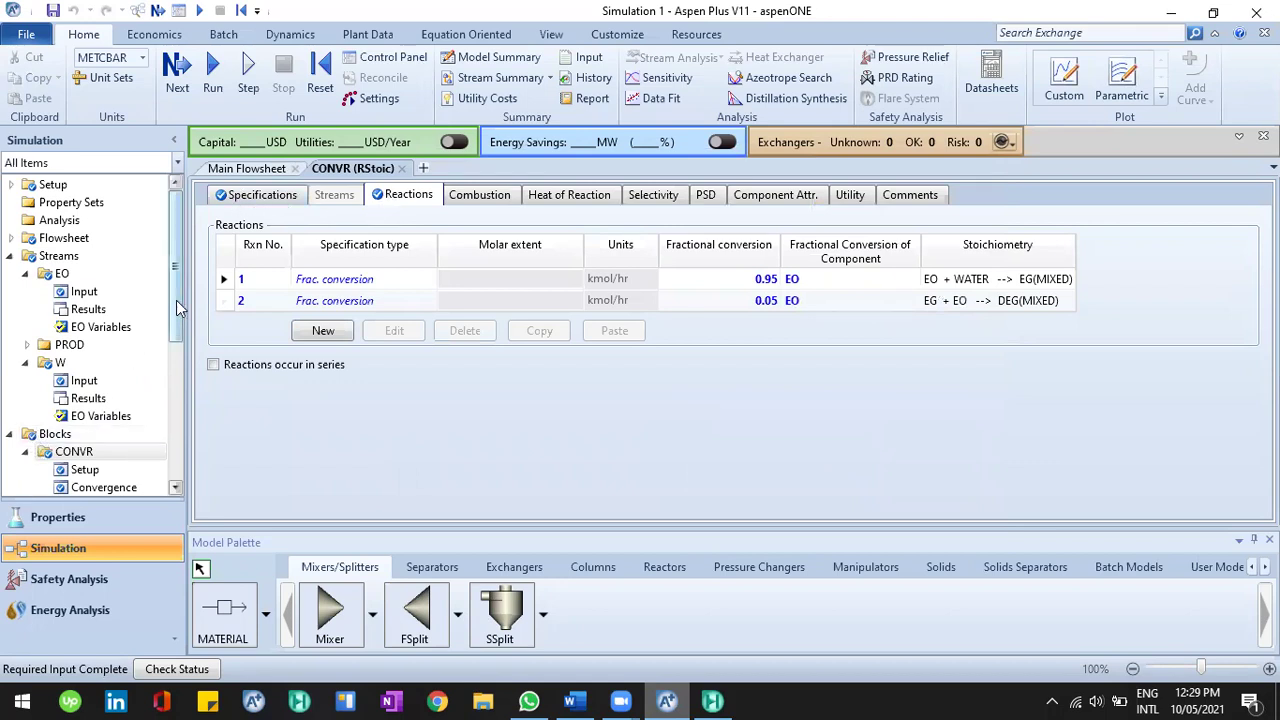
Collapse the Blocks and Streams branches in the simulation navigation tree.
scroll(66, 384, down, 2)
click(26, 378)
click(11, 362)
click(25, 290)
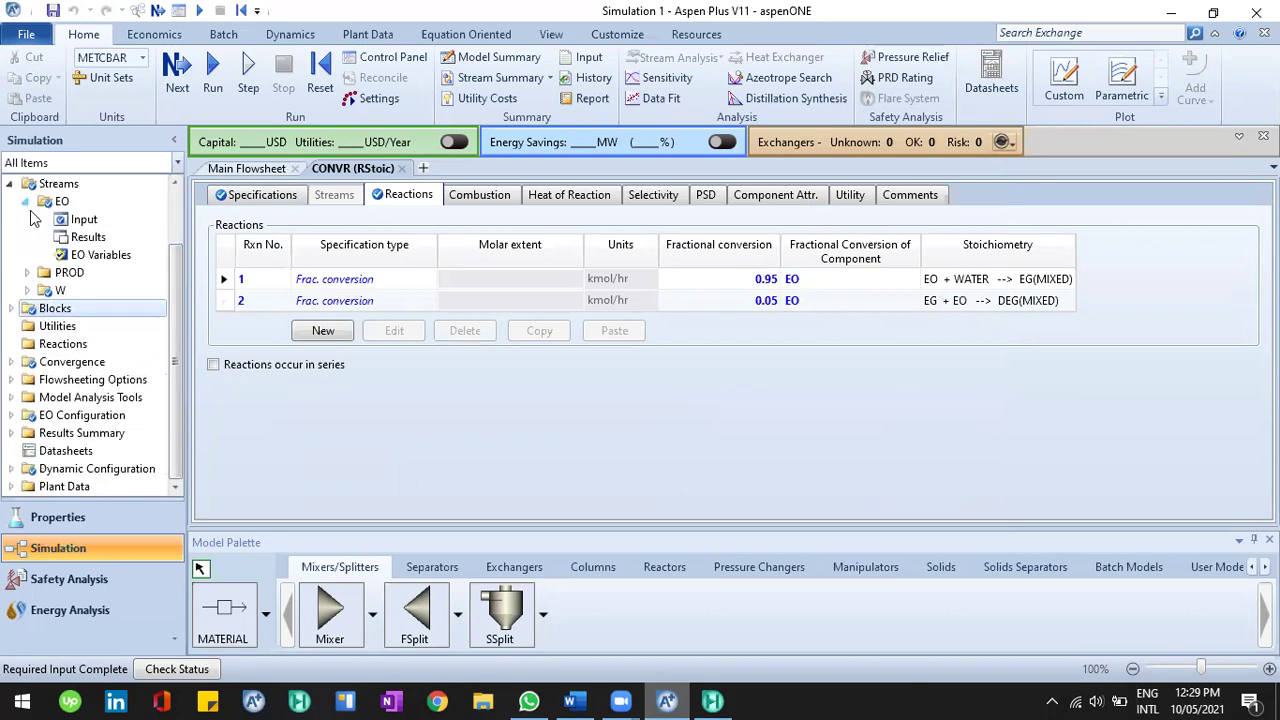
scroll(12, 248, up, 2)
click(11, 255)
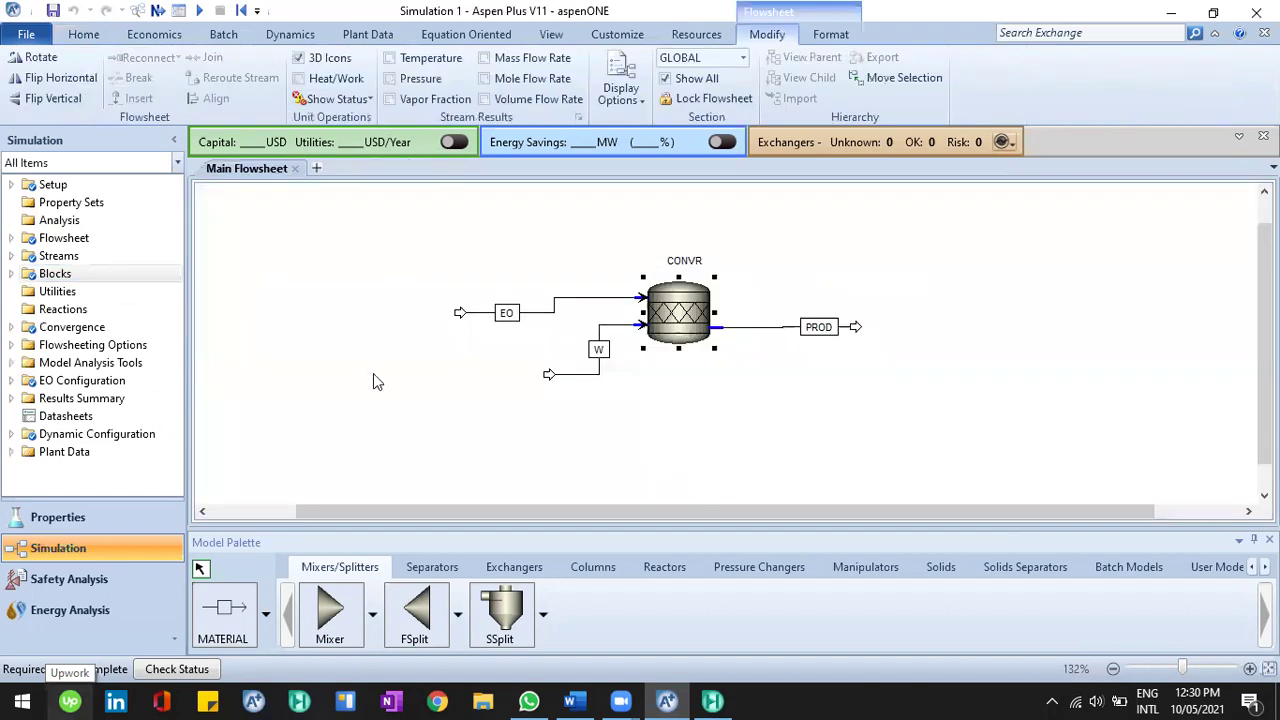
Clear the flowsheet selection and run the simulation.
click(375, 371)
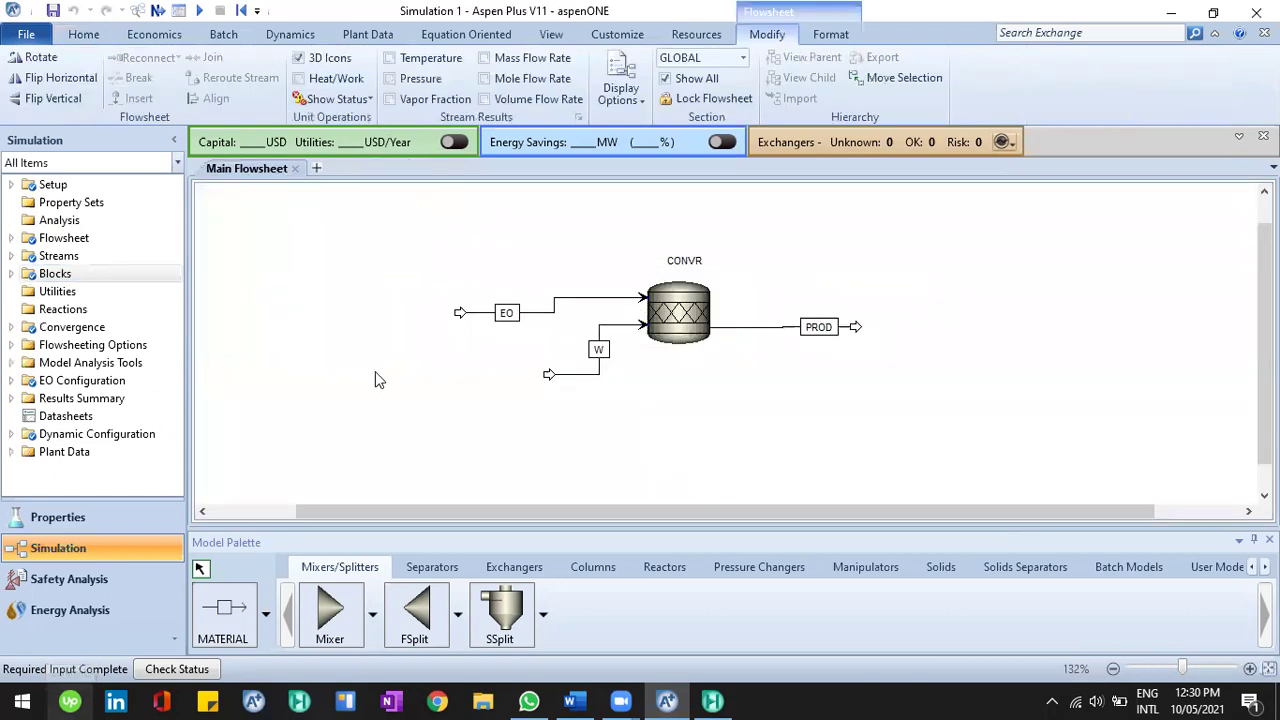
drag(386, 231, 990, 415)
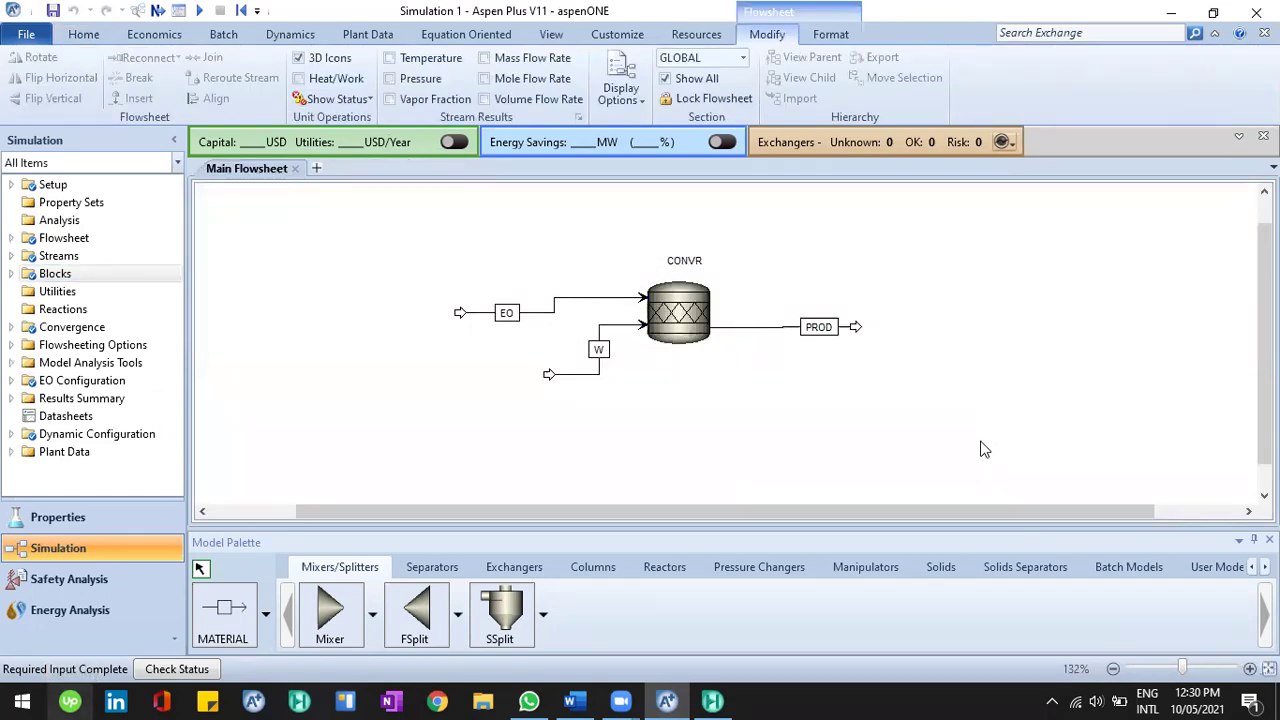
click(84, 36)
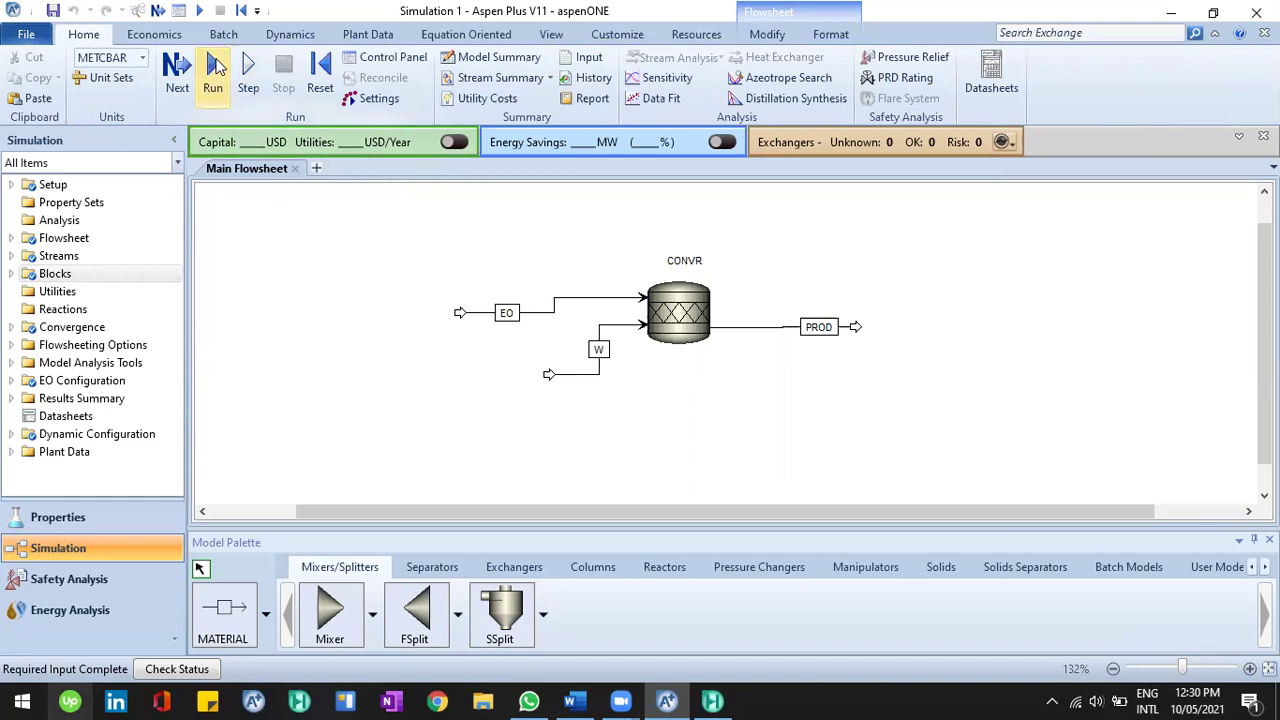
click(215, 66)
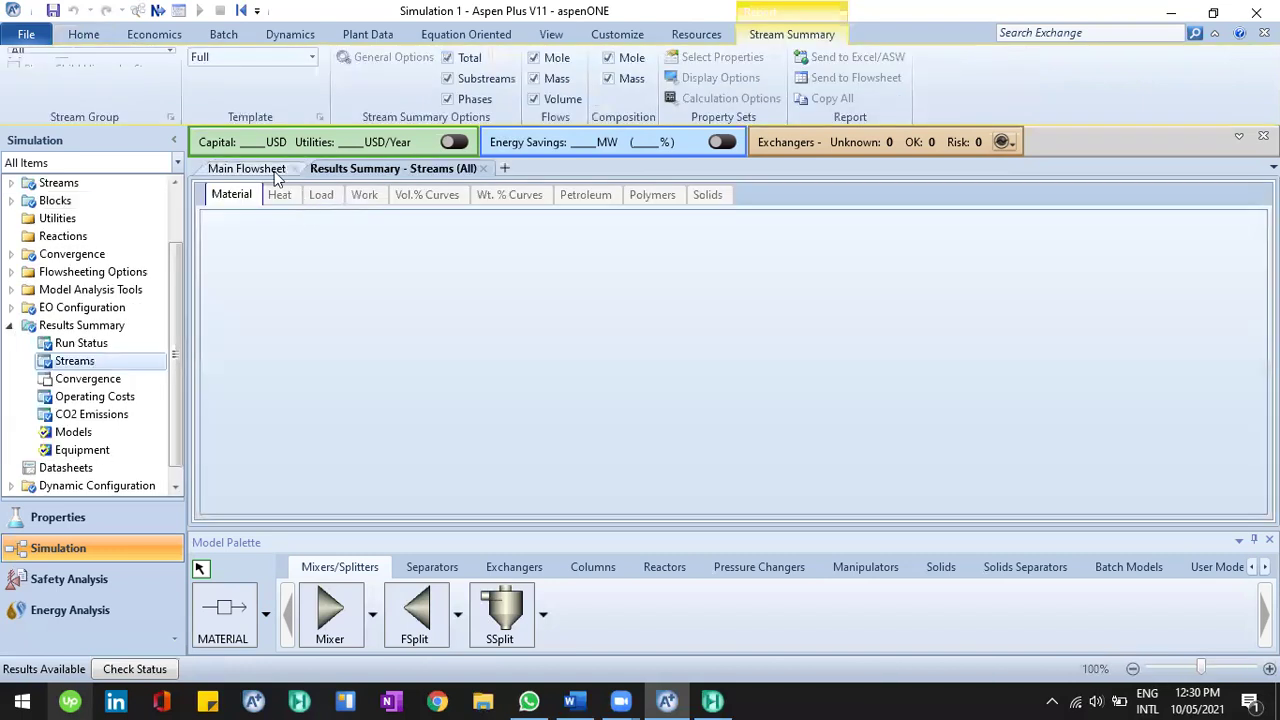
Return to the main flowsheet and inspect the EO feed, the PROD stream and the CONVR reactor.
click(280, 174)
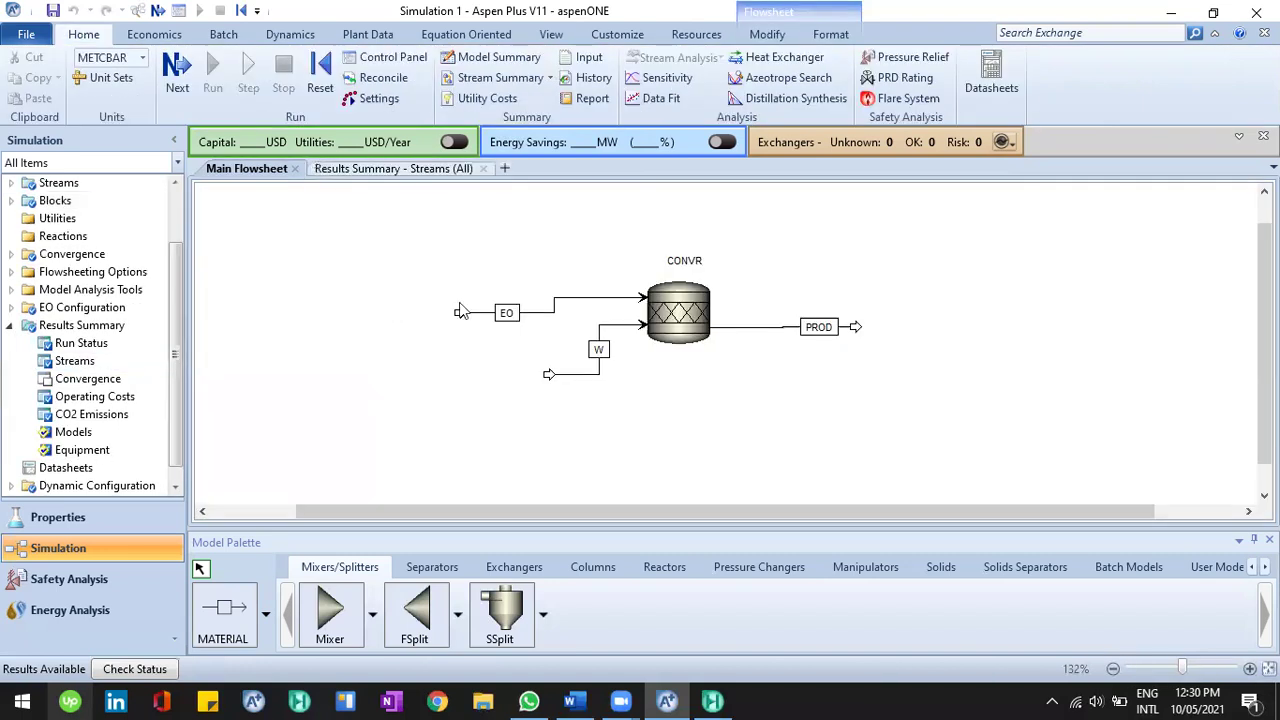
click(564, 299)
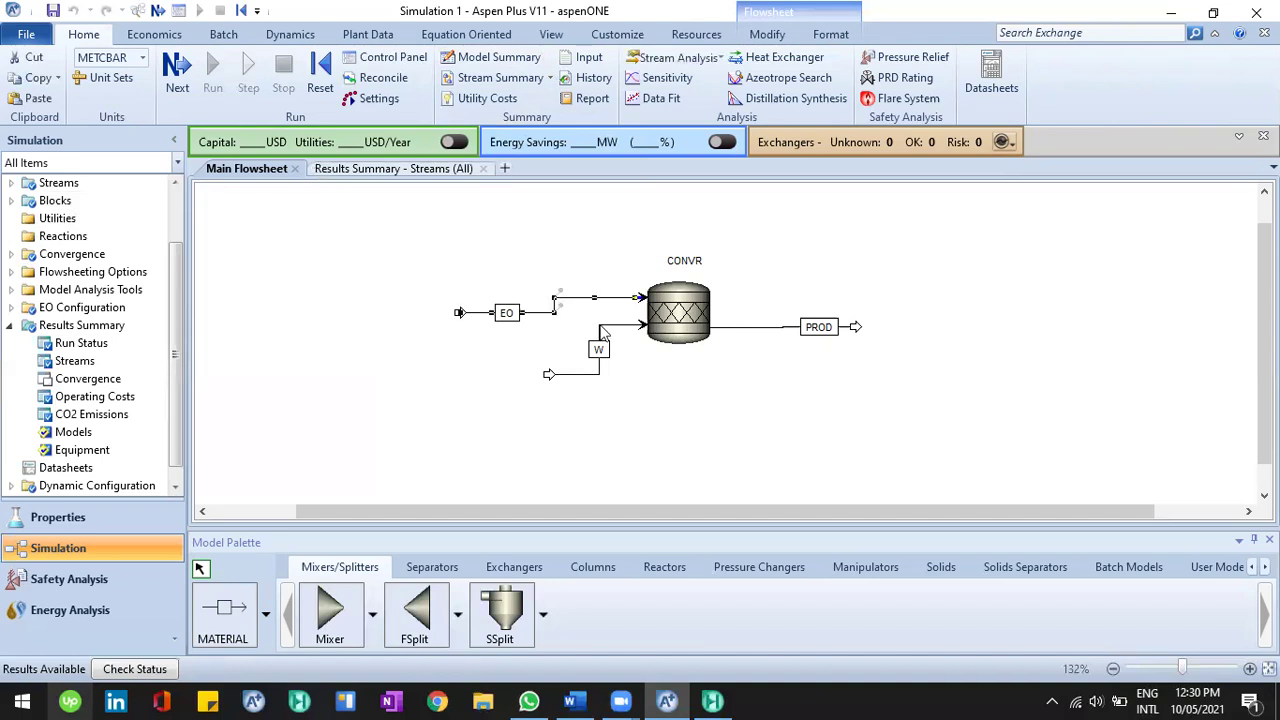
click(760, 335)
click(686, 320)
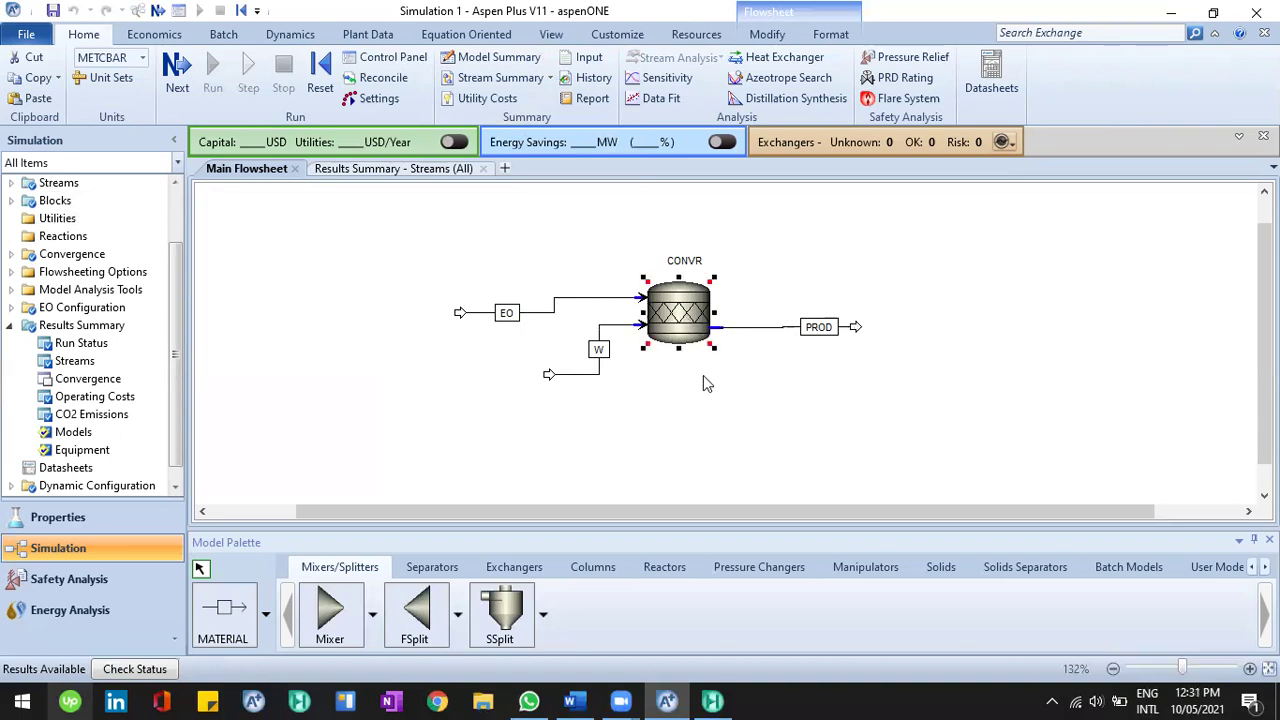
click(578, 318)
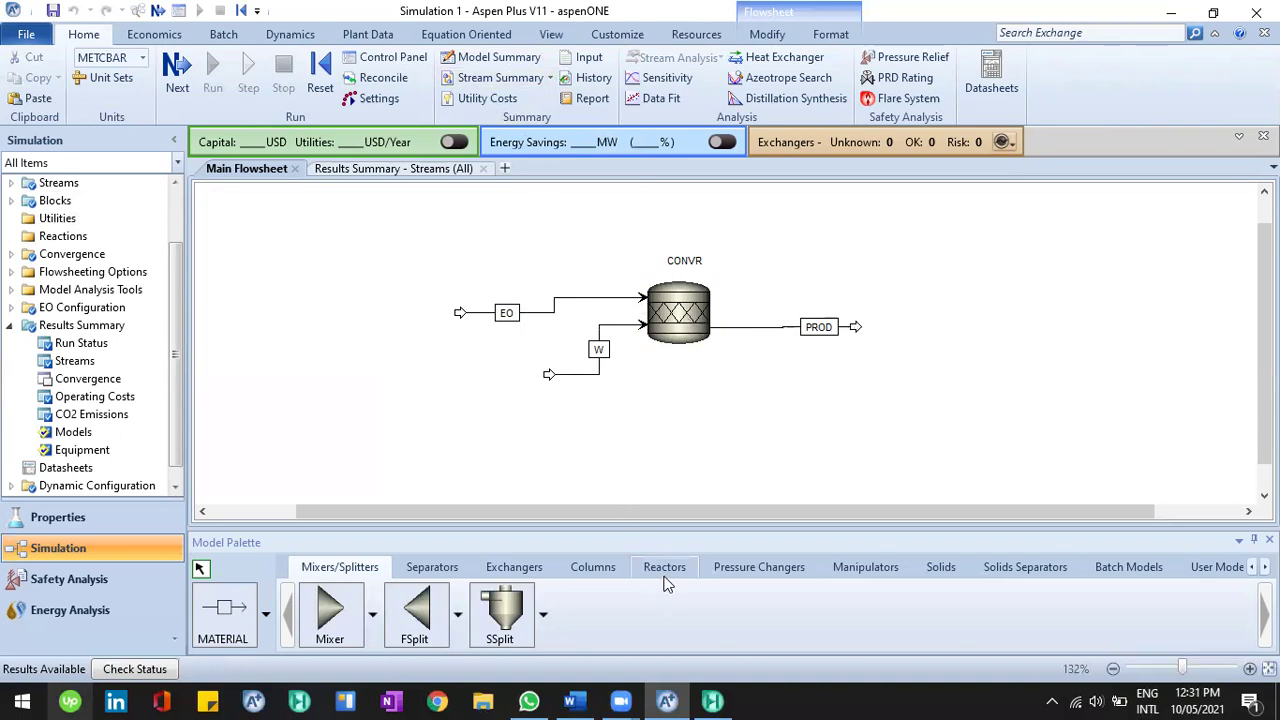
Review the requested reaction product composition in the Word problem statement, return to Aspen Plus and select the PROD stream on the flowsheet.
click(575, 700)
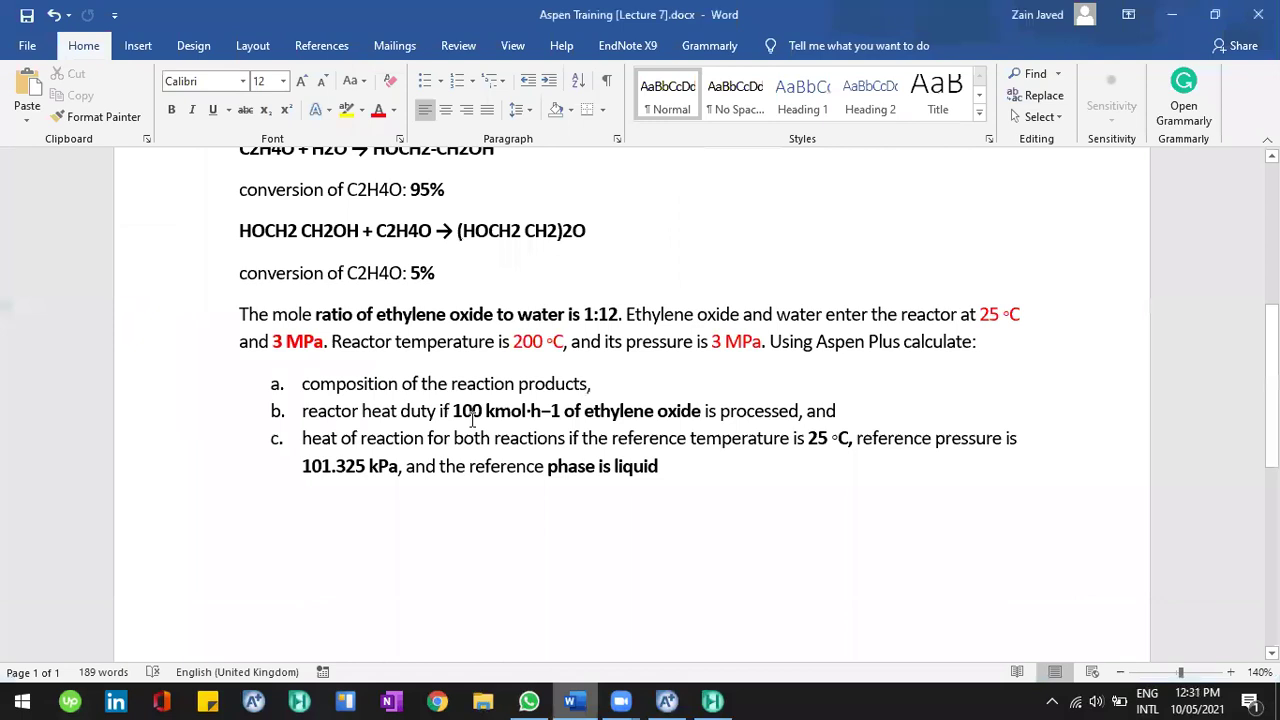
drag(589, 384, 500, 377)
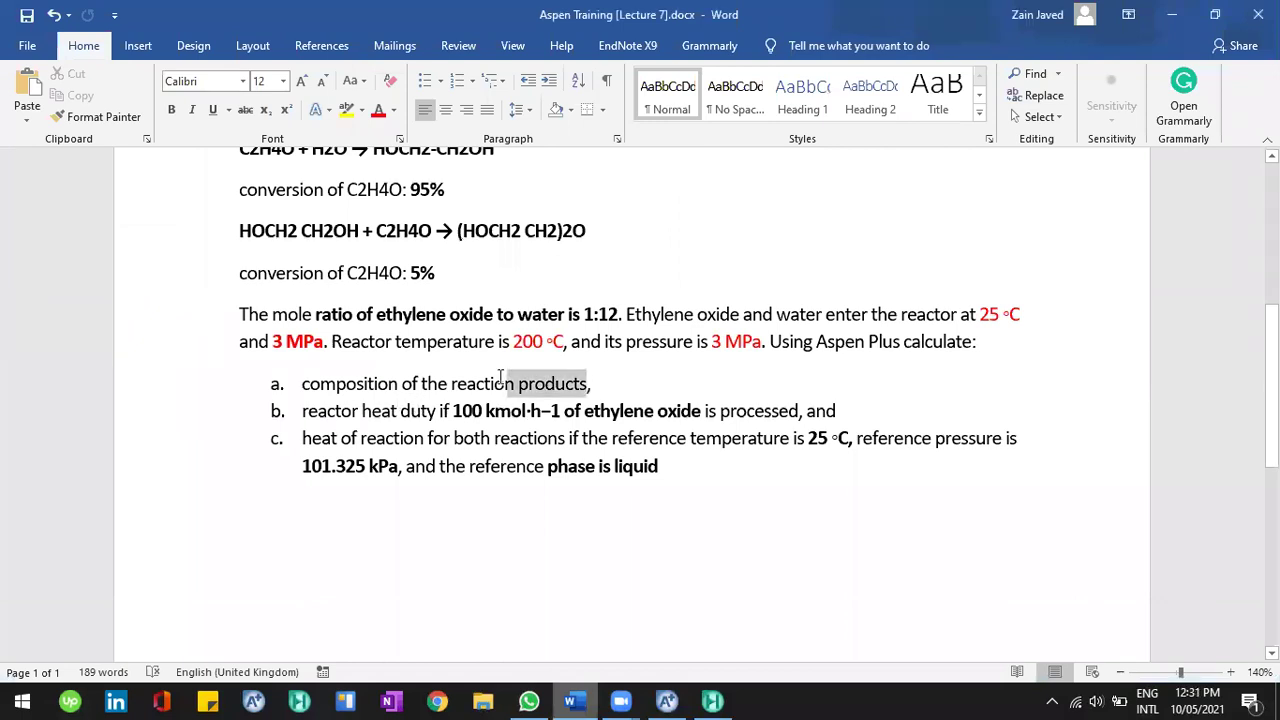
key(alt+Tab)
click(772, 329)
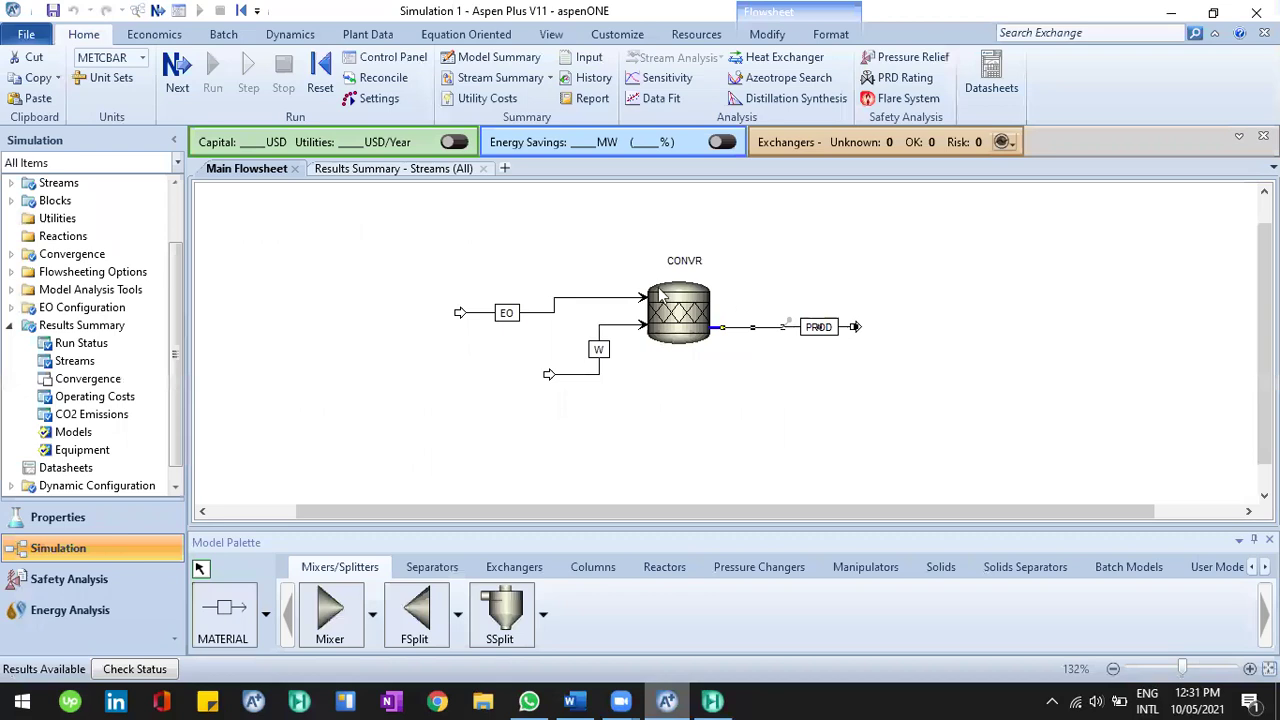
View the stream results summary and compare its column order with the stream layout on the main flowsheet.
click(428, 174)
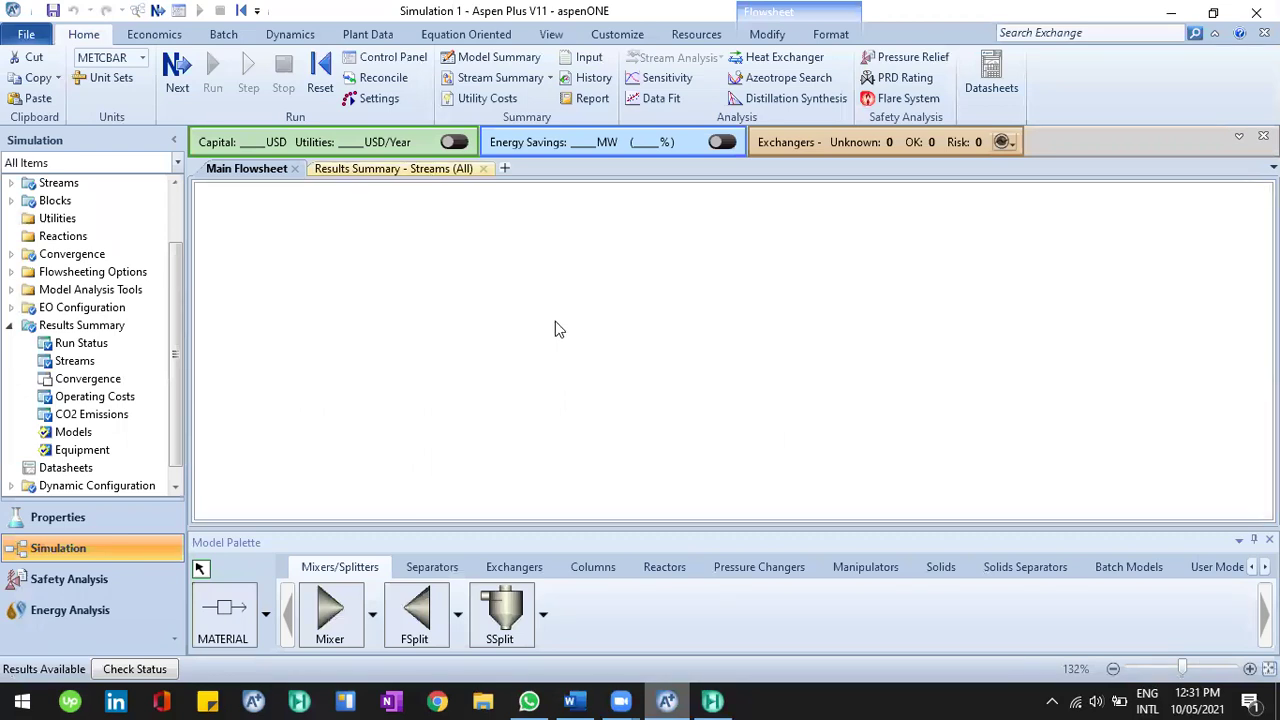
key(ctrl+Tab)
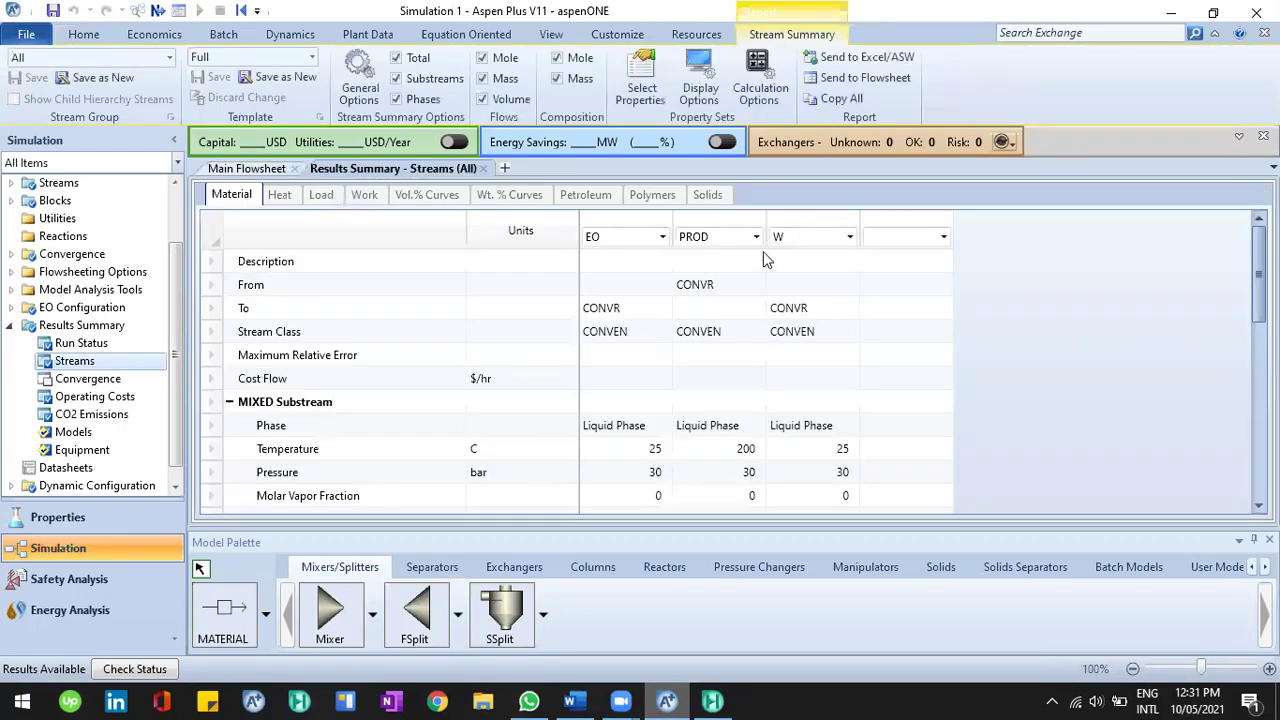
click(643, 250)
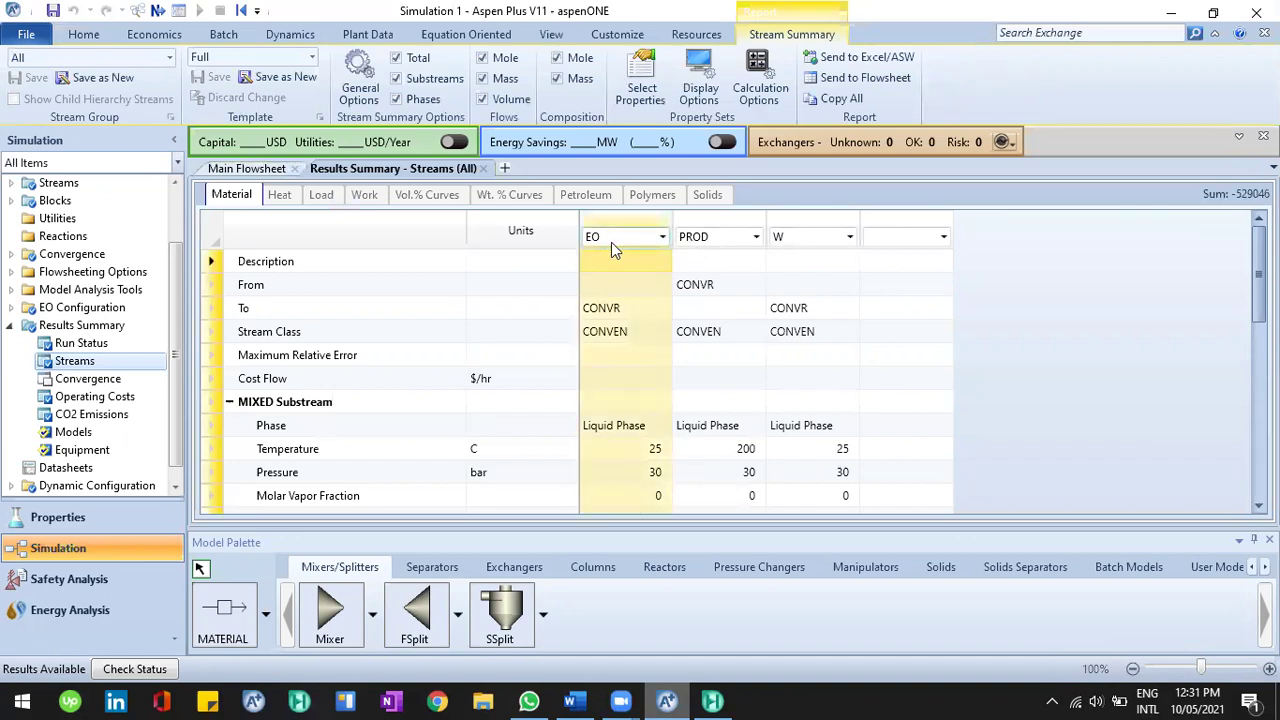
click(255, 171)
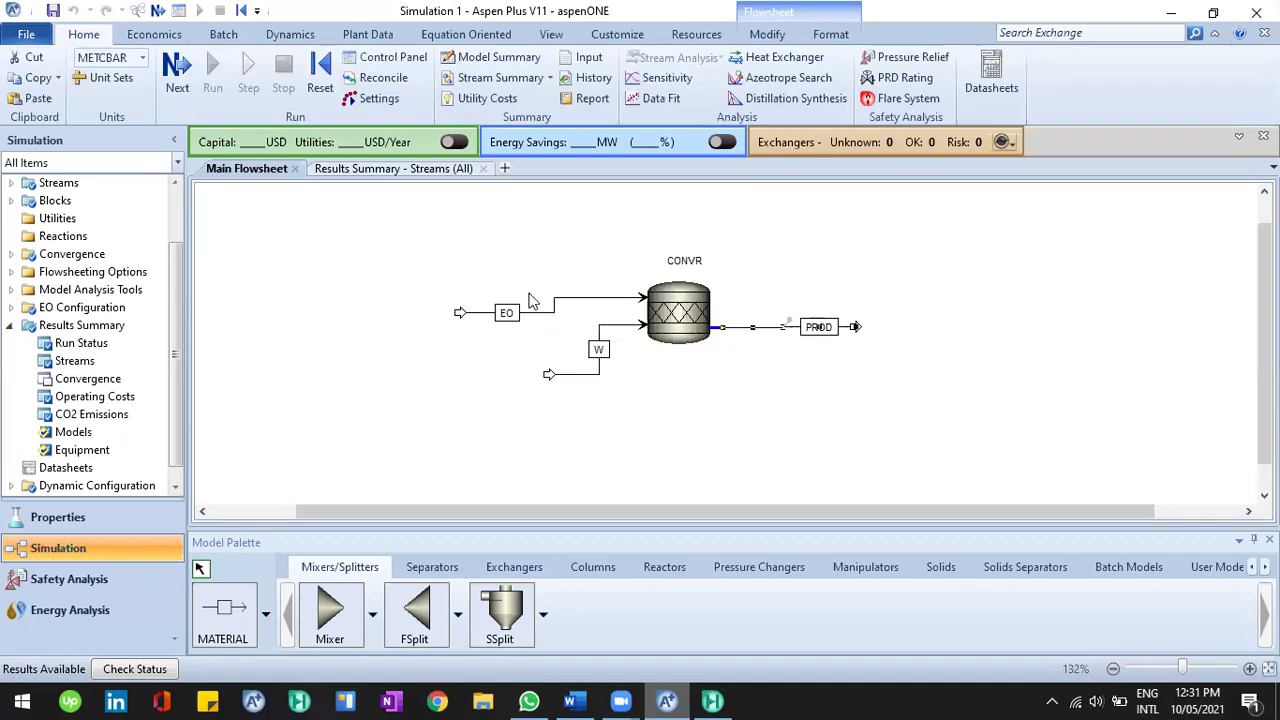
click(443, 173)
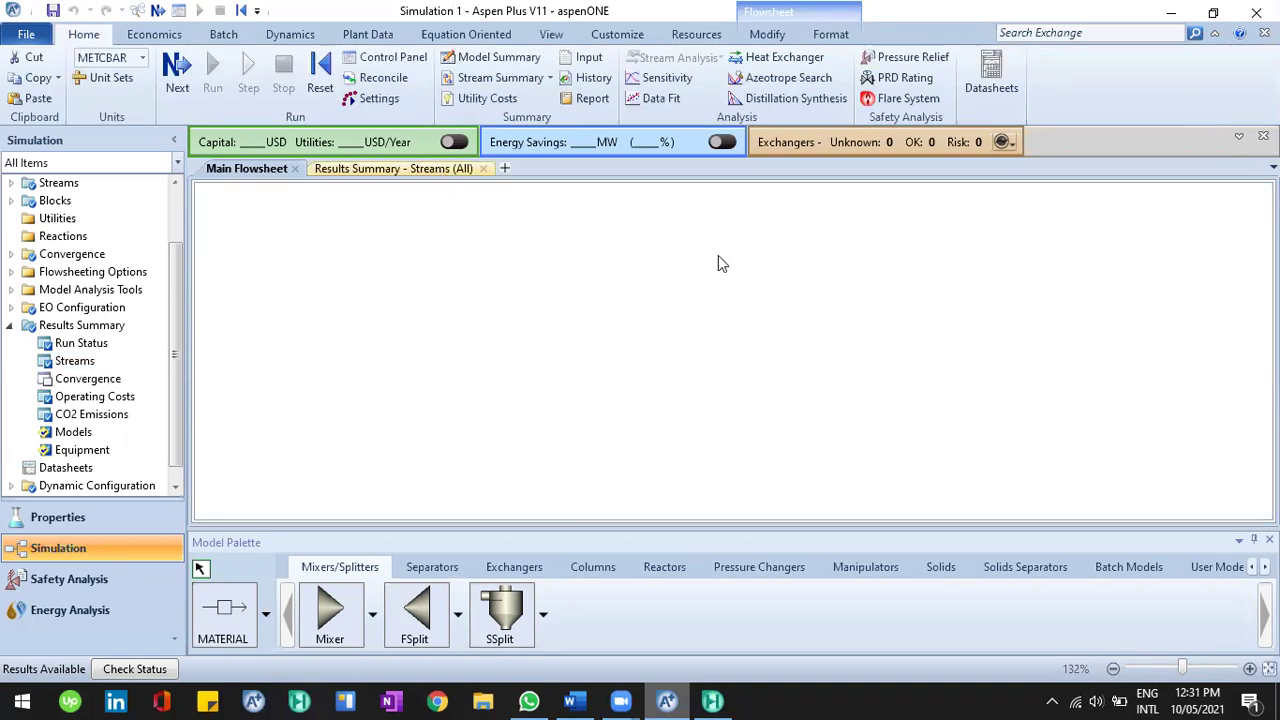
key(ctrl+Tab)
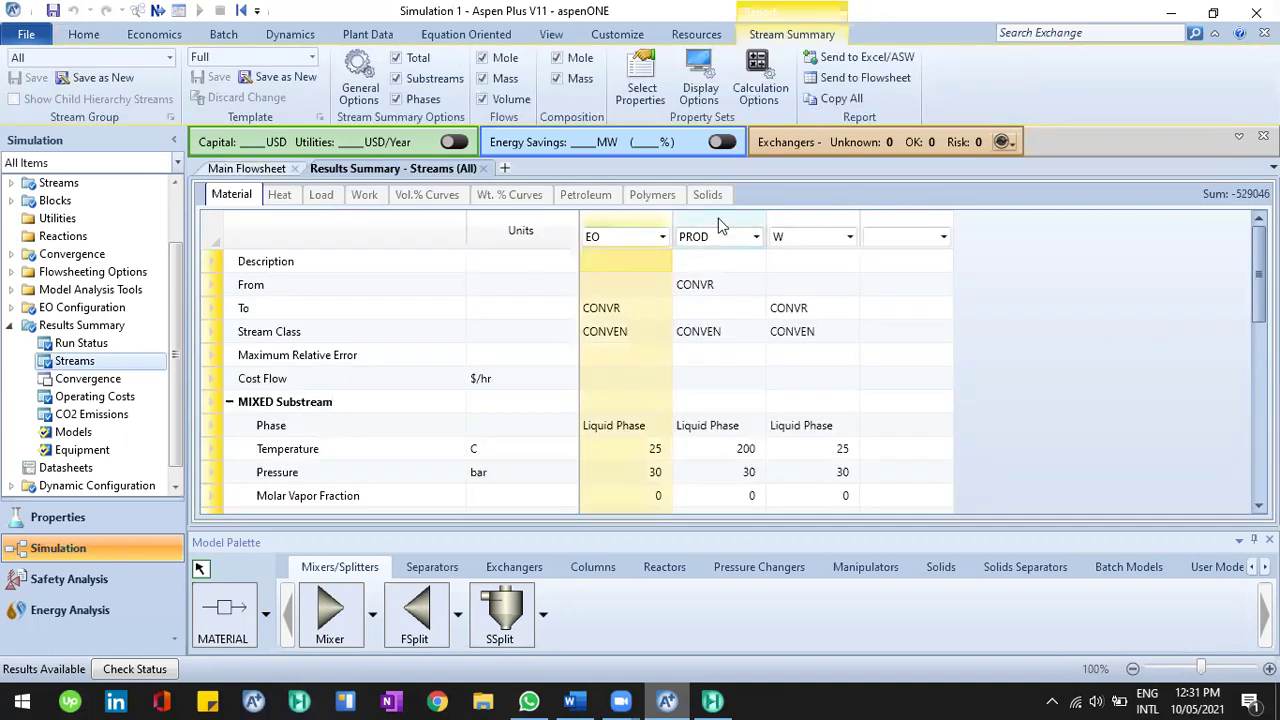
Reorder the stream results table to show W in the second stream column and PROD in the third.
click(756, 237)
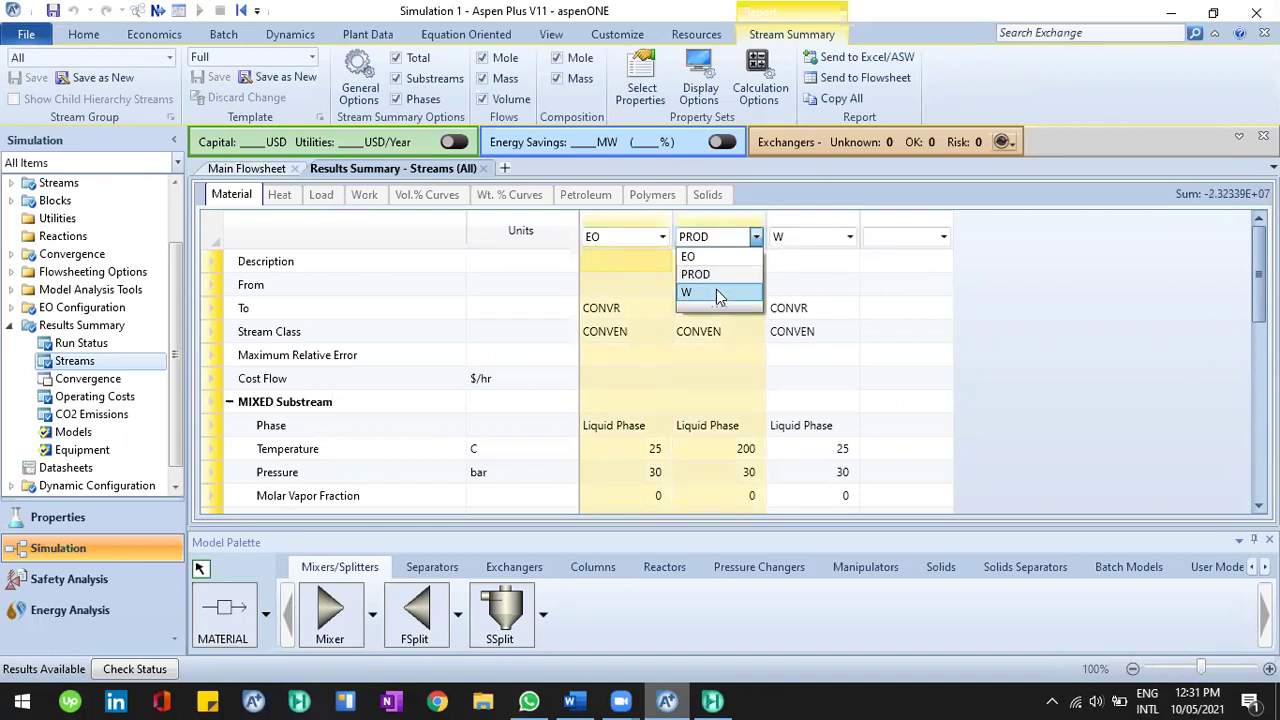
click(666, 266)
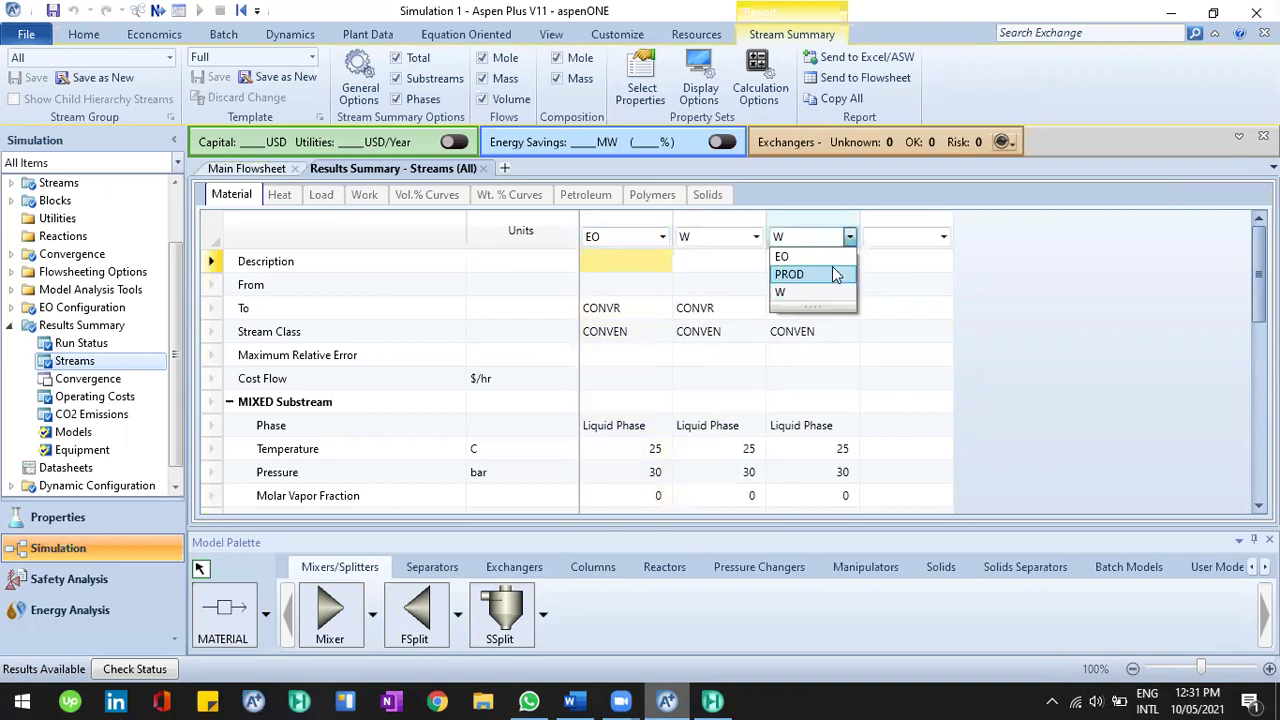
click(836, 274)
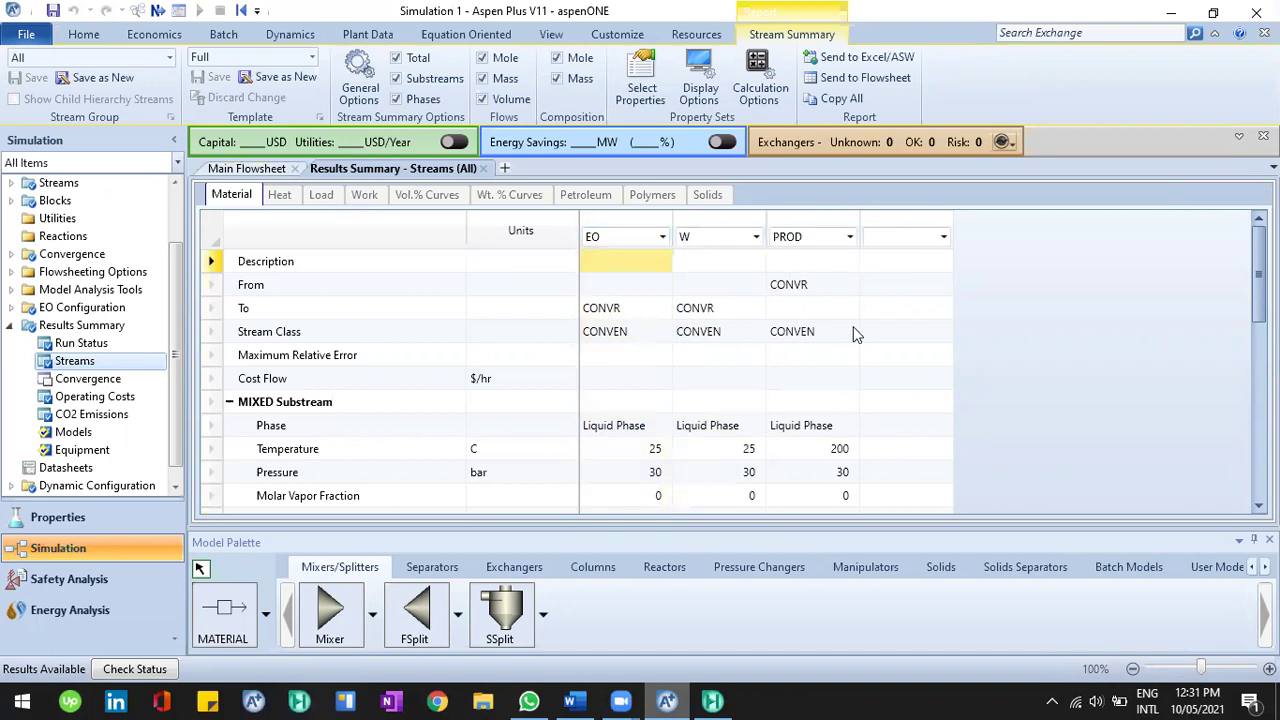
Examine the upper rows of the stream results and highlight the Phase row of the MIXED substream.
scroll(735, 362, down, 1)
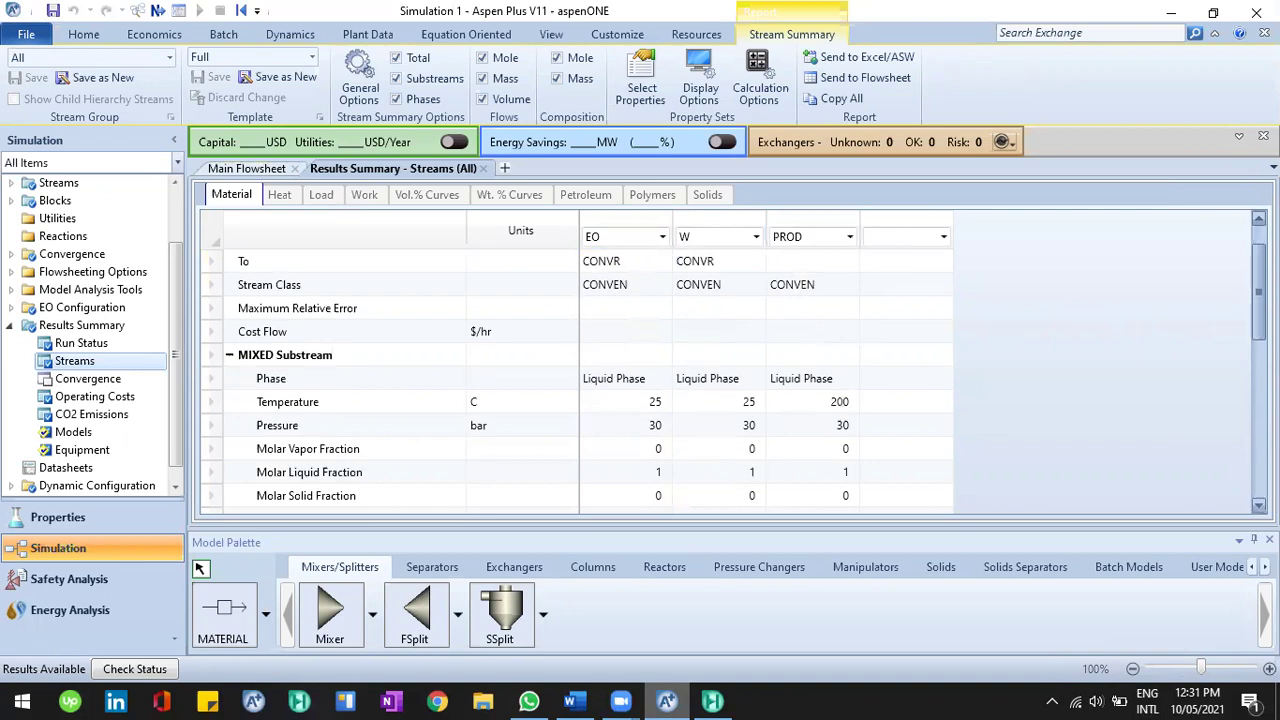
scroll(735, 362, up, 1)
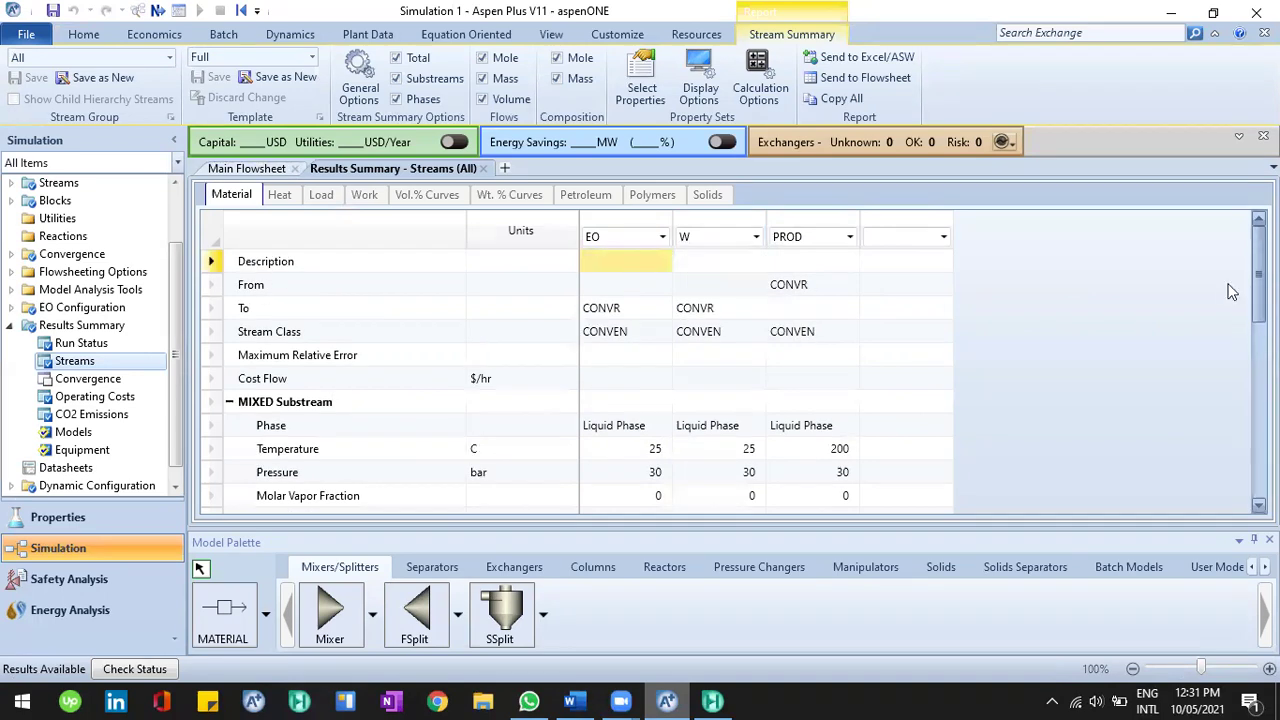
click(213, 427)
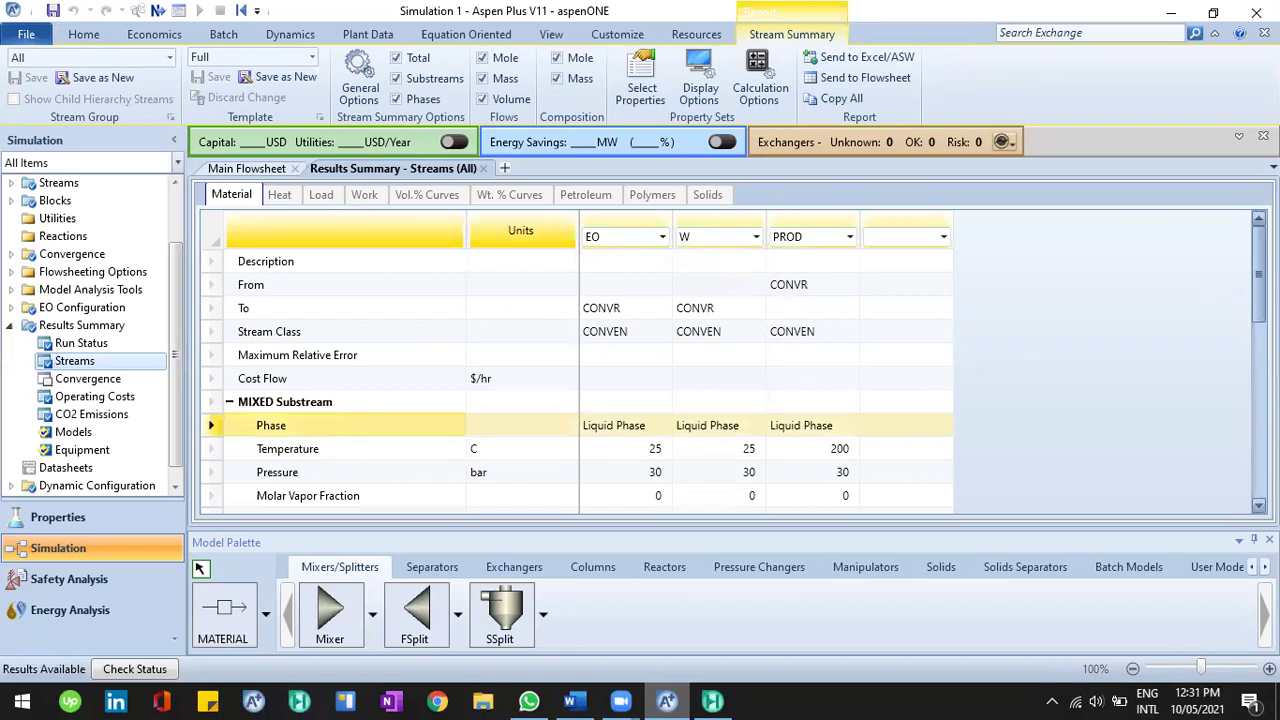
Highlight the PROD column in the stream results and expand the component breakdowns of Mole Fractions and Mole Flows.
scroll(576, 383, down, 3)
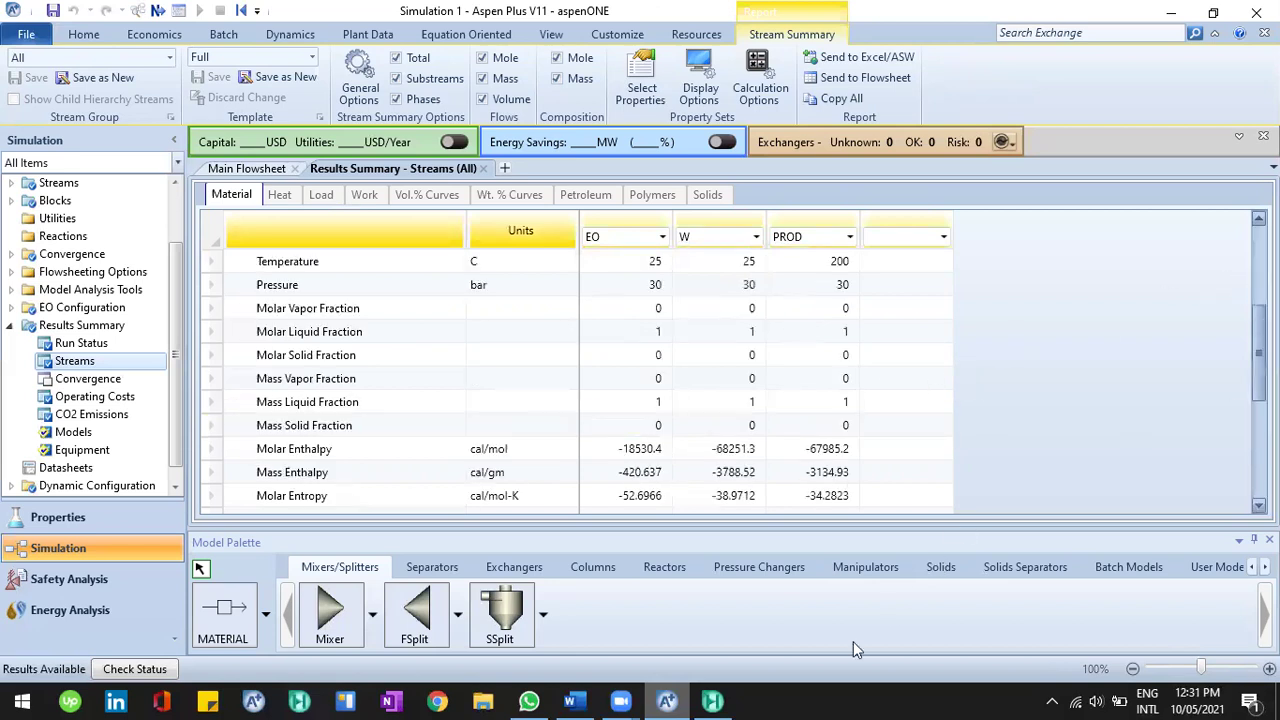
scroll(576, 383, down, 2)
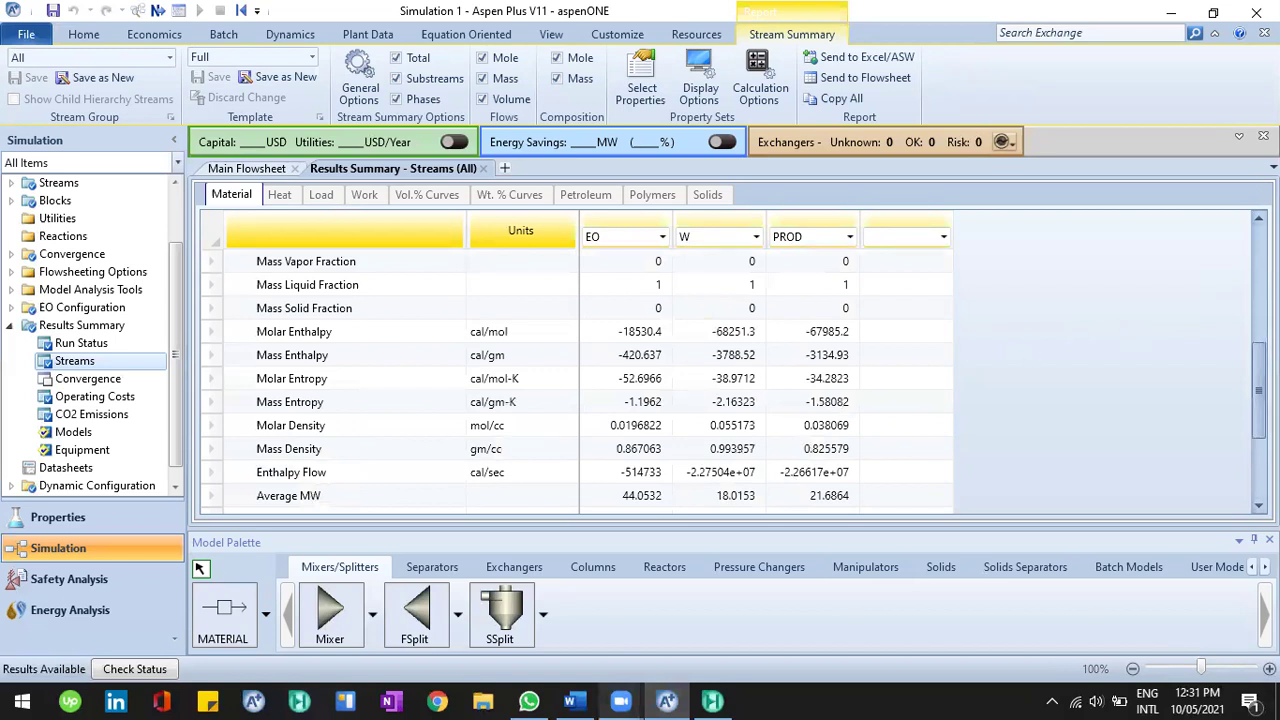
scroll(1163, 411, down, 3)
click(825, 230)
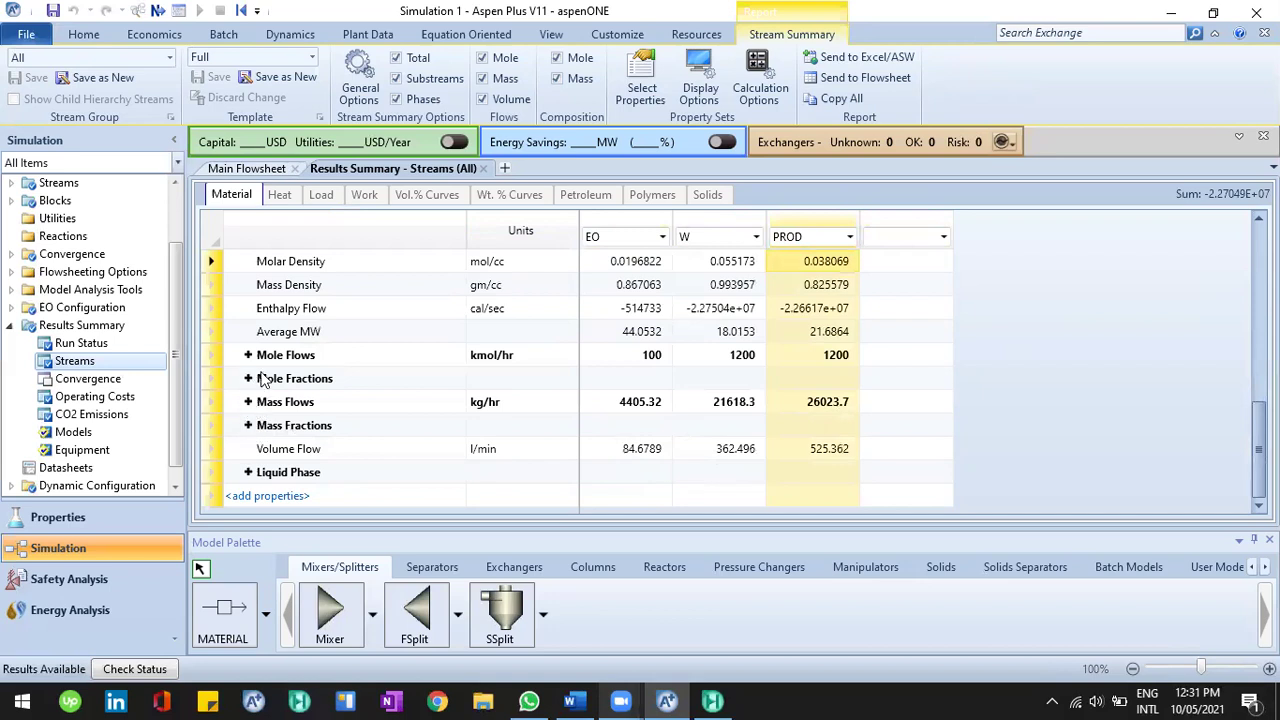
click(248, 380)
scroll(954, 396, down, 2)
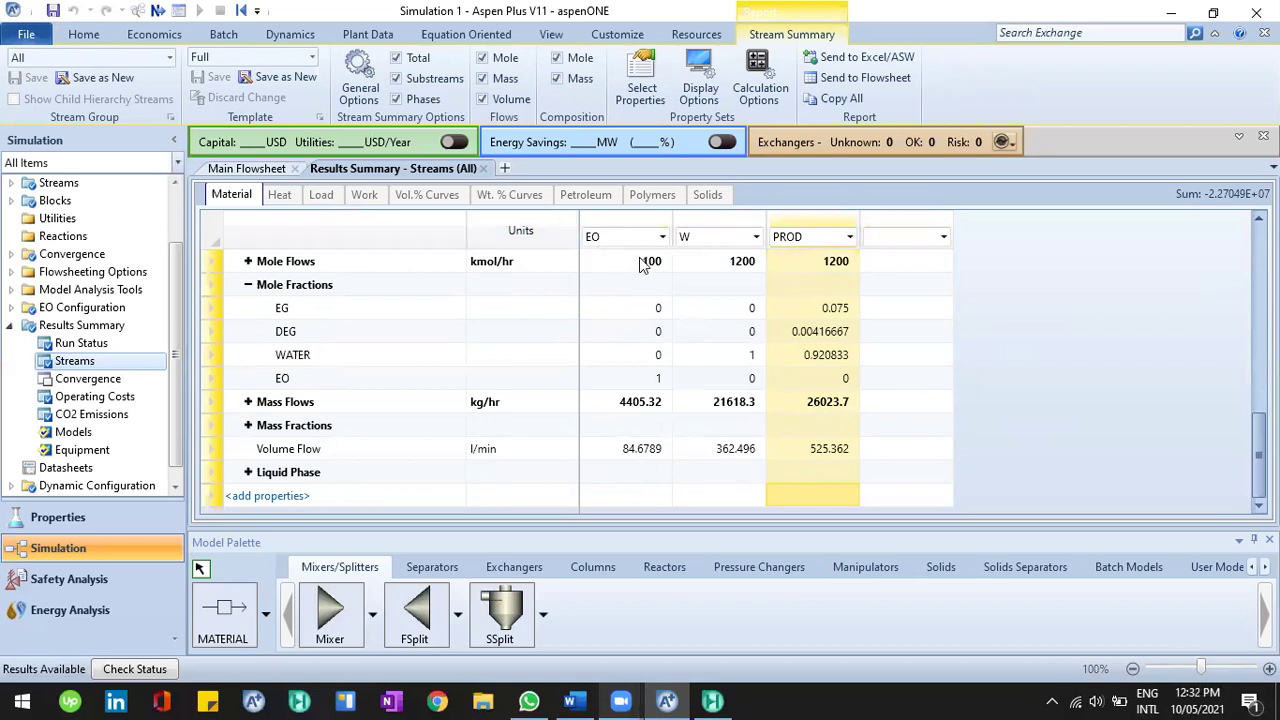
click(248, 262)
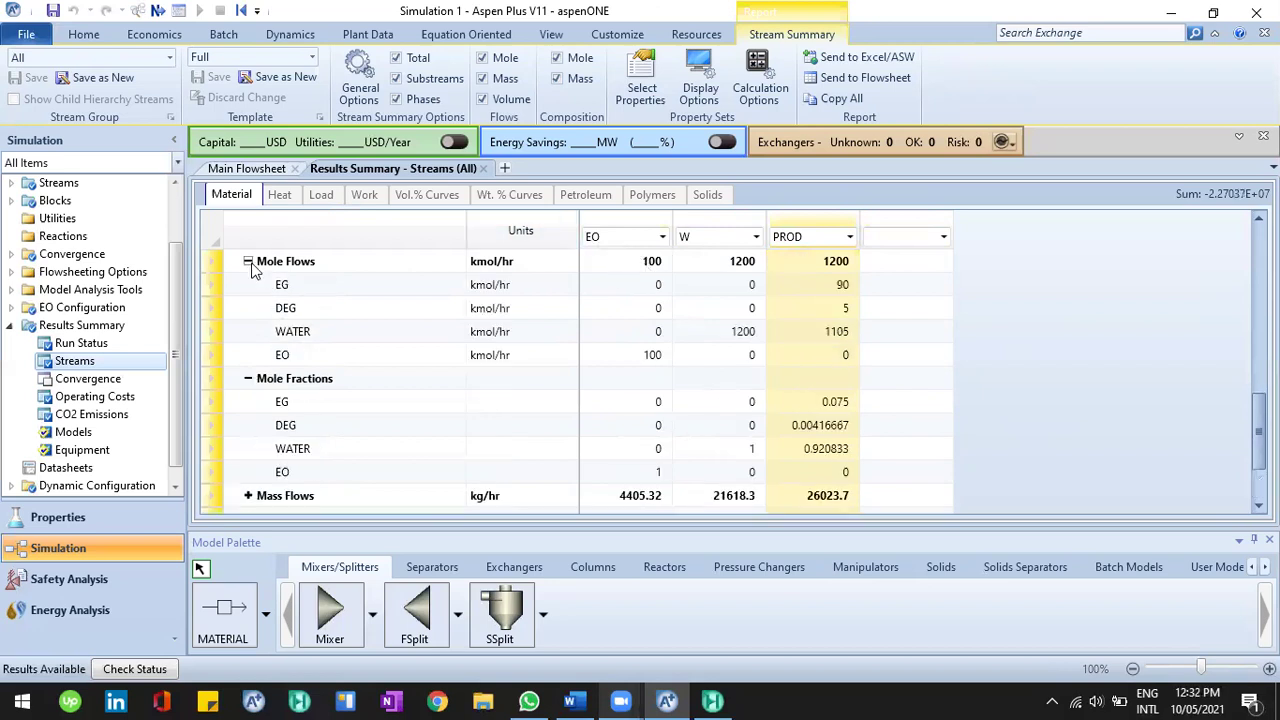
click(248, 262)
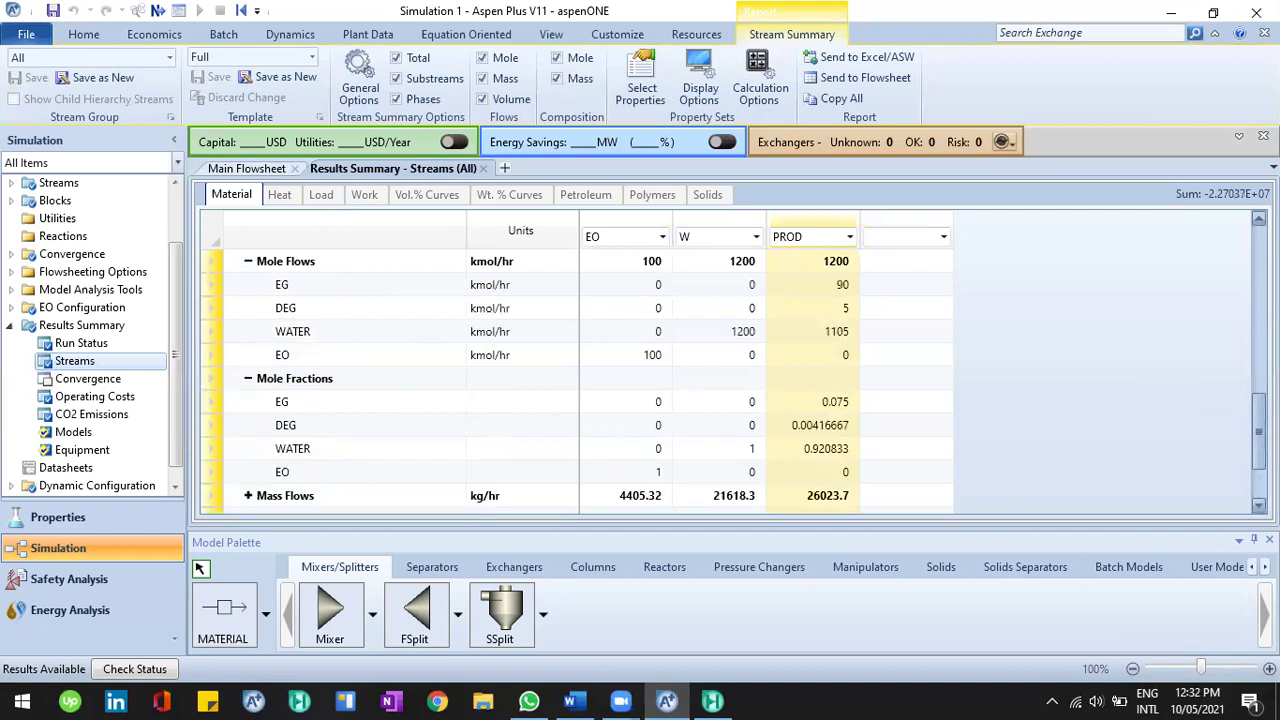
Compare the total mole flows of the EO, W and PROD streams in the results table.
scroll(650, 310, up, 1)
click(645, 310)
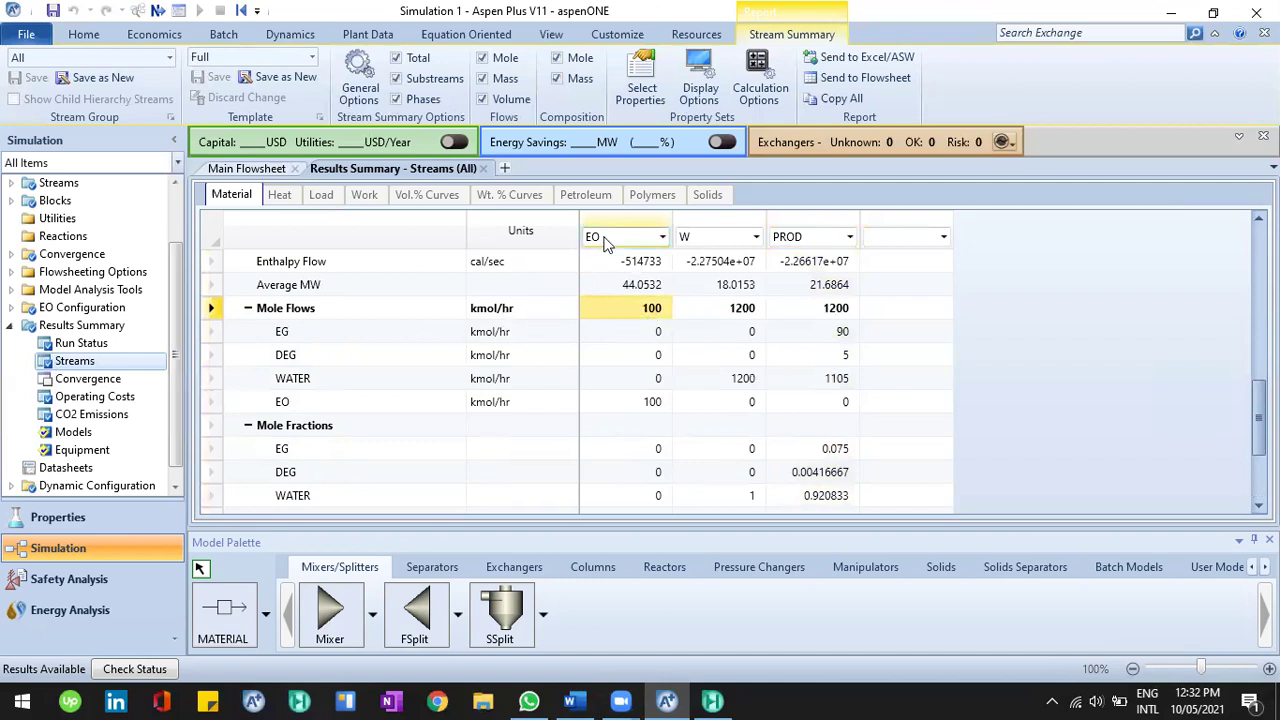
click(735, 312)
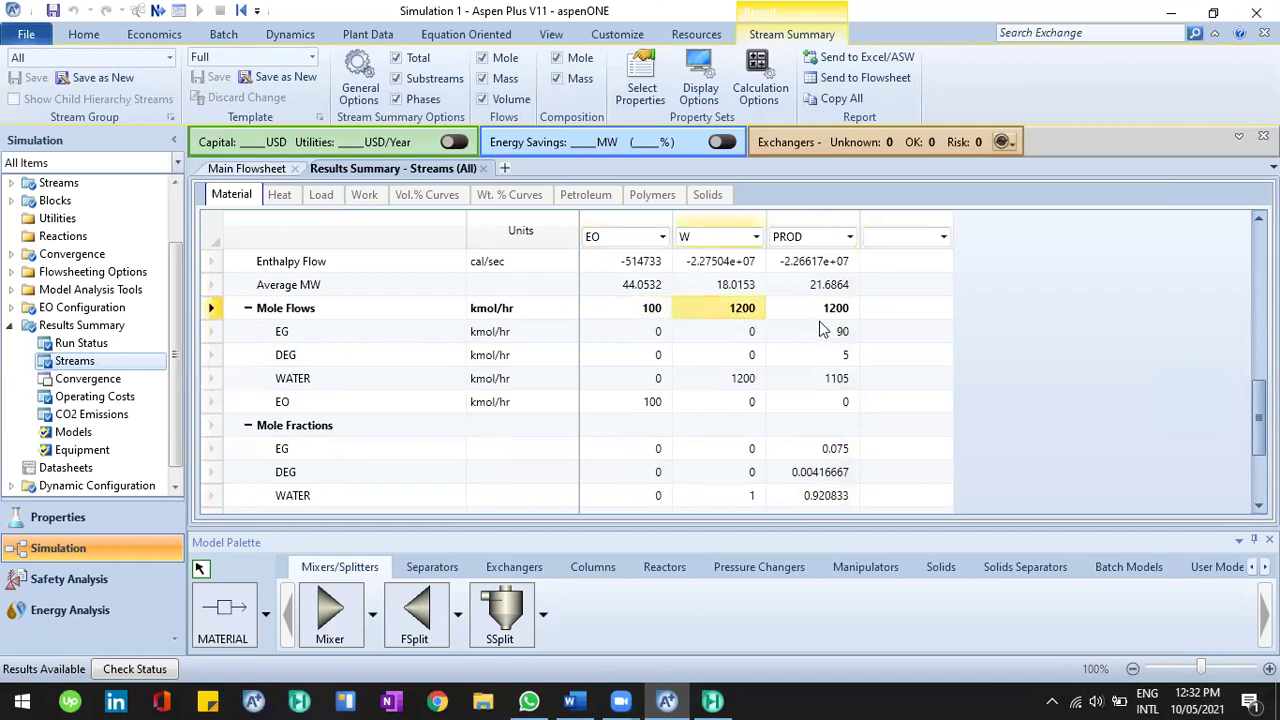
click(825, 312)
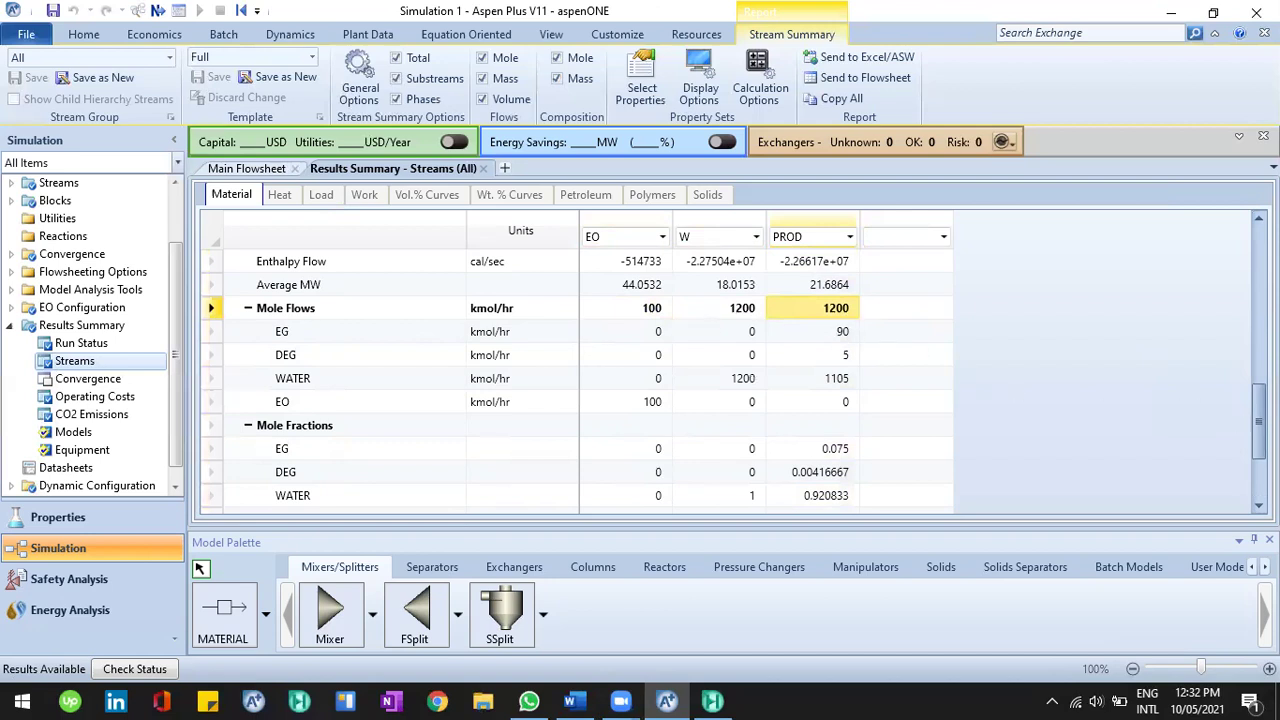
Go through the components under Mole Flows and check the EO flow in stream EO and the WATER flow in stream W.
scroll(651, 314, down, 1)
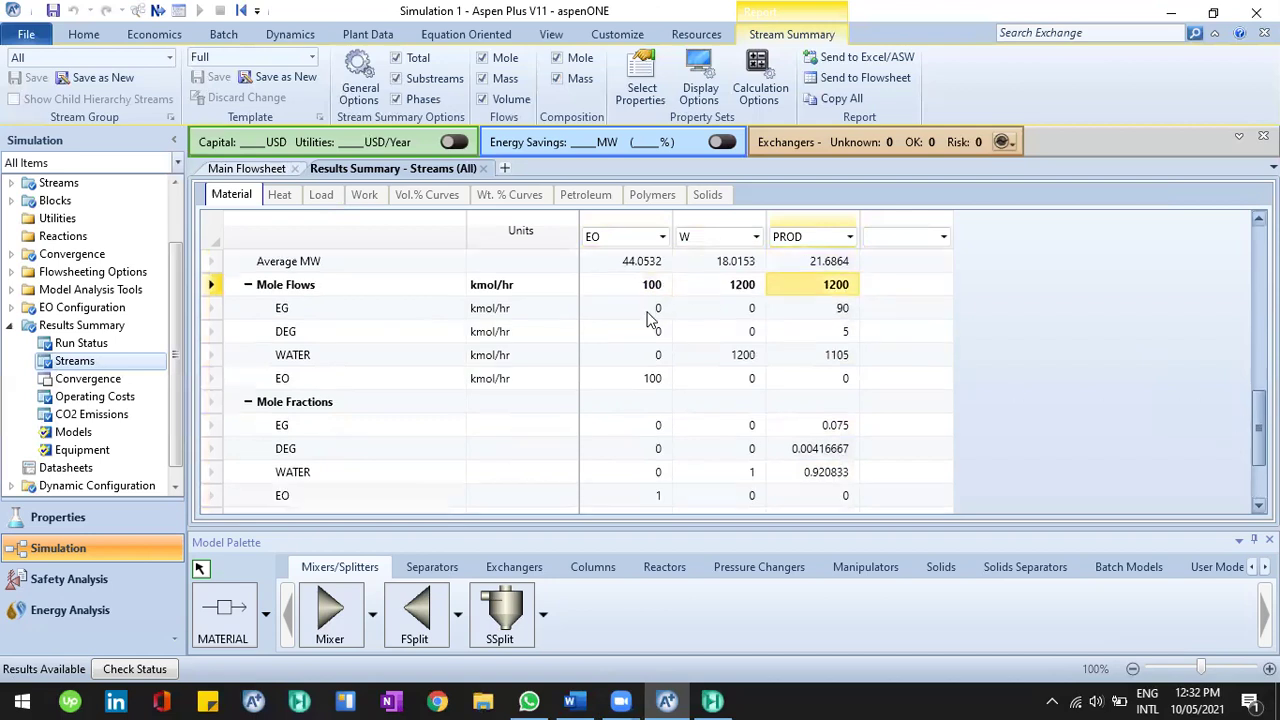
click(318, 316)
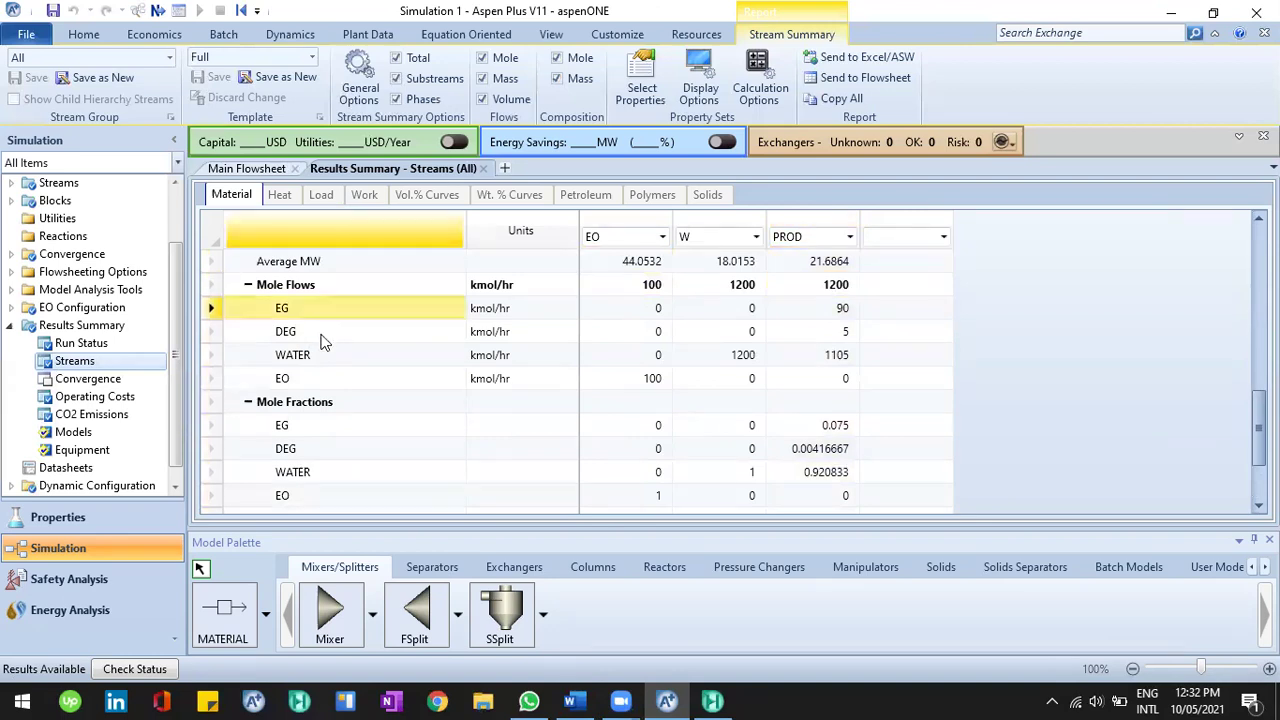
key(Down)
key(Down)
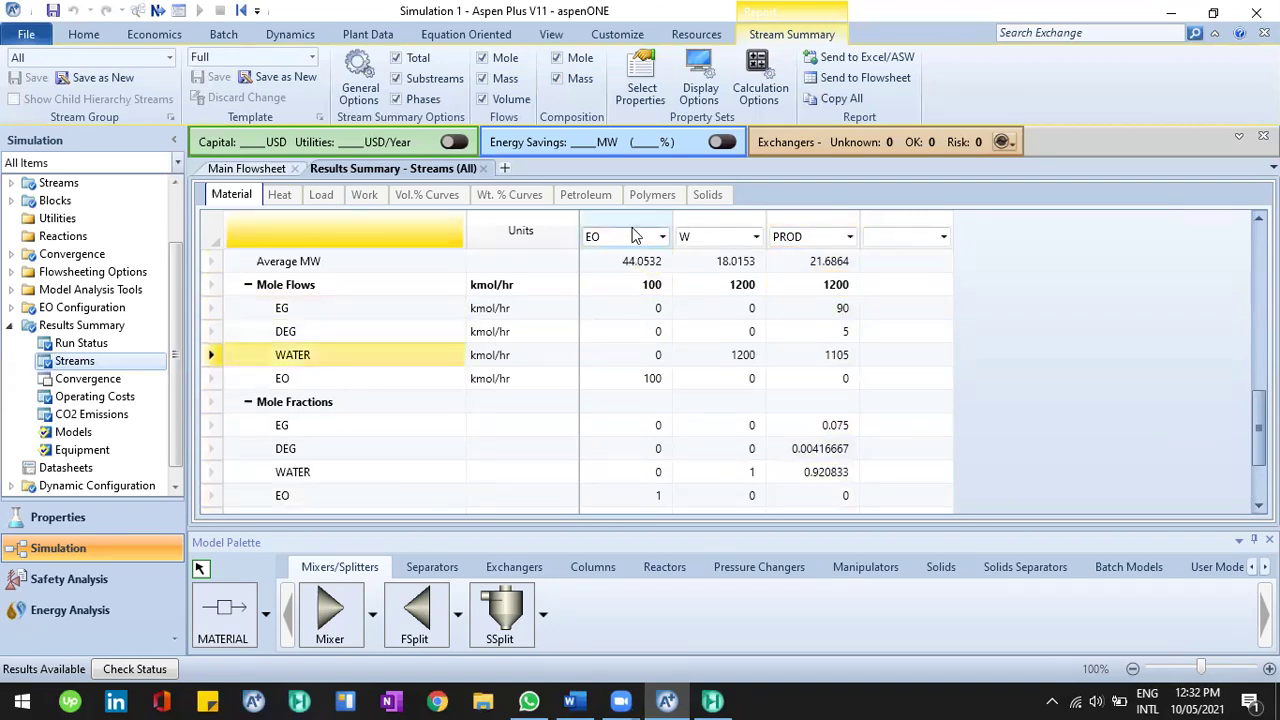
click(632, 232)
click(655, 378)
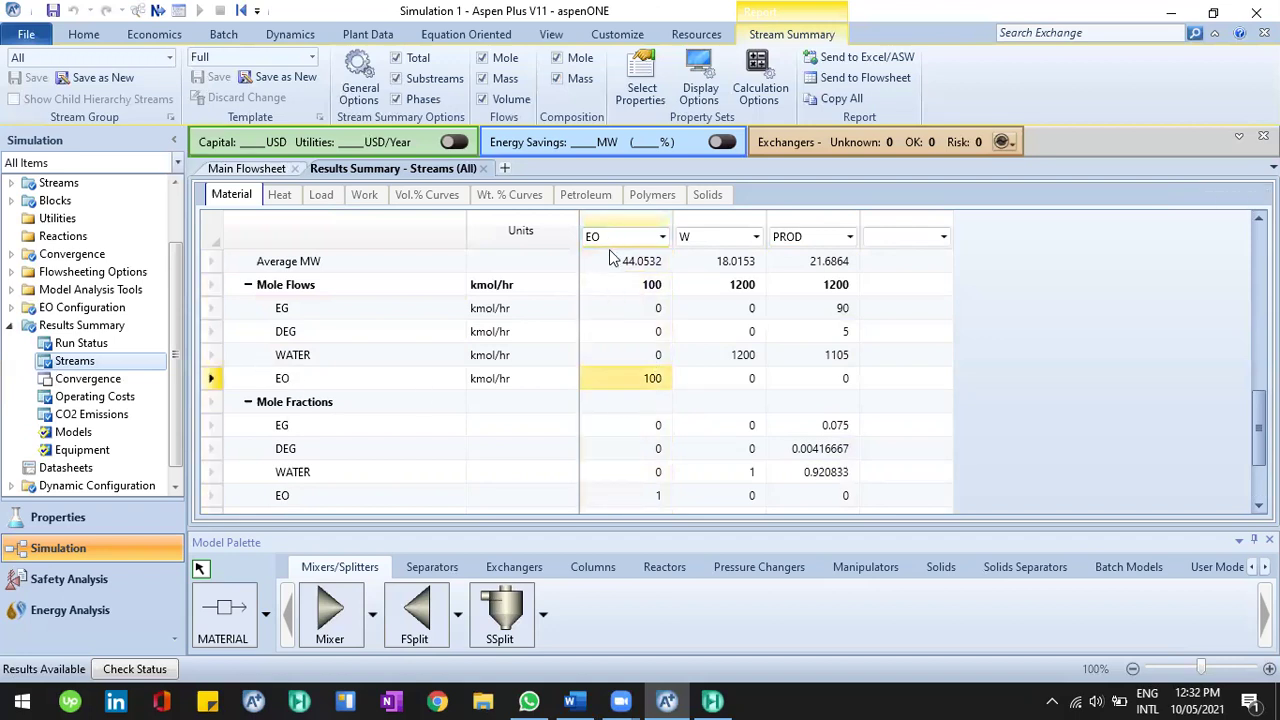
click(735, 356)
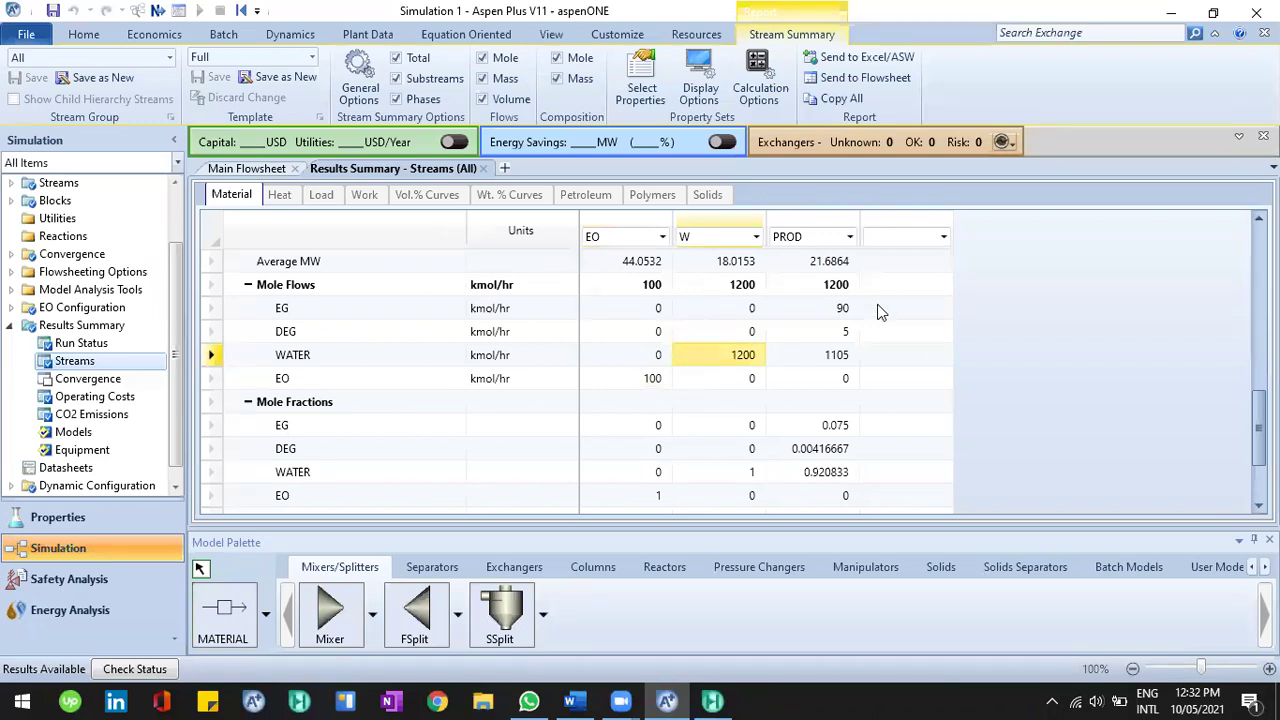
Check the mole flows of EG, DEG, WATER and EO in the PROD stream.
click(843, 316)
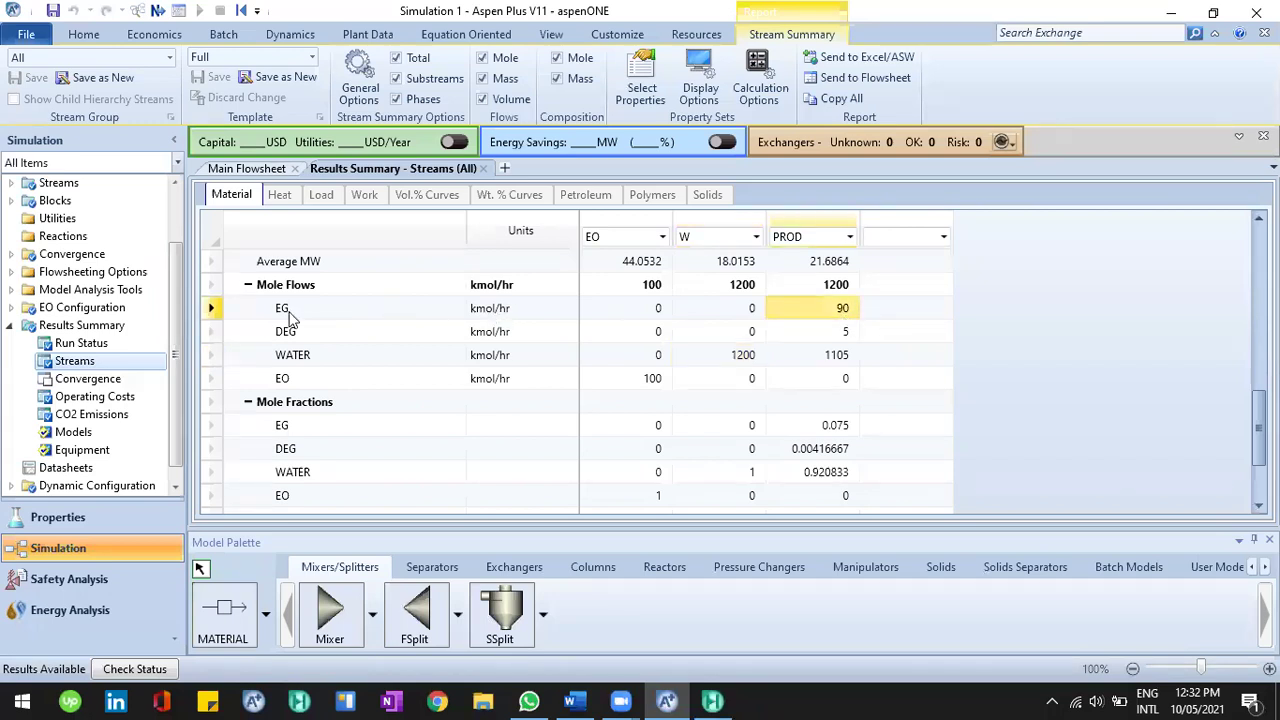
click(843, 336)
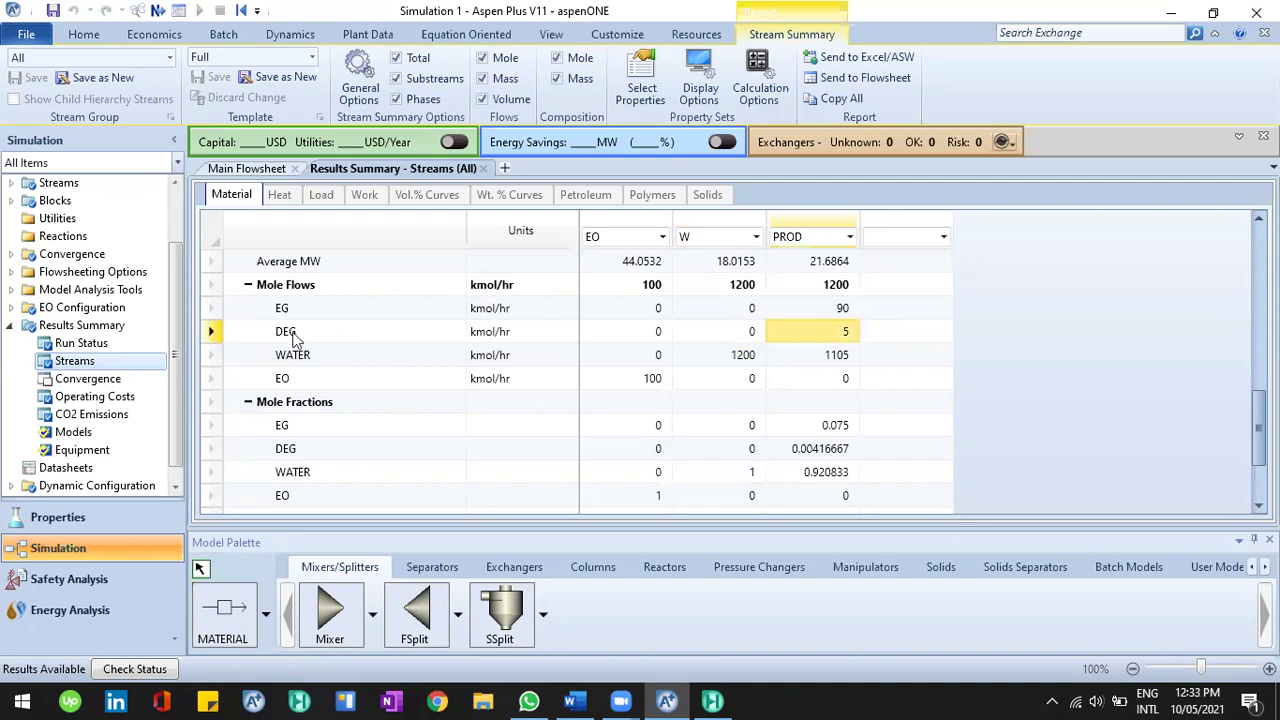
click(842, 358)
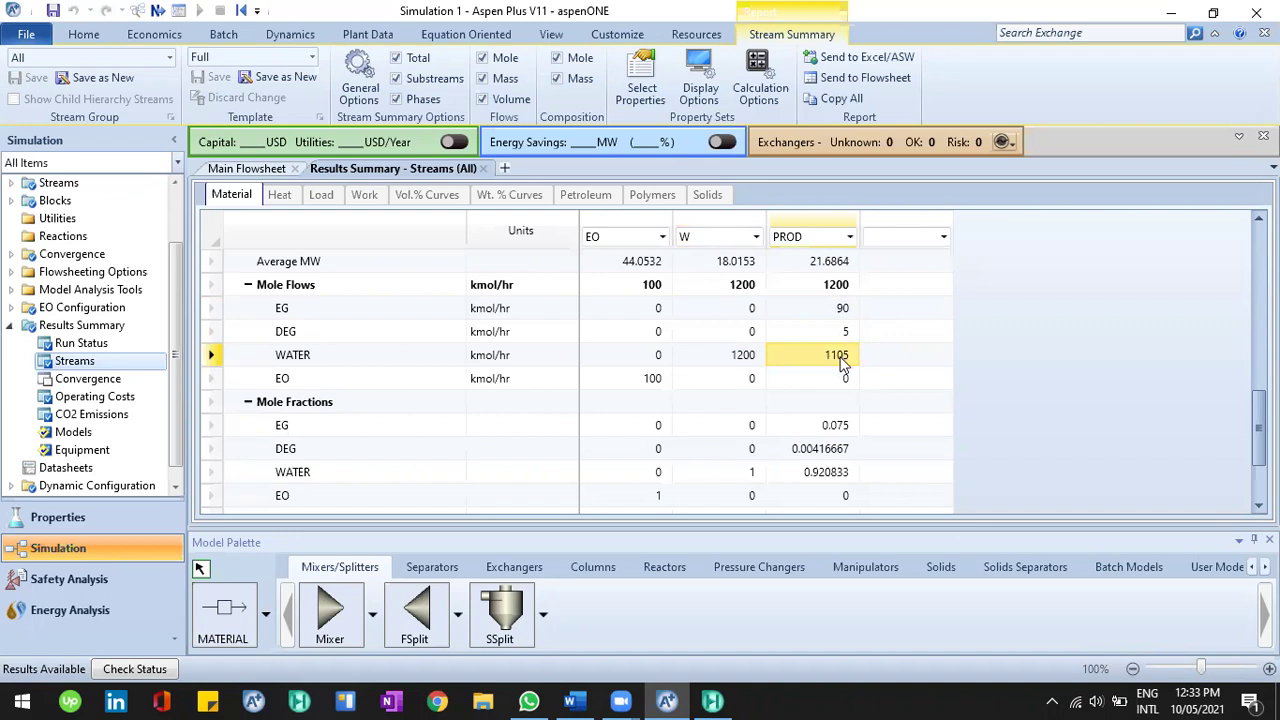
click(845, 379)
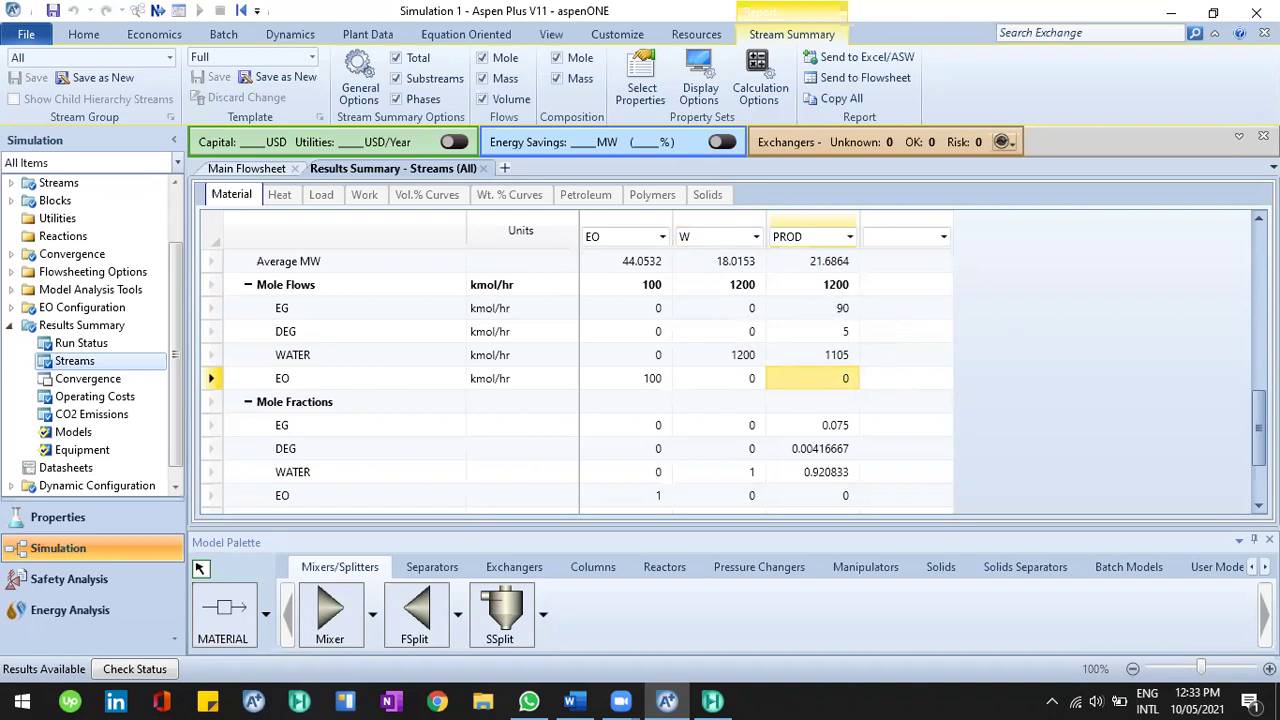
Examine the component mole fractions of the two feeds and the EG, DEG and WATER fractions of the PROD stream.
scroll(735, 362, down, 1)
scroll(860, 340, down, 3)
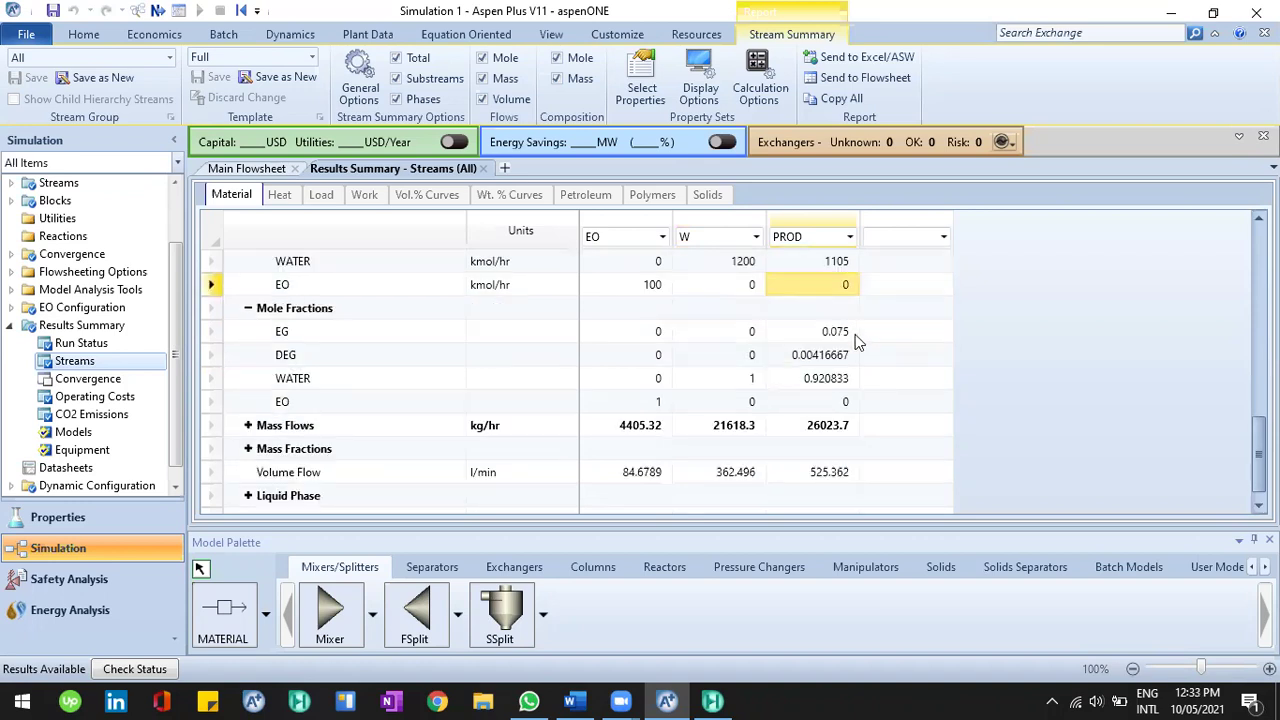
click(655, 405)
click(733, 378)
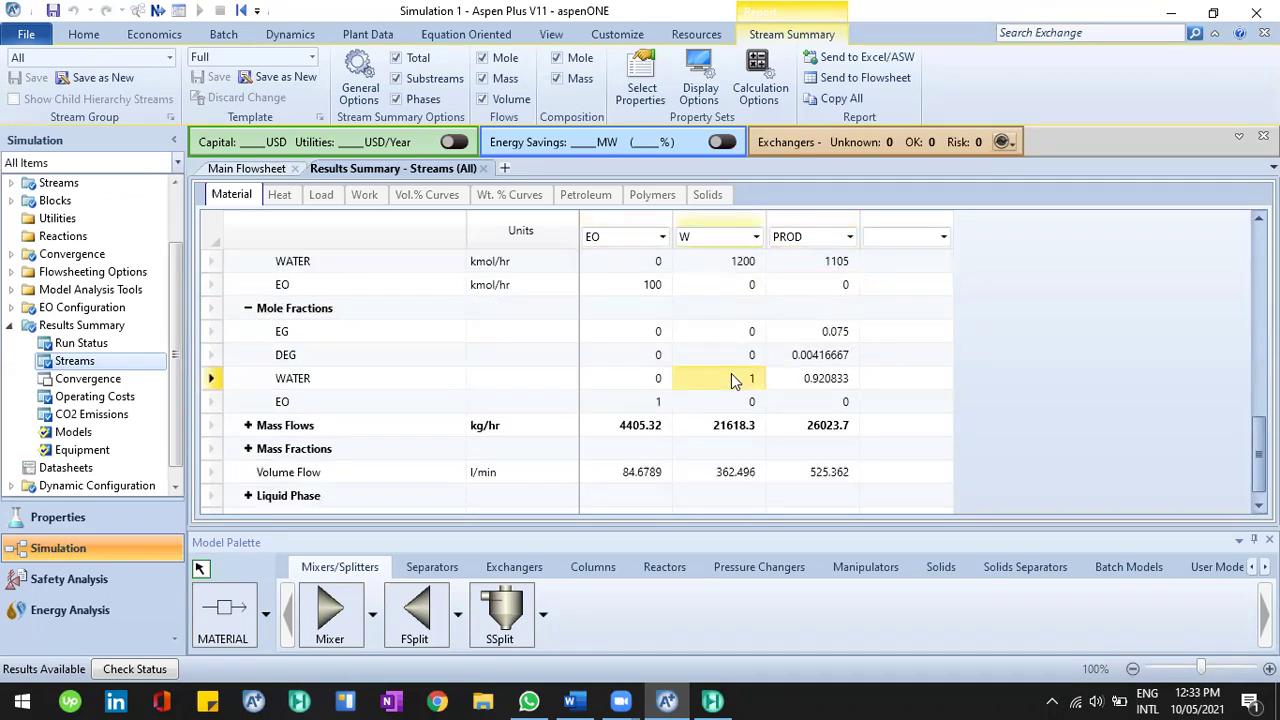
click(827, 337)
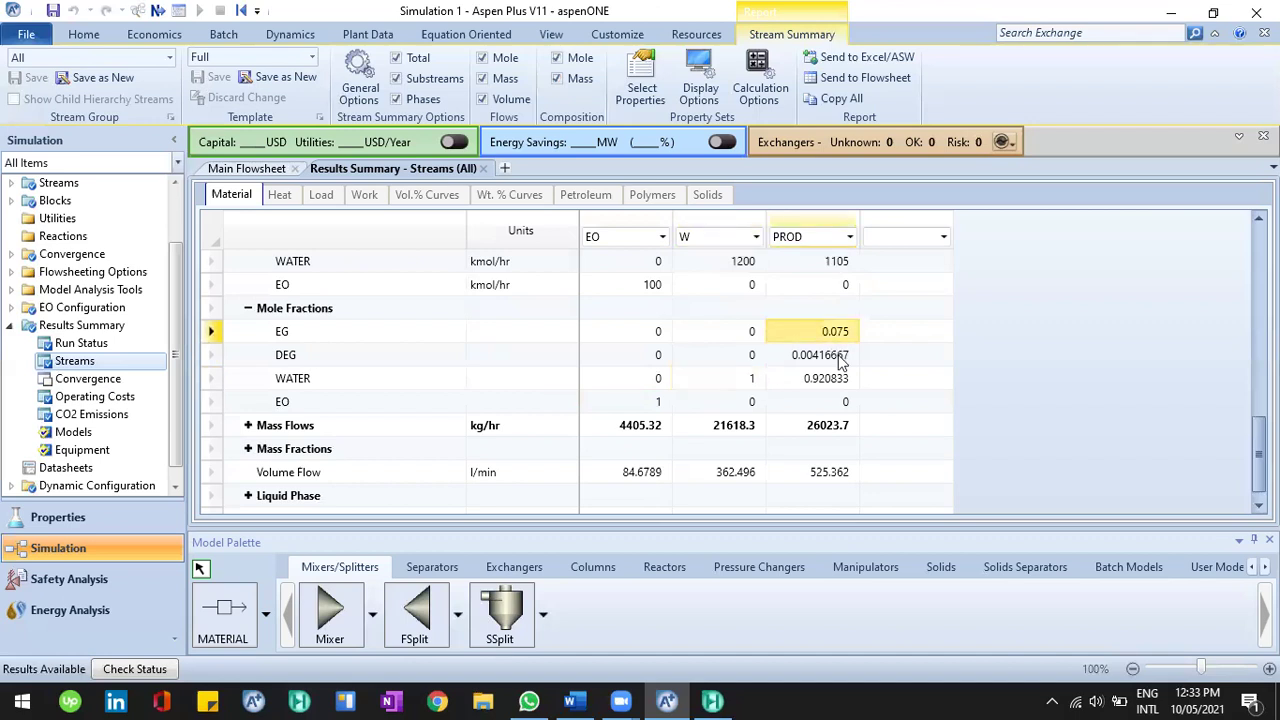
click(840, 358)
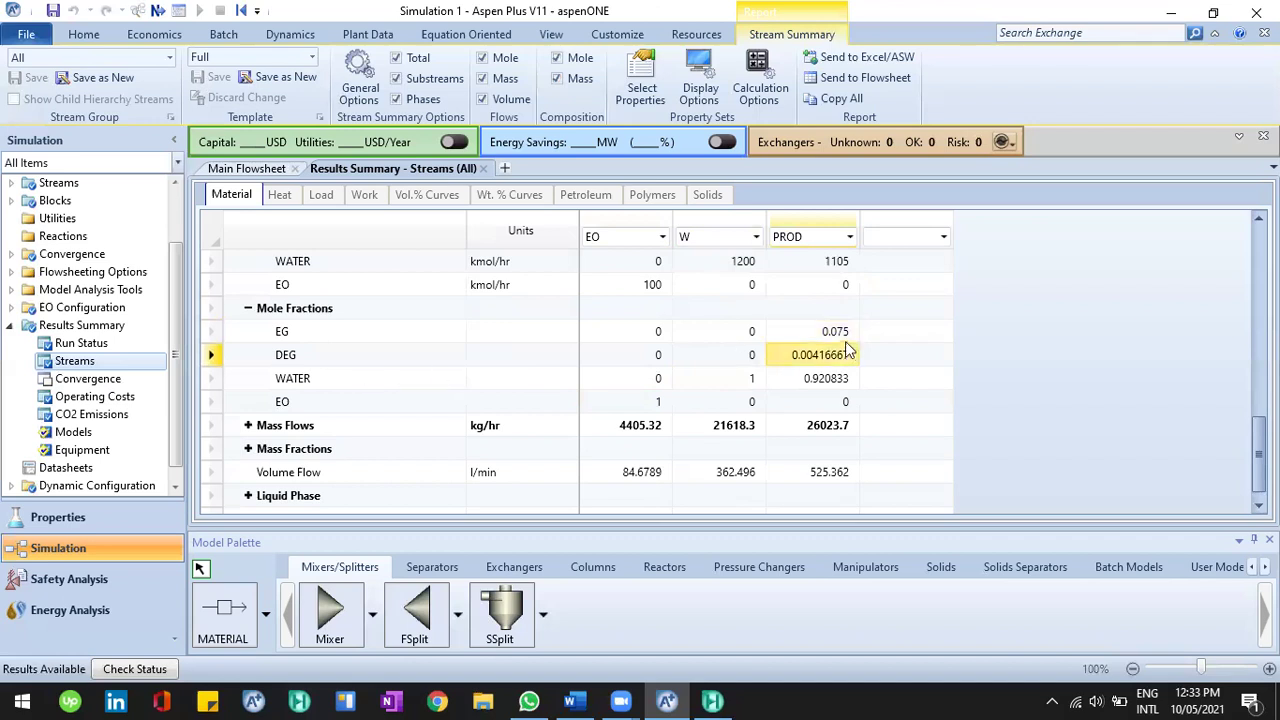
click(836, 378)
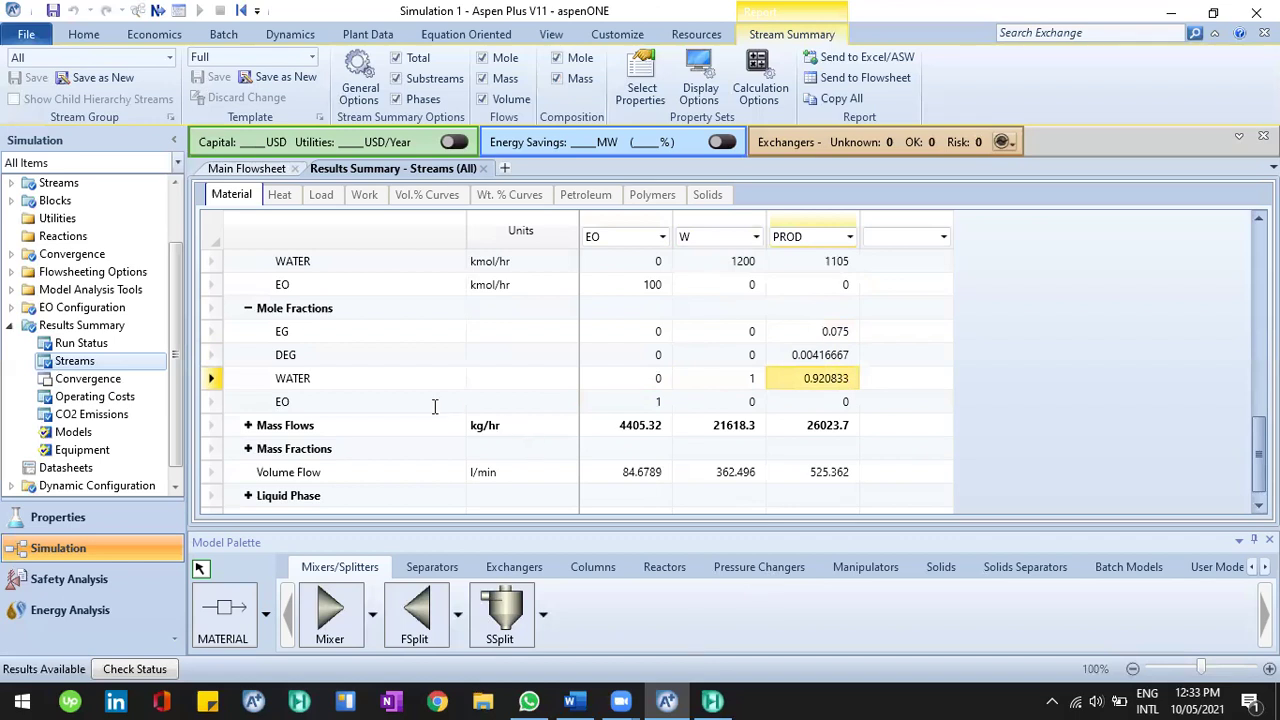
Switch to the Word problem statement and review the reaction product composition question and the heat duty question with its ethylene oxide basis.
key(alt+Tab)
drag(590, 385, 480, 390)
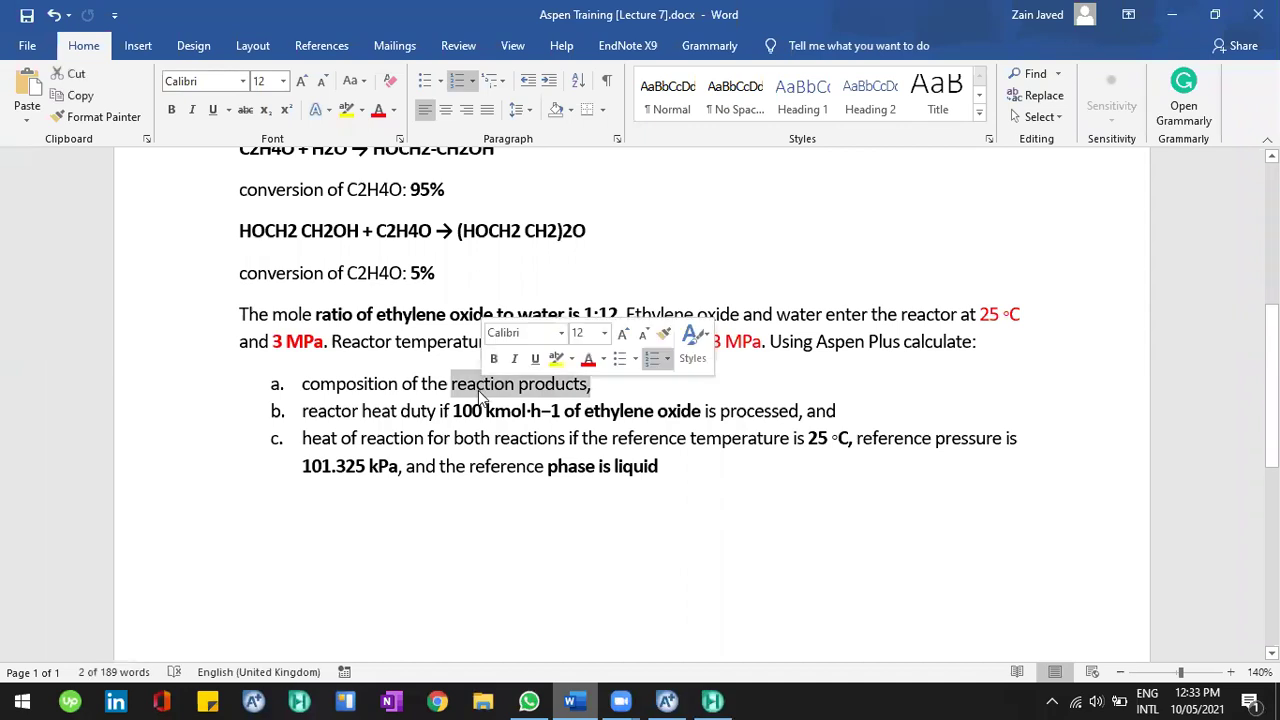
click(485, 410)
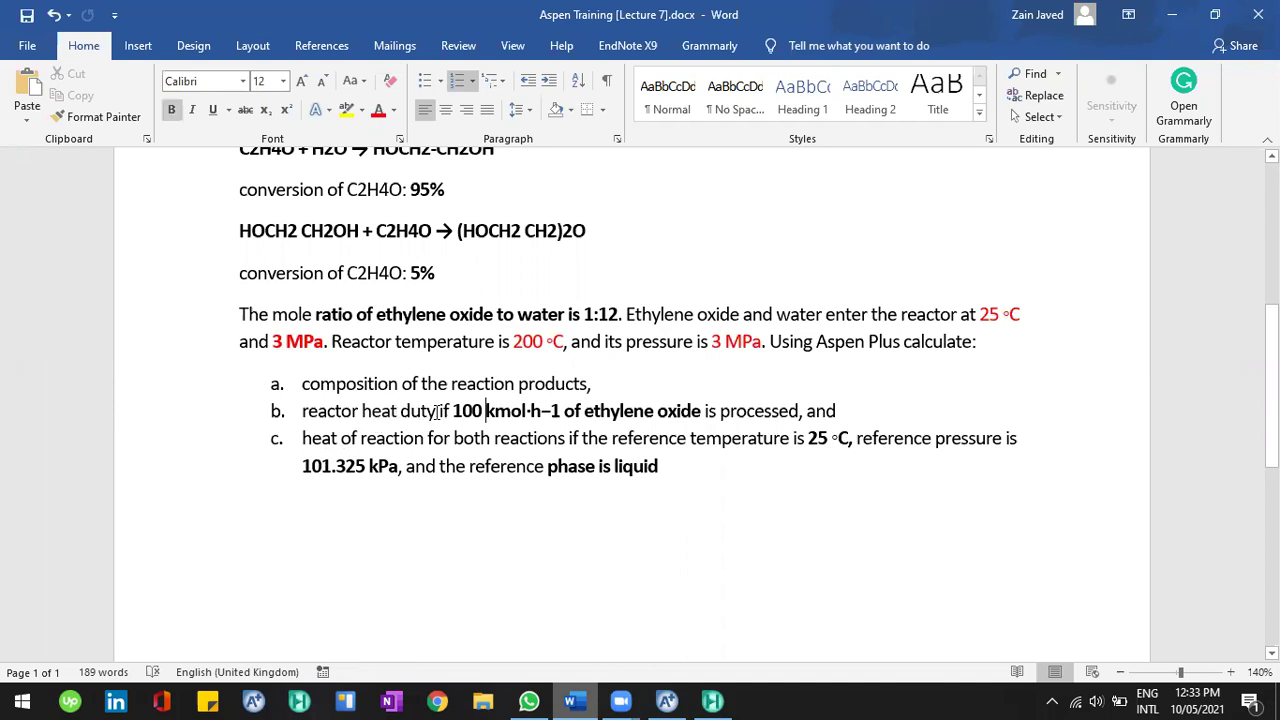
click(549, 412)
drag(549, 412, 467, 420)
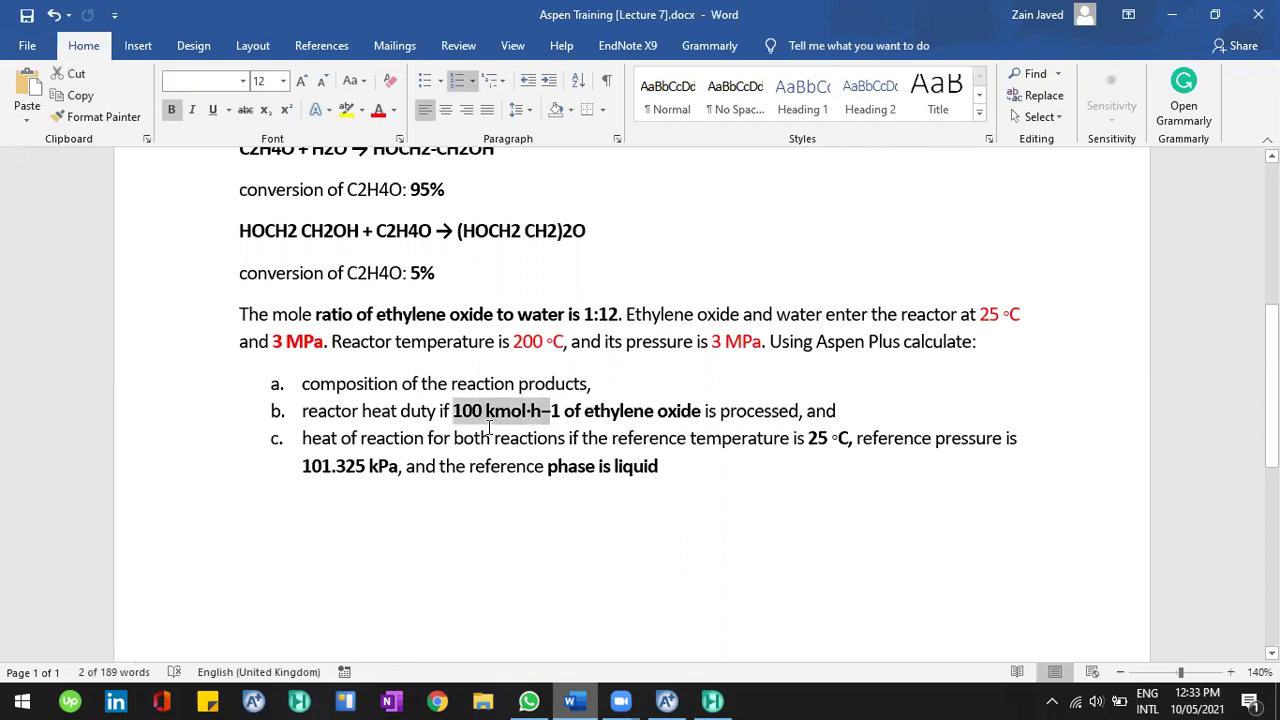
click(672, 411)
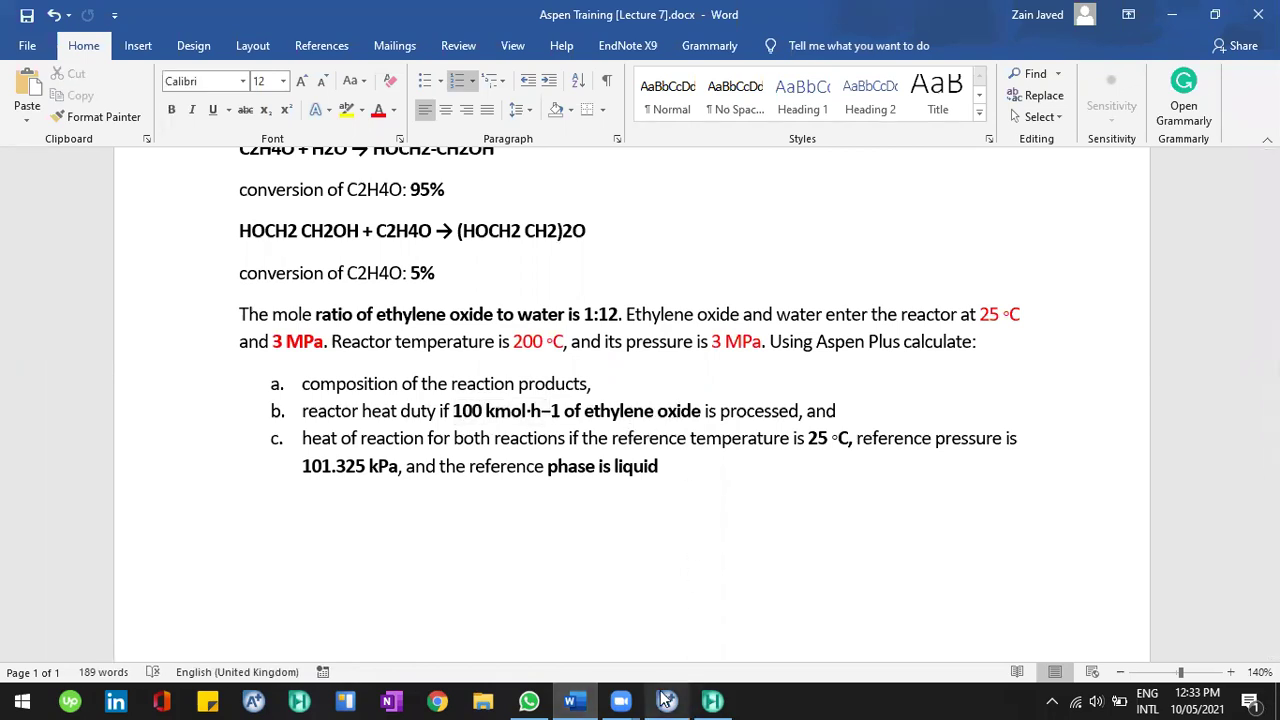
Return to Aspen Plus to check the EO mole flow in the EO feed against the heat duty question in Word.
key(alt+Tab)
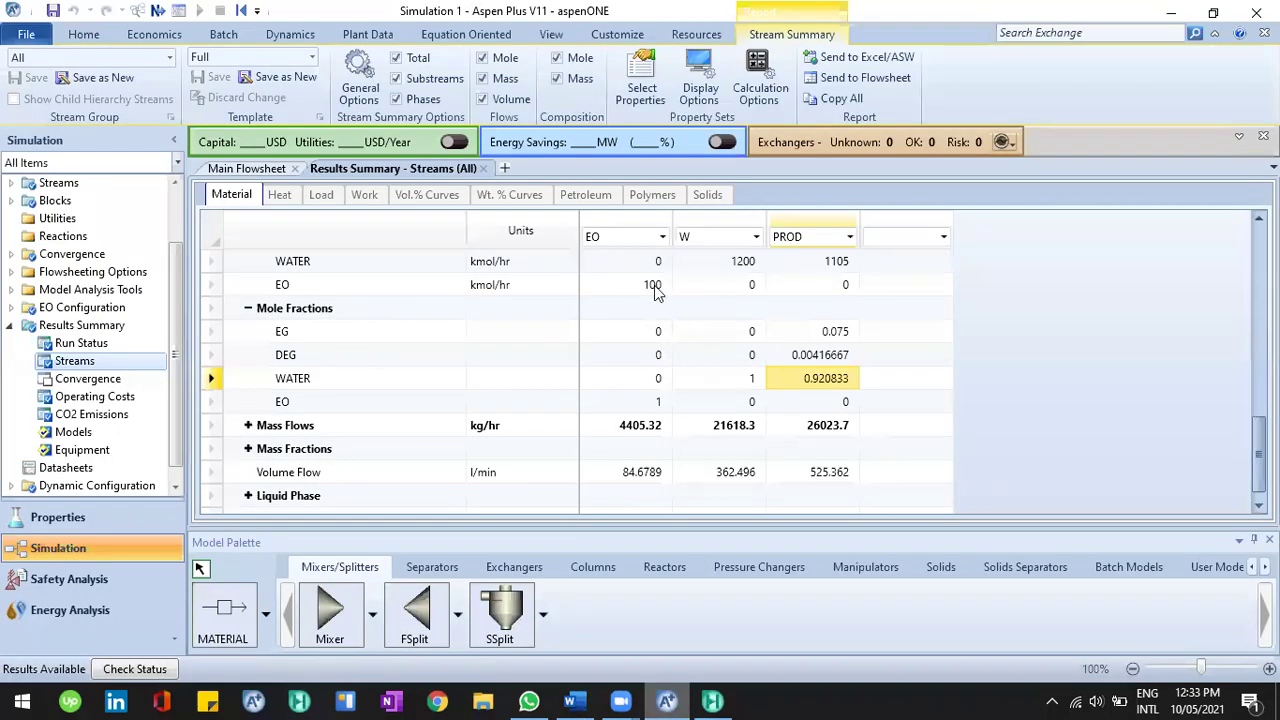
click(653, 287)
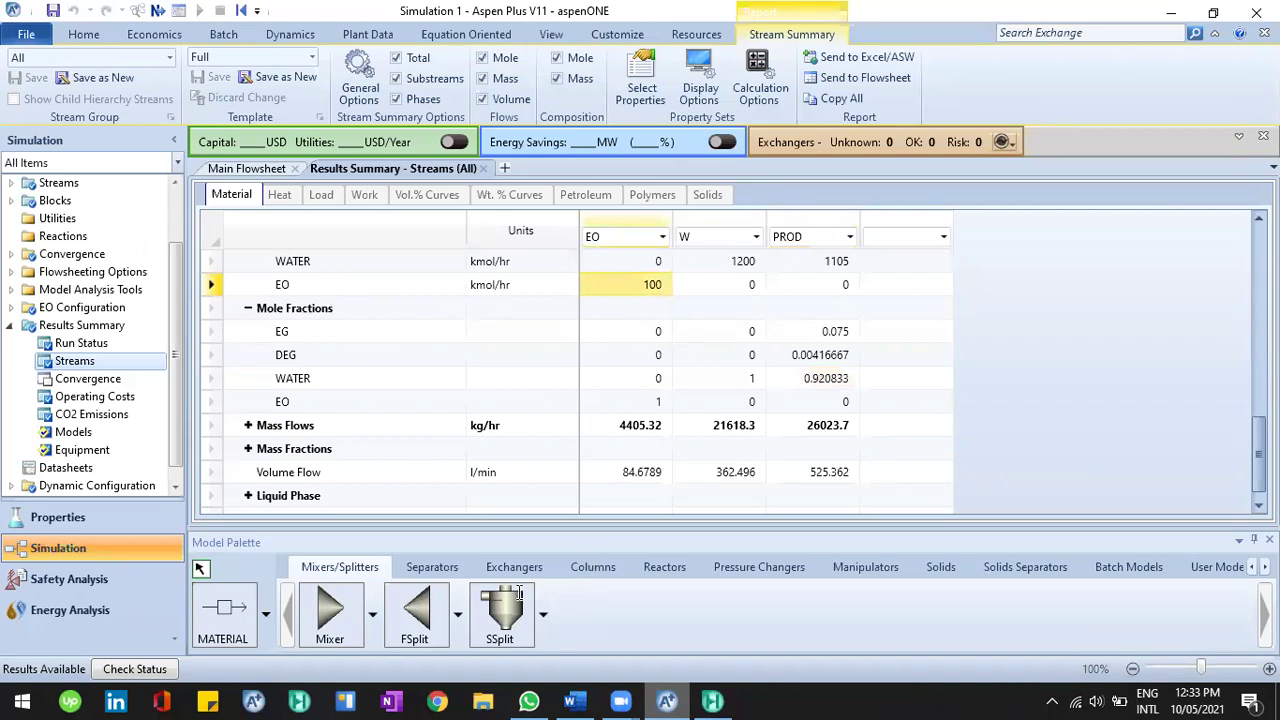
click(573, 700)
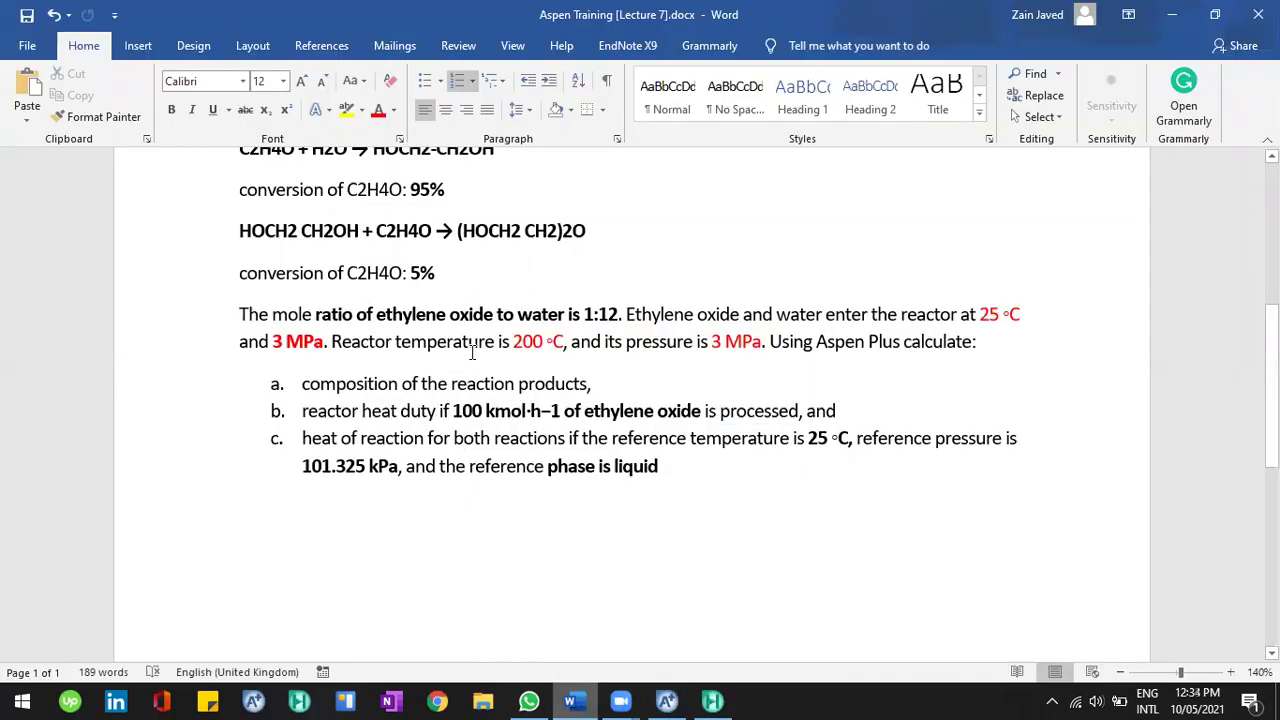
Return to the Aspen Plus main flowsheet and open the model summary for the CONVR reactor.
click(662, 700)
click(247, 168)
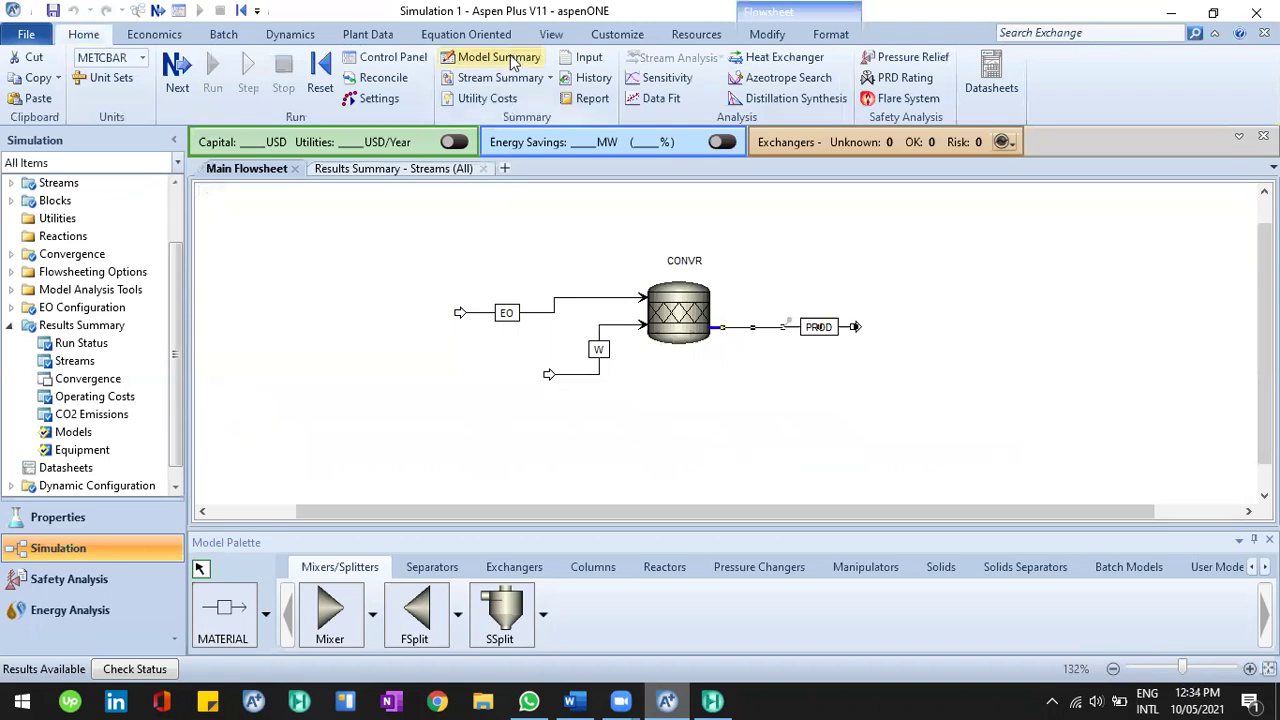
click(675, 318)
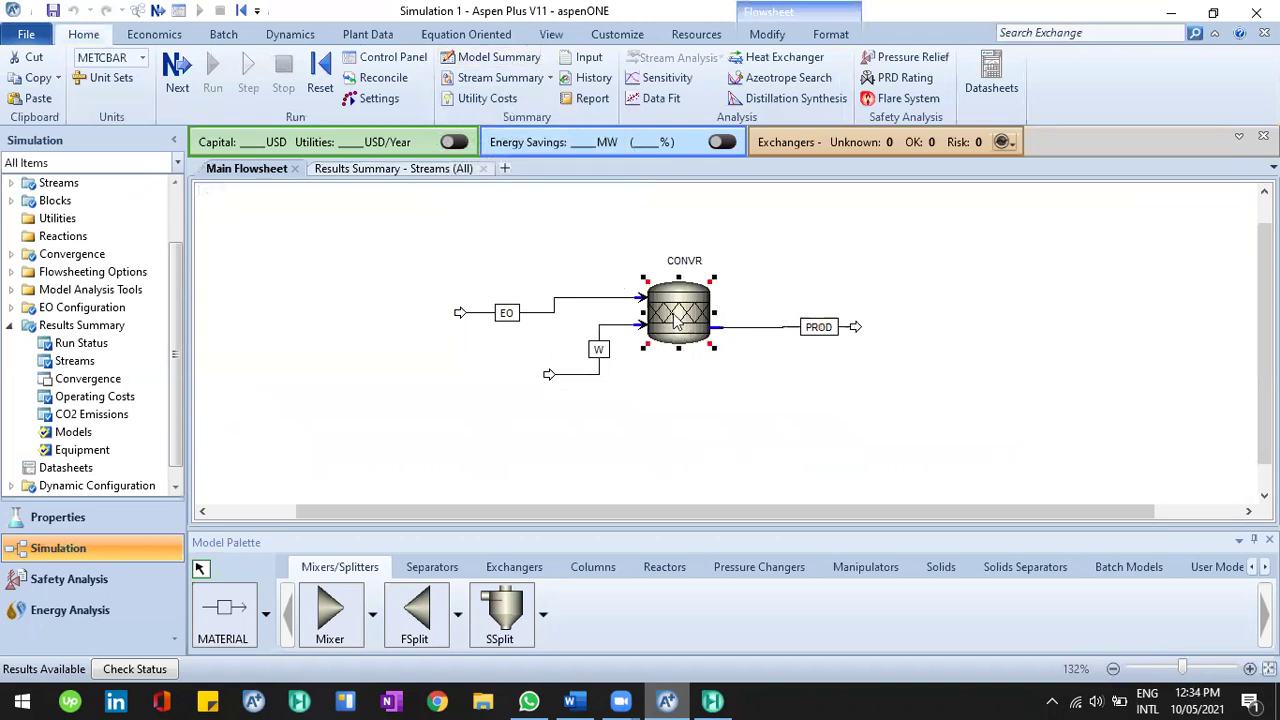
click(584, 366)
click(695, 304)
click(522, 60)
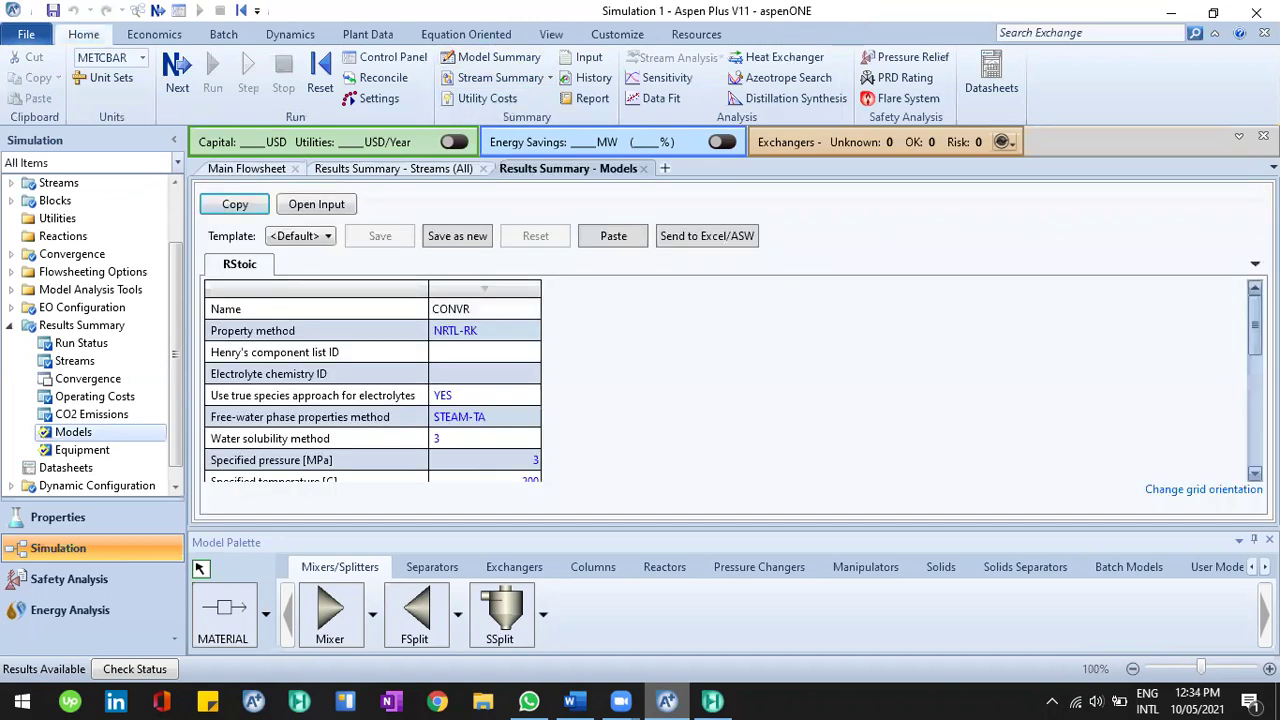
Read through the specified conditions, outlet conditions and remaining entries in CONVR's RStoic model summary.
scroll(373, 380, down, 2)
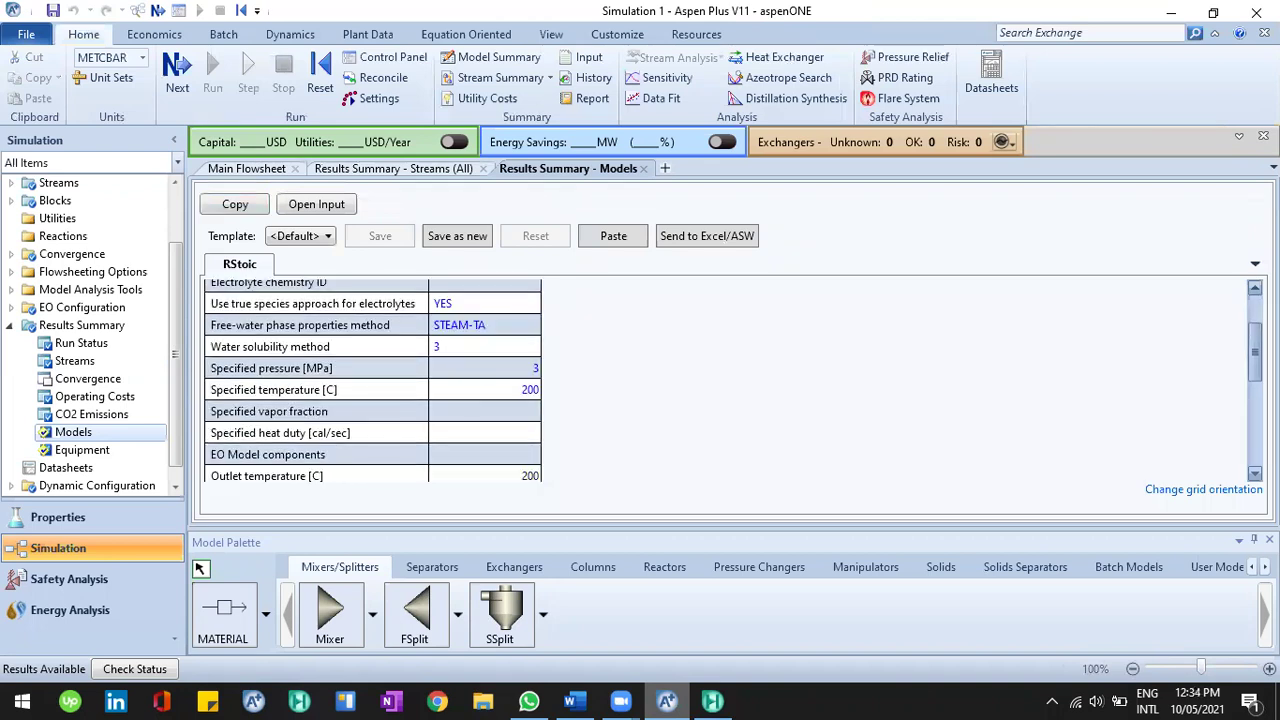
scroll(550, 365, down, 1)
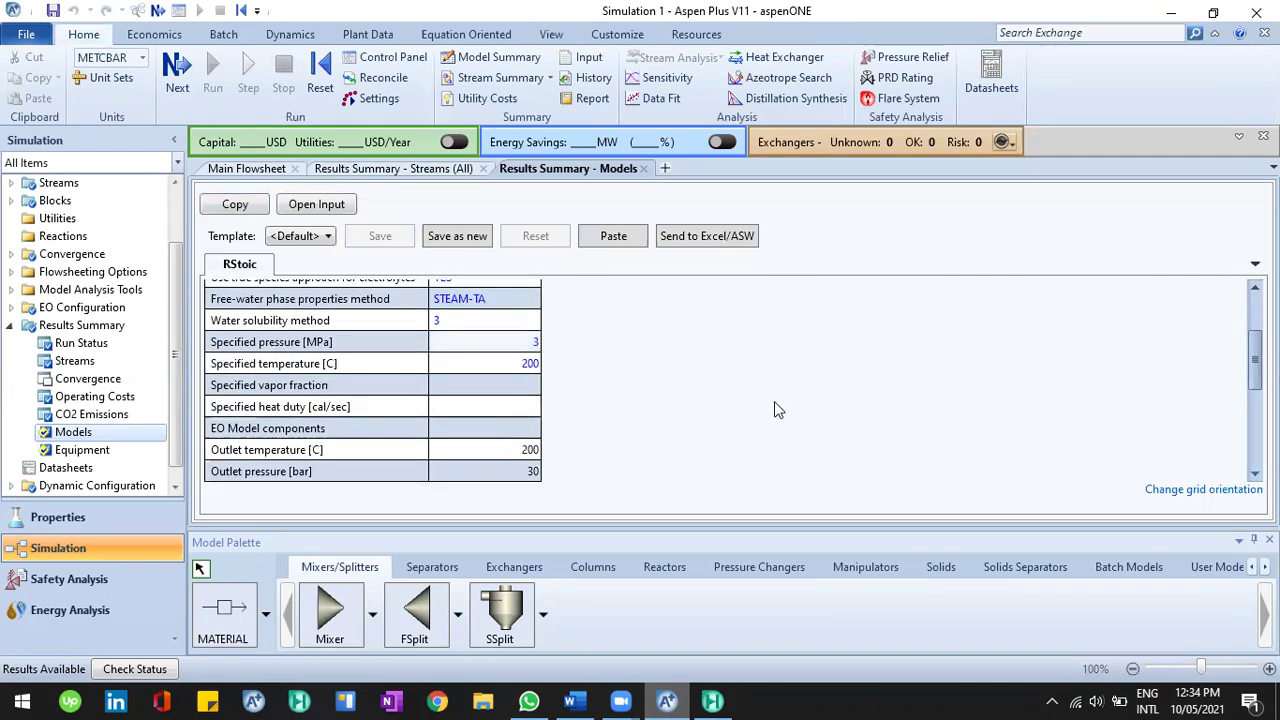
click(484, 385)
scroll(608, 371, up, 1)
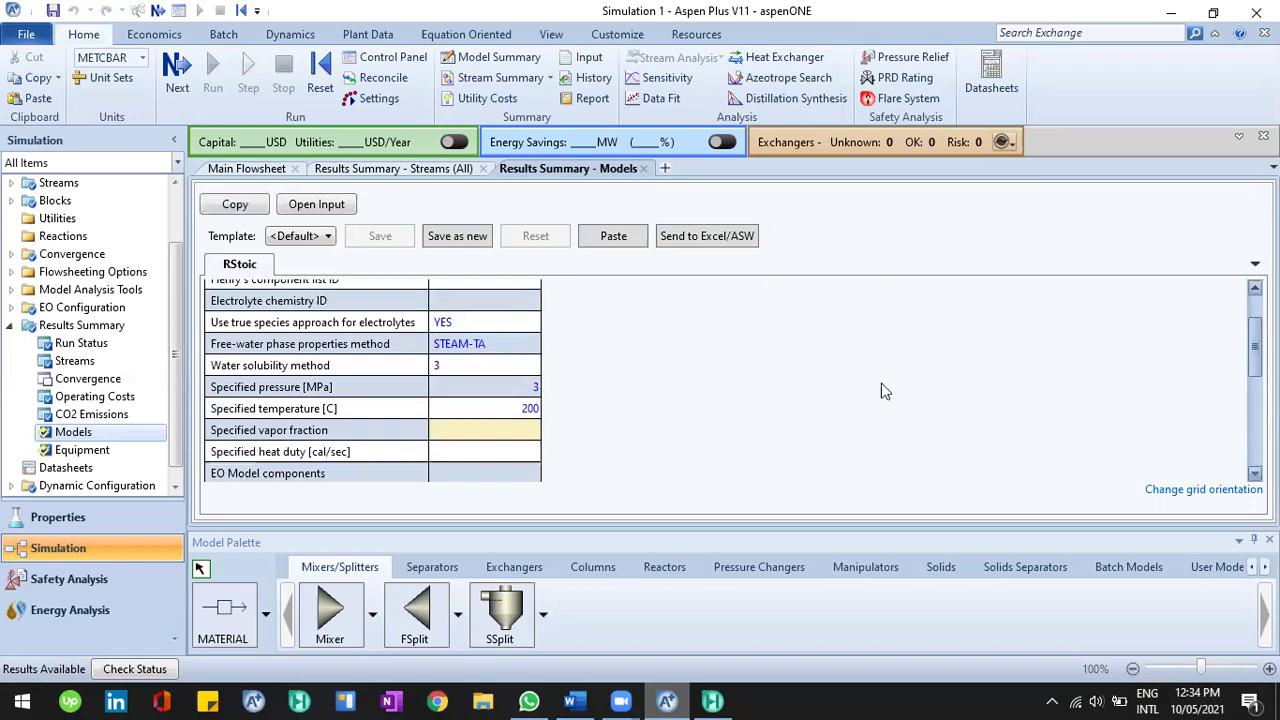
scroll(373, 380, down, 4)
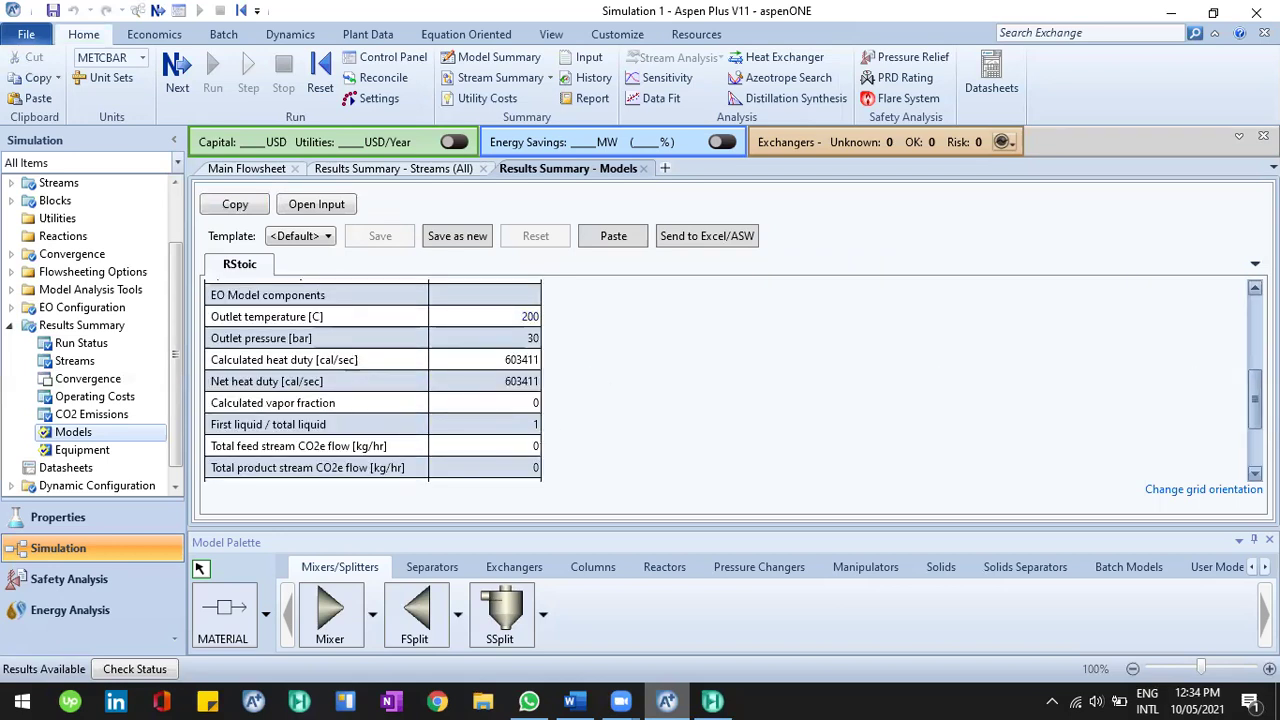
scroll(373, 380, down, 1)
scroll(373, 380, down, 1)
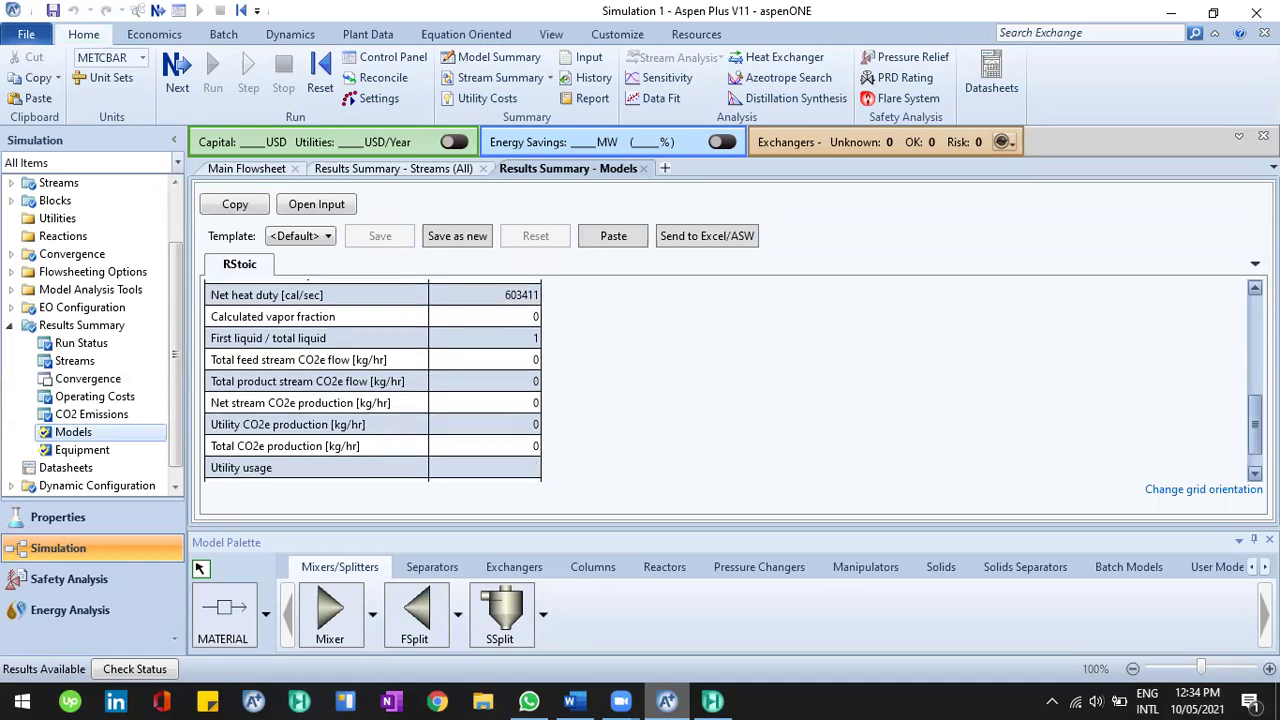
scroll(373, 380, down, 1)
Locate the calculated and net heat duty of the CONVR reactor in the RStoic model summary.
scroll(373, 380, up, 3)
scroll(373, 380, up, 1)
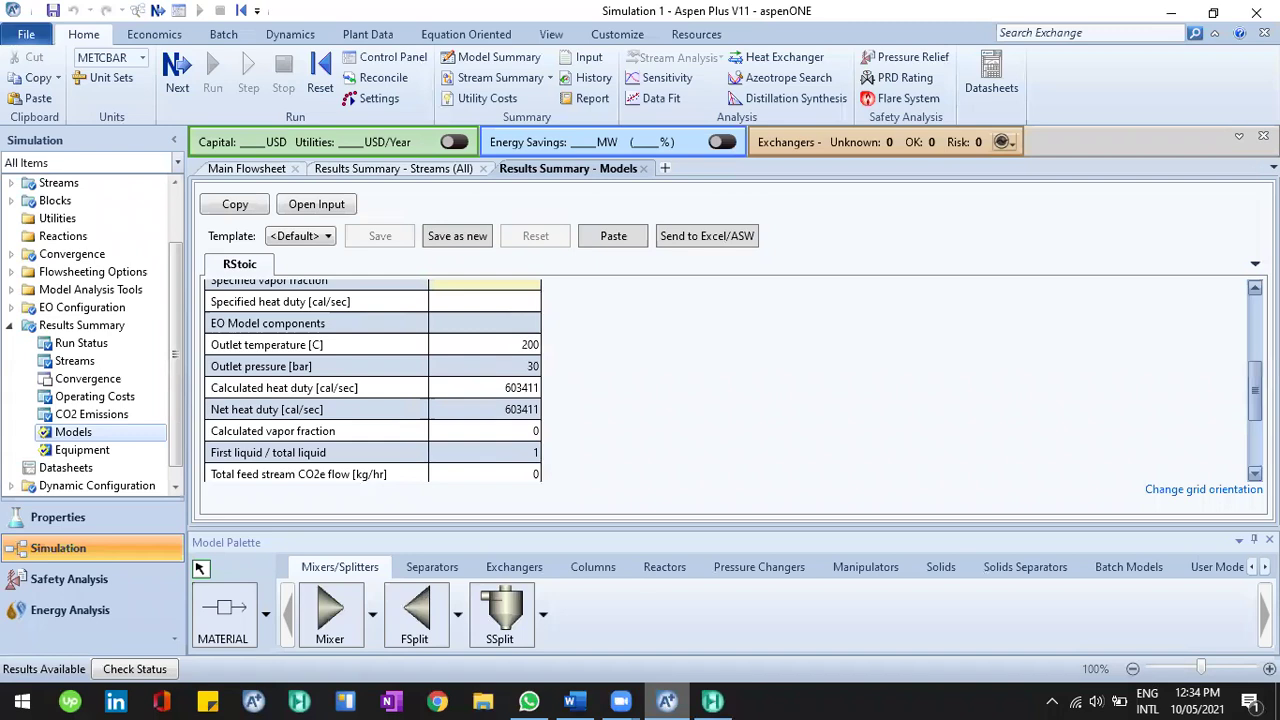
scroll(373, 380, up, 1)
scroll(373, 380, up, 1)
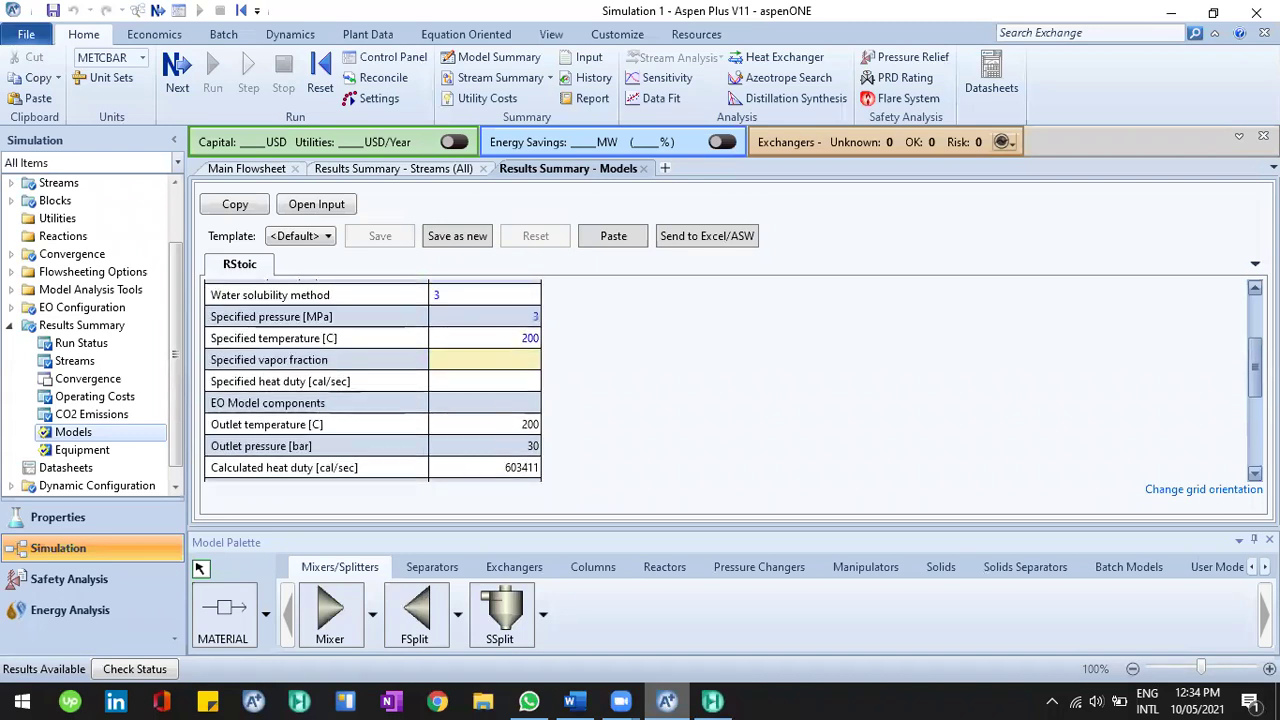
scroll(373, 380, up, 1)
scroll(373, 380, up, 1)
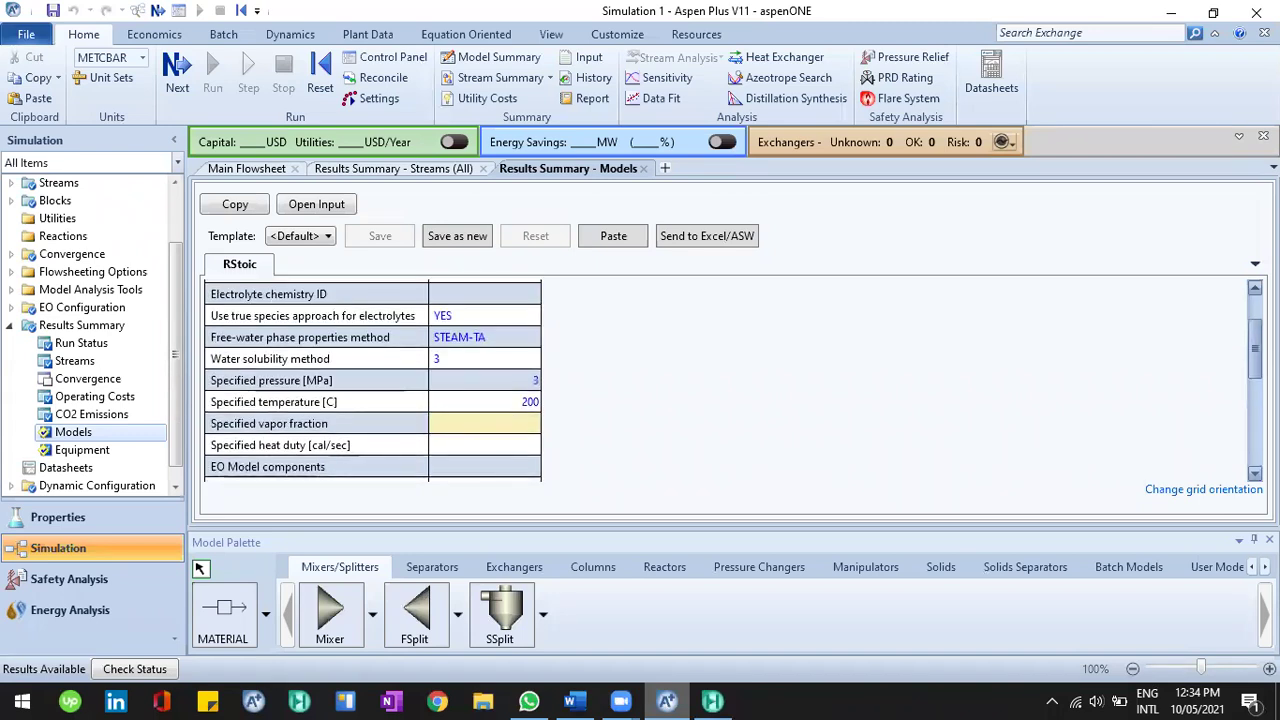
scroll(373, 380, down, 1)
scroll(373, 380, down, 1)
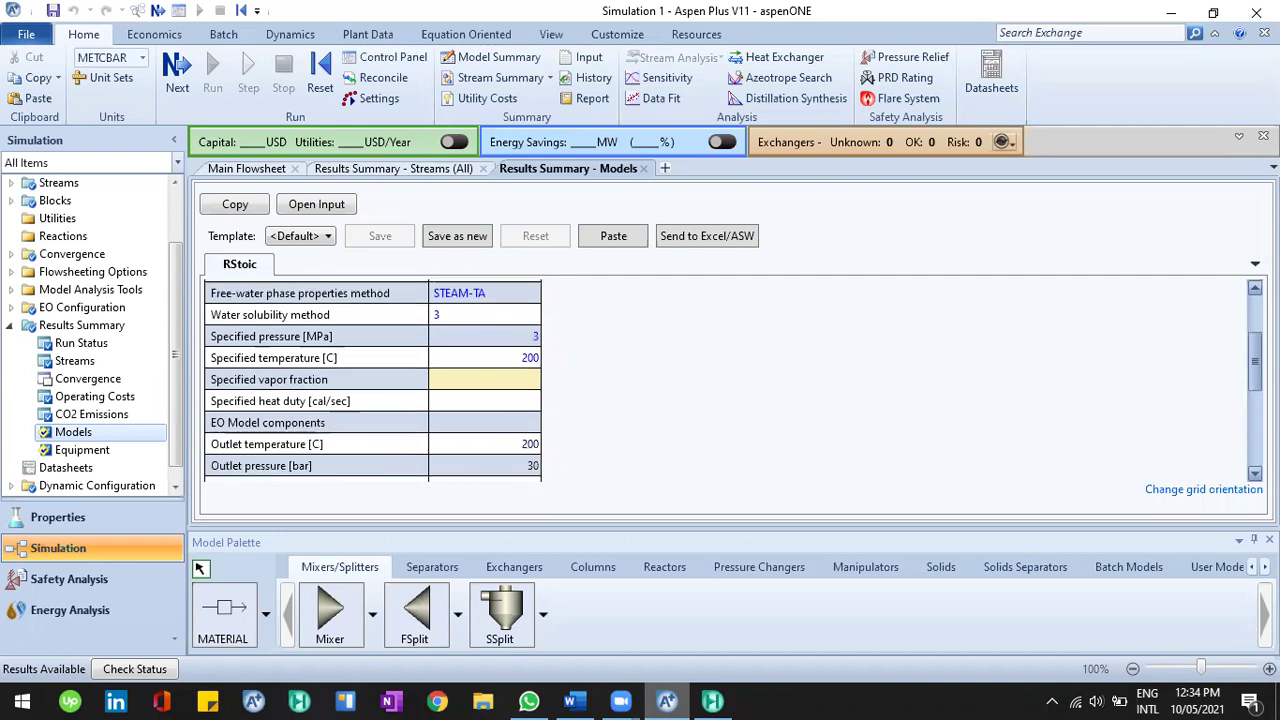
scroll(373, 380, down, 1)
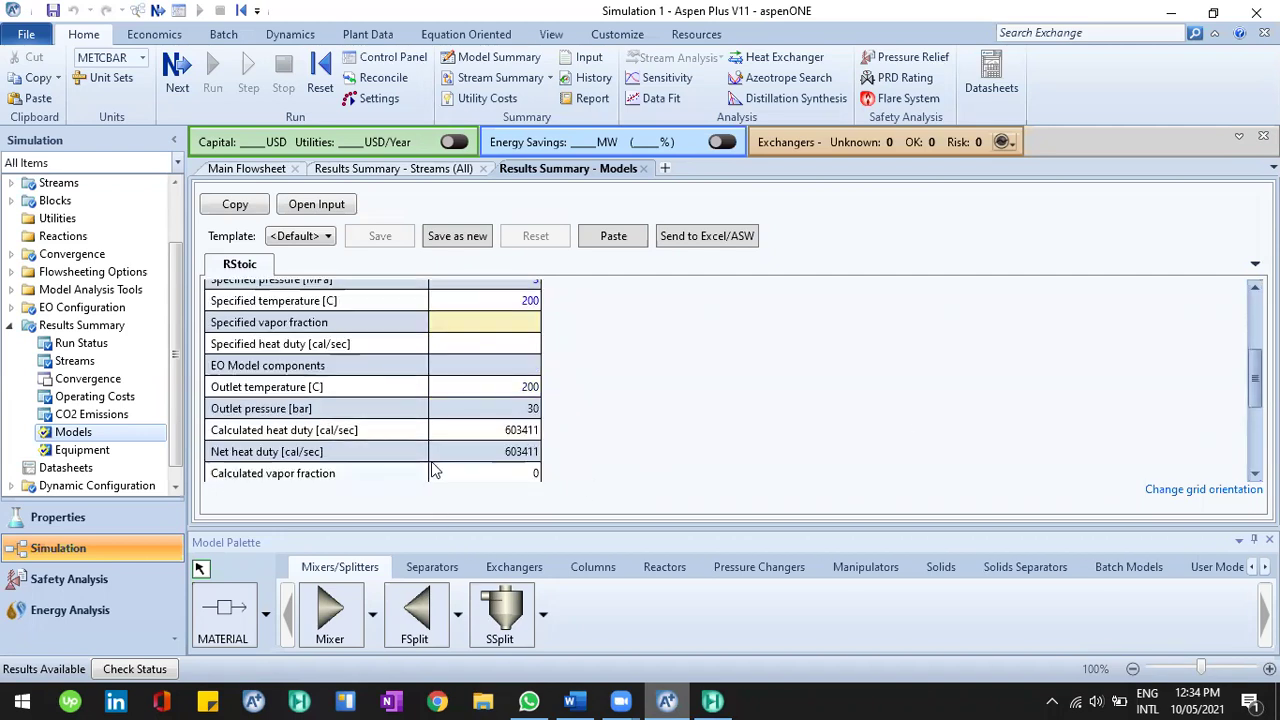
click(338, 452)
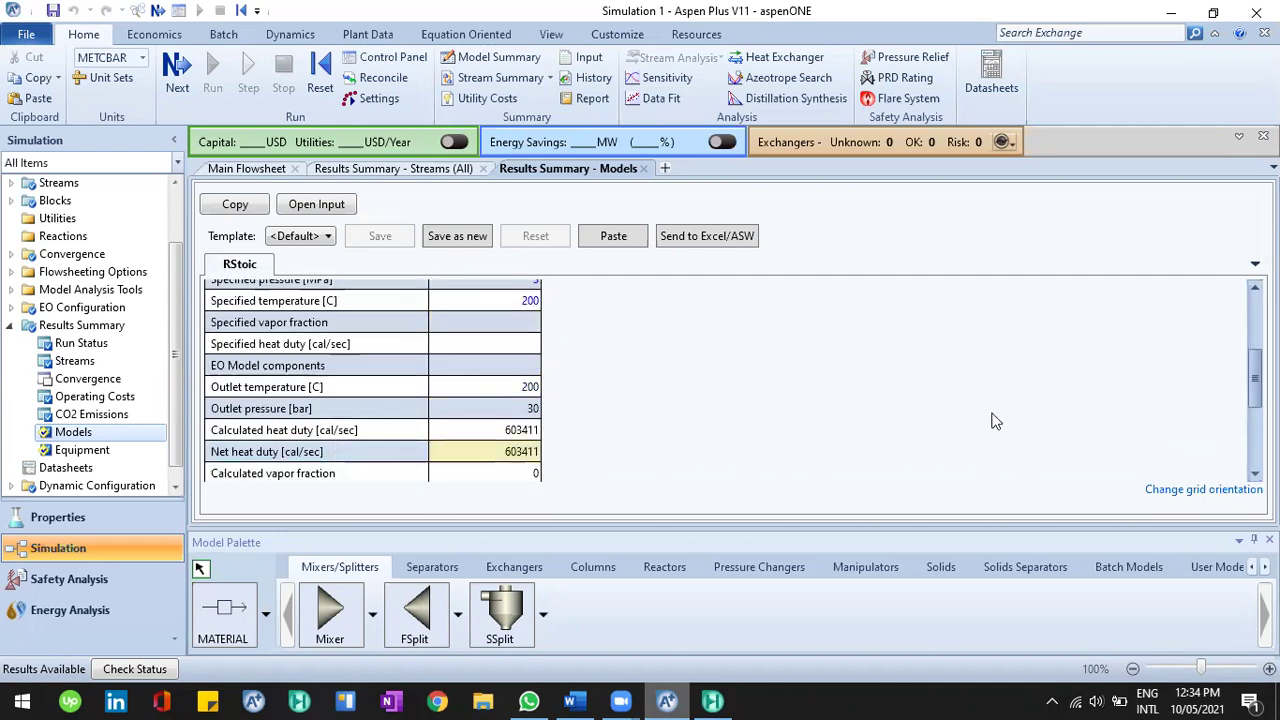
scroll(598, 366, down, 1)
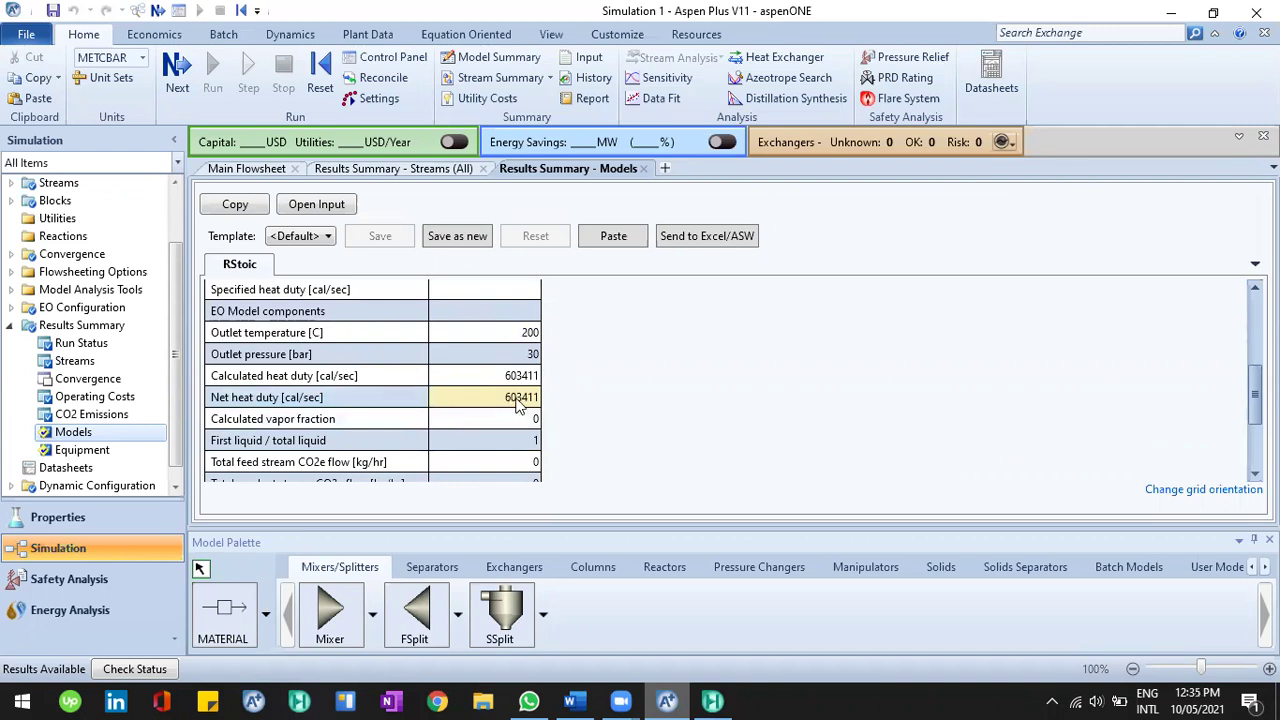
Switch to the Word problem statement and review the heat duty question, both reactions and the reference temperature for the heat of reaction.
click(576, 701)
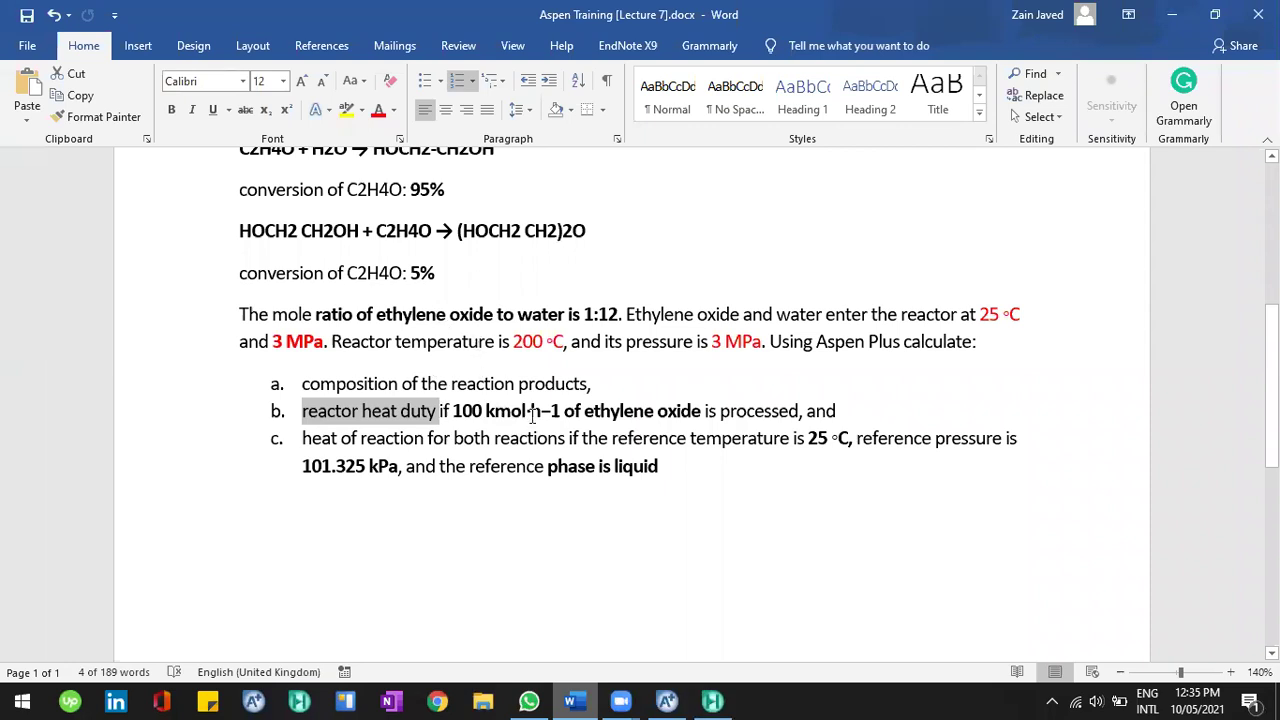
click(530, 412)
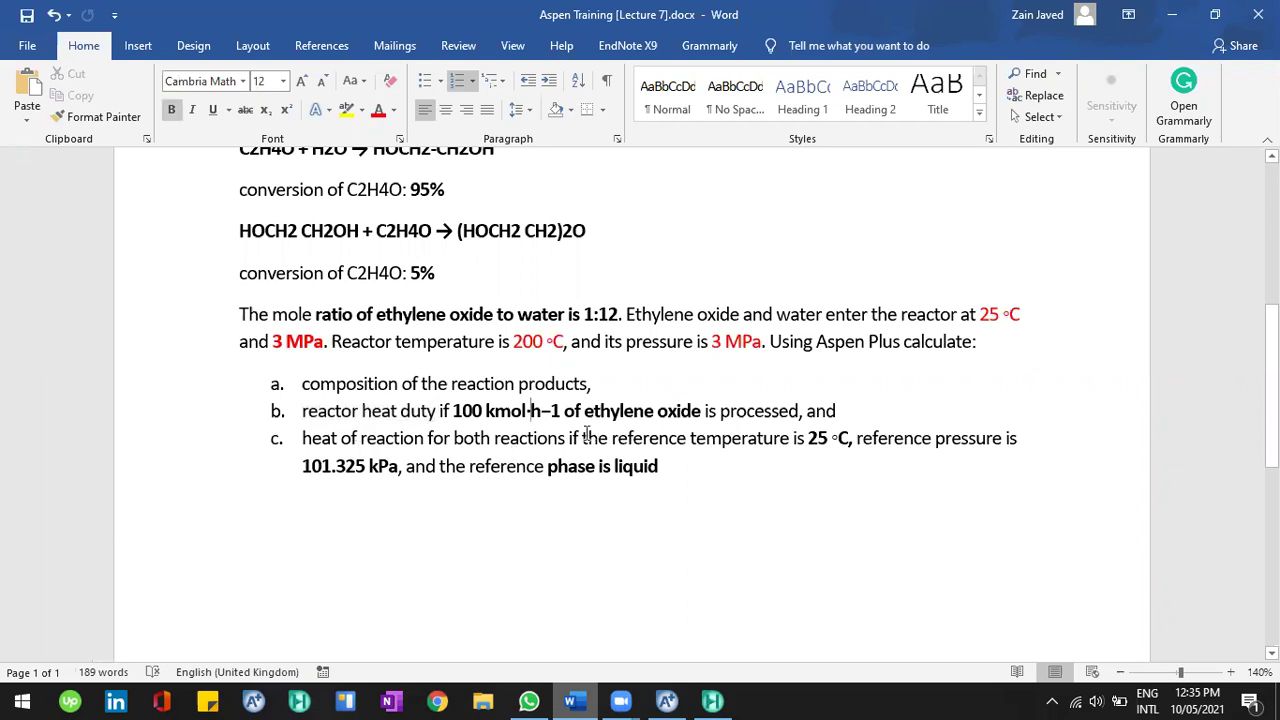
scroll(448, 259, up, 1)
click(510, 292)
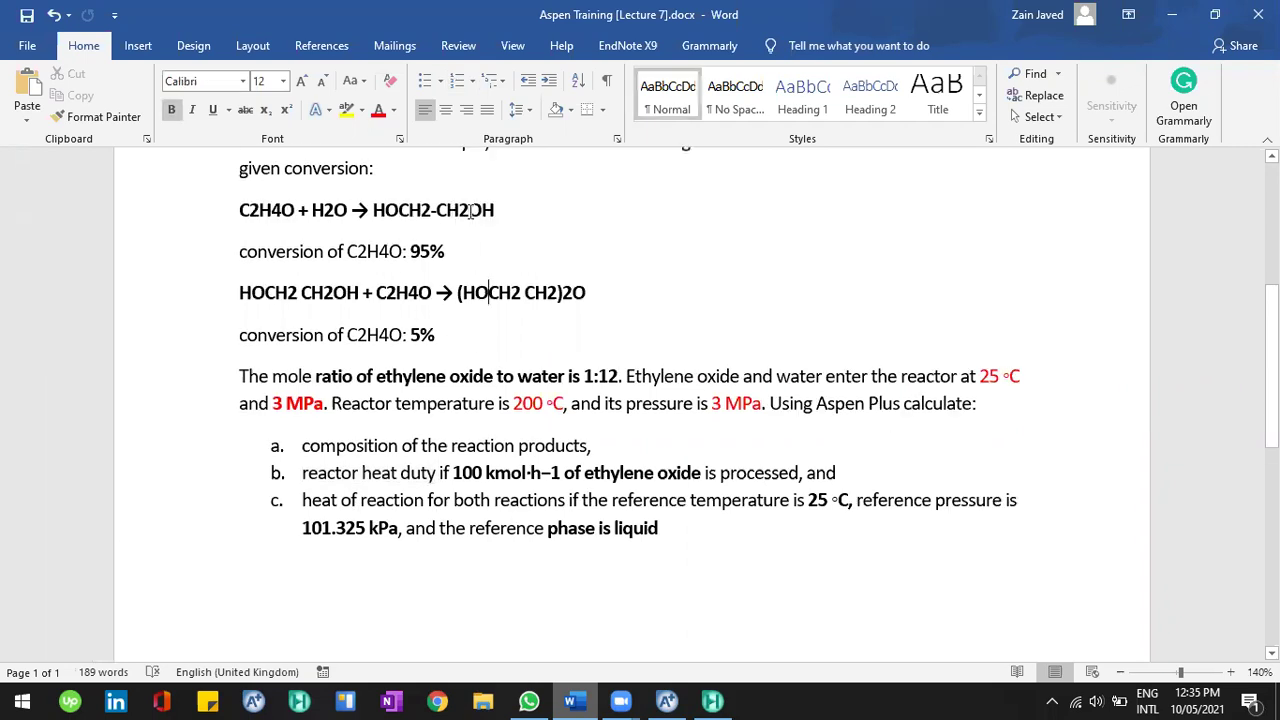
scroll(570, 358, down, 1)
scroll(748, 460, down, 1)
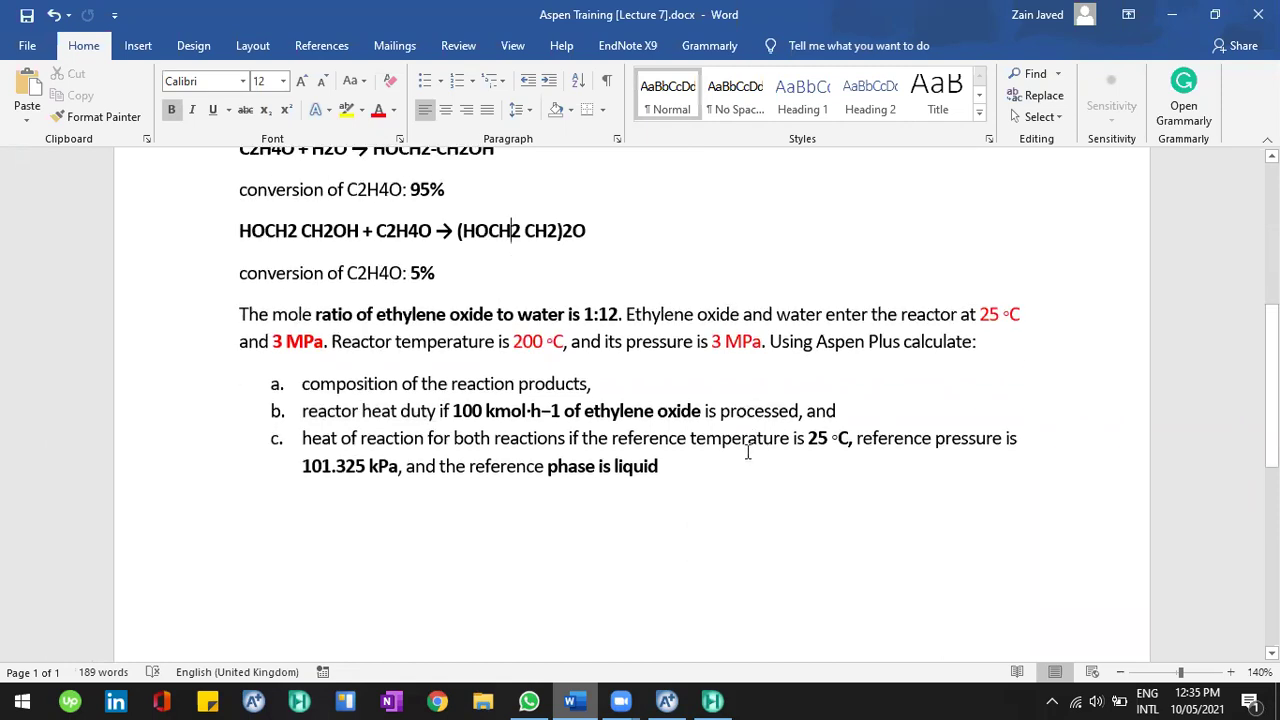
click(835, 442)
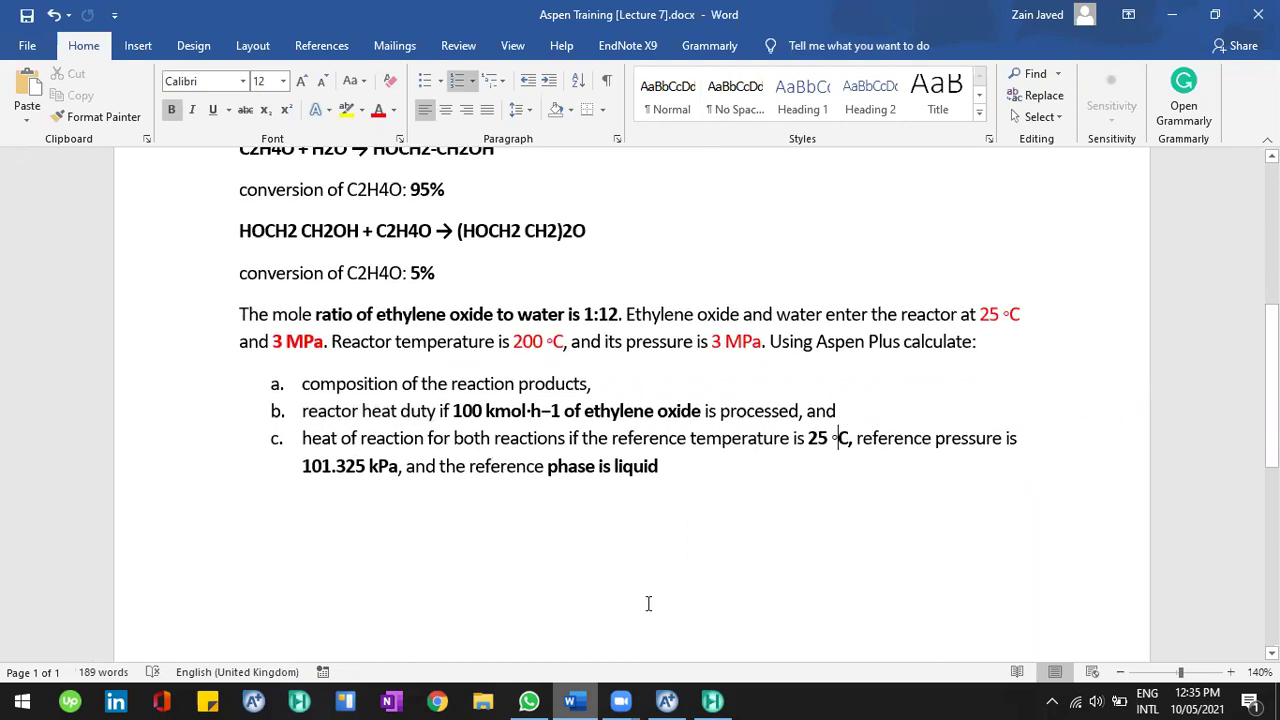
Return to Aspen Plus and open the results of the CONVR block to view its heat duty summary.
key(alt+Tab)
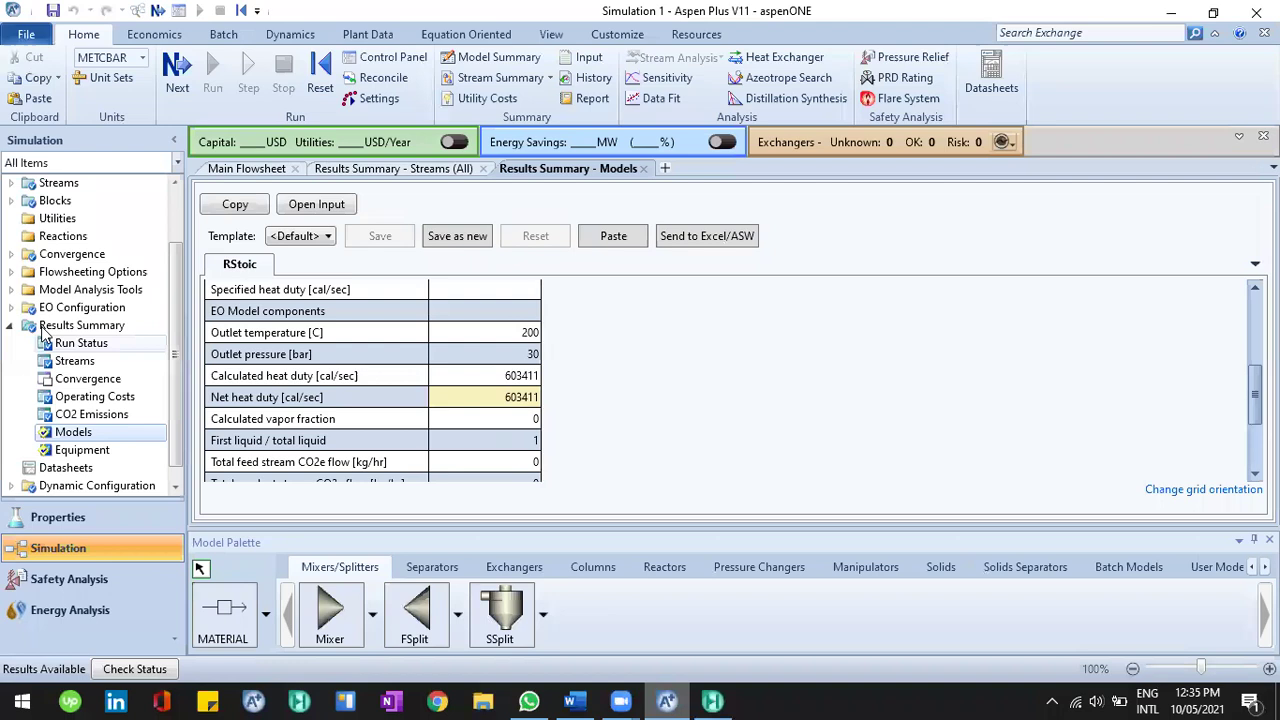
click(16, 336)
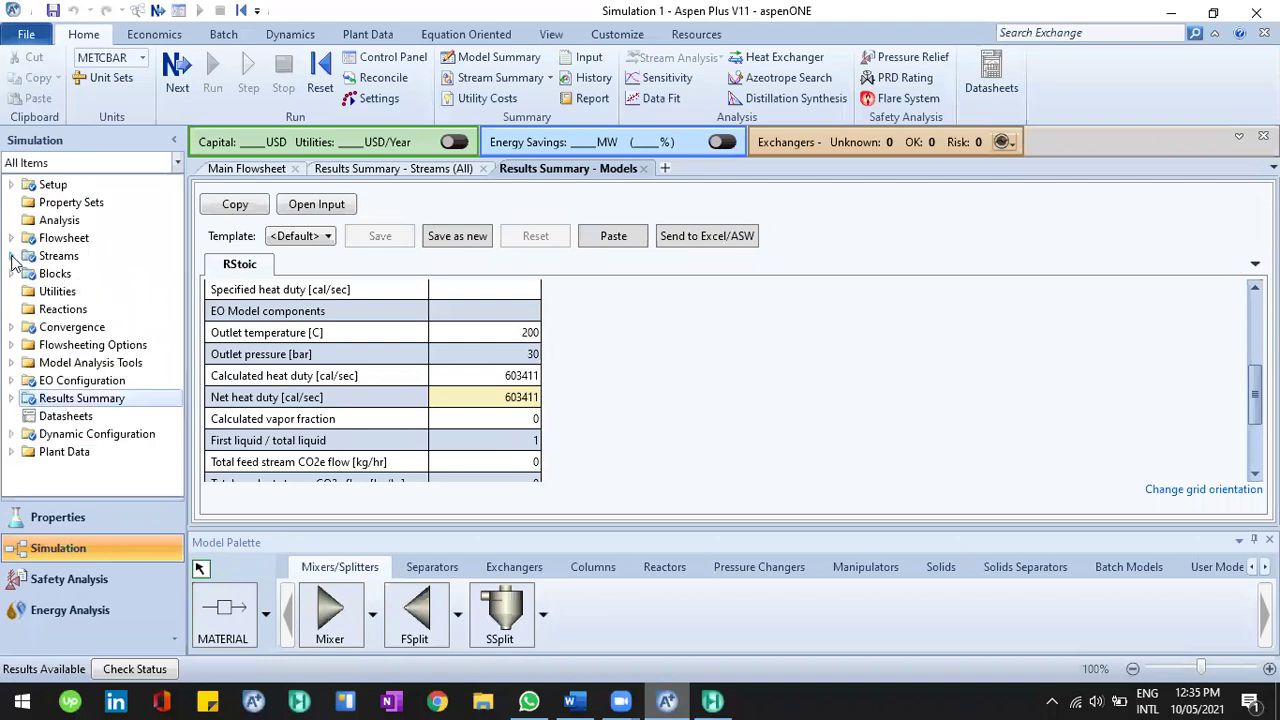
click(12, 256)
click(13, 257)
click(12, 274)
click(25, 291)
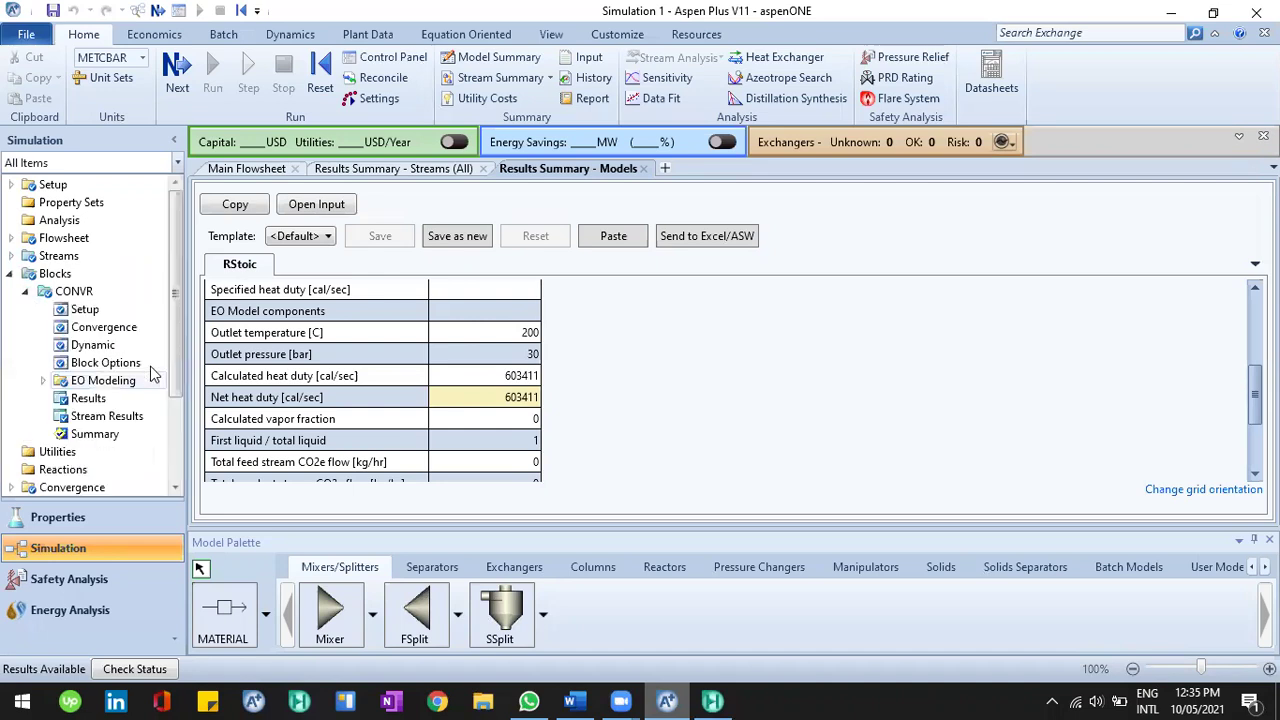
click(125, 400)
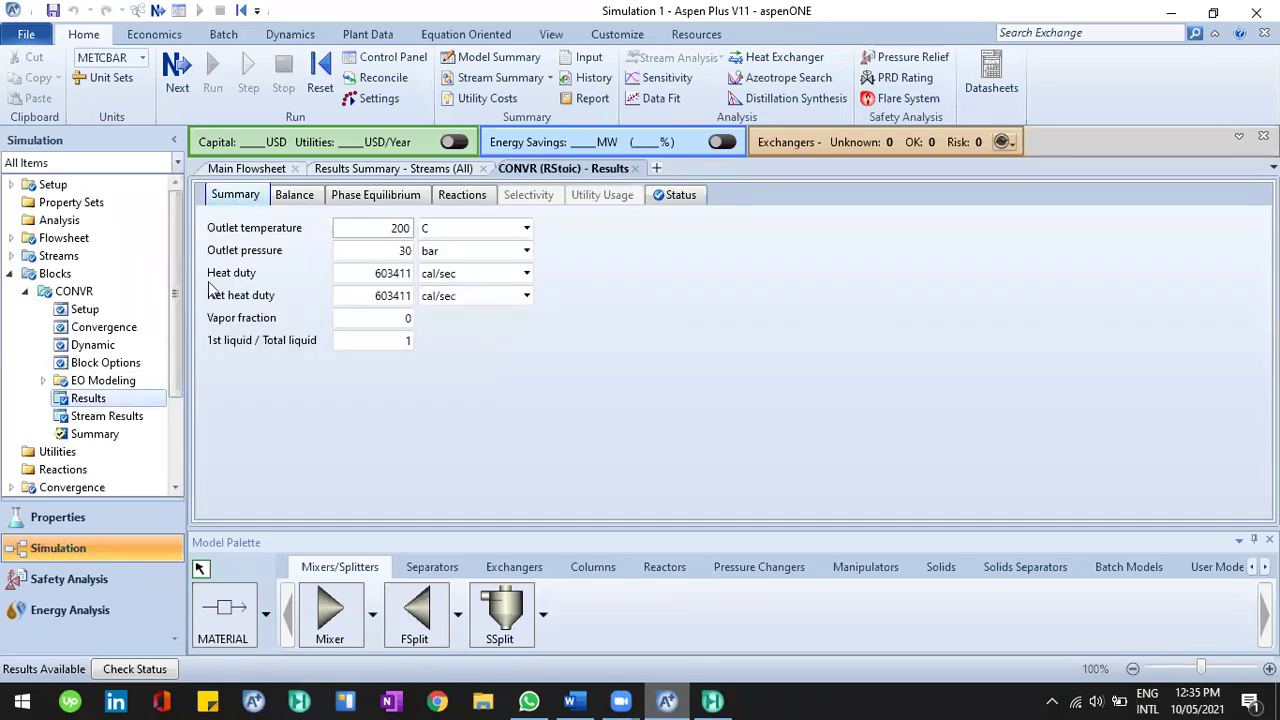
Identify the CONVR reactor on the main flowsheet and reopen its block results from the simulation tree.
click(225, 169)
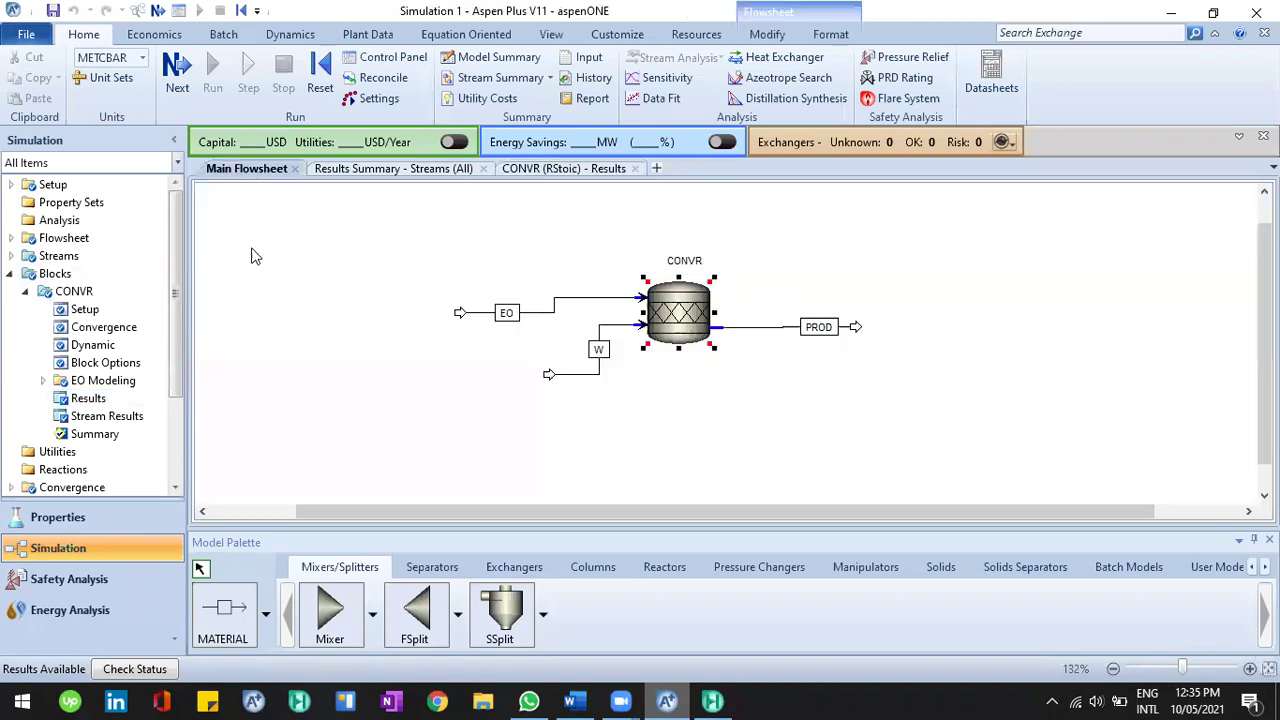
click(722, 316)
click(678, 318)
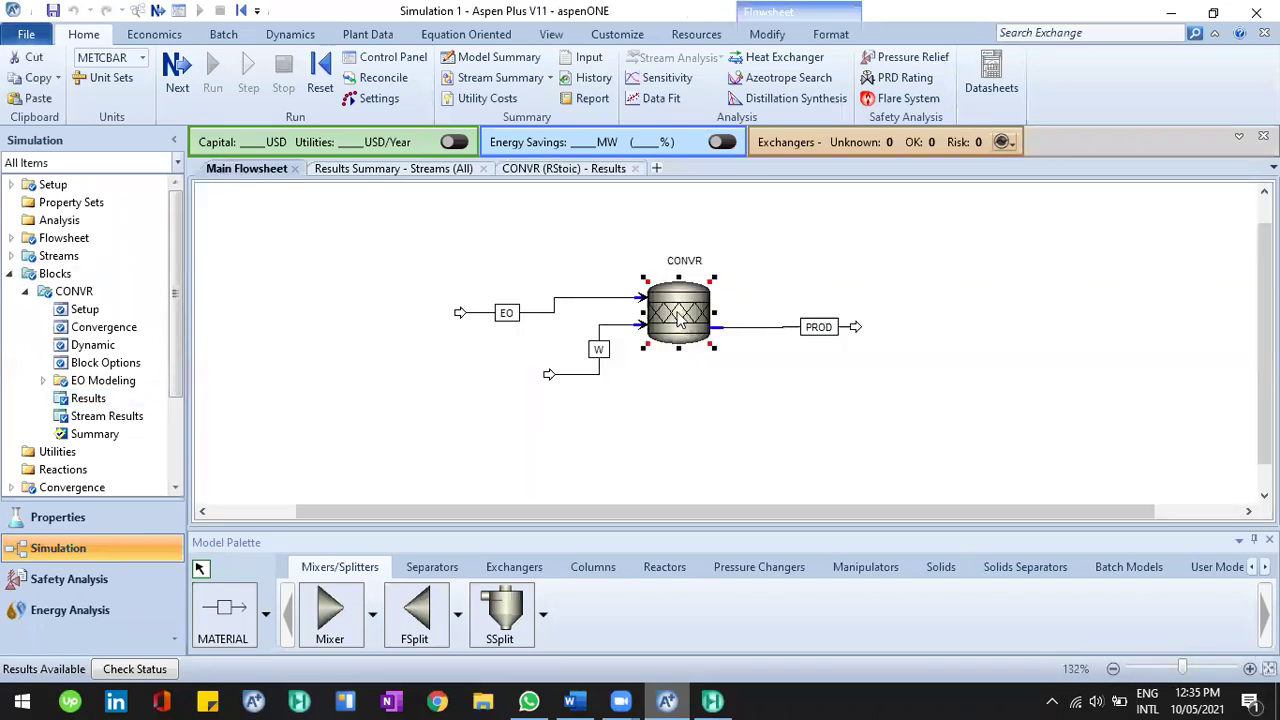
click(687, 262)
double_click(50, 291)
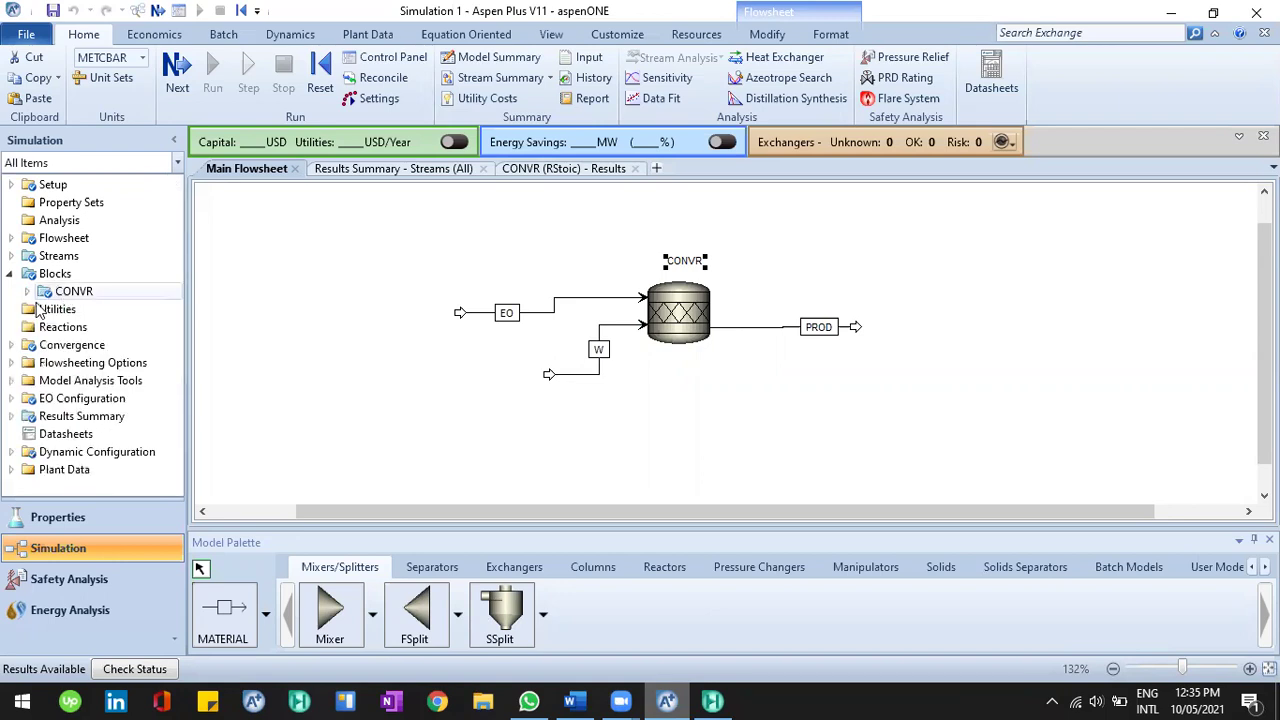
click(28, 292)
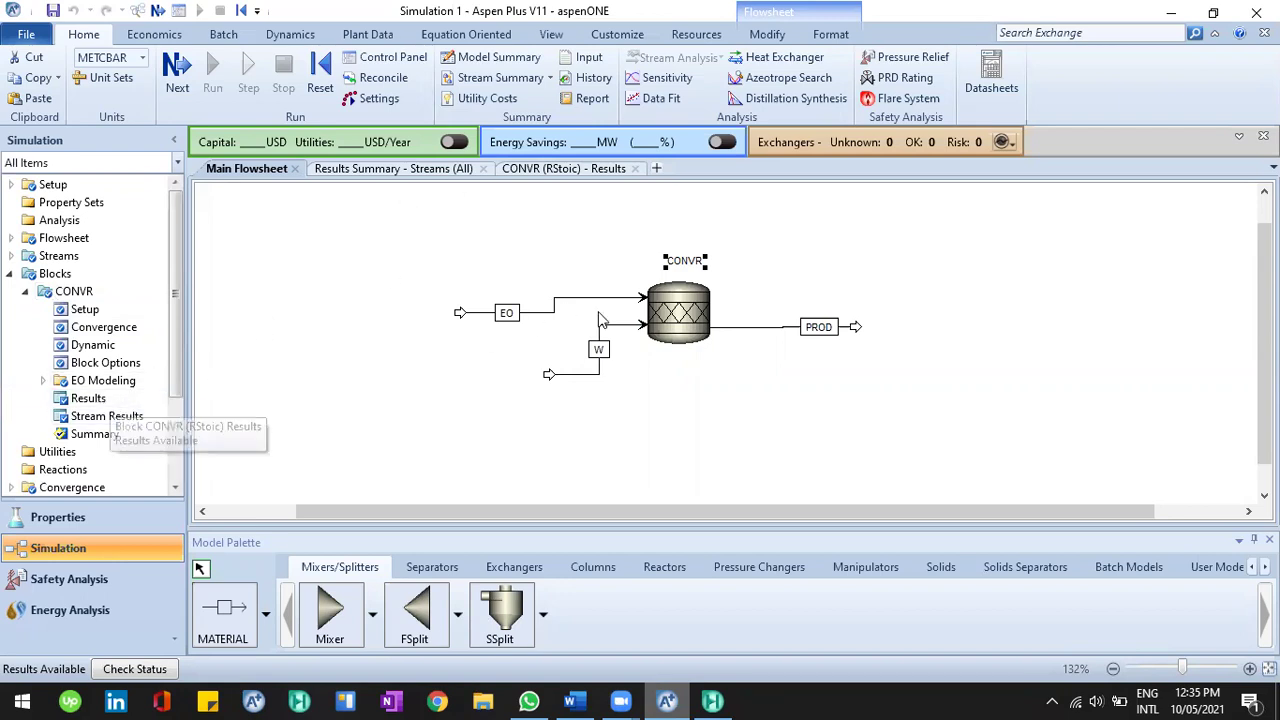
click(677, 306)
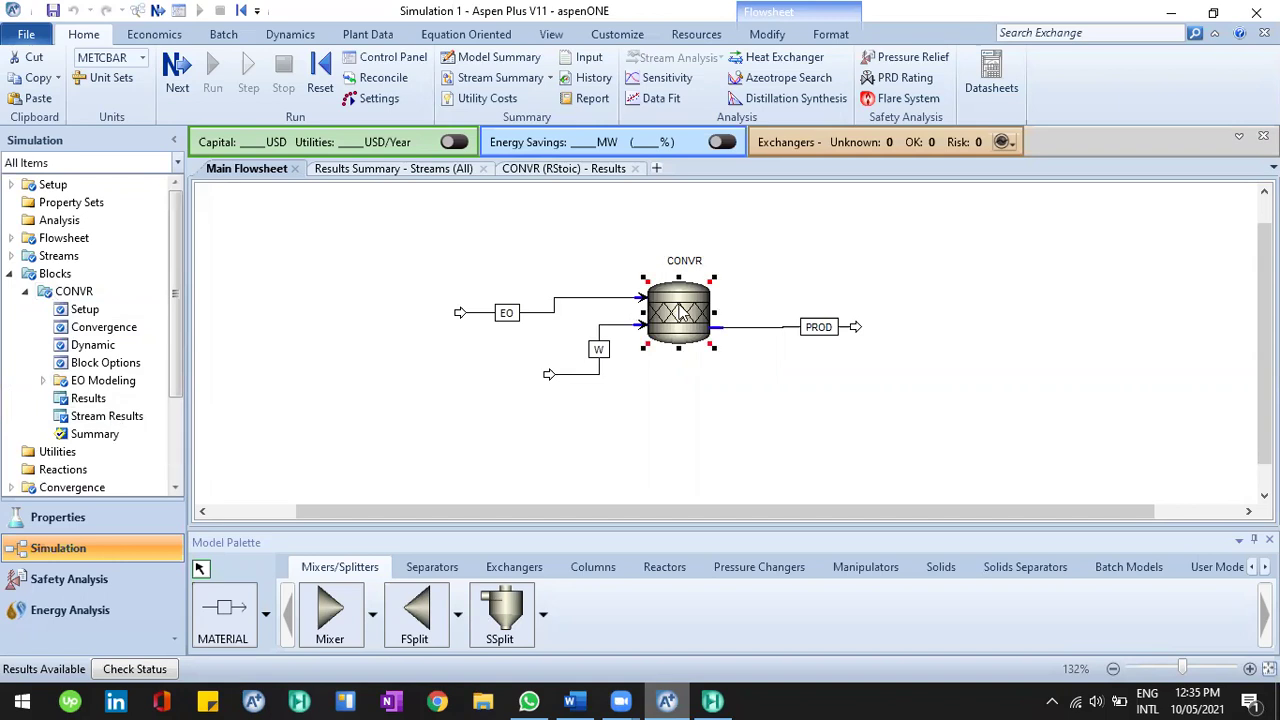
click(111, 400)
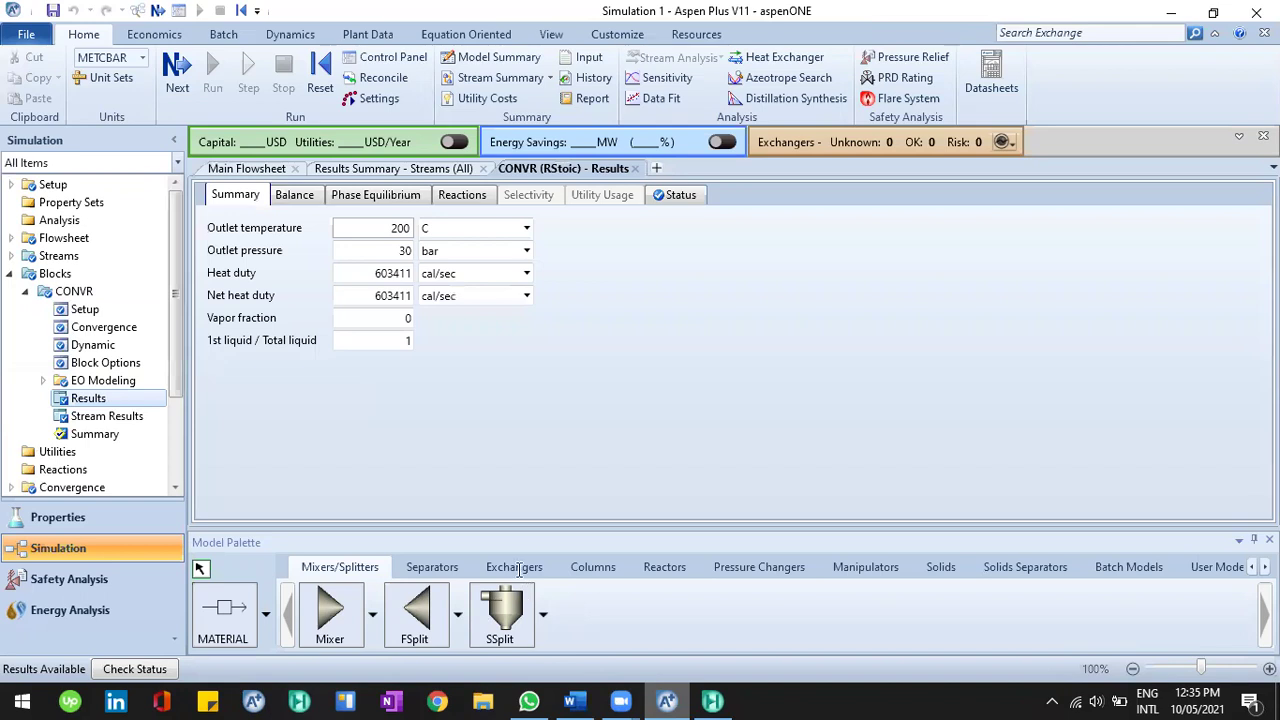
Compare the heat of reaction question in Word with the CONVR block's reaction results in Aspen Plus.
click(574, 700)
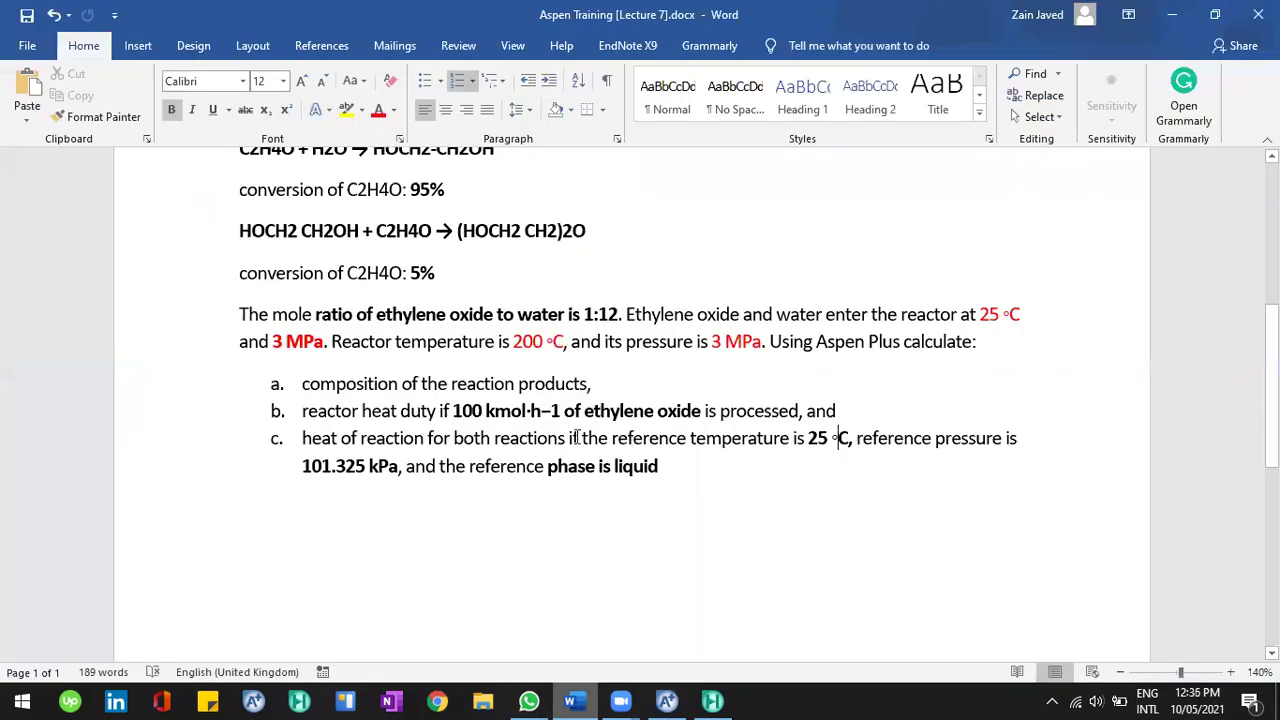
drag(360, 441, 452, 441)
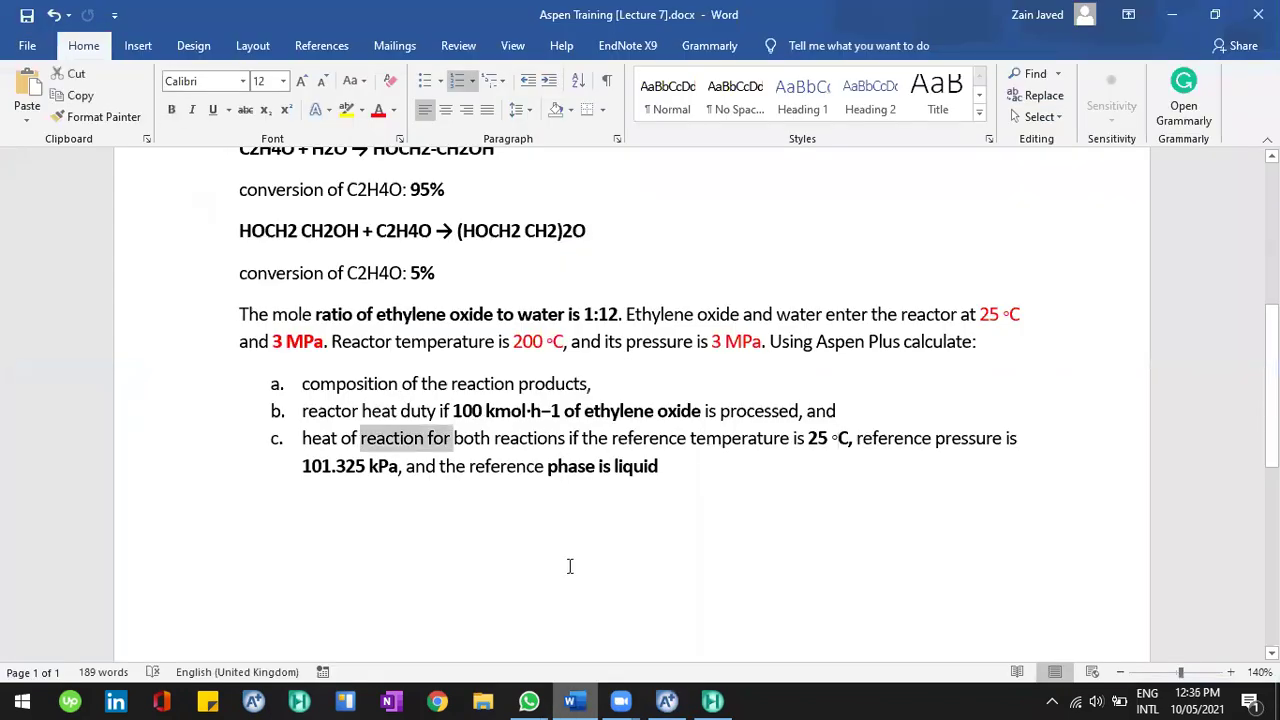
click(667, 700)
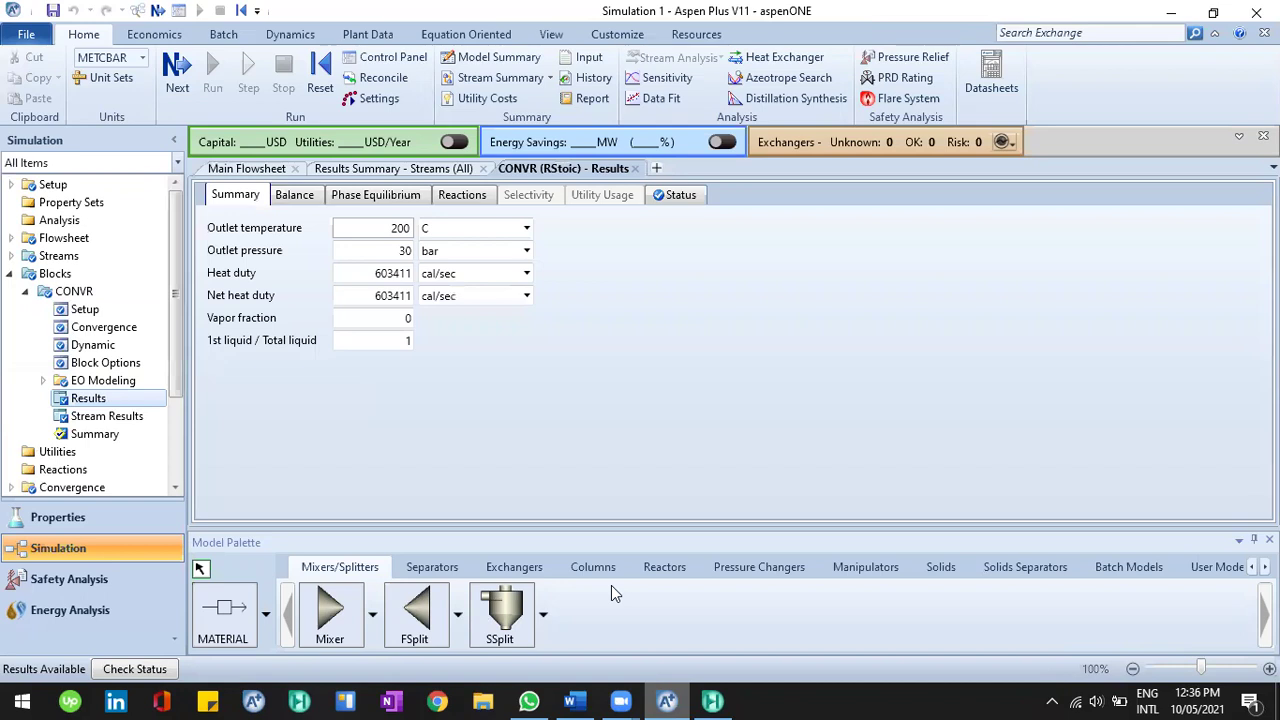
click(474, 196)
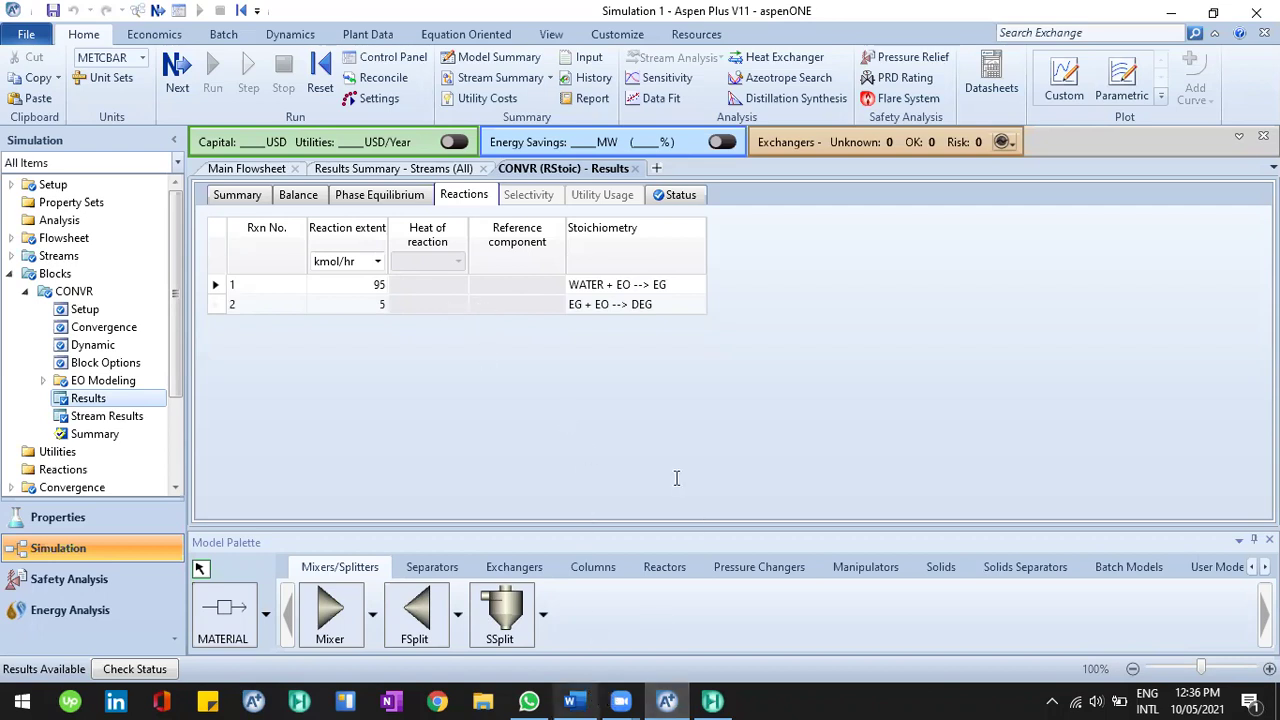
key(alt+Tab)
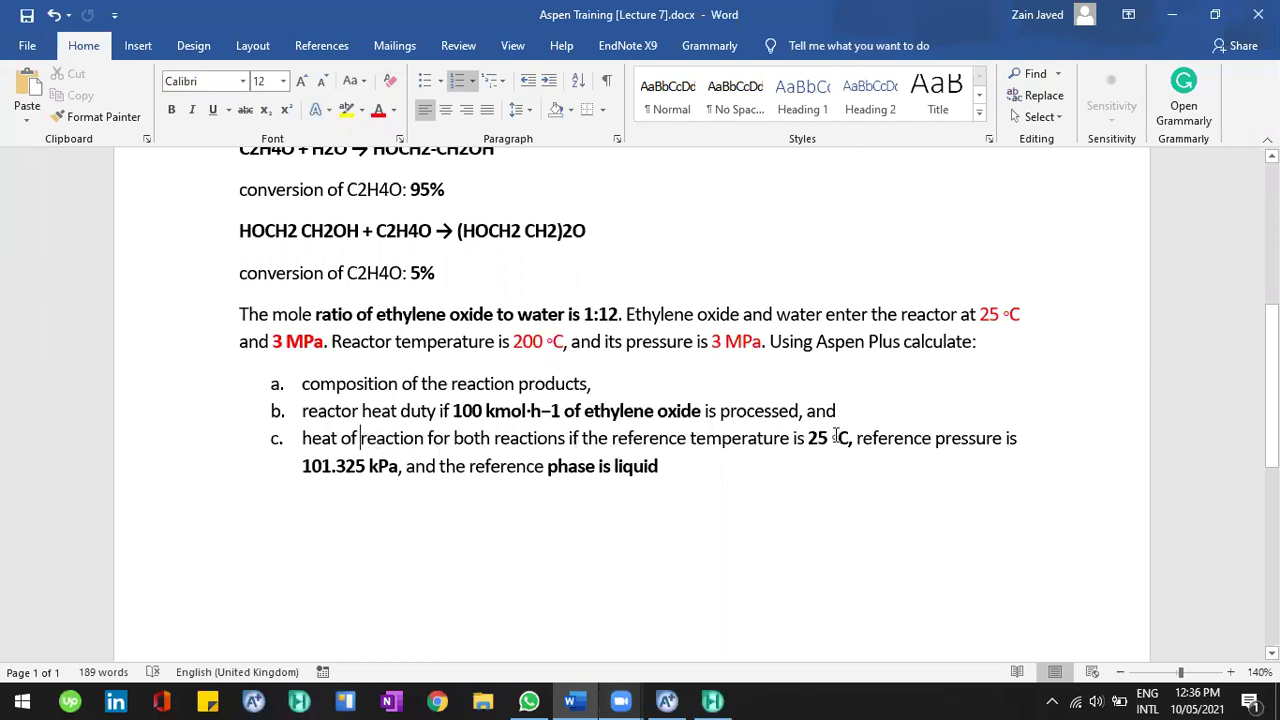
Check the heat of reaction reference temperature in the Word problem statement and return to the CONVR block input in Aspen Plus.
drag(849, 438, 821, 443)
key(shift+Left)
key(shift+Left)
key(shift+Left)
key(shift+Left)
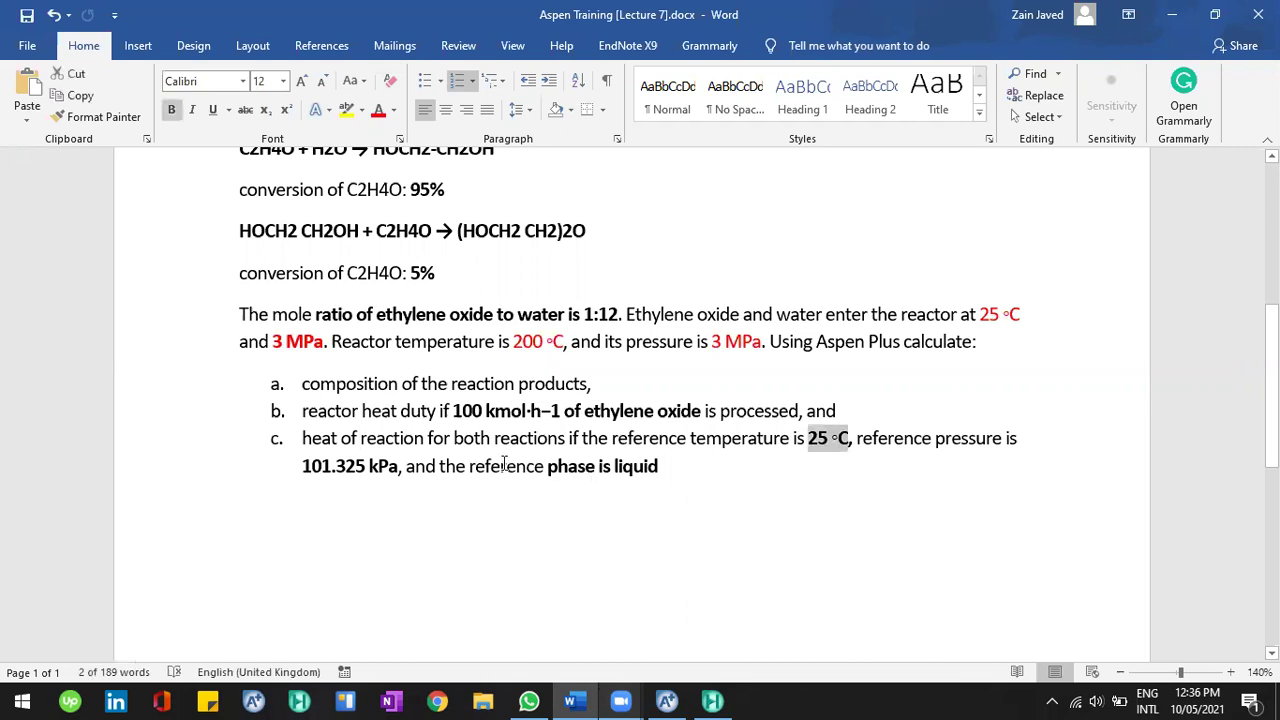
click(667, 700)
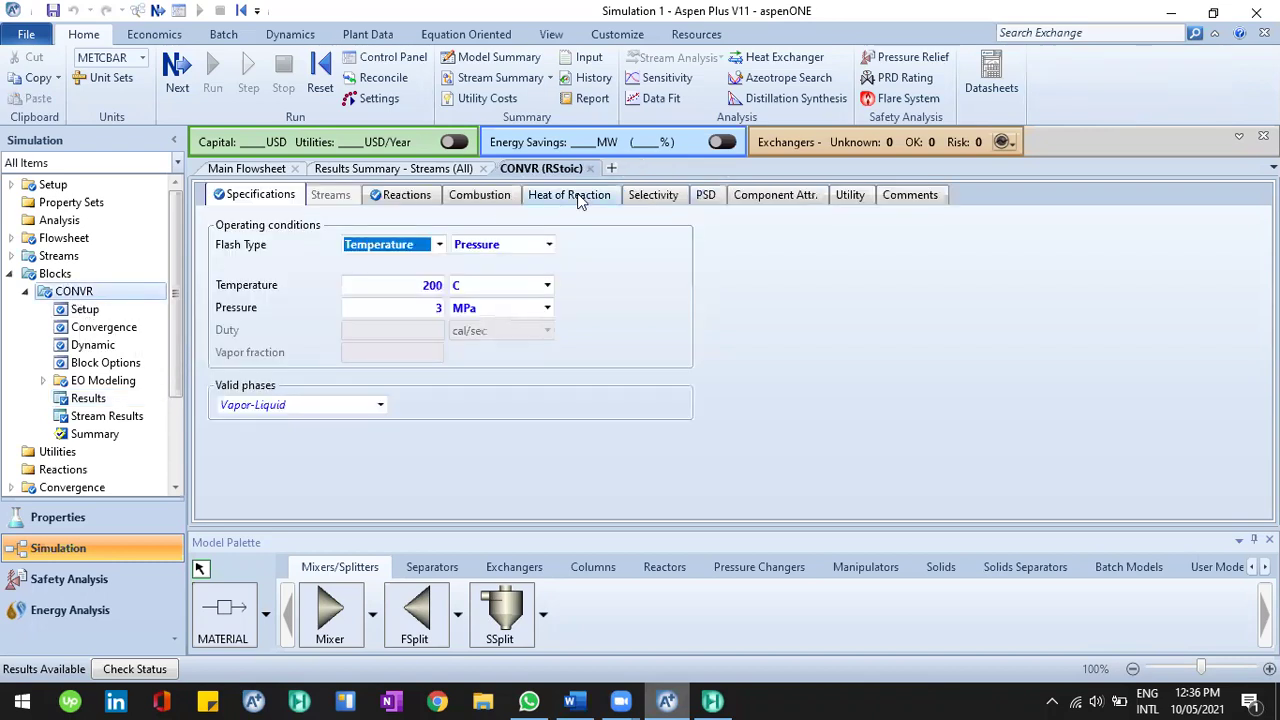
click(575, 700)
click(575, 700)
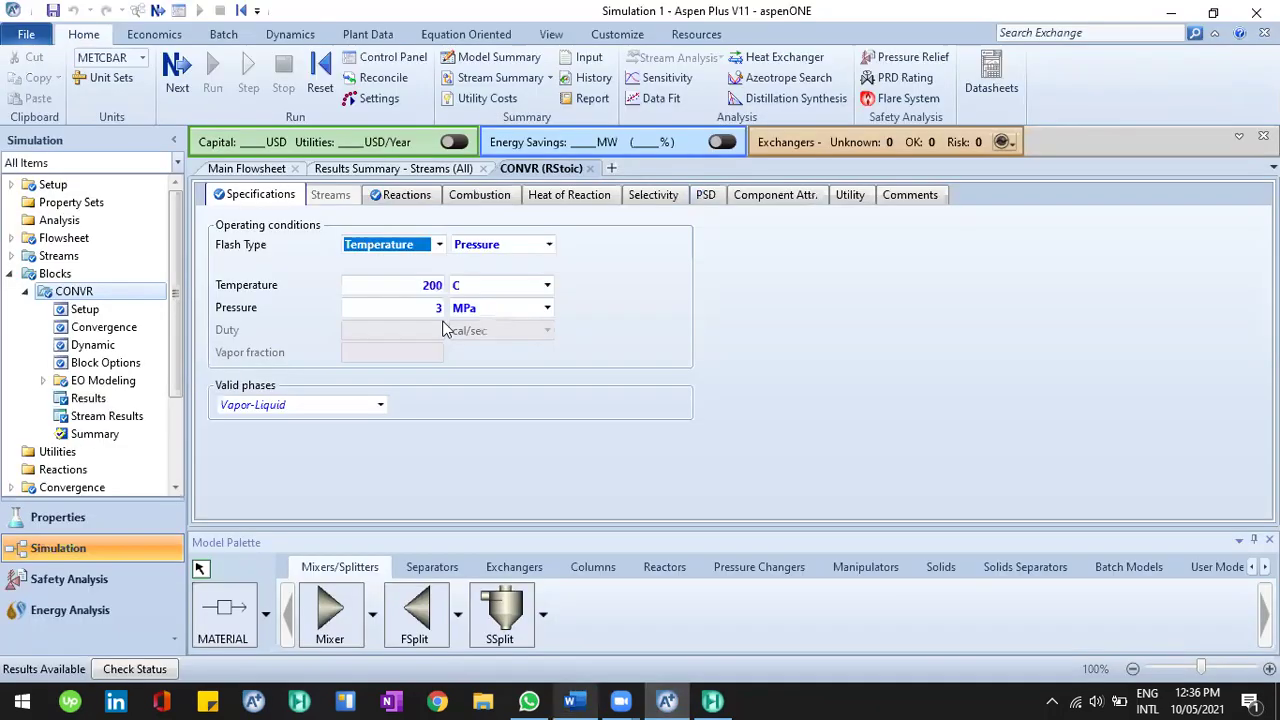
Review the CONVR block's specifications and reactions, and set its heat of reaction calculation type to report calculated heat of reaction.
click(420, 203)
click(264, 196)
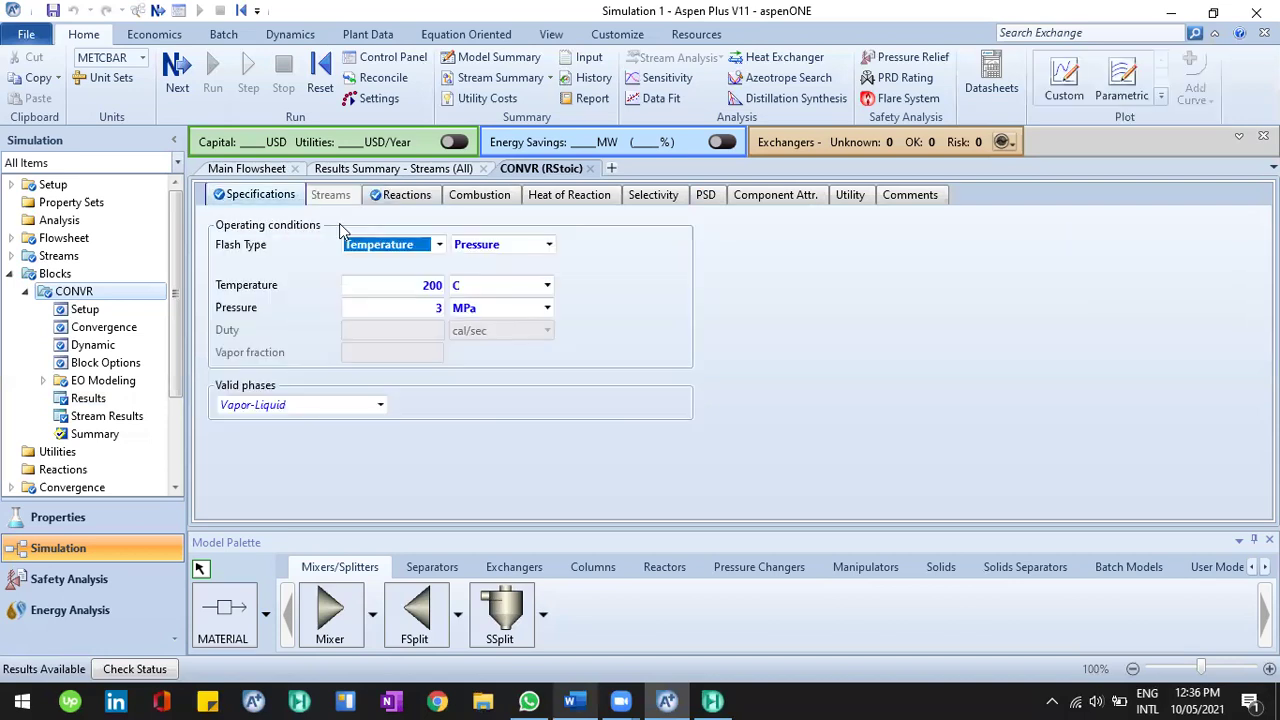
click(400, 197)
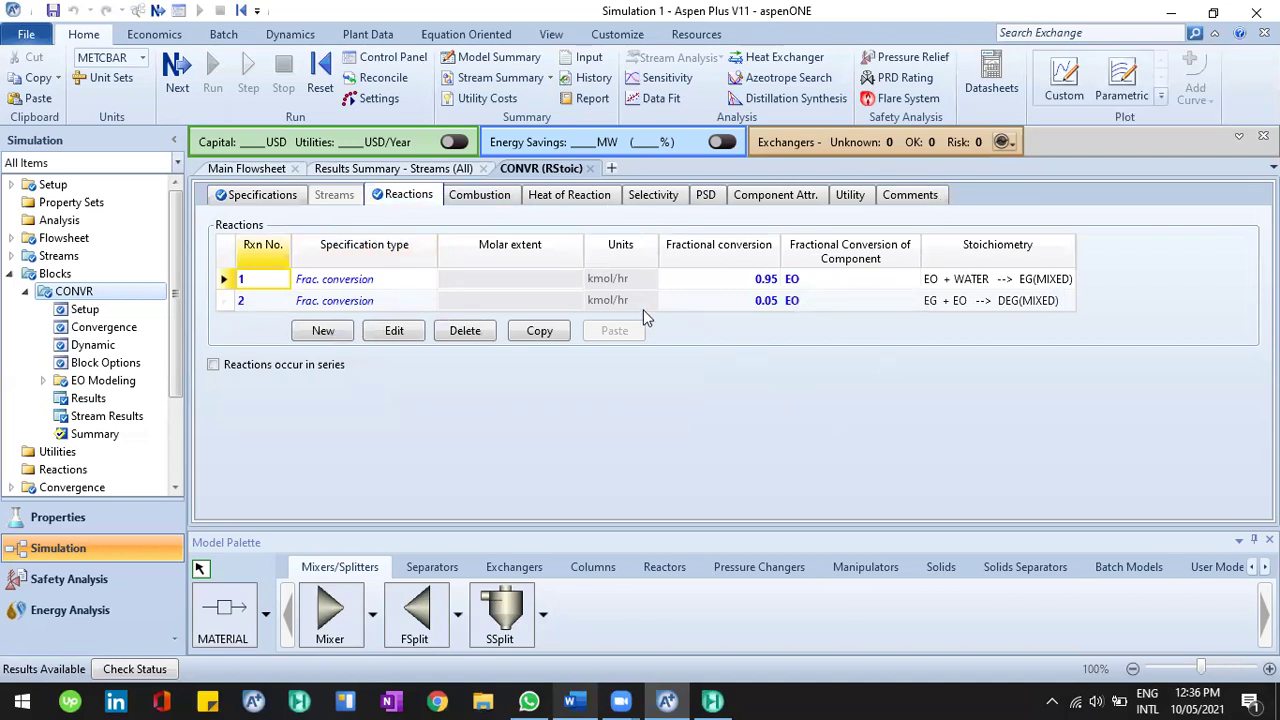
click(590, 205)
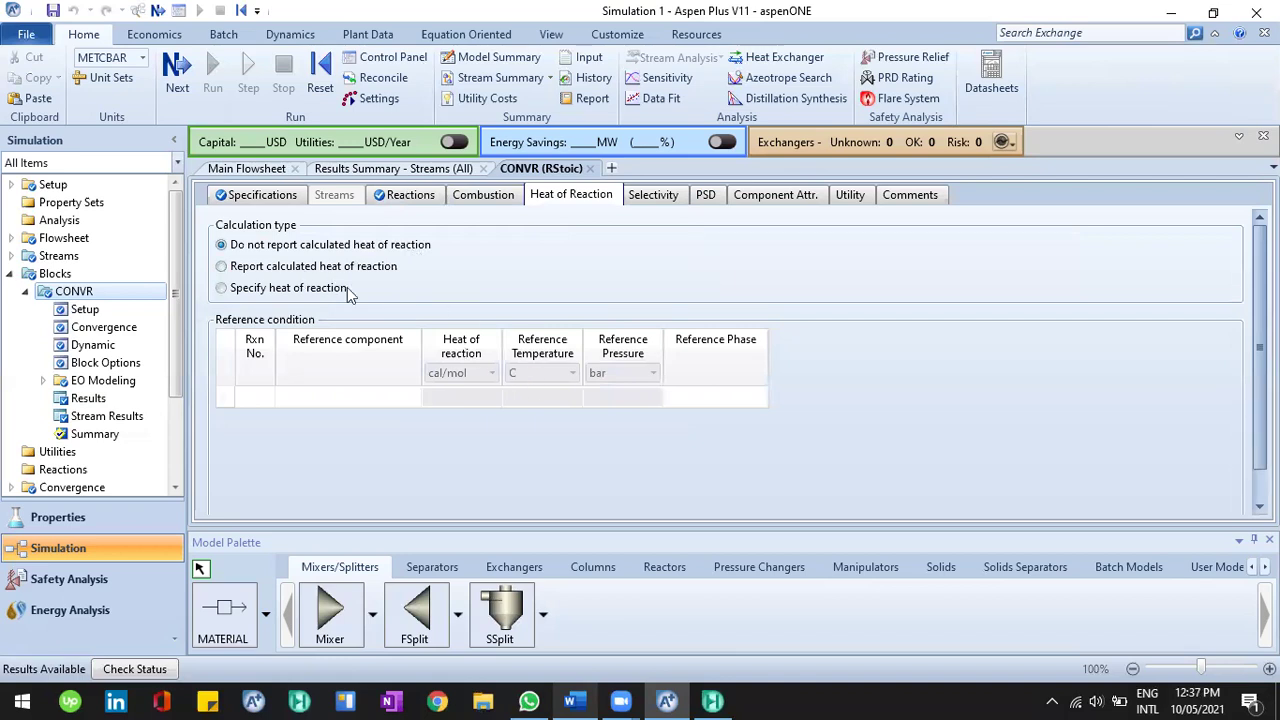
click(279, 268)
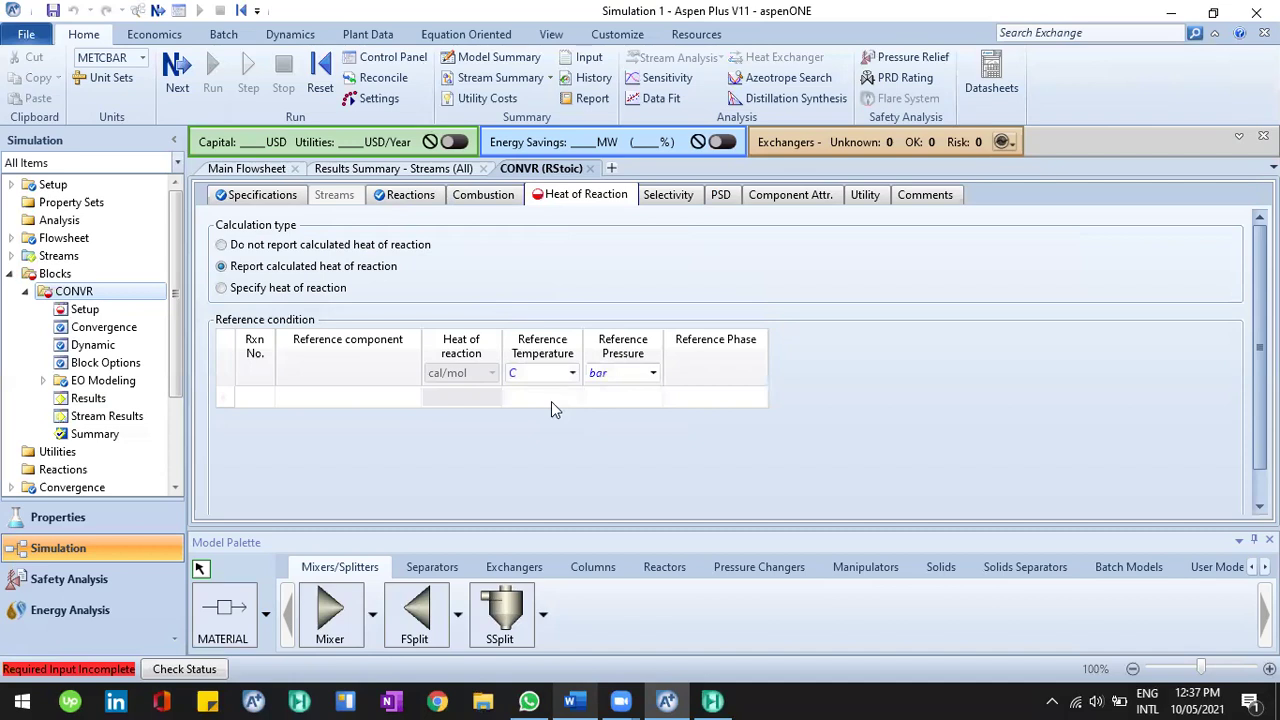
Enter a reference temperature of 25 C in the first row of the heat of reaction reference conditions.
click(551, 401)
click(387, 396)
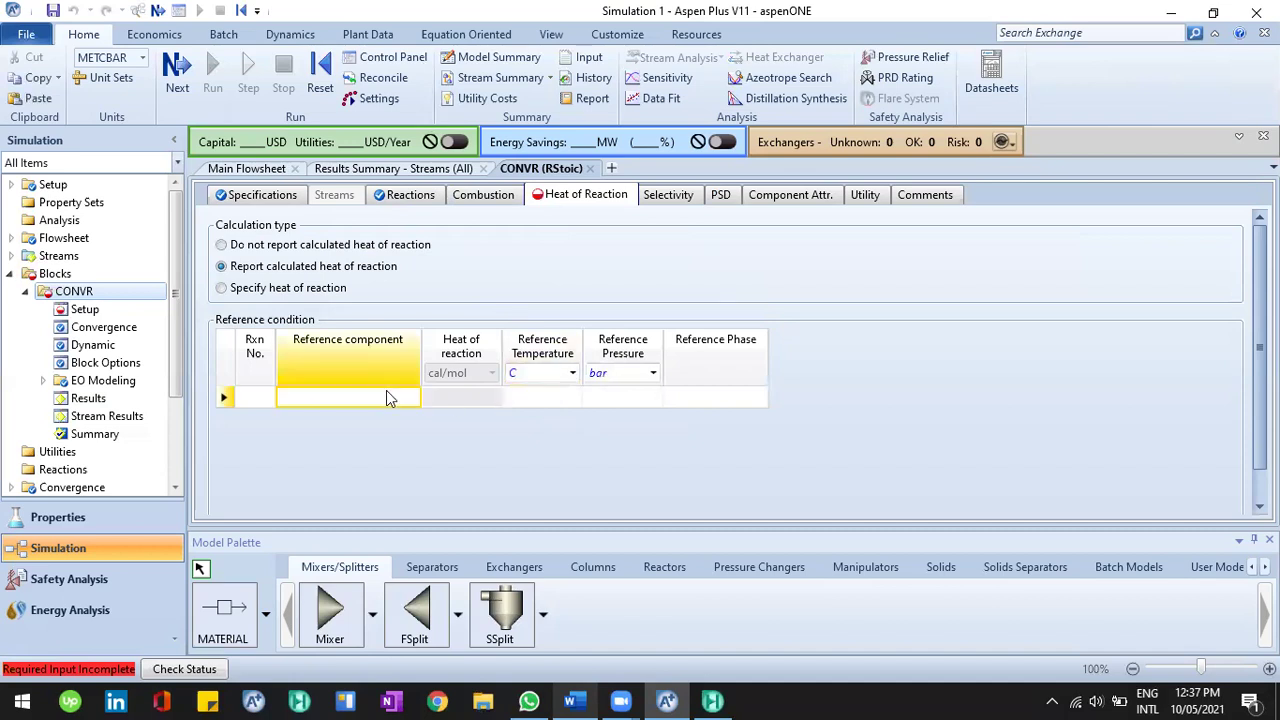
click(615, 397)
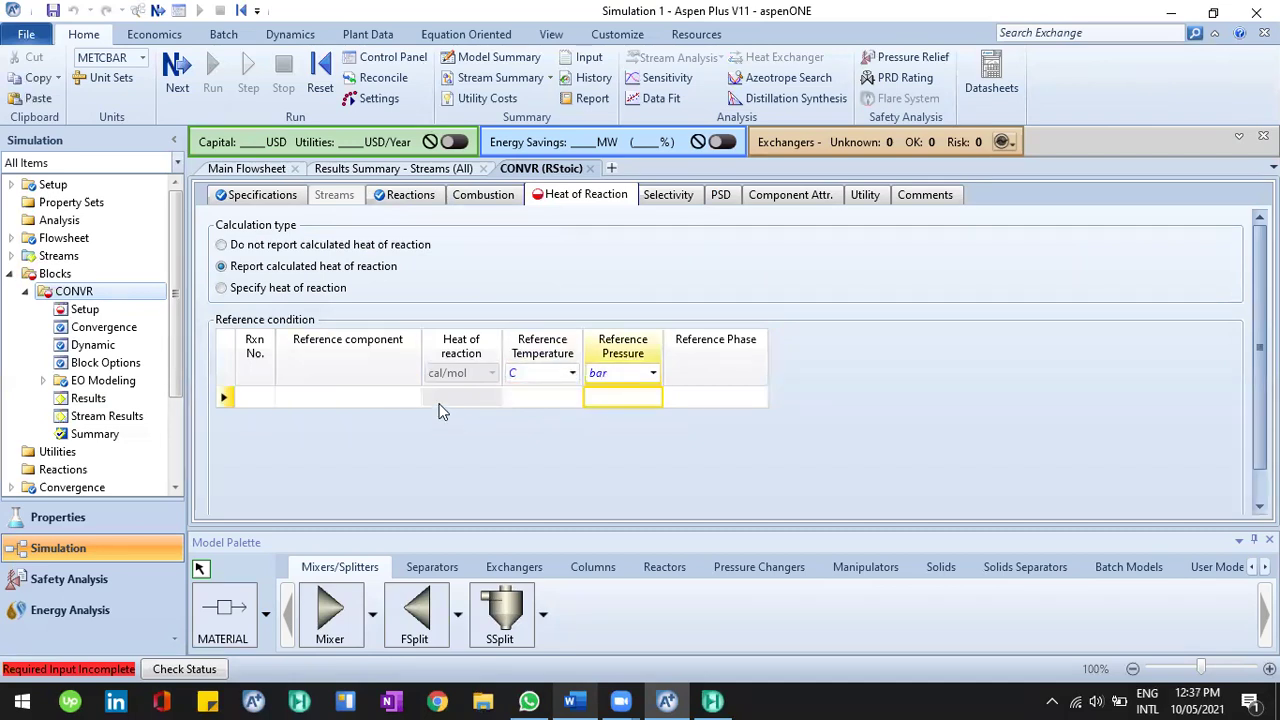
mouse_move(397, 397)
click(546, 397)
text(25)
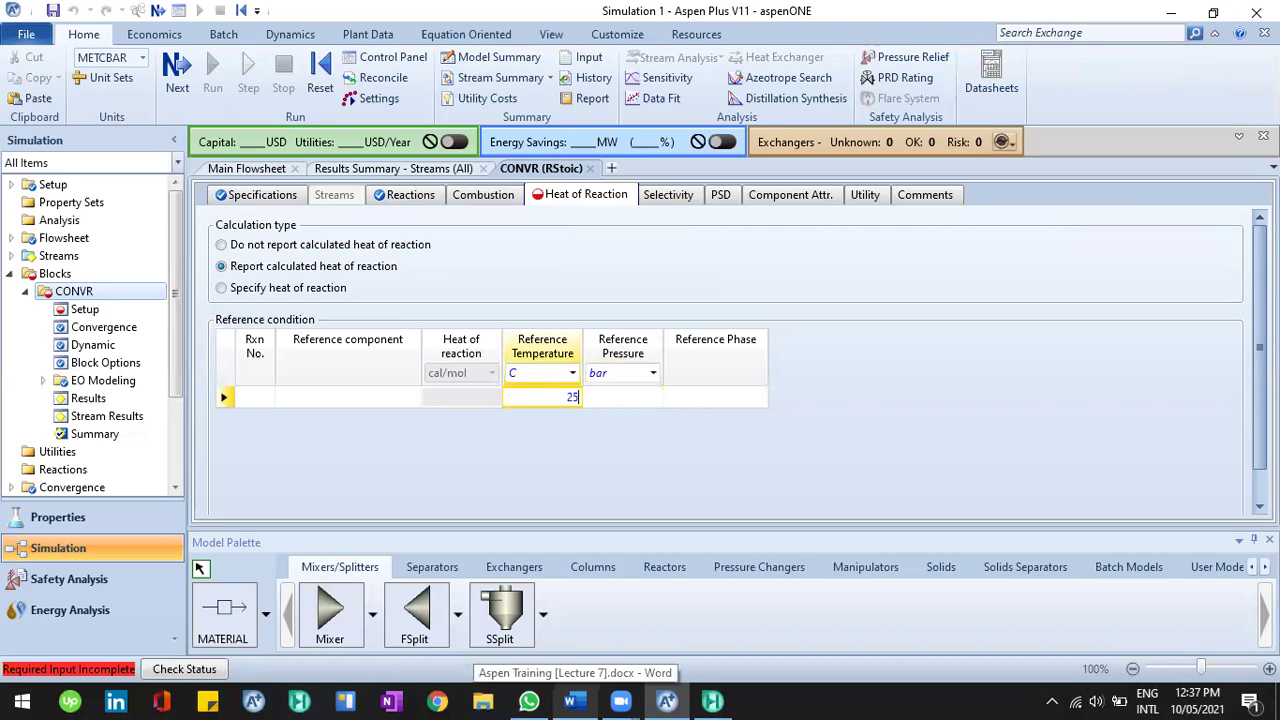
key(Return)
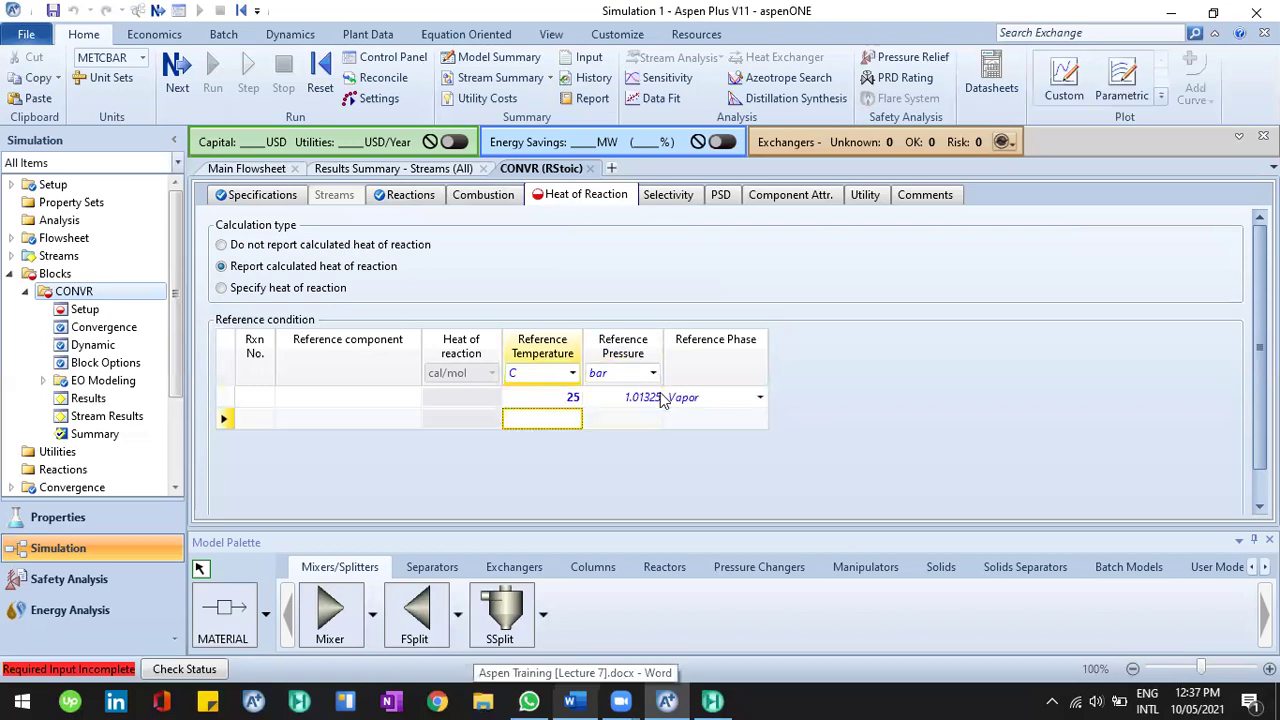
Check the reference pressure in the Word problem statement and set the first row's reference pressure to 101.325 kPa.
click(628, 397)
click(589, 698)
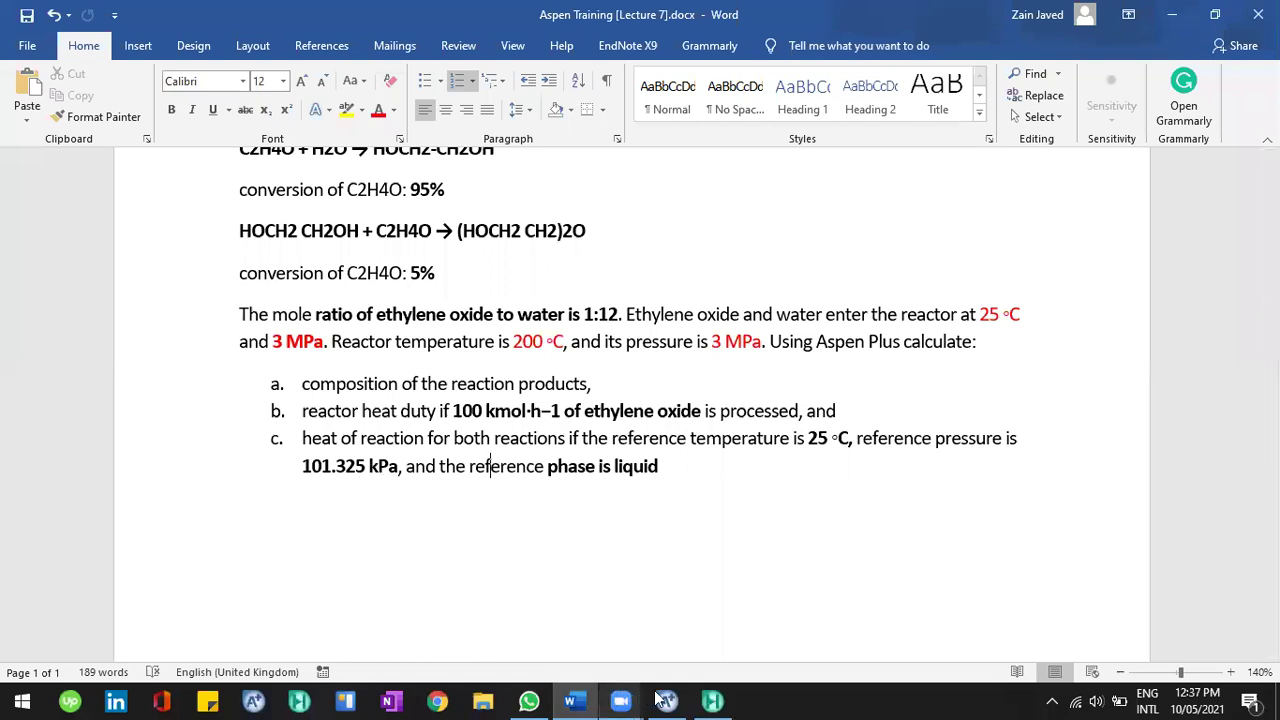
key(alt+Tab)
click(654, 373)
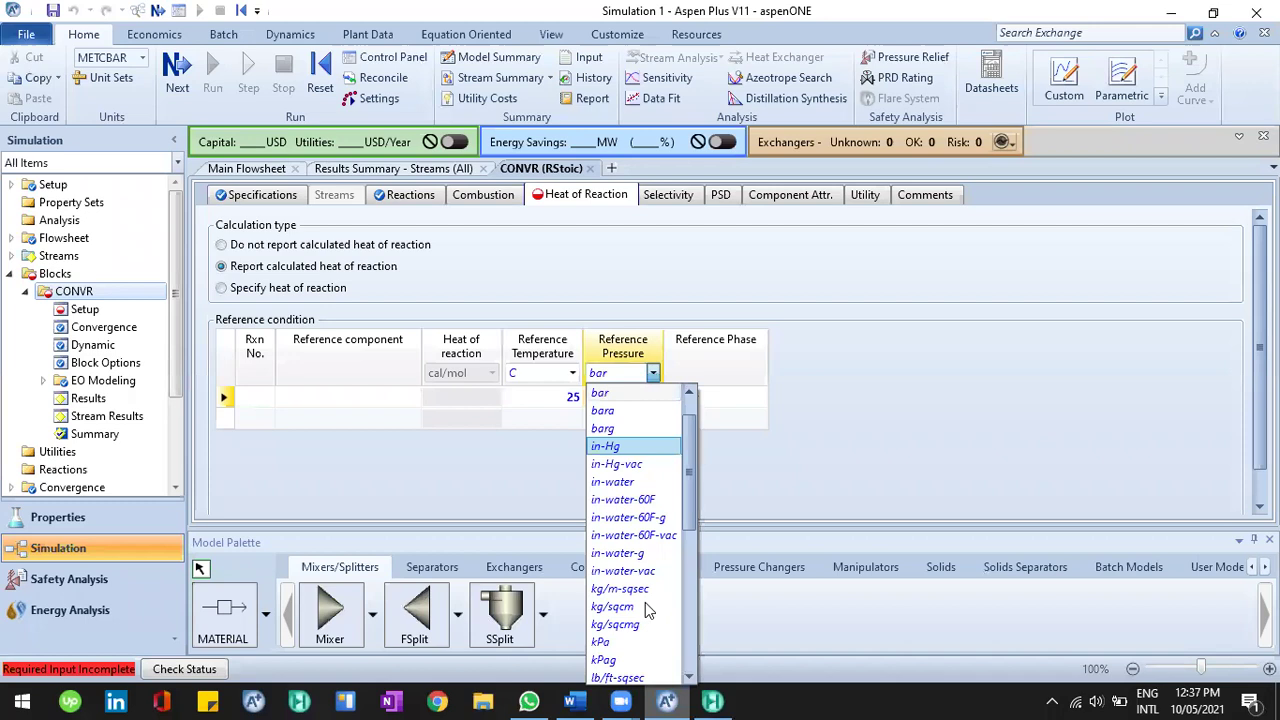
click(636, 643)
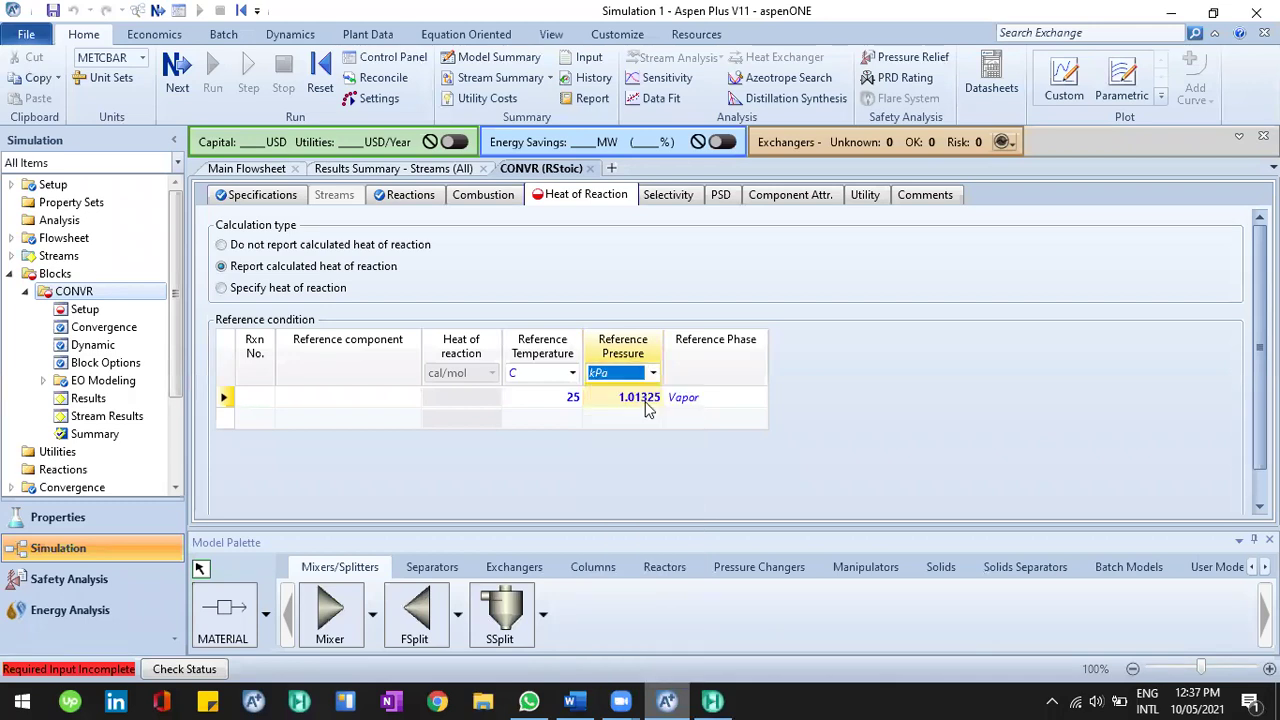
click(647, 400)
text(10)
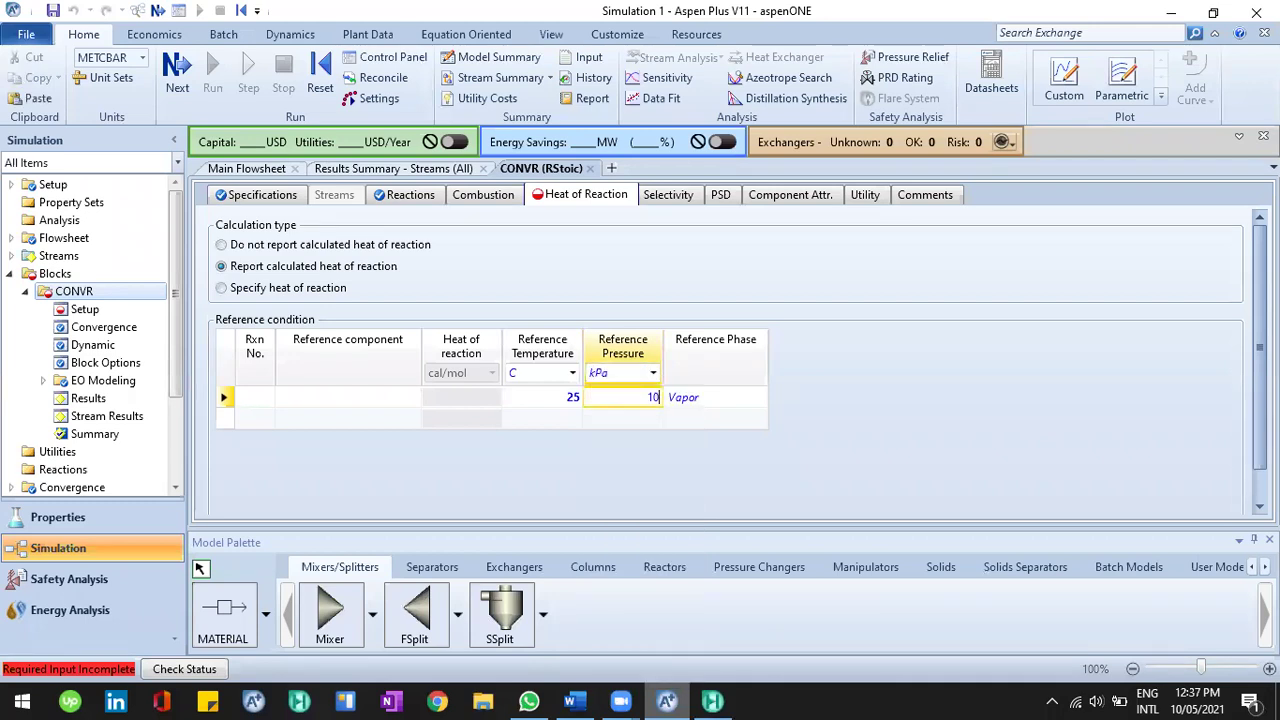
text(1.325)
key(Return)
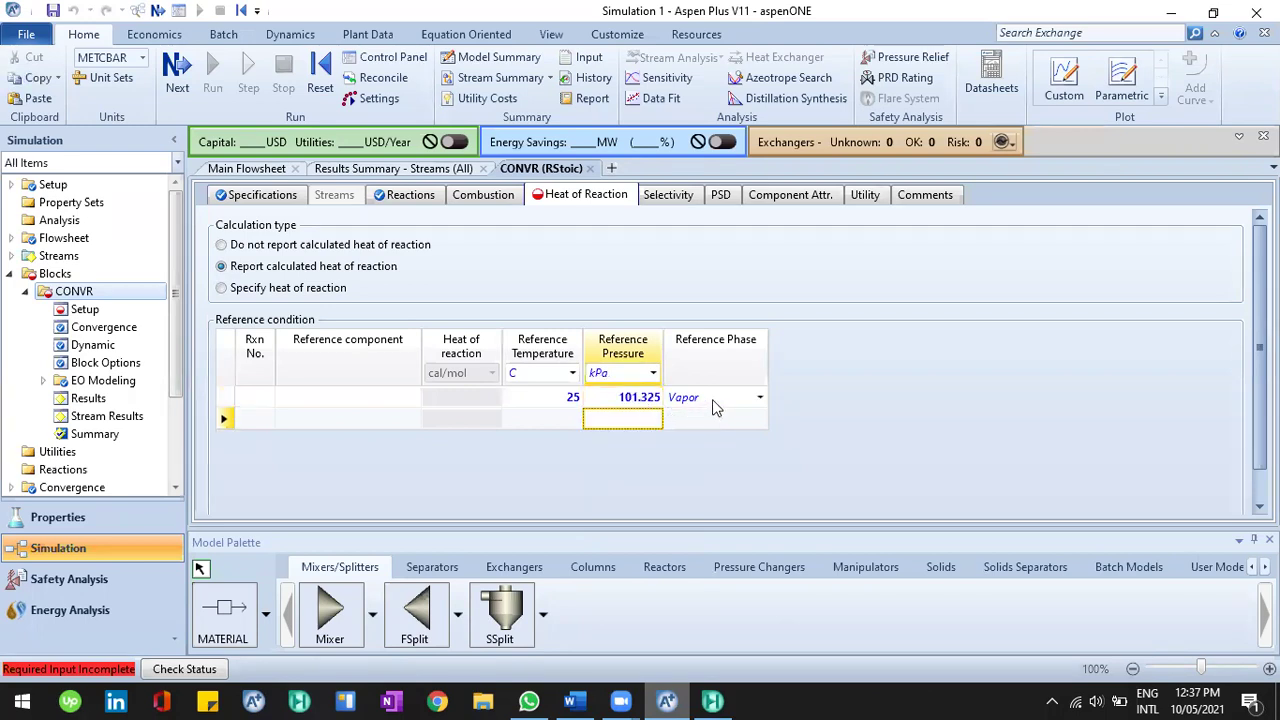
Set the first row's reference phase to Liquid and compare the reference conditions with the problem statement in Word.
click(758, 398)
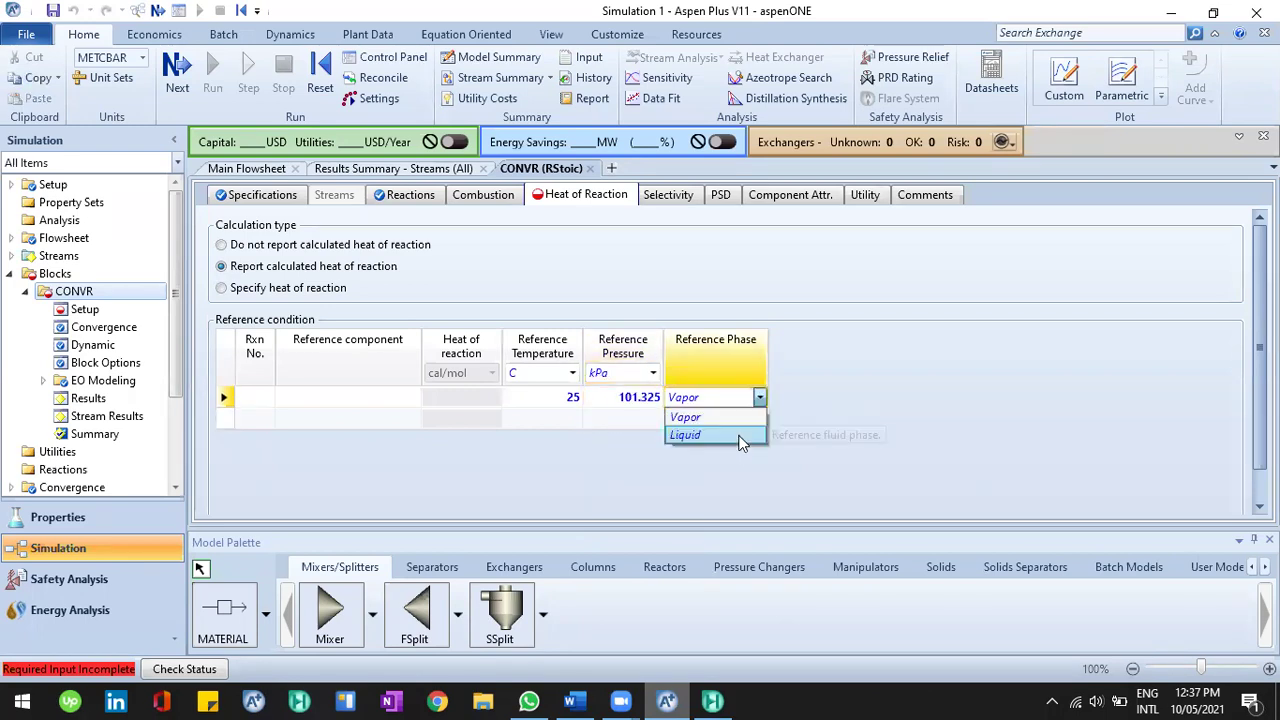
key(Return)
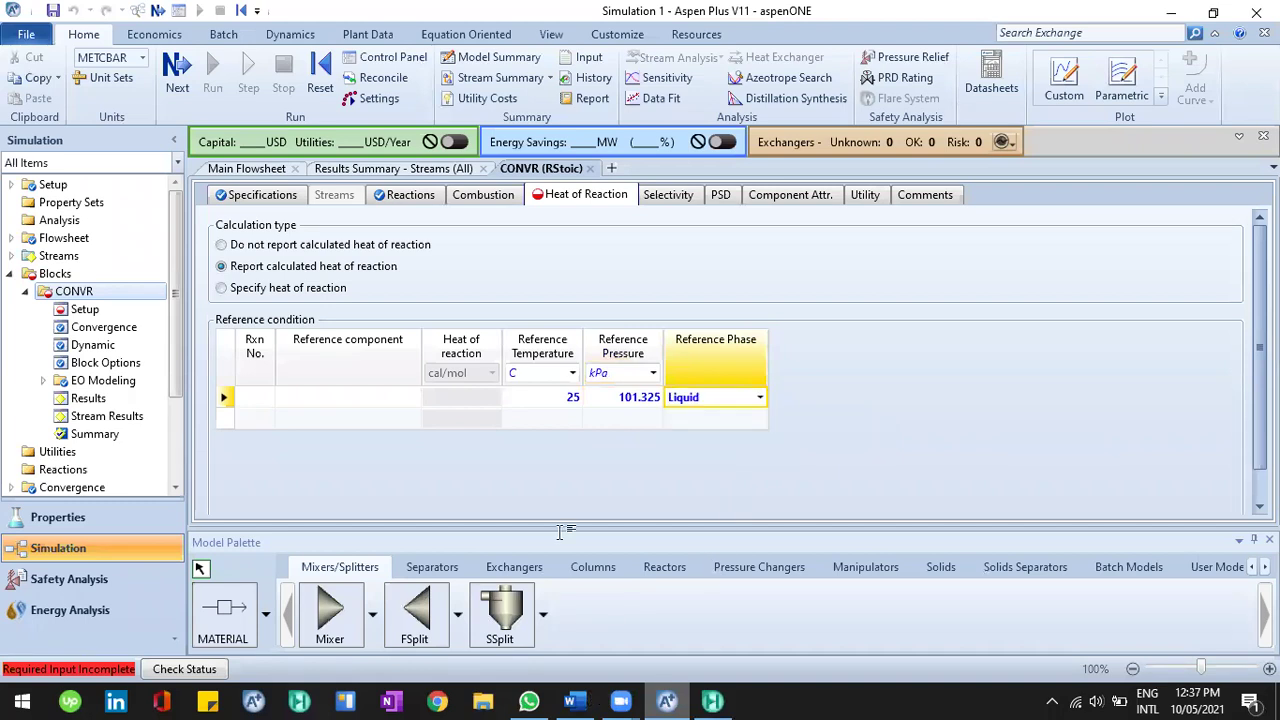
click(575, 701)
click(649, 466)
click(568, 466)
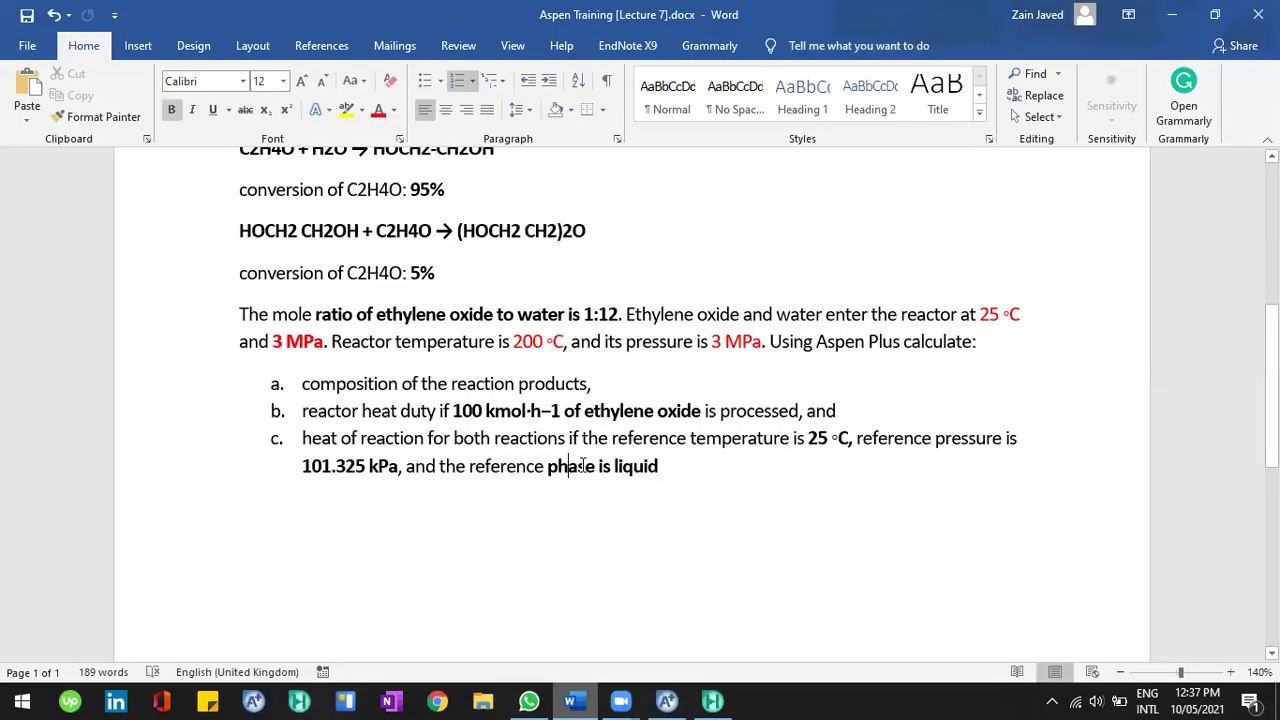
click(476, 440)
click(666, 700)
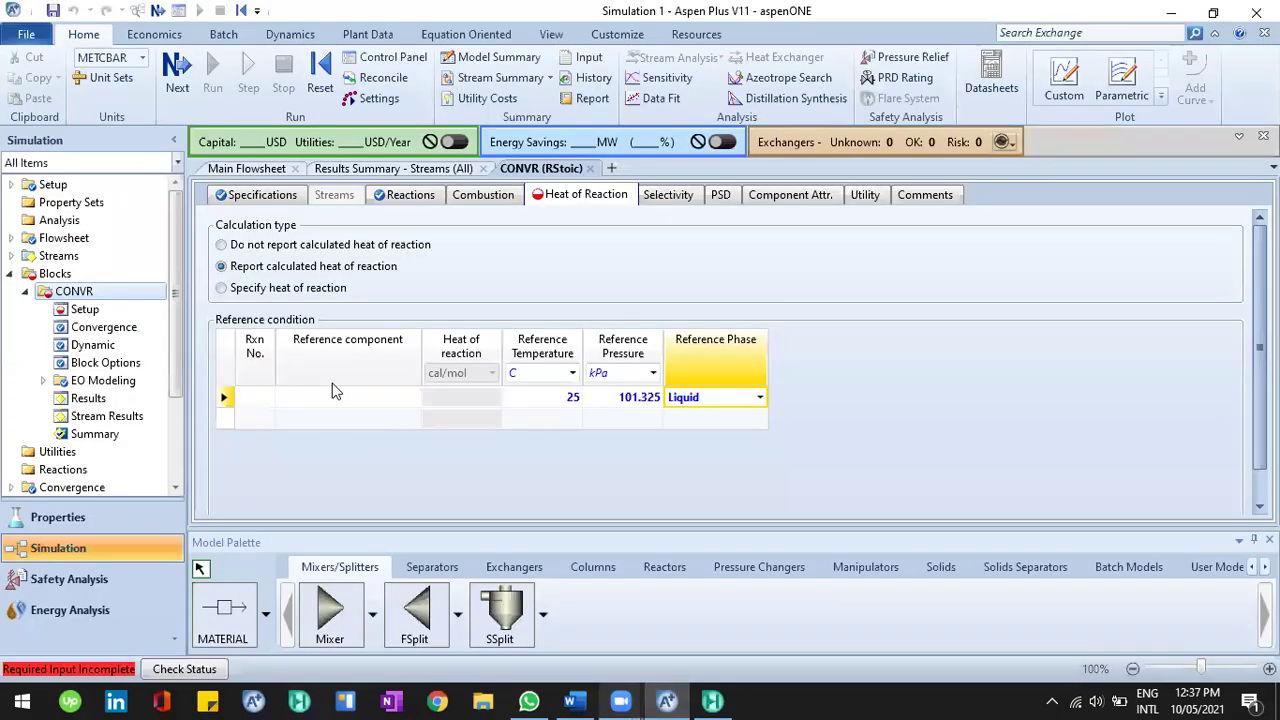
Choose EO as the first row's reference component and check it against the components in the reactions list.
click(411, 400)
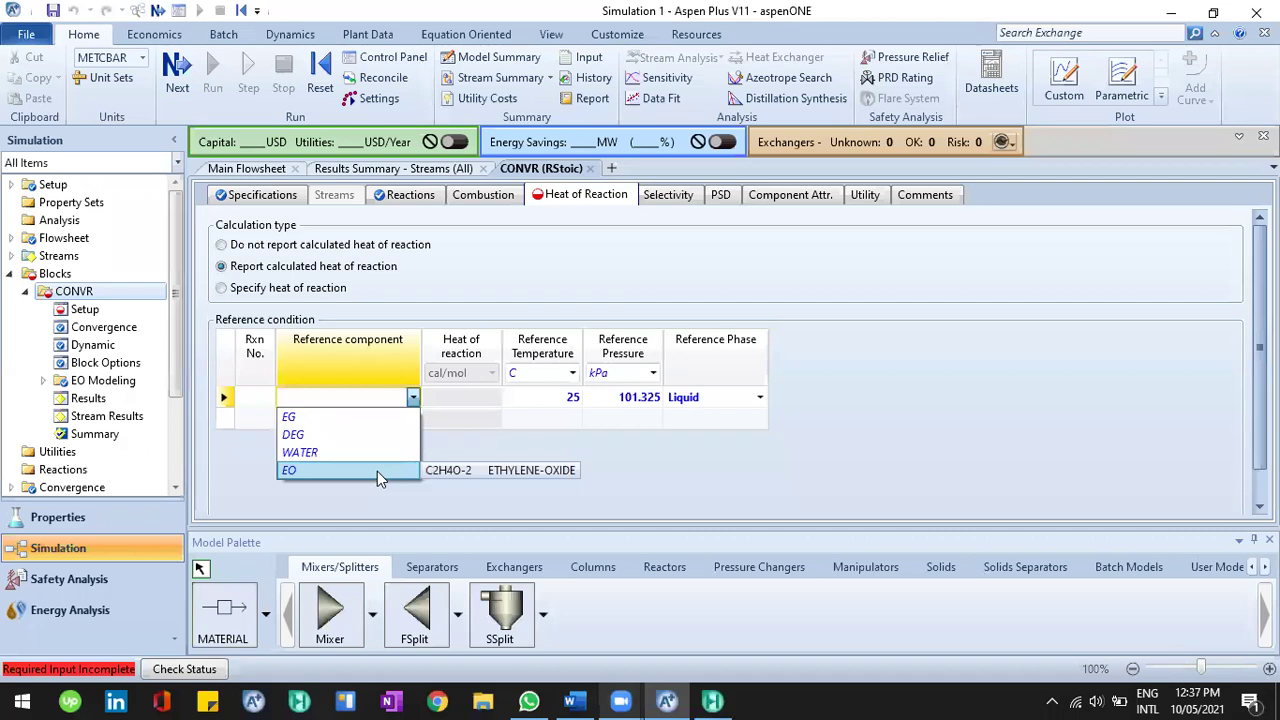
click(407, 196)
click(407, 196)
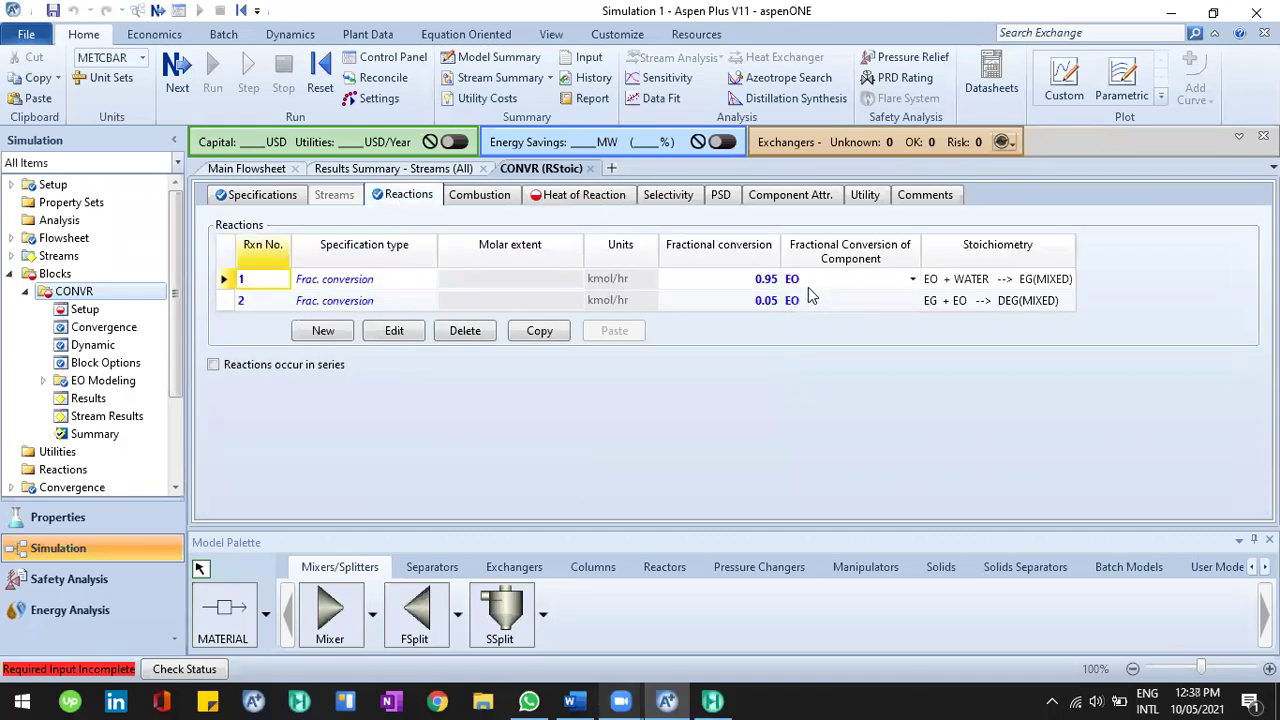
click(583, 195)
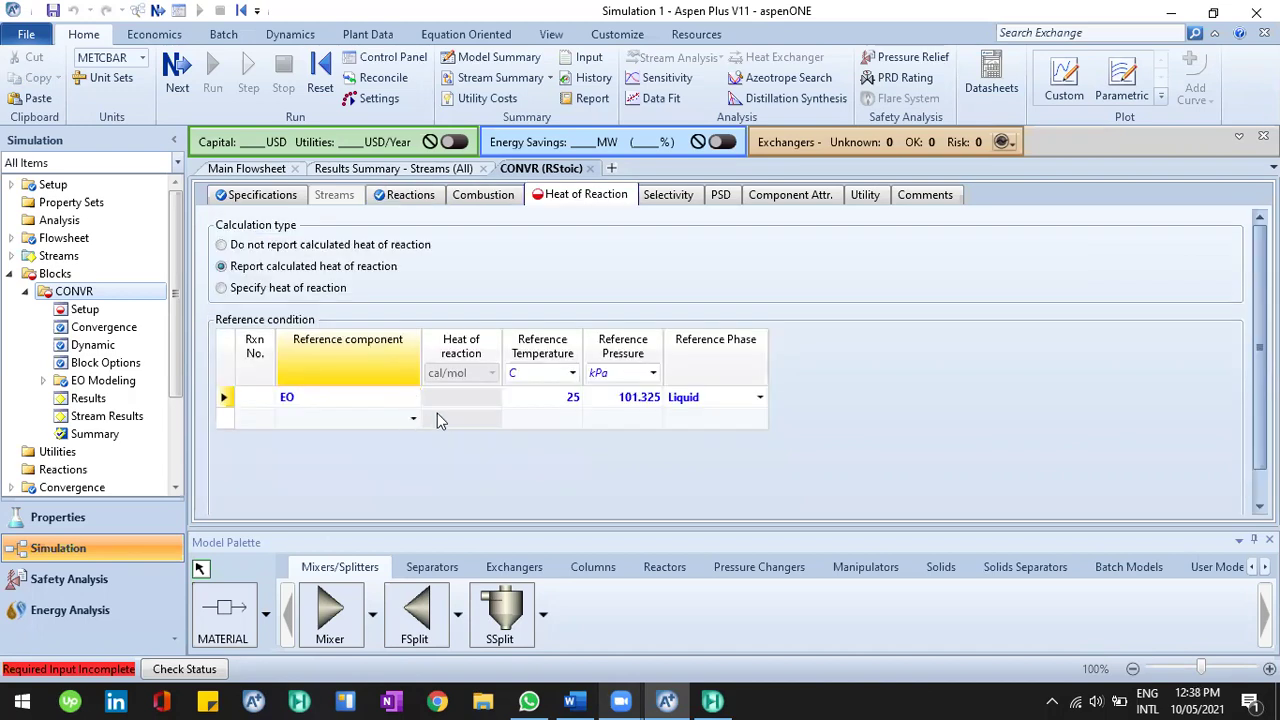
Add a second reference condition row with EO as the reference component and Liquid as the reference phase.
click(413, 418)
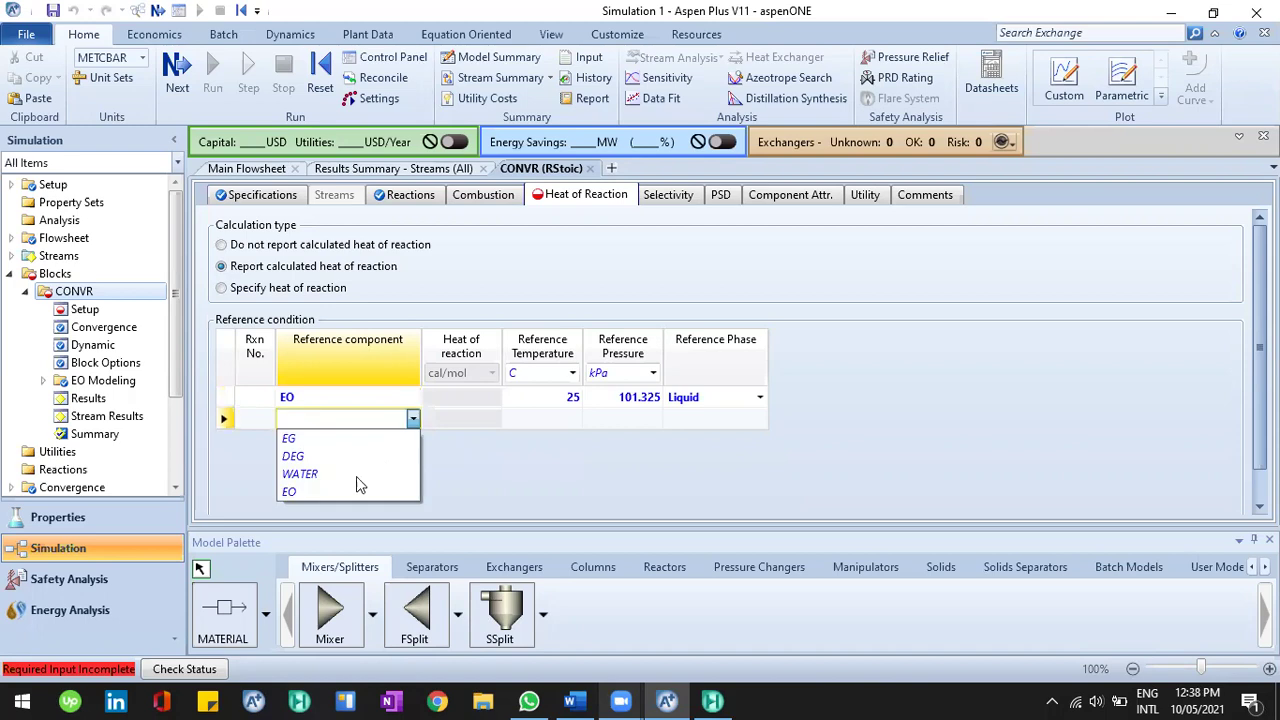
click(401, 467)
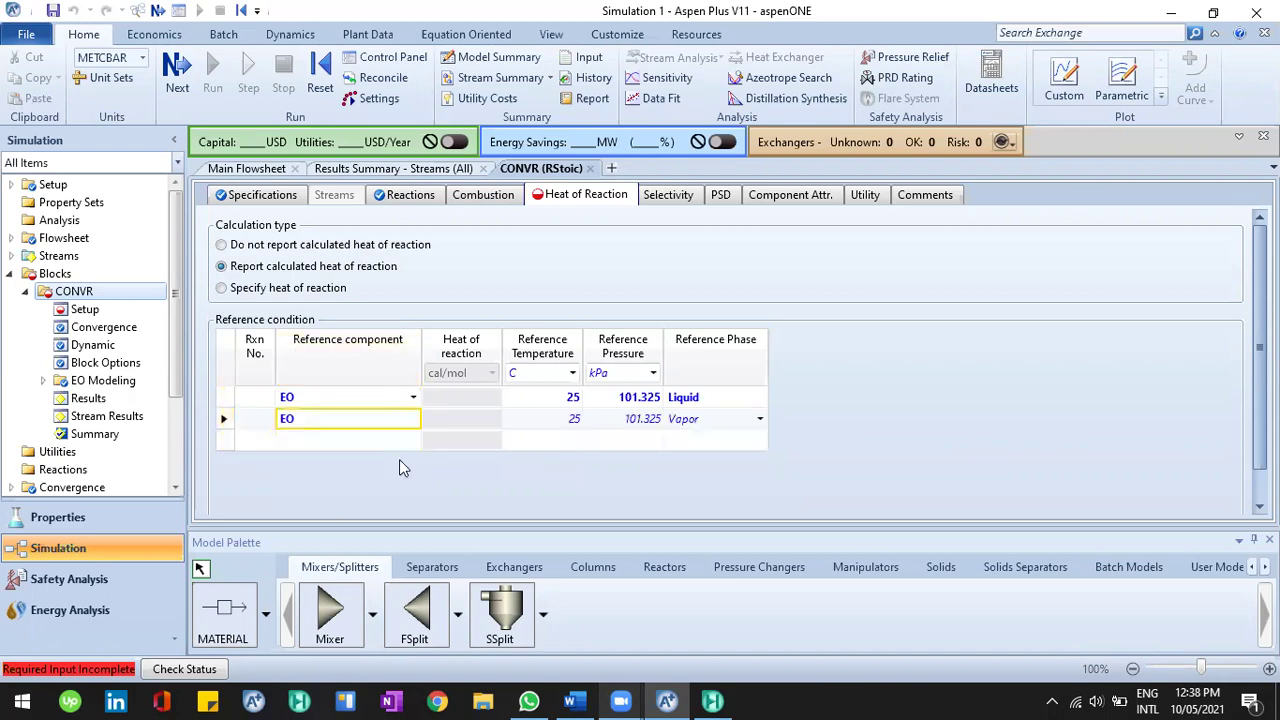
click(759, 420)
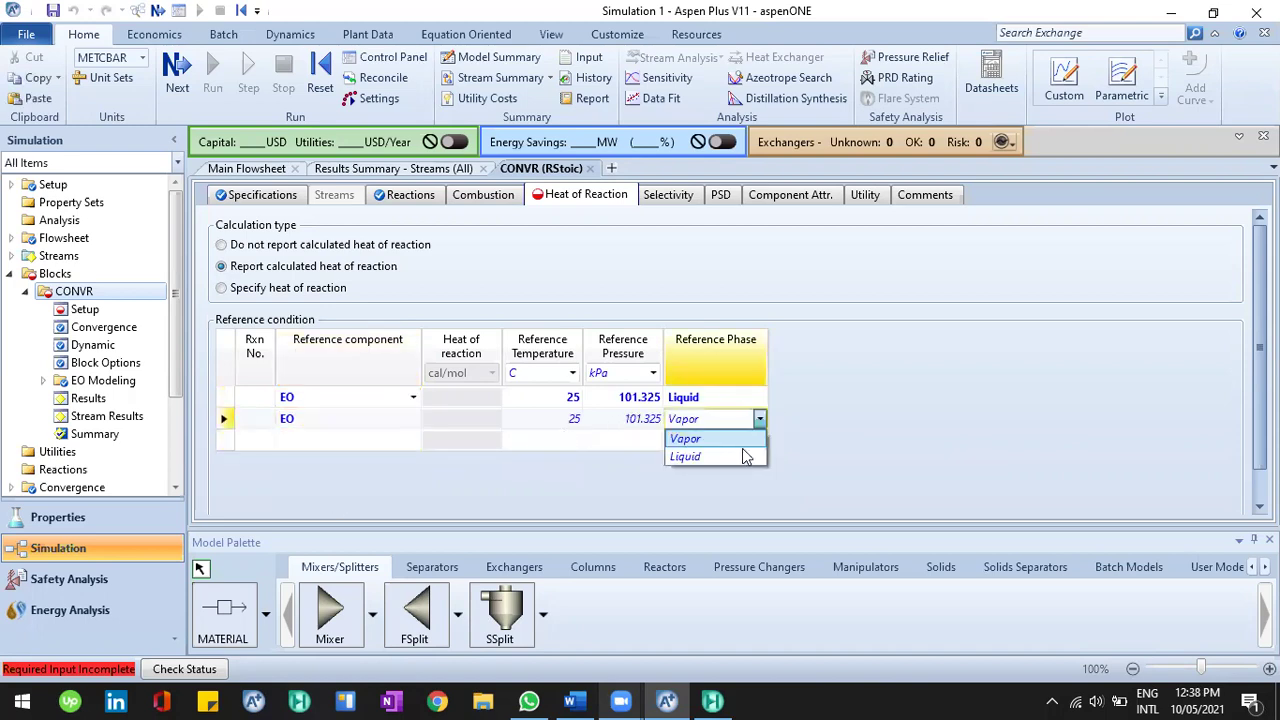
click(731, 452)
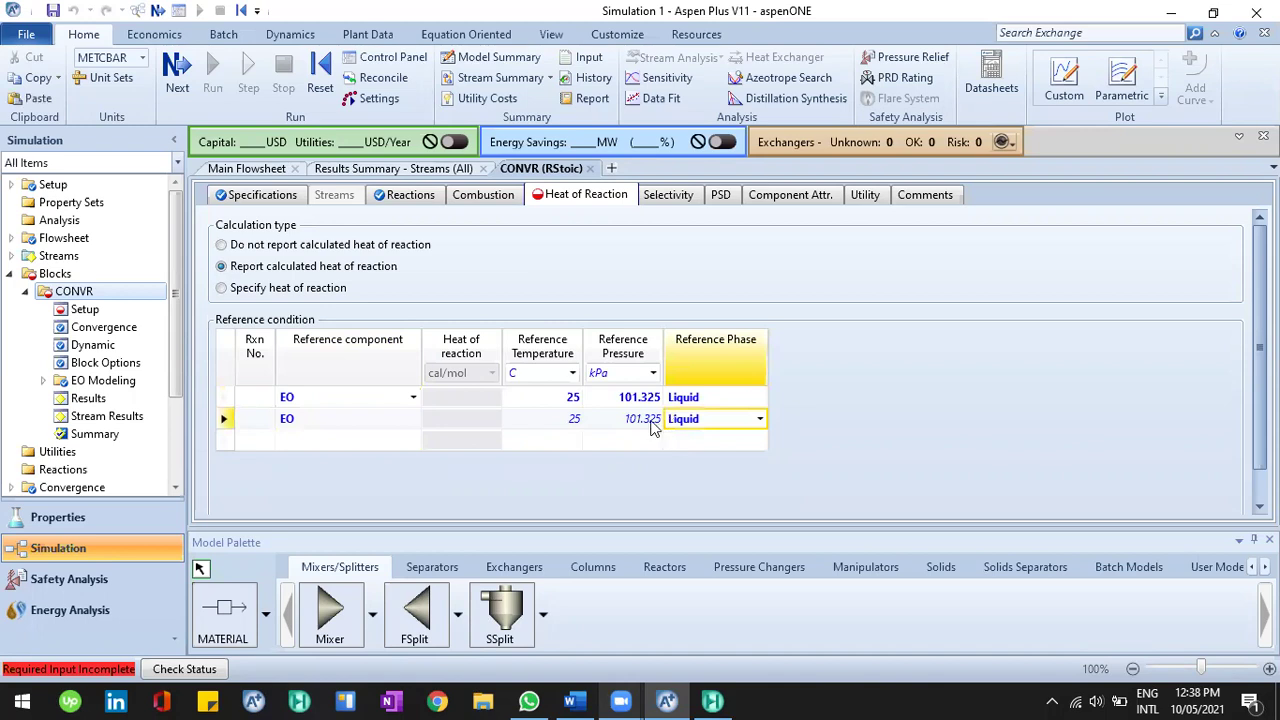
Assign reaction numbers 1 and 2 to the two EO reference condition rows, checking the numbering in the reactions list.
click(263, 397)
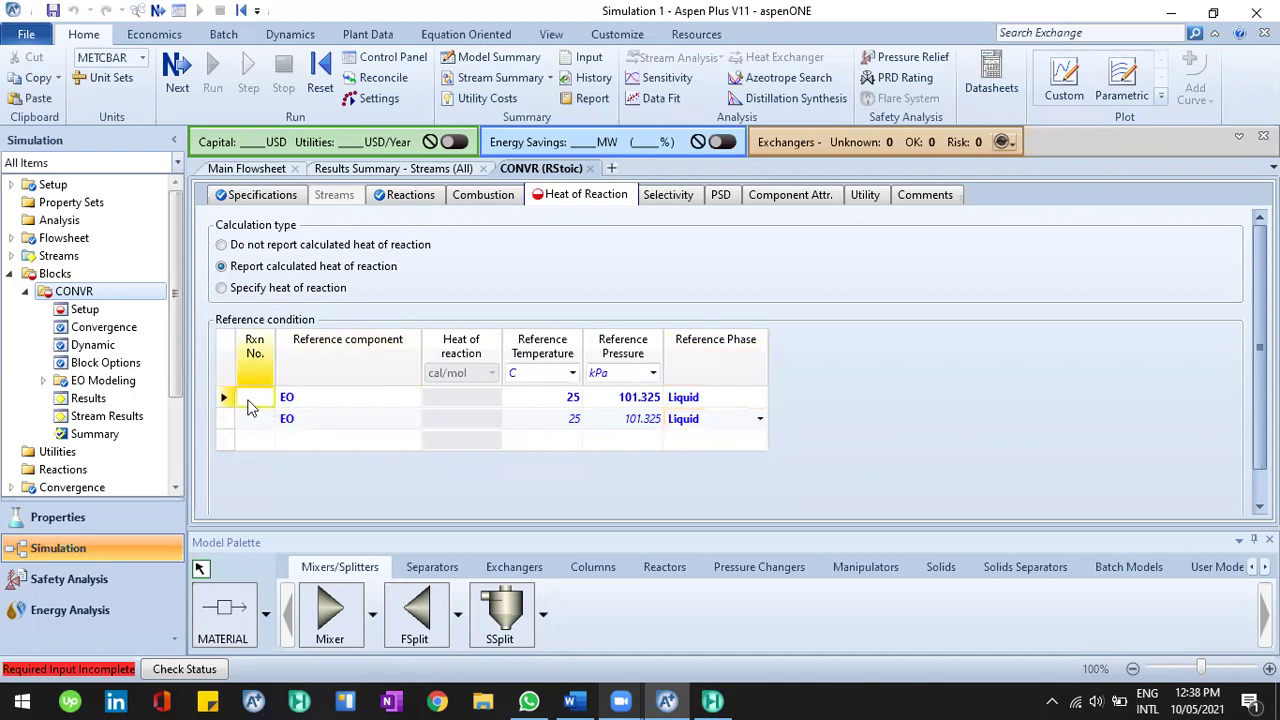
click(415, 197)
click(562, 198)
text(1)
key(Return)
text(2)
key(Return)
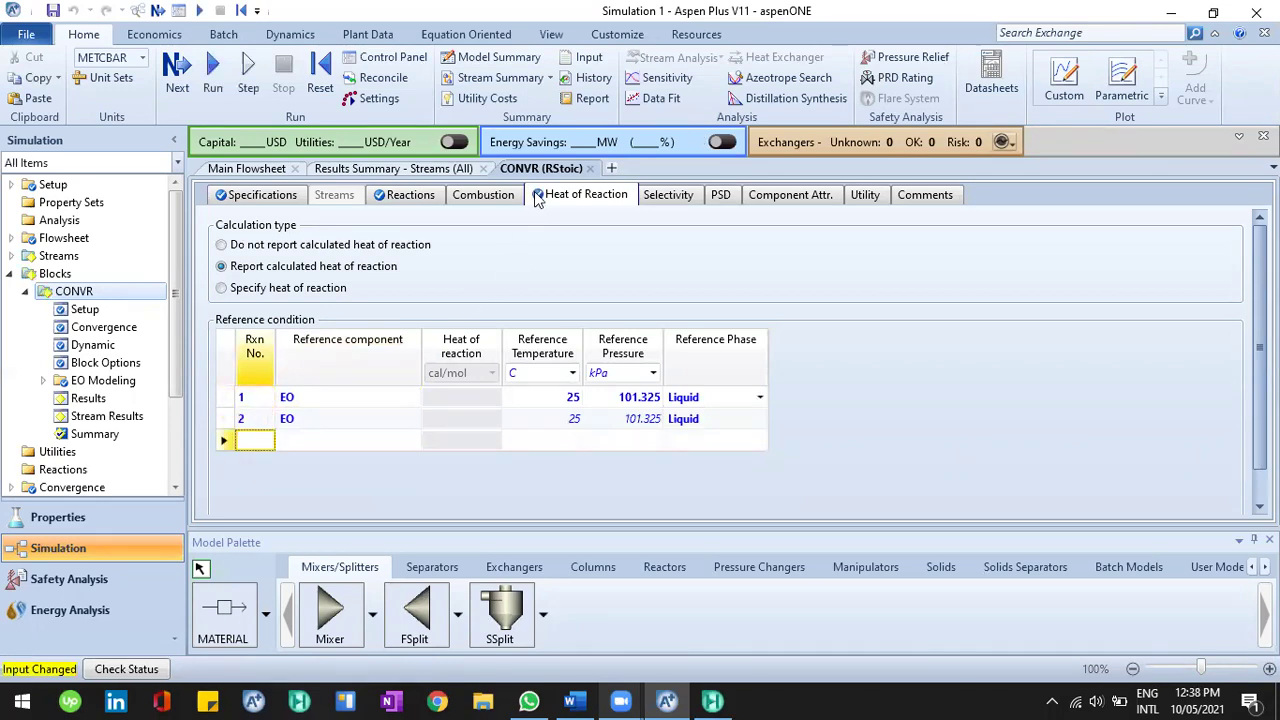
Look over the stream results summary and open the CONVR block's reaction results to check the heat of reaction.
click(26, 292)
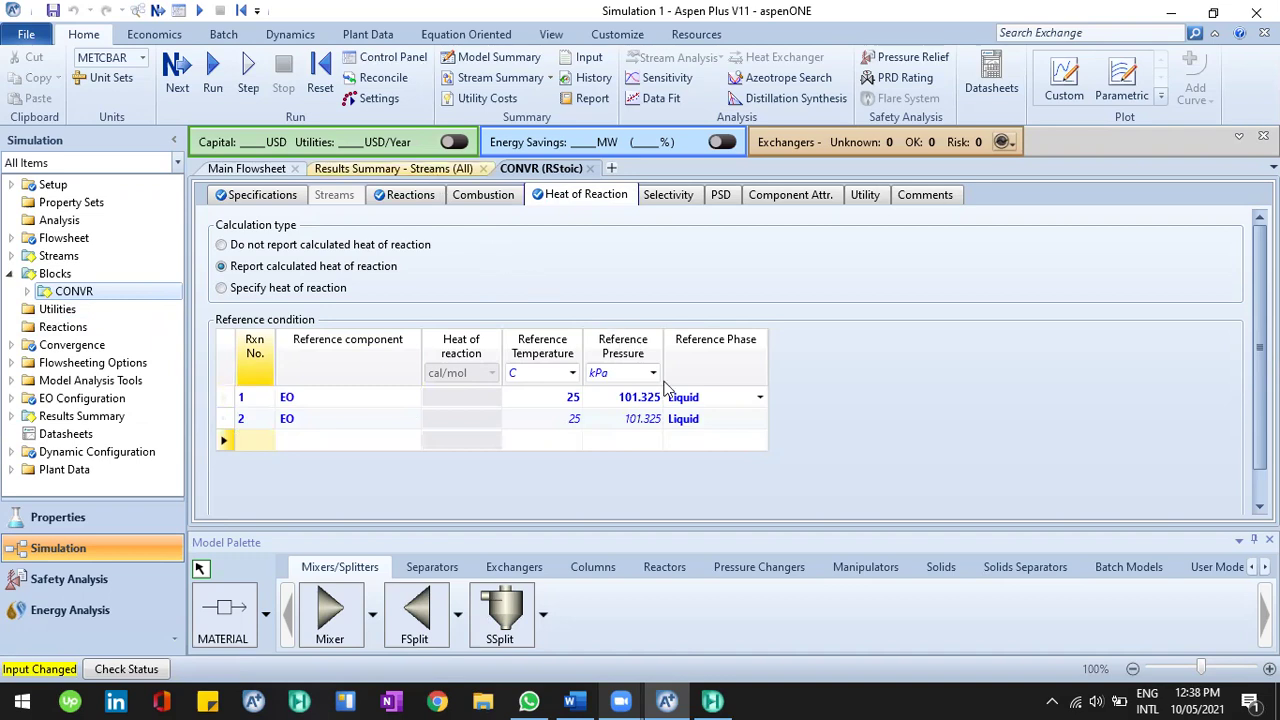
key(ctrl+Tab)
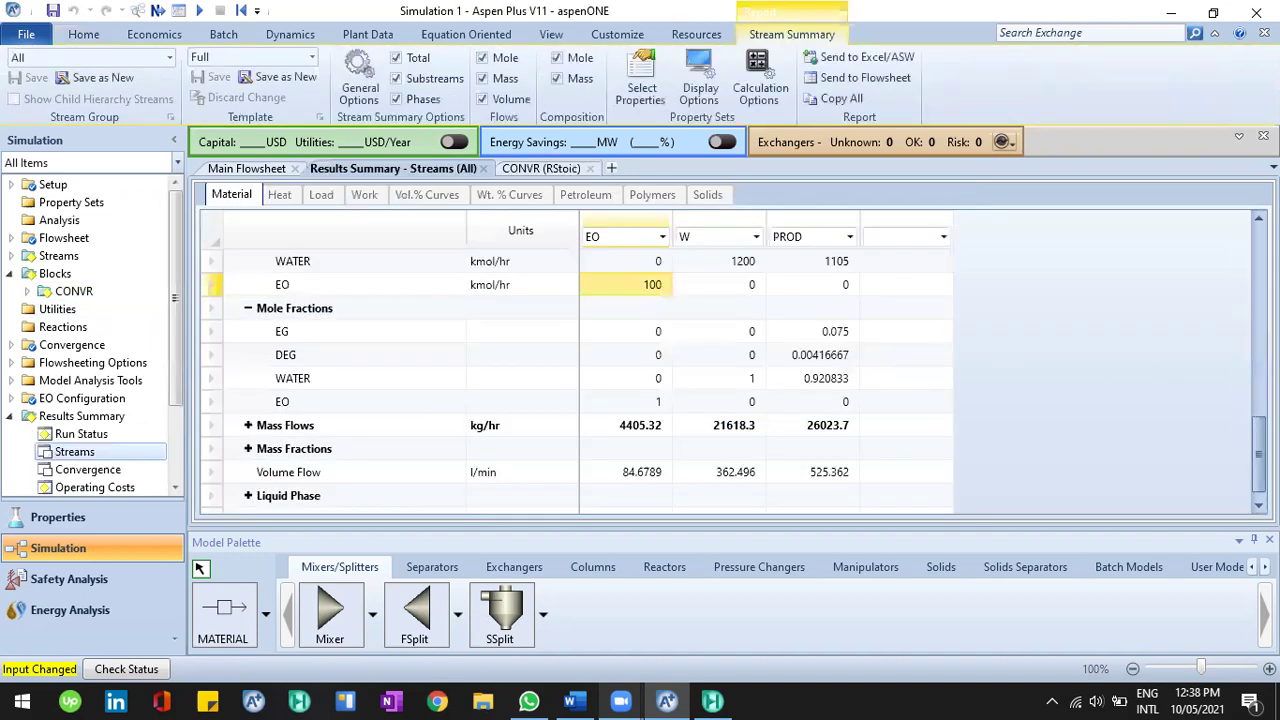
scroll(1033, 449, up, 1)
scroll(451, 213, down, 1)
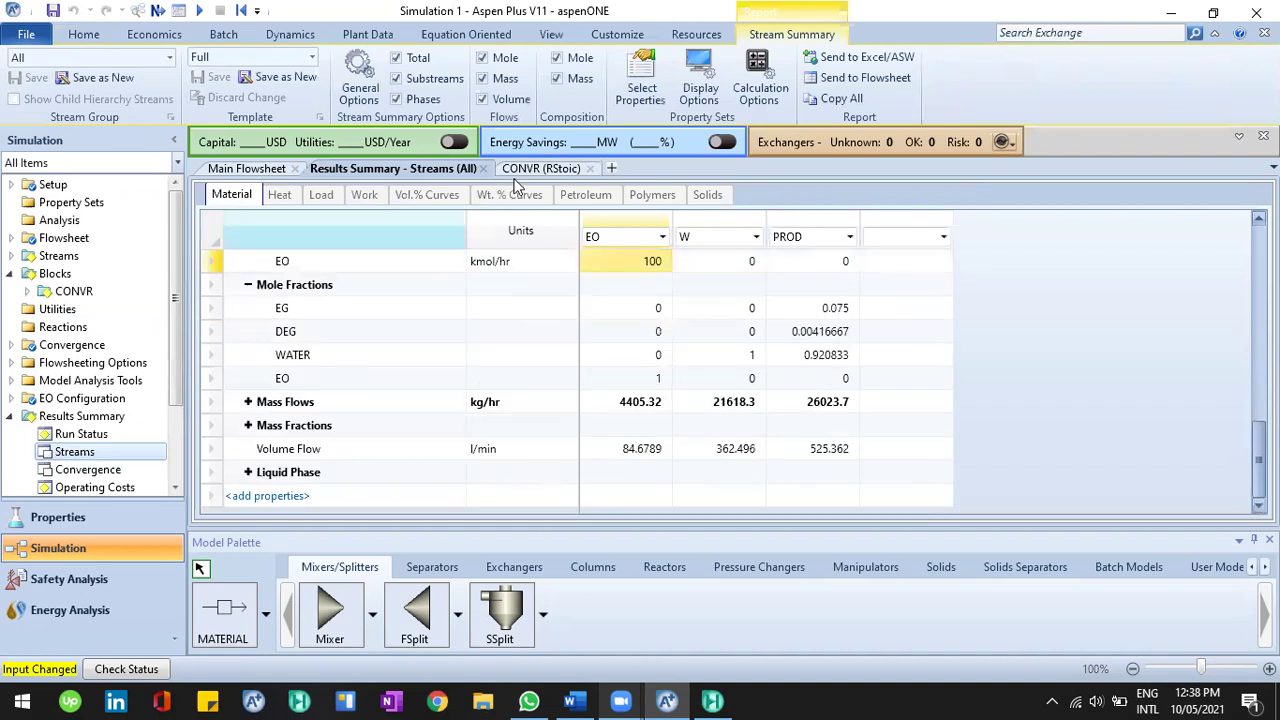
click(519, 171)
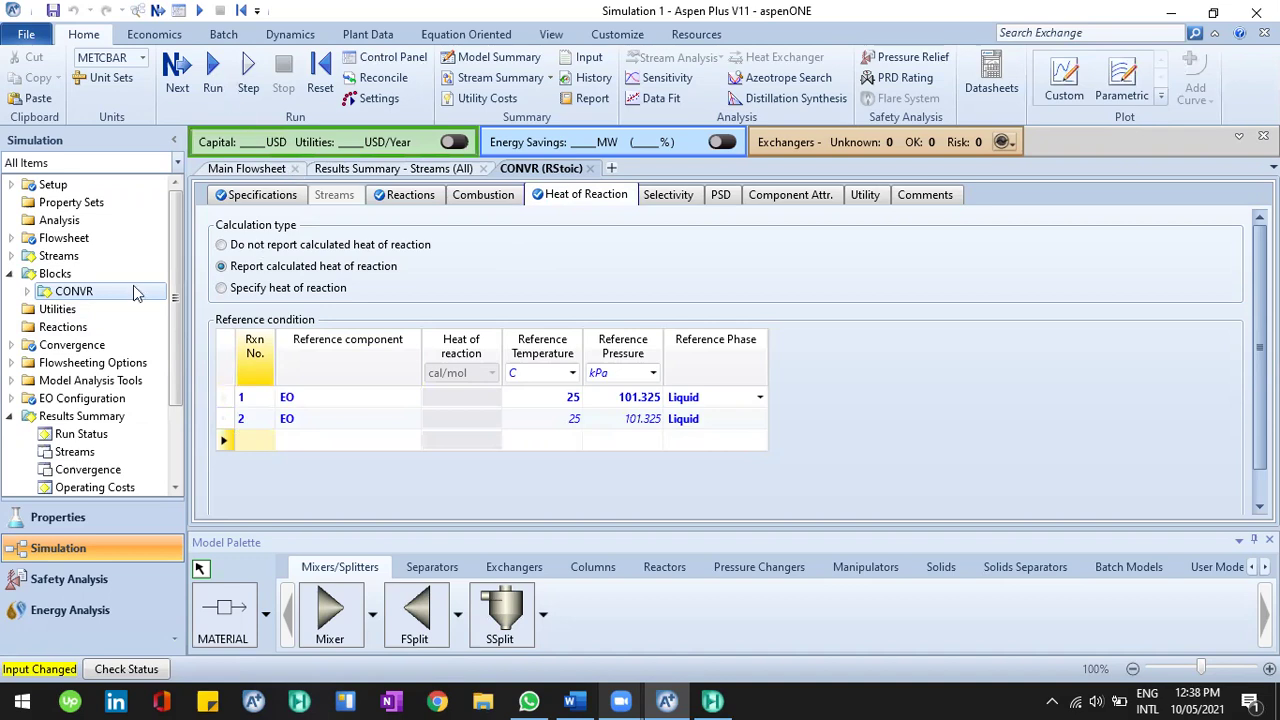
click(28, 292)
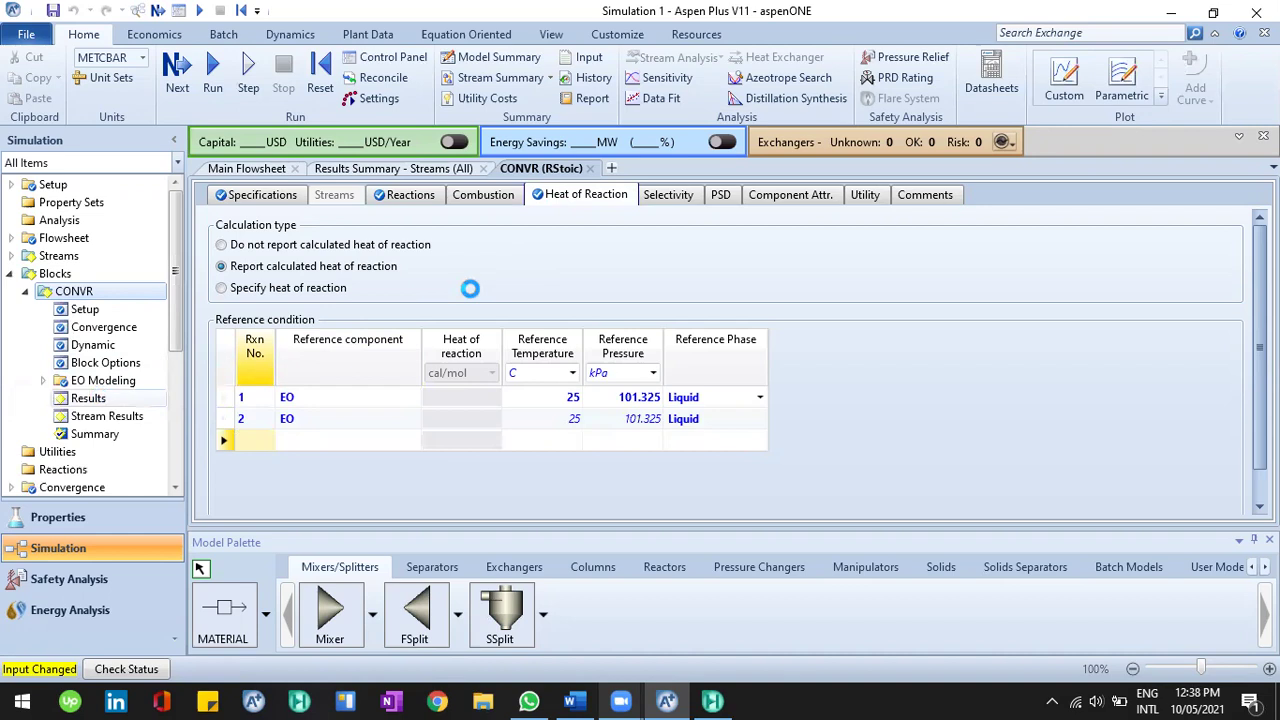
click(464, 195)
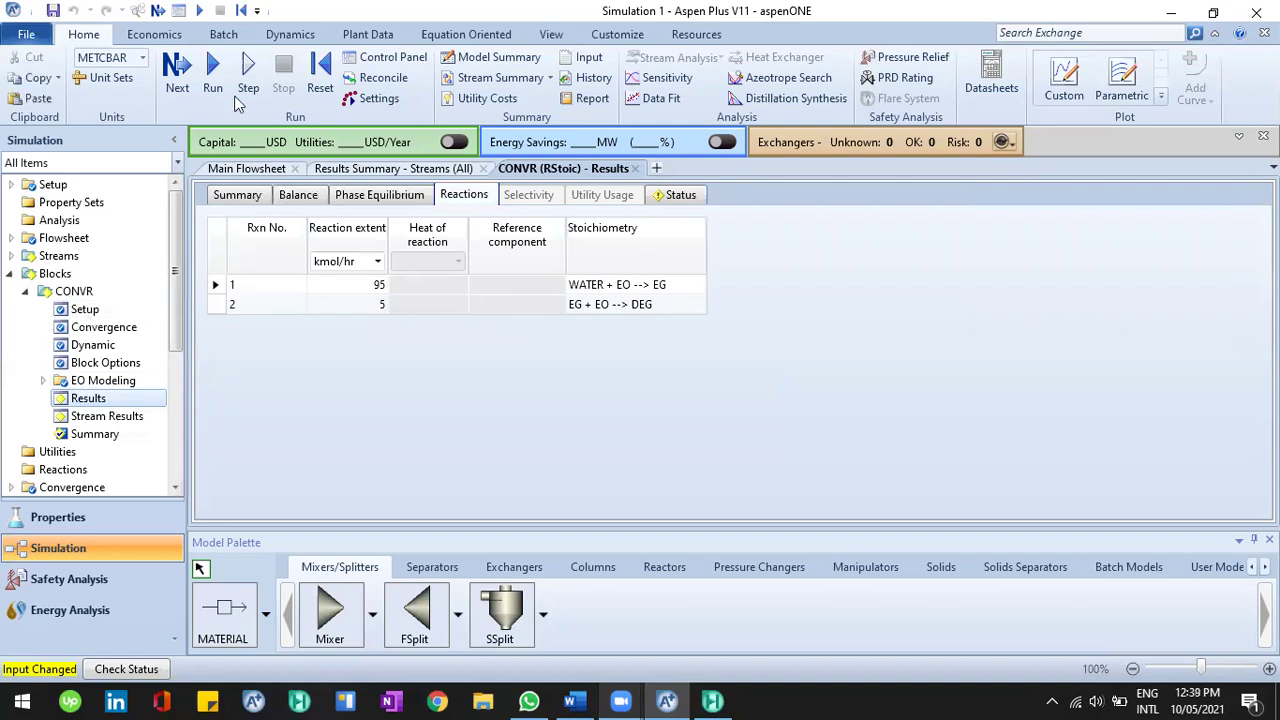
Run the simulation and display the CONVR heats of reaction in kJ/kmol.
click(212, 72)
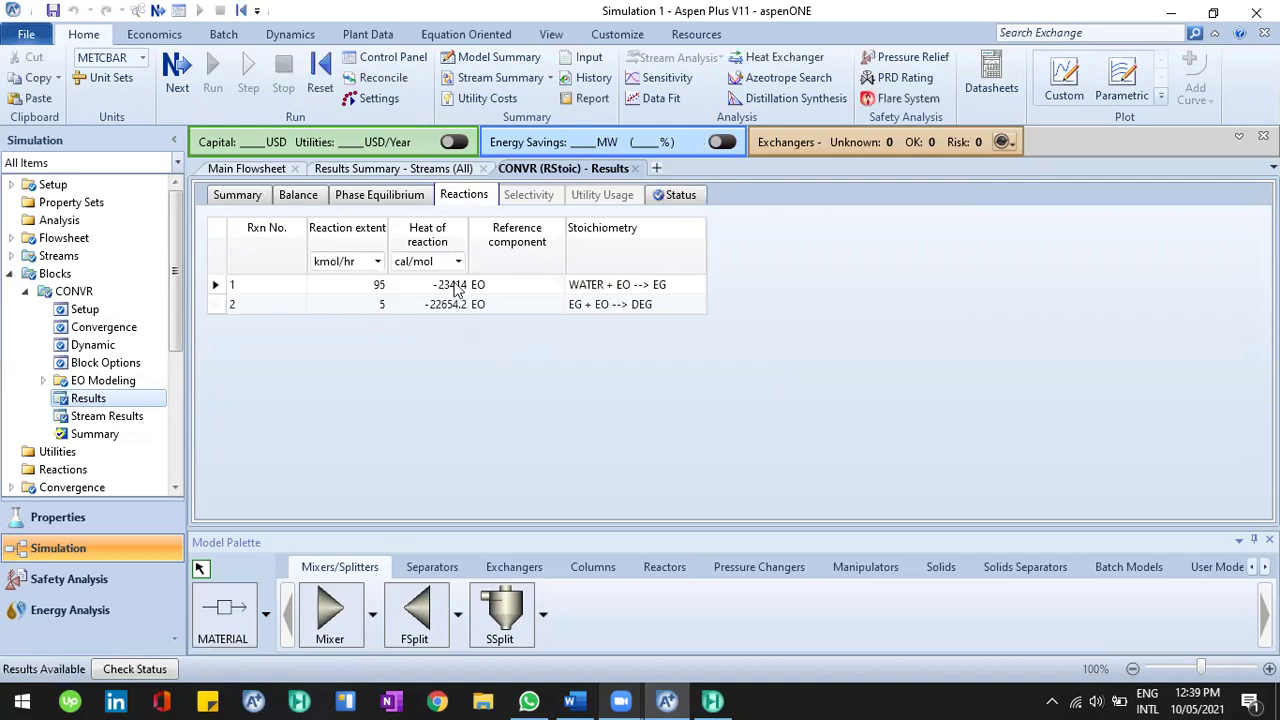
click(456, 291)
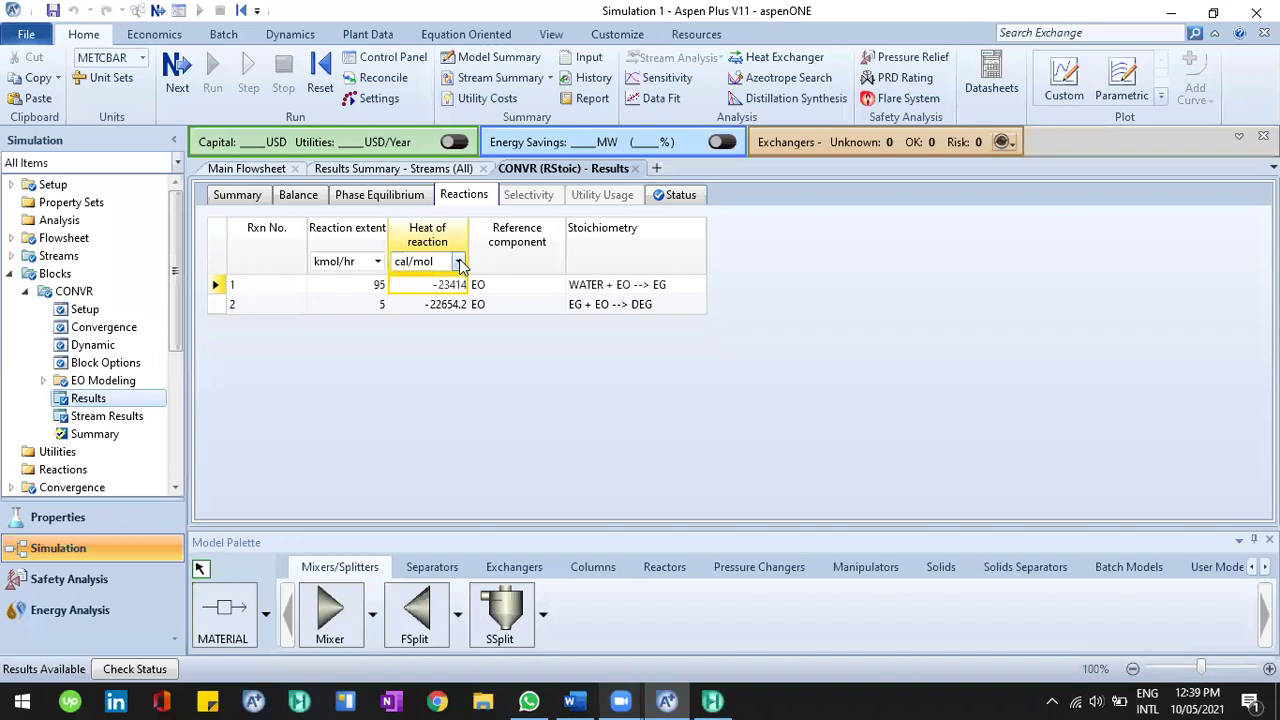
click(459, 262)
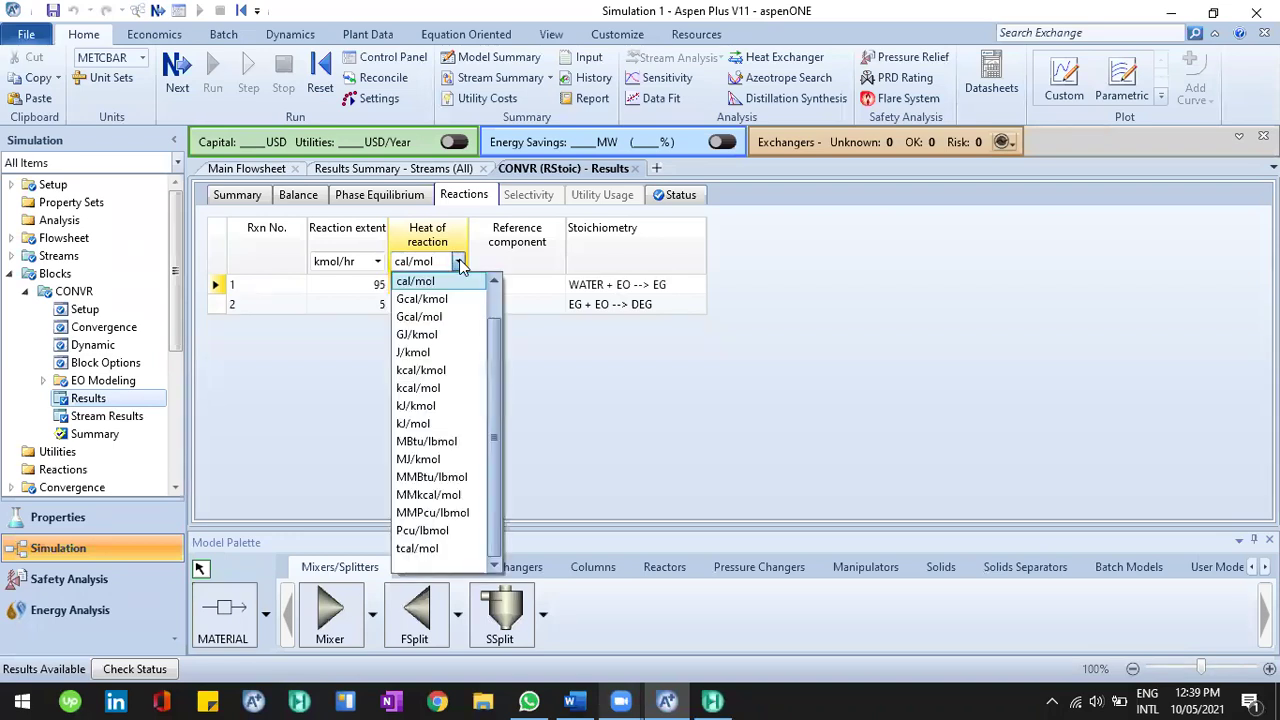
click(420, 405)
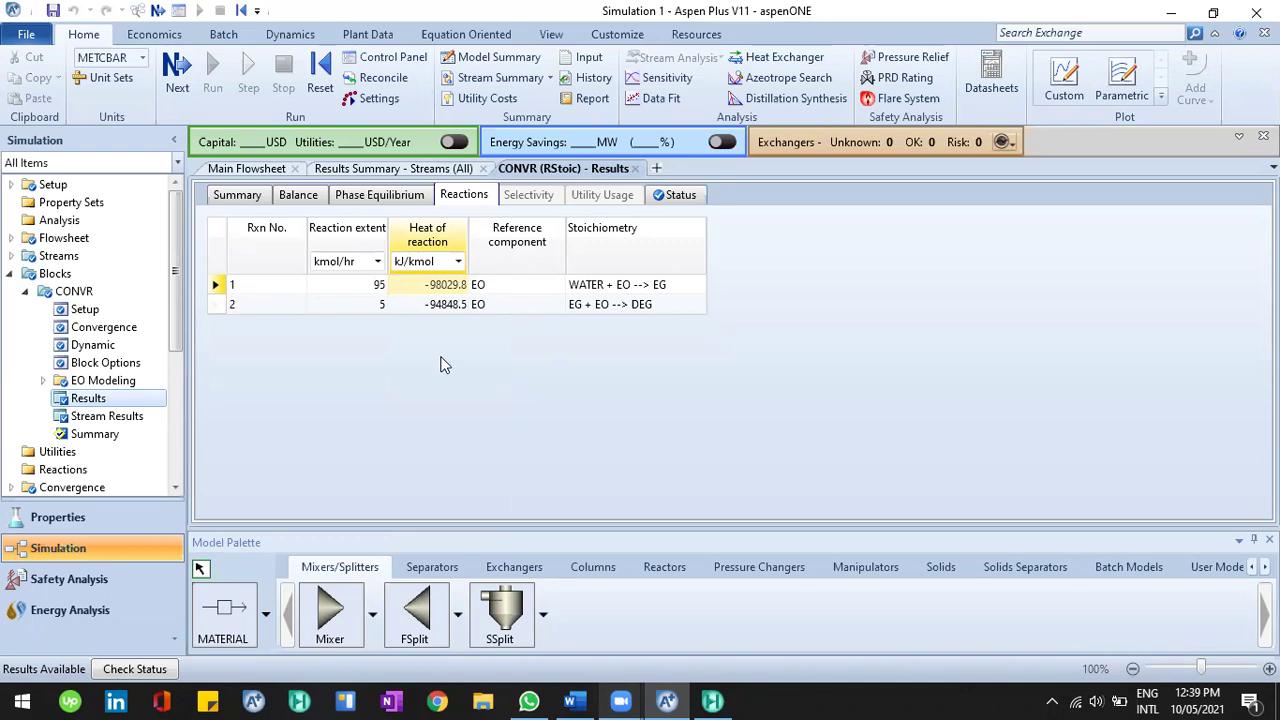
Examine the stoichiometry and heat of reaction of both reactions, and check them against part c of the problem statement in Word.
click(596, 290)
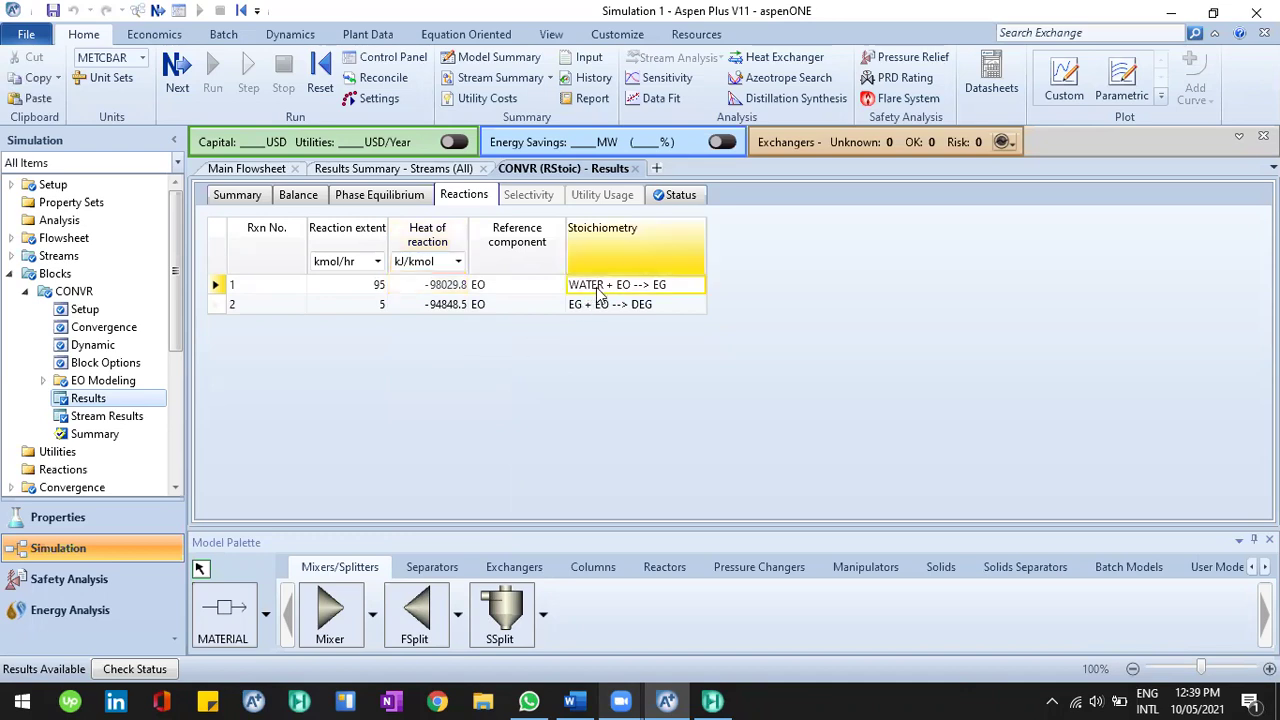
click(598, 308)
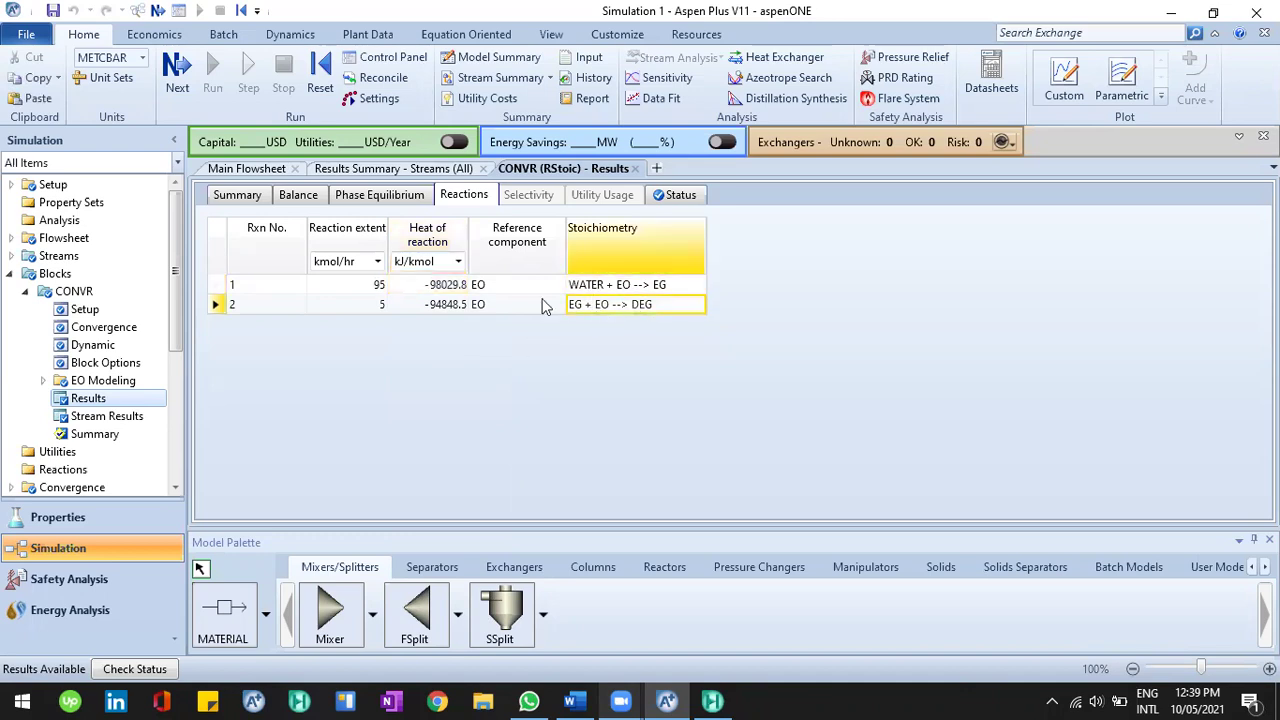
click(450, 308)
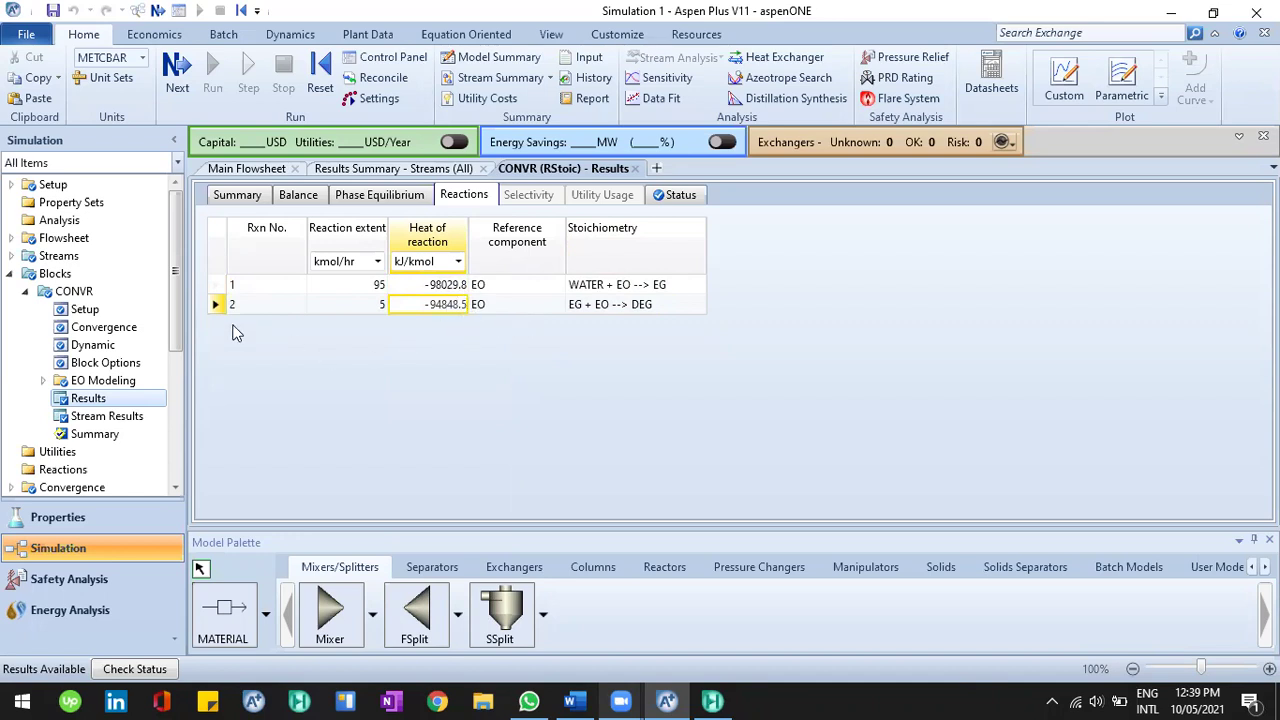
click(565, 700)
drag(365, 436, 436, 456)
click(414, 437)
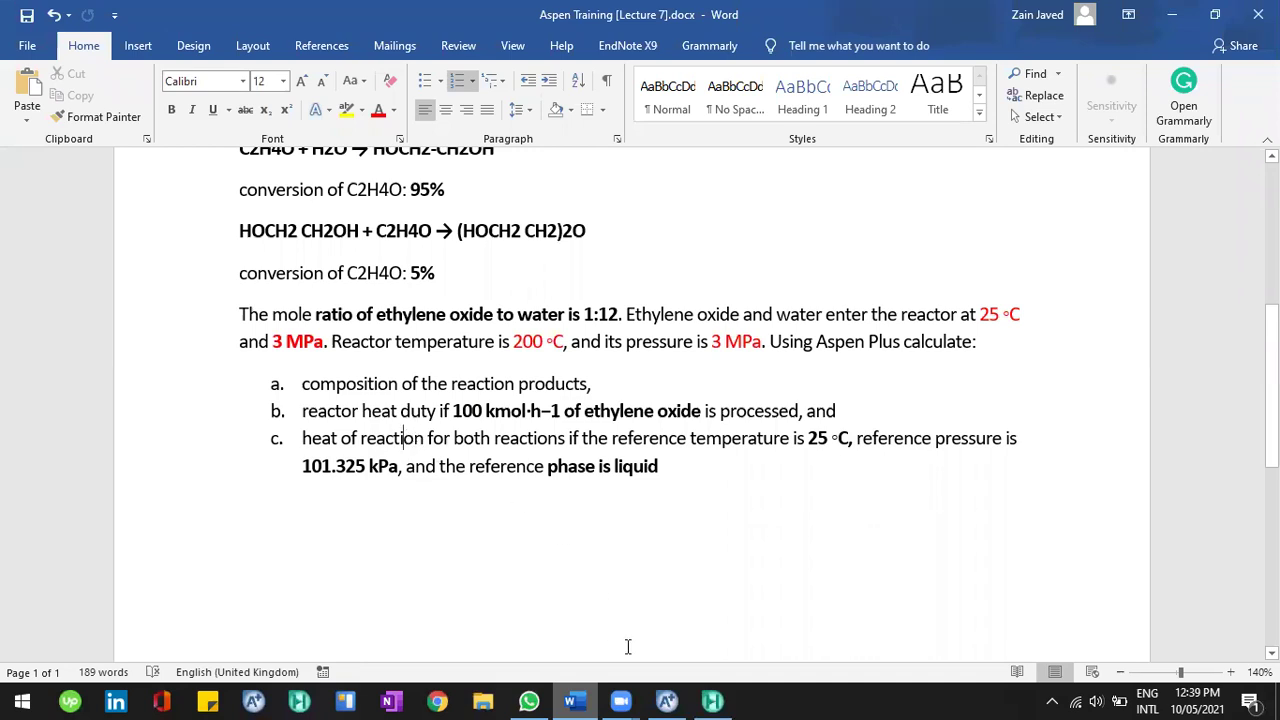
click(668, 698)
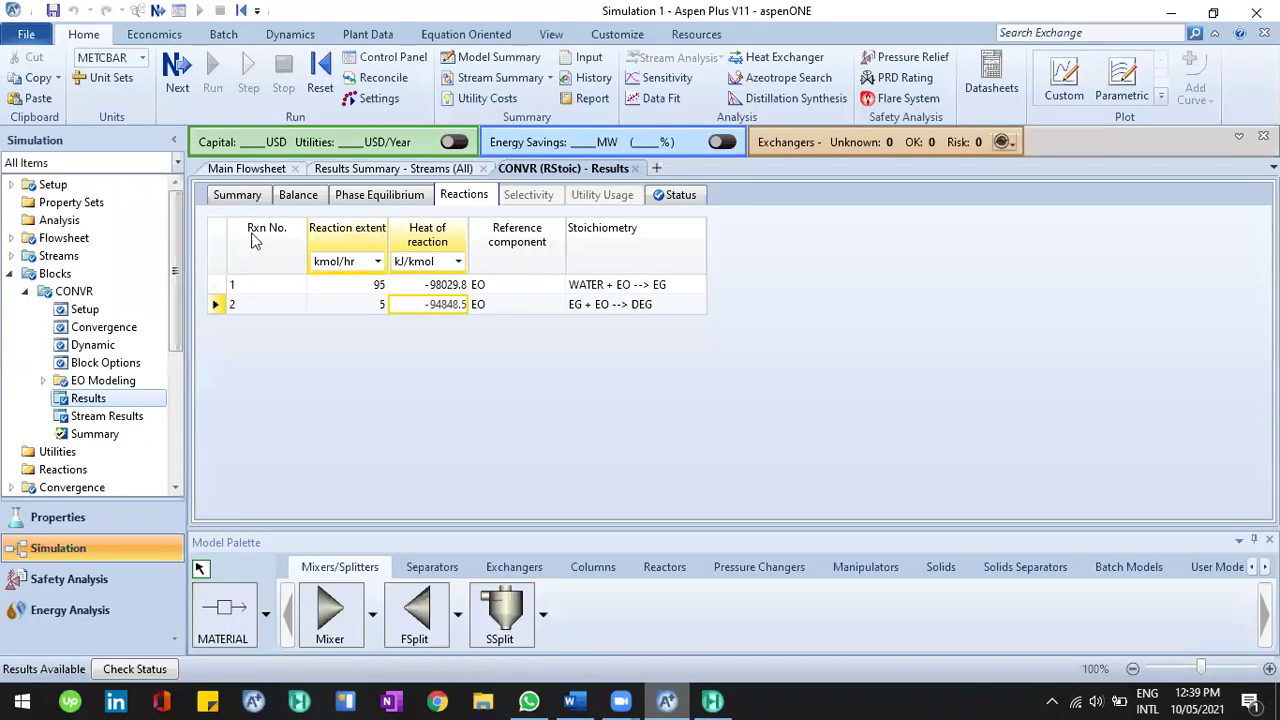
Collapse the CONVR, Blocks and Results Summary branches of the navigation tree and return to the main flowsheet.
click(25, 291)
click(10, 273)
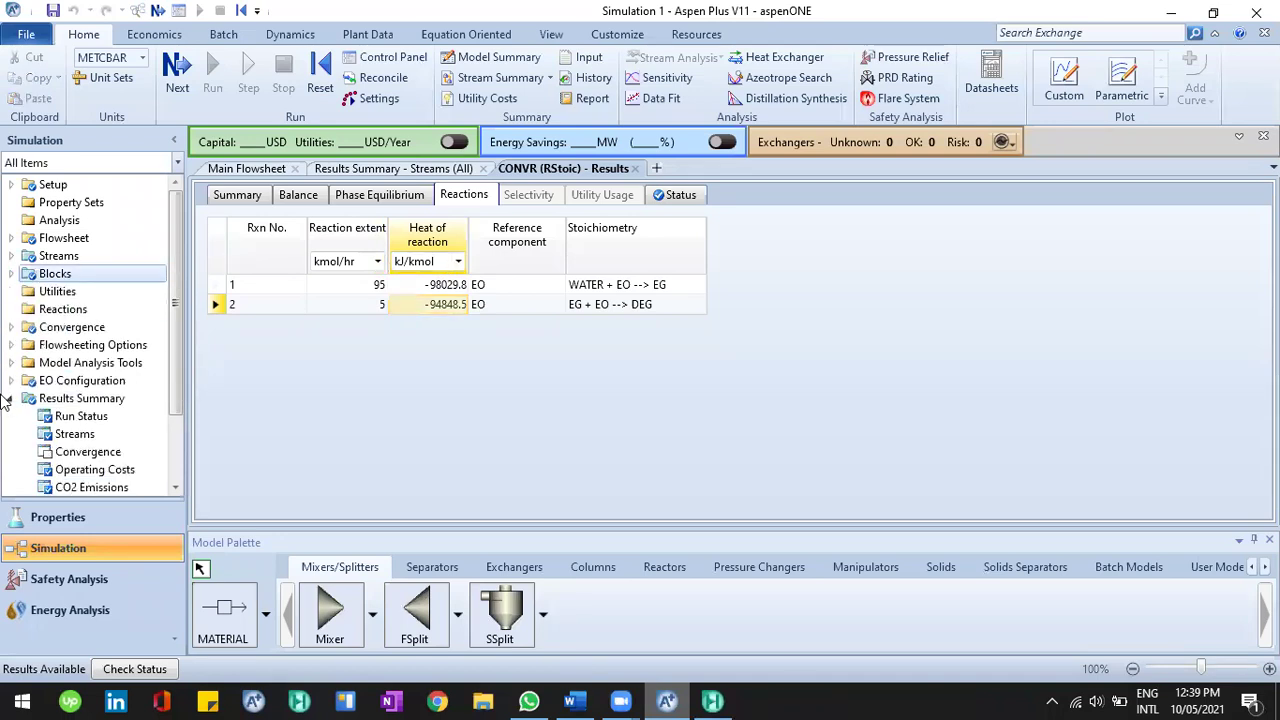
click(10, 398)
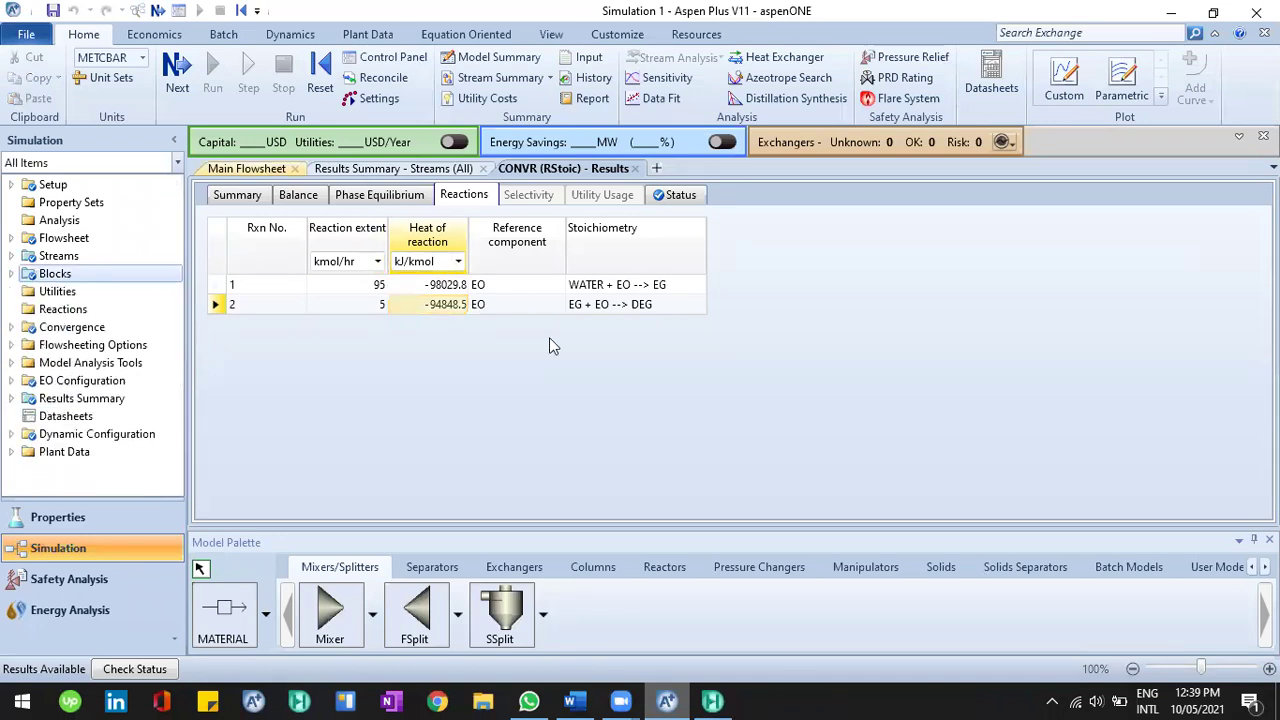
key(ctrl+Tab)
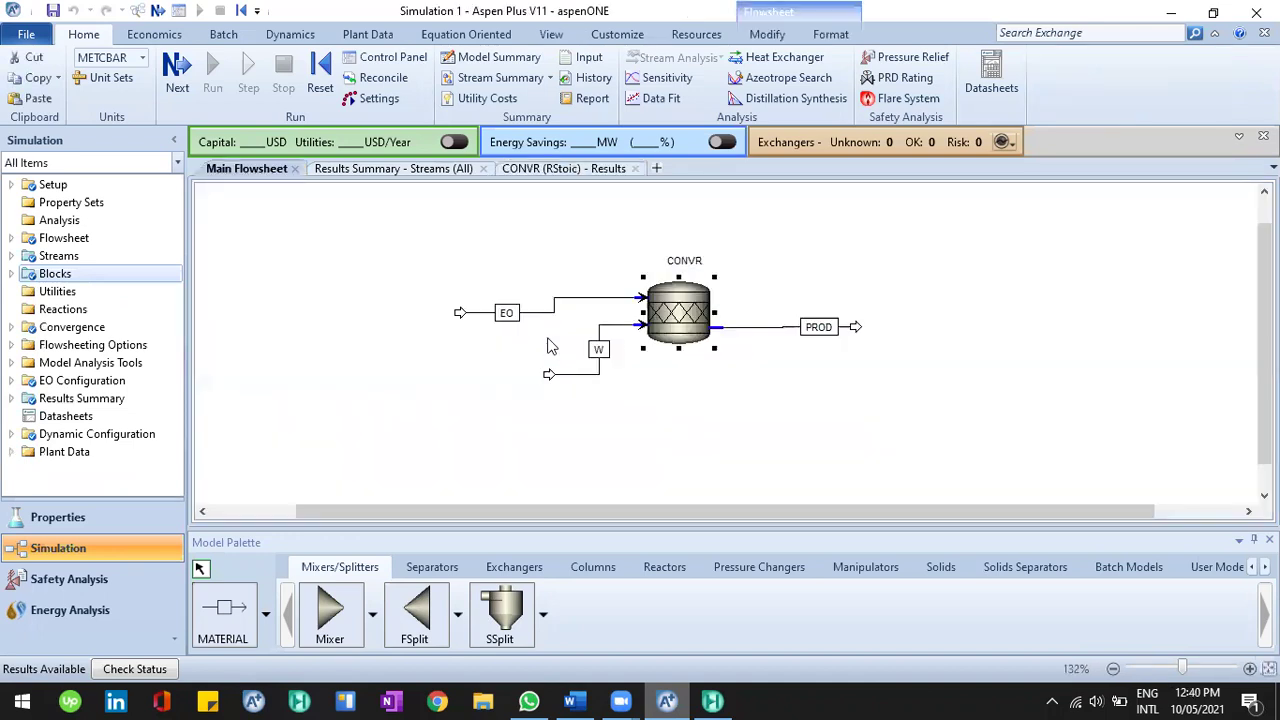
Review the problem statement in the Word document, focusing on the mole ratio of ethylene oxide to water.
click(343, 386)
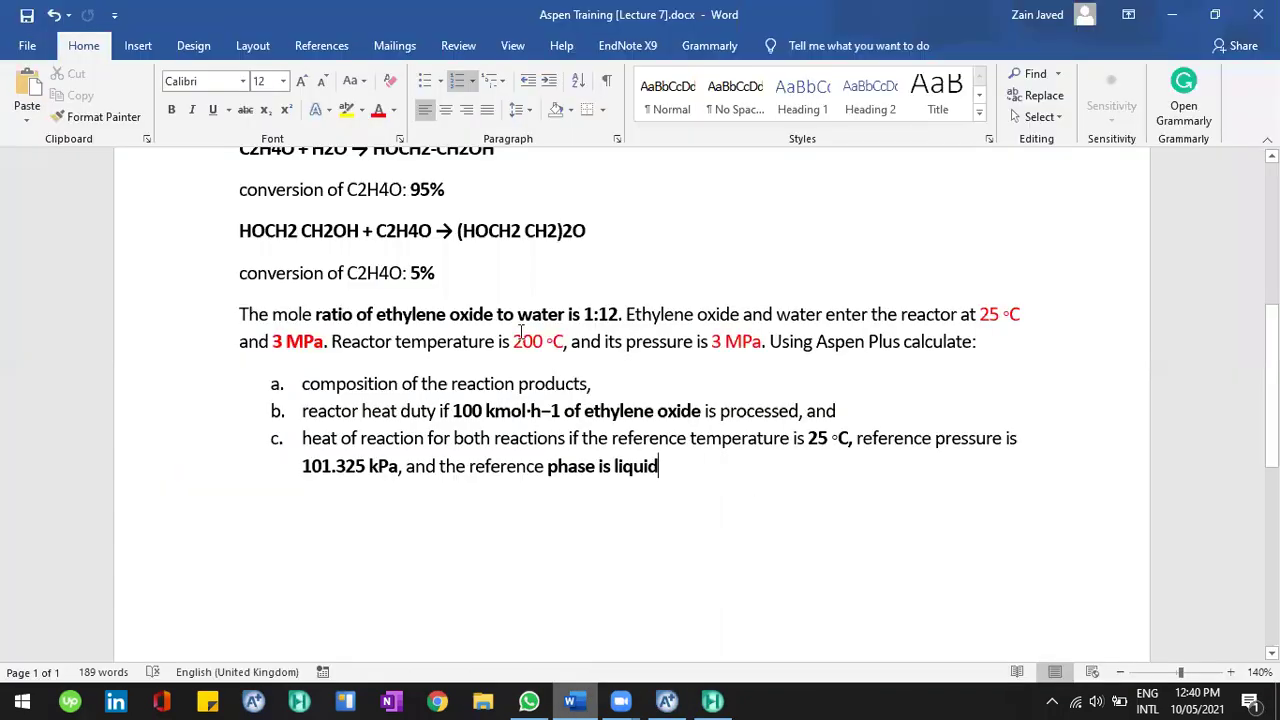
click(513, 345)
scroll(528, 357, up, 5)
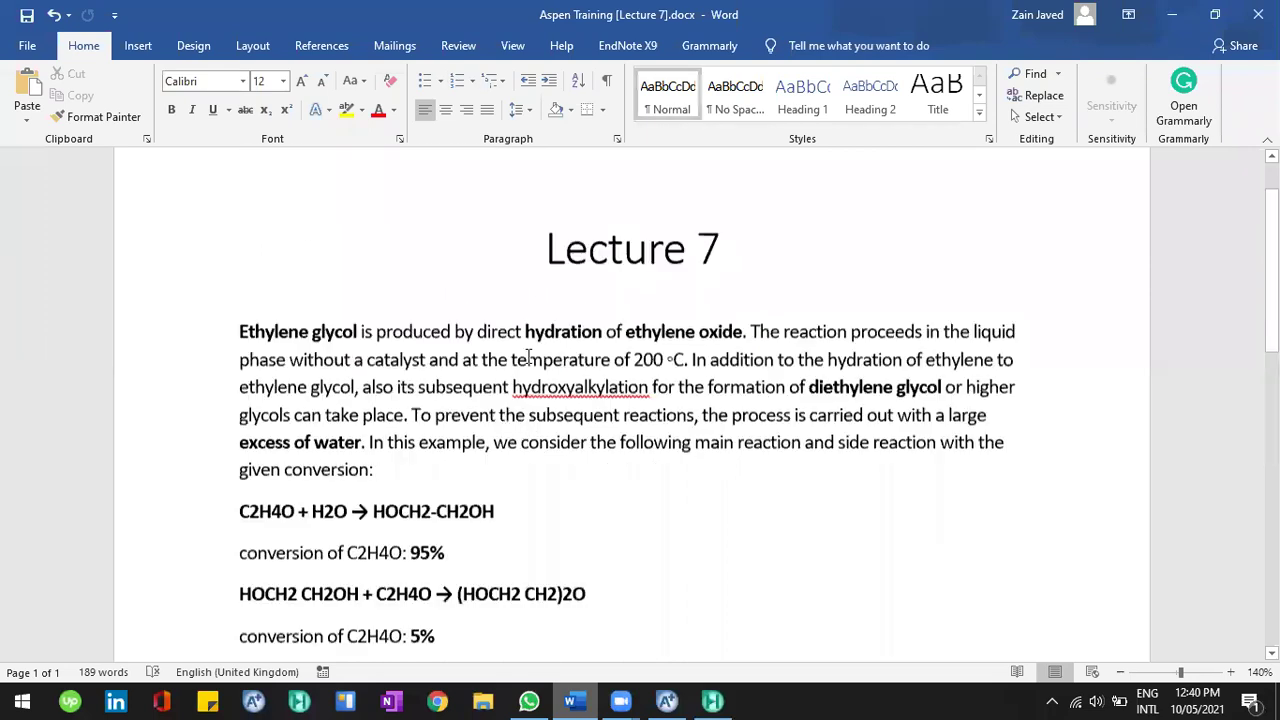
scroll(530, 359, down, 2)
scroll(465, 345, down, 3)
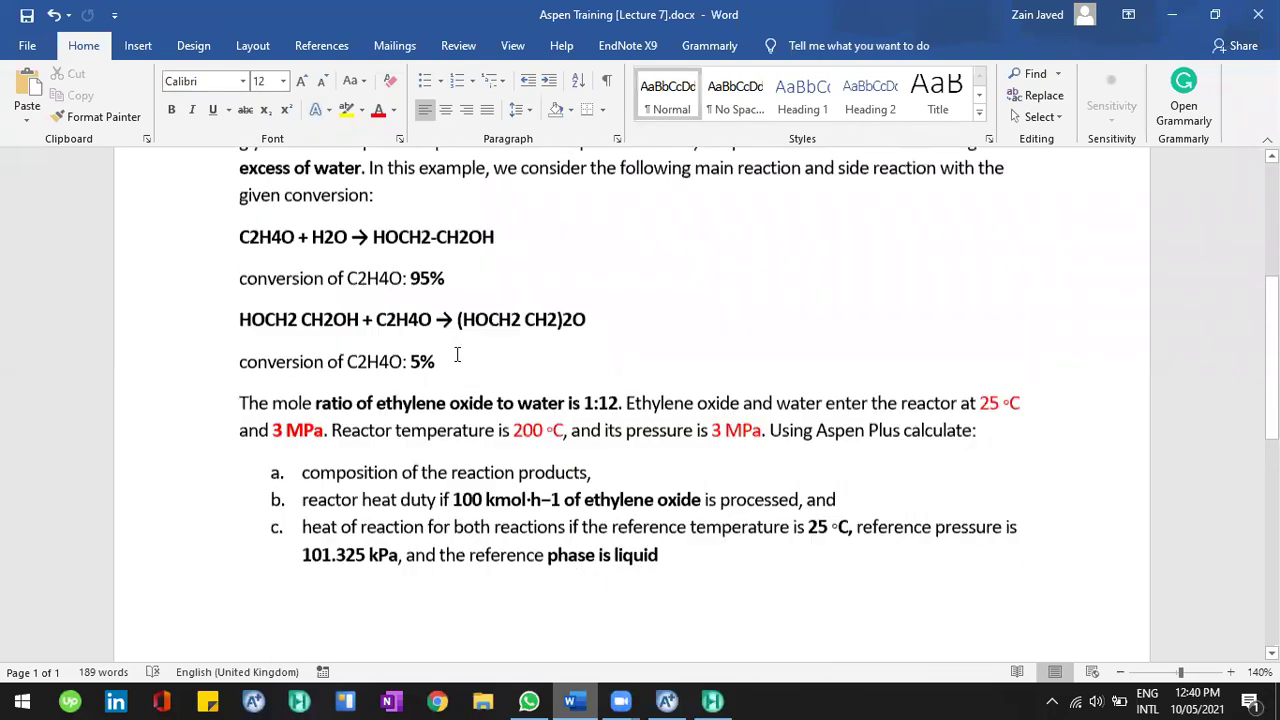
scroll(641, 388, down, 1)
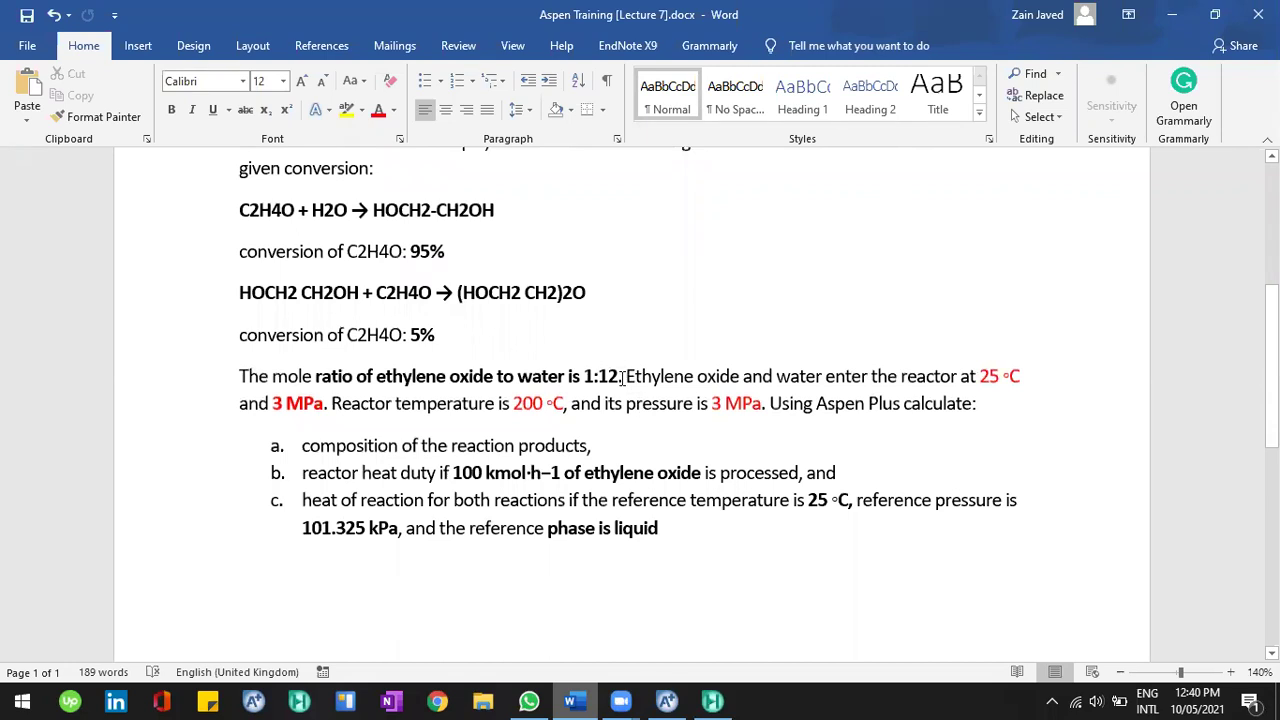
double_click(596, 378)
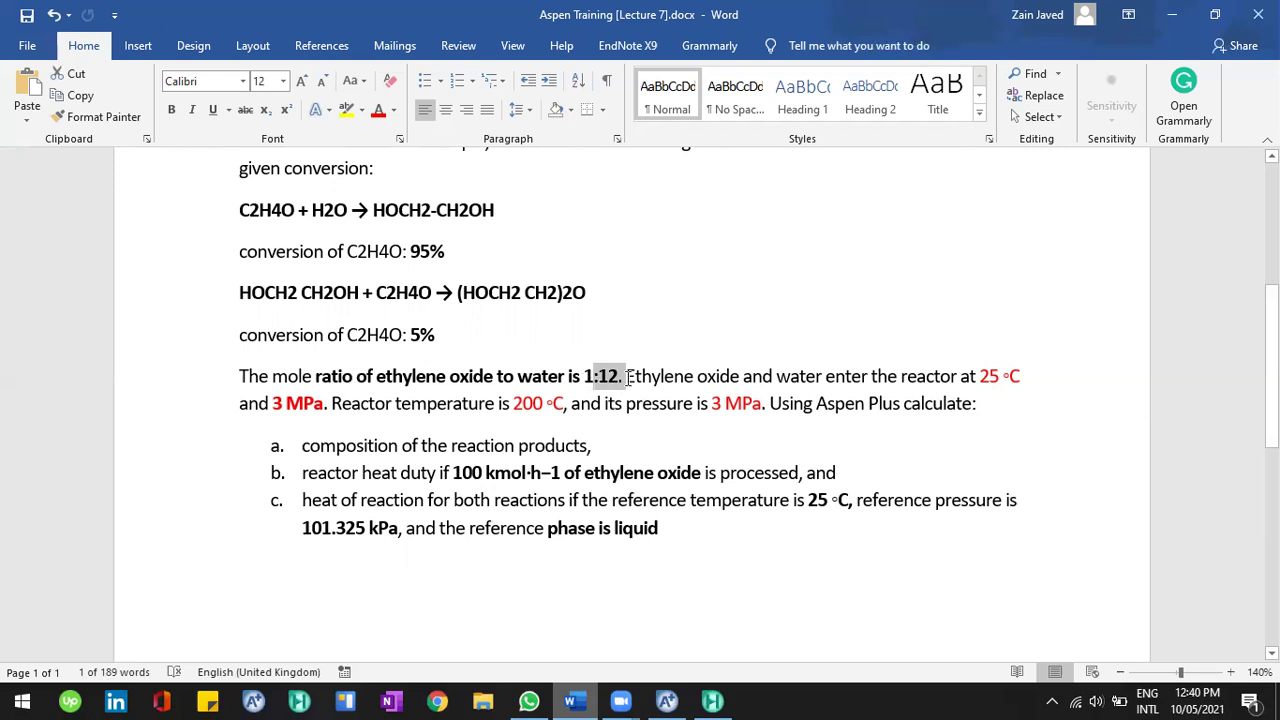
click(628, 378)
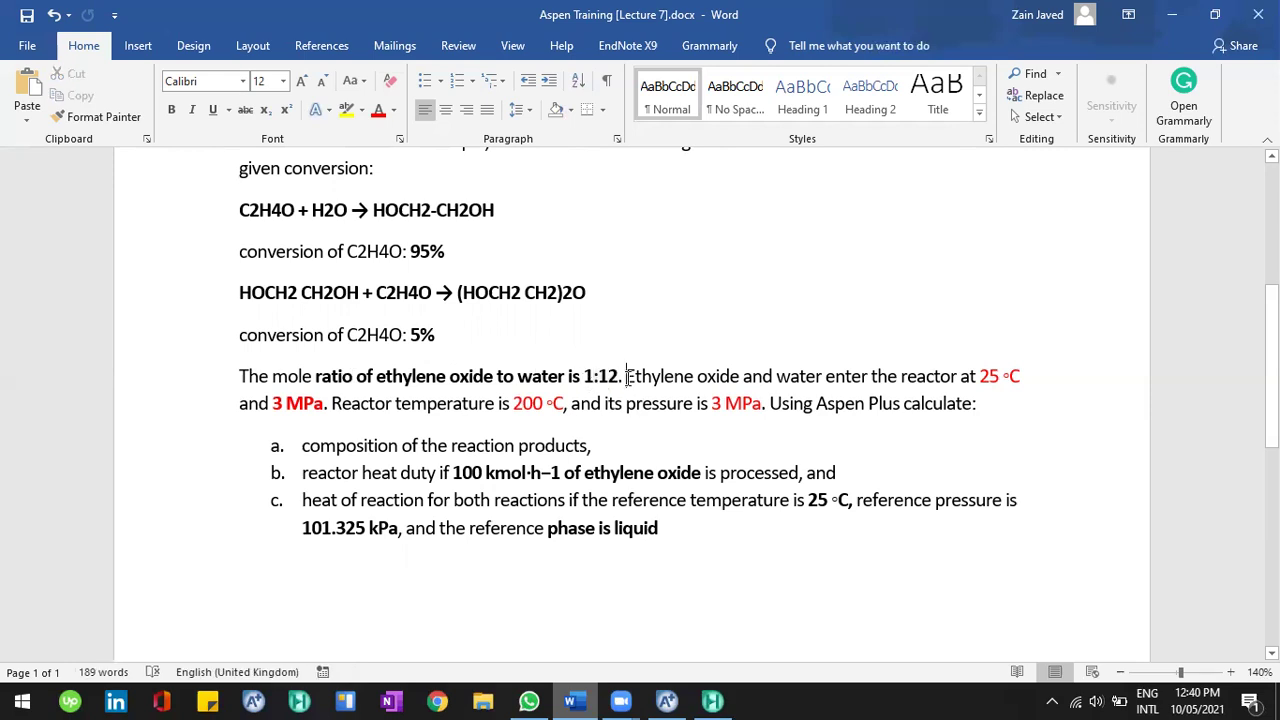
click(618, 378)
shift+click(568, 378)
click(304, 376)
double_click(600, 378)
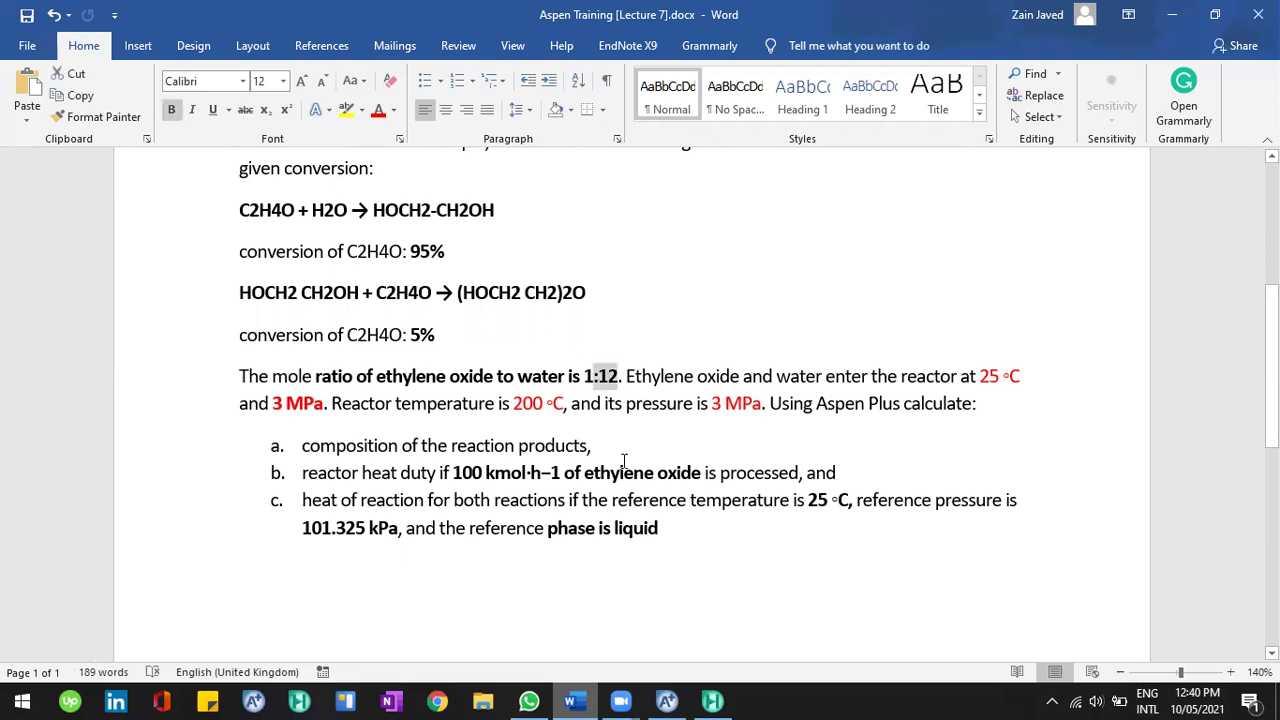
Switch back to Aspen Plus and check the total flow rates specified for the EO and W feed streams.
click(667, 700)
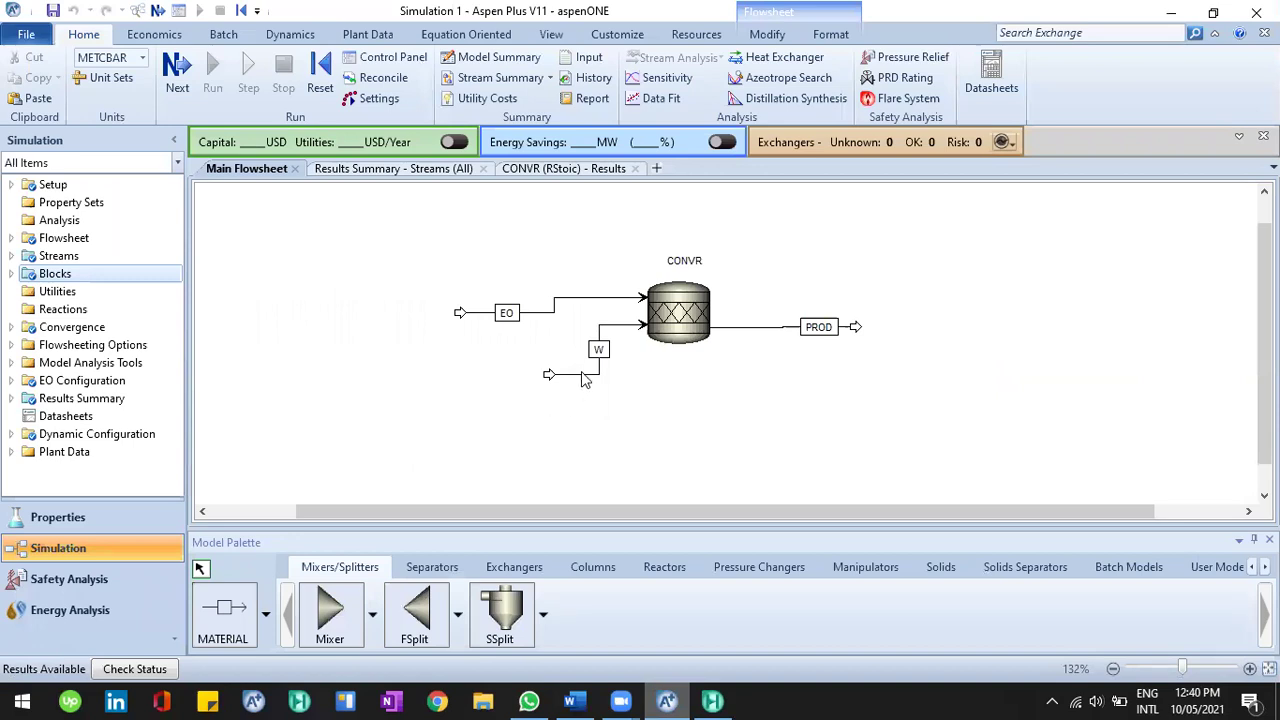
click(589, 297)
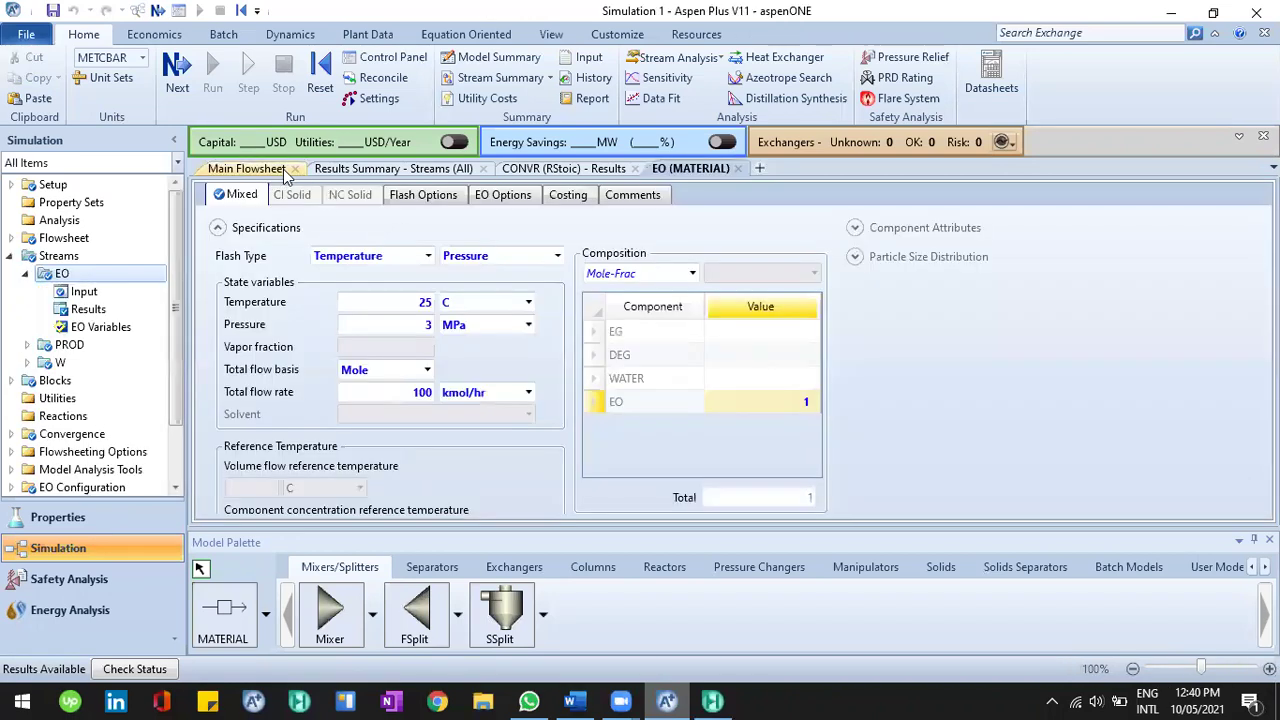
click(287, 170)
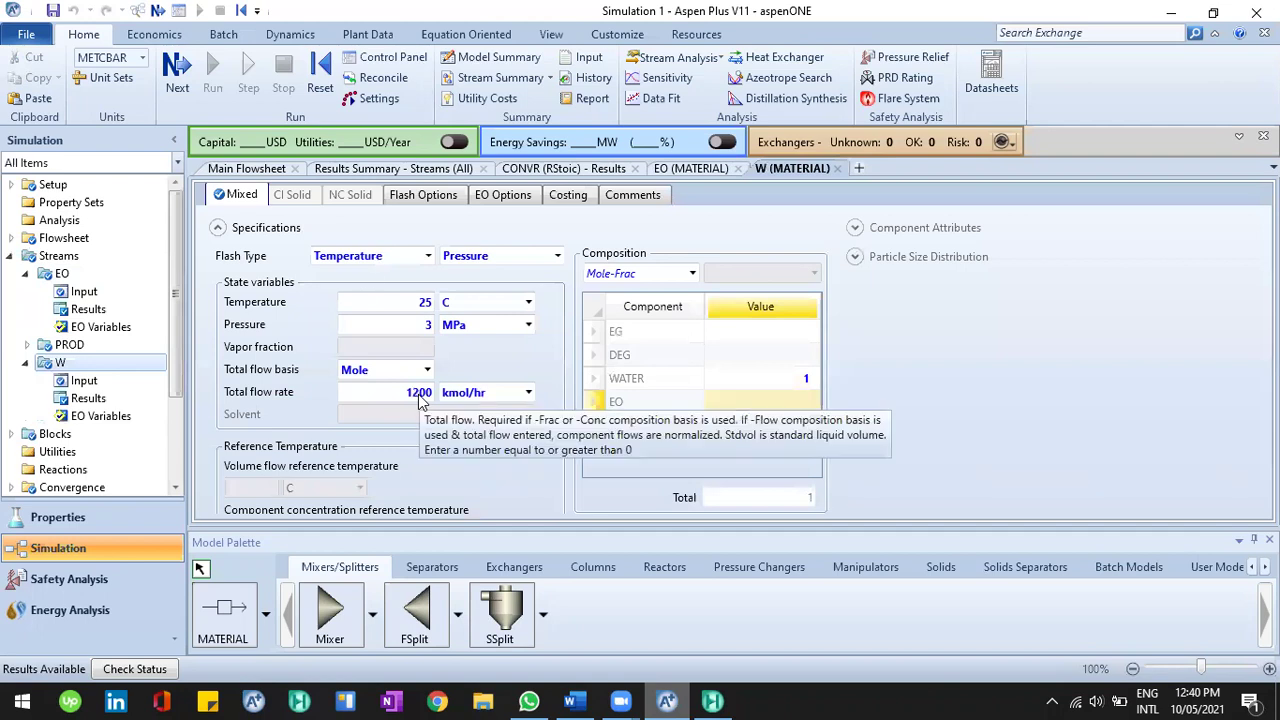
click(250, 169)
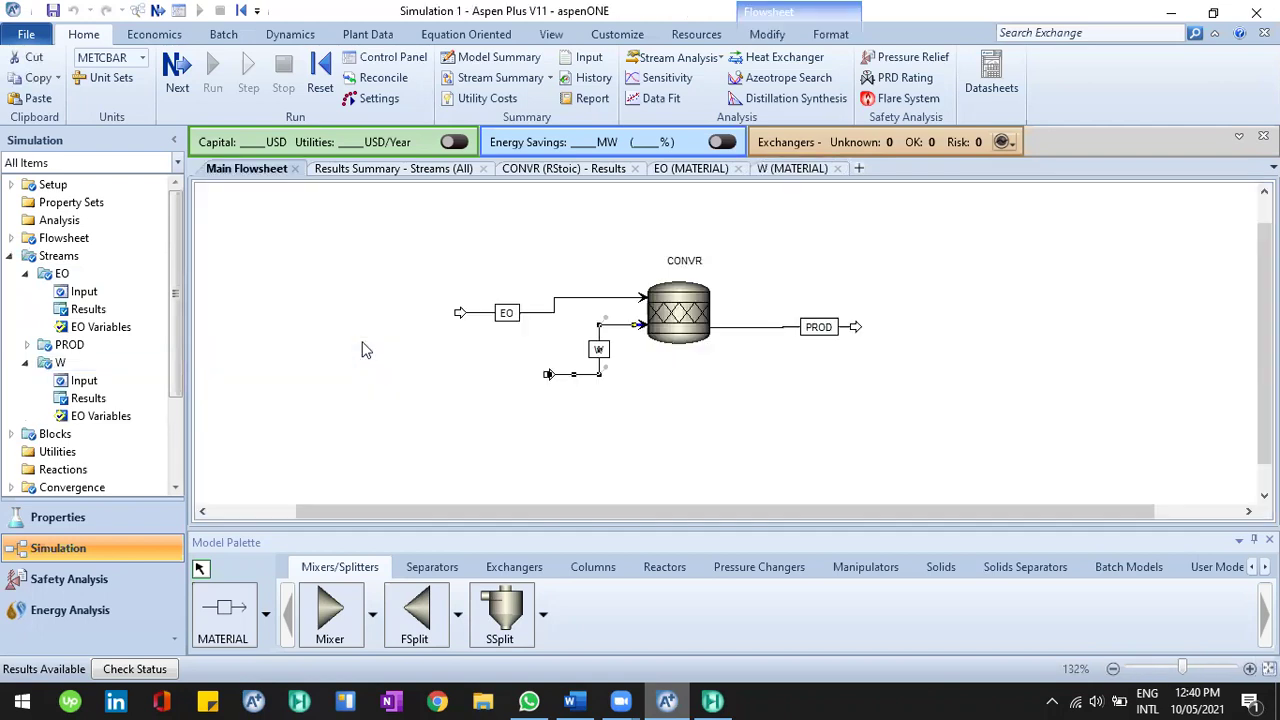
click(365, 349)
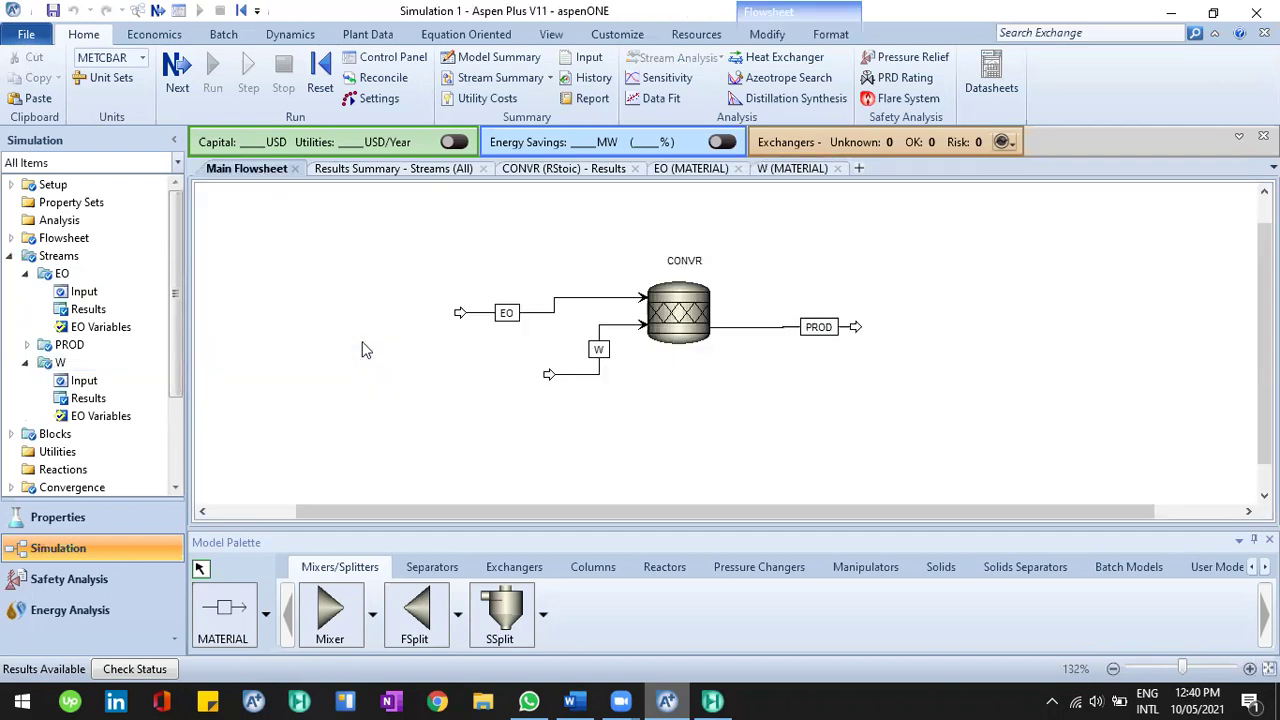
click(556, 318)
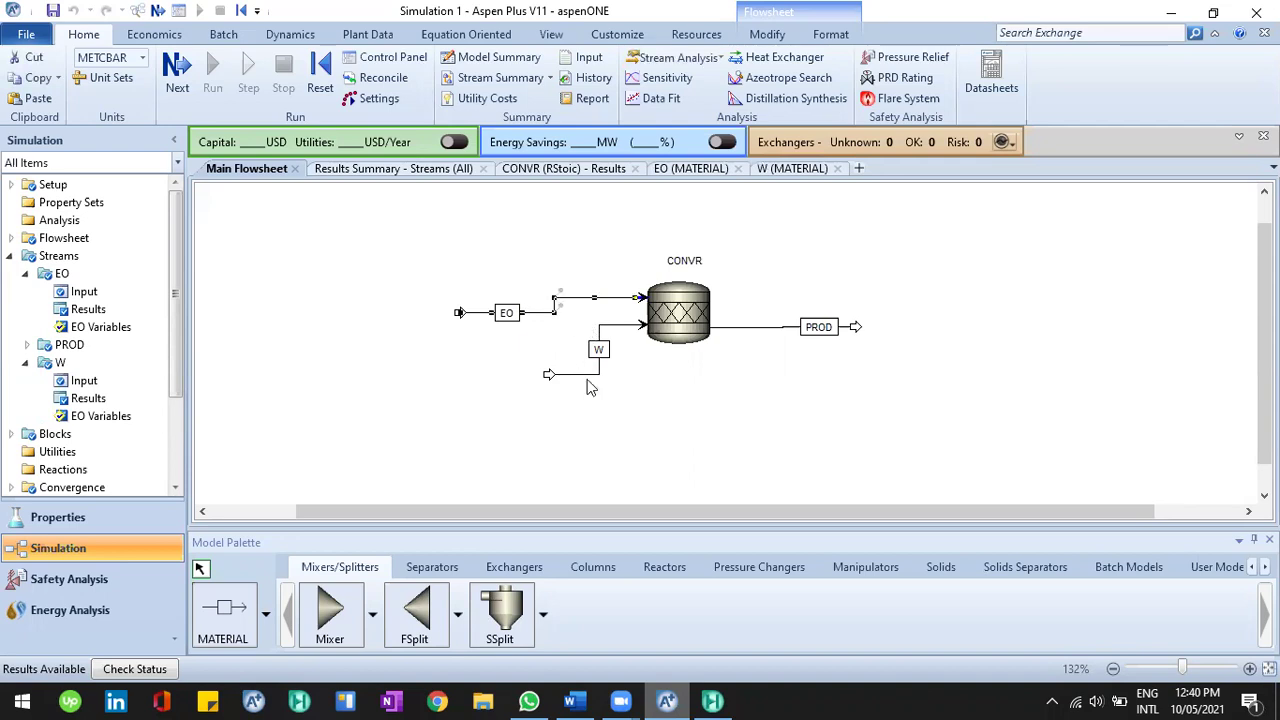
click(601, 325)
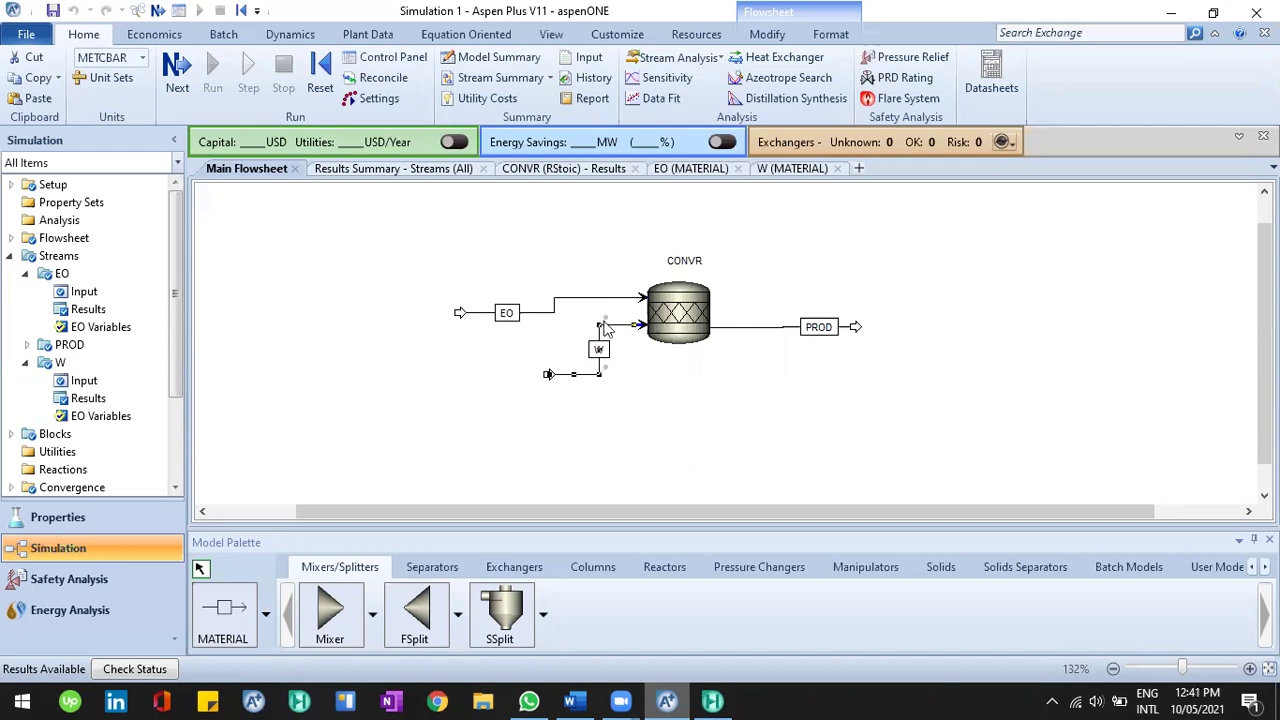
click(688, 318)
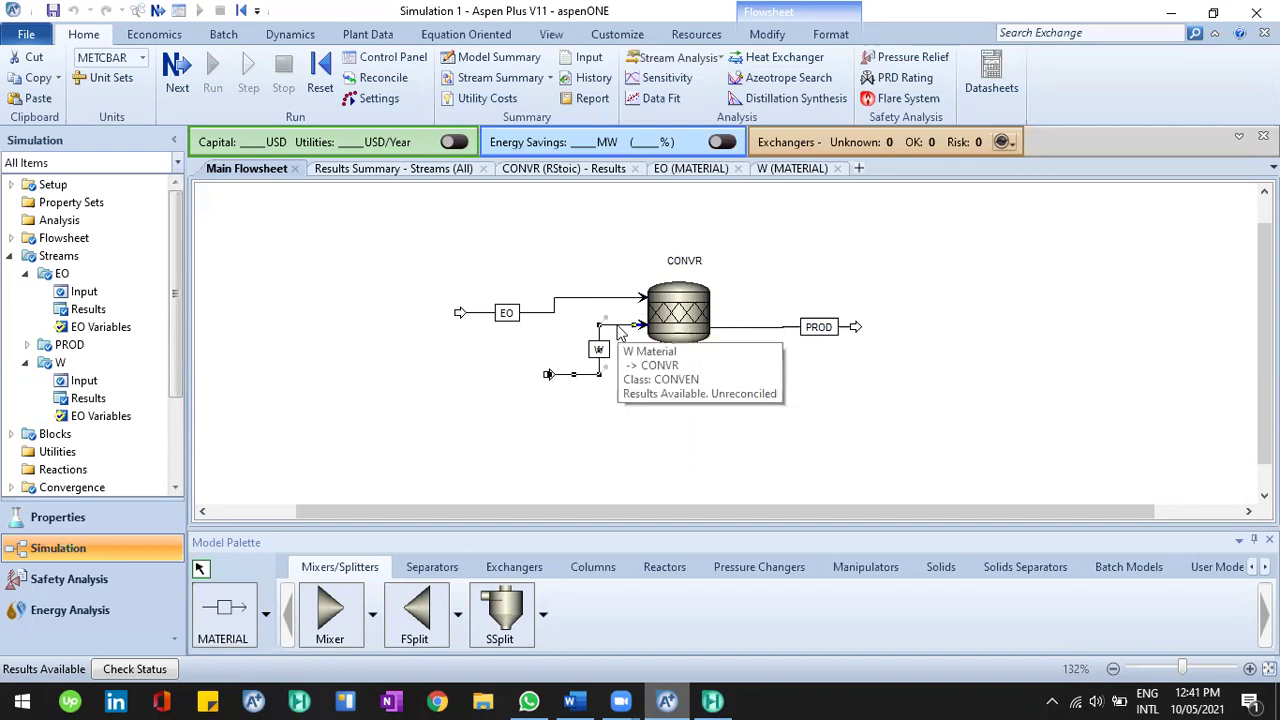
click(618, 330)
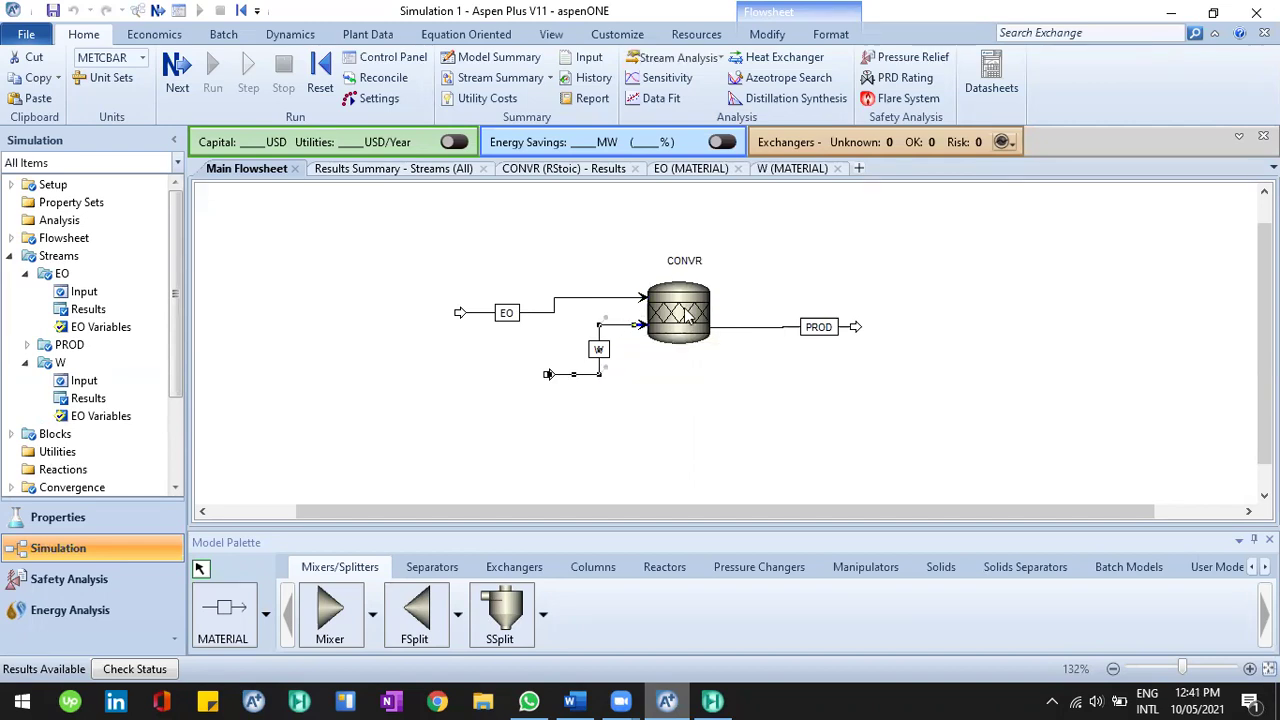